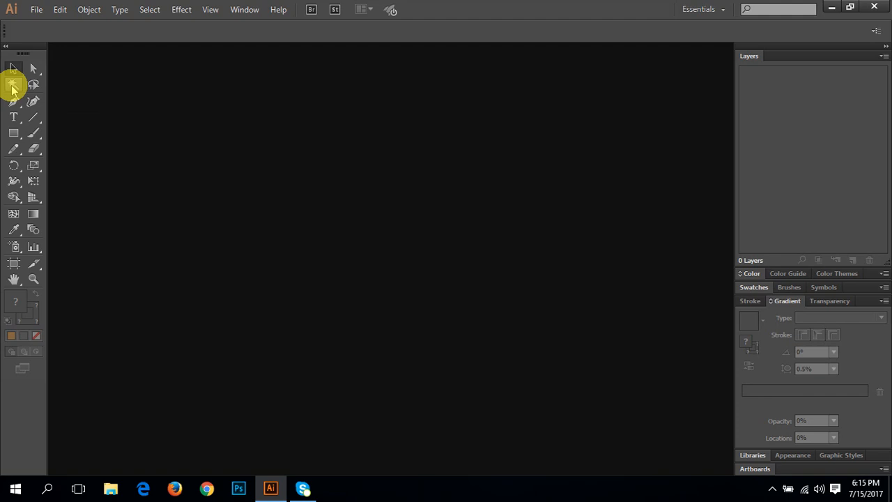
# - Create a new one-artboard Letter document in portrait orientation with the Print profile and CMYK color mode
pyautogui.click(38, 9)
pyautogui.click(50, 21)
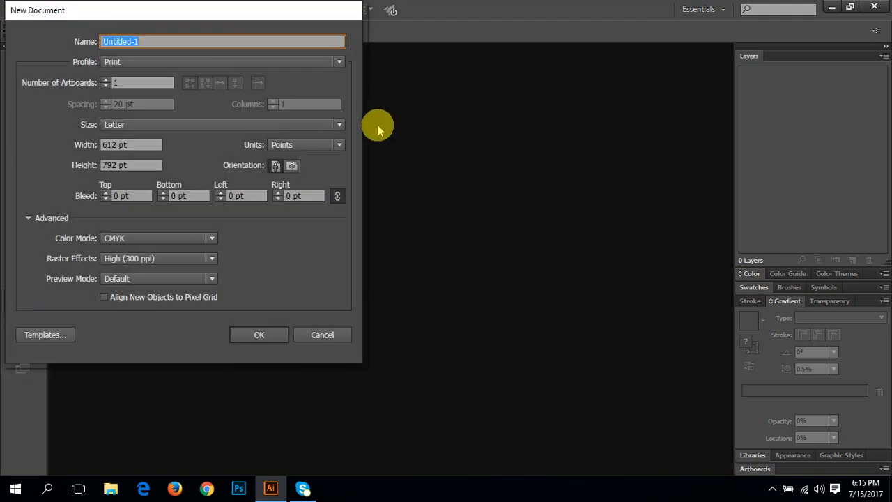
pyautogui.click(267, 342)
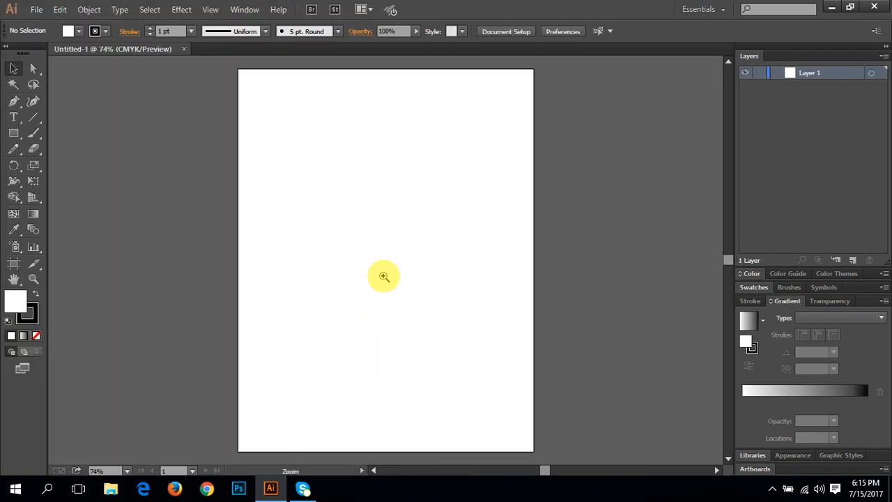
# - Draw a tall, narrow rectangle about 36 by 317 pt, and swap its colors for a black fill and white stroke
pyautogui.hotkey('ctrl', '1')
pyautogui.moveTo(365, 303); pyautogui.dragTo(363, 303)
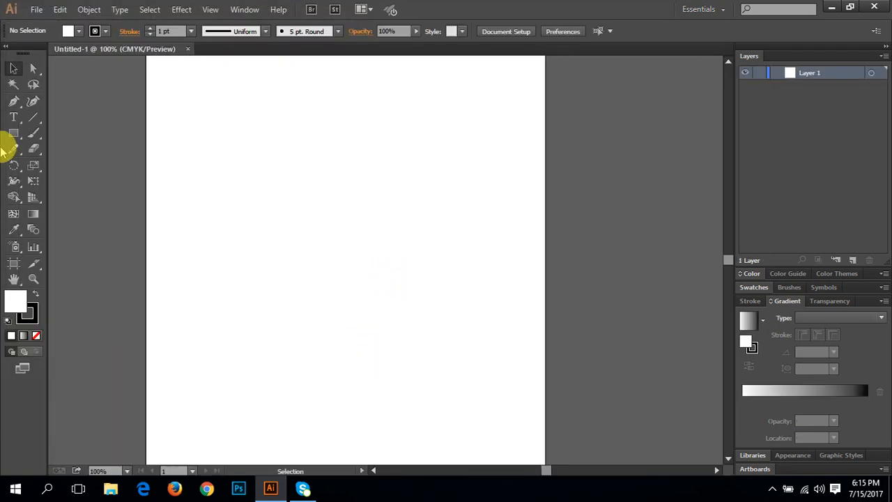
pyautogui.moveTo(21, 138); pyautogui.dragTo(54, 133)
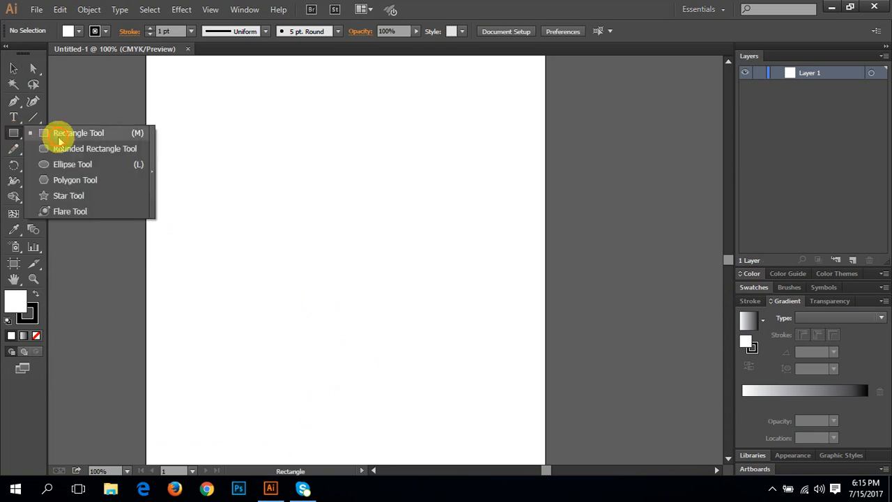
pyautogui.moveTo(231, 152)
pyautogui.mouseDown()
pyautogui.moveTo(235, 237)
pyautogui.moveTo(260, 358)
pyautogui.mouseUp()
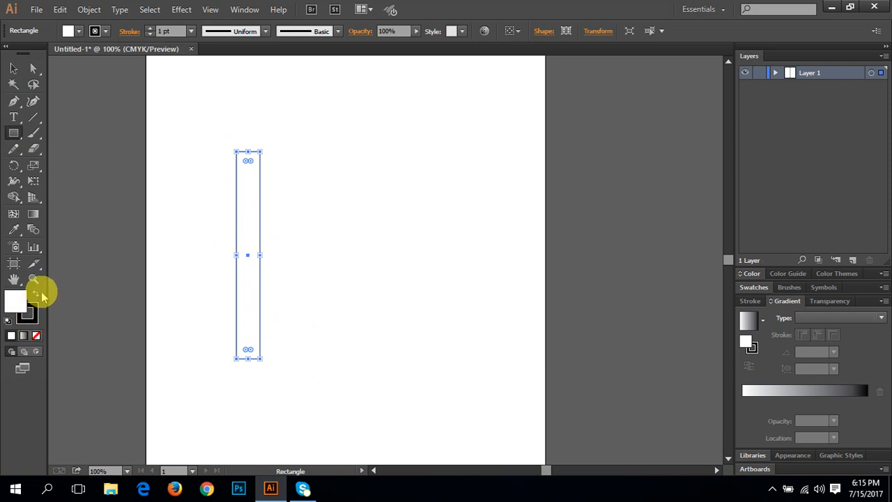
pyautogui.click(35, 297)
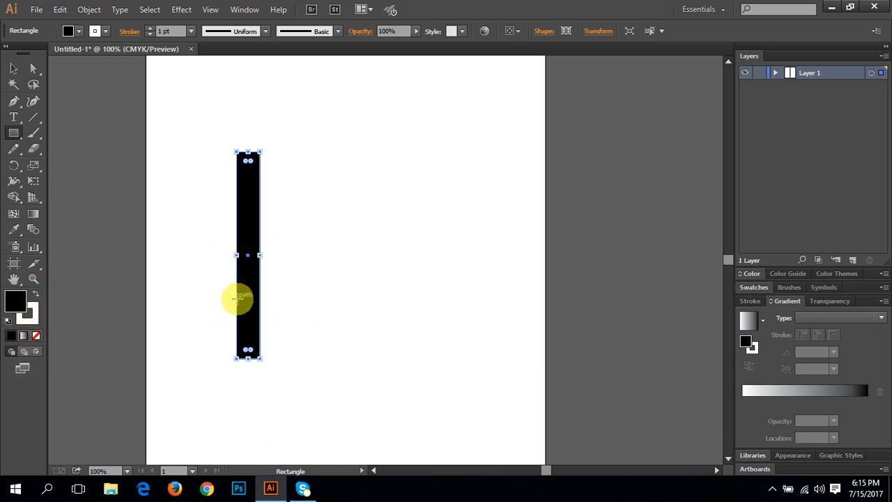
# - Make three copies of the black bar in a horizontal row to the right of the original
pyautogui.press('v')
pyautogui.moveTo(251, 297); pyautogui.dragTo(288, 297)
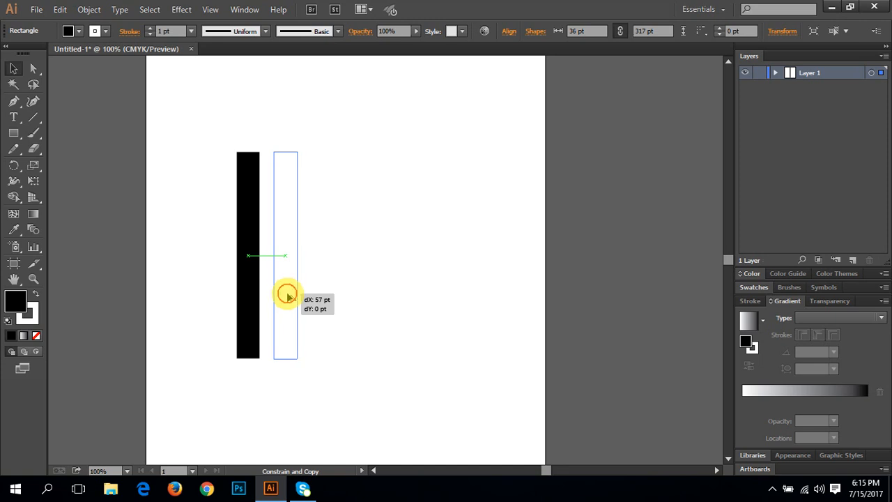
pyautogui.moveTo(288, 296); pyautogui.dragTo(312, 300)
pyautogui.moveTo(313, 299); pyautogui.dragTo(354, 299)
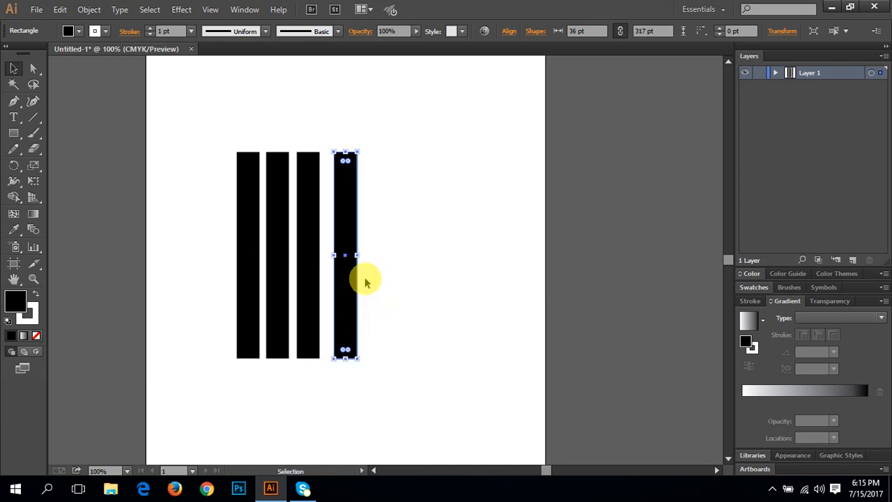
pyautogui.click(374, 355)
# - Tilt the third bar diagonally and move it up, and tilt the second bar and move it toward the artboard's lower left
pyautogui.click(309, 342)
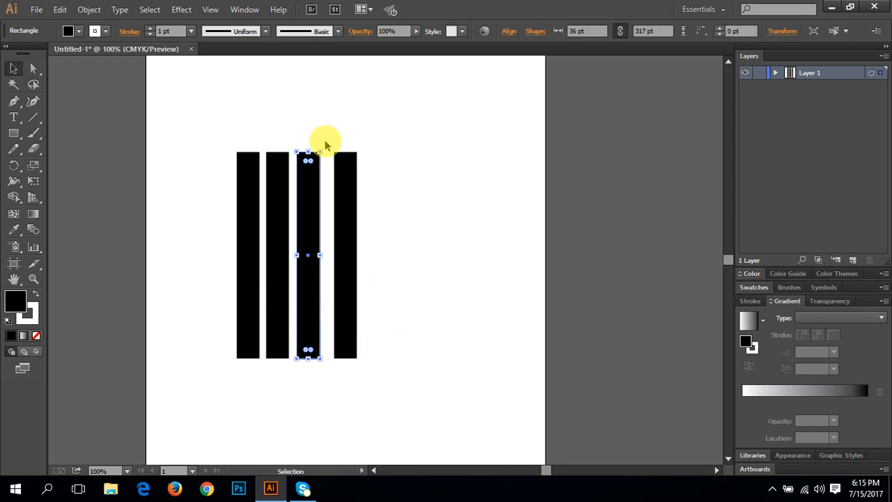
pyautogui.moveTo(324, 145); pyautogui.dragTo(411, 185)
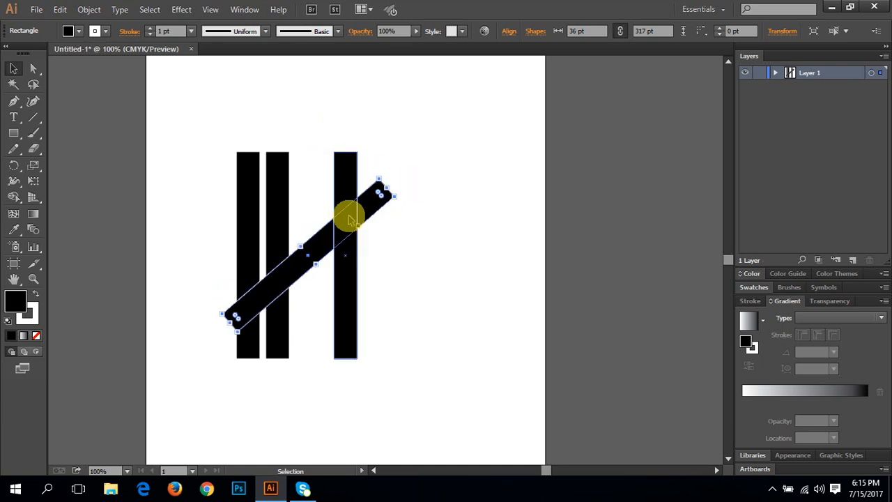
pyautogui.moveTo(317, 245); pyautogui.dragTo(325, 183)
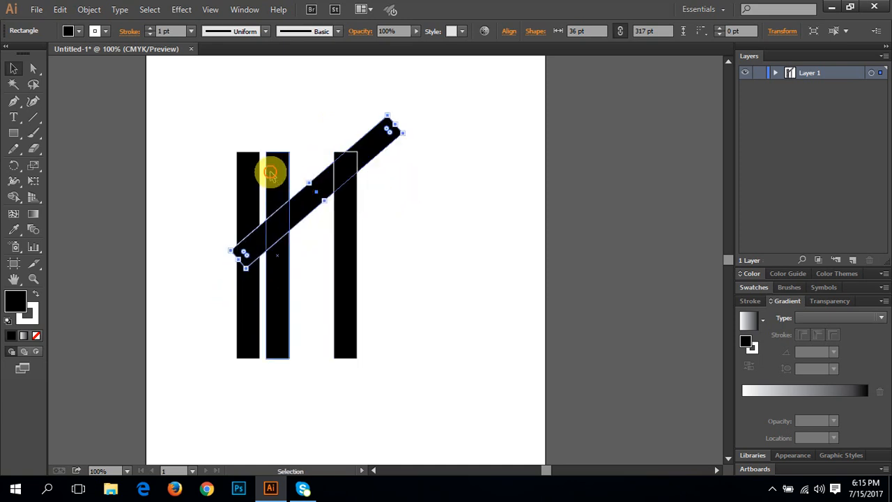
pyautogui.click(271, 174)
pyautogui.moveTo(283, 143); pyautogui.dragTo(317, 191)
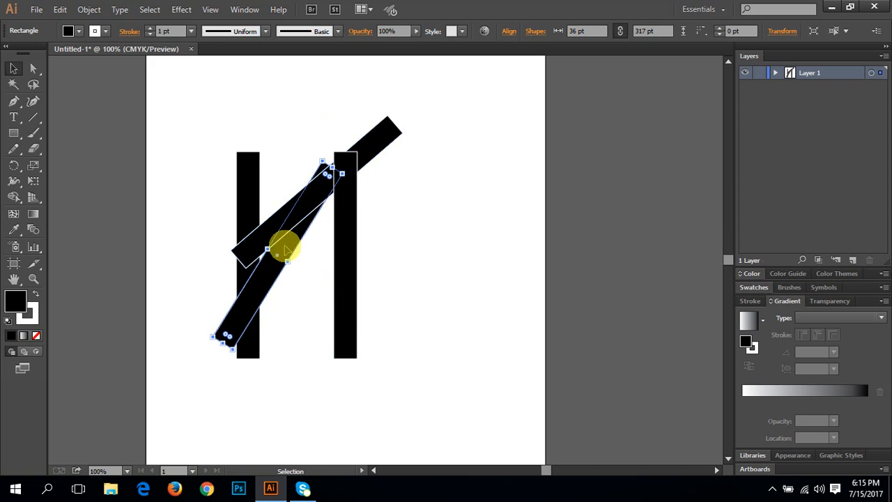
pyautogui.moveTo(286, 251); pyautogui.dragTo(234, 369)
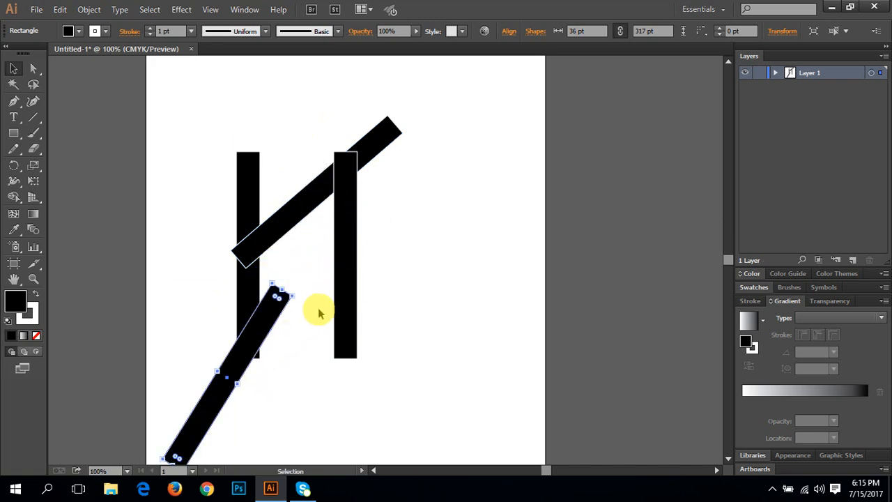
# - Move the fourth, still vertical bar down beside the lower slanted bar and give it a pinkish-red fill
pyautogui.moveTo(340, 282); pyautogui.dragTo(283, 418)
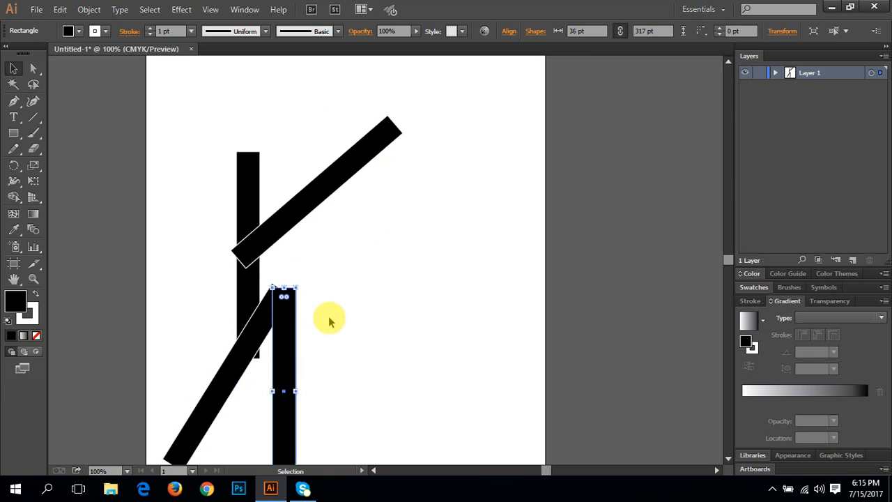
pyautogui.doubleClick(16, 301)
pyautogui.moveTo(185, 90); pyautogui.dragTo(193, 34)
pyautogui.click(306, 51)
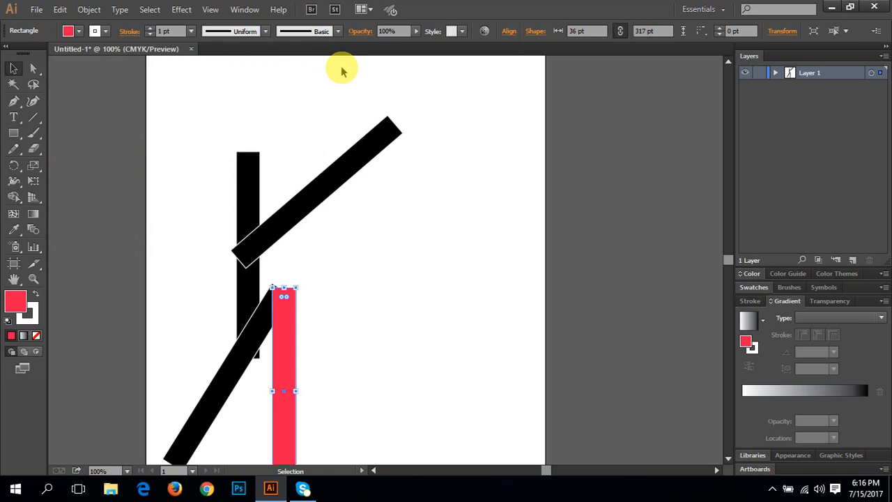
# - Remove the stroke from all four bars
pyautogui.click(370, 326)
pyautogui.moveTo(183, 182); pyautogui.dragTo(460, 444)
pyautogui.click(28, 314)
pyautogui.click(37, 336)
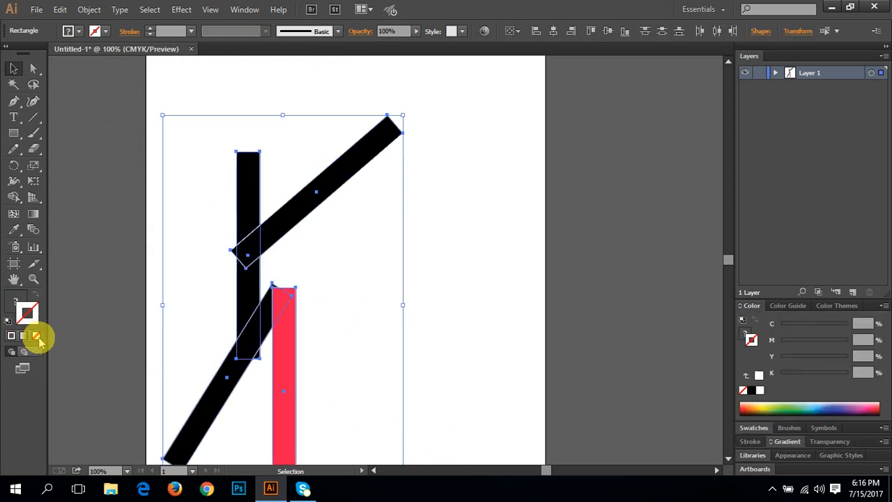
pyautogui.click(16, 298)
pyautogui.click(137, 290)
# - Group all four bars
pyautogui.hotkey('ctrl', 'space')
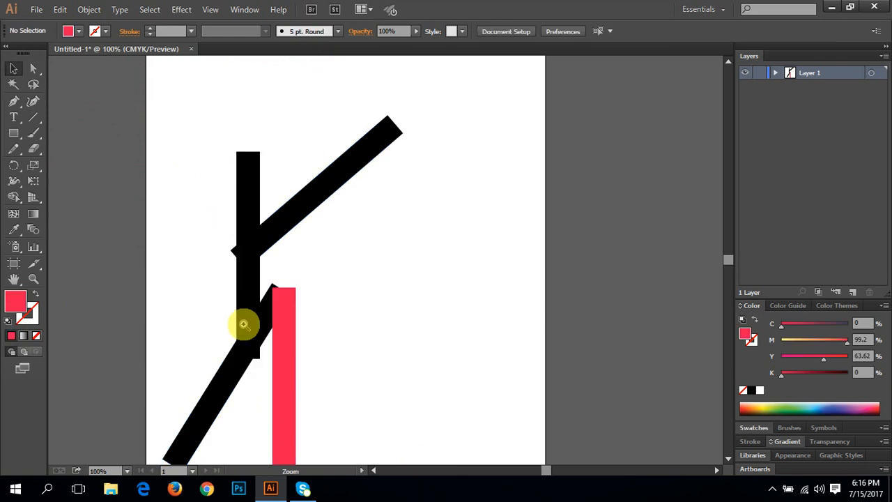
pyautogui.keyDown('ctrl'); pyautogui.click(298, 304); pyautogui.keyUp('ctrl')
pyautogui.moveTo(351, 311); pyautogui.dragTo(278, 366)
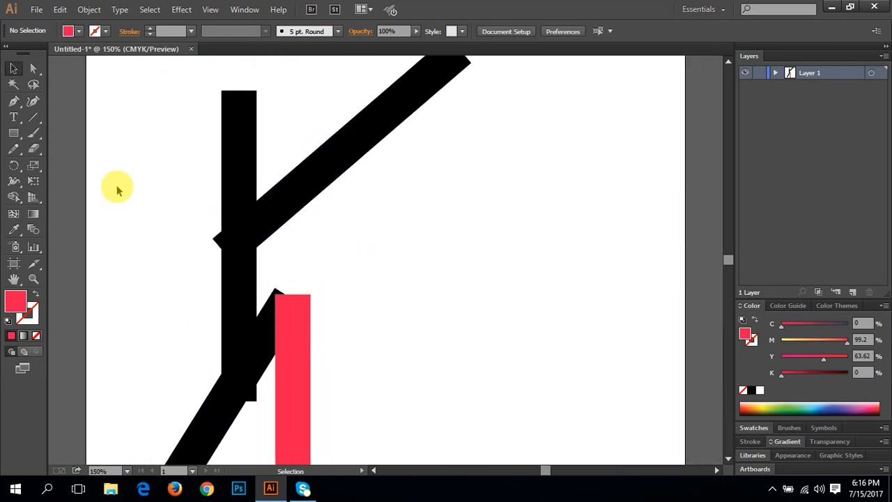
pyautogui.moveTo(117, 188); pyautogui.dragTo(362, 409)
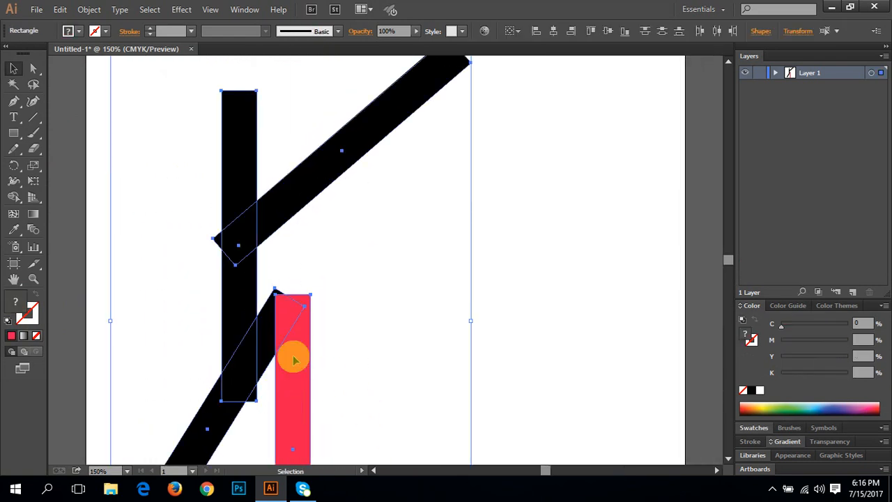
pyautogui.rightClick(269, 343)
pyautogui.click(309, 223)
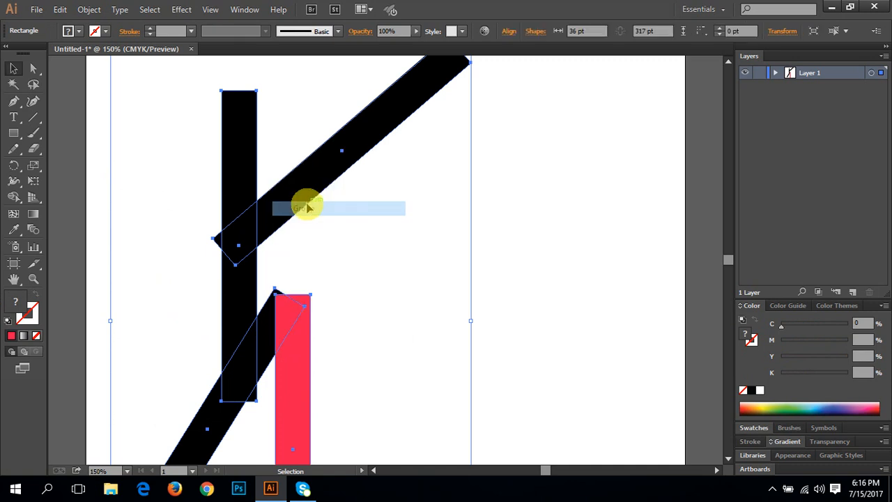
# - Undo the grouping of the bars, select individual black bars again, and clear the selection
pyautogui.click(422, 259)
pyautogui.click(247, 234)
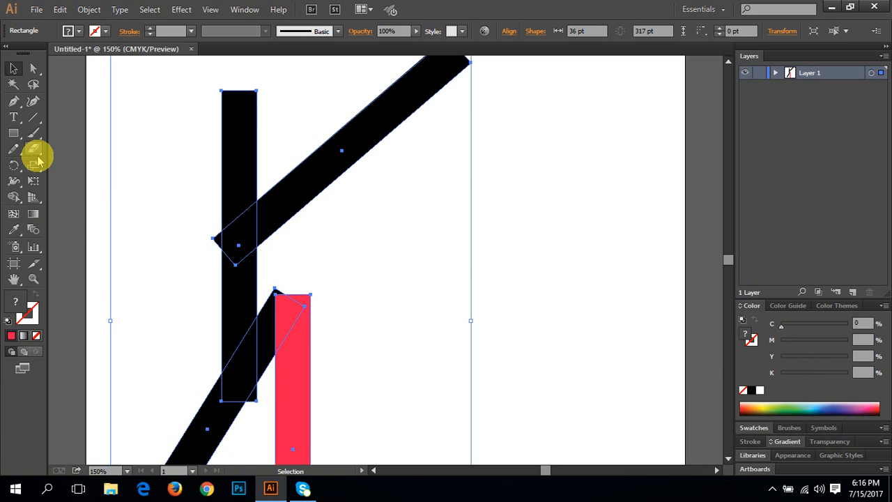
pyautogui.click(13, 83)
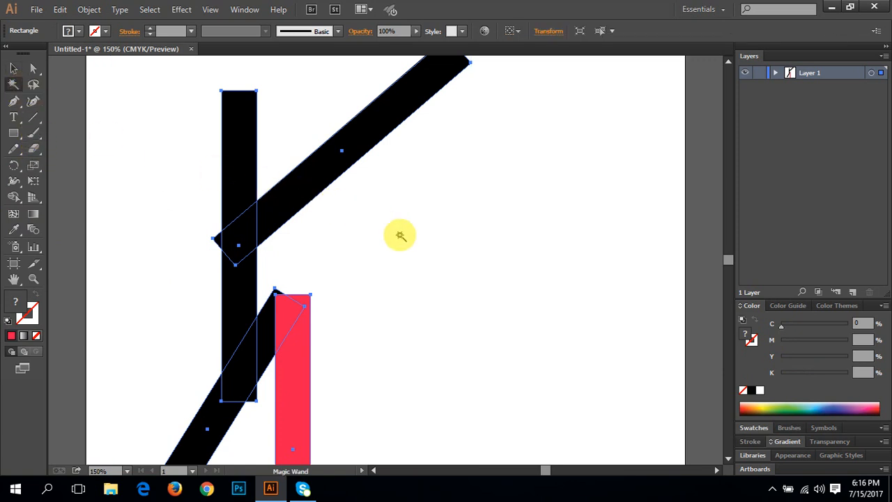
pyautogui.hotkey('ctrl', 'shift', 'g')
pyautogui.press('v')
pyautogui.click(481, 272)
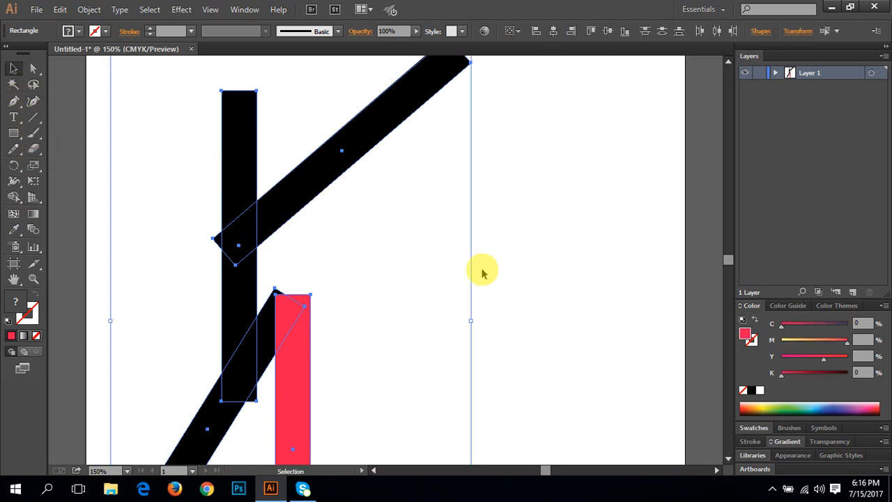
pyautogui.click(263, 226)
pyautogui.click(242, 312)
pyautogui.click(385, 255)
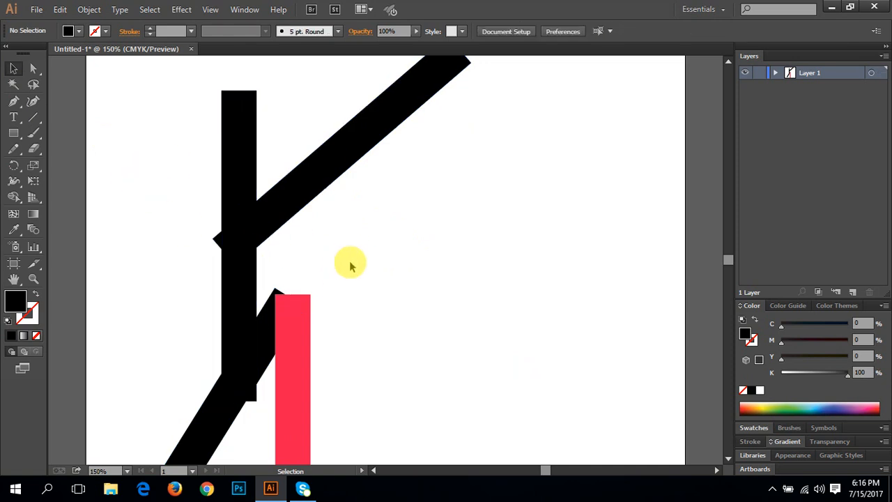
# - Use the Magic Wand to select all black bars by color, the red bar alone, and the black bars again
pyautogui.moveTo(174, 179); pyautogui.dragTo(303, 374)
pyautogui.rightClick(304, 374)
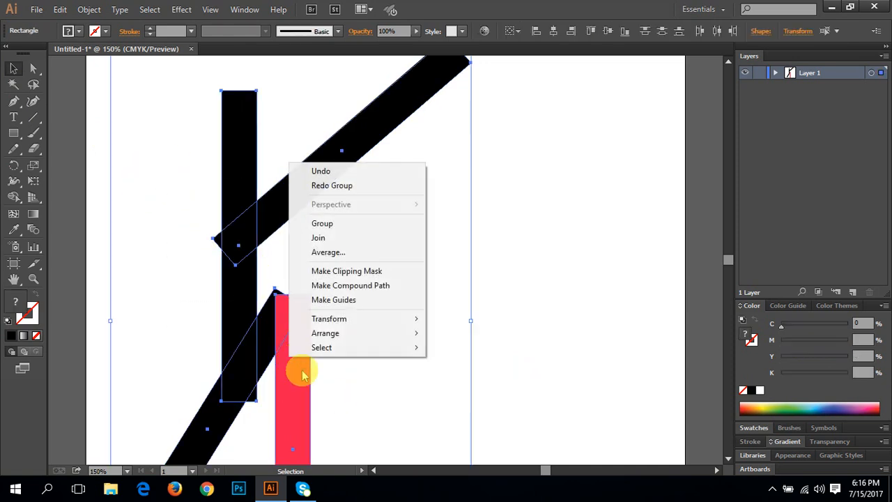
pyautogui.click(322, 237)
pyautogui.hotkey('ctrl', 'a')
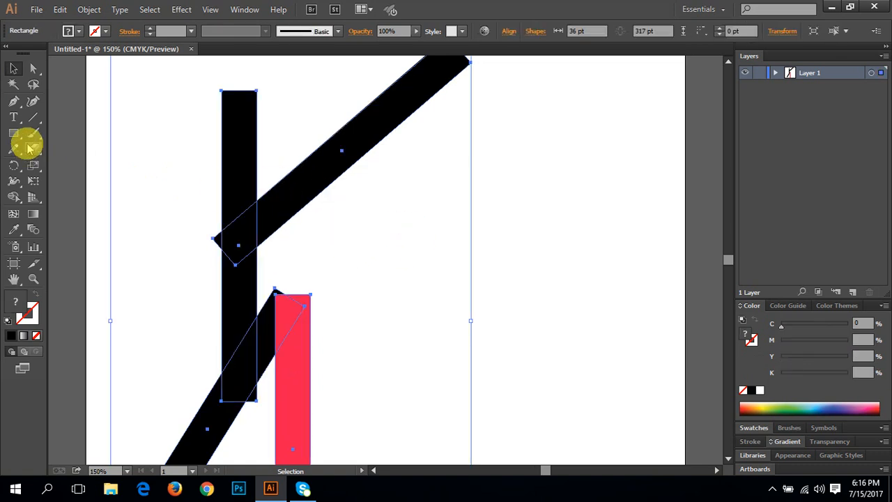
pyautogui.click(14, 85)
pyautogui.click(266, 217)
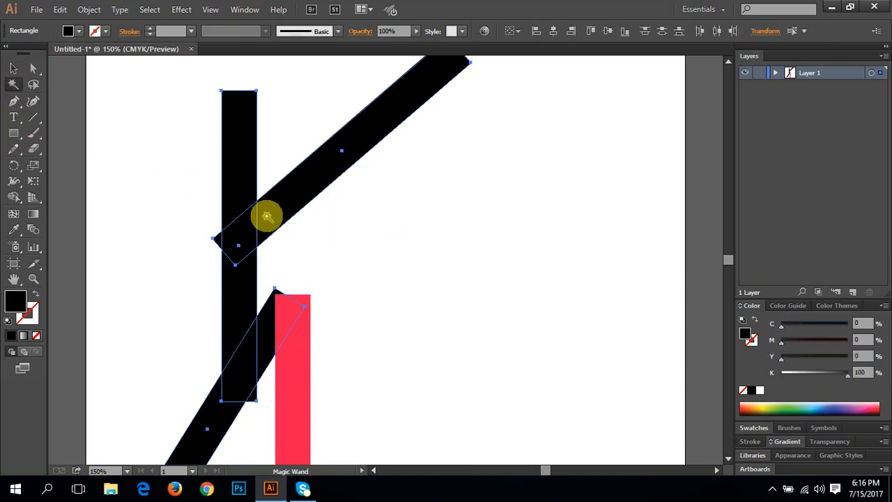
pyautogui.click(290, 429)
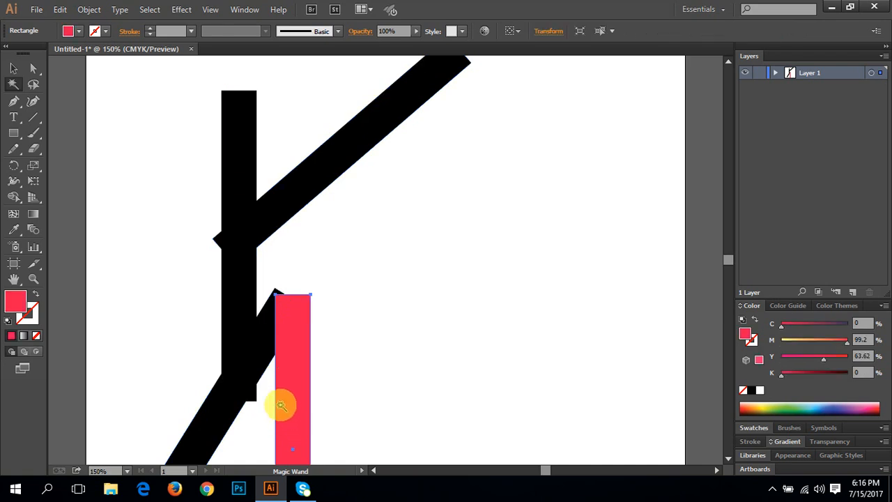
pyautogui.click(232, 265)
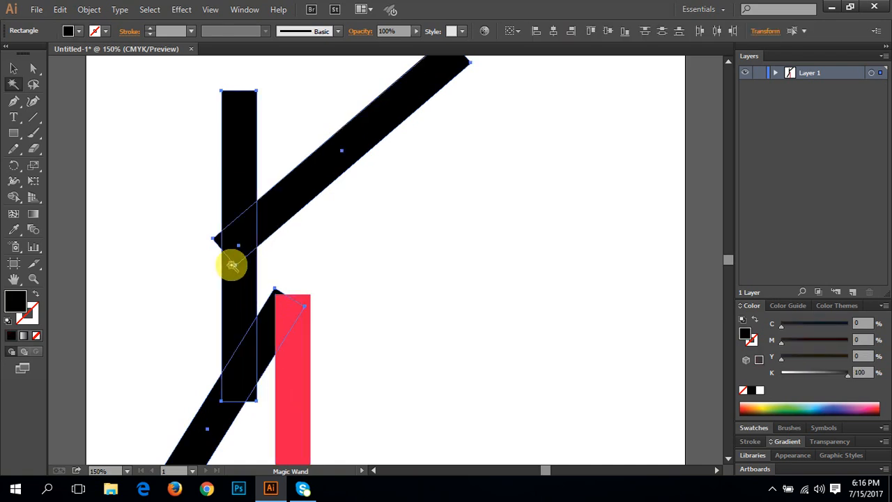
# - Select all four bars and delete them from the artboard
pyautogui.hotkey('ctrl', 'z')
pyautogui.hotkey('ctrl', 'z')
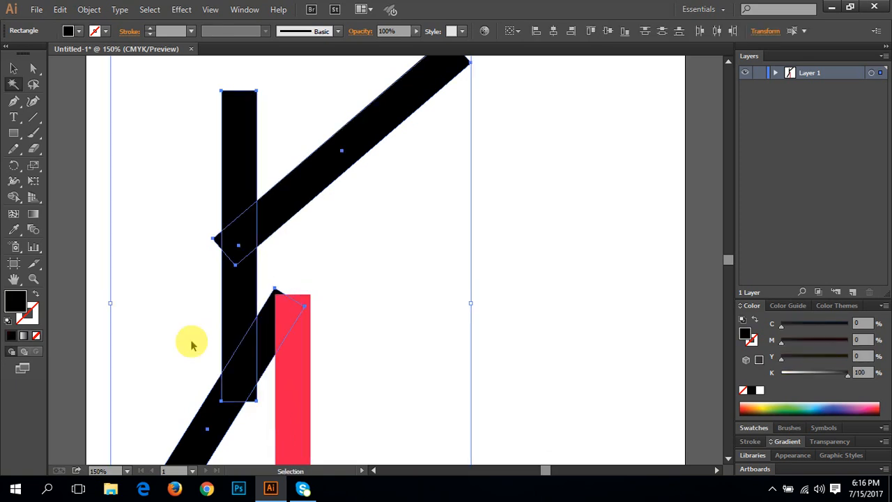
pyautogui.hotkey('ctrl', 'a')
pyautogui.click(12, 69)
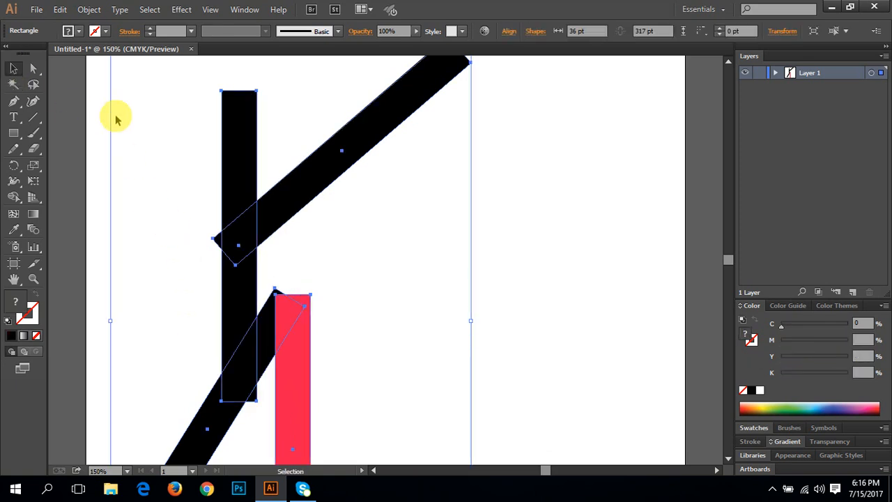
pyautogui.moveTo(104, 110); pyautogui.dragTo(394, 410)
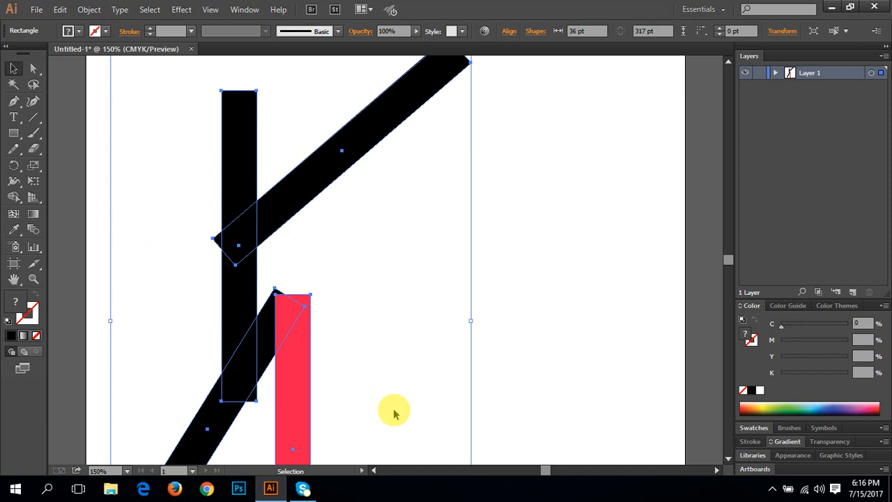
pyautogui.press('Delete')
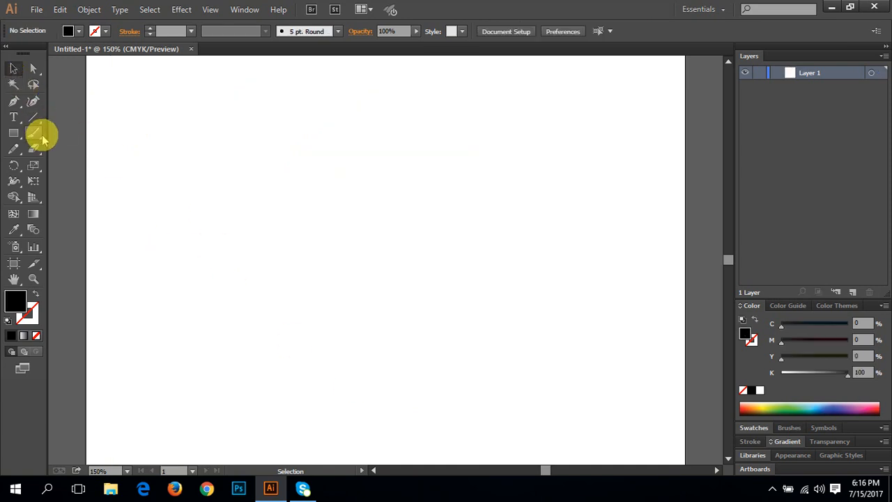
# - Draw a circle near the middle of the artboard with the Ellipse tool, using no fill and a thickened black stroke
pyautogui.moveTo(15, 136); pyautogui.dragTo(87, 173)
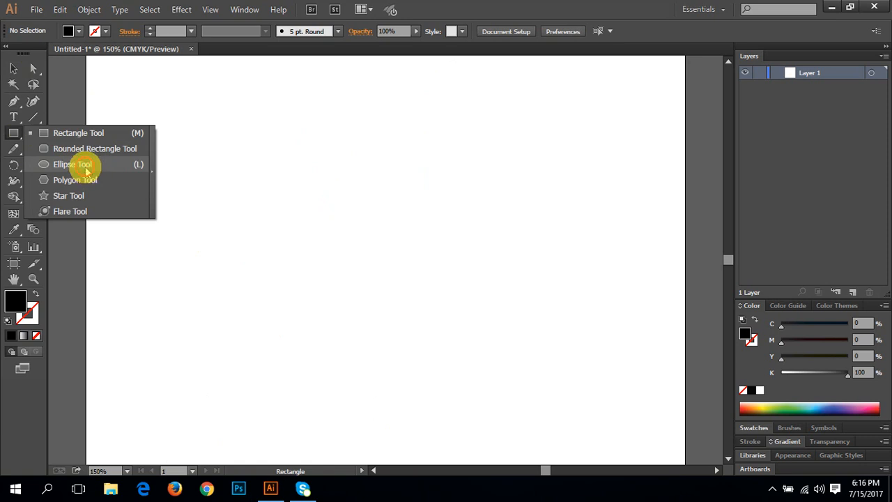
pyautogui.moveTo(87, 171); pyautogui.dragTo(86, 167)
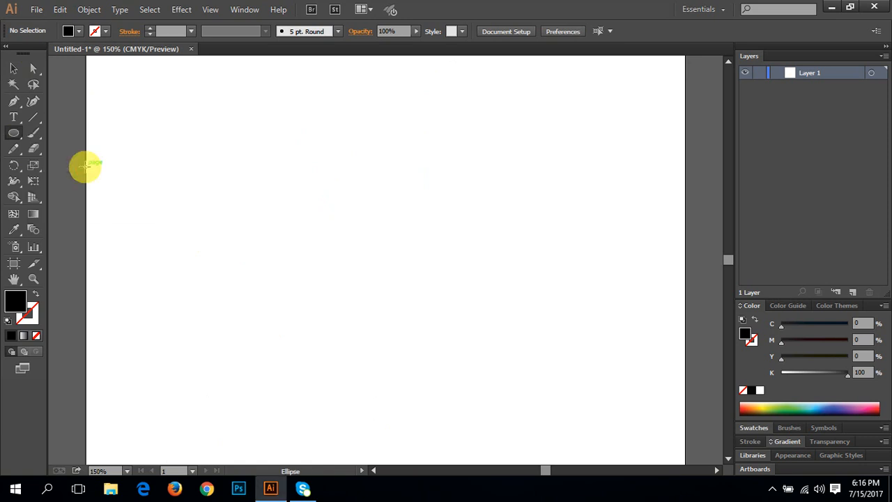
pyautogui.click(35, 294)
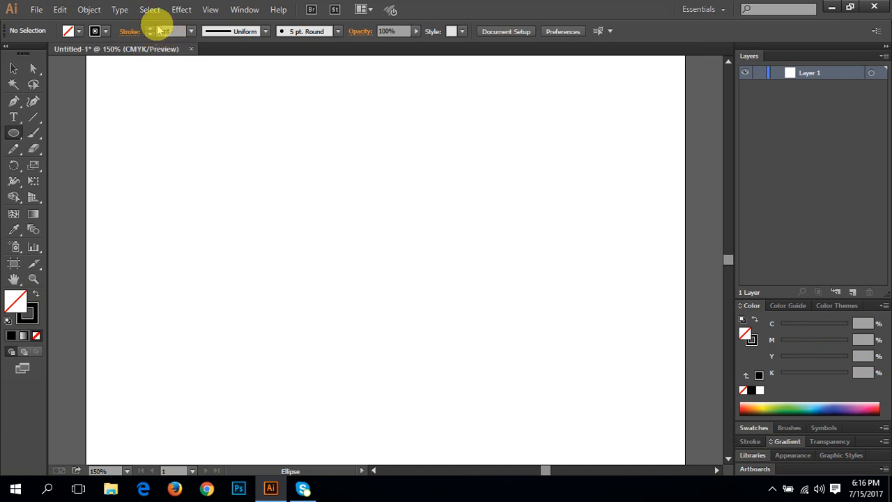
pyautogui.click(149, 28)
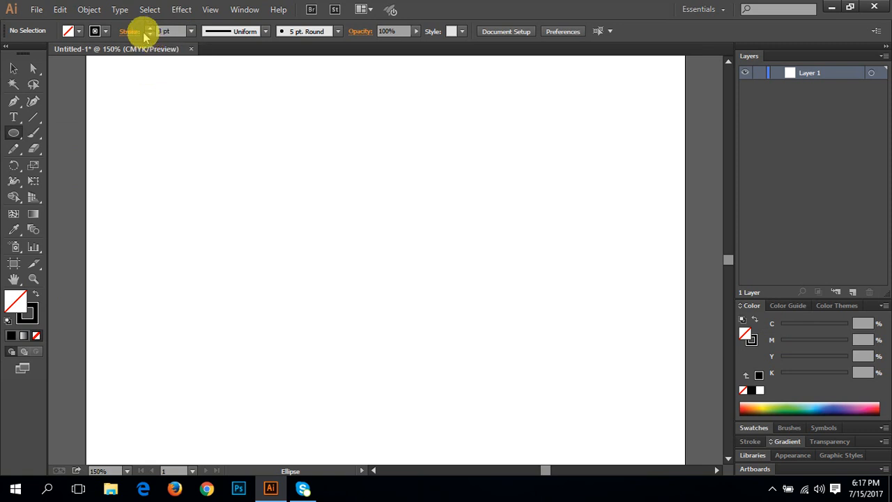
pyautogui.click(150, 28)
pyautogui.moveTo(278, 174); pyautogui.dragTo(480, 371)
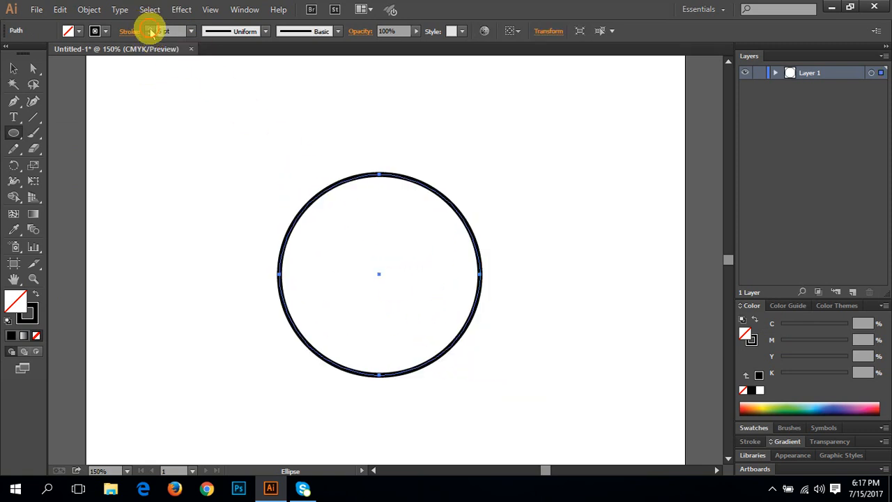
# - Set the circle's stroke weight to 14 pt
pyautogui.click(150, 29)
pyautogui.click(150, 29)
pyautogui.click(150, 29)
pyautogui.click(150, 29)
pyautogui.click(150, 28)
pyautogui.click(150, 28)
pyautogui.moveTo(410, 320)
pyautogui.mouseDown()
pyautogui.moveTo(368, 315)
pyautogui.moveTo(400, 311)
pyautogui.moveTo(369, 308)
pyautogui.moveTo(365, 285)
pyautogui.mouseUp()
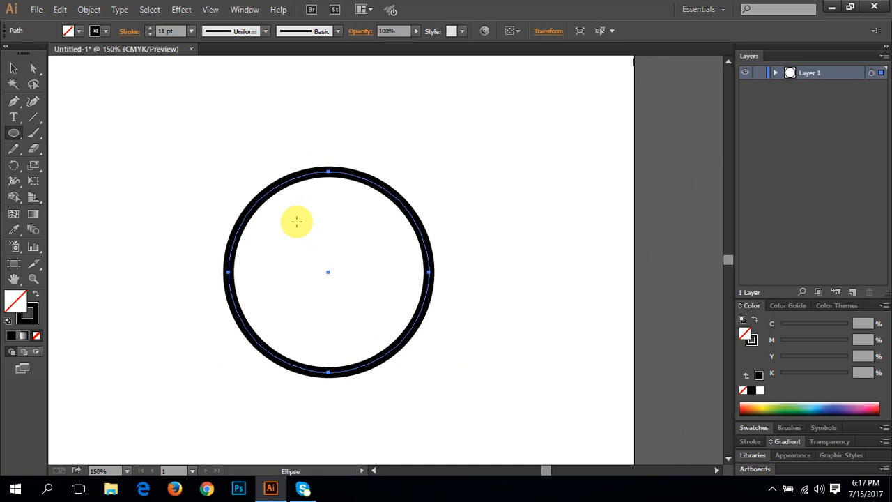
pyautogui.click(150, 28)
pyautogui.click(150, 29)
pyautogui.click(150, 29)
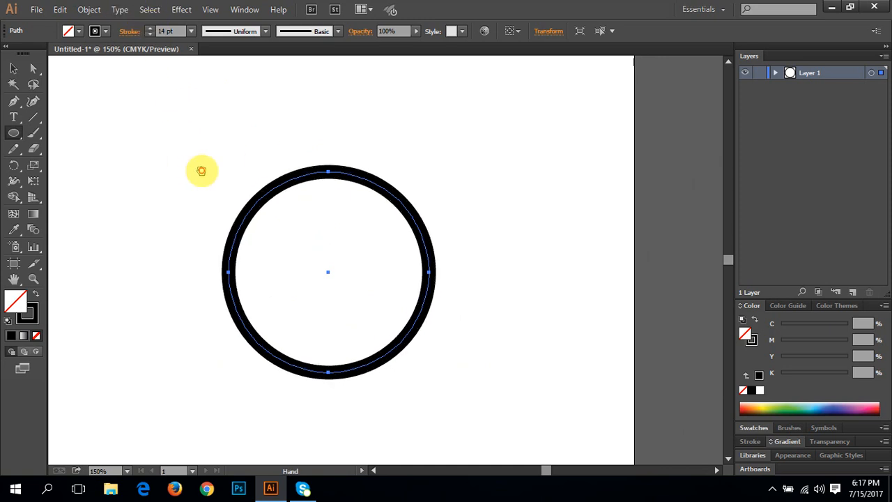
pyautogui.moveTo(200, 172); pyautogui.dragTo(246, 171)
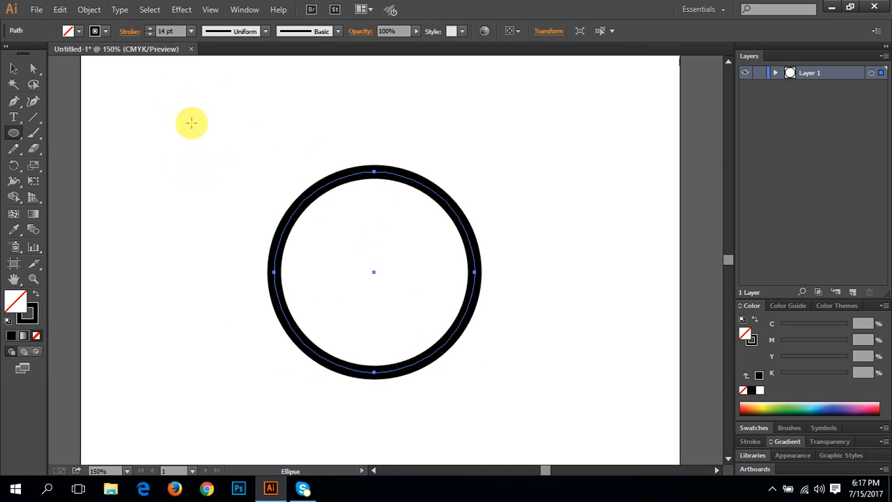
# - Copy the circle, paste it in place, and scale the copy down about its center to form a second, inner ring
pyautogui.click(60, 10)
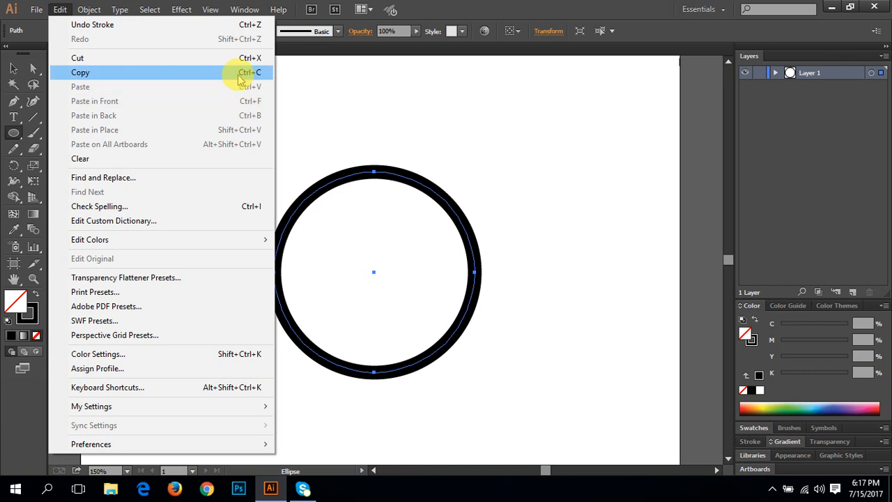
pyautogui.click(237, 73)
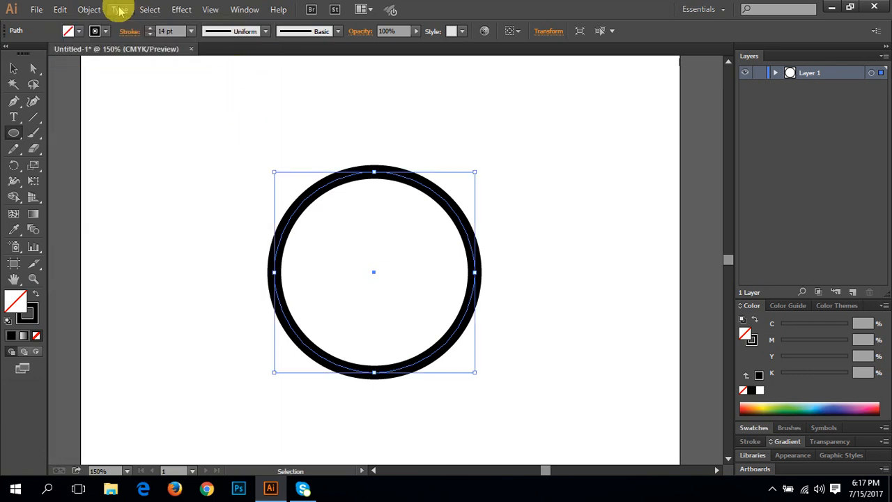
pyautogui.click(94, 9)
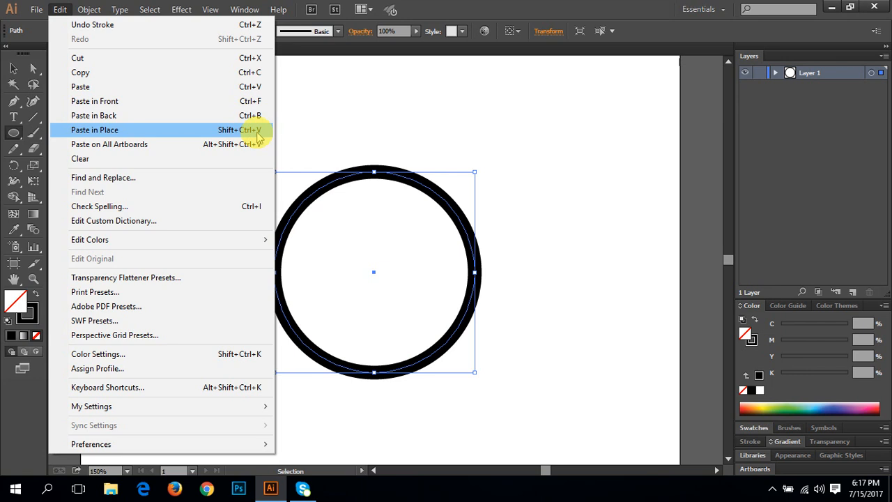
pyautogui.click(453, 14)
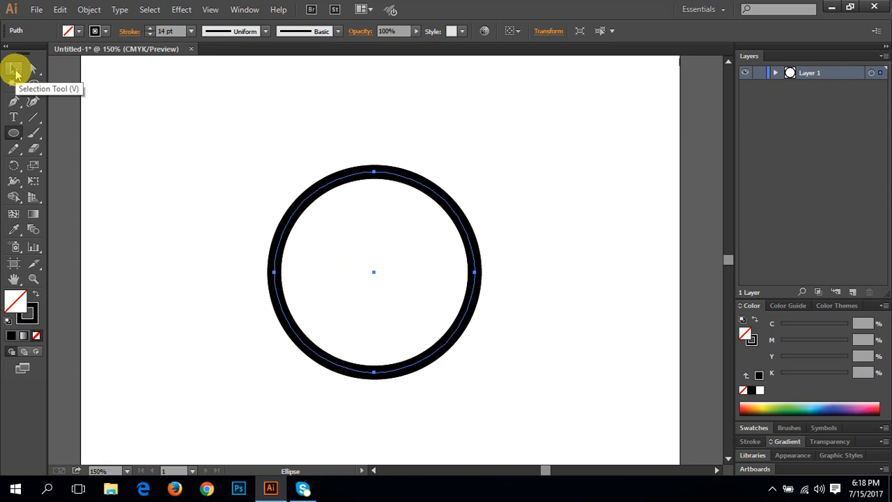
pyautogui.click(16, 70)
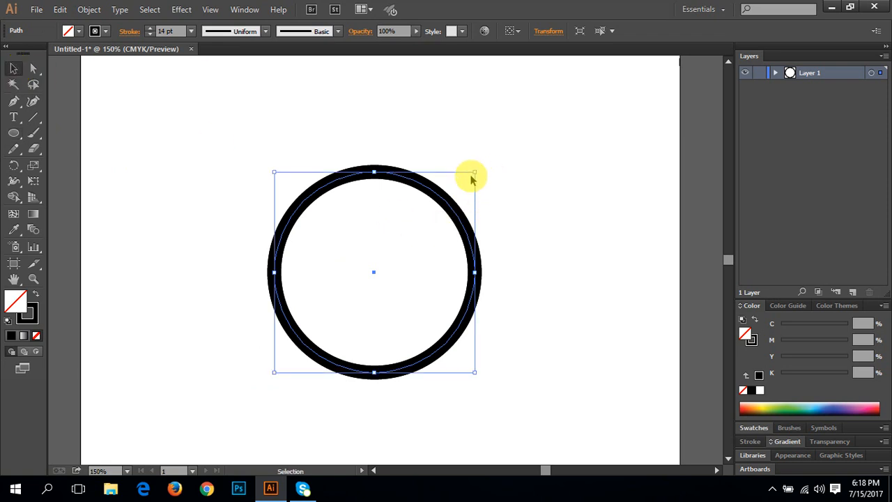
pyautogui.moveTo(474, 171); pyautogui.dragTo(461, 198)
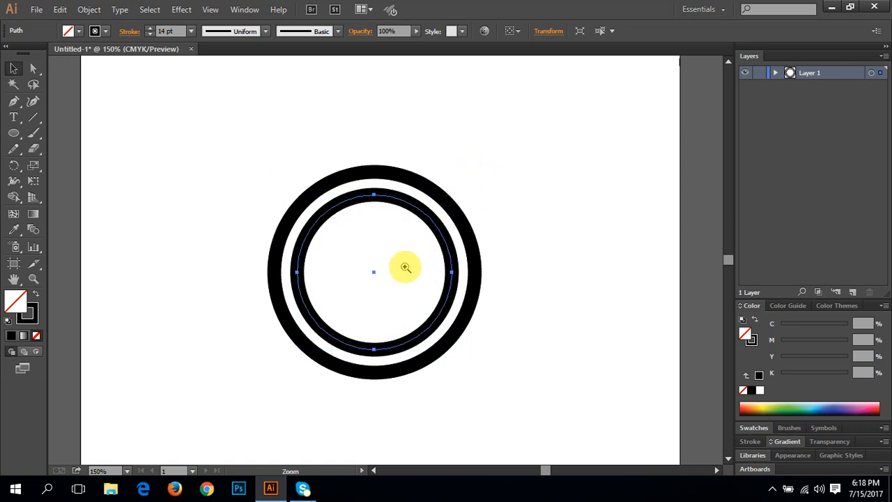
# - Duplicate the inner ring in front and scale the copy down about the same center to make a third concentric ring
pyautogui.keyDown('ctrl'); pyautogui.click(405, 267); pyautogui.keyUp('ctrl')
pyautogui.moveTo(412, 267); pyautogui.dragTo(430, 269)
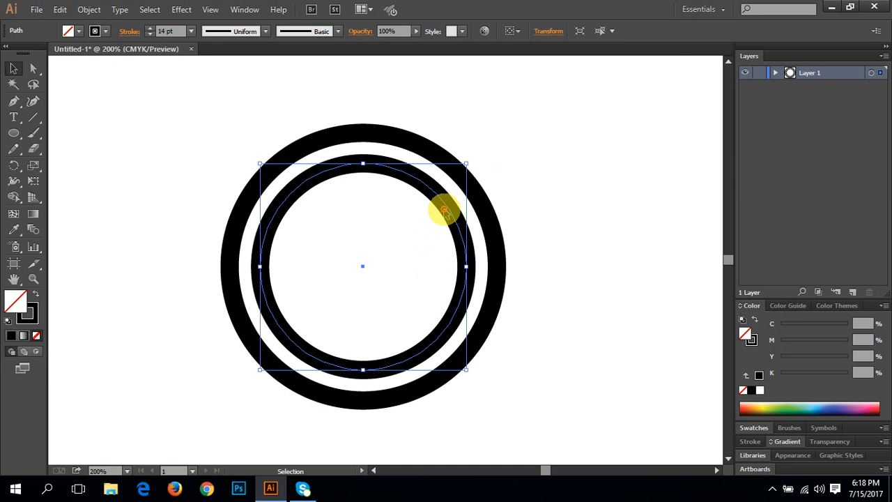
pyautogui.click(418, 193)
pyautogui.click(425, 186)
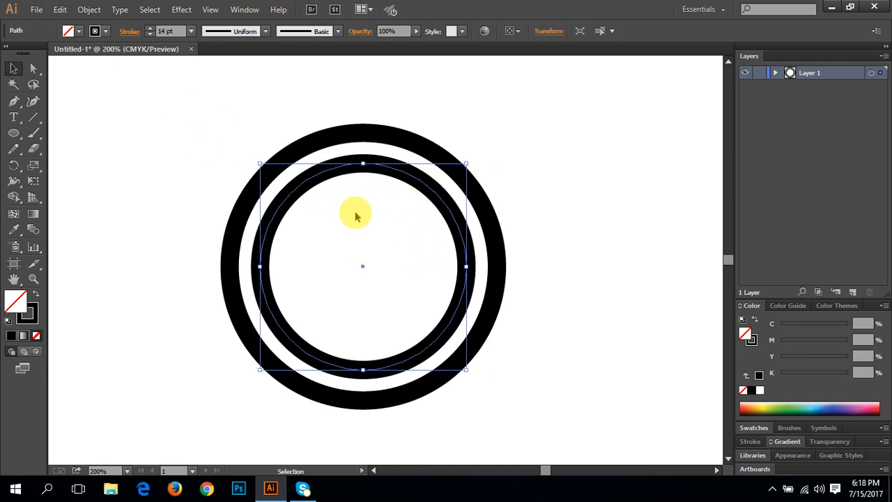
pyautogui.press('ctrl')
pyautogui.hotkey('ctrl', 'f')
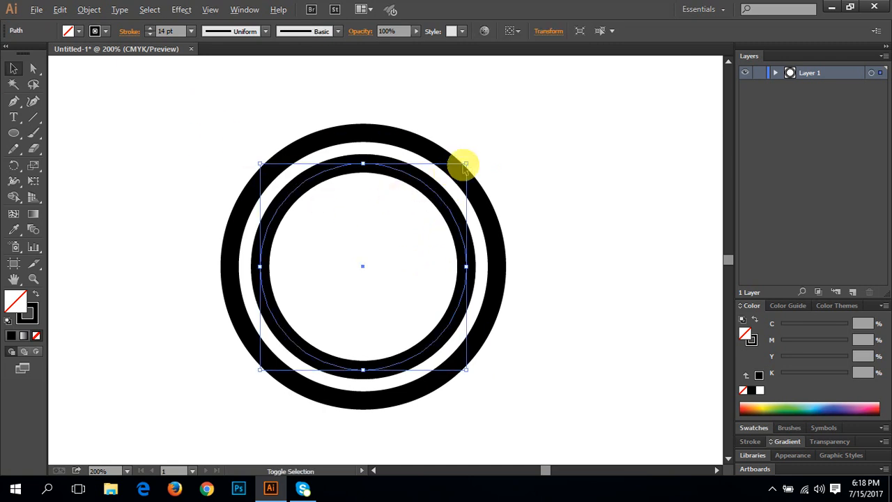
pyautogui.moveTo(466, 165); pyautogui.dragTo(443, 188)
pyautogui.moveTo(441, 195); pyautogui.dragTo(440, 198)
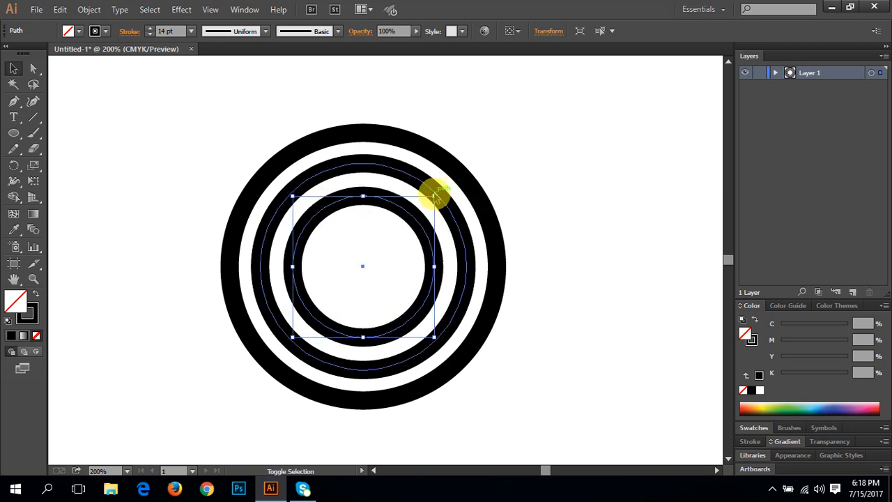
pyautogui.click(385, 237)
pyautogui.click(419, 213)
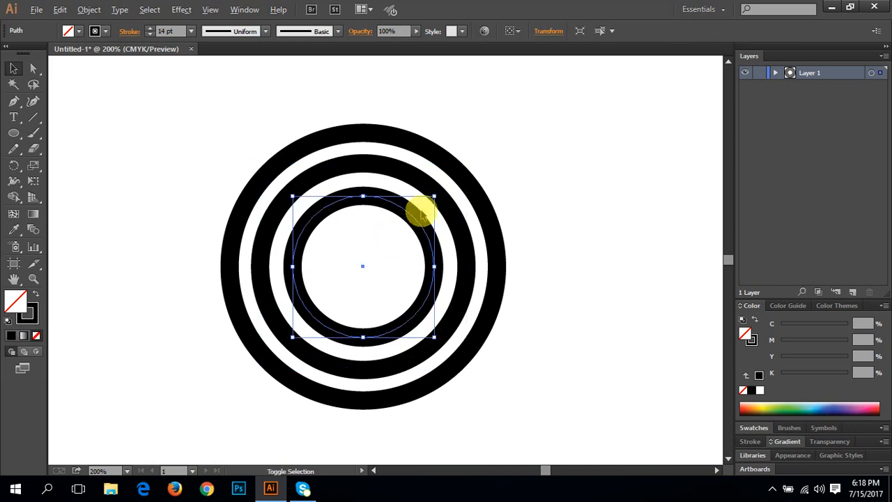
pyautogui.moveTo(434, 197); pyautogui.dragTo(434, 196)
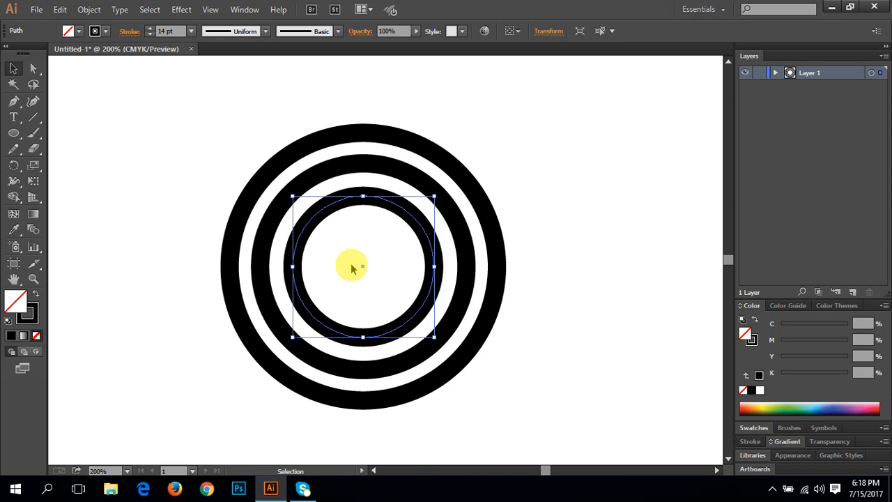
# - Select all three rings, set their stroke weight to 10 pt, and clear the selection
pyautogui.click(466, 174)
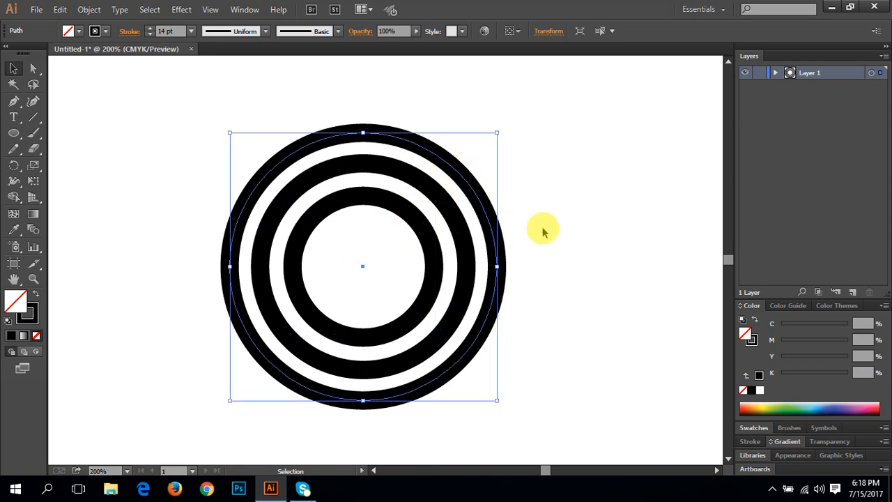
pyautogui.moveTo(554, 179); pyautogui.dragTo(325, 285)
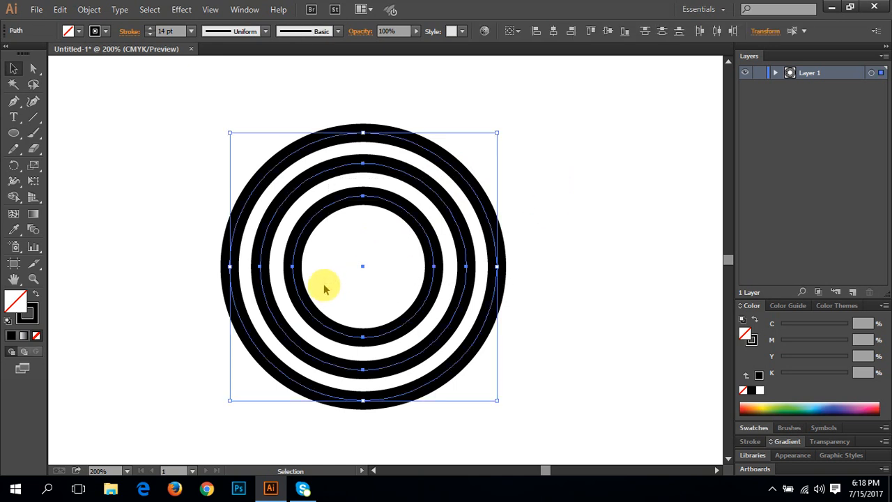
pyautogui.click(149, 35)
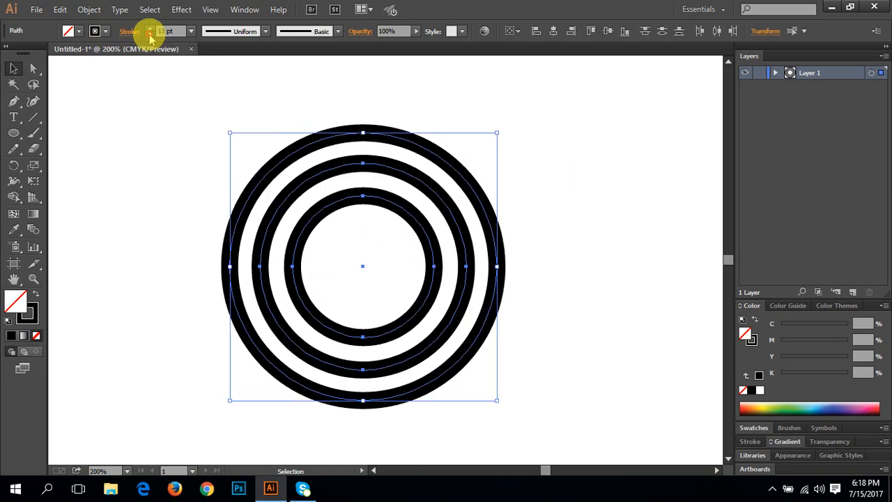
pyautogui.click(149, 35)
pyautogui.click(149, 35)
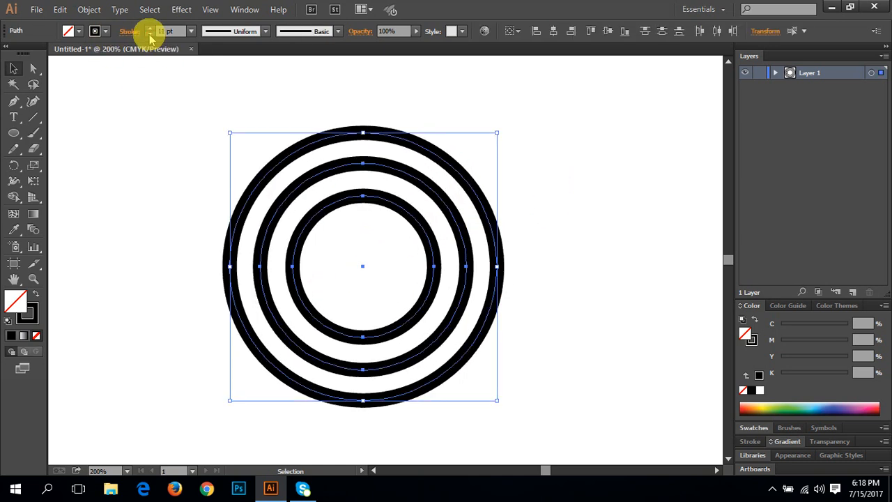
pyautogui.click(181, 142)
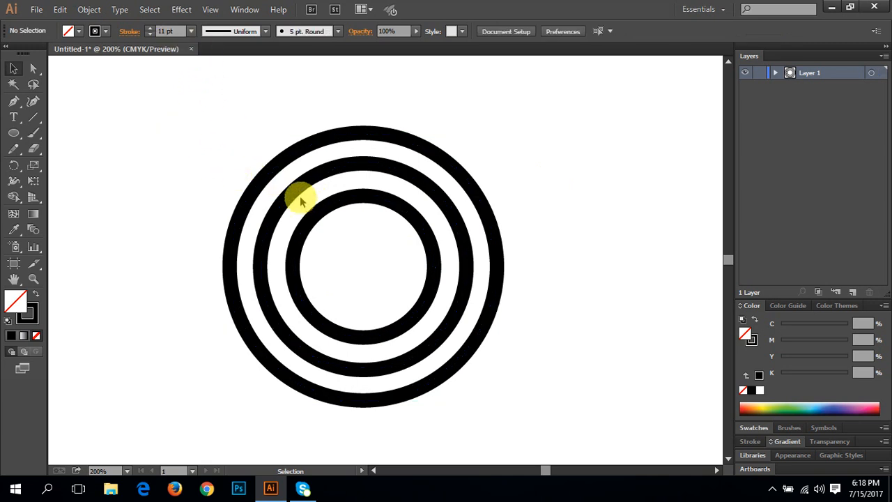
pyautogui.click(383, 339)
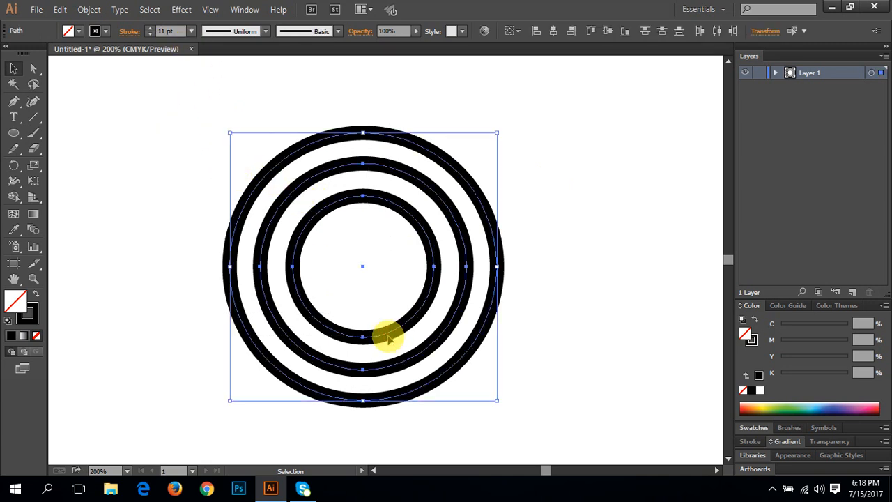
pyautogui.click(149, 35)
pyautogui.click(216, 169)
# - Enlarge the middle and innermost rings slightly about their center to even out the gaps between the rings
pyautogui.click(277, 218)
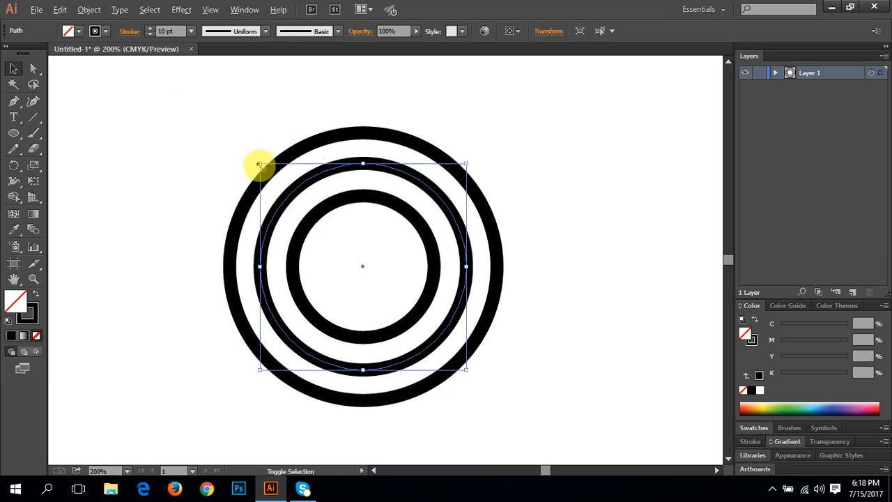
pyautogui.moveTo(258, 165); pyautogui.dragTo(248, 160)
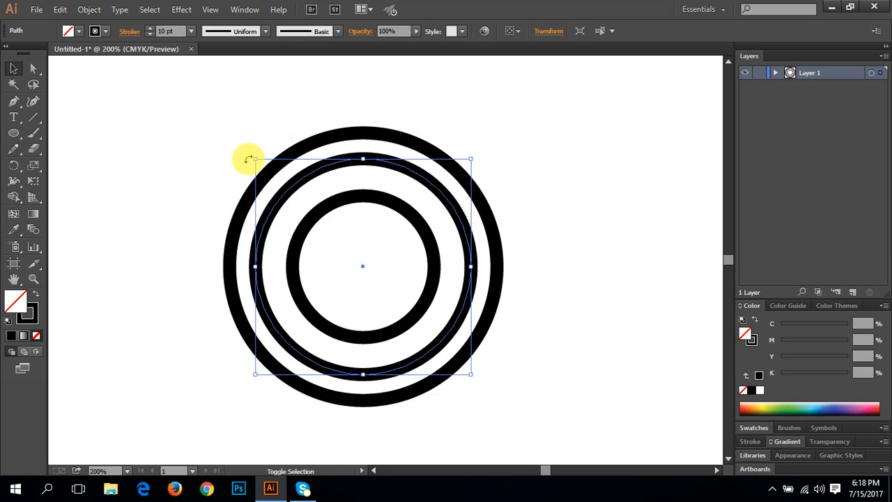
pyautogui.click(304, 218)
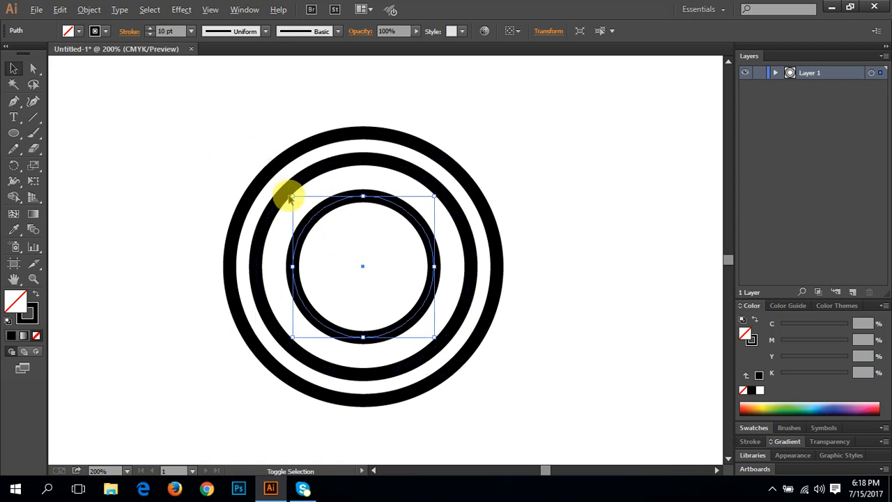
pyautogui.moveTo(291, 195); pyautogui.dragTo(282, 185)
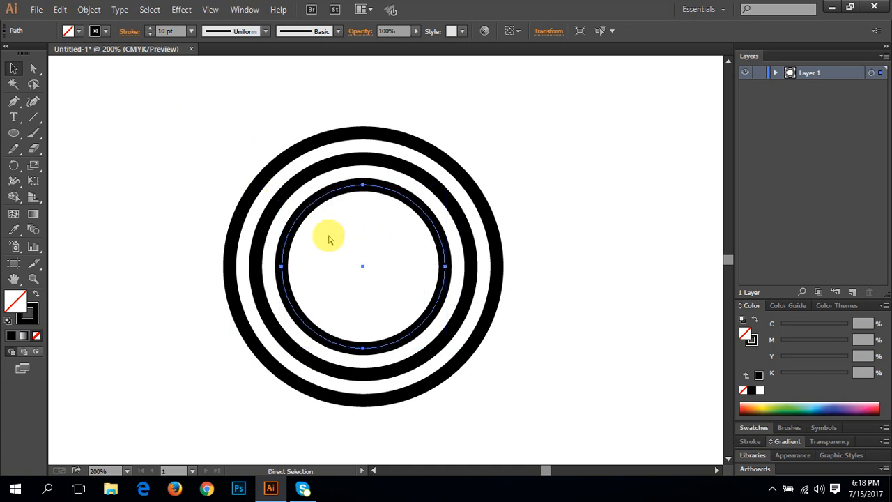
# - Scale down a duplicate of the innermost ring about its center to form a fourth ring, and close the Character panel
pyautogui.hotkey('ctrl', 't')
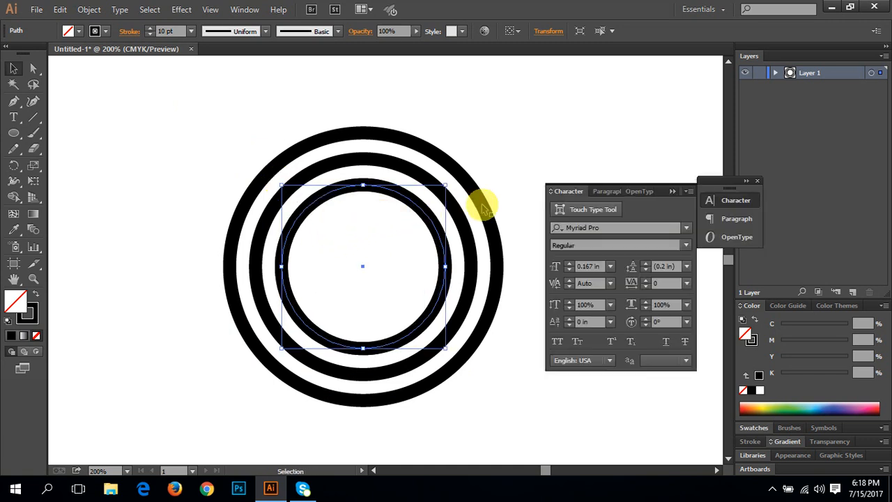
pyautogui.moveTo(445, 185); pyautogui.dragTo(421, 209)
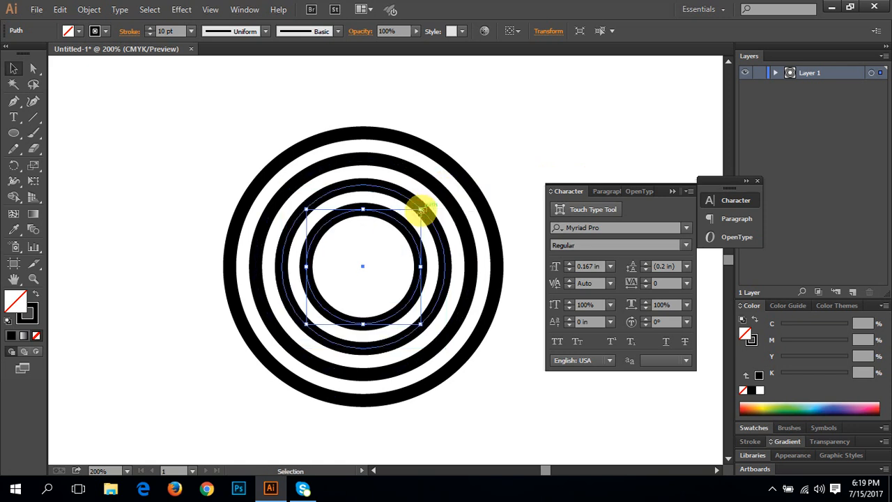
pyautogui.click(504, 154)
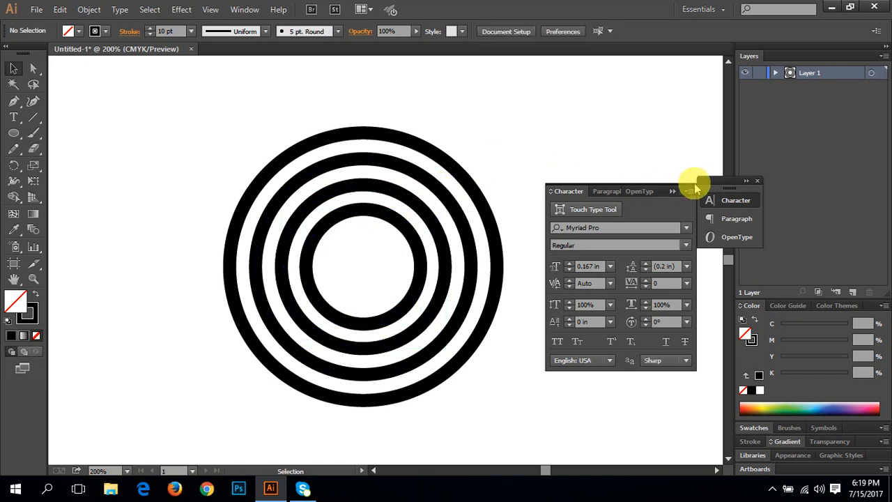
pyautogui.click(757, 181)
pyautogui.scroll(1, 333, 270)
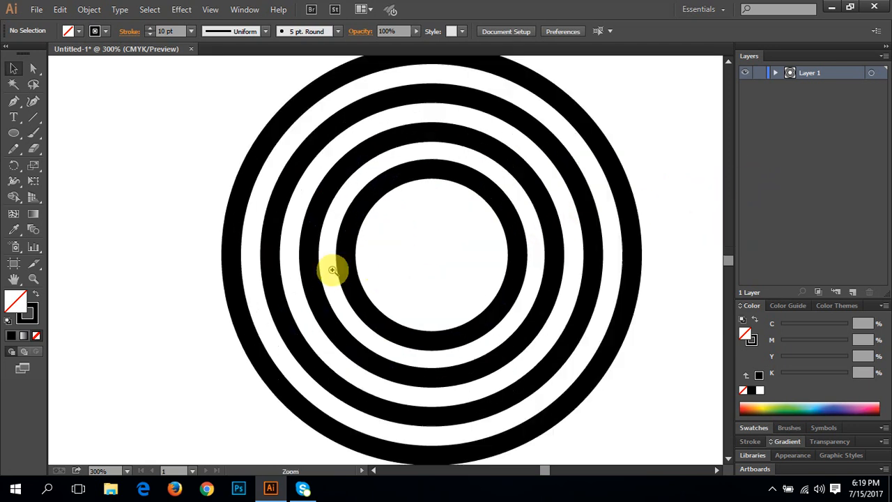
pyautogui.moveTo(372, 267); pyautogui.dragTo(290, 276)
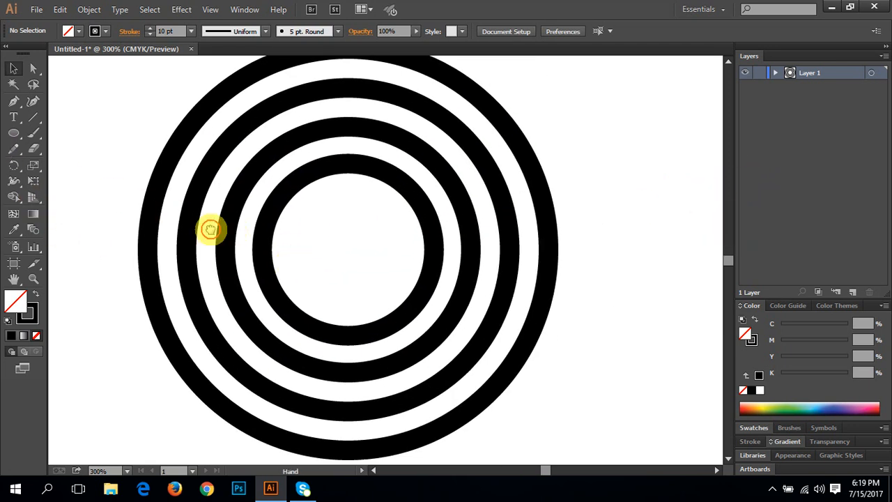
# - Draw a black-filled rectangle without a stroke, about 54 pt wide and 9.7 pt high, to the right of the rings
pyautogui.moveTo(213, 229); pyautogui.dragTo(130, 223)
pyautogui.click(13, 134)
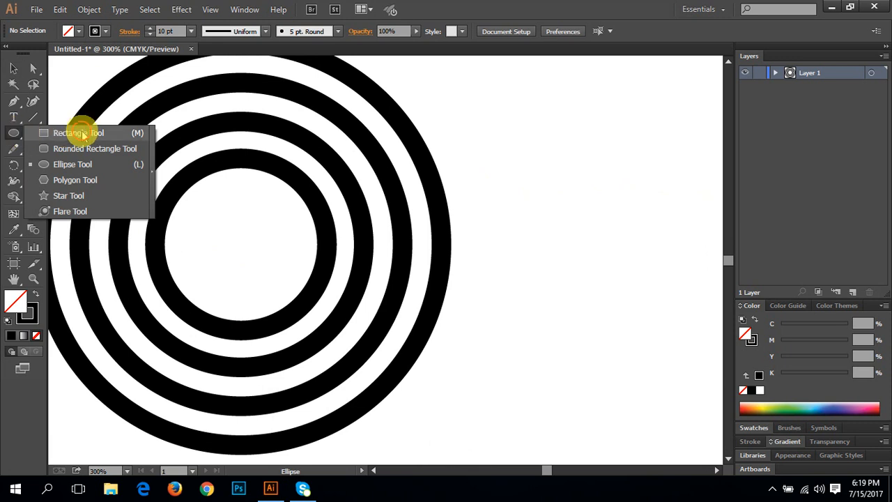
pyautogui.click(60, 132)
pyautogui.moveTo(522, 208)
pyautogui.mouseDown()
pyautogui.moveTo(623, 223)
pyautogui.moveTo(623, 215)
pyautogui.moveTo(627, 225)
pyautogui.mouseUp()
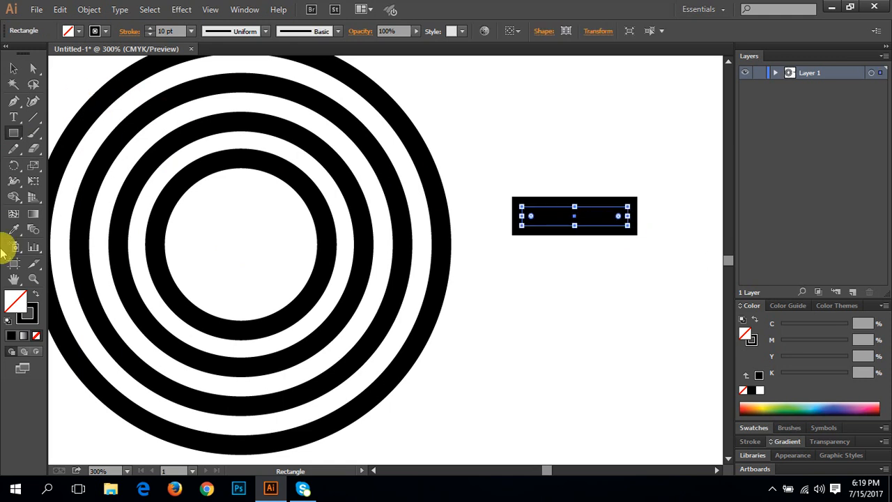
pyautogui.click(36, 293)
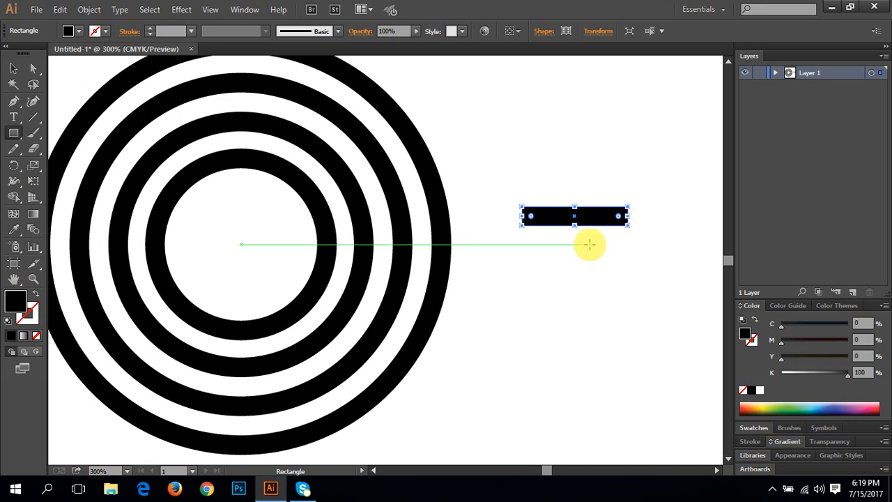
# - Duplicate the black rectangle directly above and directly below the original to form a stack of three touching bars
pyautogui.press('v')
pyautogui.click(549, 257)
pyautogui.click(575, 219)
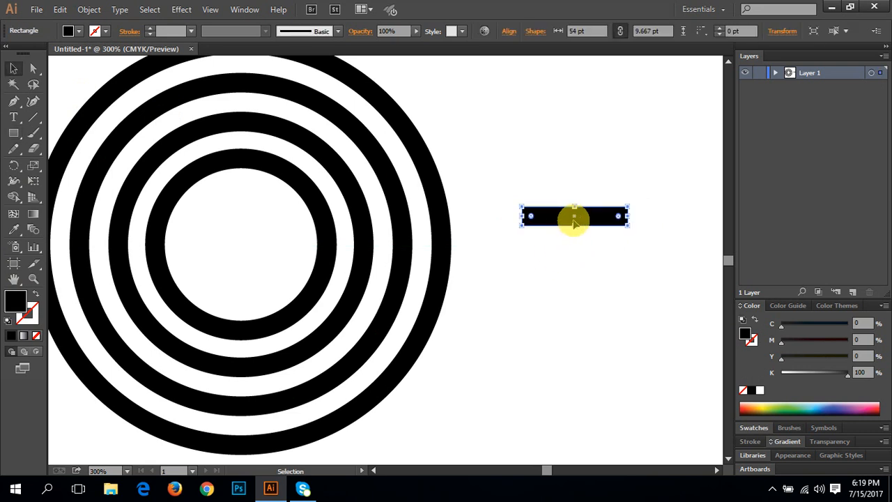
pyautogui.moveTo(563, 221)
pyautogui.mouseDown()
pyautogui.moveTo(559, 241)
pyautogui.moveTo(560, 199)
pyautogui.moveTo(552, 212)
pyautogui.mouseUp()
pyautogui.click(508, 210)
# - Select the upper and lower bars together and fill them with a bright pinkish red
pyautogui.click(533, 198)
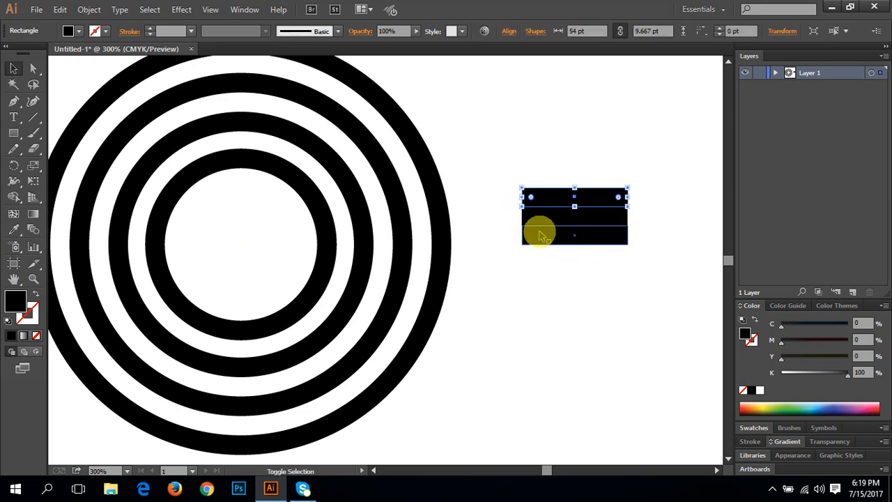
pyautogui.keyDown('shift'); pyautogui.click(540, 236); pyautogui.keyUp('shift')
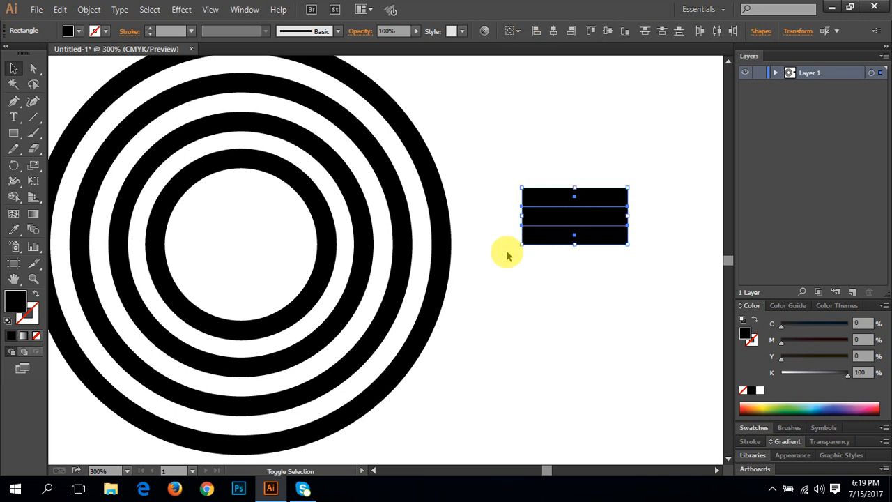
pyautogui.doubleClick(13, 304)
pyautogui.moveTo(167, 70); pyautogui.dragTo(182, 40)
pyautogui.click(325, 51)
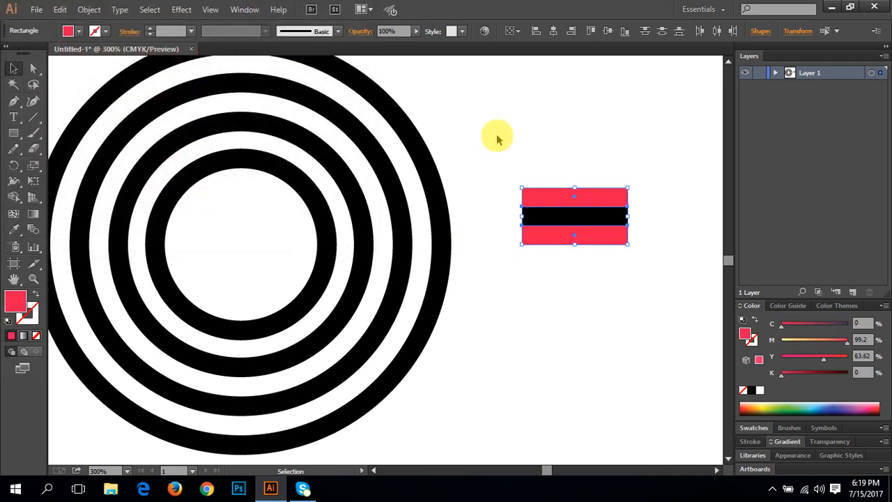
# - Select all three stripes together by marquee and bring up the commands available for them
pyautogui.click(550, 146)
pyautogui.moveTo(541, 140); pyautogui.dragTo(557, 233)
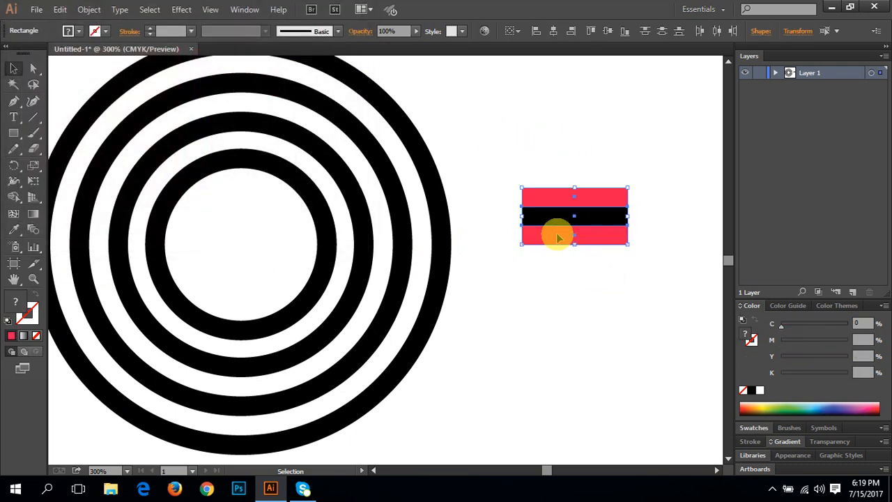
pyautogui.rightClick(558, 236)
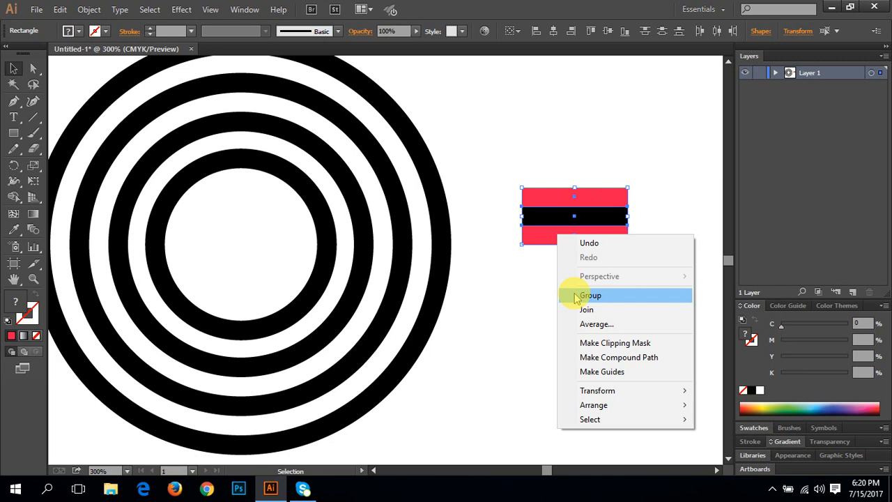
pyautogui.click(845, 288)
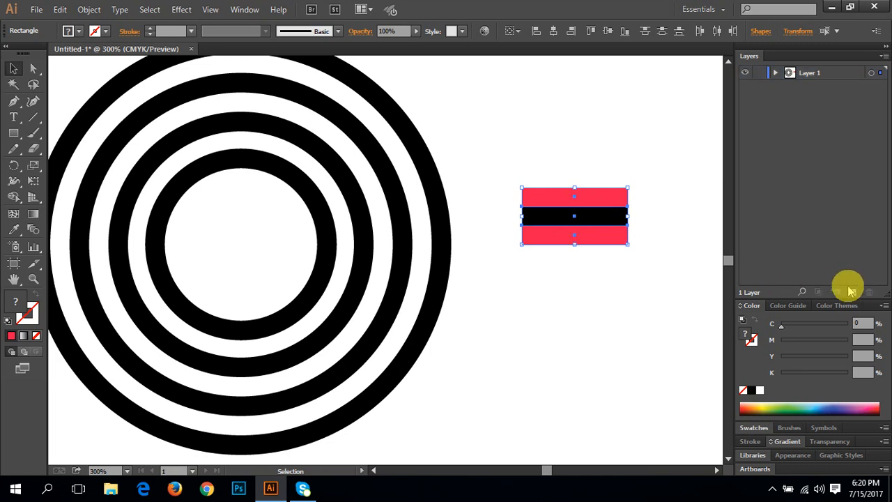
pyautogui.moveTo(605, 160); pyautogui.dragTo(578, 305)
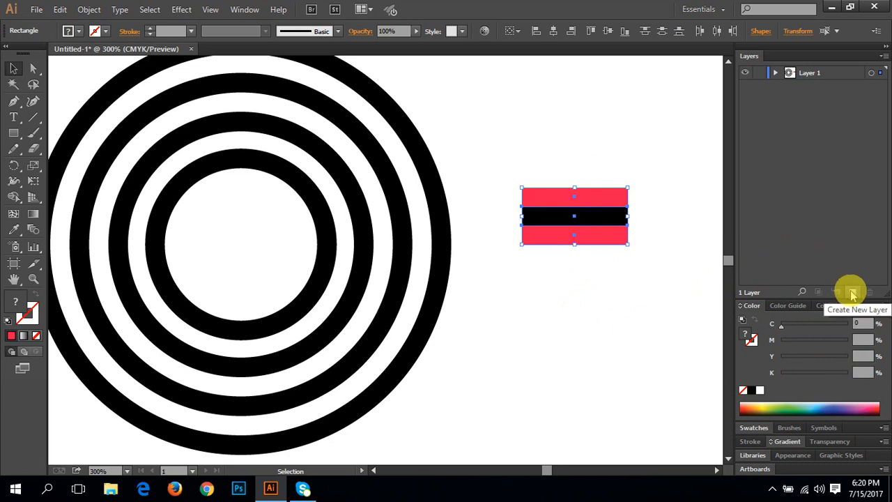
# - Expand Layer 1 in the layer list and select its three rectangles from their entries there
pyautogui.click(774, 73)
pyautogui.click(879, 87)
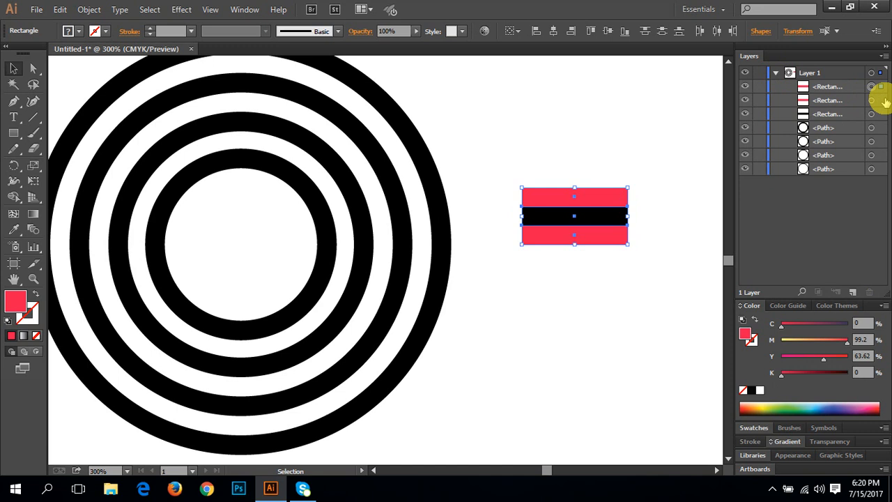
pyautogui.keyDown('shift'); pyautogui.click(879, 115); pyautogui.keyUp('shift')
pyautogui.keyDown('shift'); pyautogui.click(879, 100); pyautogui.keyUp('shift')
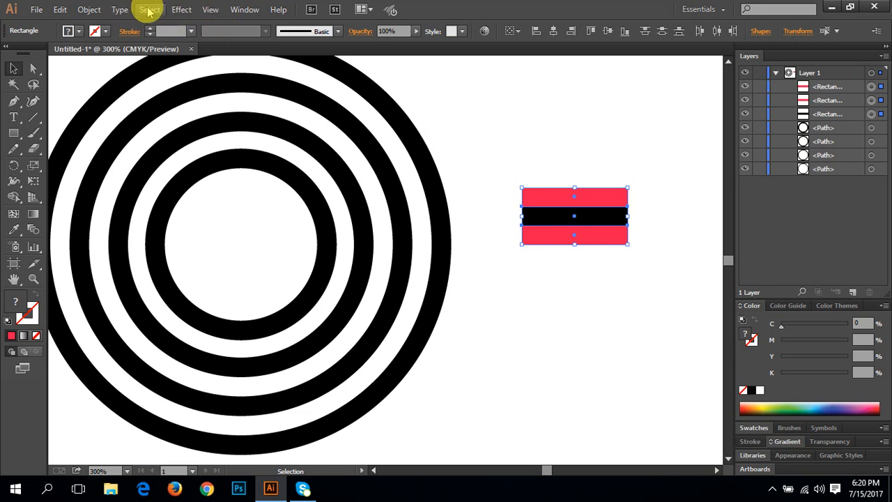
# - Group the three selected rectangles
pyautogui.click(149, 11)
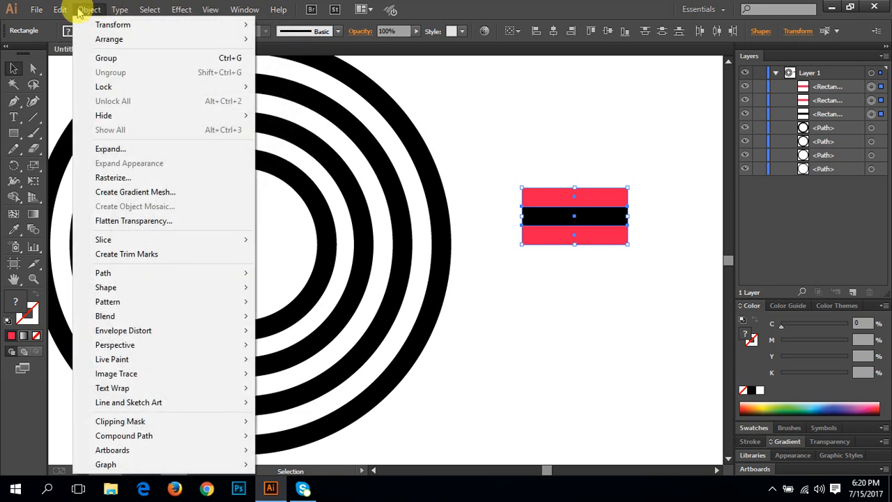
pyautogui.moveTo(62, 10)
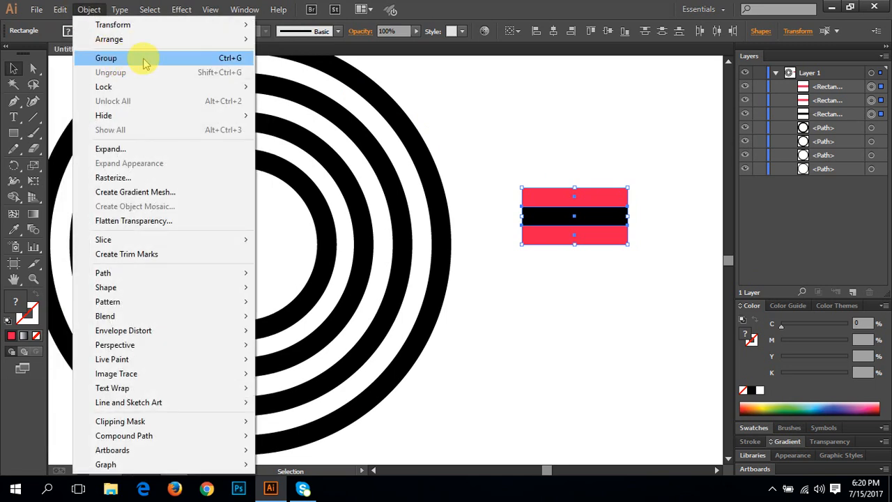
pyautogui.click(243, 62)
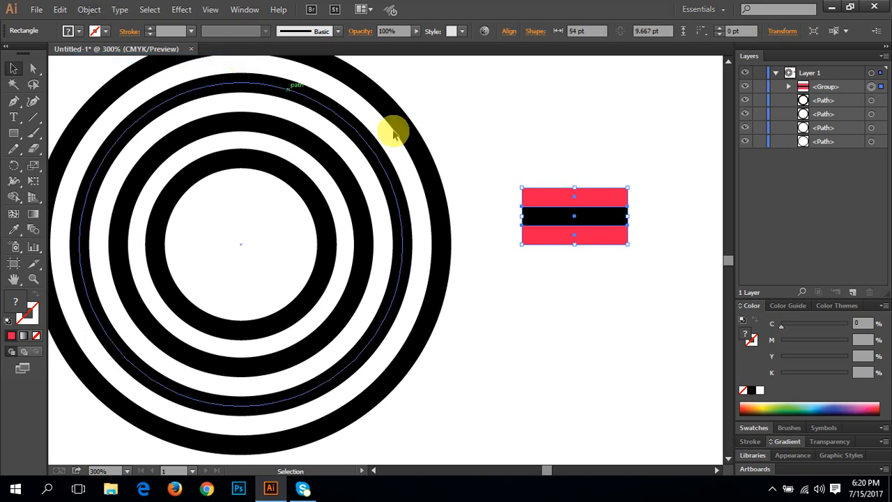
# - Clear the selection and select the whole group through its black middle stripe using the Selection tool
pyautogui.click(584, 150)
pyautogui.click(575, 194)
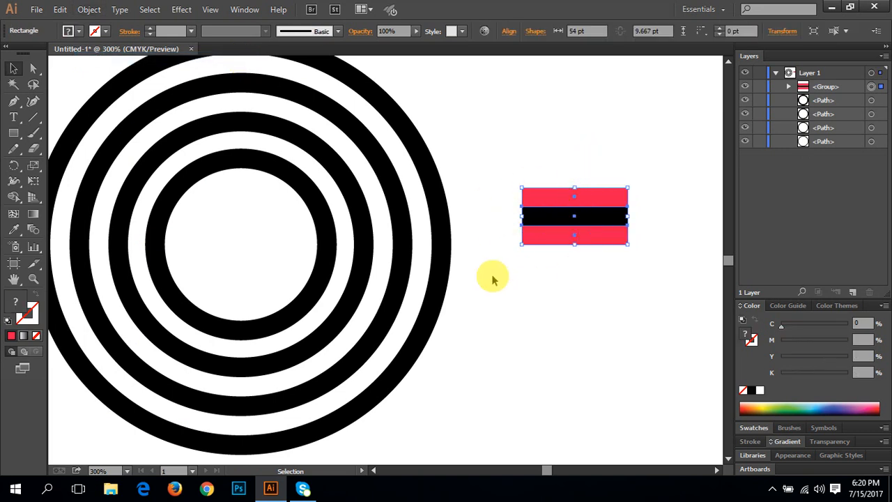
pyautogui.click(553, 271)
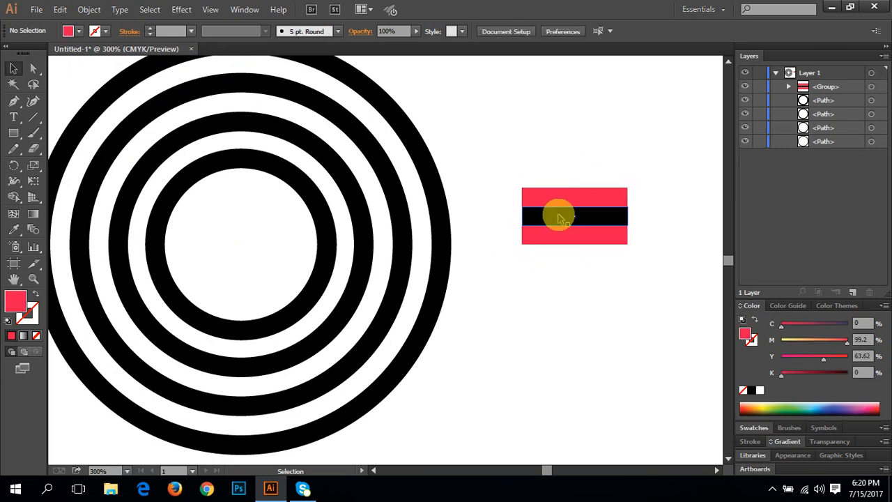
pyautogui.click(557, 212)
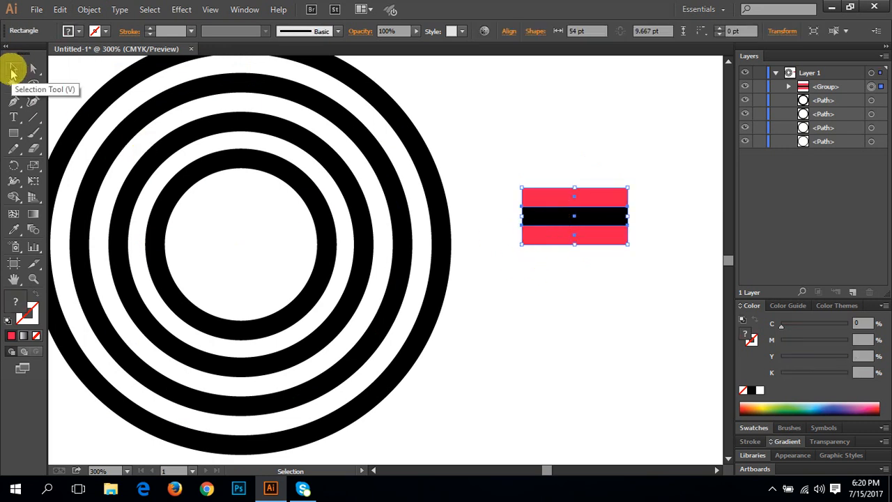
pyautogui.click(15, 69)
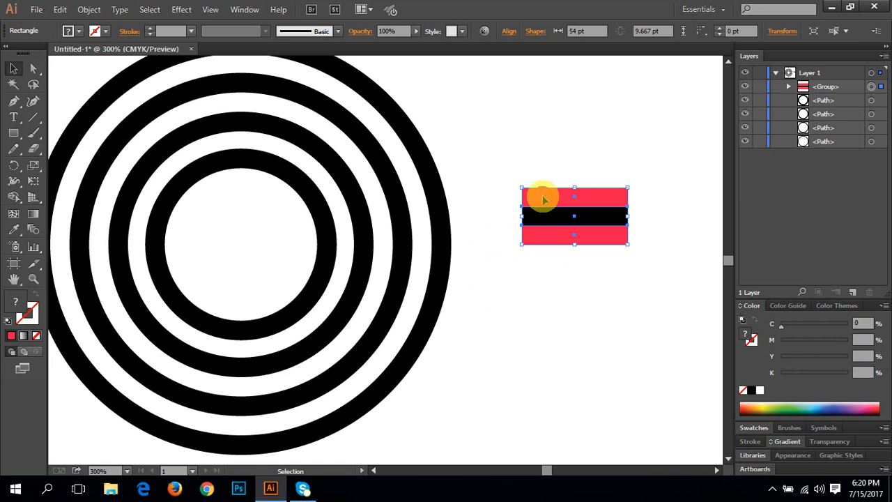
# - Move the striped group around the artboard, and undo both the moves and the grouping
pyautogui.moveTo(543, 198); pyautogui.dragTo(521, 230)
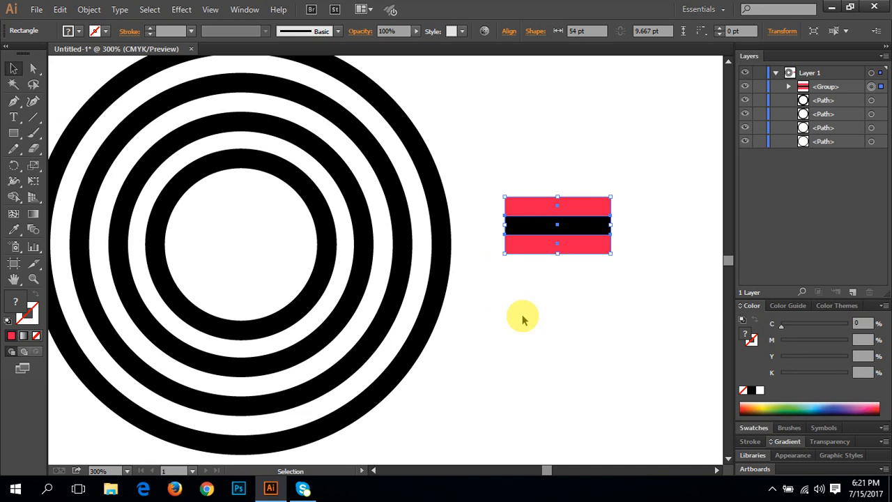
pyautogui.hotkey('ctrl', 'z')
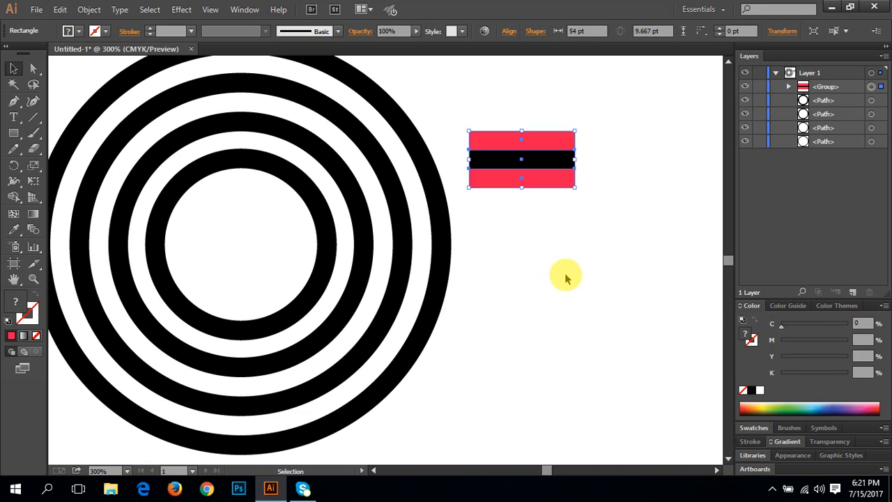
pyautogui.hotkey('ctrl', 'z')
pyautogui.hotkey('ctrl', 'shift', 'g')
# - Select the three separate stripes together with a marquee and group them again
pyautogui.click(587, 301)
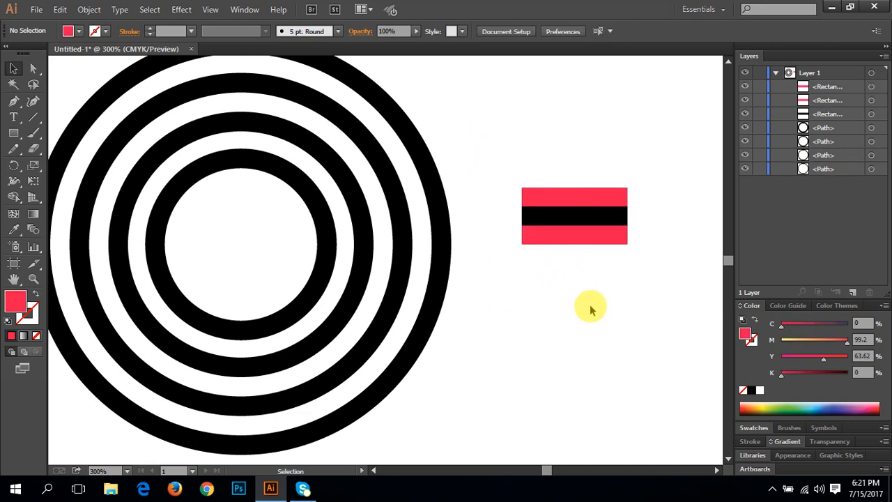
pyautogui.click(584, 241)
pyautogui.click(576, 200)
pyautogui.moveTo(605, 312); pyautogui.dragTo(533, 120)
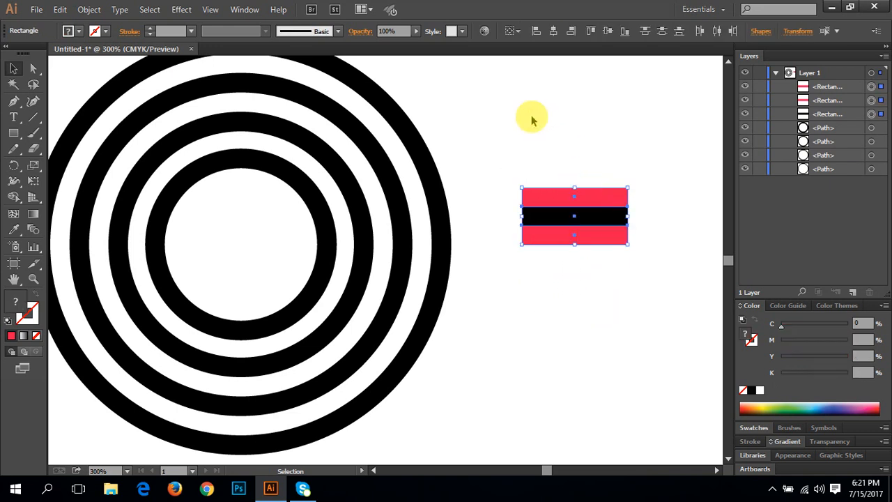
pyautogui.rightClick(549, 206)
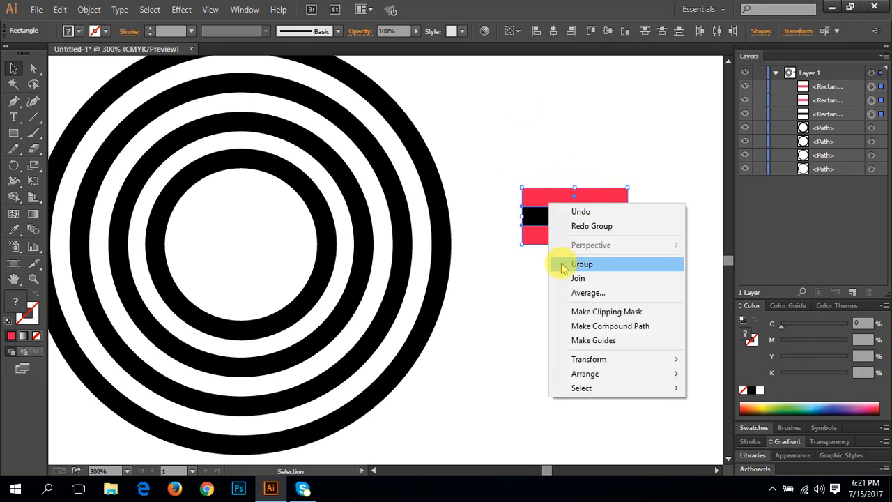
pyautogui.click(609, 269)
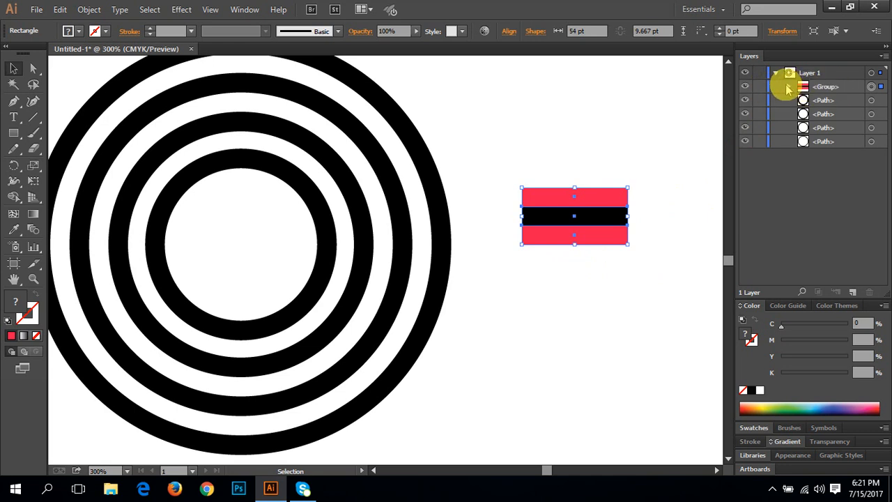
# - Expand the new group in the layer list to examine its members, then collapse it and highlight its entry
pyautogui.click(789, 86)
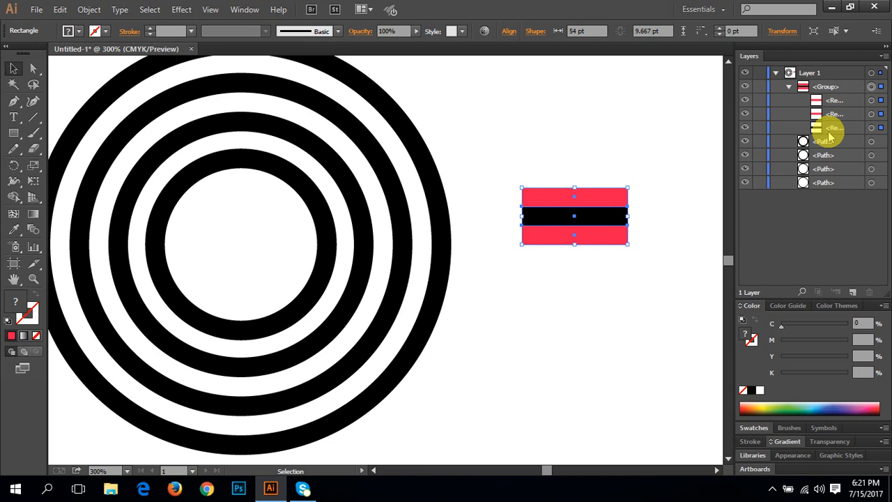
pyautogui.click(790, 86)
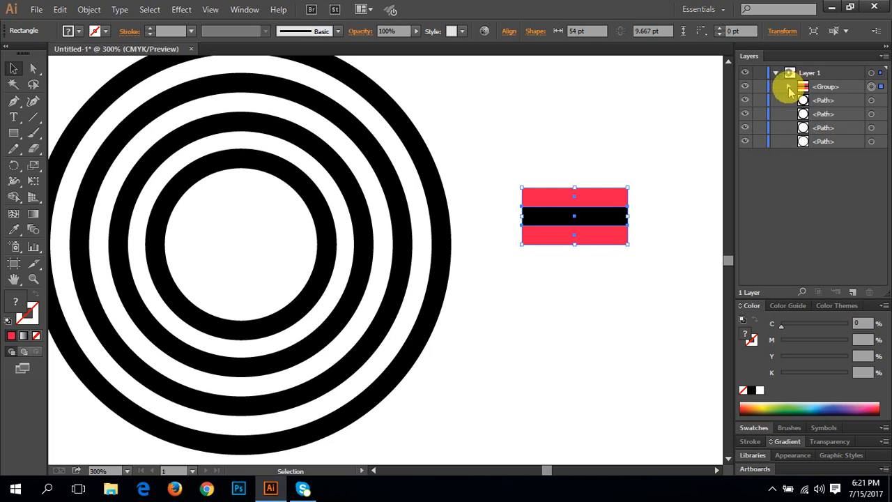
pyautogui.doubleClick(826, 86)
pyautogui.click(825, 91)
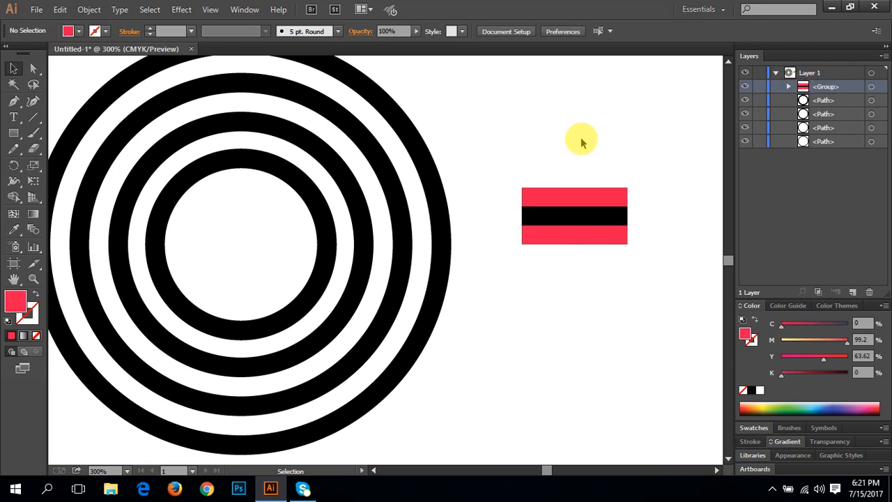
# - Select the striped group with a marquee, deselect it, and reselect it through its lower red stripe
pyautogui.moveTo(578, 135); pyautogui.dragTo(541, 367)
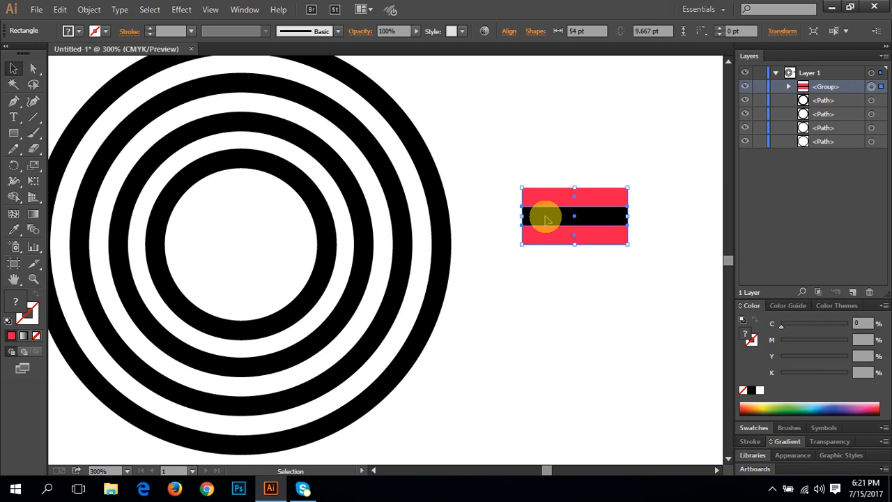
pyautogui.click(527, 179)
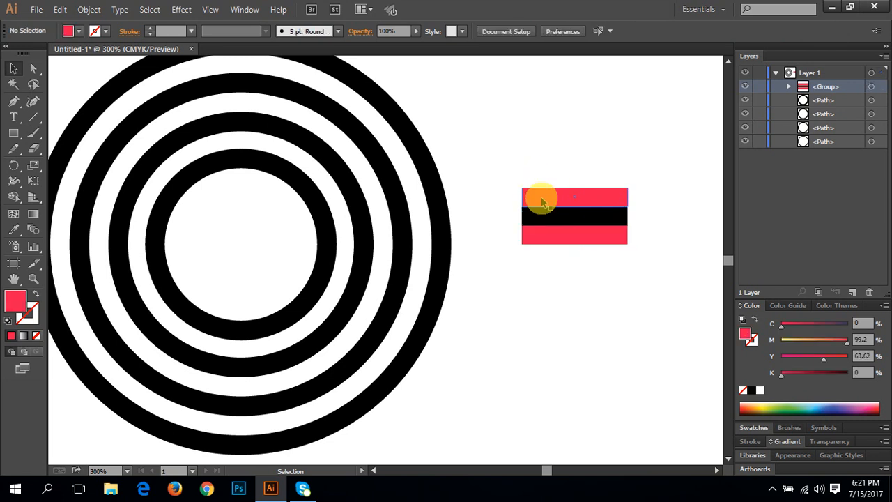
pyautogui.click(544, 239)
# - Ungroup the red and black striped group into three separate stripes
pyautogui.rightClick(542, 224)
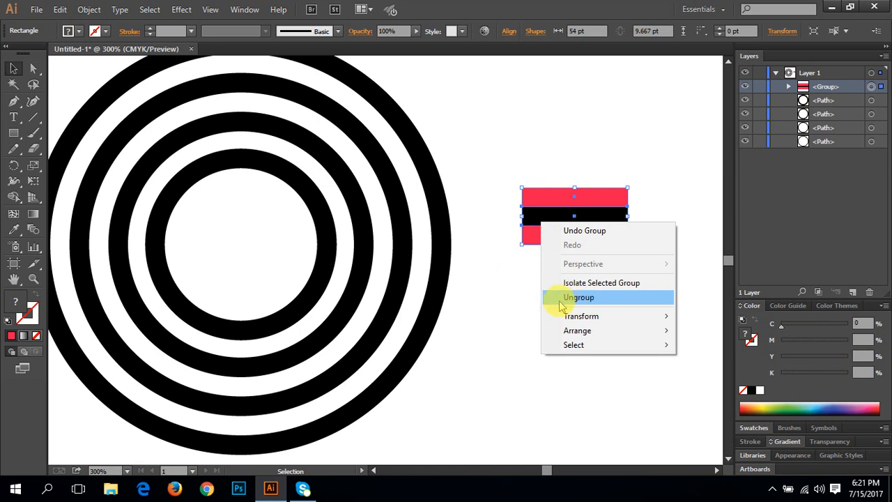
pyautogui.click(491, 246)
pyautogui.click(537, 213)
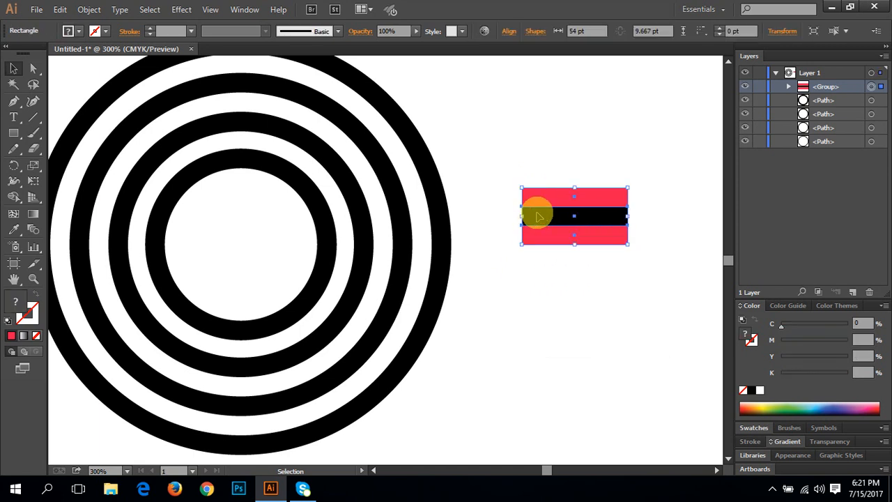
pyautogui.rightClick(542, 220)
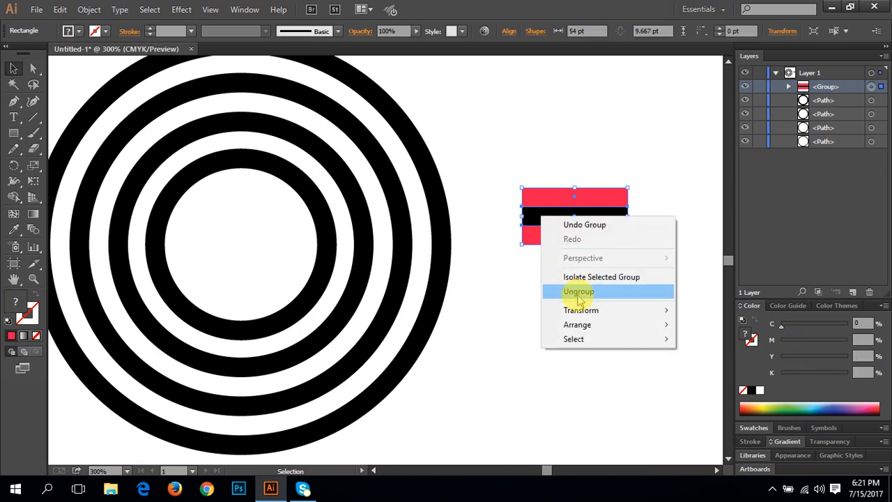
pyautogui.click(86, 11)
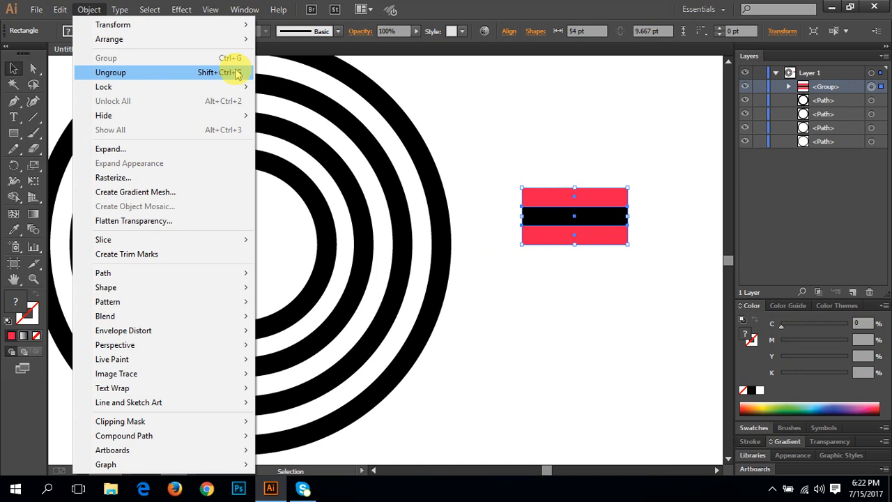
pyautogui.rightClick(572, 216)
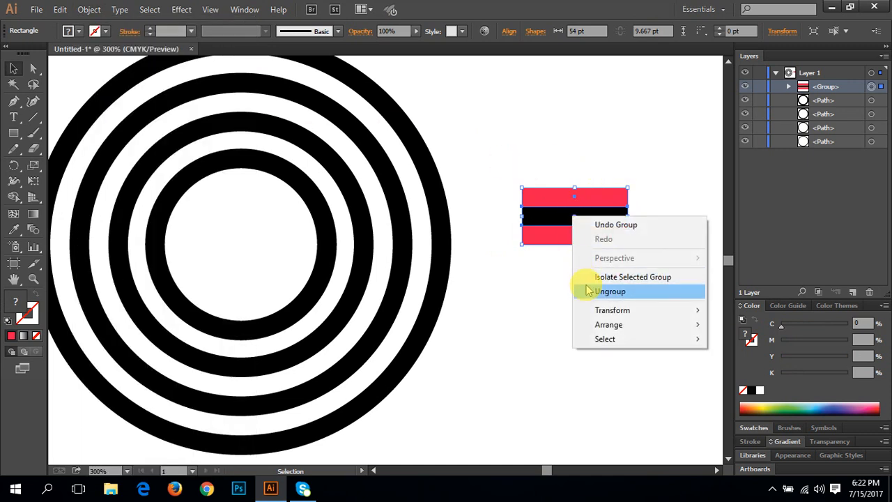
pyautogui.click(590, 292)
# - Select the lower and upper red stripes individually, move the lower one downward on its own, and undo the move
pyautogui.click(553, 235)
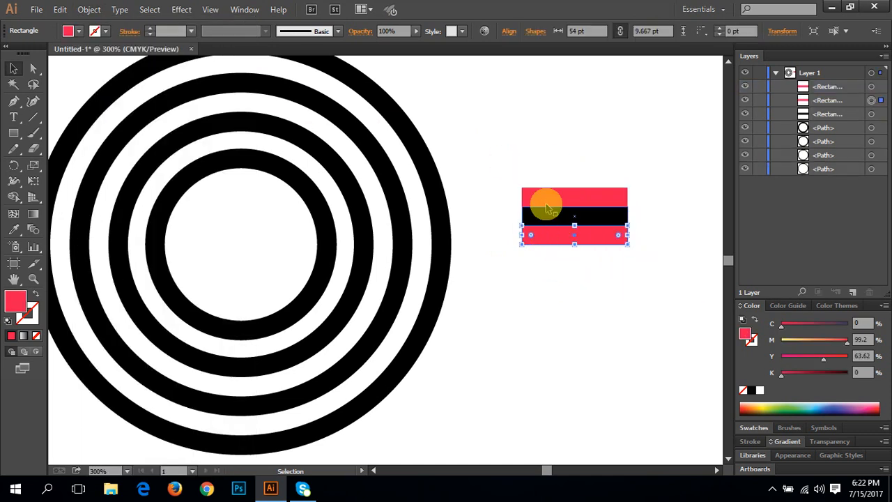
pyautogui.click(544, 203)
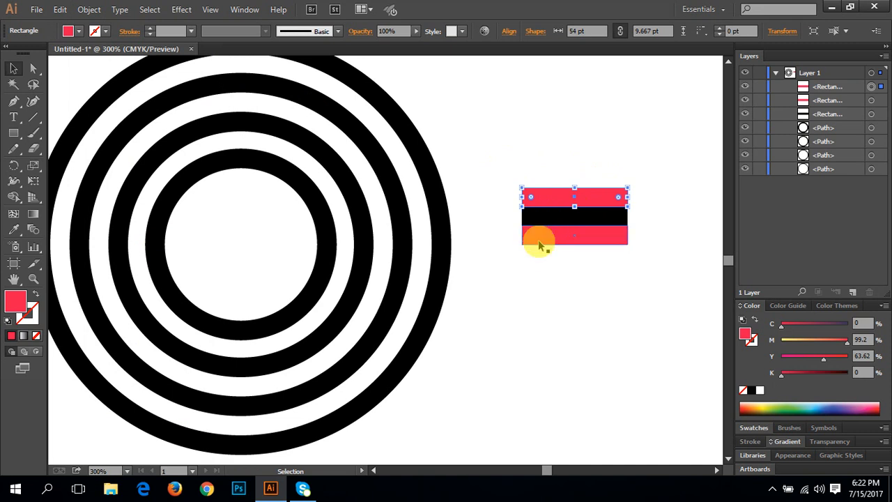
pyautogui.moveTo(538, 234); pyautogui.dragTo(533, 298)
pyautogui.hotkey('ctrl', 'z')
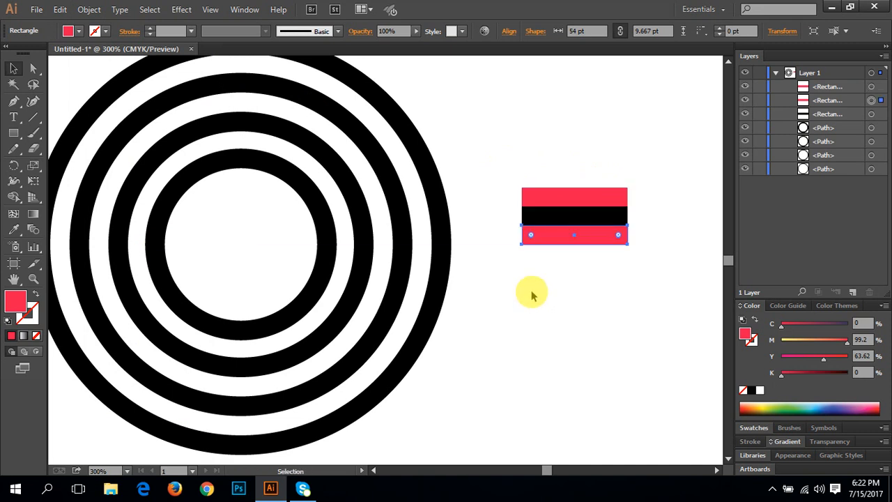
# - Select the two red stripes together, leaving out the black one, and group them
pyautogui.click(547, 263)
pyautogui.click(542, 235)
pyautogui.keyDown('shift'); pyautogui.click(550, 203); pyautogui.keyUp('shift')
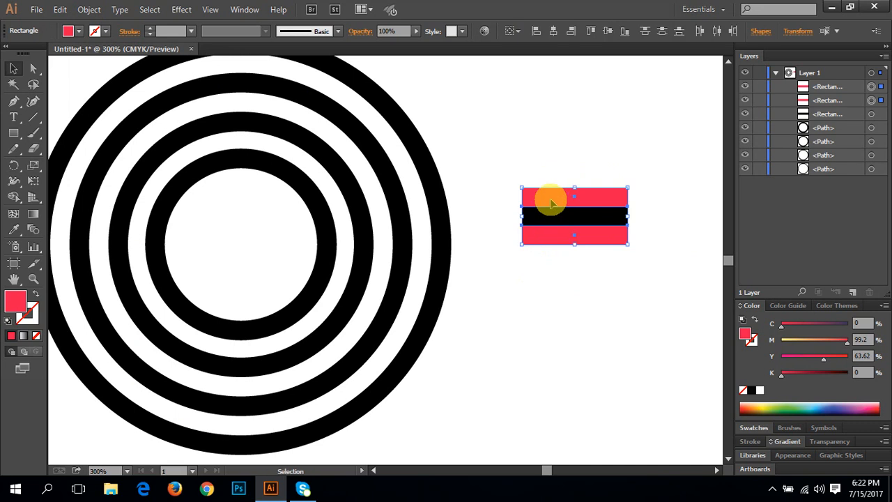
pyautogui.rightClick(550, 203)
pyautogui.click(572, 260)
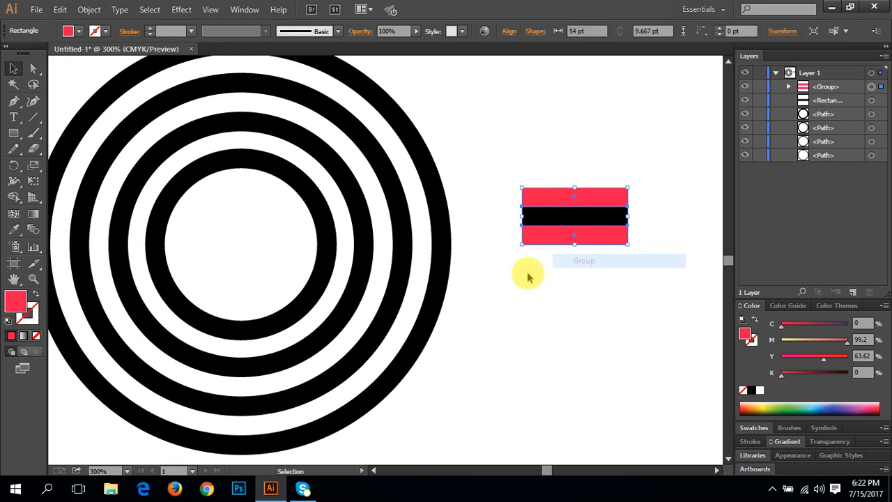
# - Move the group of red stripes onto the rings' right edge, and undo both the move and the grouping
pyautogui.click(527, 274)
pyautogui.moveTo(548, 198); pyautogui.dragTo(416, 186)
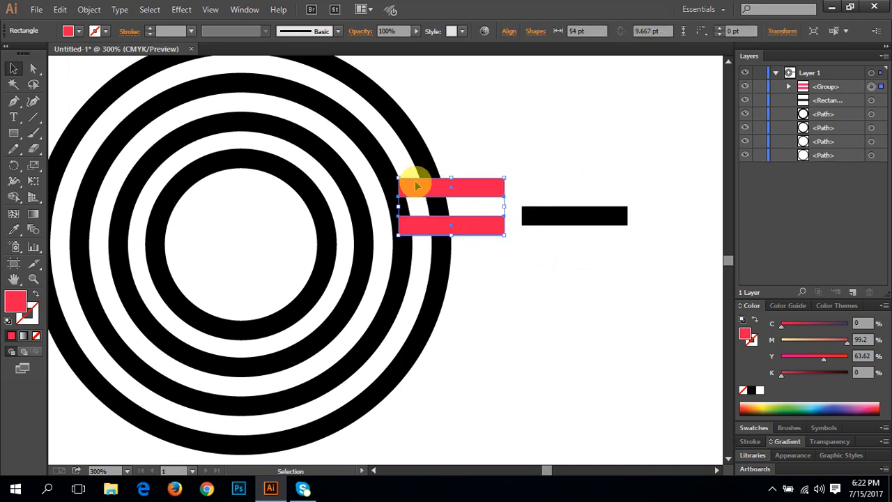
pyautogui.press('a')
pyautogui.hotkey('ctrl', 'z')
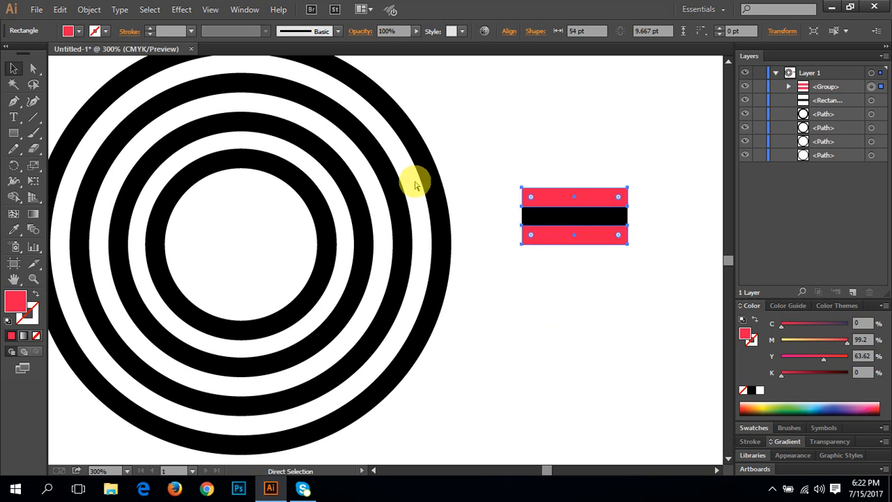
pyautogui.hotkey('ctrl', 'z')
# - Select all three separate stripes with a marquee using the Selection tool
pyautogui.press('v')
pyautogui.click(534, 274)
pyautogui.moveTo(579, 275); pyautogui.dragTo(486, 104)
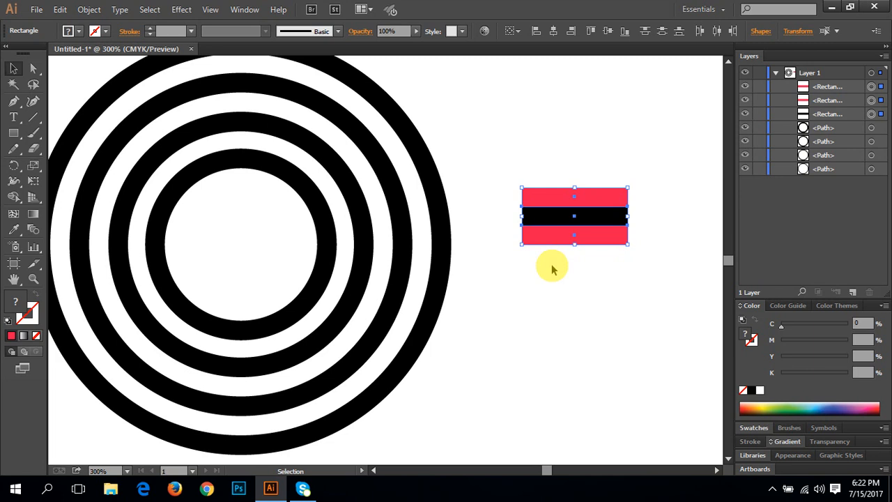
# - Select the two ungrouped red stripes together, move them toward the rings, then undo the move and deselect them
pyautogui.click(538, 238)
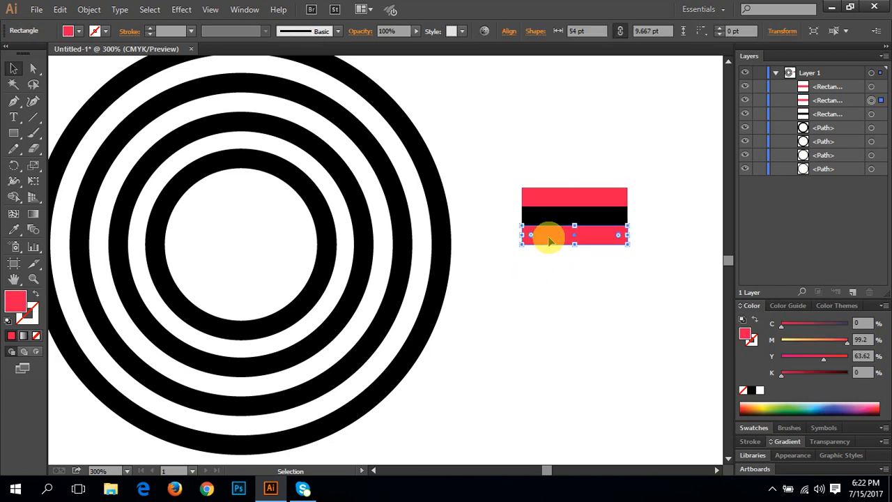
pyautogui.click(549, 201)
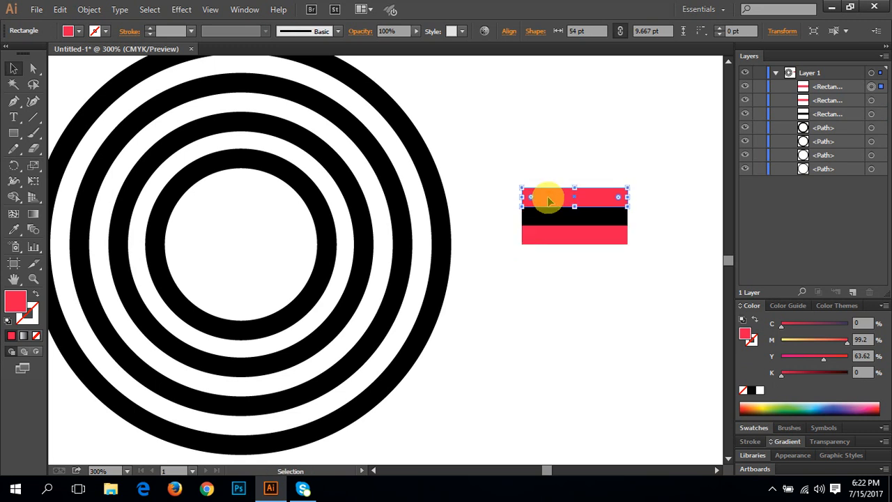
pyautogui.keyDown('shift'); pyautogui.click(556, 234); pyautogui.keyUp('shift')
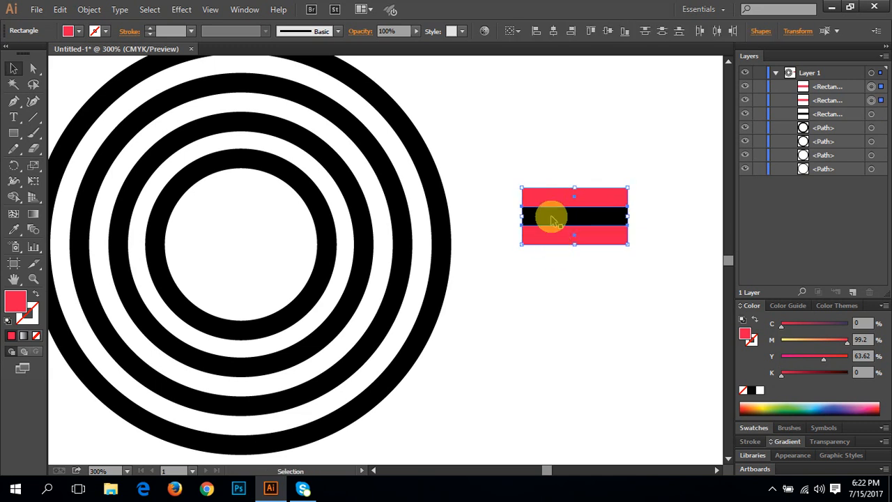
pyautogui.moveTo(550, 239); pyautogui.dragTo(457, 240)
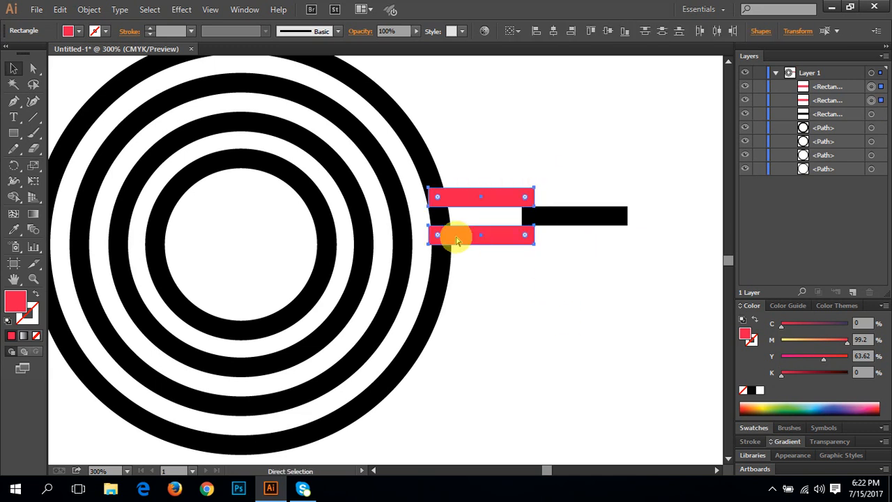
pyautogui.hotkey('ctrl', 'z')
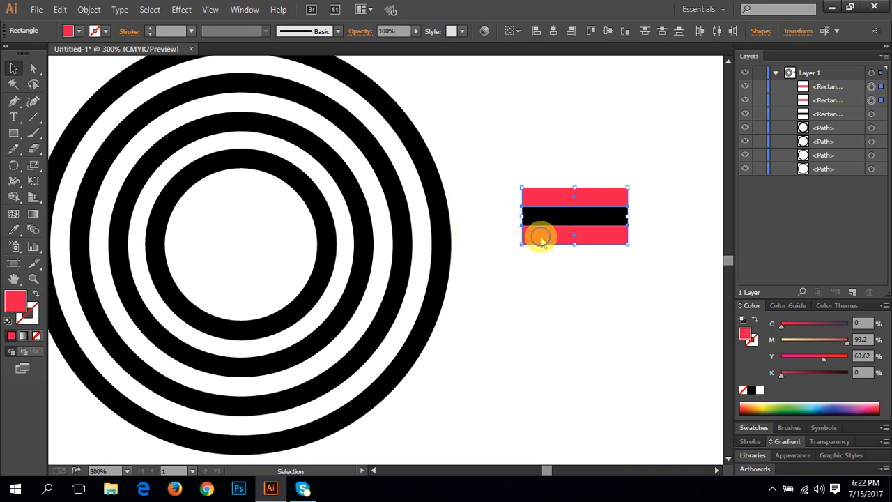
pyautogui.rightClick(539, 236)
pyautogui.click(507, 303)
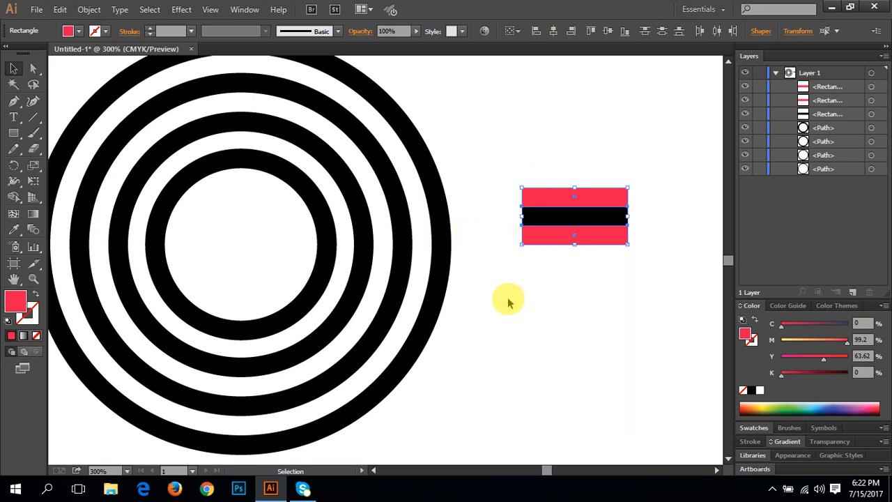
# - Select the two red stripes and the black stripe with a marquee and group all three
pyautogui.moveTo(557, 319); pyautogui.dragTo(527, 162)
pyautogui.rightClick(555, 209)
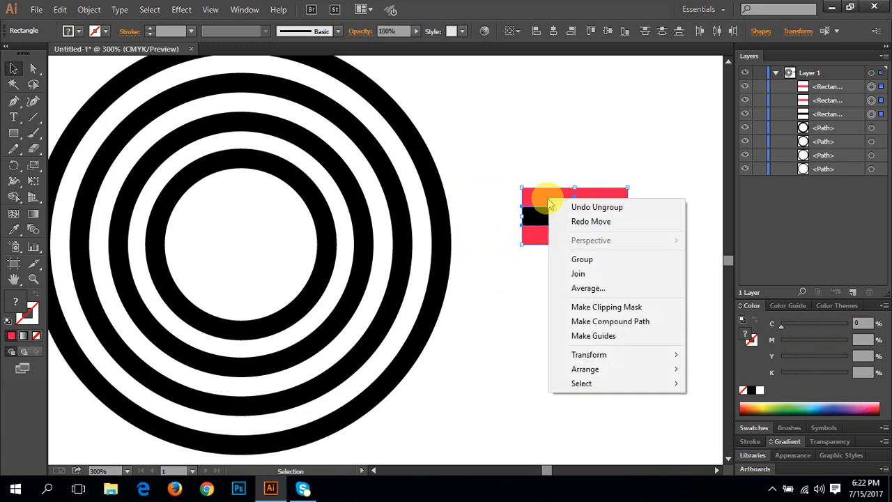
pyautogui.click(578, 264)
# - Move the striped group onto the right side of the two outer rings and place a copy inside the innermost ring
pyautogui.press('space')
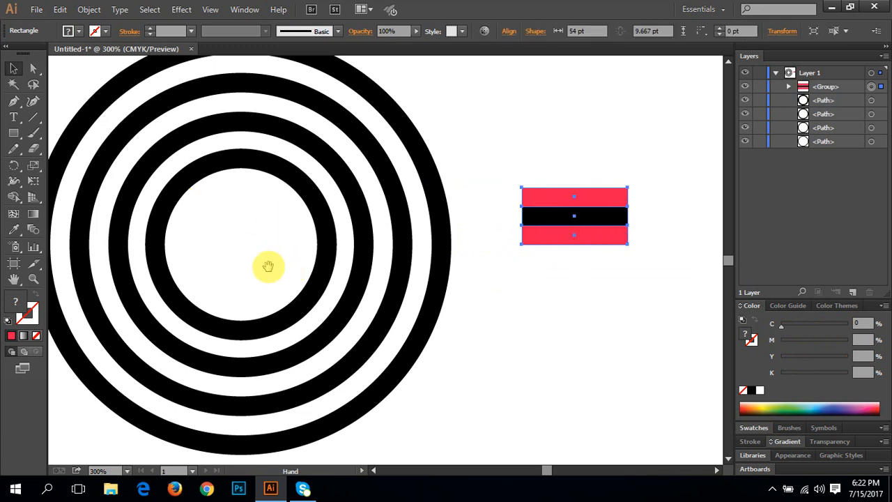
pyautogui.moveTo(268, 266); pyautogui.dragTo(341, 271)
pyautogui.moveTo(610, 223); pyautogui.dragTo(475, 234)
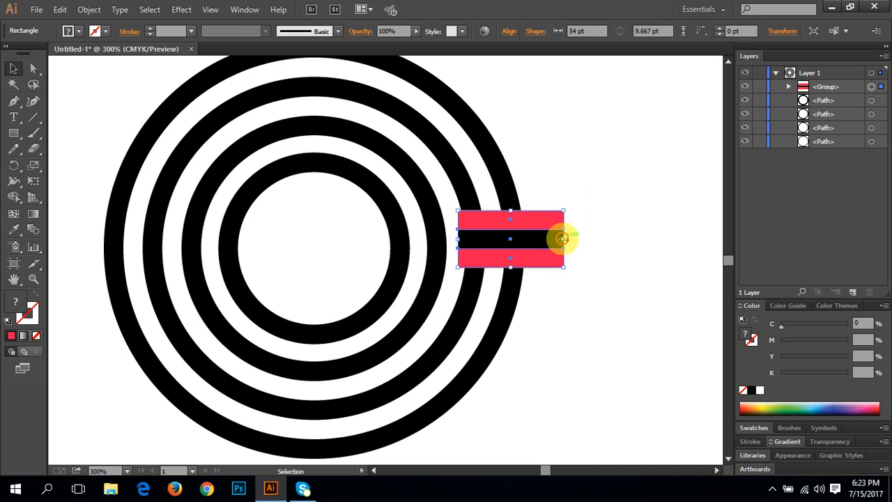
pyautogui.moveTo(529, 238); pyautogui.dragTo(324, 243)
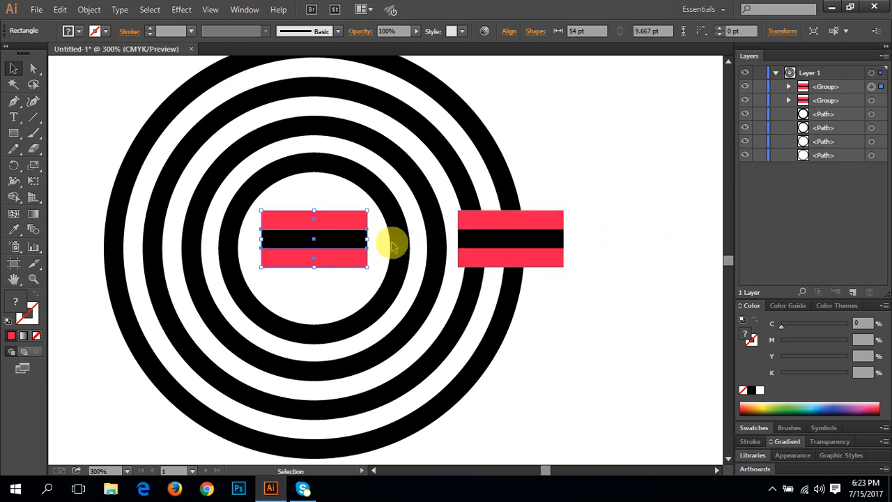
# - Narrow the striped group on the right side of the rings to 35.333 pt wide from its right edge
pyautogui.click(497, 237)
pyautogui.moveTo(567, 238); pyautogui.dragTo(528, 242)
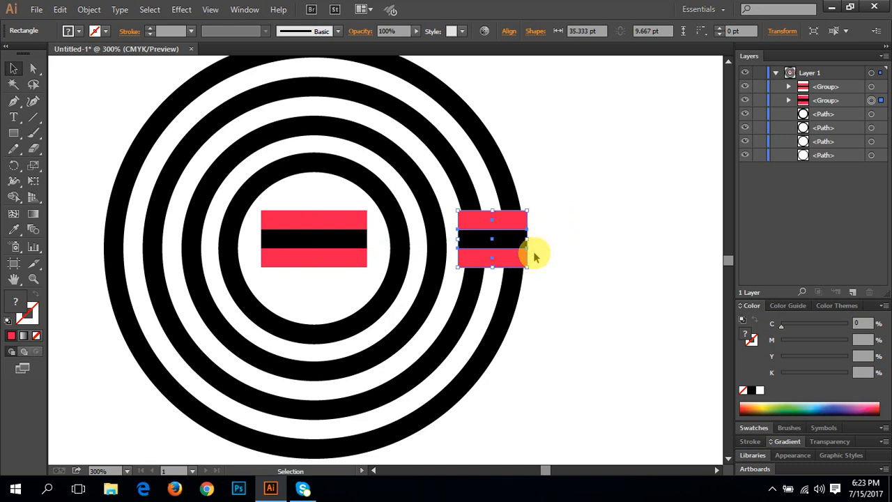
# - Ungroup the narrowed striped group on the outer rings and delete its upper red stripe
pyautogui.rightClick(514, 233)
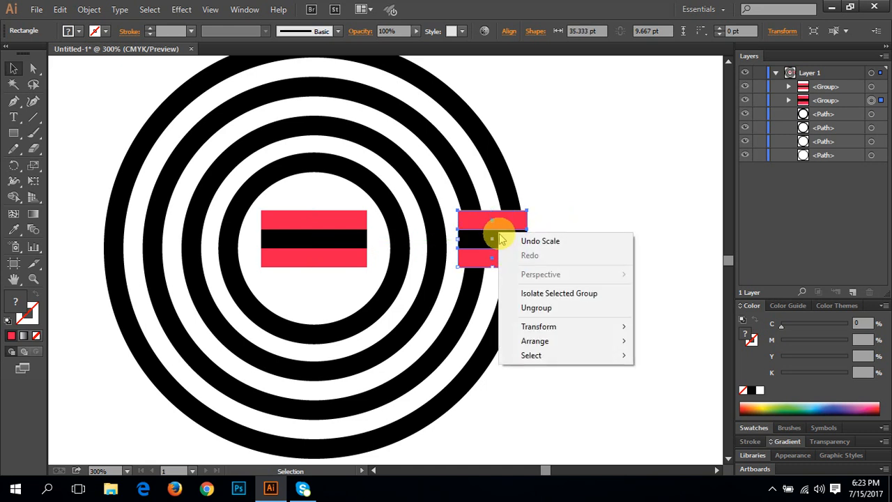
pyautogui.click(536, 304)
pyautogui.click(502, 223)
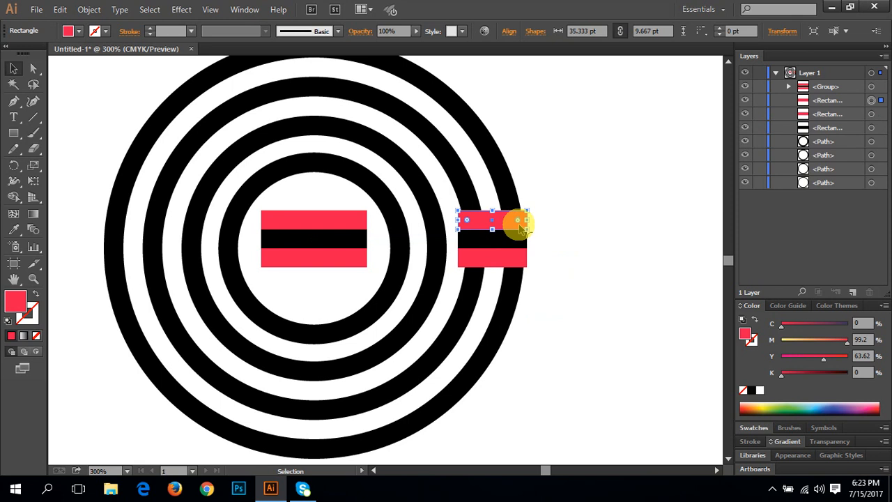
pyautogui.press('Delete')
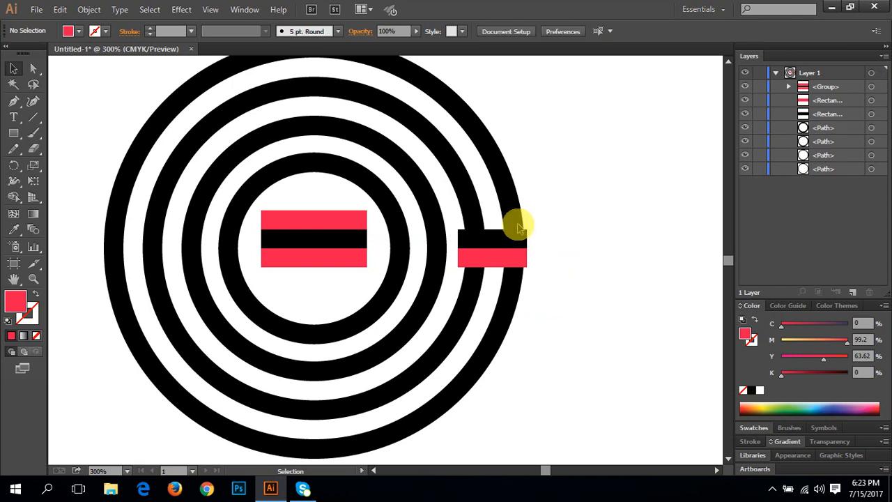
# - Select the remaining black and red stripes on the outer rings together and narrow them from both sides to 31.5 pt wide
pyautogui.keyDown('ctrl'); pyautogui.click(485, 258); pyautogui.keyUp('ctrl')
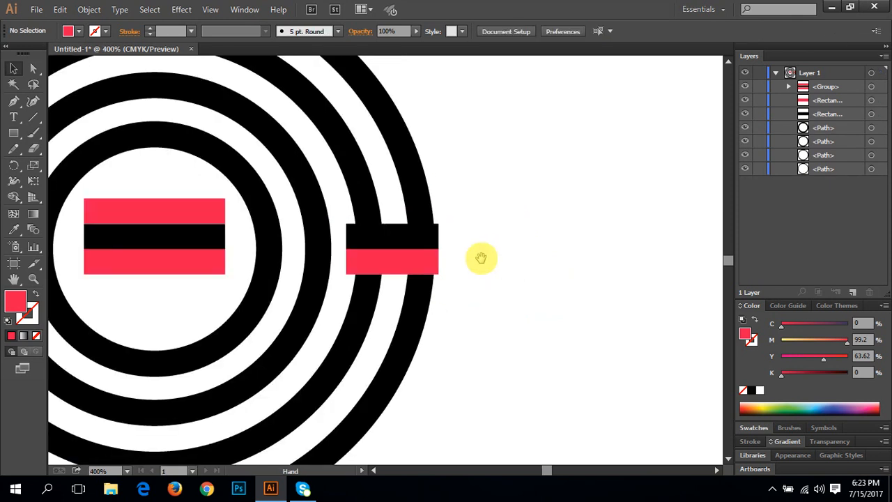
pyautogui.moveTo(416, 250); pyautogui.dragTo(483, 246)
pyautogui.click(488, 255)
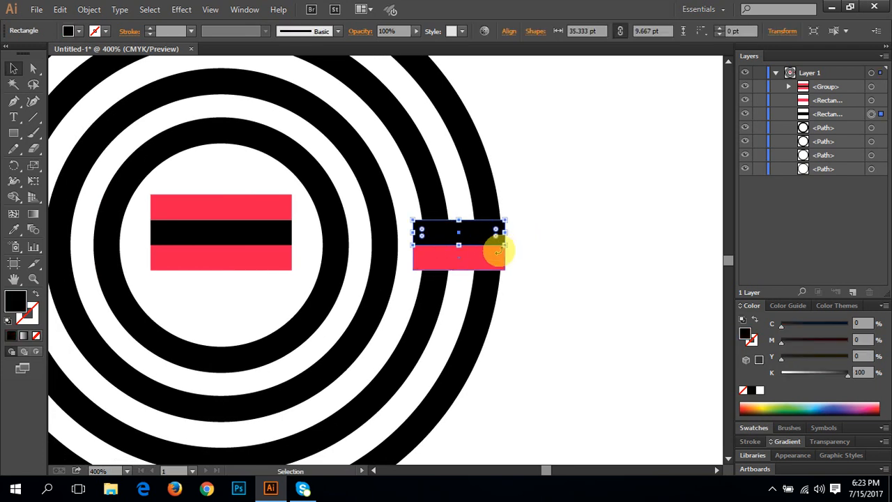
pyautogui.keyDown('shift'); pyautogui.click(480, 234); pyautogui.keyUp('shift')
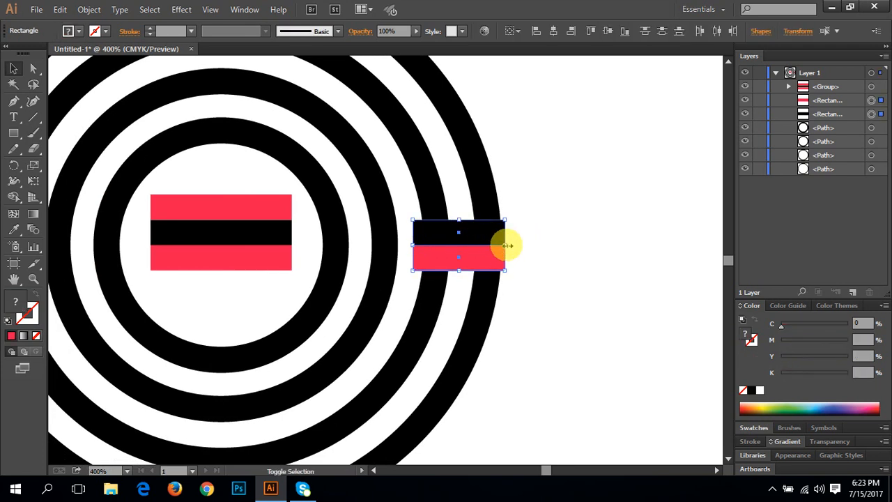
pyautogui.moveTo(508, 245); pyautogui.dragTo(500, 244)
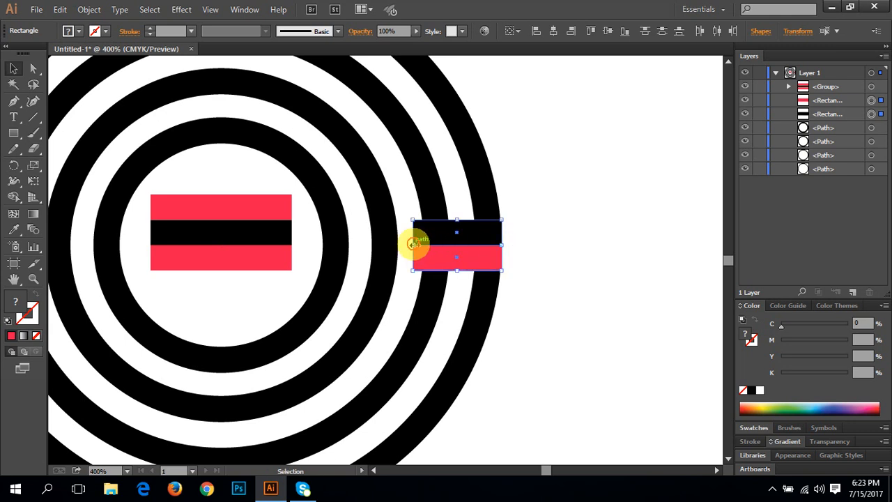
pyautogui.moveTo(413, 243); pyautogui.dragTo(419, 244)
pyautogui.click(523, 239)
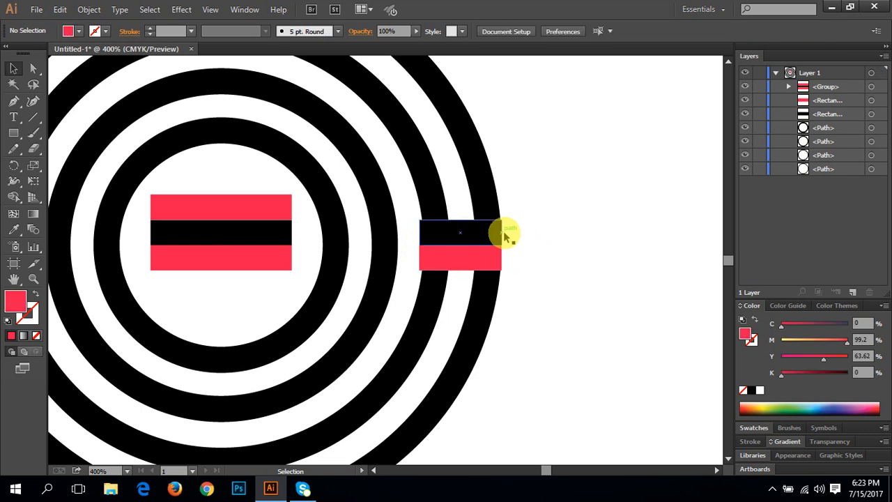
pyautogui.click(435, 228)
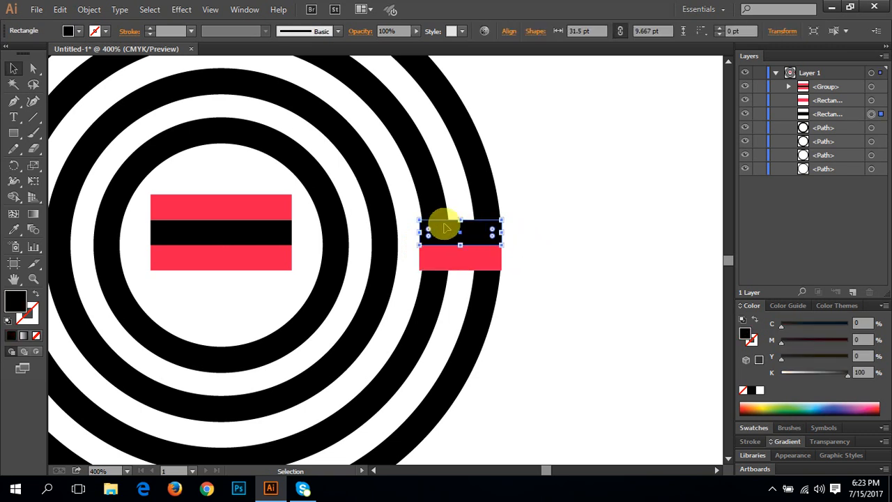
pyautogui.click(533, 225)
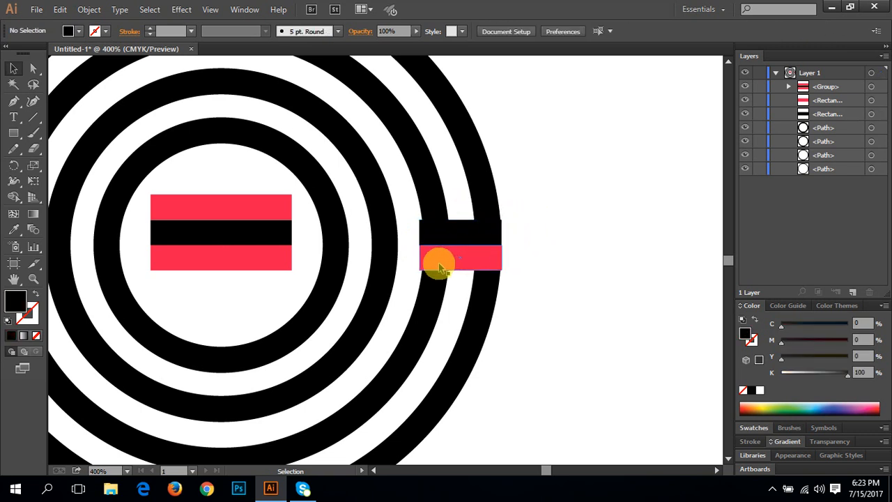
# - Place a copy of the central striped group across the left side of the two outer rings
pyautogui.press('space')
pyautogui.moveTo(344, 252); pyautogui.dragTo(436, 175)
pyautogui.press('space')
pyautogui.moveTo(280, 179); pyautogui.dragTo(405, 204)
pyautogui.click(333, 211)
pyautogui.moveTo(577, 189); pyautogui.dragTo(338, 221)
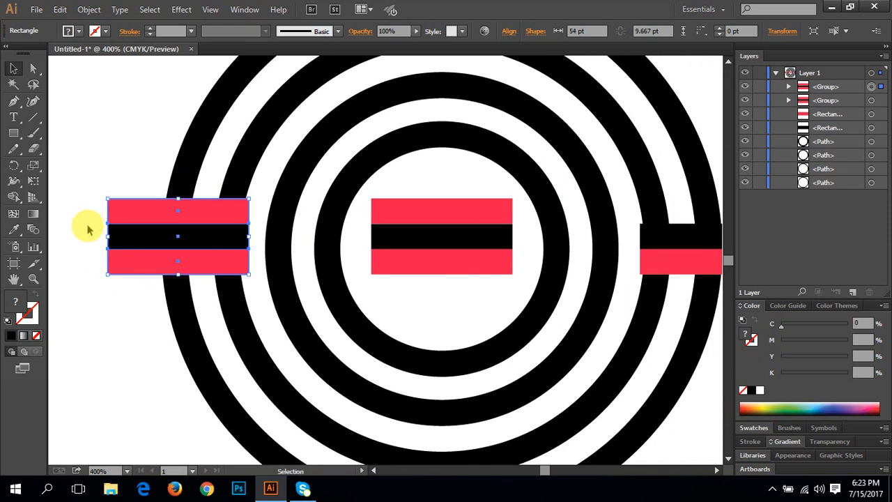
# - Narrow the striped group on the left of the outer rings to 34.417 pt wide and move it up by one stripe
pyautogui.moveTo(105, 236); pyautogui.dragTo(159, 234)
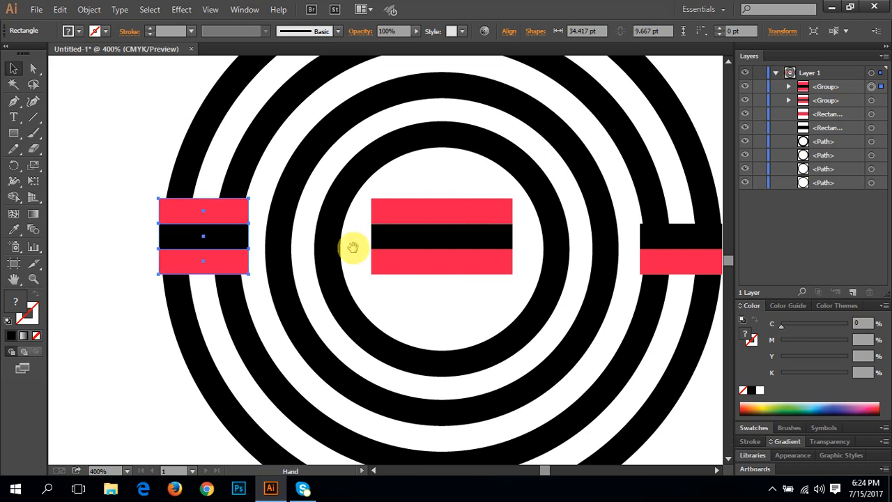
pyautogui.moveTo(352, 246); pyautogui.dragTo(244, 245)
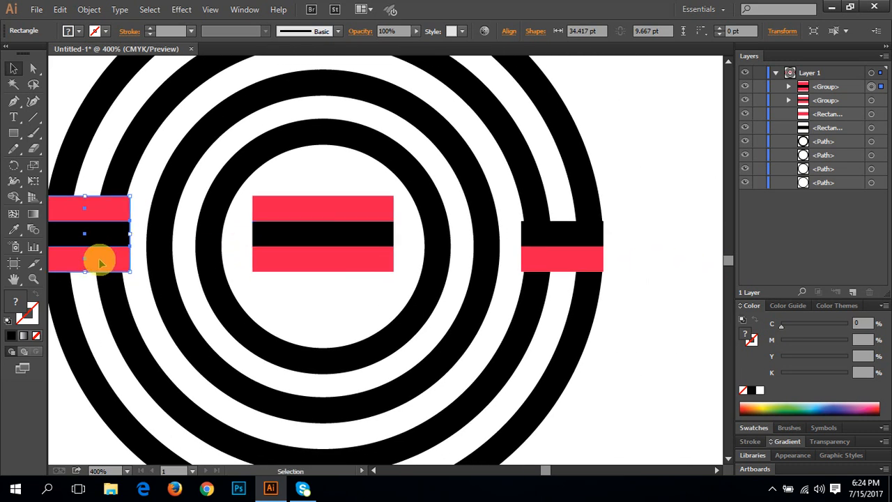
pyautogui.moveTo(98, 257); pyautogui.dragTo(182, 255)
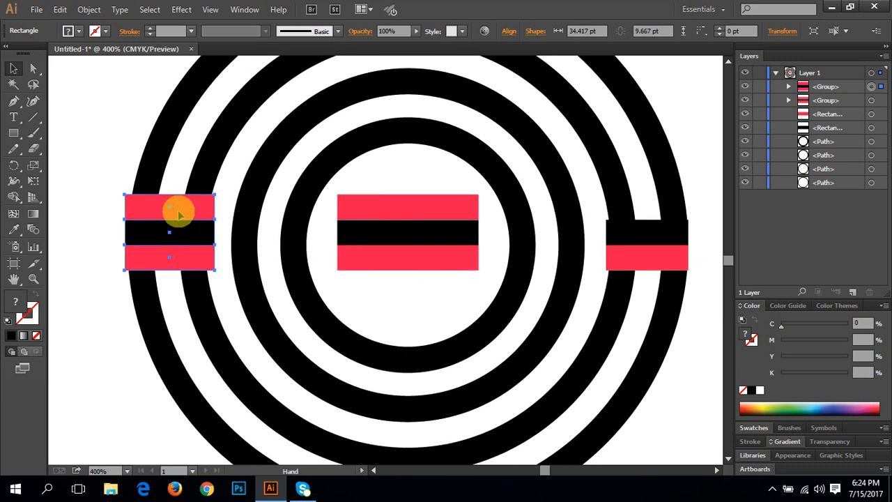
pyautogui.moveTo(184, 218); pyautogui.dragTo(186, 187)
pyautogui.click(116, 245)
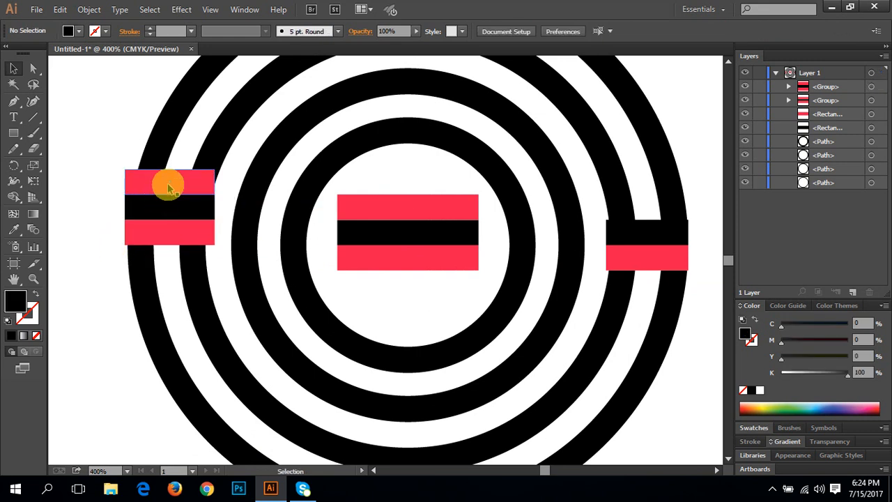
# - Ungroup the left striped group on the outer rings and delete its lower red stripe
pyautogui.click(156, 233)
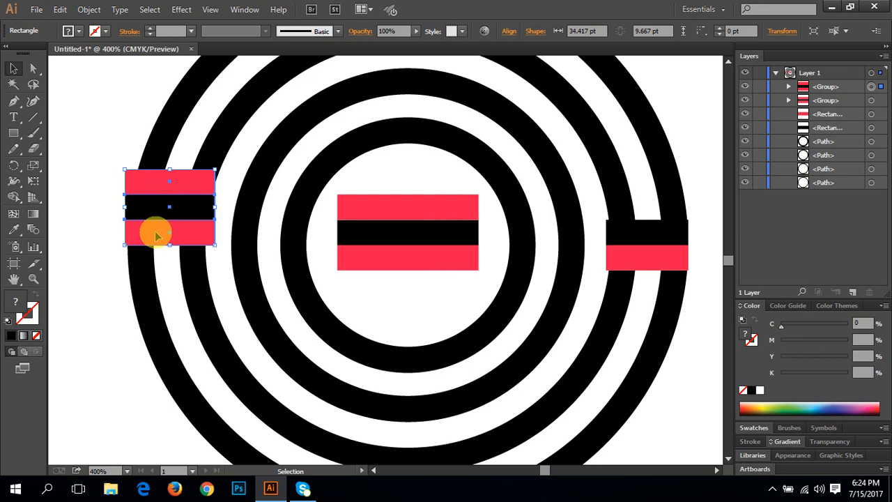
pyautogui.rightClick(156, 235)
pyautogui.click(163, 306)
pyautogui.click(63, 292)
pyautogui.click(142, 241)
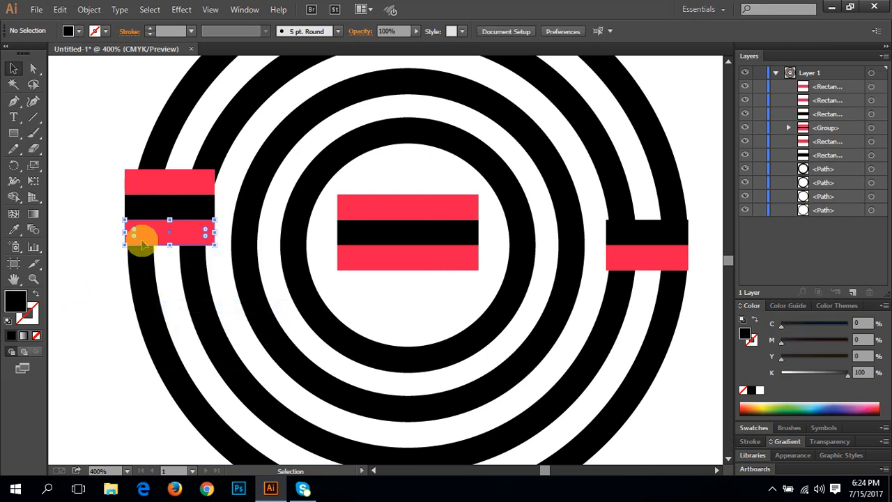
pyautogui.press('Delete')
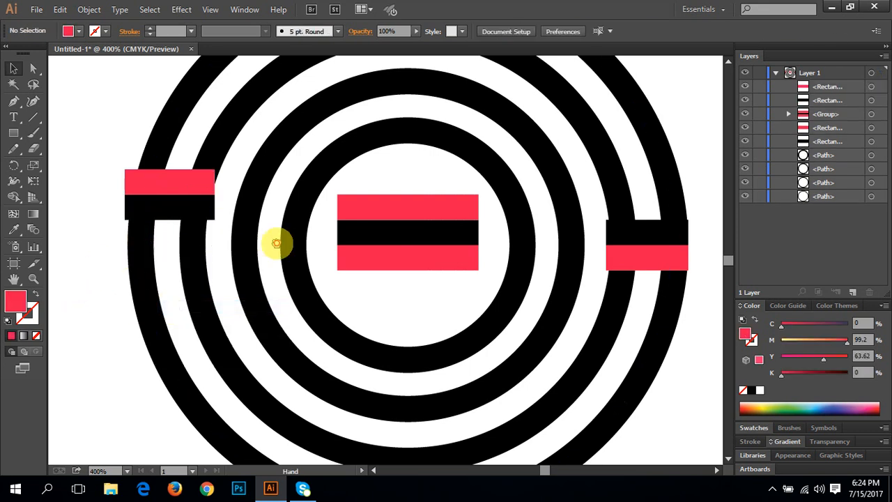
# - Copy the left red and black stripe pair to the lower left of the two middle rings and rotate the copy to a diagonal
pyautogui.moveTo(277, 243); pyautogui.dragTo(243, 215)
pyautogui.click(149, 158)
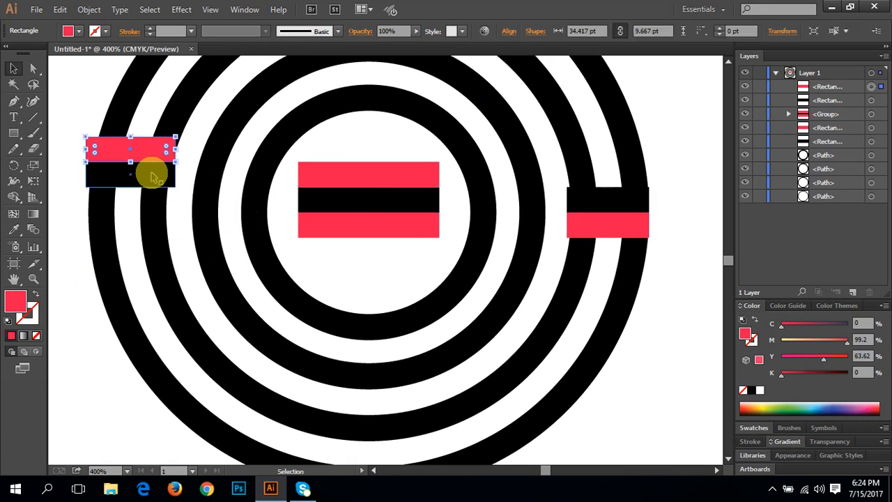
pyautogui.keyDown('shift'); pyautogui.click(153, 177); pyautogui.keyUp('shift')
pyautogui.moveTo(151, 176); pyautogui.dragTo(269, 356)
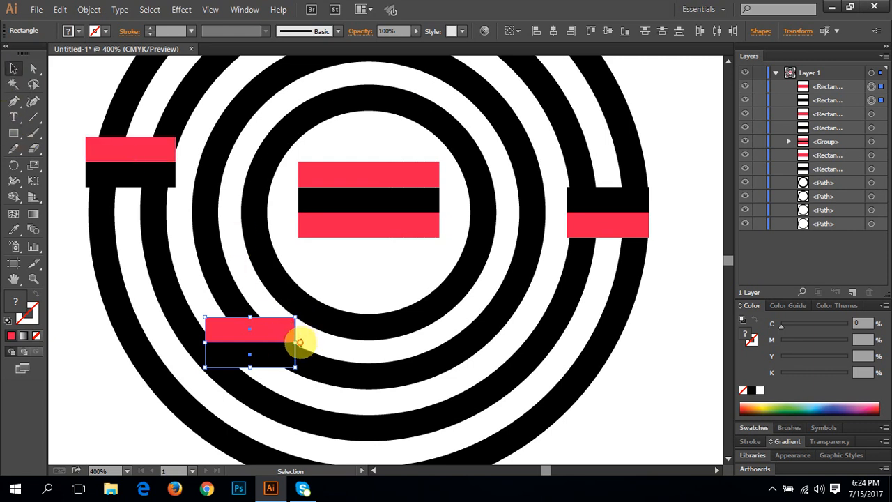
pyautogui.moveTo(299, 342); pyautogui.dragTo(259, 326)
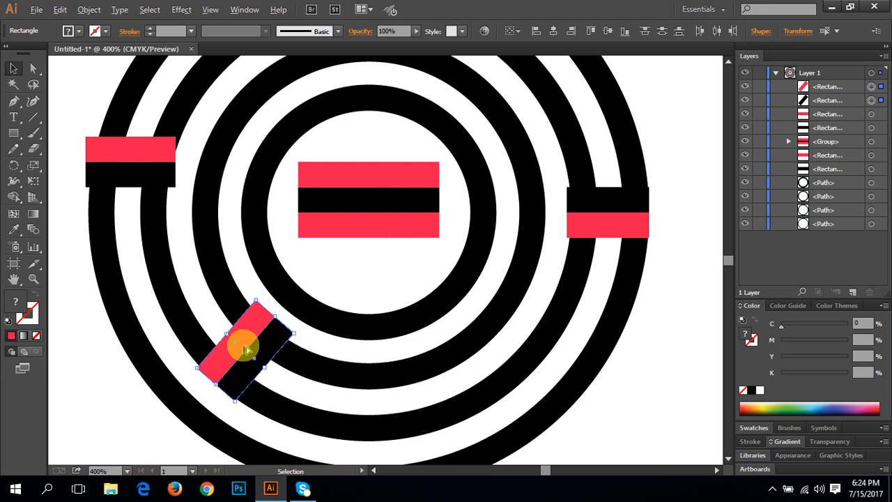
# - Place a copy of the diagonal stripe pair at the lower right of the two outer rings and rotate it to cross them
pyautogui.moveTo(247, 341); pyautogui.dragTo(423, 333)
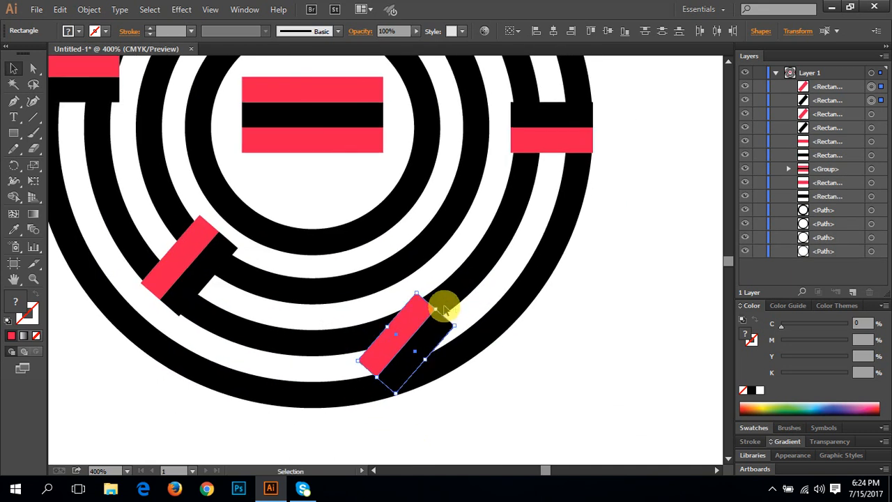
pyautogui.moveTo(437, 301); pyautogui.dragTo(404, 326)
pyautogui.moveTo(441, 363); pyautogui.dragTo(442, 365)
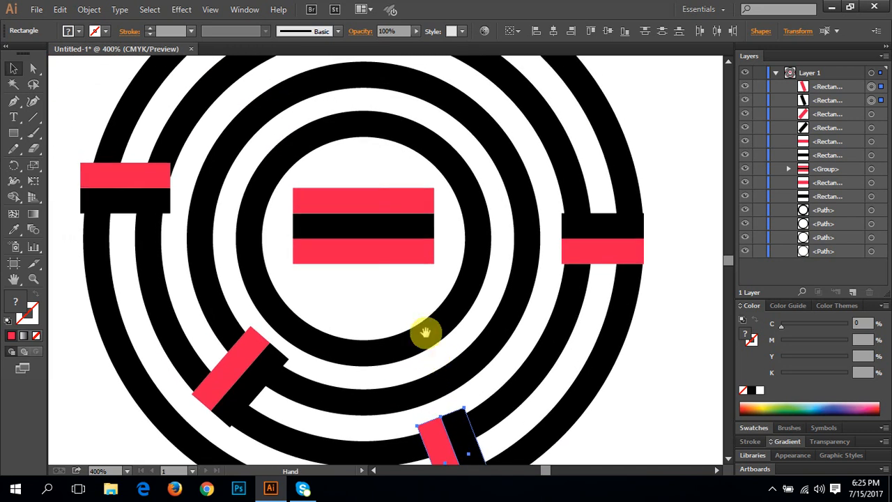
# - Tilt the left red and black stripe pair slightly clockwise and place a nearly upright copy across the top of the two middle rings
pyautogui.moveTo(415, 297); pyautogui.dragTo(423, 387)
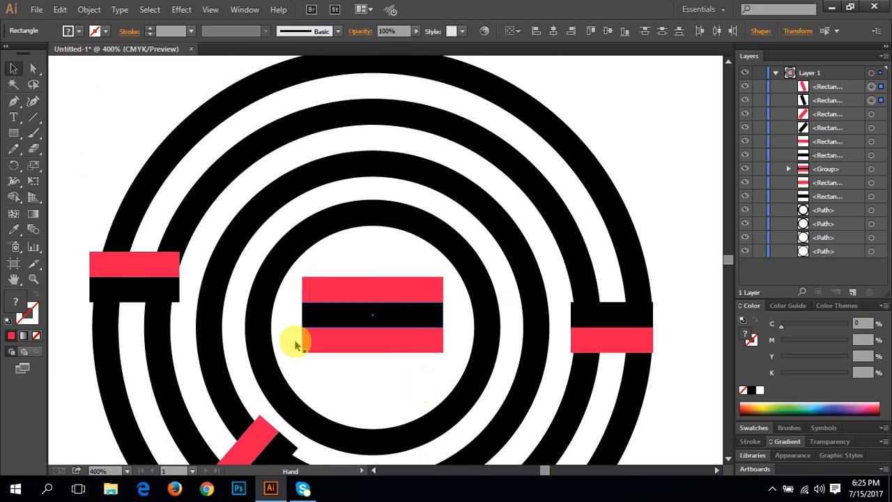
pyautogui.click(130, 259)
pyautogui.keyDown('shift'); pyautogui.click(145, 284); pyautogui.keyUp('shift')
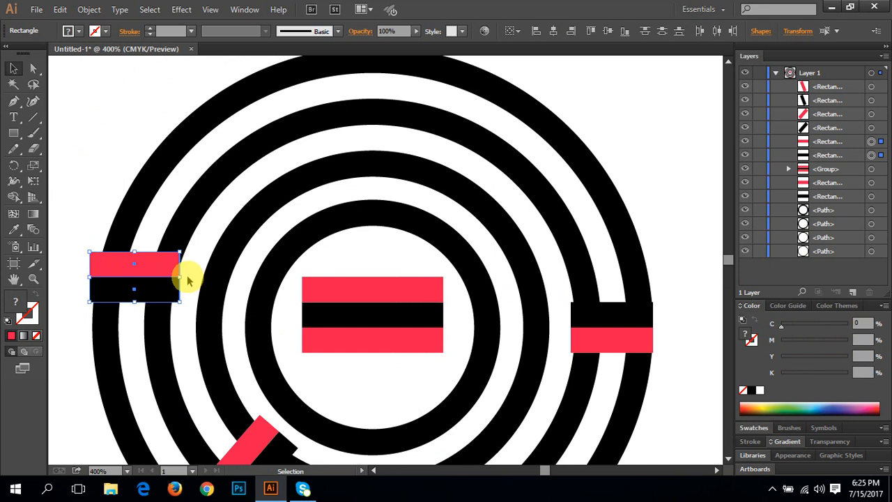
pyautogui.moveTo(186, 278); pyautogui.dragTo(188, 288)
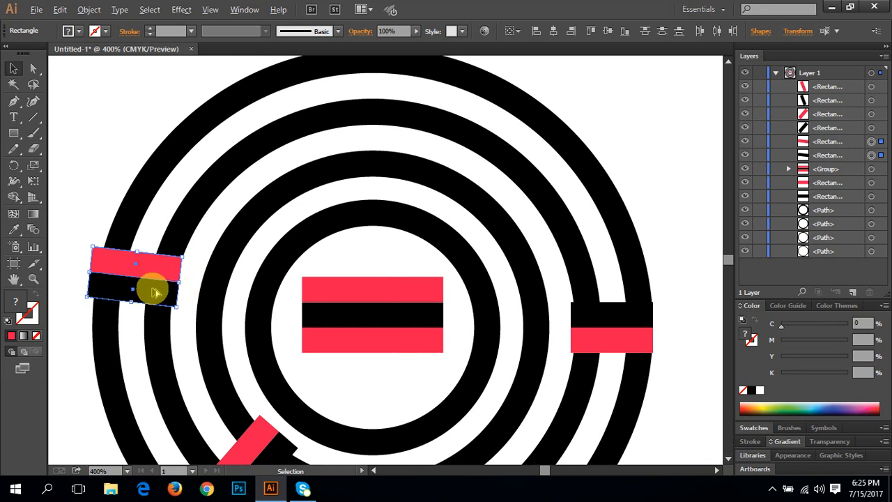
pyautogui.moveTo(155, 293); pyautogui.dragTo(368, 193)
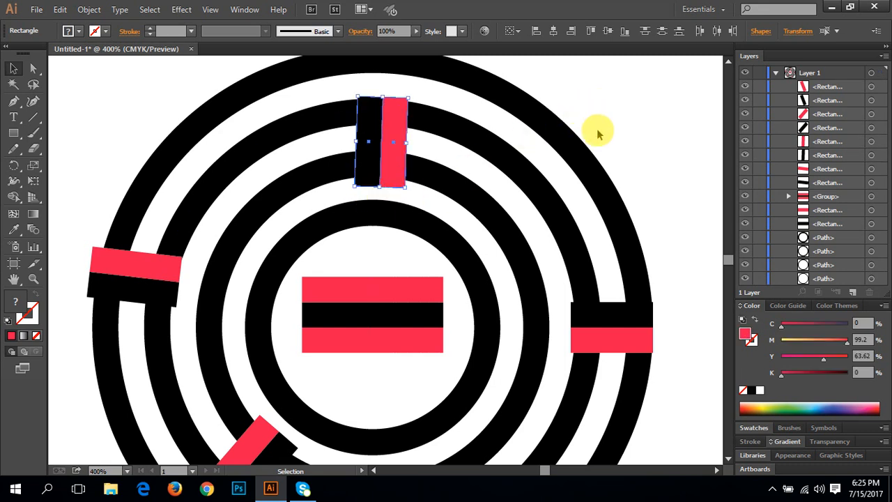
pyautogui.click(500, 212)
# - Delete the striped group in the centre of the rings
pyautogui.moveTo(482, 223); pyautogui.dragTo(472, 164)
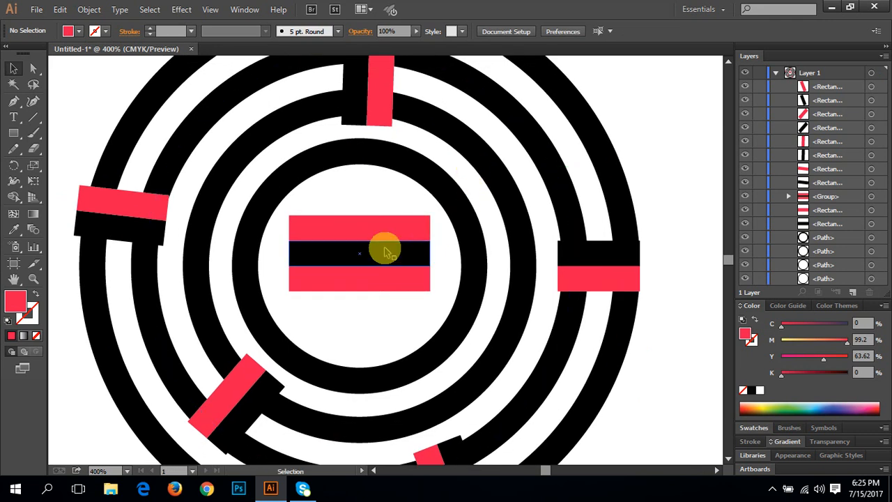
pyautogui.click(379, 247)
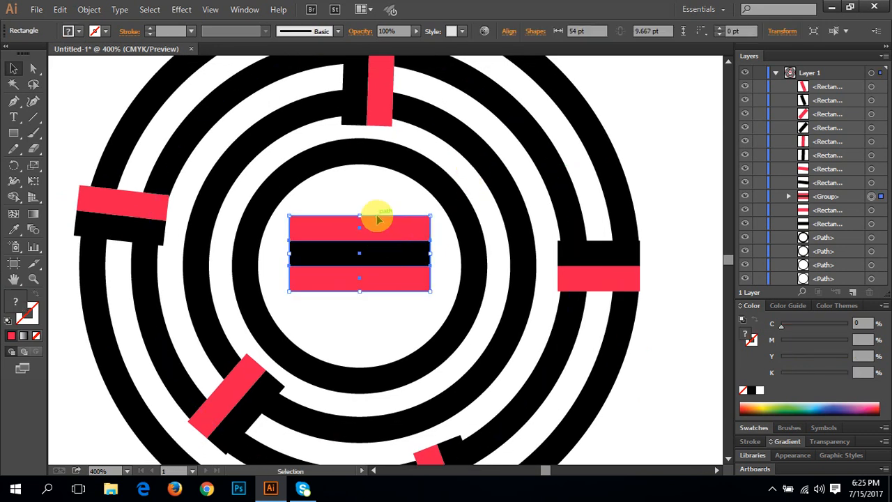
pyautogui.press('Delete')
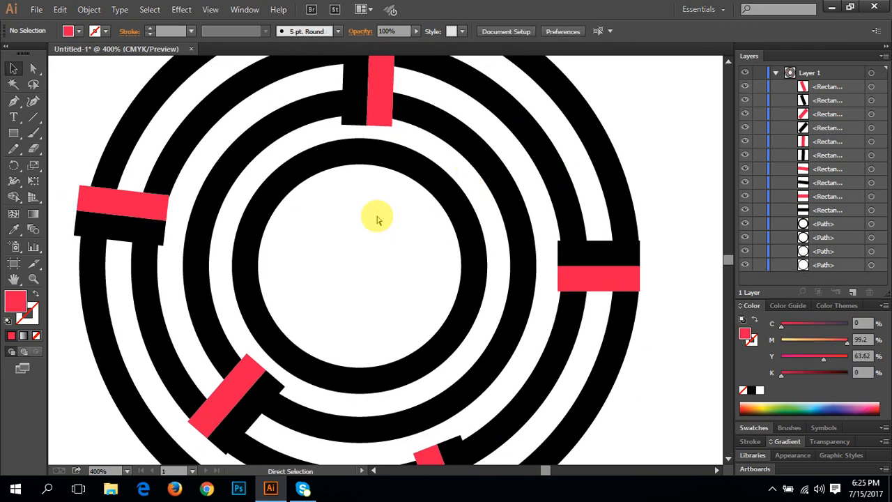
pyautogui.scroll(-1, 376, 219)
pyautogui.moveTo(409, 245); pyautogui.dragTo(385, 244)
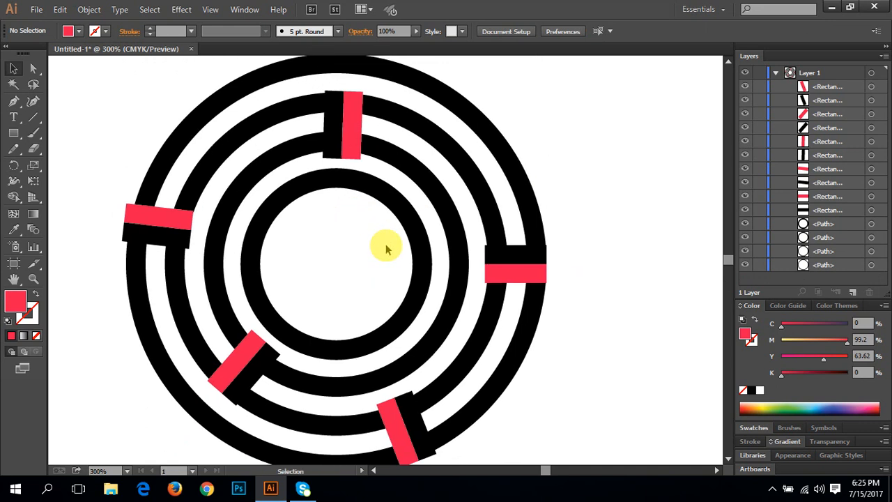
# - Select all four rings and every stripe and combine them into one group
pyautogui.click(96, 108)
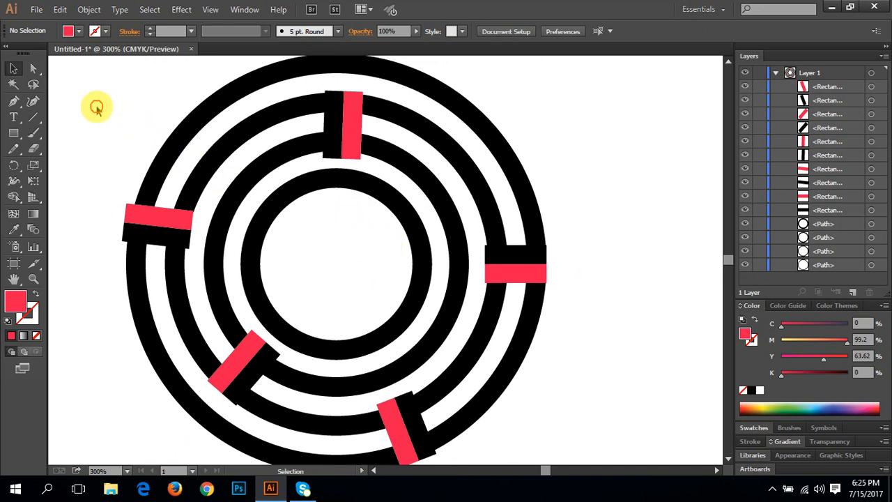
pyautogui.moveTo(96, 107); pyautogui.dragTo(563, 408)
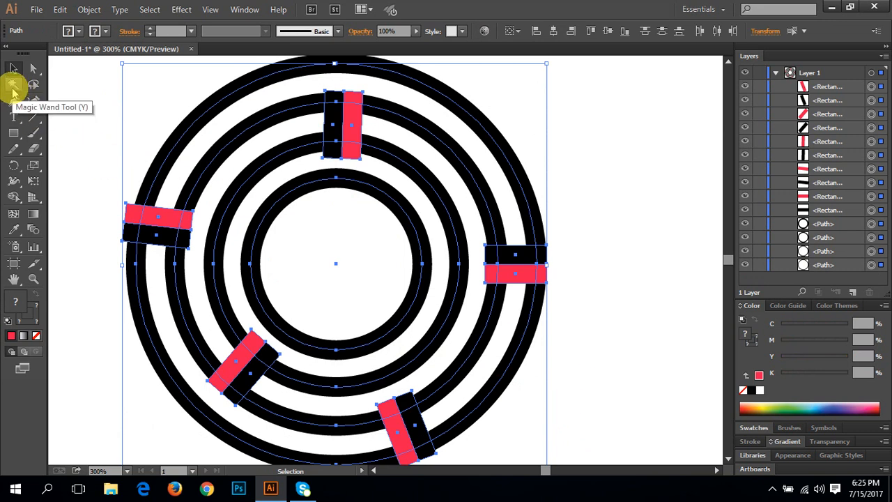
pyautogui.rightClick(250, 136)
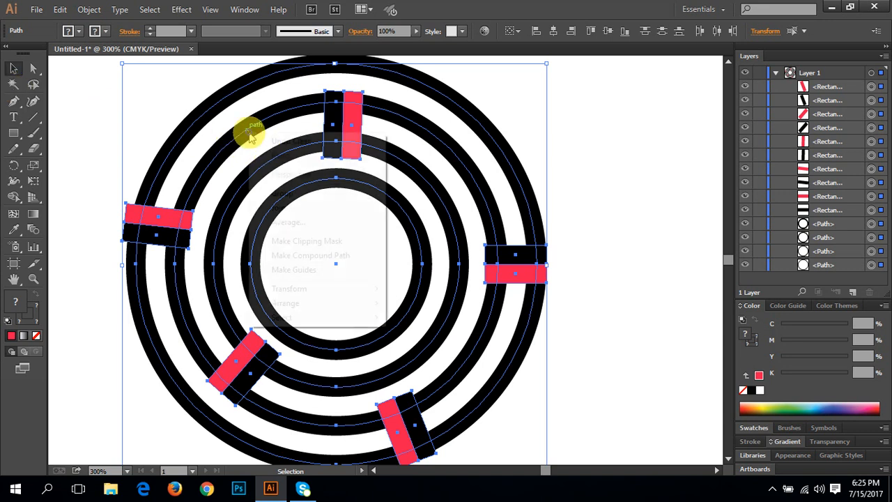
pyautogui.click(283, 195)
pyautogui.click(76, 230)
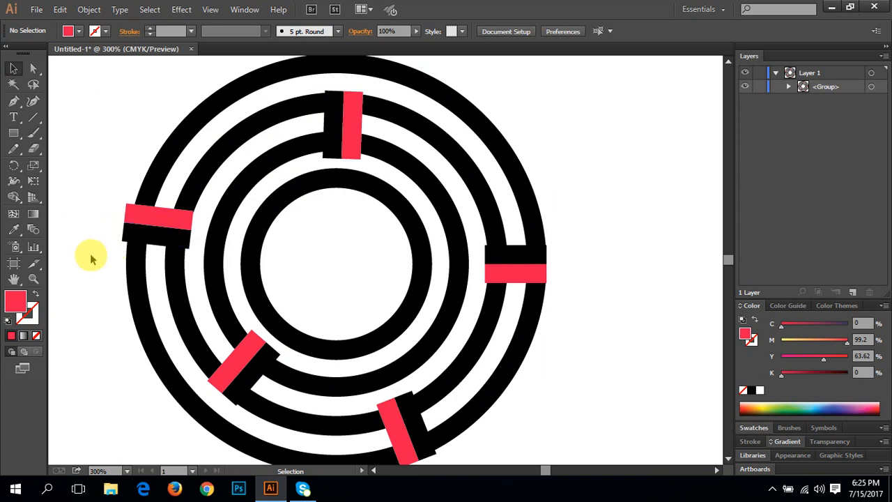
# - Ungroup the combined rings and stripes into separate objects
pyautogui.click(128, 235)
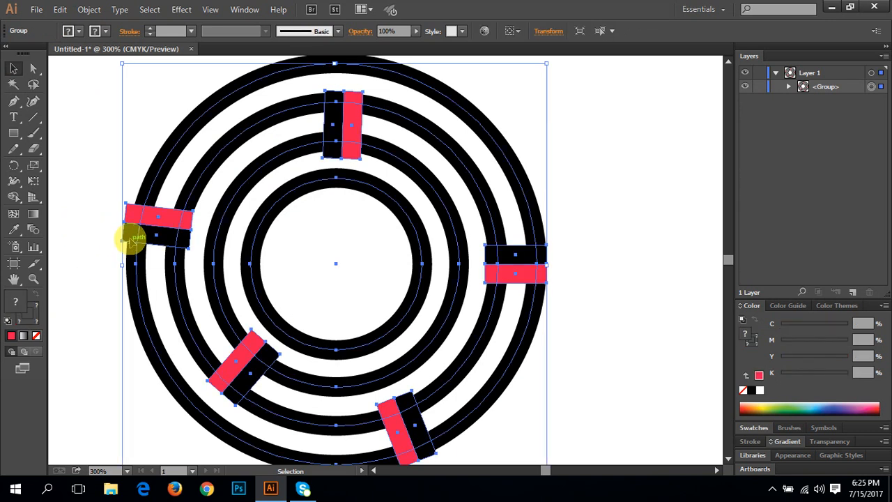
pyautogui.rightClick(128, 238)
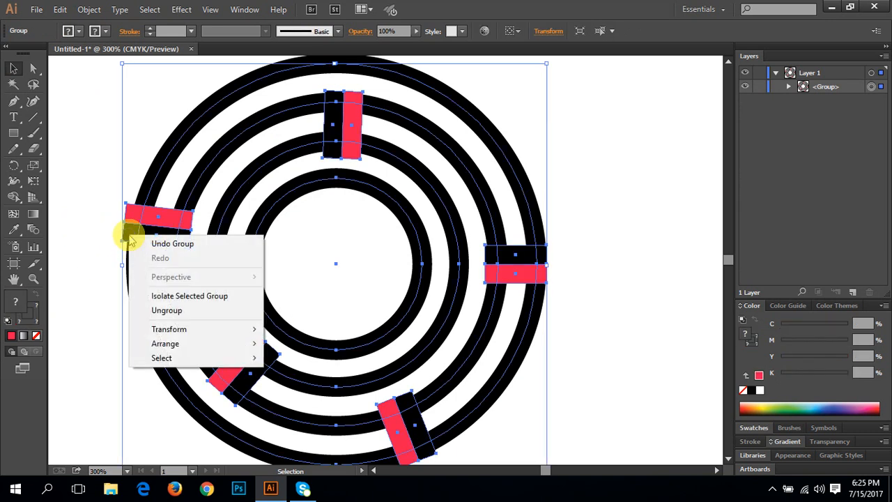
pyautogui.click(155, 310)
pyautogui.click(115, 253)
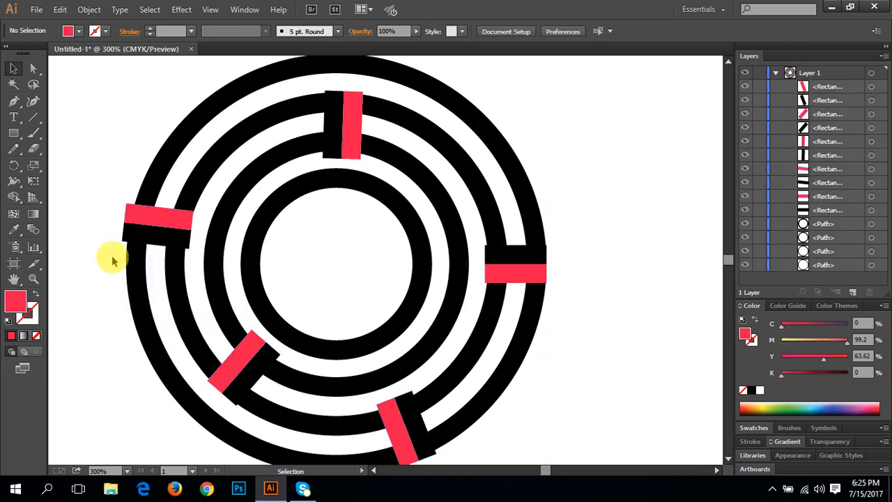
# - Select the five black stripes and the two outer rings together one by one, and clear the selection
pyautogui.click(142, 239)
pyautogui.keyDown('shift'); pyautogui.click(245, 376); pyautogui.keyUp('shift')
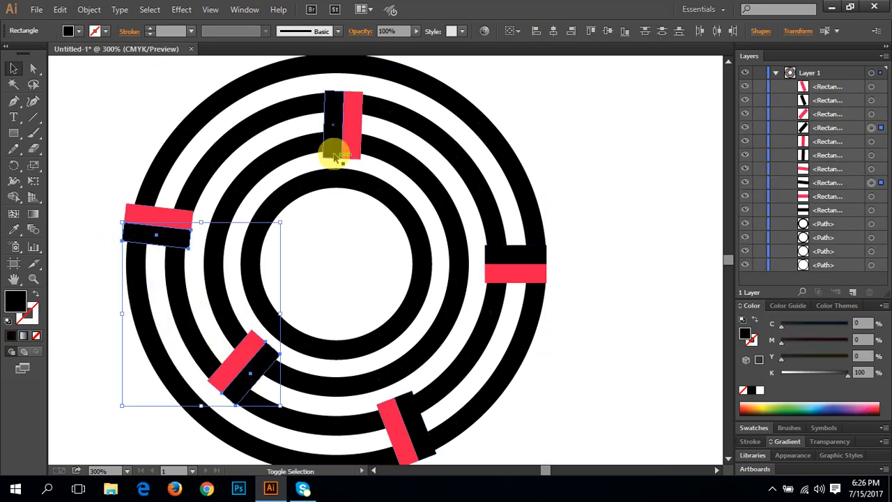
pyautogui.keyDown('shift'); pyautogui.click(328, 139); pyautogui.keyUp('shift')
pyautogui.keyDown('shift'); pyautogui.click(513, 255); pyautogui.keyUp('shift')
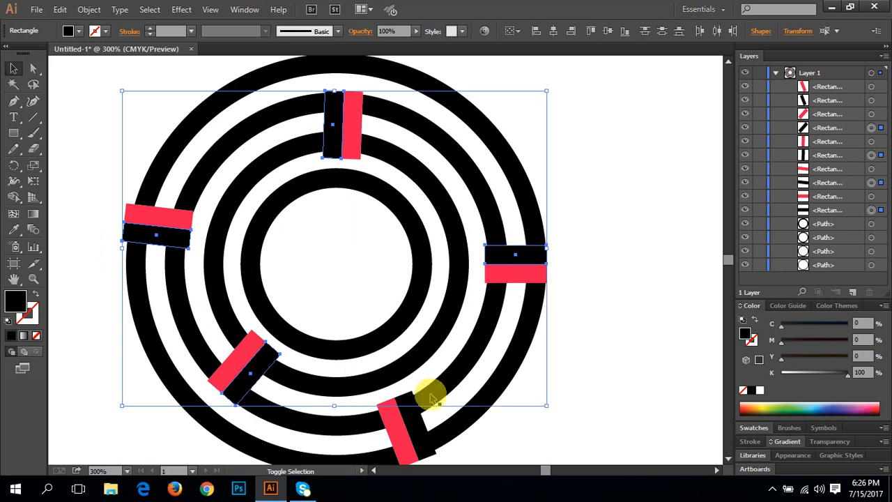
pyautogui.keyDown('shift'); pyautogui.click(418, 427); pyautogui.keyUp('shift')
pyautogui.keyDown('shift'); pyautogui.click(447, 389); pyautogui.keyUp('shift')
pyautogui.keyDown('shift'); pyautogui.click(471, 411); pyautogui.keyUp('shift')
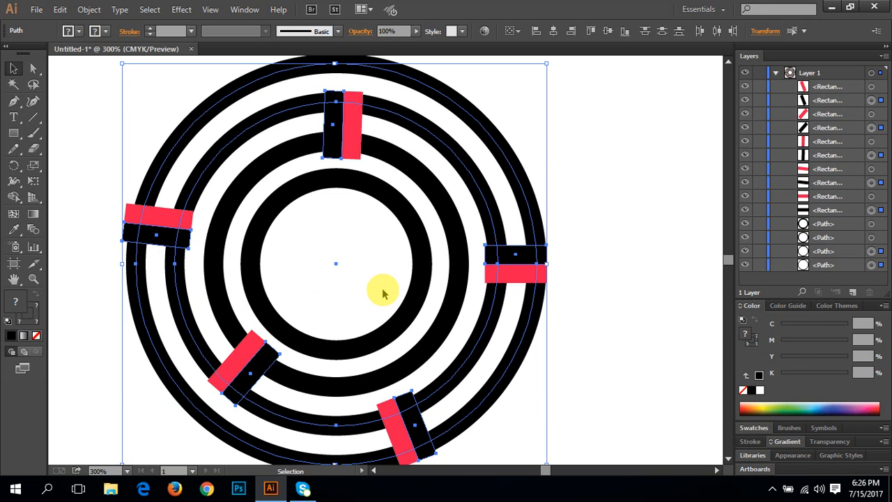
pyautogui.click(87, 139)
# - Select all objects in the artwork and group the rings and stripes into a single group
pyautogui.scroll(-1, 306, 279)
pyautogui.scroll(-1, 553, 409)
pyautogui.hotkey('ctrl', 'a')
pyautogui.scroll(2, 438, 259)
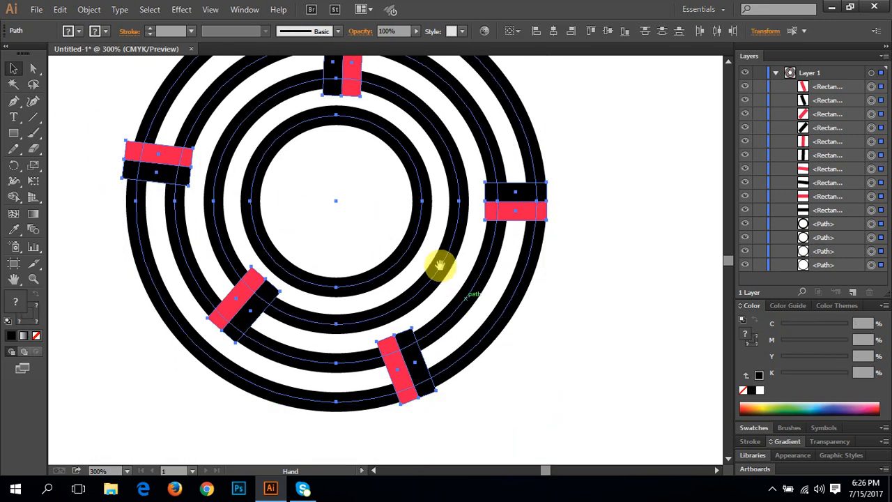
pyautogui.rightClick(436, 193)
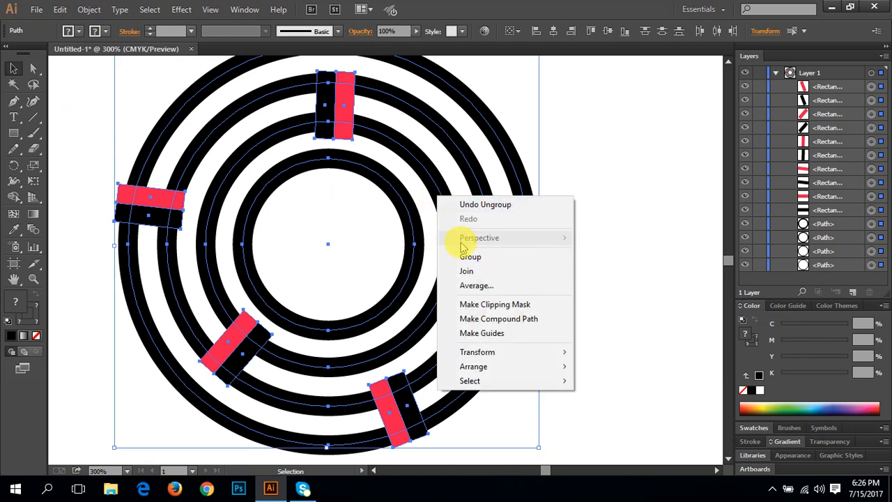
pyautogui.click(471, 258)
pyautogui.click(593, 223)
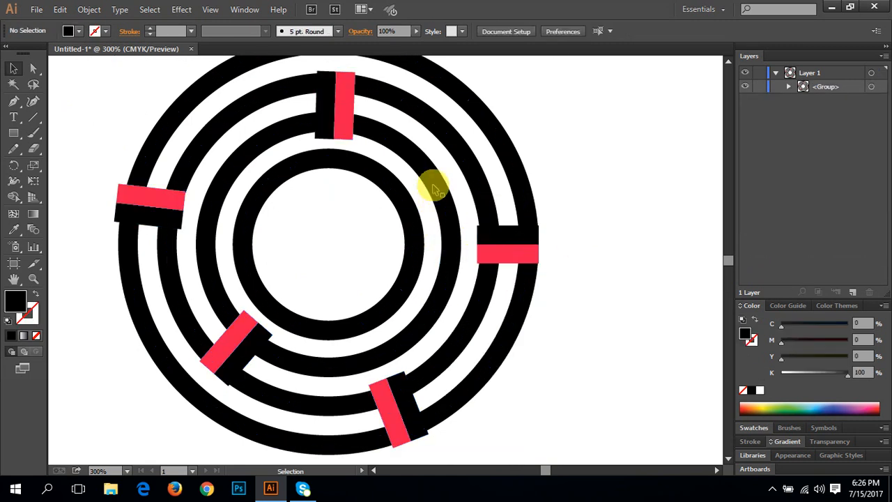
# - Try moving the grouped ring artwork sideways as one object and undo the move
pyautogui.moveTo(439, 187); pyautogui.dragTo(512, 190)
pyautogui.hotkey('ctrl', 'z')
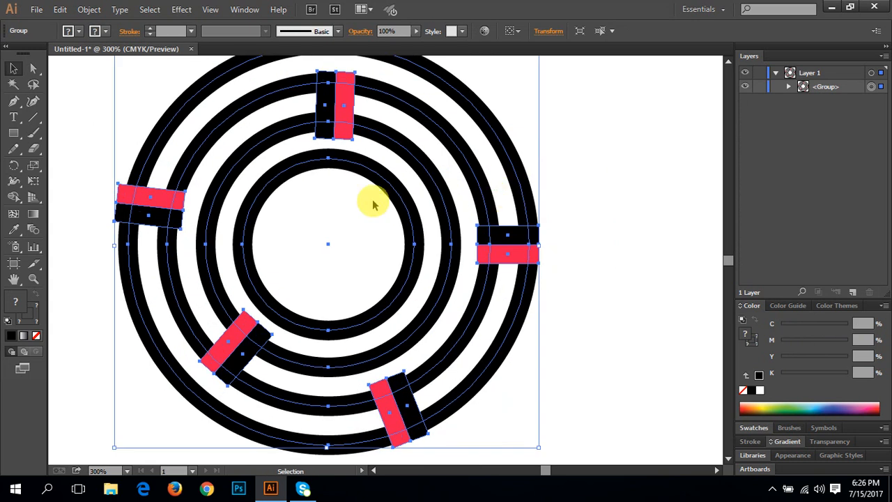
pyautogui.moveTo(364, 194); pyautogui.dragTo(374, 214)
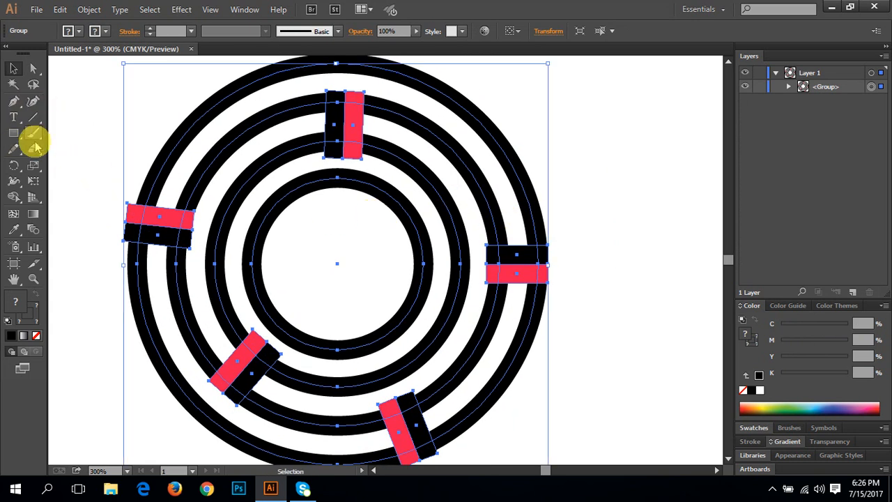
# - Select the four black rings with the Magic Wand, try moving them sideways away from the stripes and undo the move
pyautogui.click(12, 85)
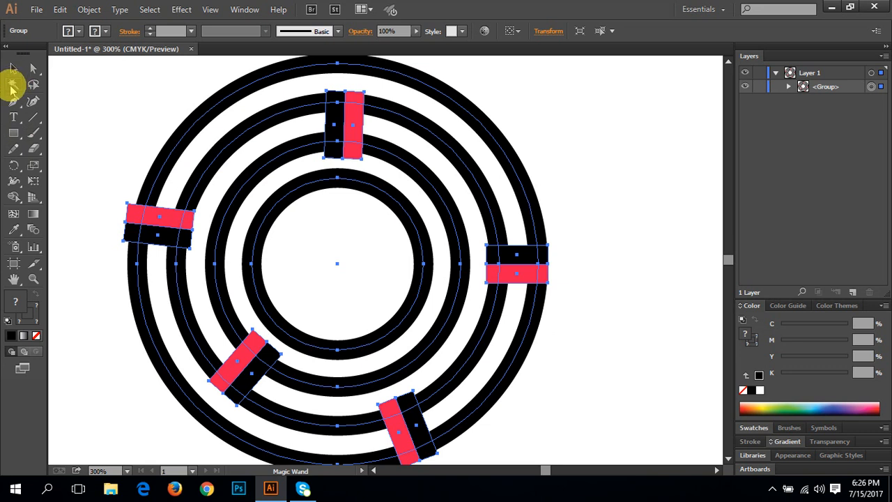
pyautogui.click(169, 156)
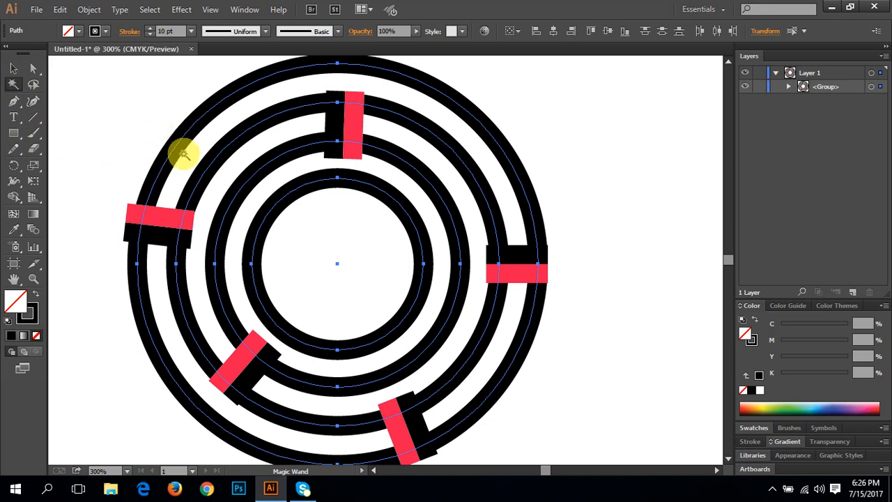
pyautogui.click(13, 68)
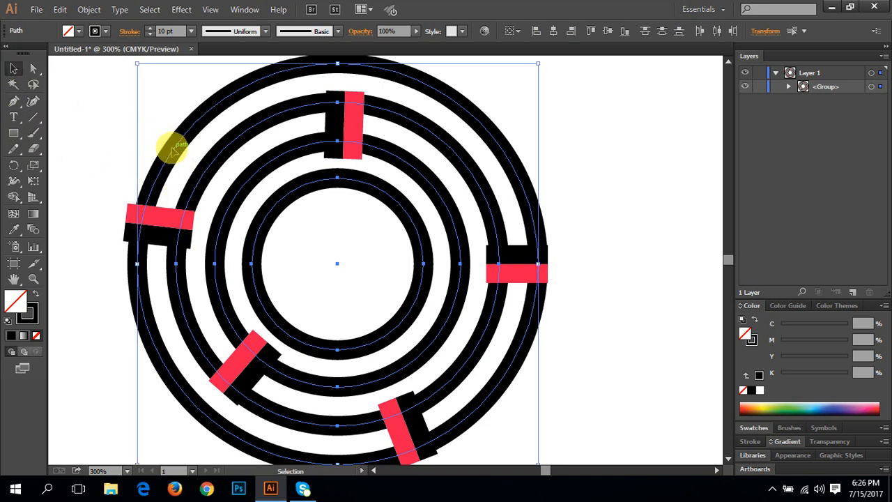
pyautogui.moveTo(173, 150); pyautogui.dragTo(288, 163)
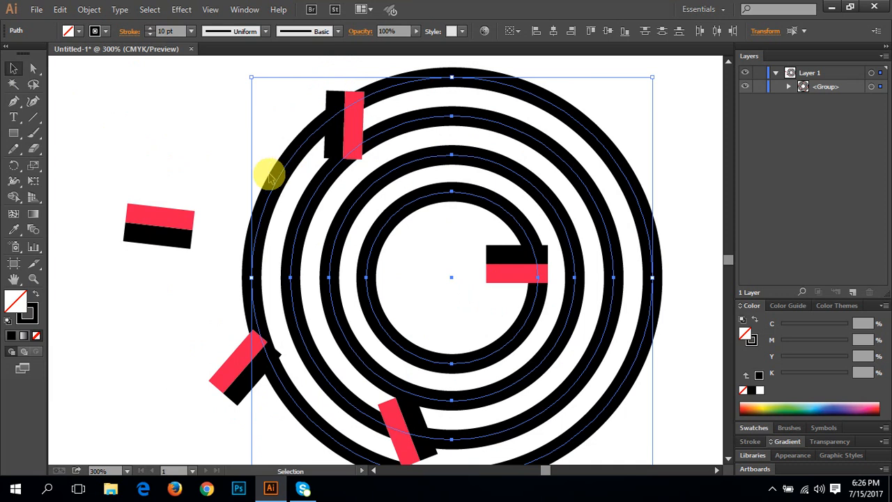
pyautogui.hotkey('ctrl', 'z')
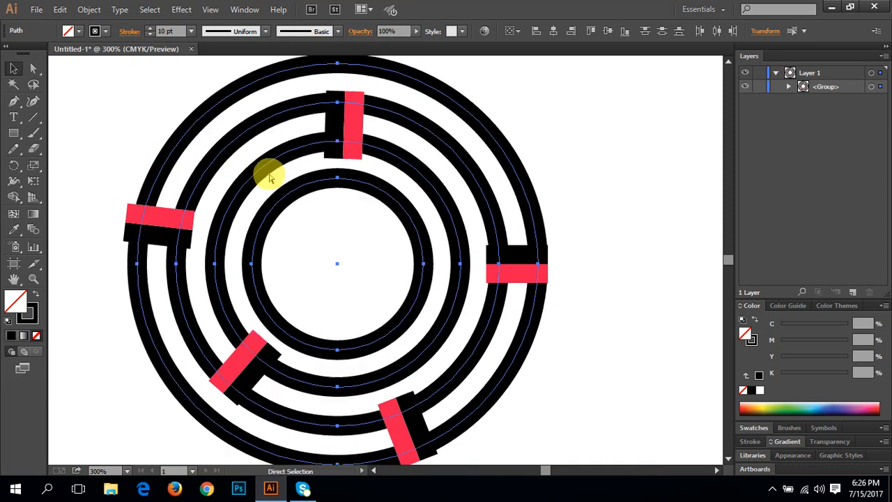
# - Try moving the whole ring group slightly downward, undo the move and clear the selection
pyautogui.click(161, 240)
pyautogui.moveTo(162, 240); pyautogui.dragTo(156, 259)
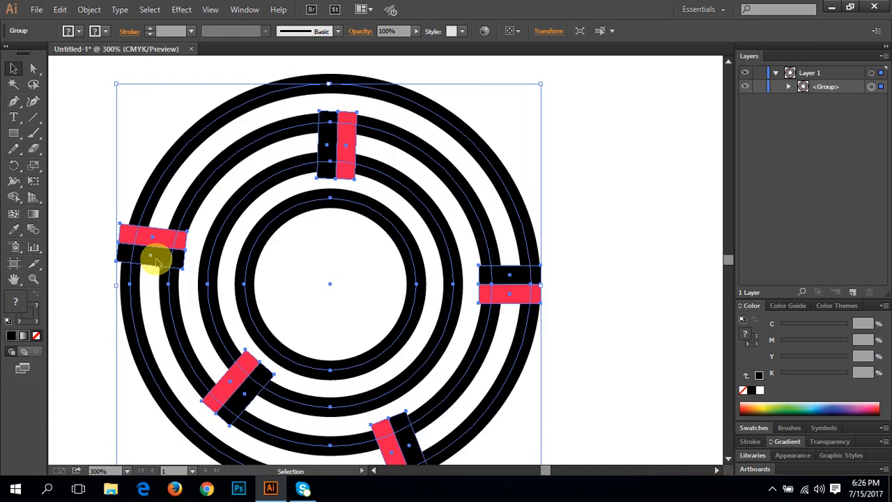
pyautogui.hotkey('ctrl', 'z')
pyautogui.click(549, 188)
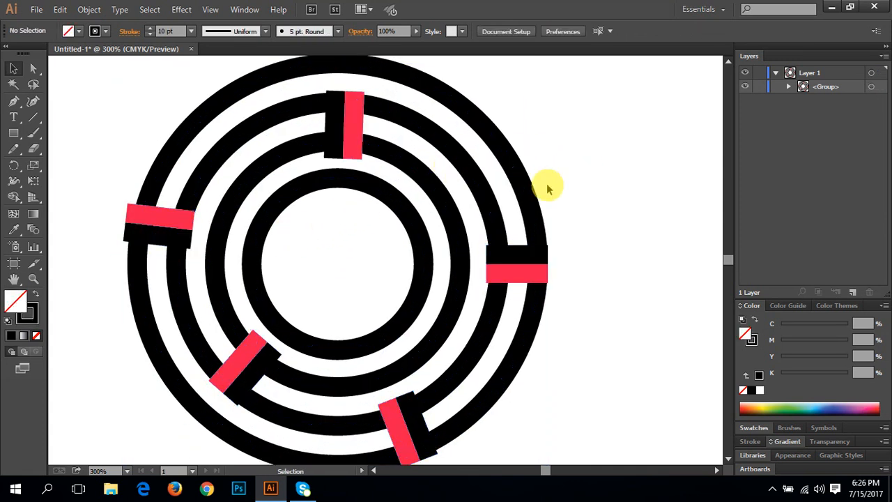
# - Ungroup the ring artwork into separate rings and stripes
pyautogui.click(513, 263)
pyautogui.rightClick(513, 263)
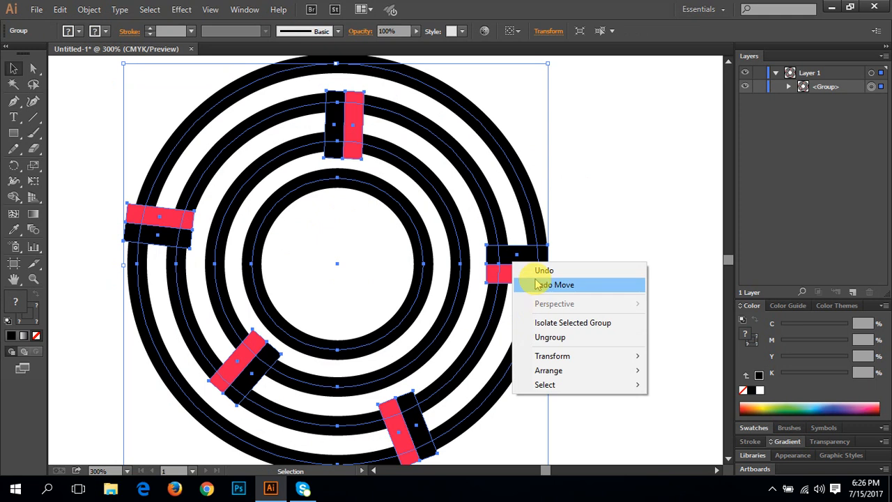
pyautogui.click(537, 338)
# - Select individual black and red stripes around the rings one by one to check that they are separate
pyautogui.click(517, 263)
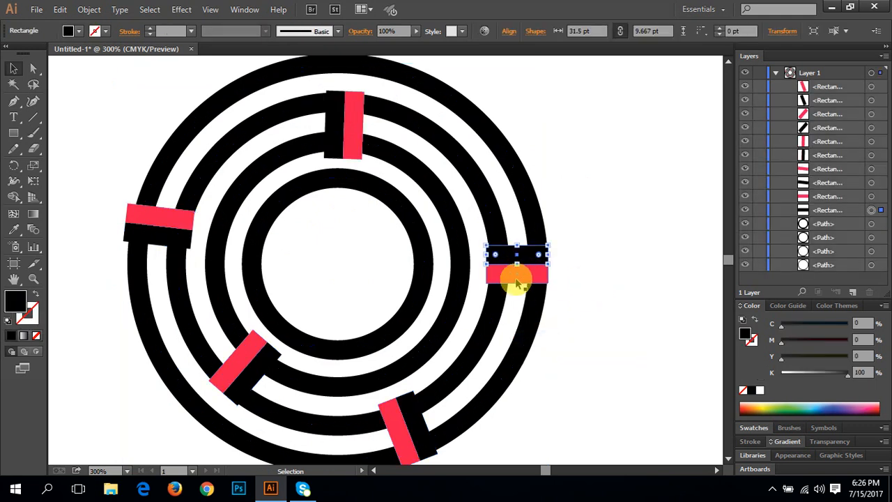
pyautogui.click(347, 124)
pyautogui.click(154, 216)
pyautogui.click(149, 233)
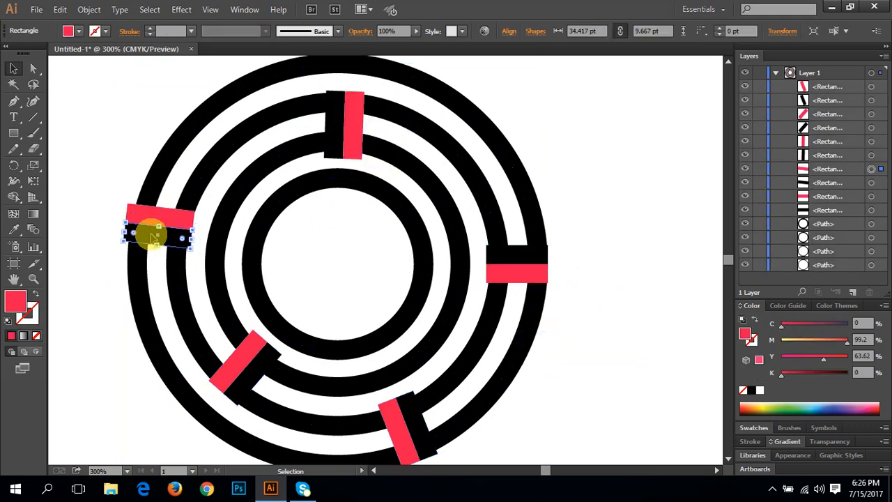
pyautogui.click(239, 364)
pyautogui.click(392, 424)
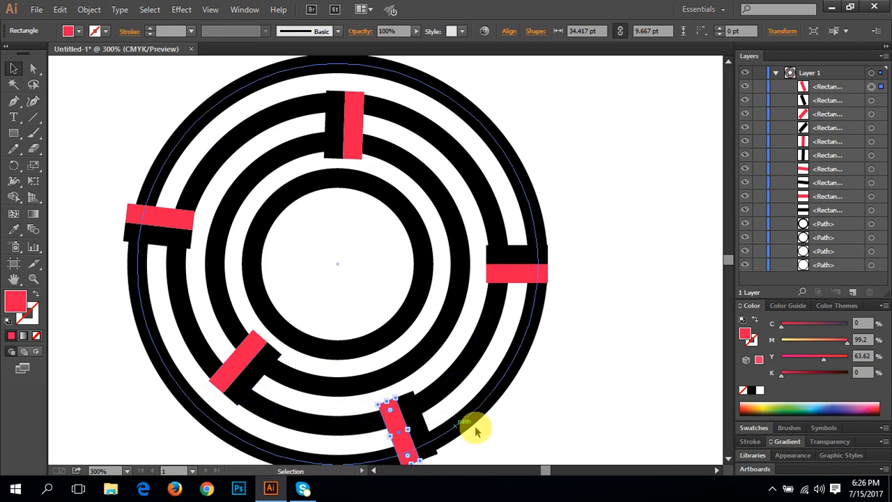
# - Select all rings and stripes, expand their fill and stroke, and clear the selection
pyautogui.moveTo(589, 432); pyautogui.dragTo(95, 75)
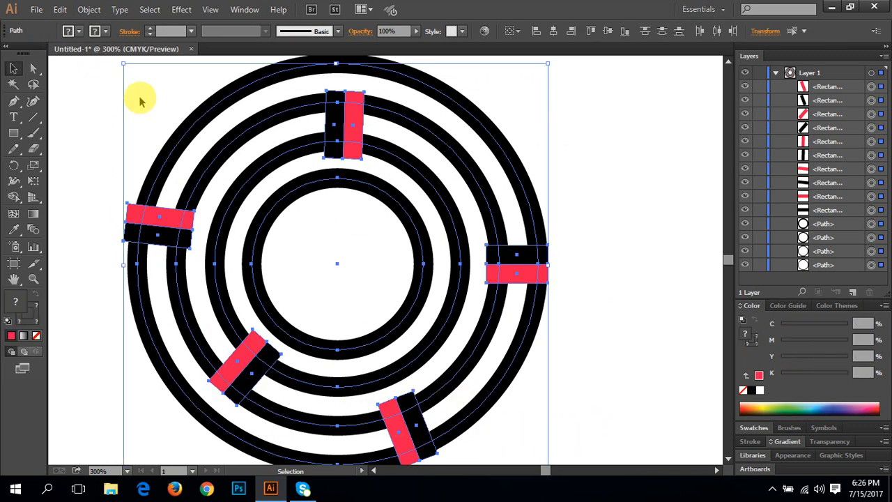
pyautogui.rightClick(243, 131)
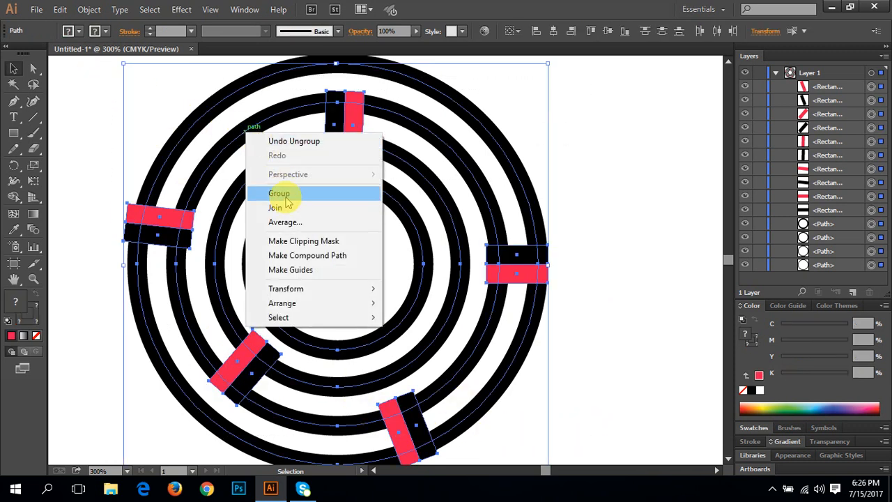
pyautogui.click(482, 4)
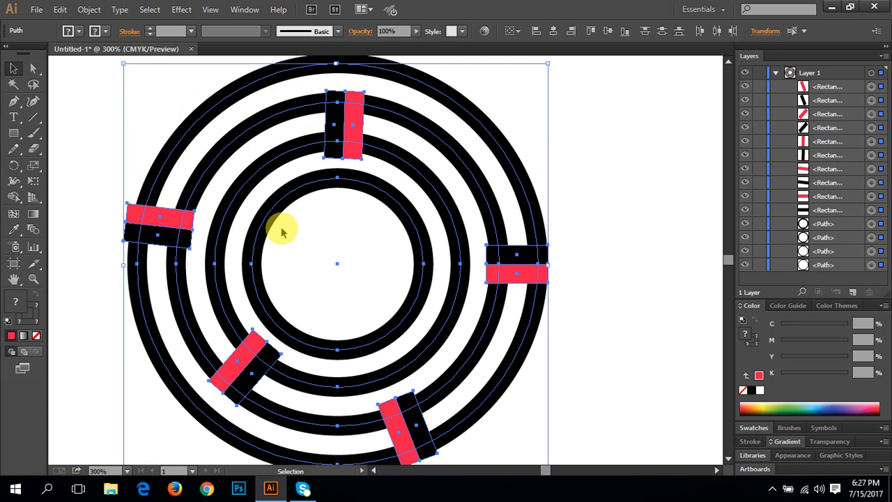
pyautogui.click(89, 10)
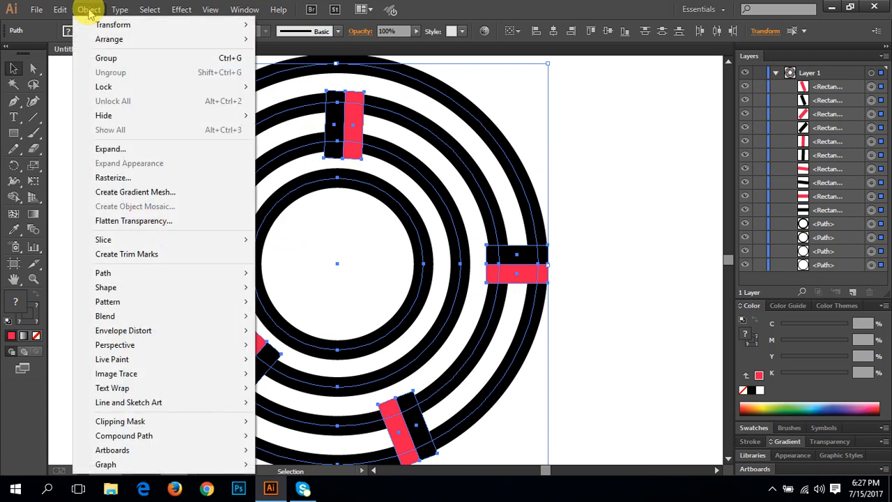
pyautogui.click(132, 151)
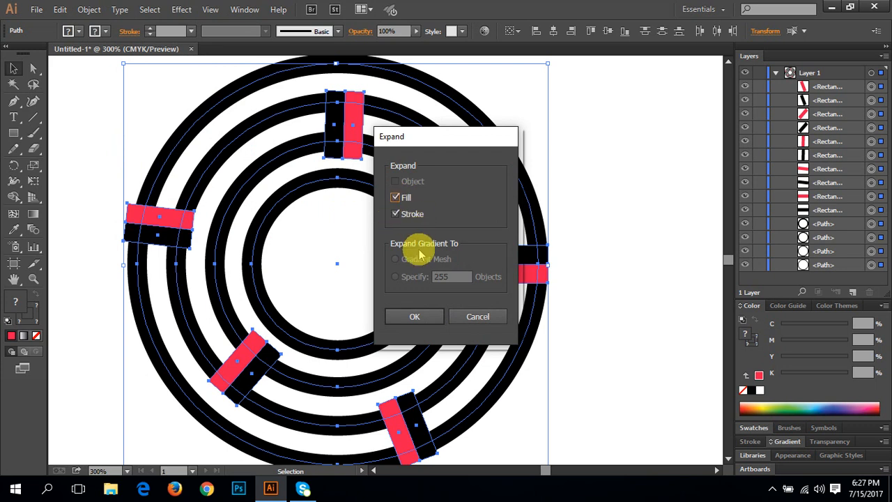
pyautogui.click(414, 317)
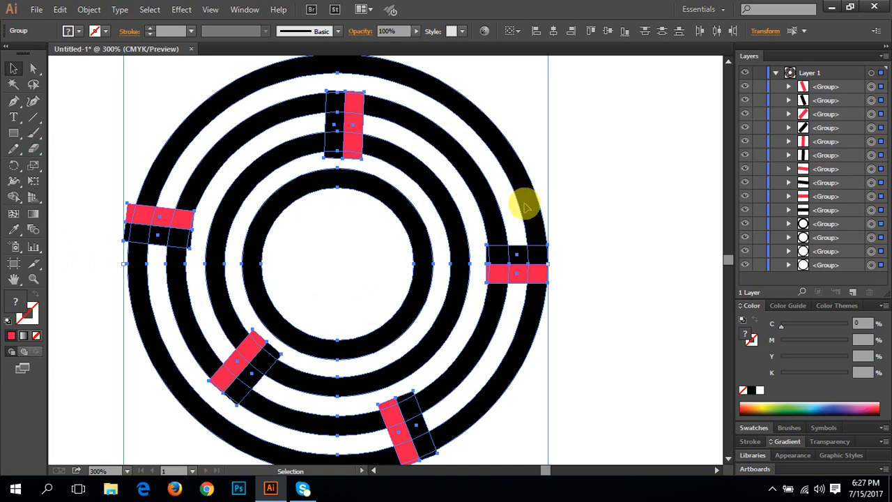
pyautogui.click(592, 149)
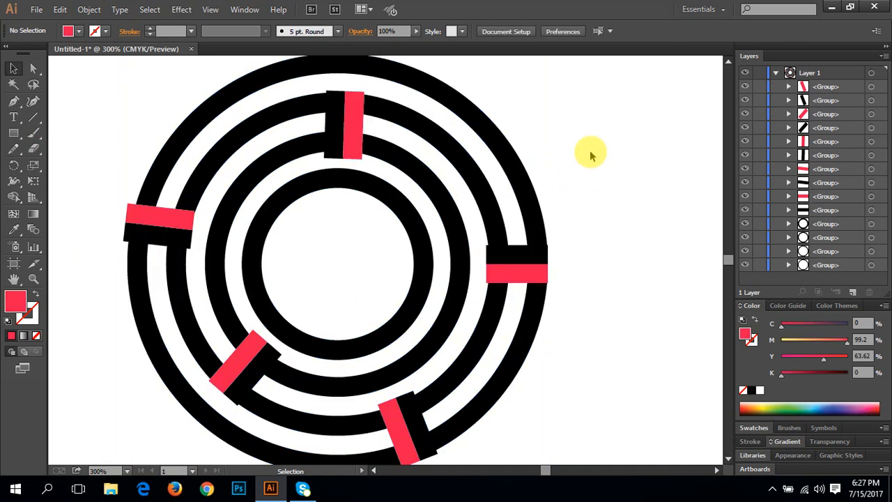
# - Group all the expanded rings and stripes into a single group and reselect it as one object
pyautogui.moveTo(590, 152); pyautogui.dragTo(57, 426)
pyautogui.rightClick(256, 271)
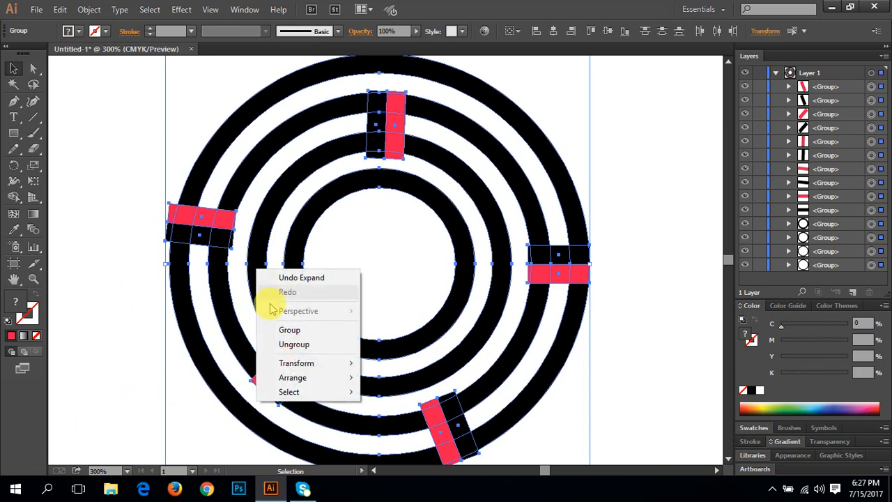
pyautogui.click(289, 330)
pyautogui.moveTo(428, 308); pyautogui.dragTo(398, 315)
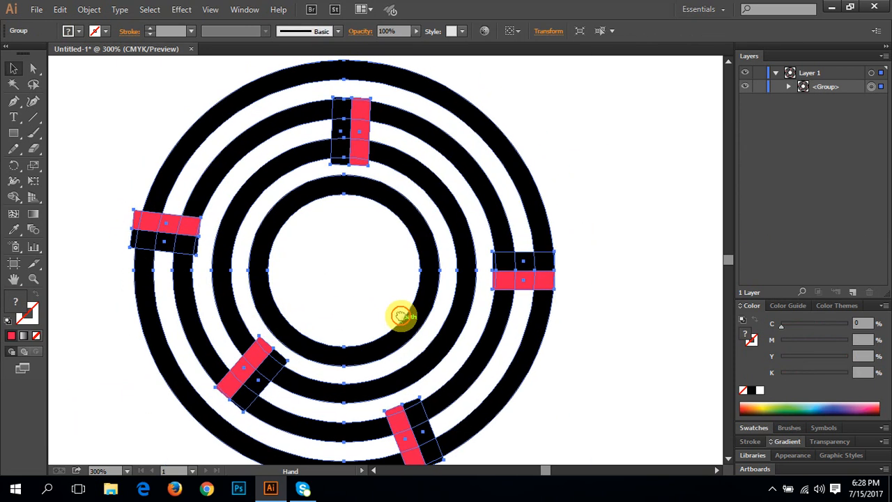
pyautogui.click(567, 189)
pyautogui.click(491, 220)
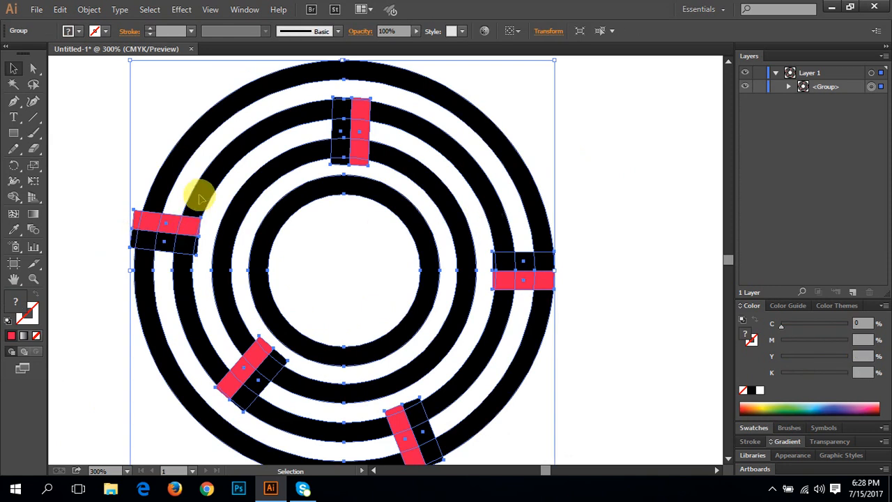
# - Select all black rings and stripes with the Magic Wand, try moving them away from the red stripes and undo the move
pyautogui.click(13, 85)
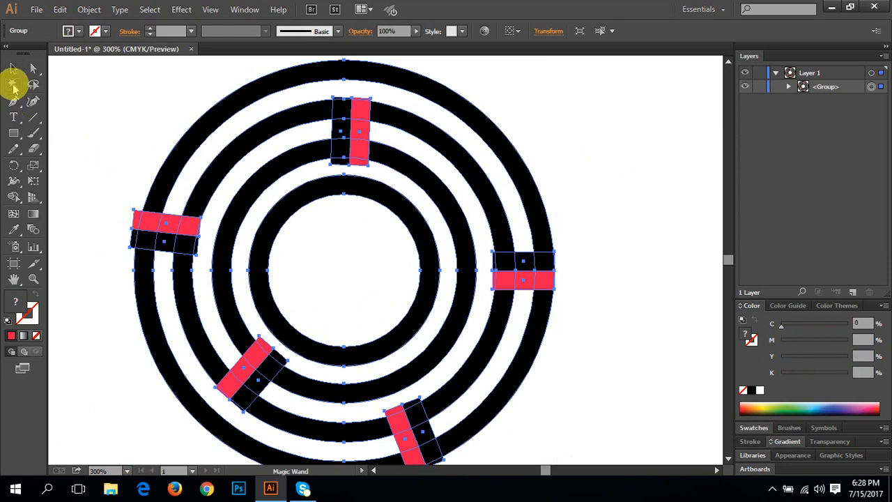
pyautogui.click(178, 156)
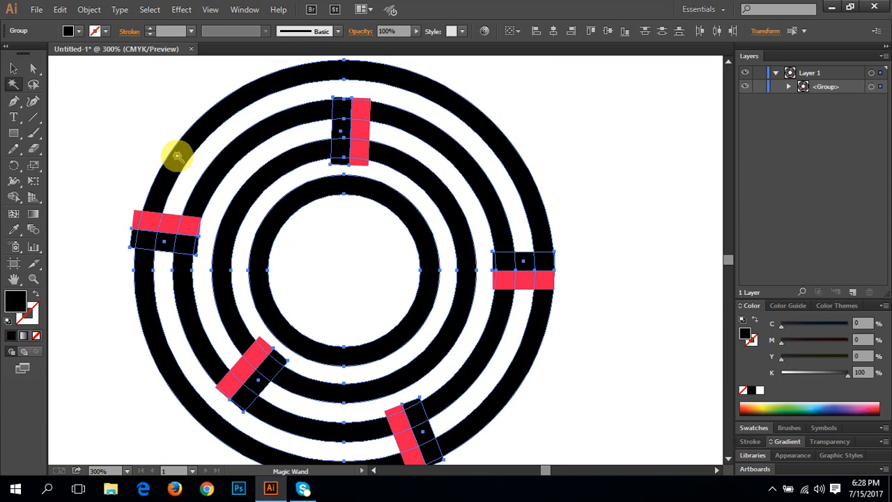
pyautogui.click(13, 68)
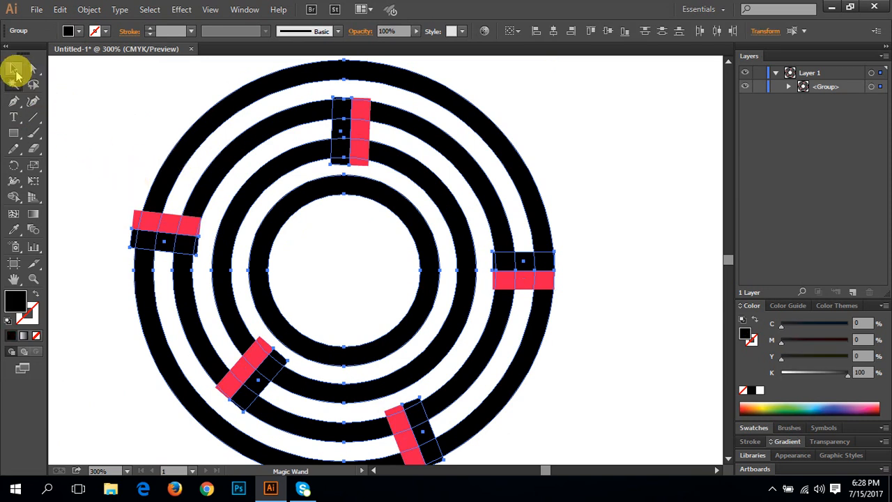
pyautogui.moveTo(163, 175); pyautogui.dragTo(244, 167)
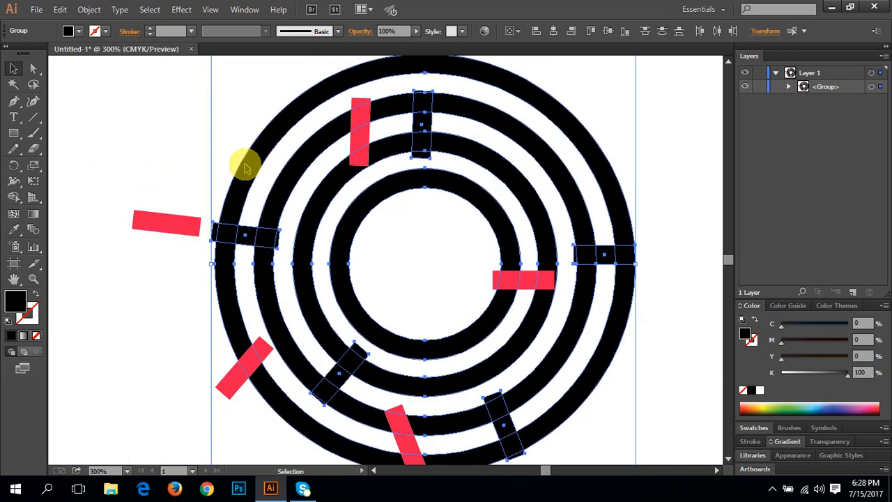
pyautogui.hotkey('ctrl', 'z')
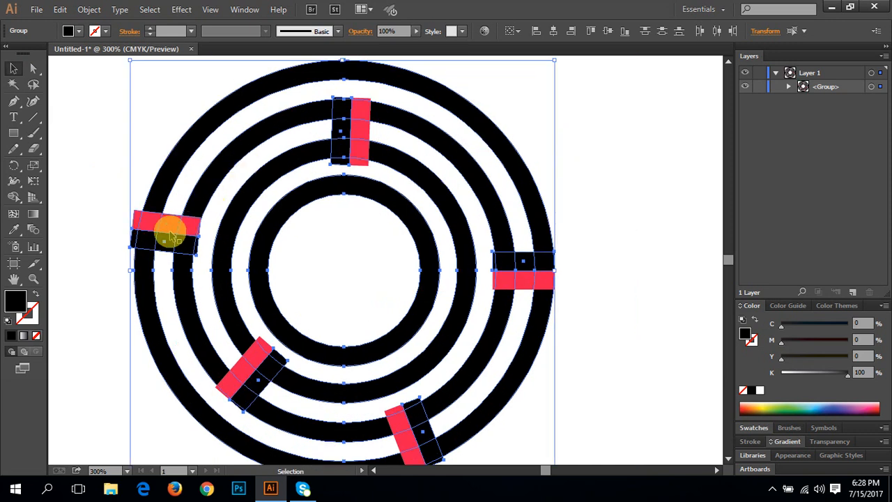
# - Select the five red stripes with the Magic Wand, try moving them off the black artwork and undo the move
pyautogui.click(358, 126)
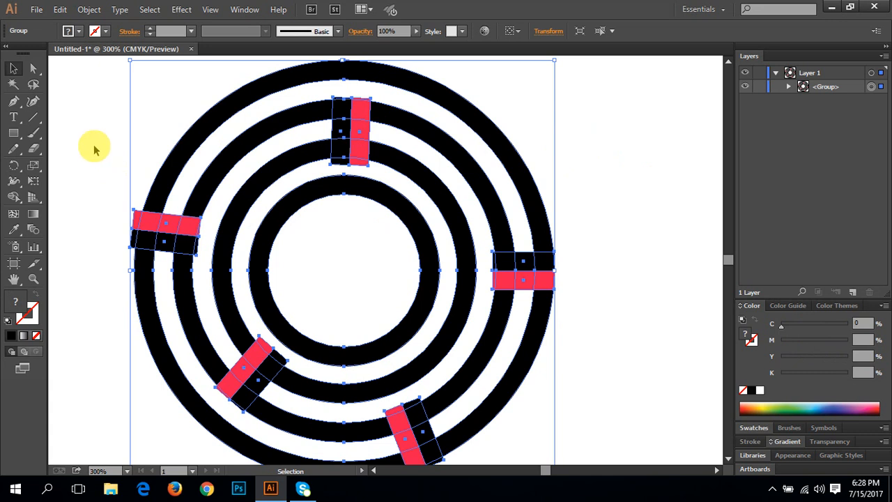
pyautogui.click(14, 84)
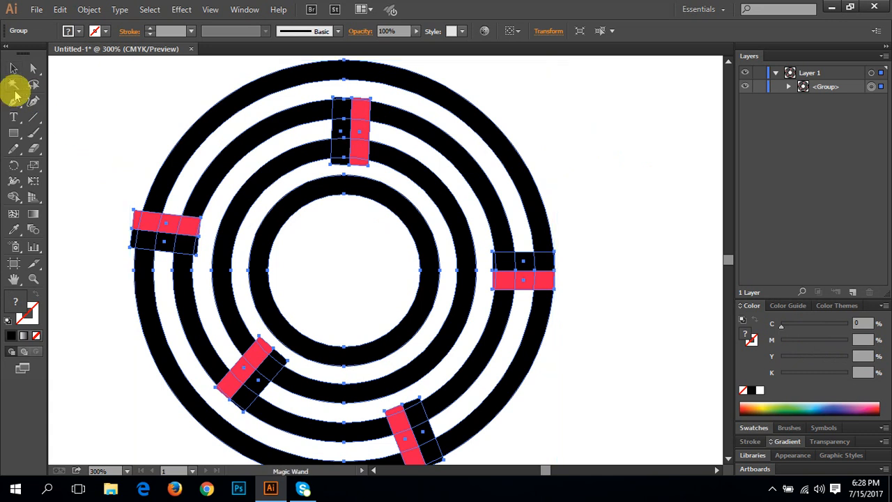
pyautogui.click(362, 108)
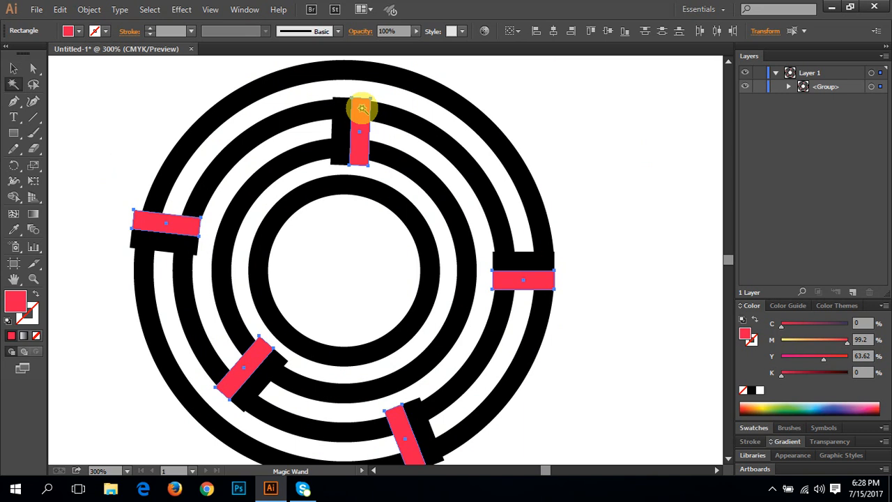
pyautogui.click(13, 67)
pyautogui.moveTo(359, 124); pyautogui.dragTo(474, 132)
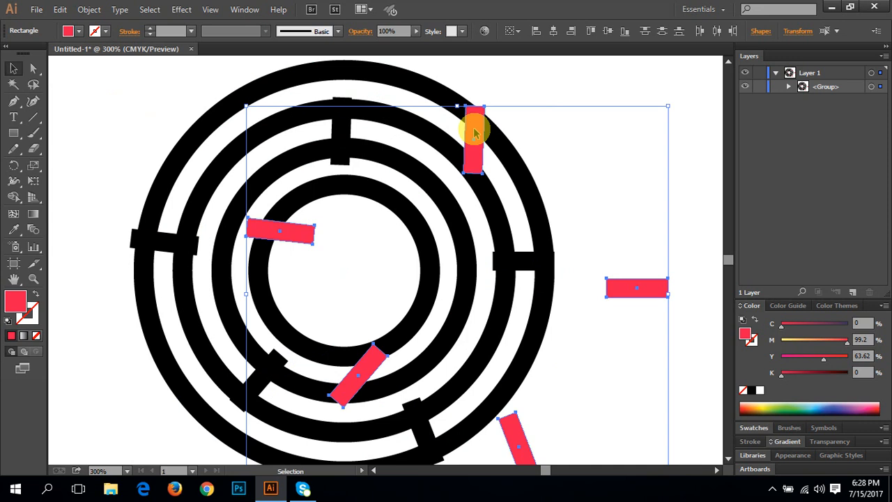
pyautogui.hotkey('ctrl', 'z')
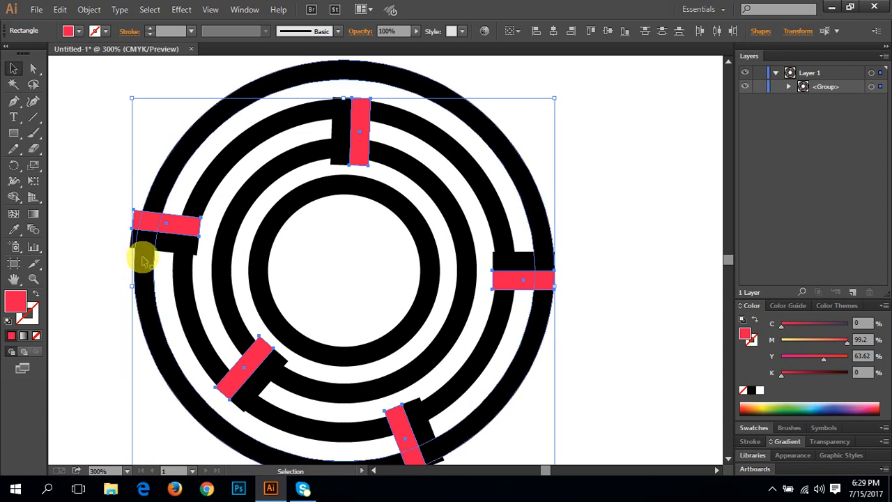
# - Select all red stripes by colour once more with the Magic Wand and clear the selection
pyautogui.click(14, 83)
pyautogui.click(149, 222)
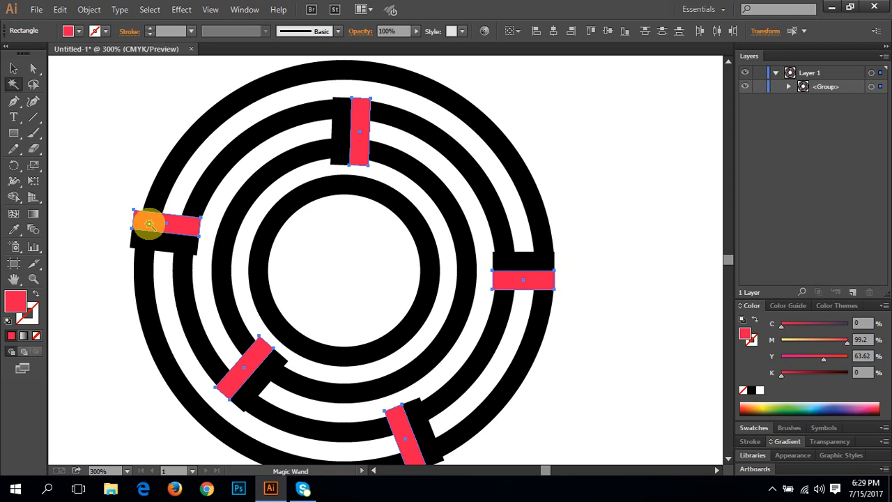
pyautogui.click(17, 70)
pyautogui.click(136, 140)
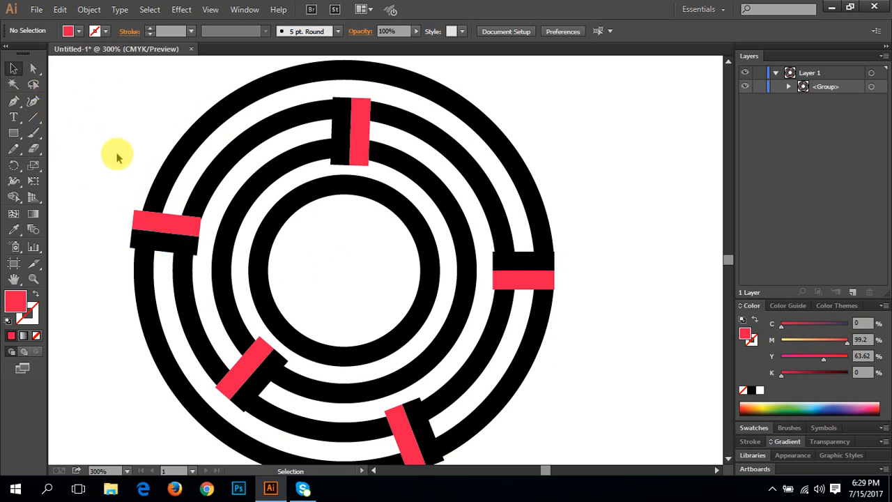
# - Select all the black rings and stripes in the group with the Magic Wand and return to the Selection tool
pyautogui.click(174, 183)
pyautogui.click(13, 83)
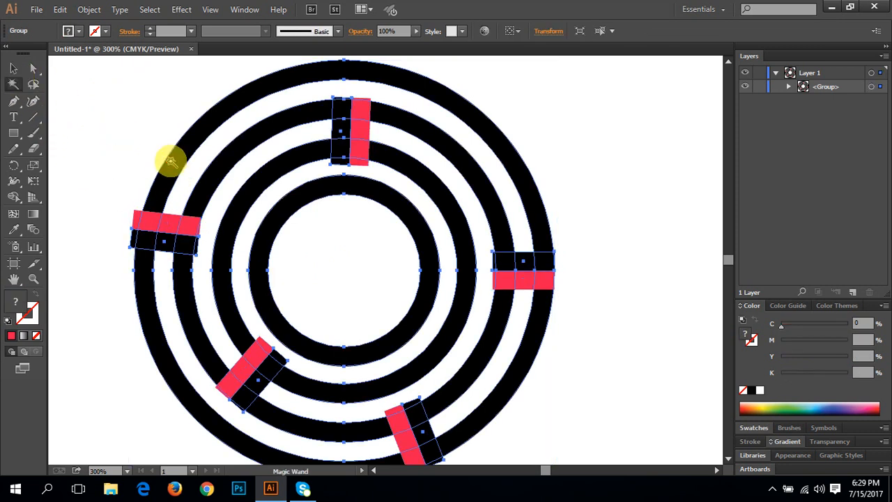
pyautogui.click(176, 183)
pyautogui.click(13, 68)
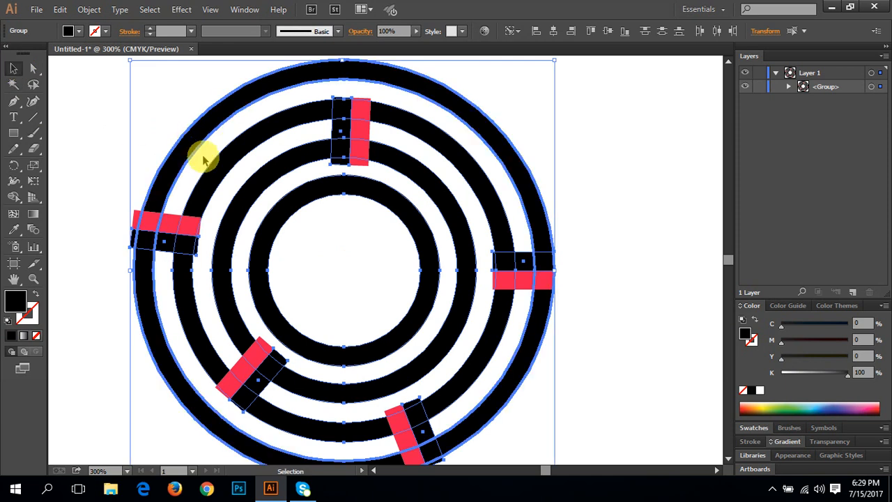
# - Try moving the selected black rings and stripes off the red stripes and undo the move
pyautogui.hotkey('ctrl', 'z')
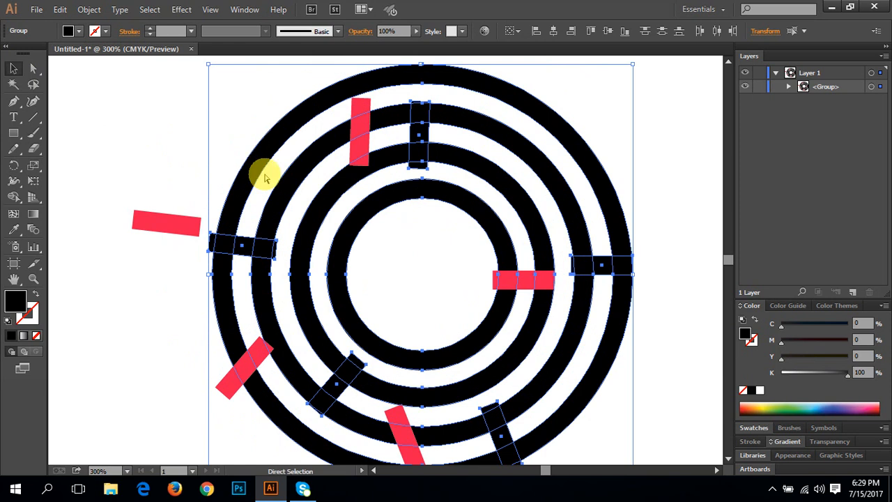
pyautogui.hotkey('ctrl', 'shift', 'z')
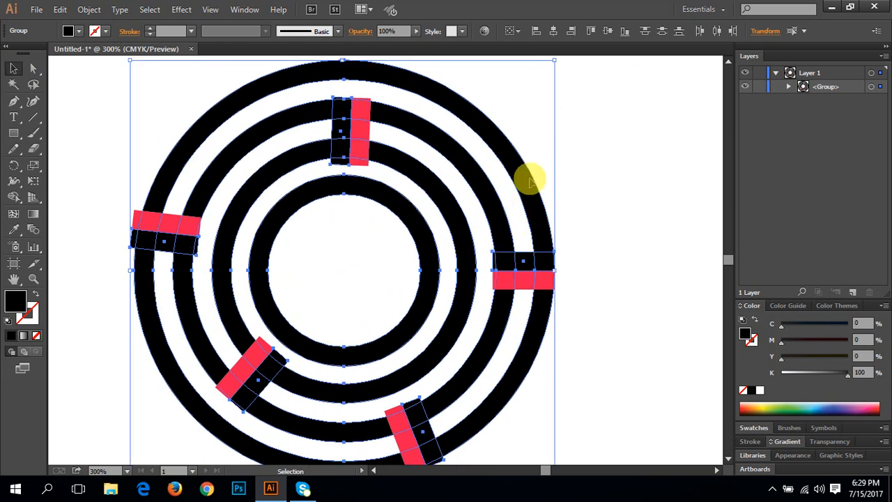
pyautogui.moveTo(535, 181); pyautogui.dragTo(617, 183)
pyautogui.hotkey('ctrl', 'z')
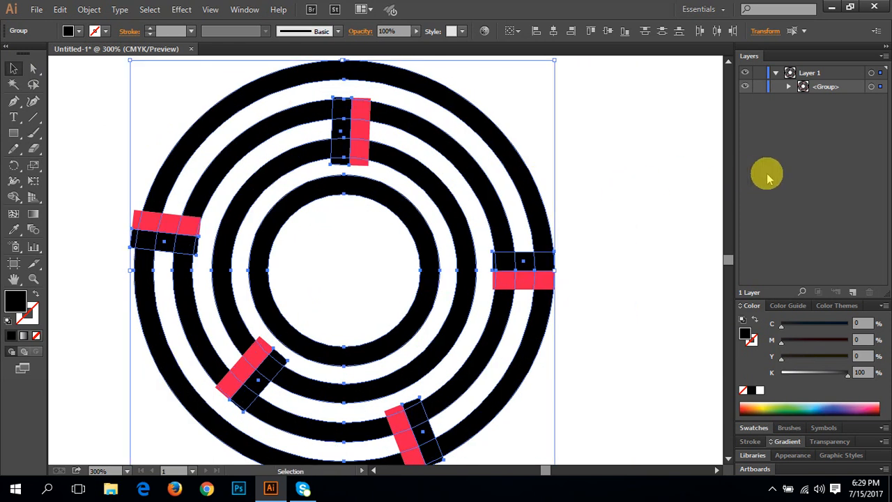
# - Divide the selected black rings and stripes with Pathfinder and clear the selection
pyautogui.click(242, 10)
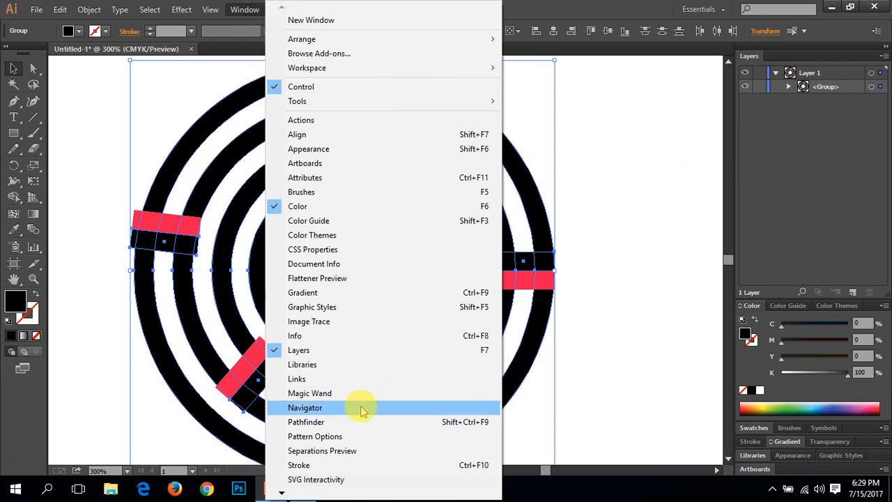
pyautogui.click(344, 421)
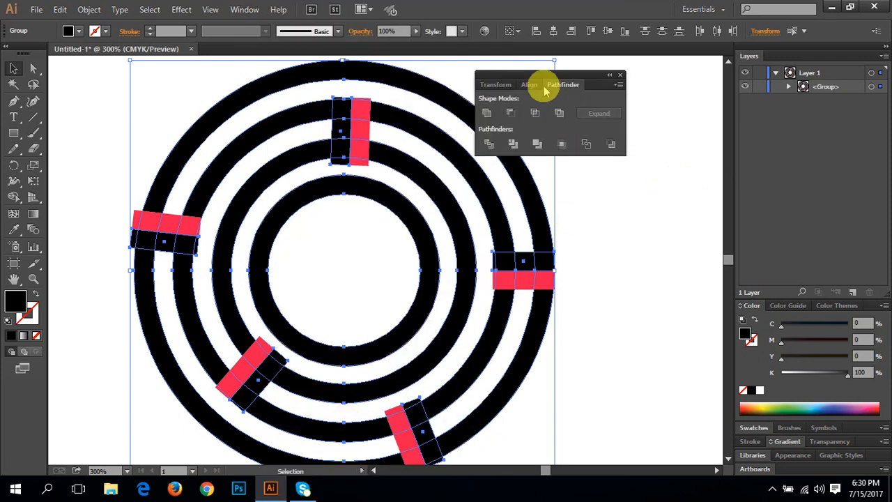
pyautogui.moveTo(538, 75); pyautogui.dragTo(649, 160)
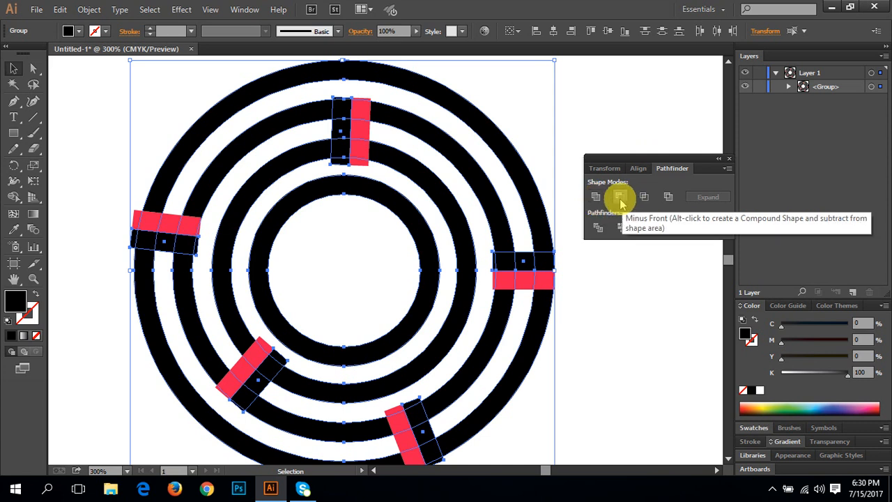
pyautogui.click(599, 229)
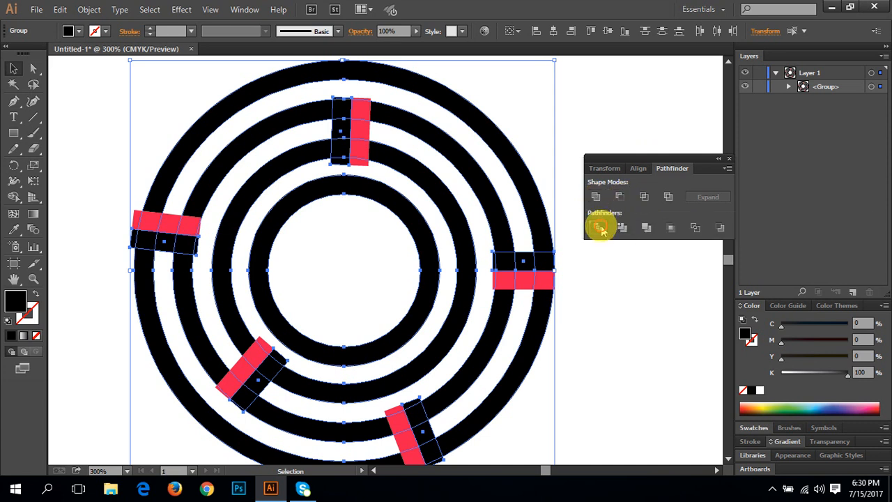
pyautogui.click(572, 133)
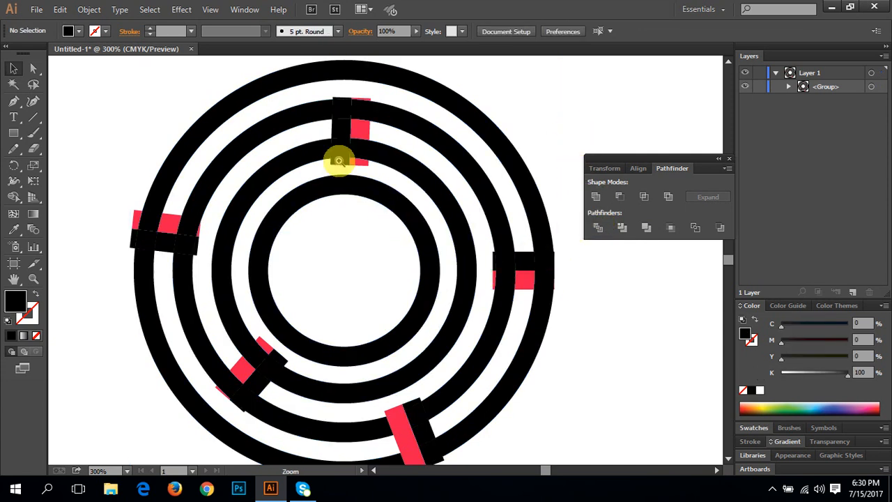
# - Ungroup the whole ring and stripe artwork into its component groups and clear the selection
pyautogui.keyDown('ctrl'); pyautogui.click(339, 162); pyautogui.keyUp('ctrl')
pyautogui.moveTo(418, 197); pyautogui.dragTo(416, 168)
pyautogui.click(382, 238)
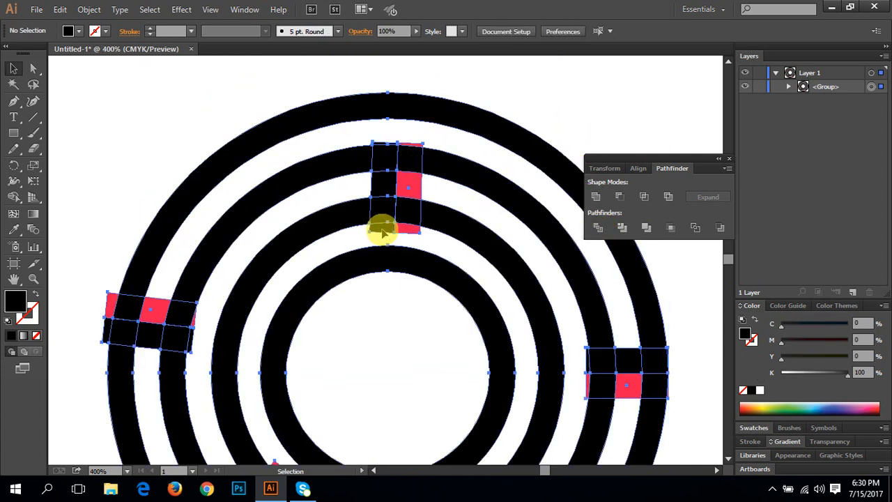
pyautogui.rightClick(383, 231)
pyautogui.click(418, 304)
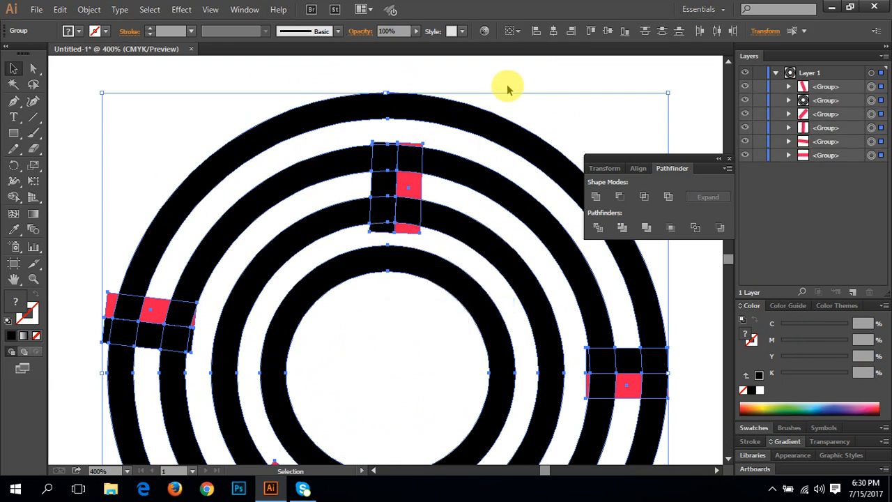
pyautogui.click(508, 83)
pyautogui.click(772, 490)
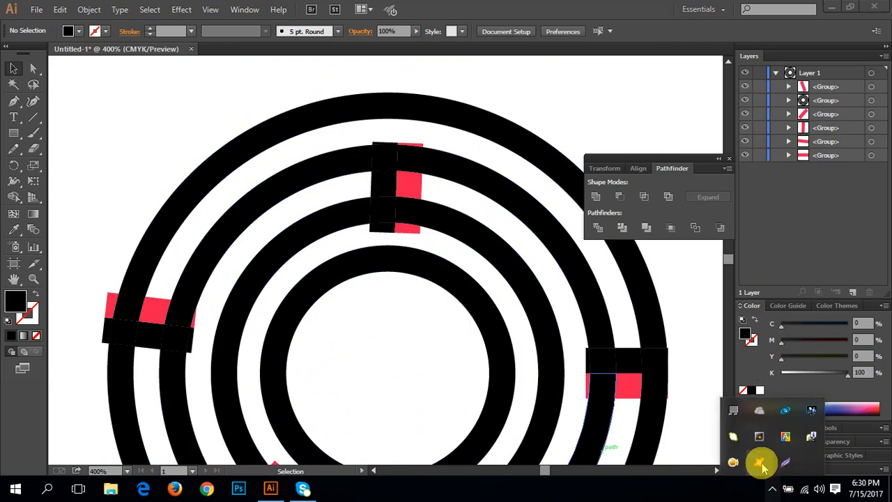
pyautogui.rightClick(731, 435)
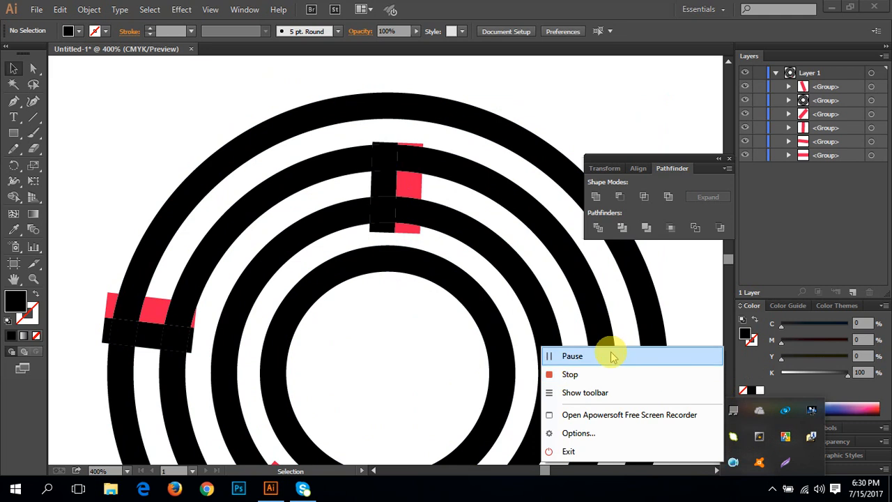
pyautogui.click(595, 4)
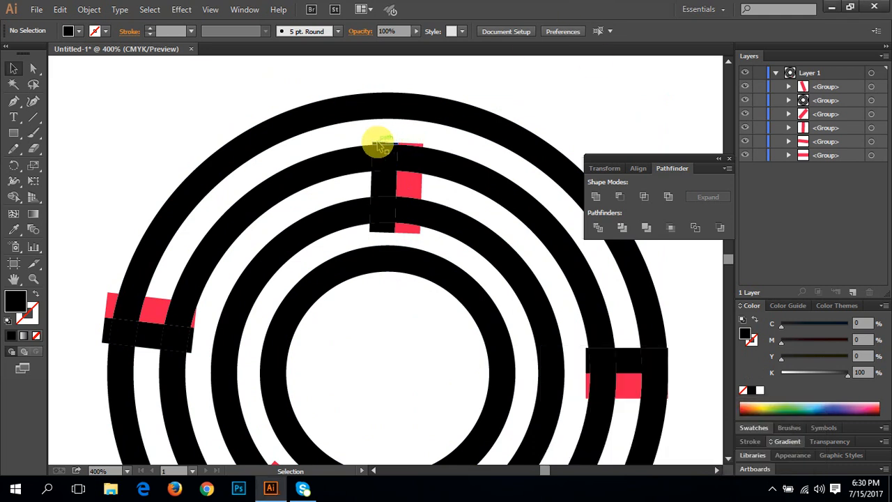
# - Ungroup the divided black artwork into separate paths and clear the selection
pyautogui.hotkey('ctrl', 'a')
pyautogui.rightClick(377, 146)
pyautogui.click(390, 216)
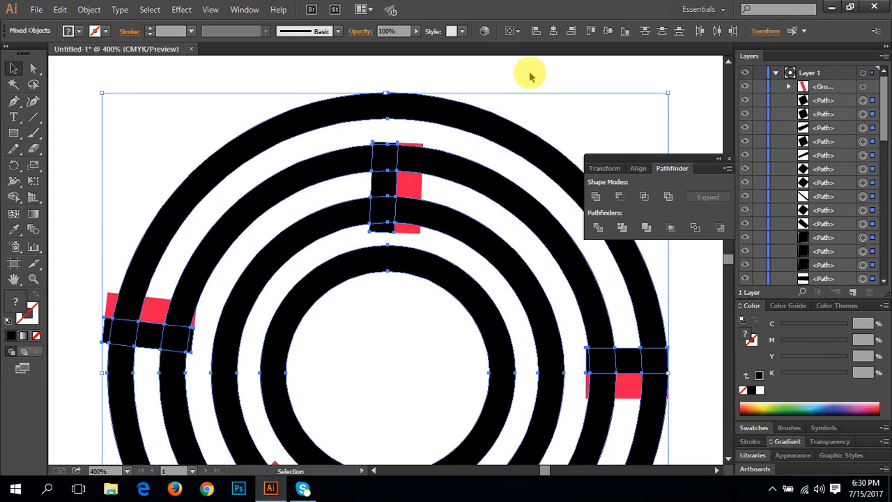
pyautogui.click(530, 75)
# - Delete the black end pieces of the top and left stripes that protrude beyond the rings
pyautogui.click(378, 143)
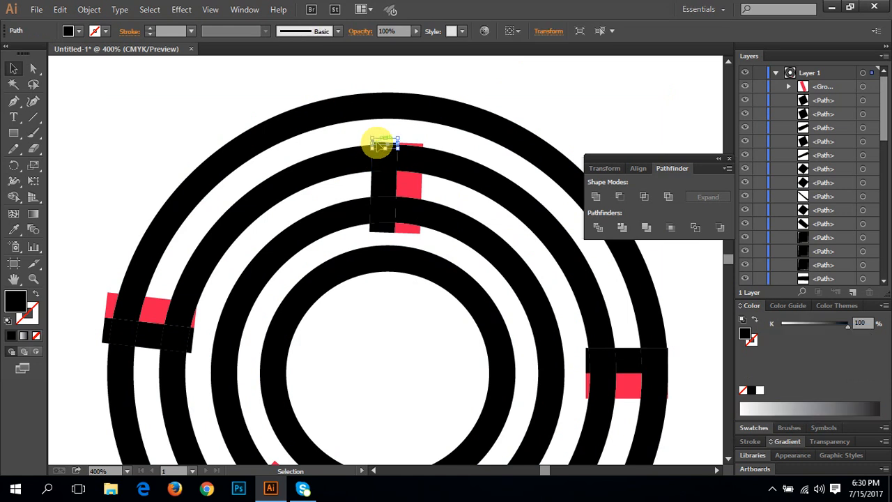
pyautogui.press('Delete')
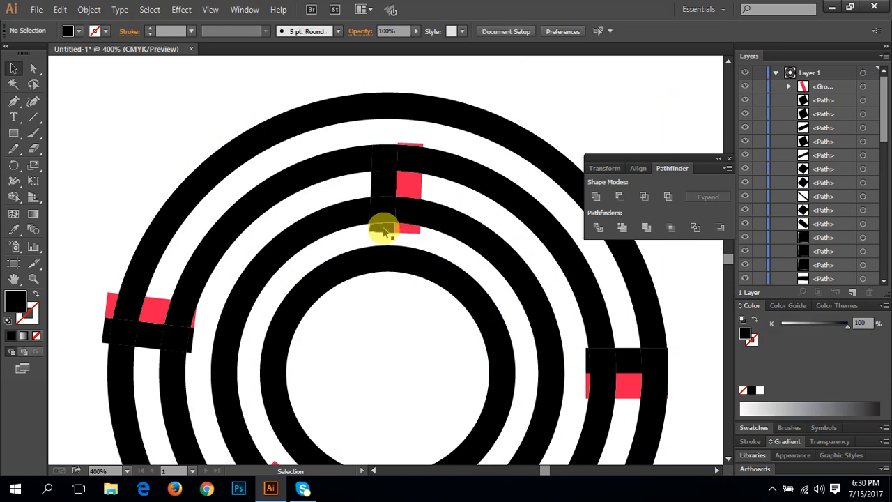
pyautogui.click(383, 230)
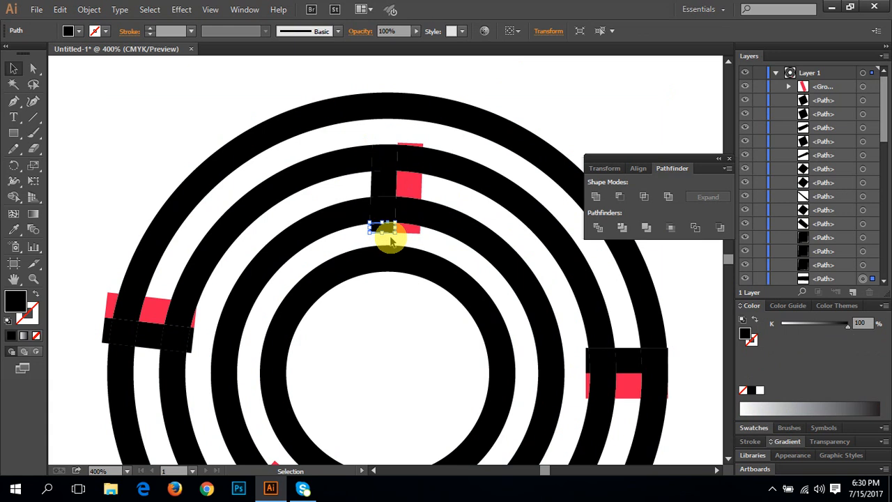
pyautogui.press('Delete')
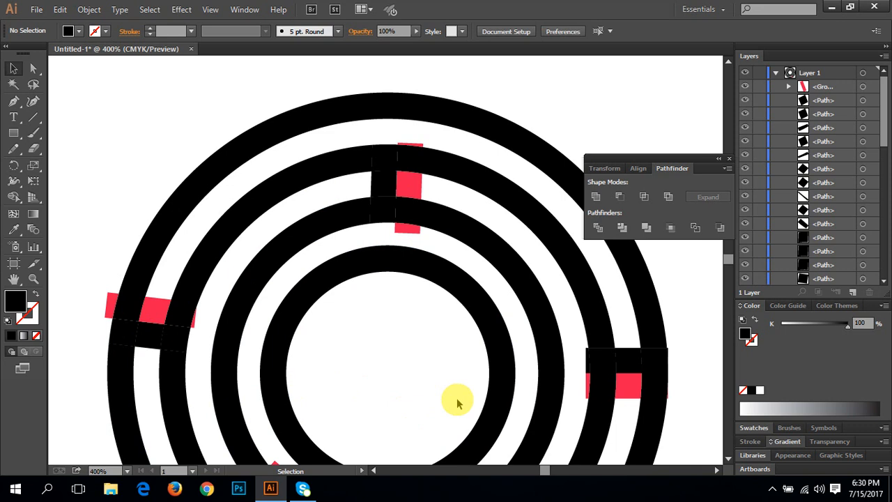
# - Delete the protruding inner end of the right black stripe and both protruding ends of the lower-right black stripe
pyautogui.moveTo(440, 374); pyautogui.dragTo(370, 244)
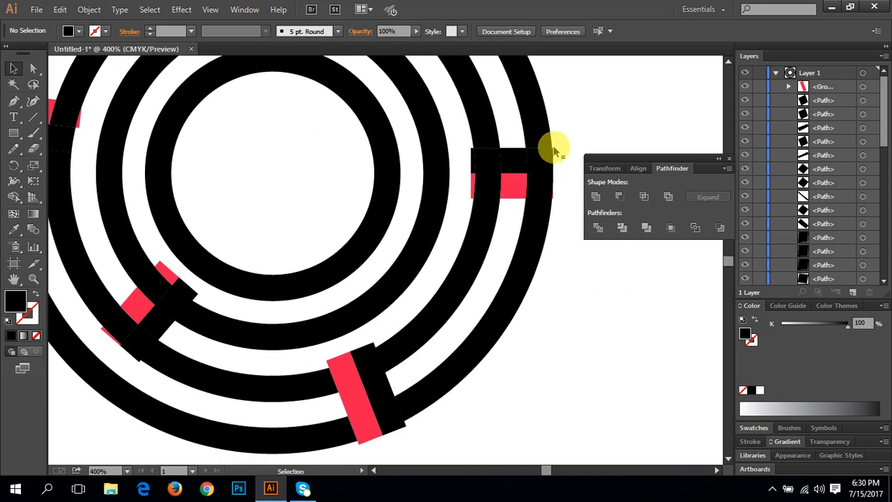
pyautogui.click(473, 164)
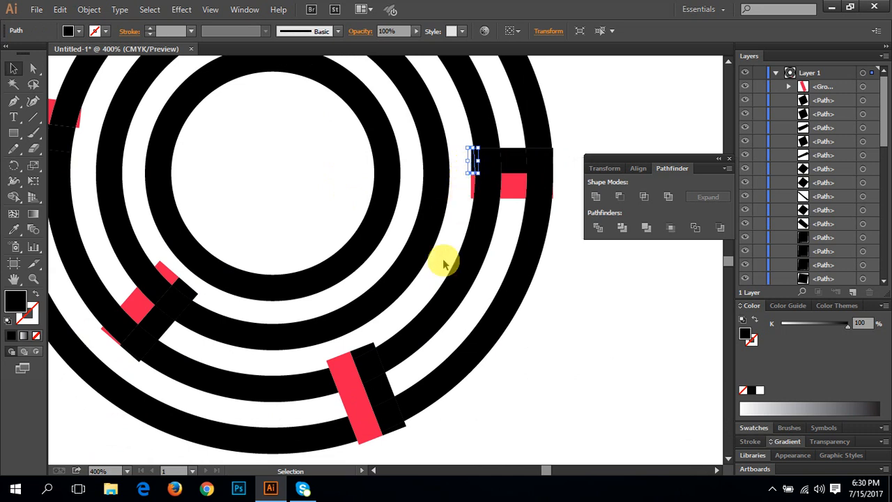
pyautogui.press('Delete')
pyautogui.click(361, 354)
pyautogui.press('Delete')
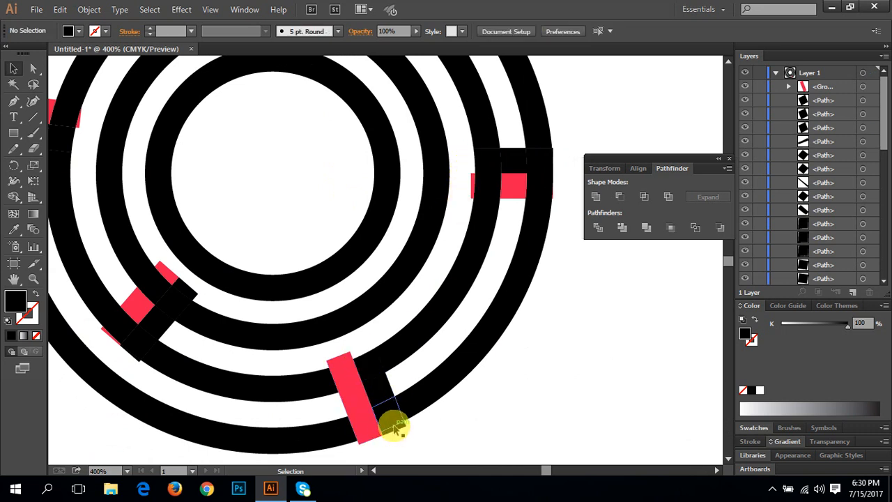
pyautogui.click(361, 433)
pyautogui.press('Delete')
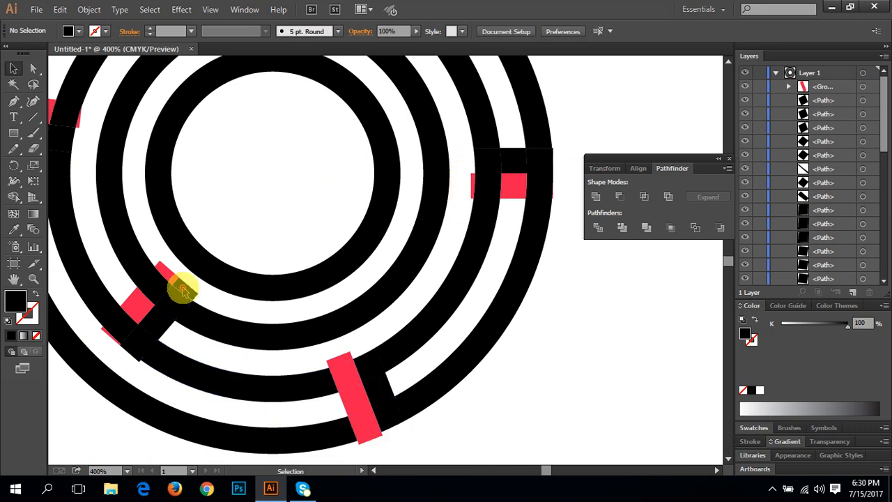
# - Delete both protruding end pieces of the lower-left black stripe
pyautogui.click(183, 289)
pyautogui.press('Delete')
pyautogui.click(136, 359)
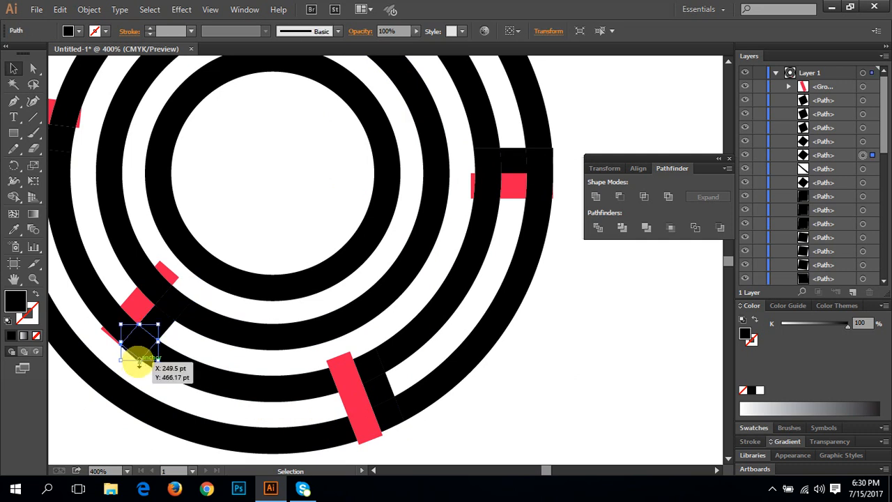
pyautogui.press('Delete')
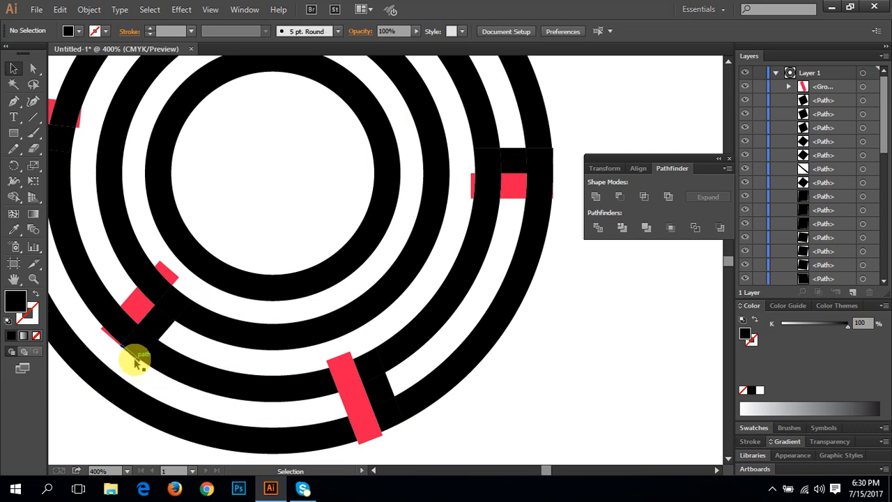
# - Delete the thin black sliver of the right stripe that sticks out beyond the outermost ring
pyautogui.press('space')
pyautogui.moveTo(151, 307); pyautogui.dragTo(366, 358)
pyautogui.press('space')
pyautogui.moveTo(436, 284); pyautogui.dragTo(169, 289)
pyautogui.moveTo(385, 291); pyautogui.dragTo(323, 289)
pyautogui.click(426, 234)
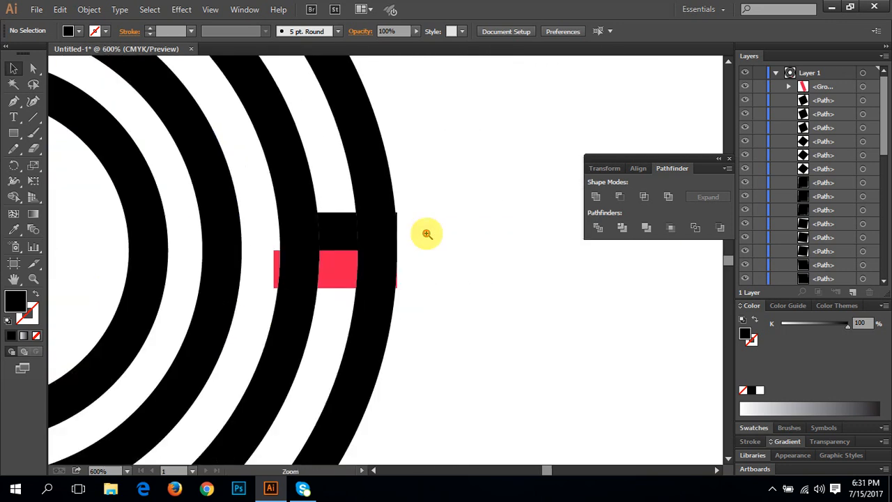
pyautogui.click(427, 233)
pyautogui.click(325, 289)
pyautogui.click(374, 252)
pyautogui.click(392, 231)
pyautogui.moveTo(436, 235); pyautogui.dragTo(320, 285)
pyautogui.click(386, 171)
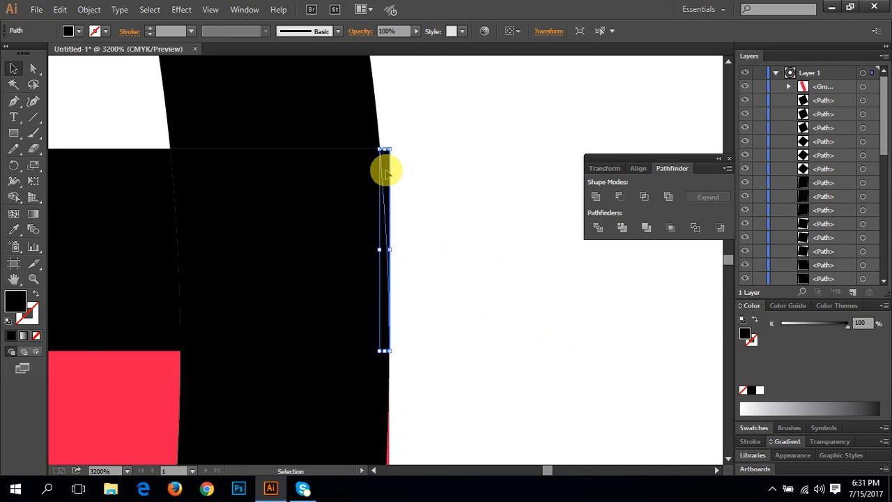
pyautogui.press('Delete')
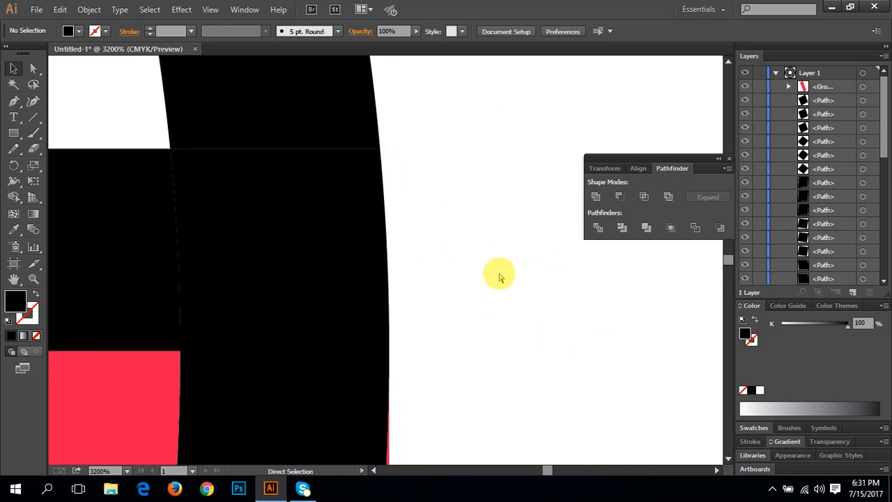
# - Shorten the lower-right red stripe from its outer end to about 24.4 pt
pyautogui.hotkey('ctrl', '-')
pyautogui.hotkey('ctrl', '-')
pyautogui.hotkey('ctrl', '-')
pyautogui.hotkey('ctrl', '-')
pyautogui.hotkey('ctrl', '-')
pyautogui.hotkey('ctrl', '-')
pyautogui.hotkey('ctrl', '-')
pyautogui.hotkey('ctrl', '-')
pyautogui.hotkey('ctrl', '-')
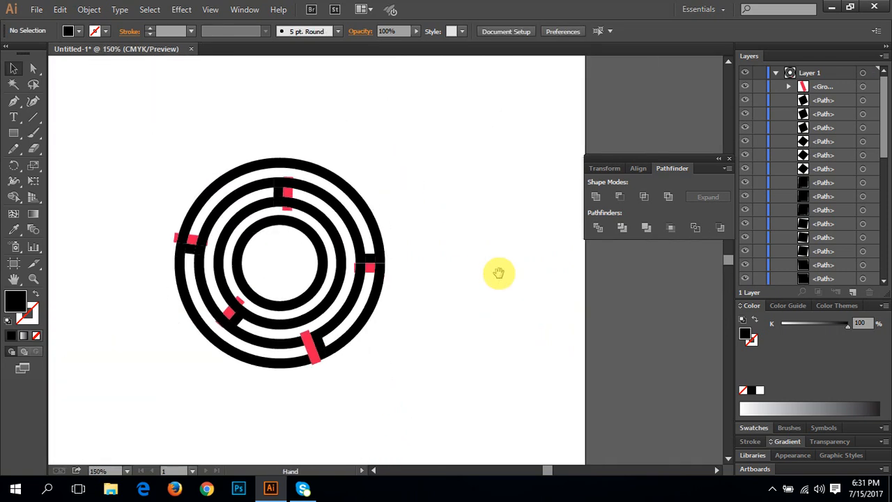
pyautogui.keyDown('ctrl'); pyautogui.click(277, 277); pyautogui.keyUp('ctrl')
pyautogui.keyDown('ctrl'); pyautogui.click(316, 271); pyautogui.keyUp('ctrl')
pyautogui.moveTo(445, 256); pyautogui.dragTo(255, 288)
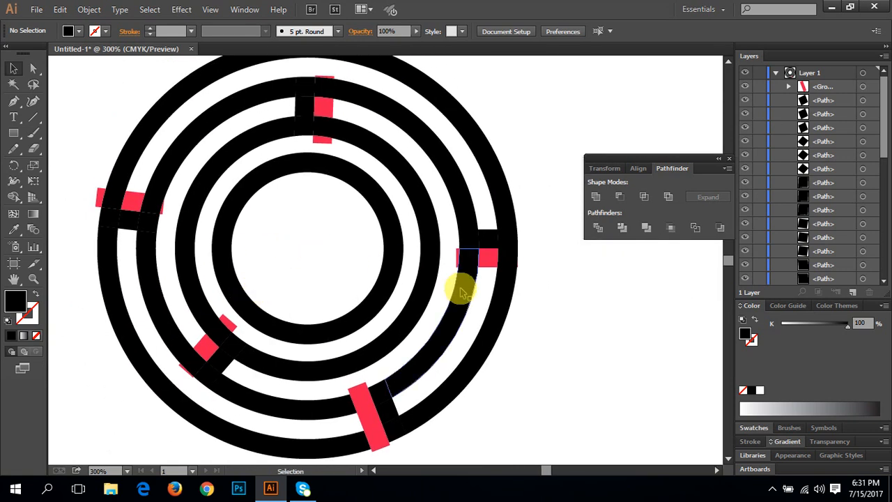
pyautogui.click(485, 260)
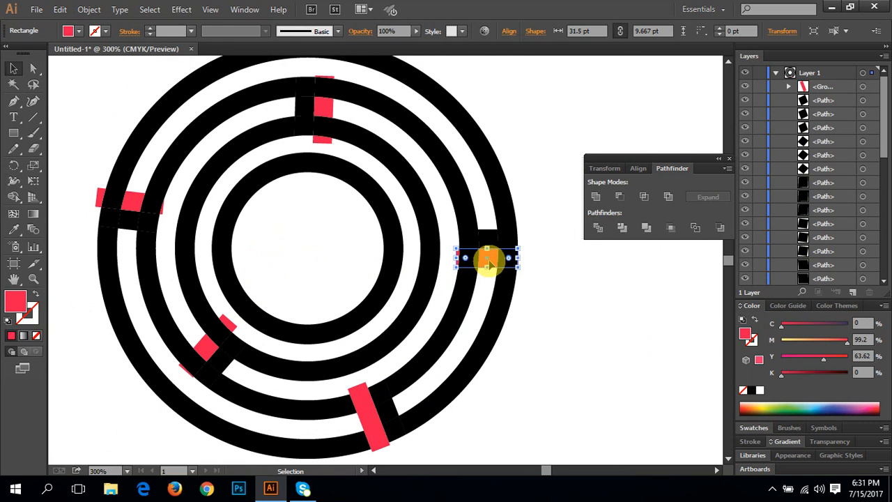
pyautogui.click(433, 285)
pyautogui.click(365, 416)
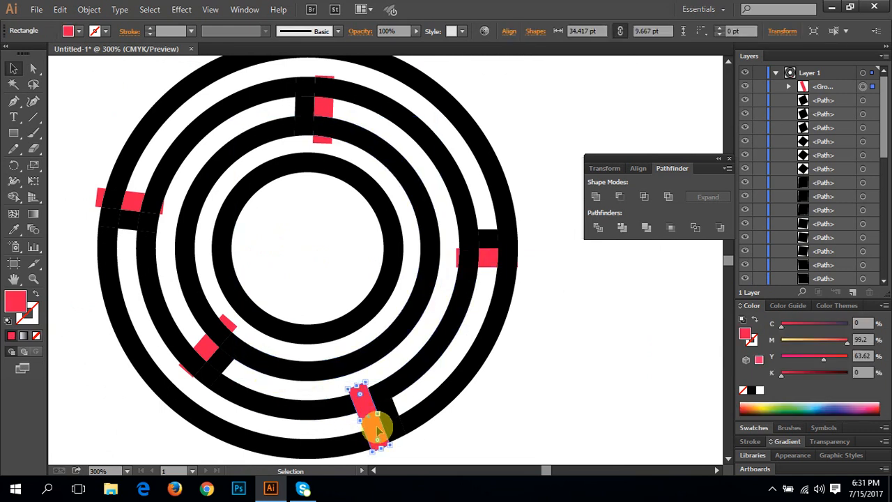
pyautogui.moveTo(375, 430)
pyautogui.mouseDown()
pyautogui.moveTo(368, 418)
pyautogui.moveTo(372, 427)
pyautogui.moveTo(377, 420)
pyautogui.mouseUp()
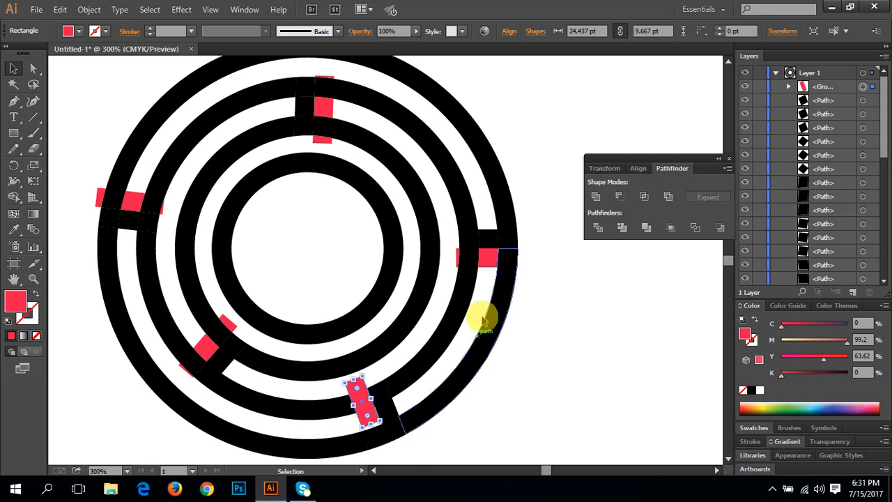
# - Shorten the right red stripe to about 16.3 pt and the top red stripe to about 18.9 pt from their outer ends
pyautogui.click(514, 259)
pyautogui.moveTo(517, 258); pyautogui.dragTo(489, 259)
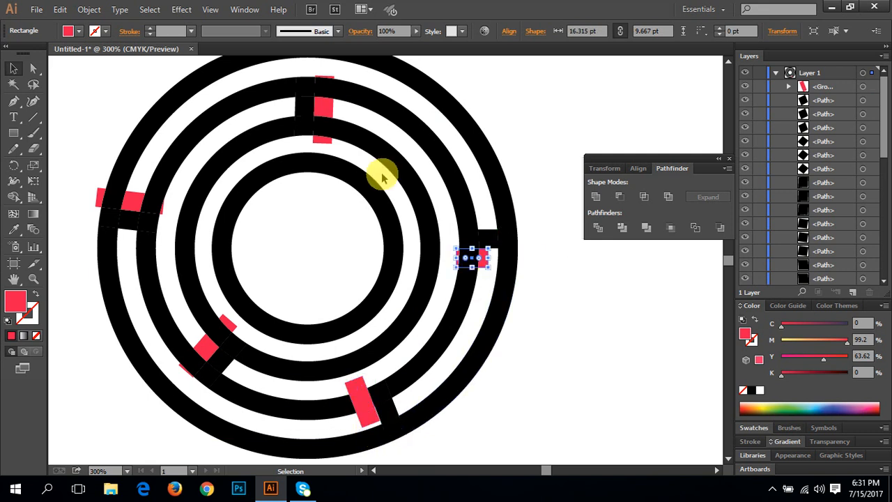
pyautogui.click(325, 95)
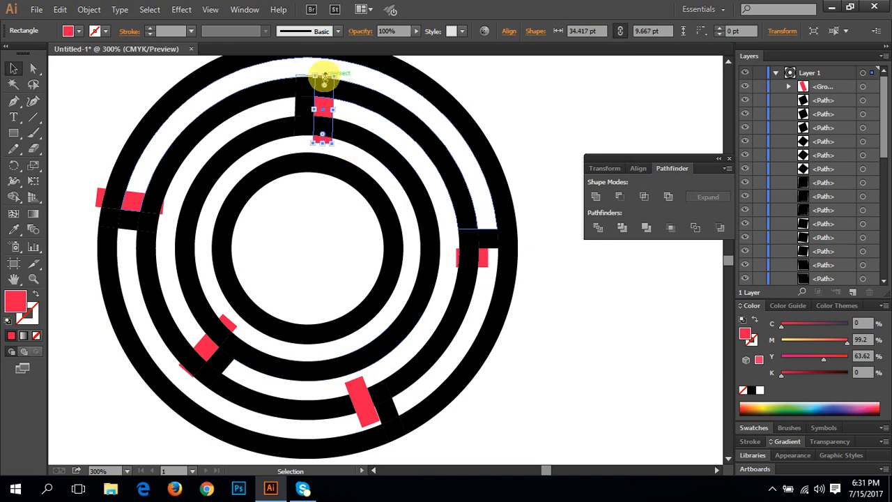
pyautogui.moveTo(325, 75); pyautogui.dragTo(324, 108)
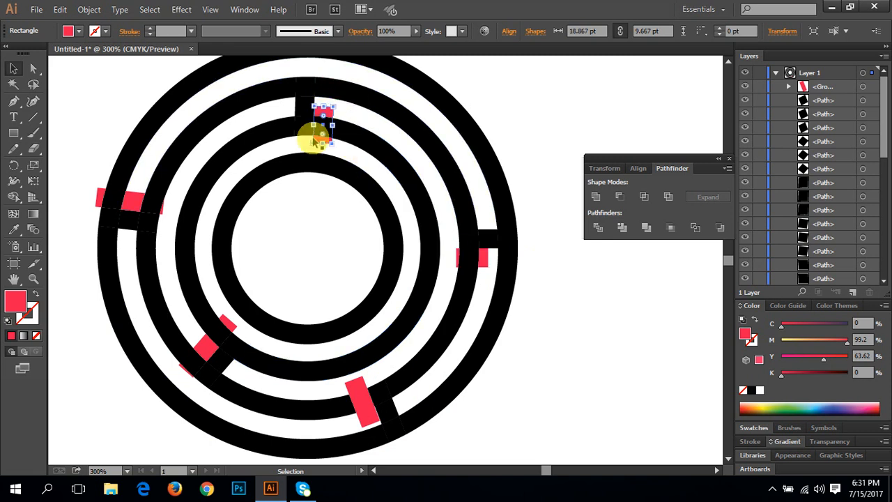
# - Shorten the left red stripe to about 17.4 pt and the lower-left red stripe to about 19.9 pt from their outer ends
pyautogui.click(143, 206)
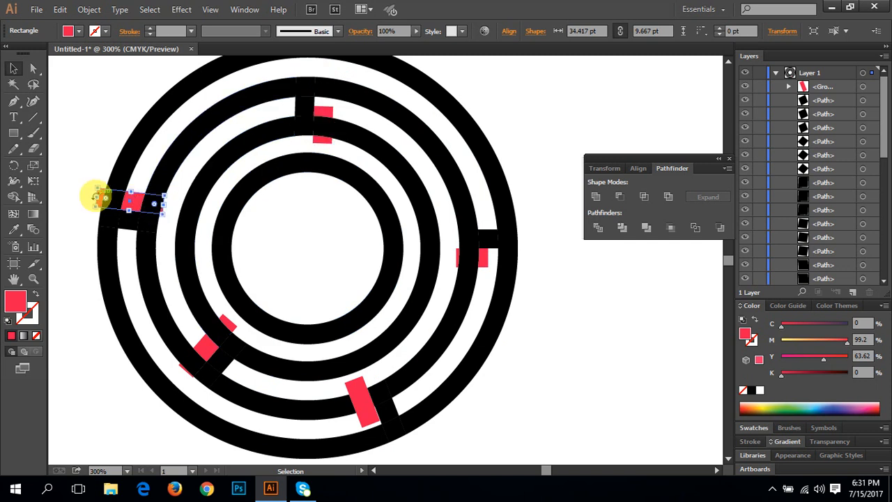
pyautogui.moveTo(101, 198); pyautogui.dragTo(132, 200)
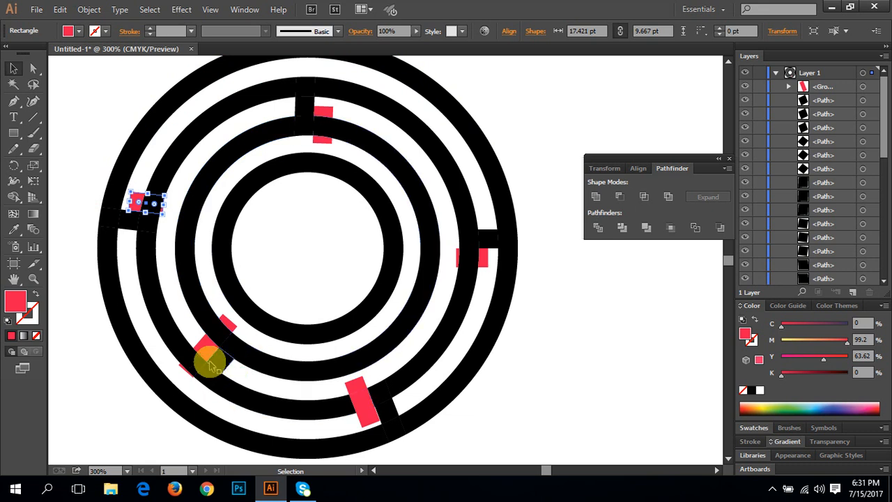
pyautogui.click(188, 366)
pyautogui.moveTo(185, 371)
pyautogui.mouseDown()
pyautogui.moveTo(198, 357)
pyautogui.moveTo(192, 376)
pyautogui.moveTo(186, 370)
pyautogui.mouseUp()
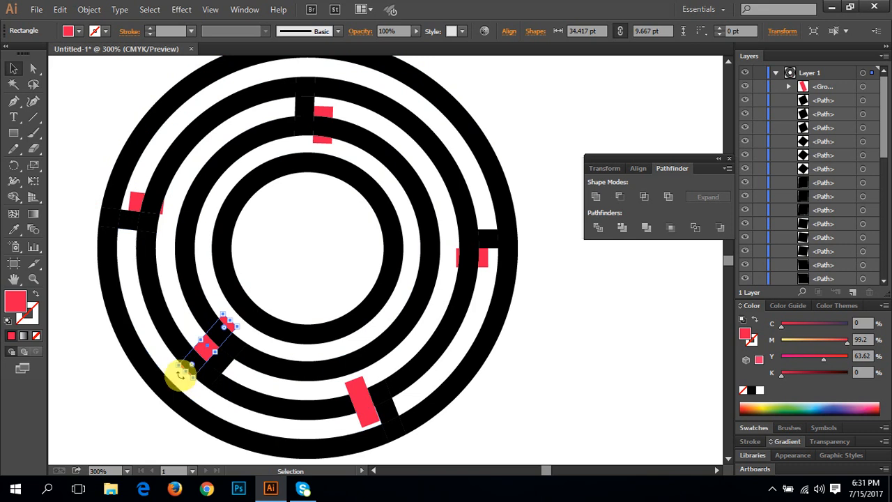
pyautogui.moveTo(183, 373); pyautogui.dragTo(207, 353)
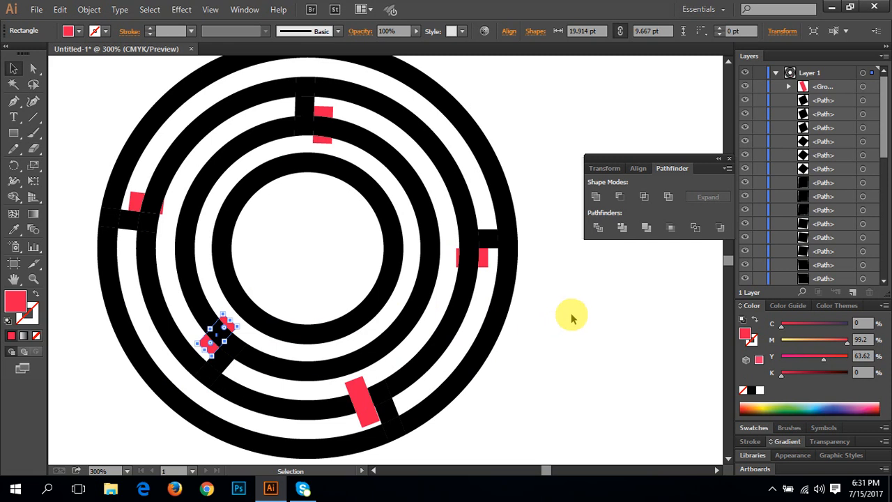
# - Move the lower-right red stripe flush against the edge of the adjacent black stripe, using outline view to close the overlap, and return to preview
pyautogui.keyDown('ctrl'); pyautogui.click(380, 416); pyautogui.keyUp('ctrl')
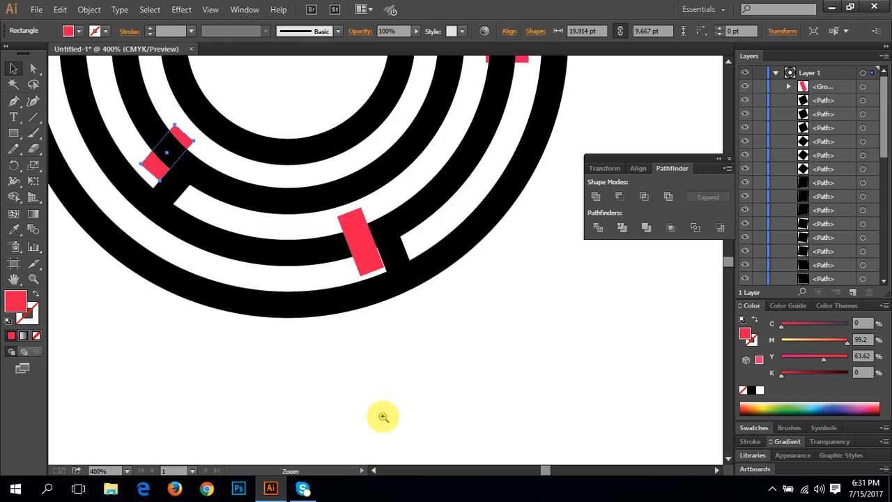
pyautogui.keyDown('ctrl'); pyautogui.click(387, 296); pyautogui.keyUp('ctrl')
pyautogui.keyDown('ctrl'); pyautogui.click(386, 293); pyautogui.keyUp('ctrl')
pyautogui.keyDown('ctrl'); pyautogui.click(385, 261); pyautogui.keyUp('ctrl')
pyautogui.keyDown('ctrl'); pyautogui.click(377, 170); pyautogui.keyUp('ctrl')
pyautogui.moveTo(371, 193); pyautogui.dragTo(385, 341)
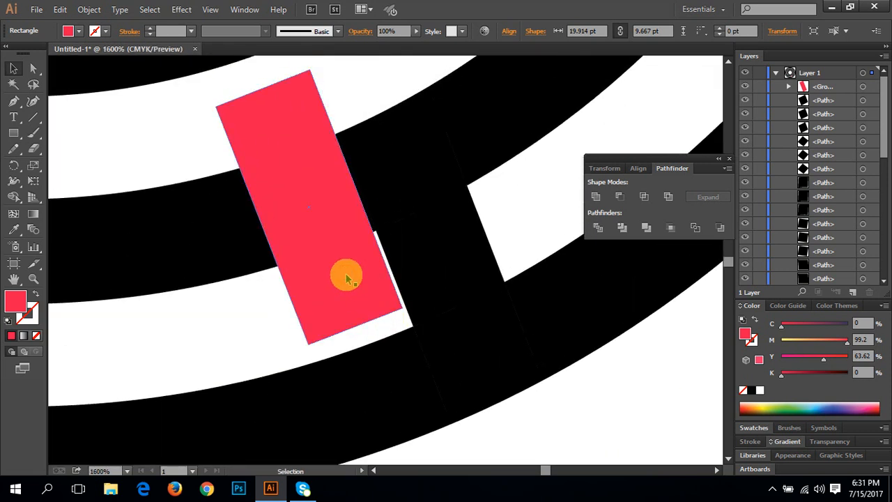
pyautogui.moveTo(346, 279); pyautogui.dragTo(346, 278)
pyautogui.hotkey('ctrl', 'y')
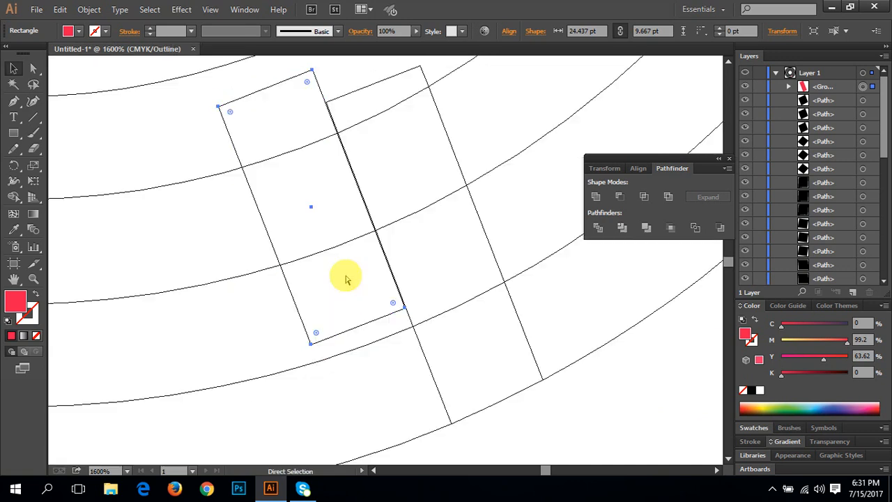
pyautogui.keyDown('ctrl'); pyautogui.click(363, 267); pyautogui.keyUp('ctrl')
pyautogui.keyDown('ctrl'); pyautogui.click(363, 267); pyautogui.keyUp('ctrl')
pyautogui.keyDown('ctrl'); pyautogui.click(363, 267); pyautogui.keyUp('ctrl')
pyautogui.moveTo(437, 224); pyautogui.dragTo(327, 293)
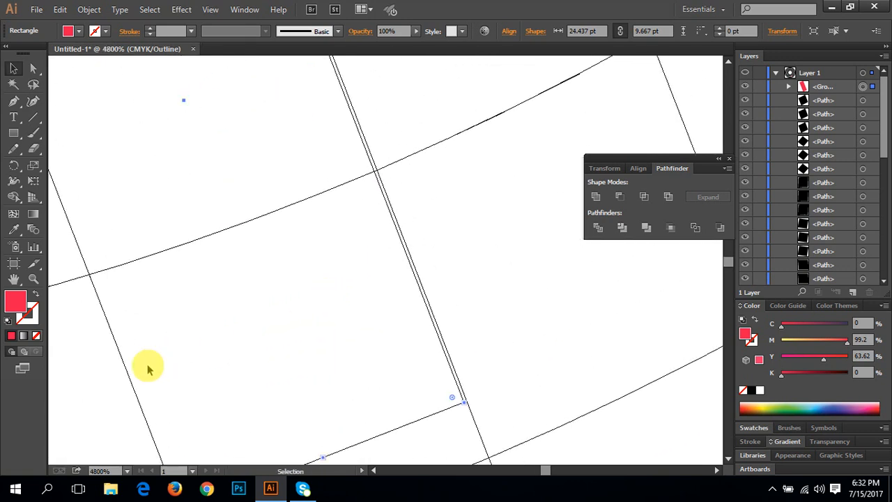
pyautogui.click(129, 376)
pyautogui.moveTo(127, 376); pyautogui.dragTo(130, 372)
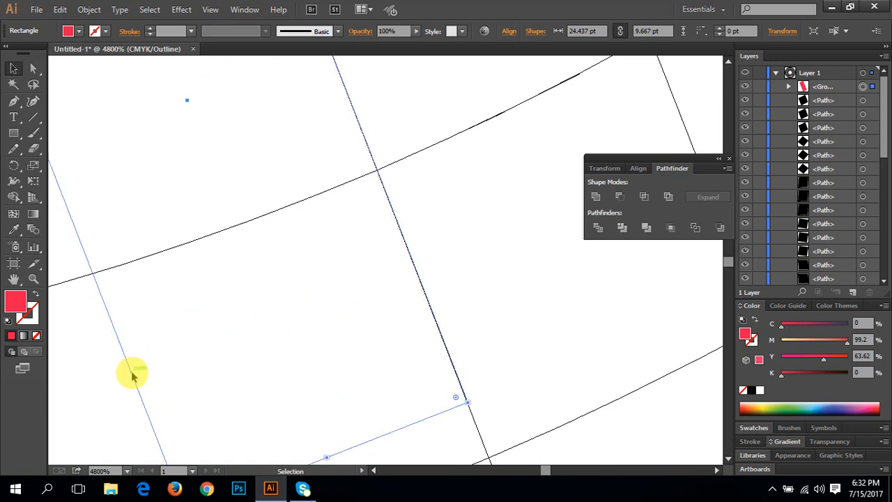
pyautogui.click(107, 377)
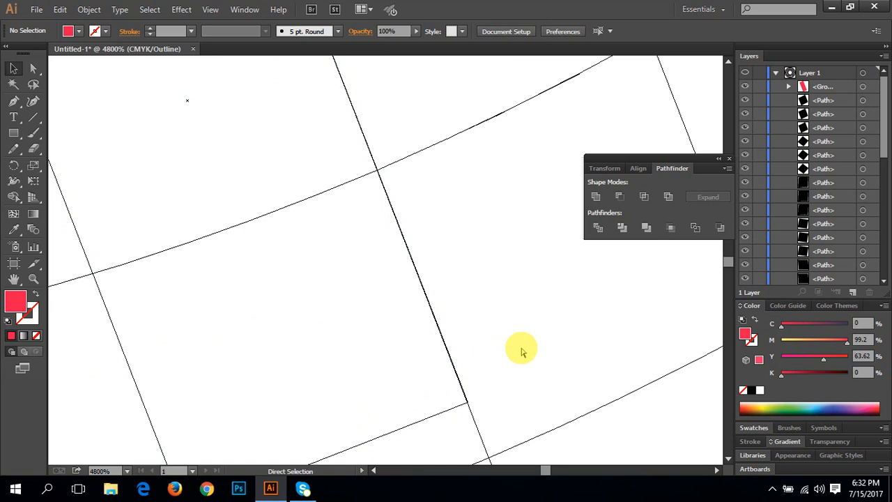
pyautogui.hotkey('ctrl', 'y')
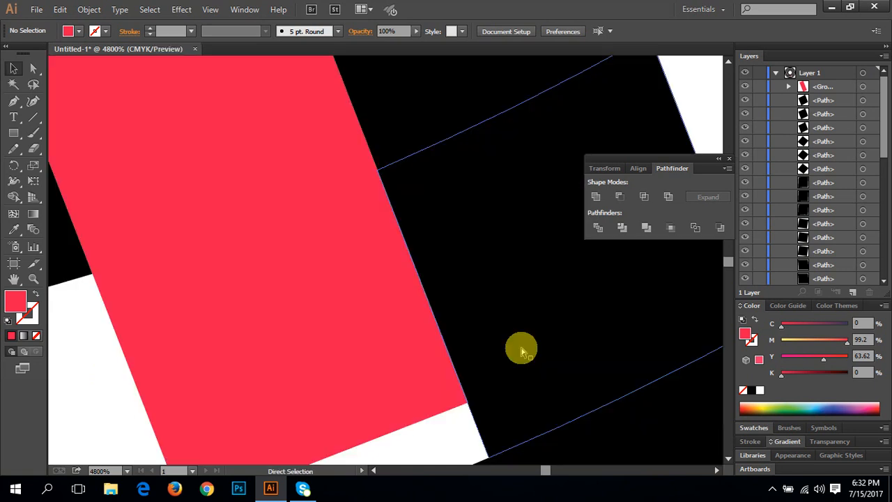
# - Select all five red stripes by their matching colour and bring them to the front of the black rings
pyautogui.hotkey('ctrl', '-')
pyautogui.hotkey('ctrl', '-')
pyautogui.hotkey('ctrl', '-')
pyautogui.hotkey('ctrl', '-')
pyautogui.hotkey('ctrl', '-')
pyautogui.hotkey('ctrl', '-')
pyautogui.hotkey('ctrl', '-')
pyautogui.hotkey('ctrl', '-')
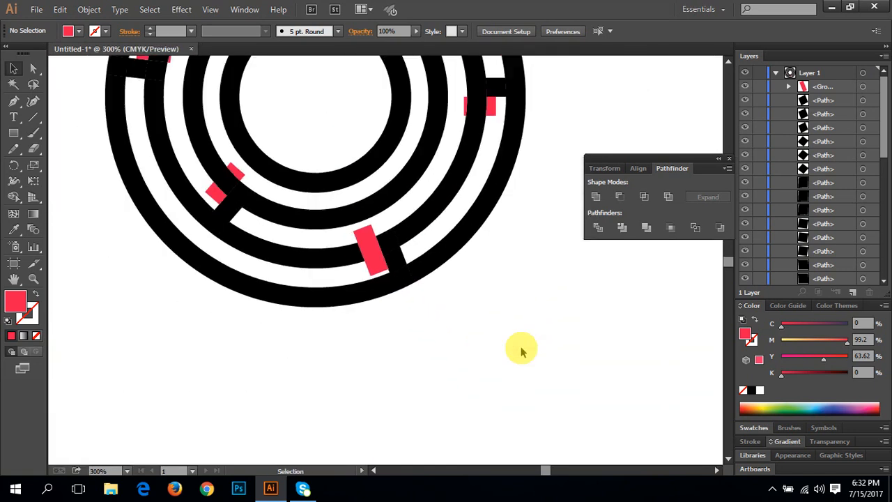
pyautogui.scroll(5, 378, 345)
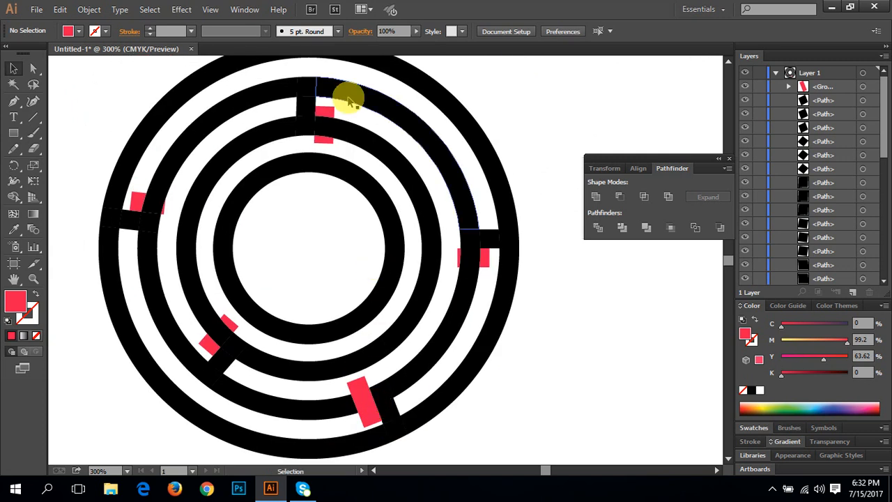
pyautogui.click(320, 114)
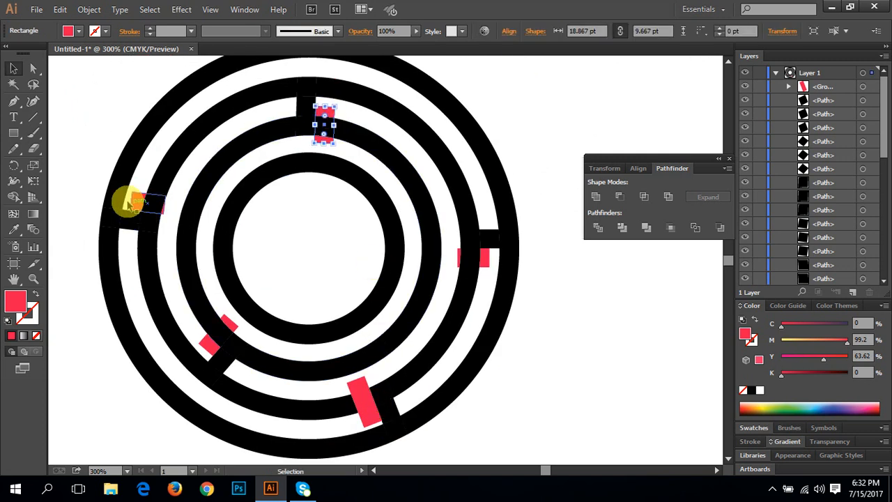
pyautogui.click(12, 84)
pyautogui.click(135, 202)
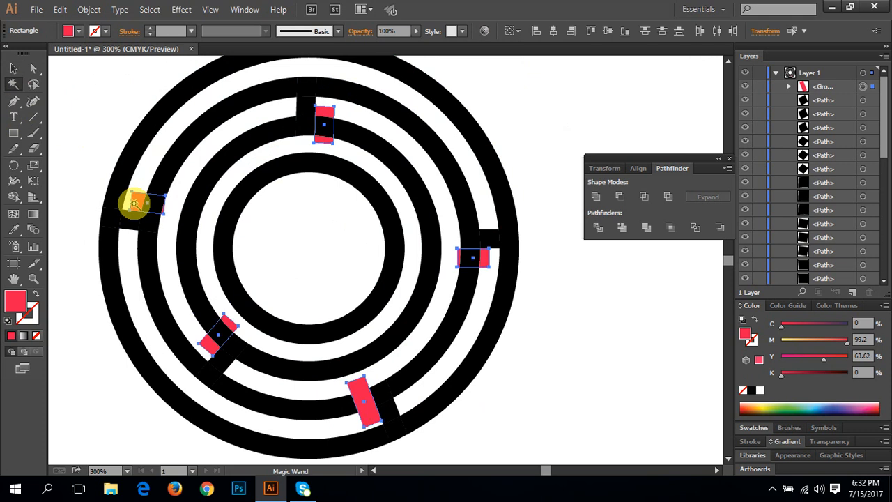
pyautogui.moveTo(385, 362); pyautogui.dragTo(395, 378)
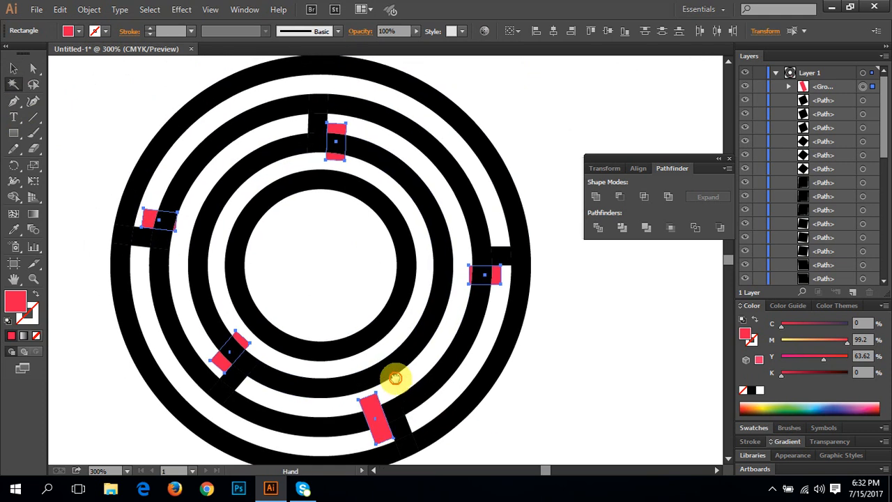
pyautogui.click(13, 69)
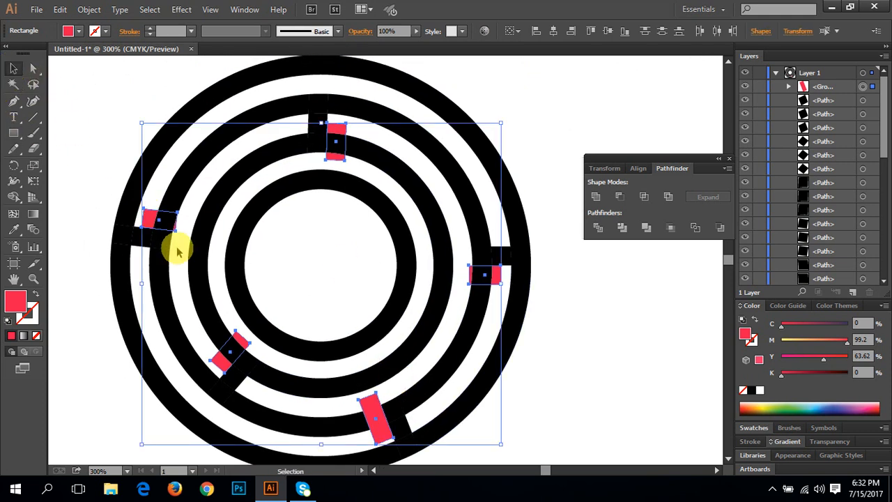
pyautogui.rightClick(144, 216)
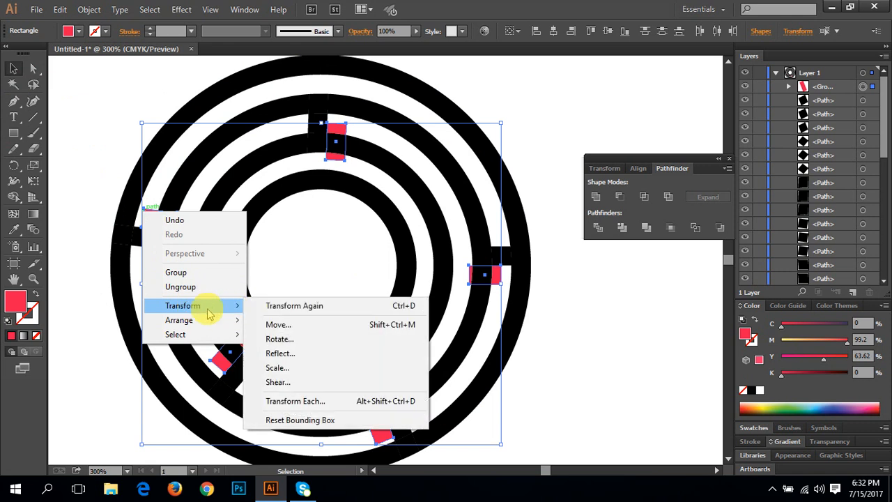
pyautogui.moveTo(245, 320)
pyautogui.click(275, 320)
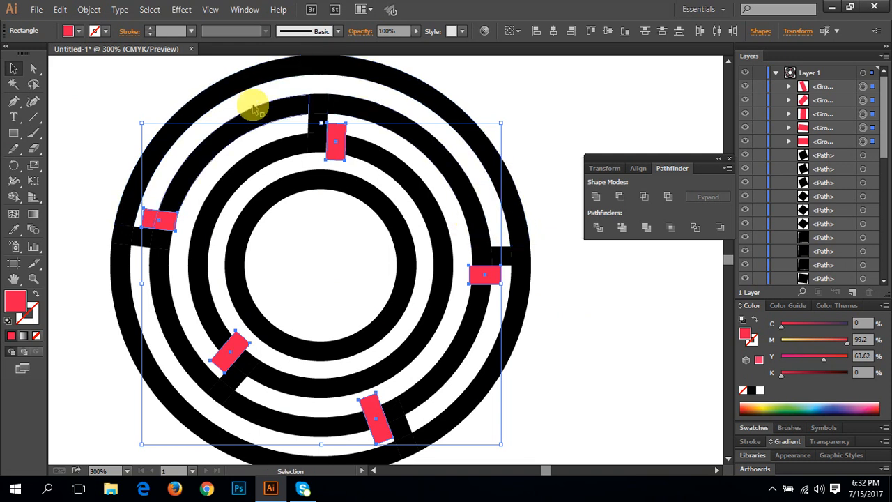
# - Try to subtract the red stripes from the black rings with Minus Front, and undo it
pyautogui.moveTo(90, 87); pyautogui.dragTo(591, 416)
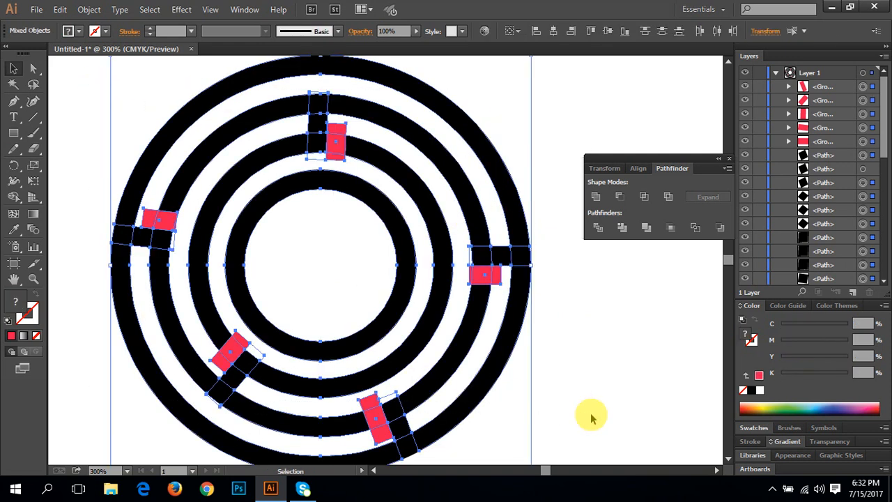
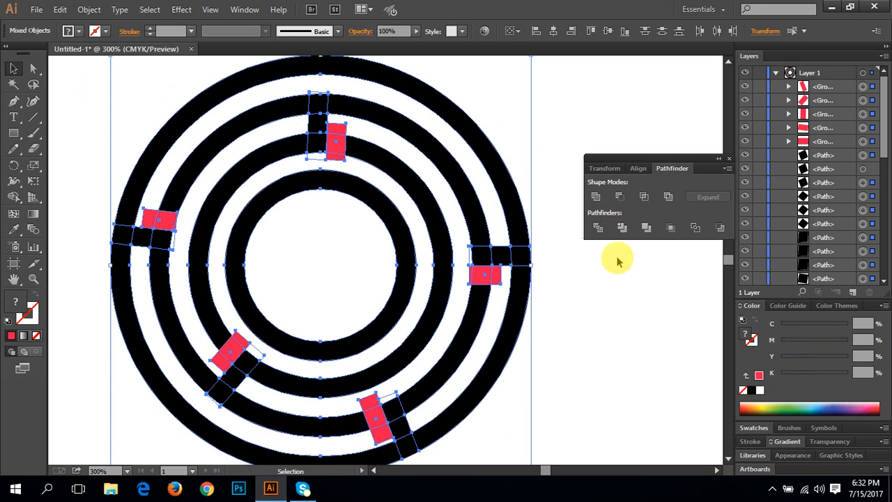
pyautogui.click(621, 197)
pyautogui.hotkey('ctrl', 'z')
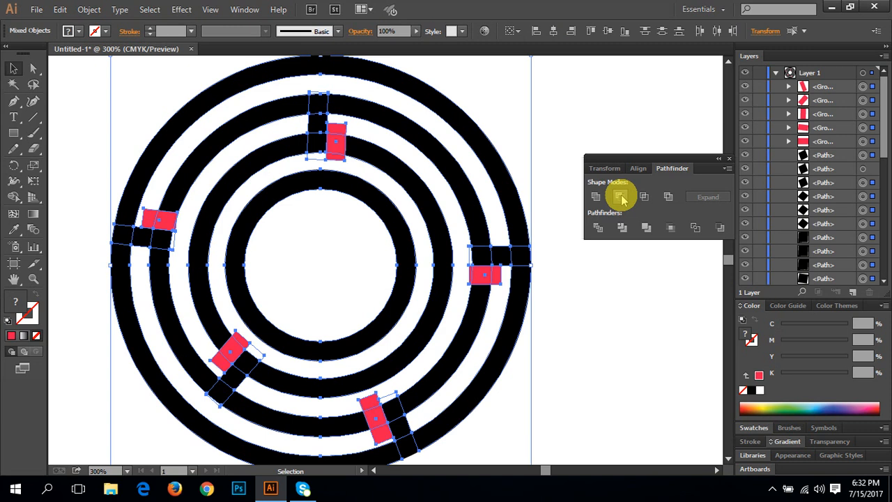
pyautogui.click(554, 128)
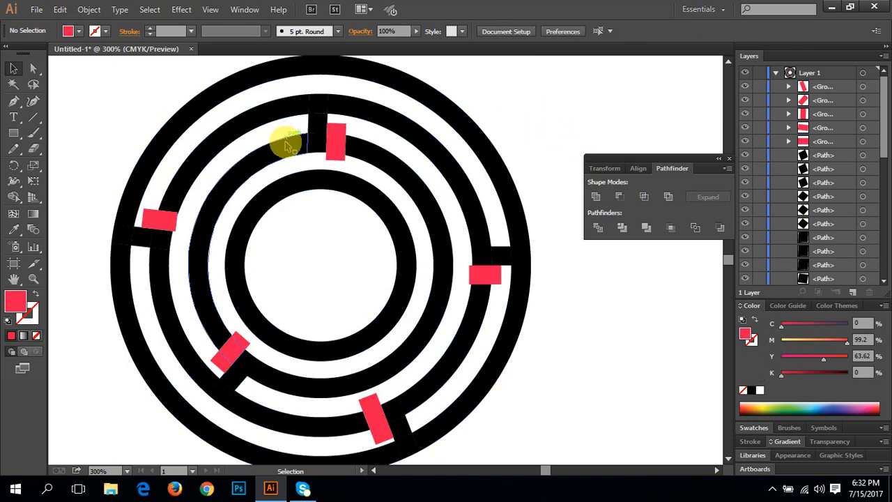
pyautogui.click(336, 146)
pyautogui.moveTo(360, 131); pyautogui.dragTo(338, 157)
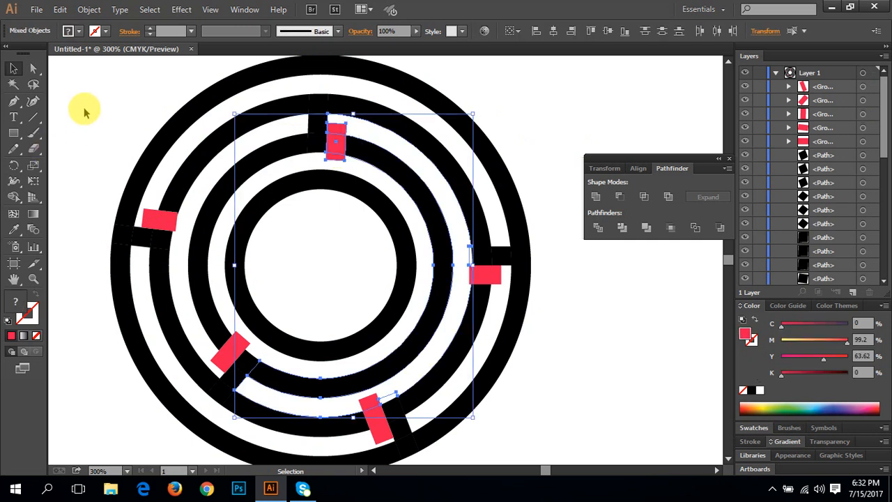
# - Select the rings together with the black and red stripes and apply the Trim pathfinder to them
pyautogui.moveTo(86, 103); pyautogui.dragTo(537, 433)
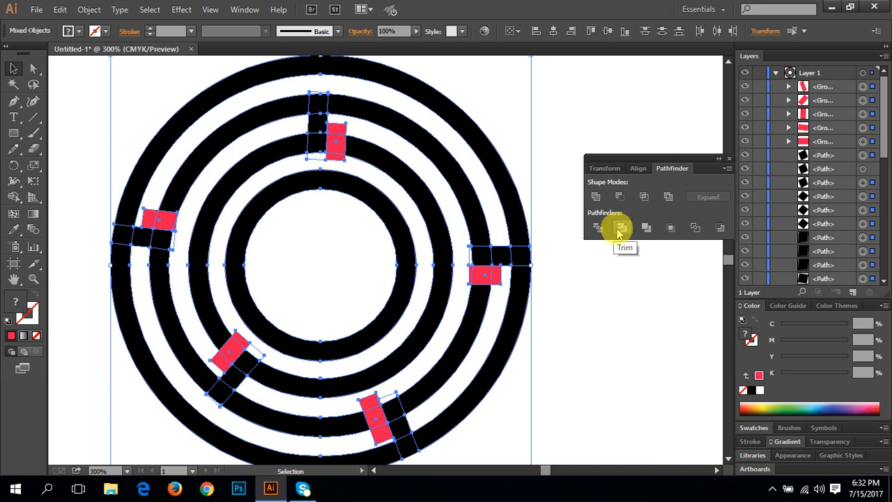
pyautogui.click(620, 230)
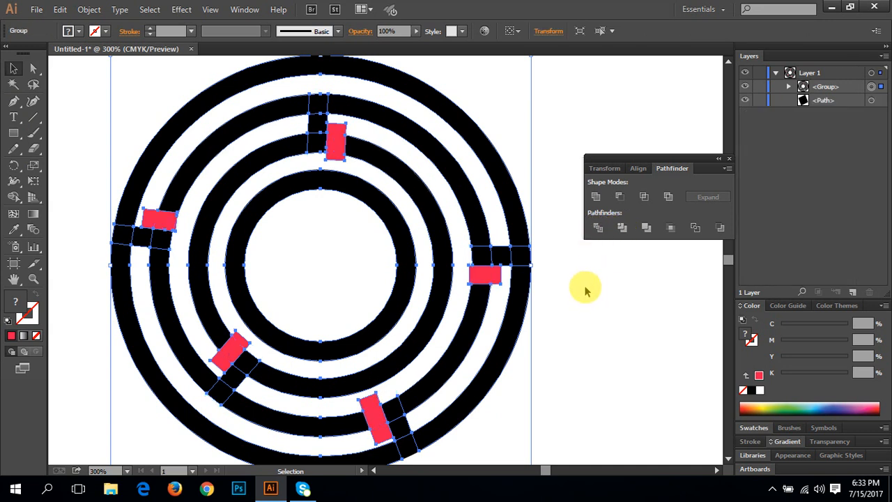
pyautogui.click(558, 290)
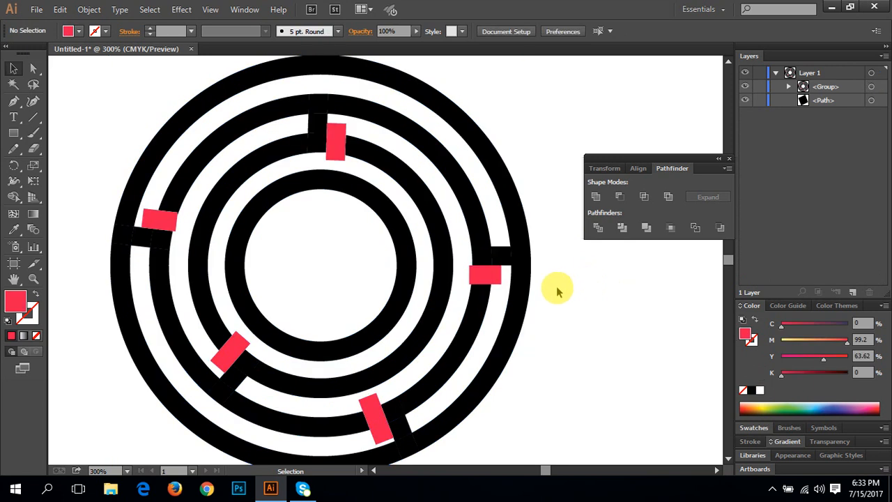
pyautogui.click(484, 285)
pyautogui.rightClick(486, 290)
pyautogui.click(509, 352)
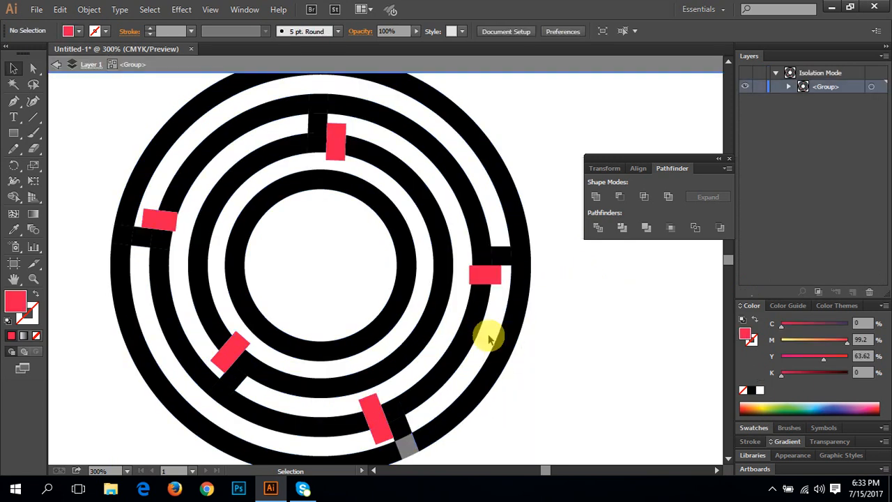
pyautogui.doubleClick(521, 333)
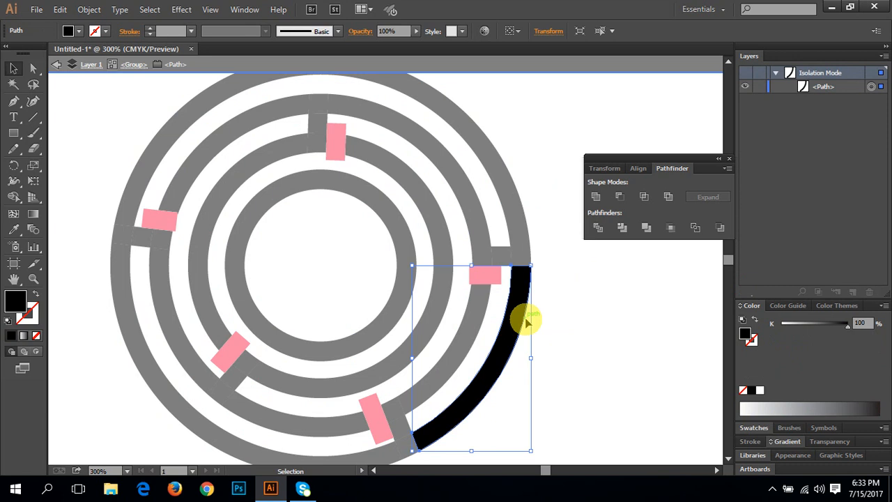
pyautogui.click(555, 318)
pyautogui.doubleClick(537, 315)
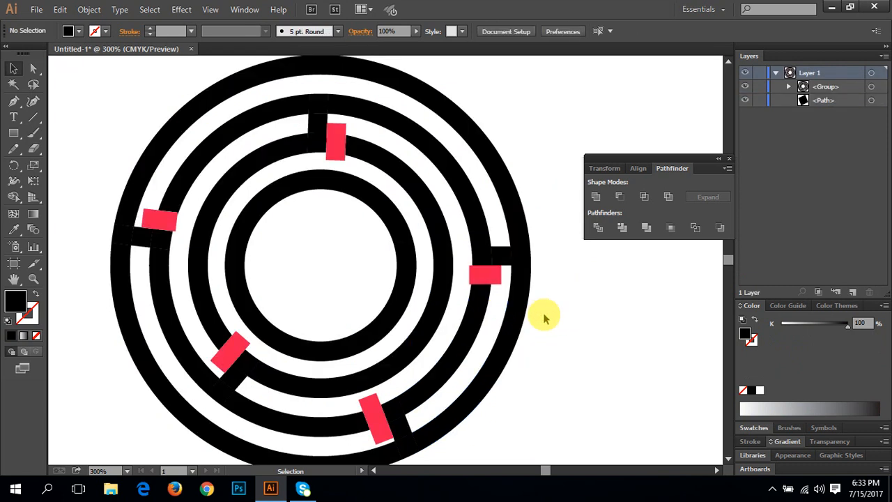
# - Ungroup the trimmed ring artwork into separate paths and clear the selection
pyautogui.click(466, 313)
pyautogui.rightClick(468, 315)
pyautogui.click(505, 390)
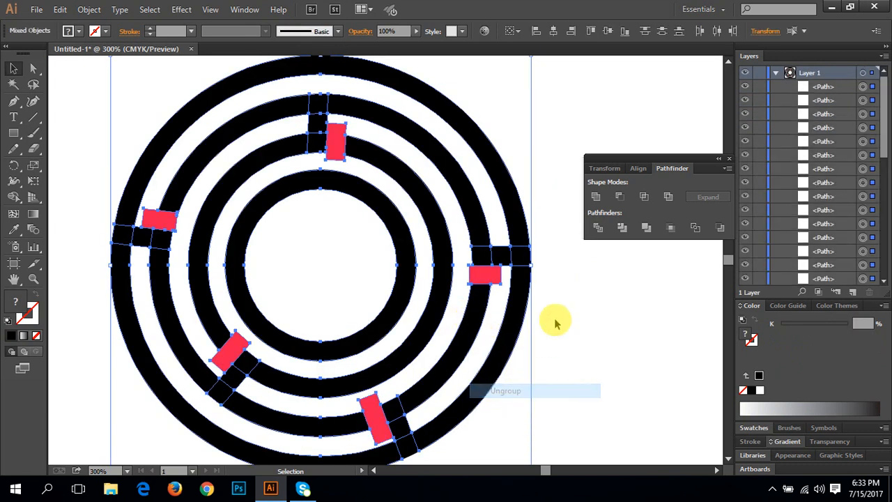
pyautogui.click(553, 319)
# - Delete the five red stripes one by one to leave gaps in the black rings
pyautogui.click(484, 277)
pyautogui.press('Delete')
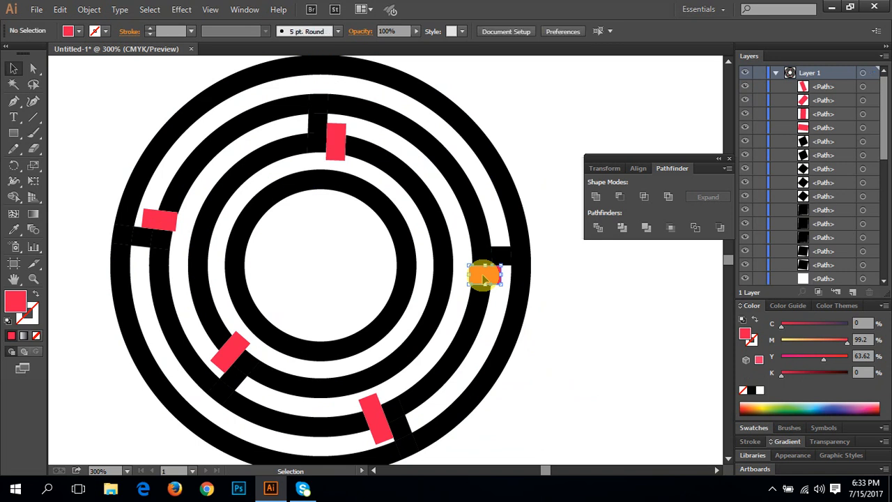
pyautogui.click(375, 427)
pyautogui.press('Delete')
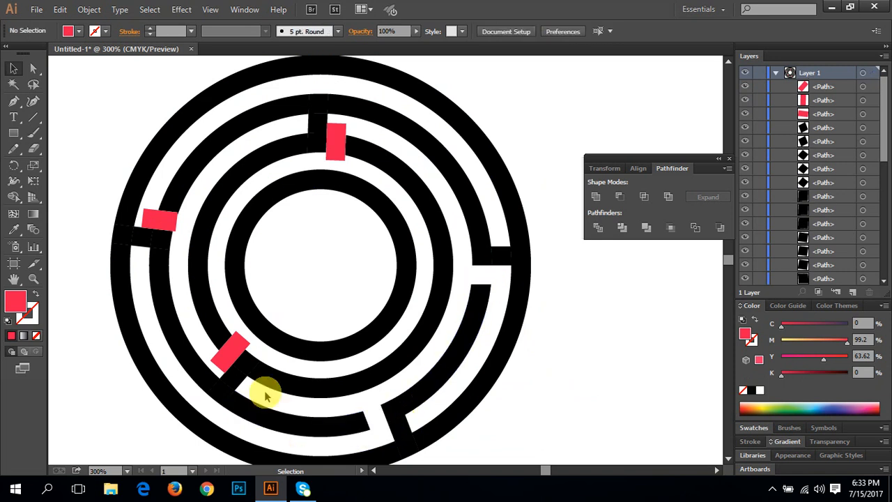
pyautogui.click(232, 346)
pyautogui.press('Delete')
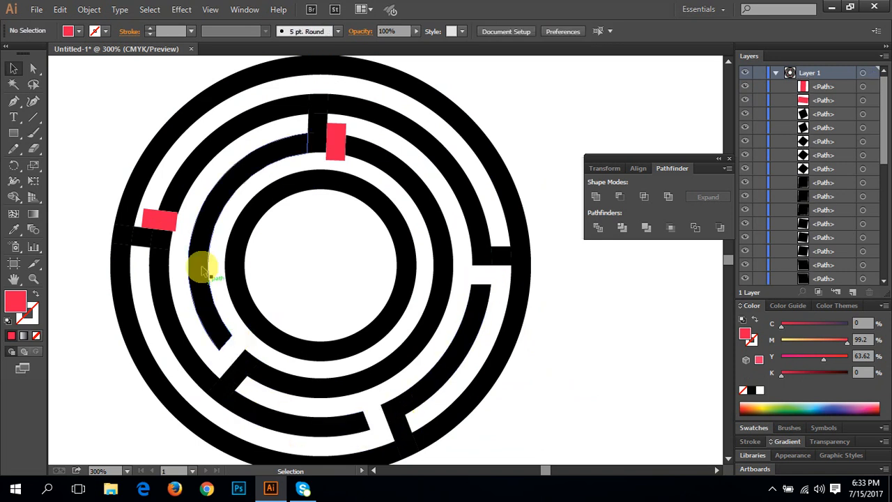
pyautogui.click(161, 218)
pyautogui.press('Delete')
pyautogui.click(335, 144)
pyautogui.press('Delete')
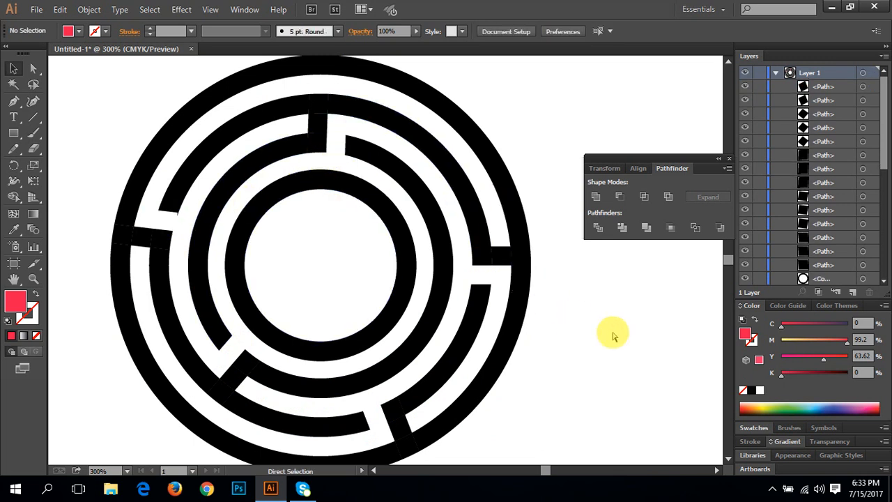
# - Select all the pieces of the circular maze and group them into one object
pyautogui.hotkey('ctrl', '-')
pyautogui.hotkey('ctrl', '-')
pyautogui.click(405, 273)
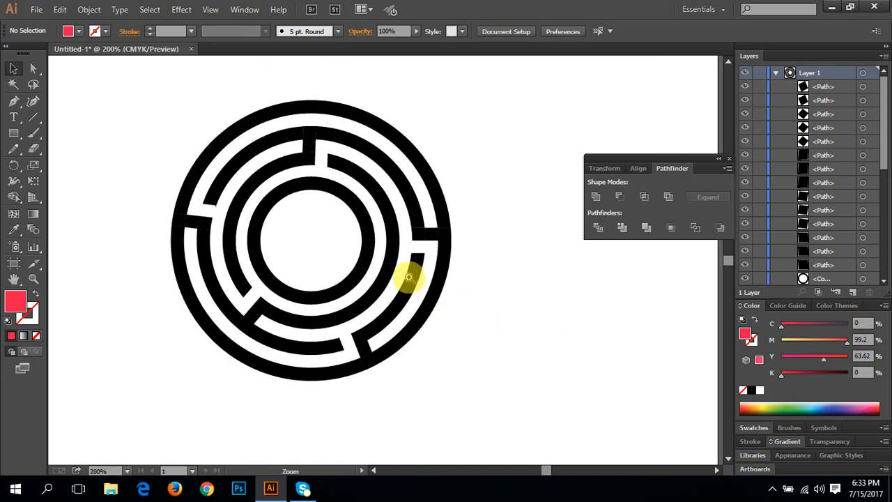
pyautogui.moveTo(393, 297); pyautogui.dragTo(397, 294)
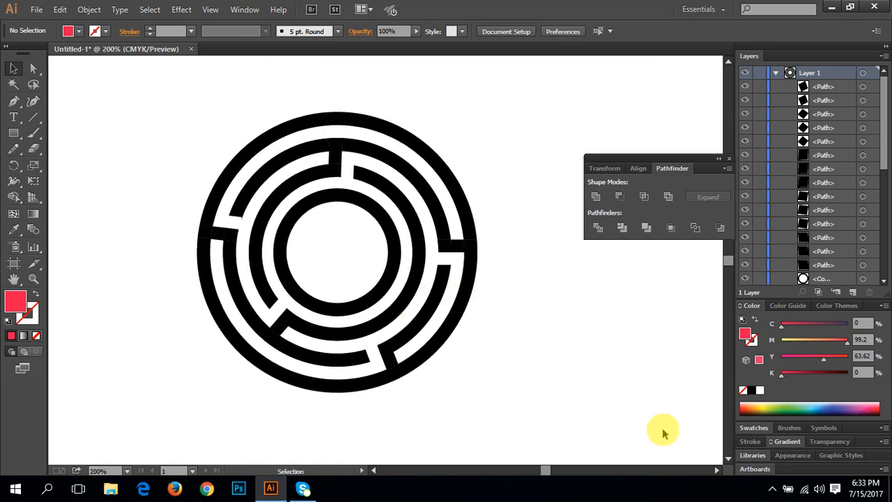
pyautogui.press('space')
pyautogui.moveTo(416, 282); pyautogui.dragTo(435, 291)
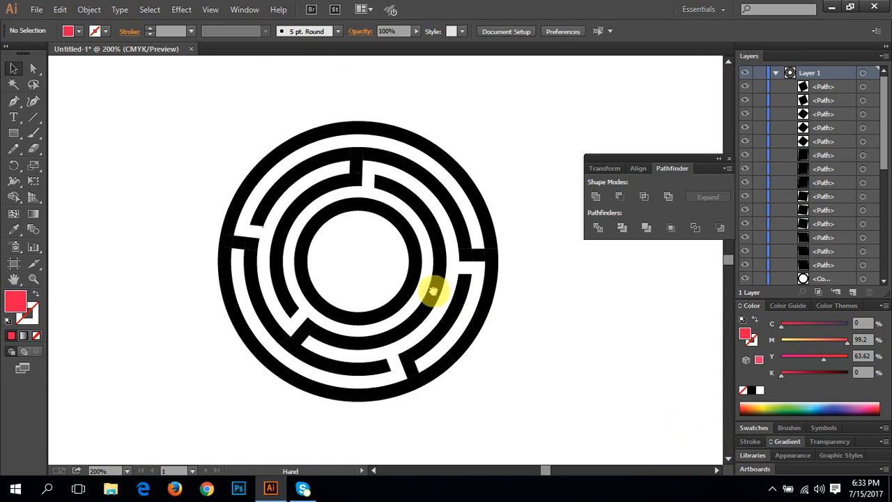
pyautogui.moveTo(207, 167); pyautogui.dragTo(98, 154)
pyautogui.moveTo(164, 170); pyautogui.dragTo(153, 193)
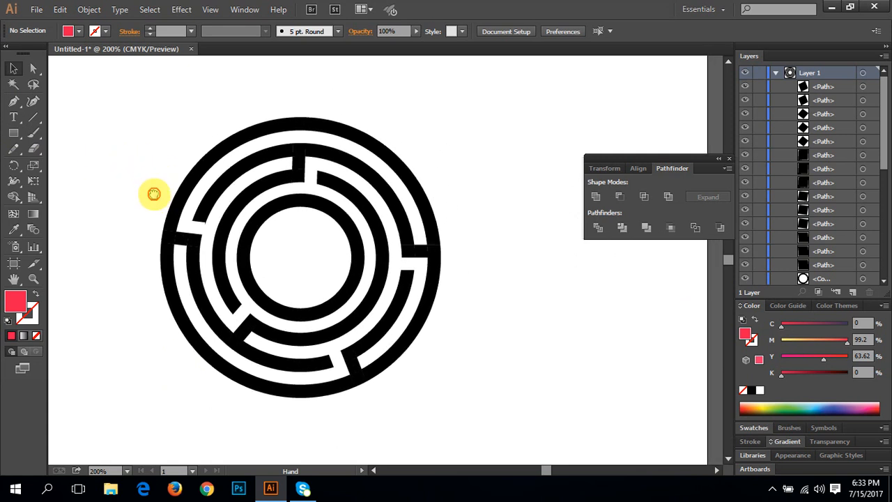
pyautogui.moveTo(125, 101); pyautogui.dragTo(462, 374)
pyautogui.rightClick(380, 310)
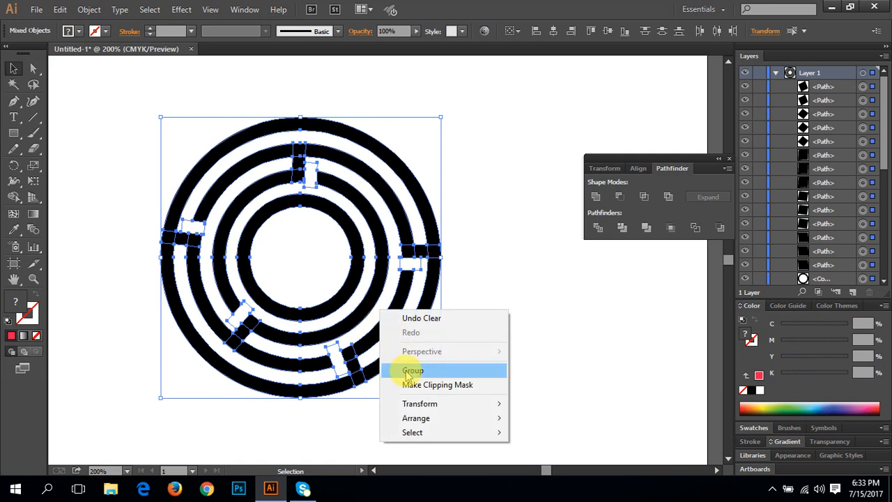
pyautogui.click(411, 370)
# - Try to merge the maze group with the Unite shape mode, then undo it and clear the selection
pyautogui.click(472, 370)
pyautogui.moveTo(472, 370); pyautogui.dragTo(120, 104)
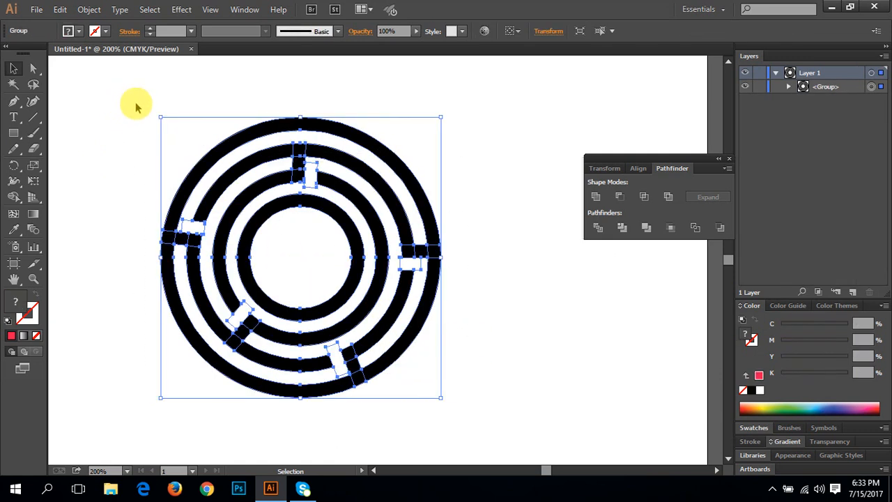
pyautogui.click(595, 198)
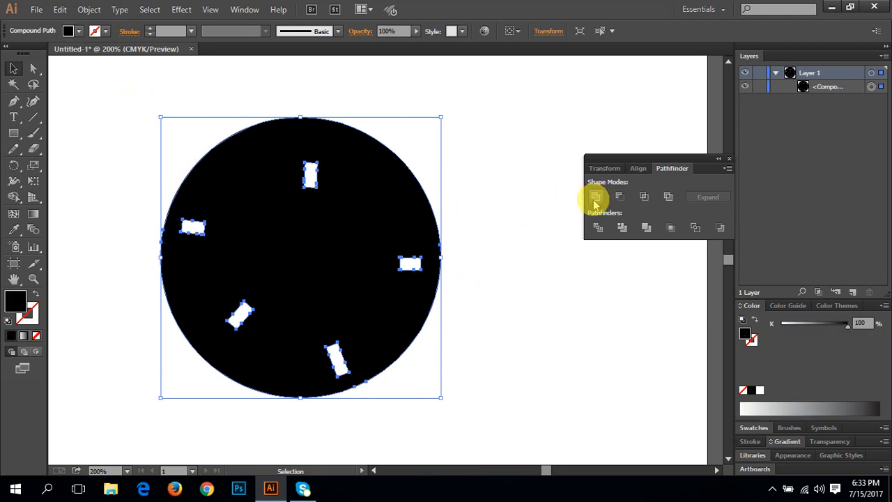
pyautogui.press('a')
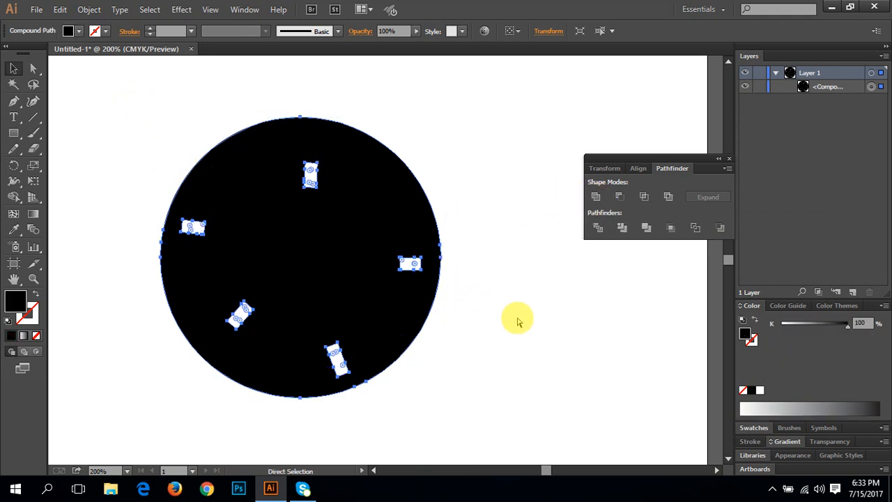
pyautogui.hotkey('ctrl', 'z')
pyautogui.click(520, 302)
pyautogui.moveTo(196, 308); pyautogui.dragTo(545, 335)
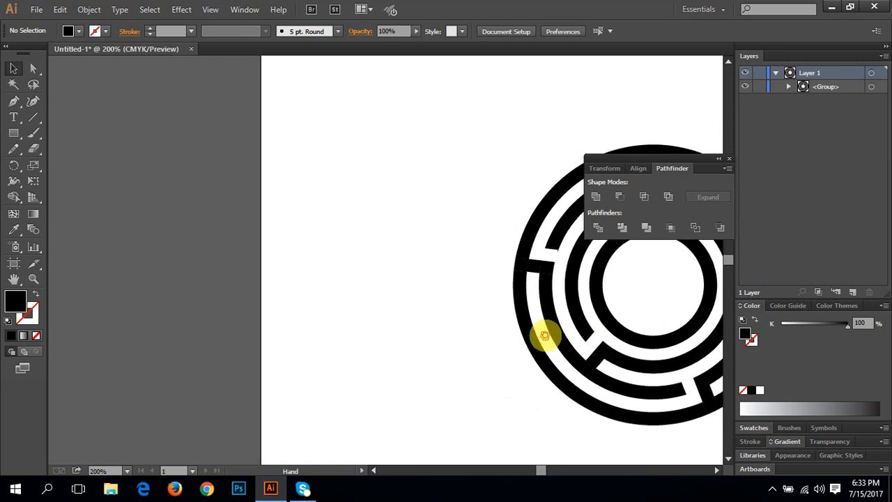
pyautogui.moveTo(398, 116); pyautogui.dragTo(333, 272)
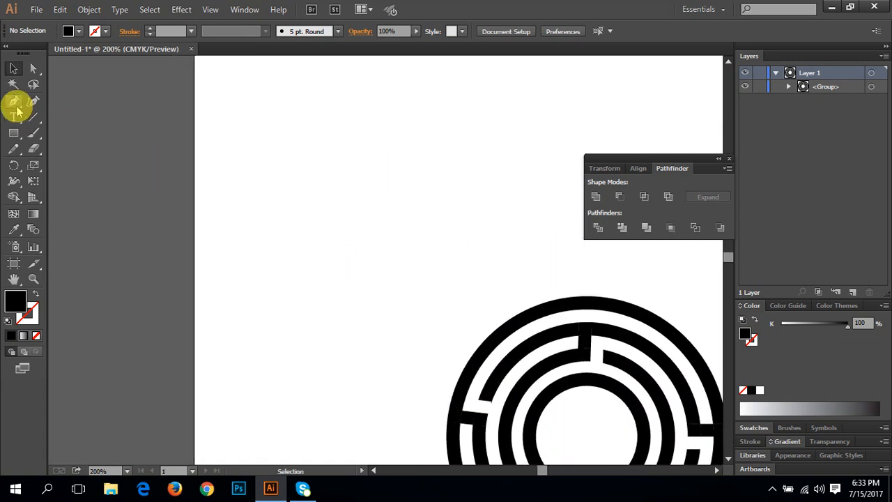
pyautogui.click(13, 85)
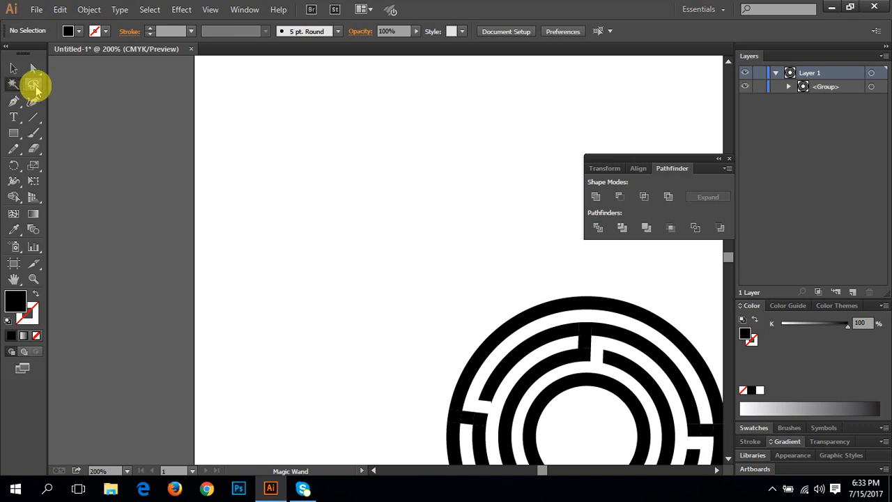
pyautogui.click(34, 85)
pyautogui.click(13, 103)
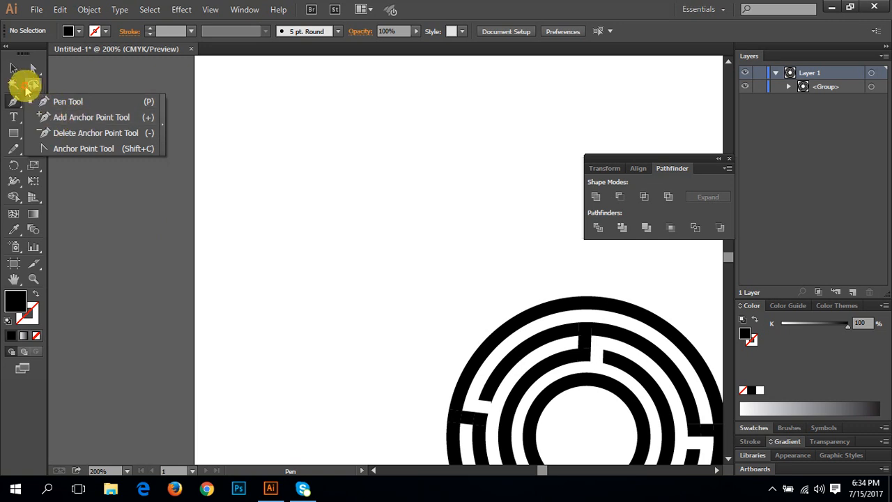
pyautogui.click(24, 111)
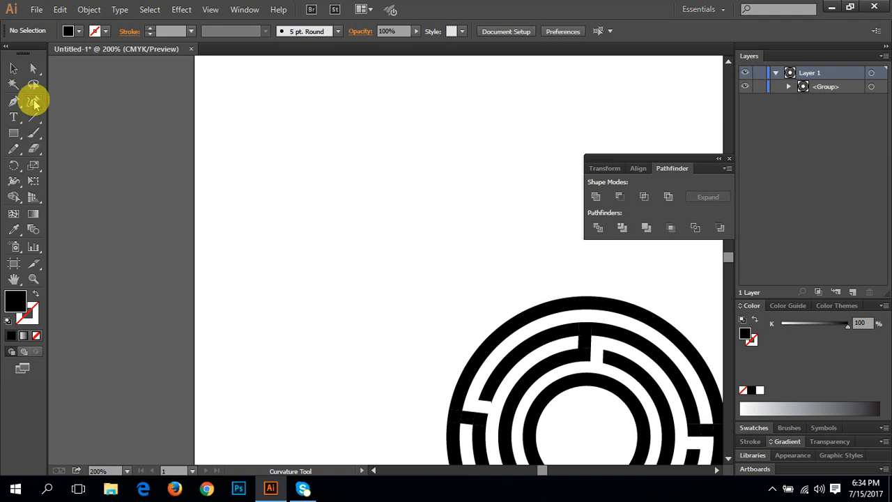
# - Draw a closed, rounded black shape through four anchor points with the Curvature tool in the empty area above the maze
pyautogui.click(274, 158)
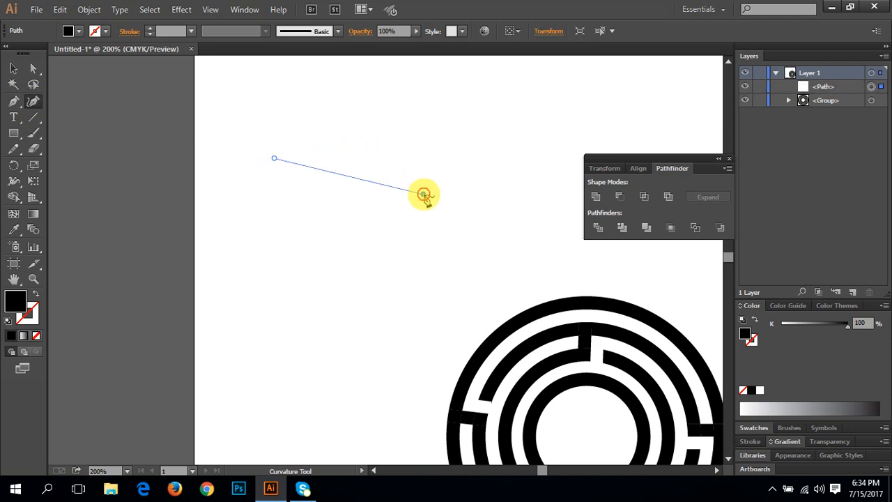
pyautogui.click(423, 194)
pyautogui.click(468, 80)
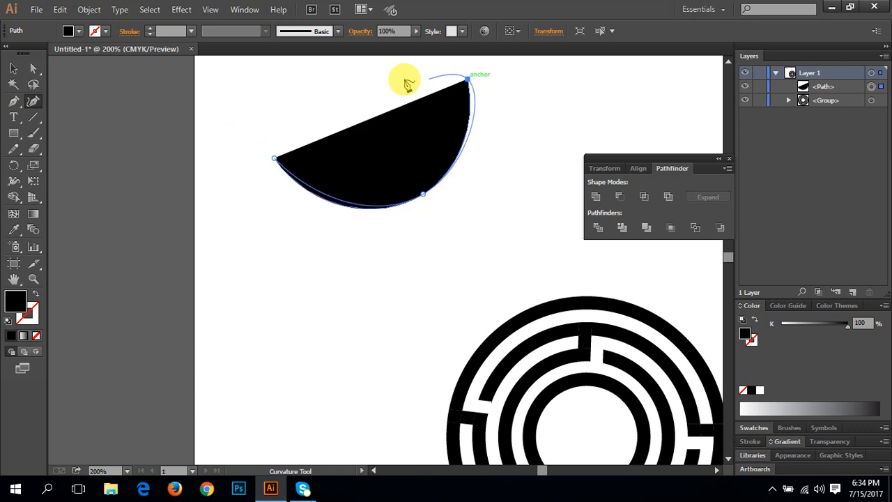
pyautogui.scroll(3, 334, 125)
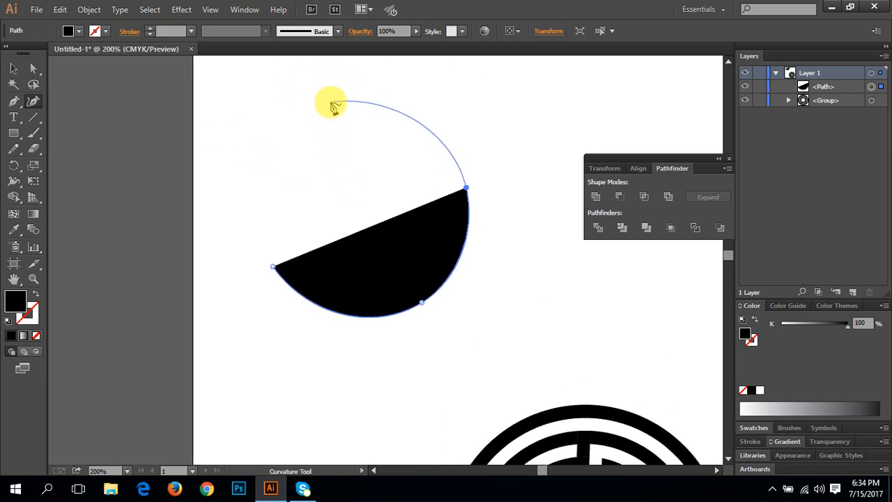
pyautogui.click(331, 103)
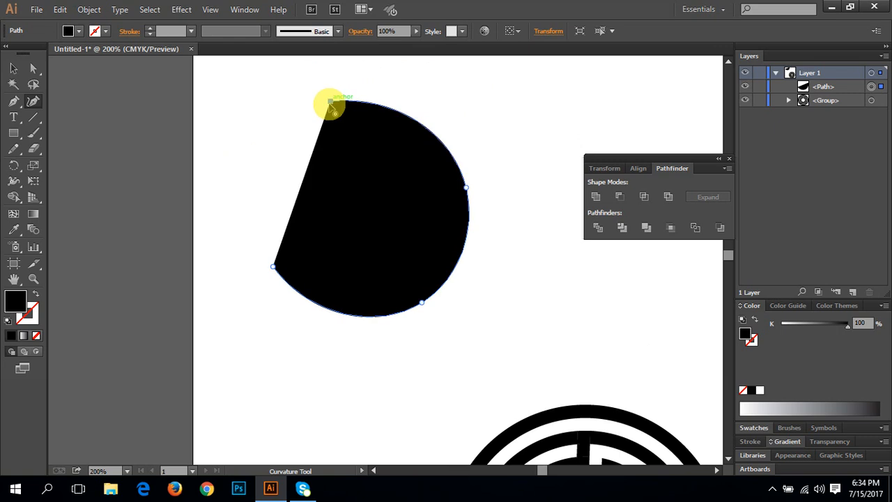
pyautogui.click(273, 267)
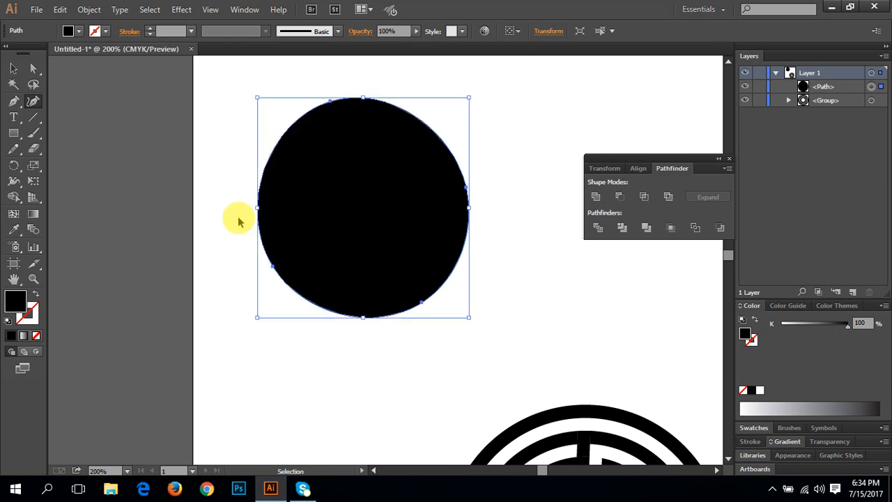
# - Undo the rounded curvature shape point by point until it is completely removed
pyautogui.hotkey('ctrl', 'z')
pyautogui.hotkey('ctrl', 'z')
pyautogui.hotkey('ctrl', 'z')
pyautogui.hotkey('ctrl', 'z')
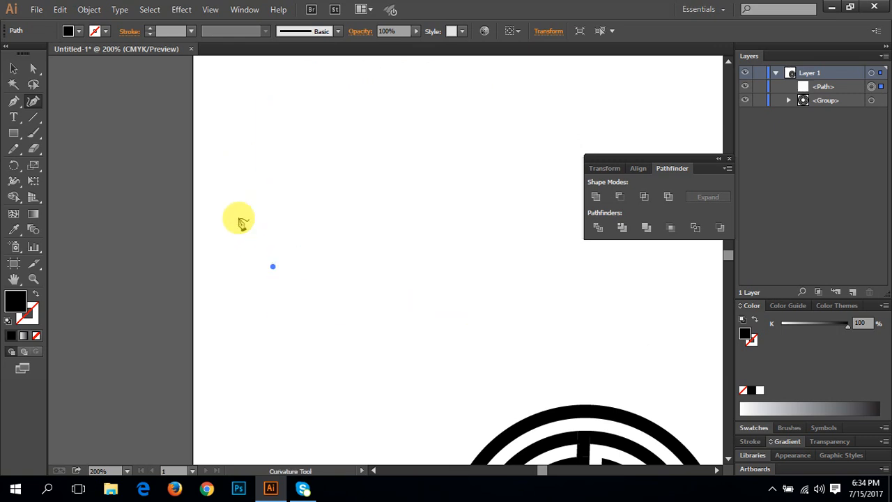
pyautogui.hotkey('ctrl', 'z')
# - Add the point text "FUTURE IT PARK" in the empty artboard area above the maze with the Type tool
pyautogui.moveTo(122, 168); pyautogui.dragTo(98, 154)
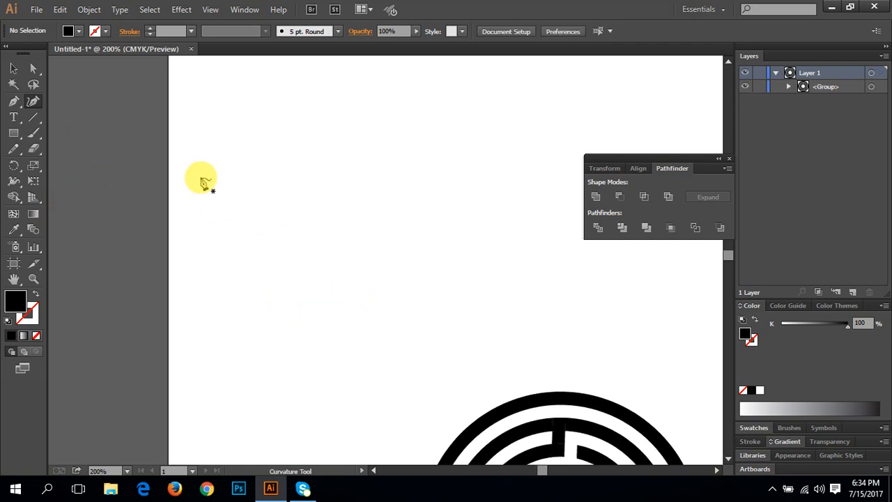
pyautogui.click(17, 121)
pyautogui.moveTo(16, 121); pyautogui.dragTo(73, 120)
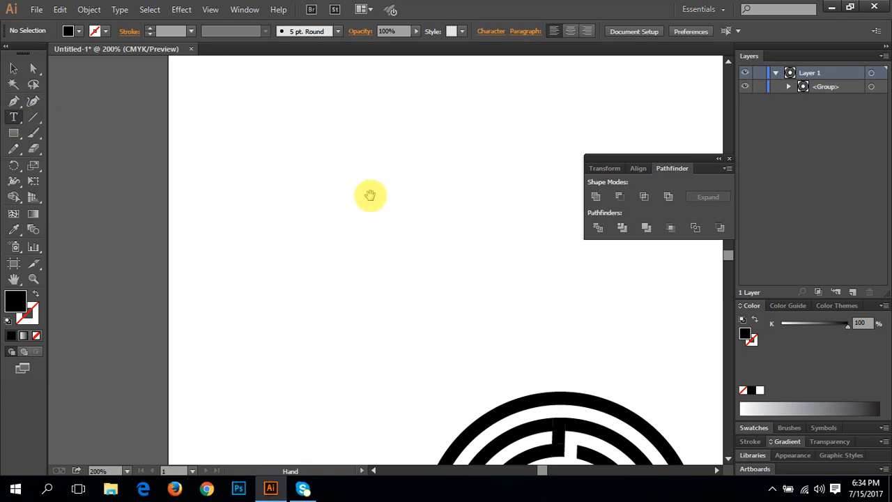
pyautogui.moveTo(370, 195); pyautogui.dragTo(248, 241)
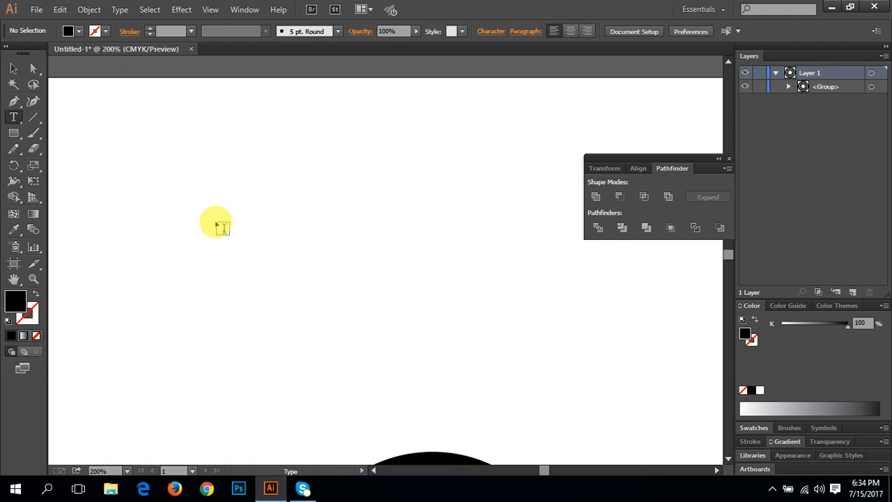
pyautogui.click(171, 197)
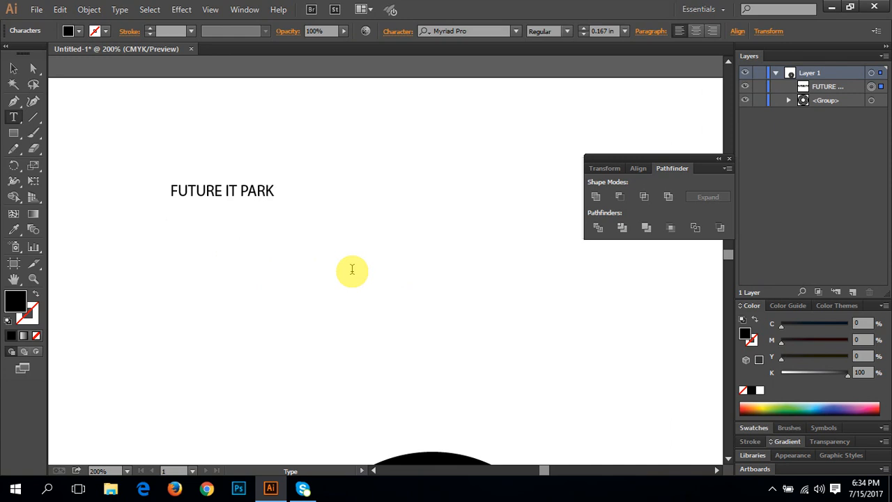
# - Scale the "FUTURE IT PARK" text up to a font size of about 0.664 in
pyautogui.click(13, 68)
pyautogui.moveTo(275, 200); pyautogui.dragTo(383, 273)
pyautogui.press('space')
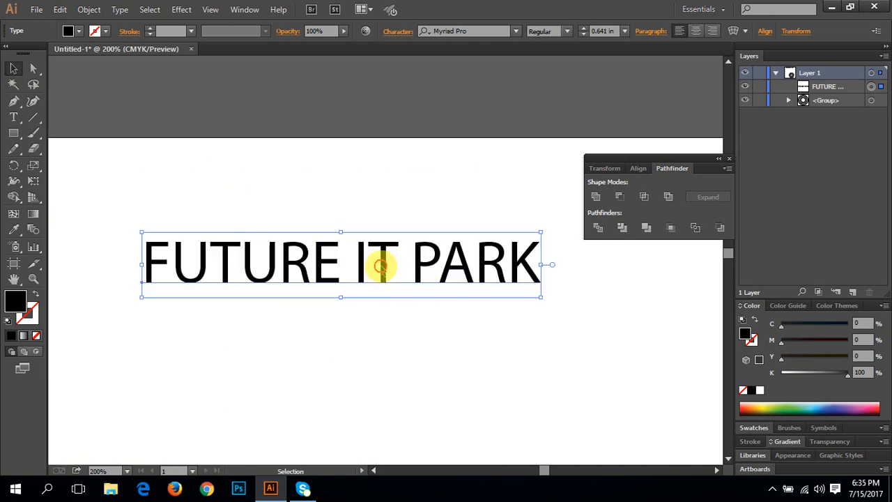
pyautogui.moveTo(380, 263); pyautogui.dragTo(381, 266)
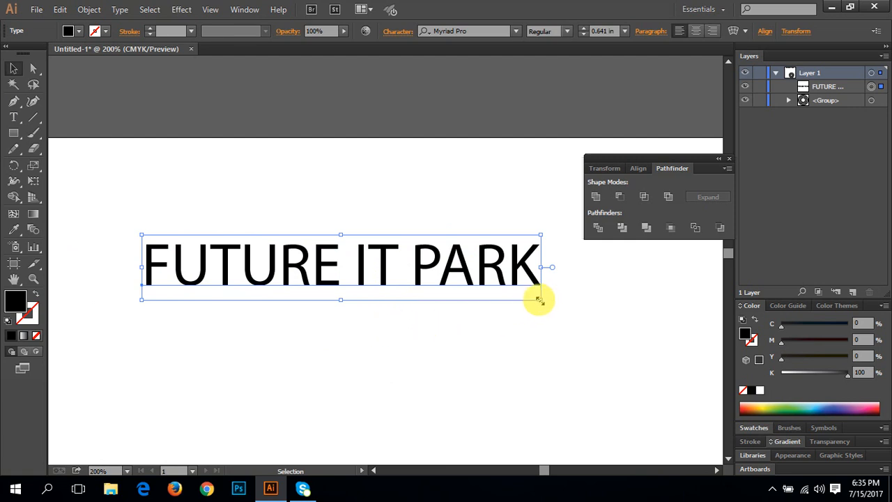
pyautogui.moveTo(540, 299); pyautogui.dragTo(553, 349)
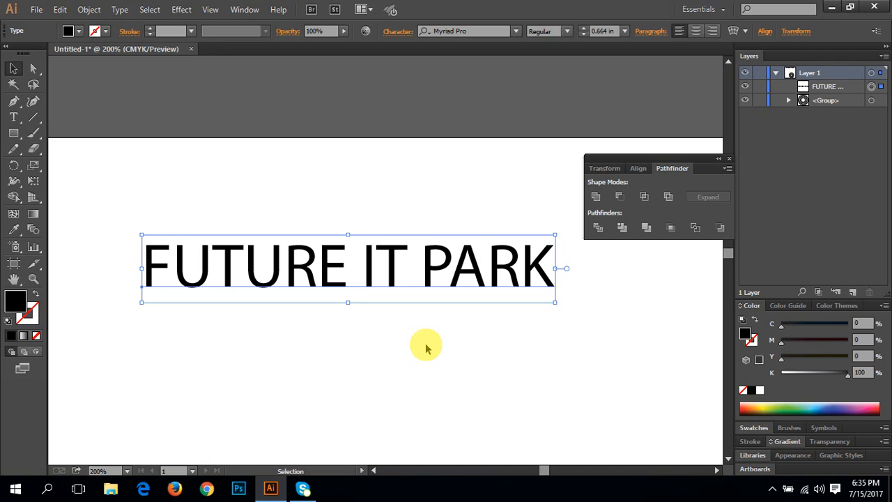
pyautogui.click(773, 490)
pyautogui.rightClick(733, 461)
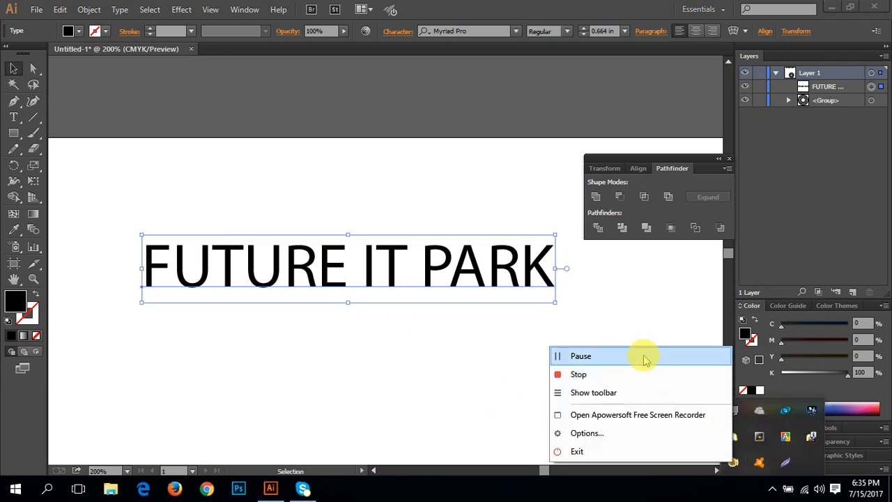
pyautogui.click(580, 356)
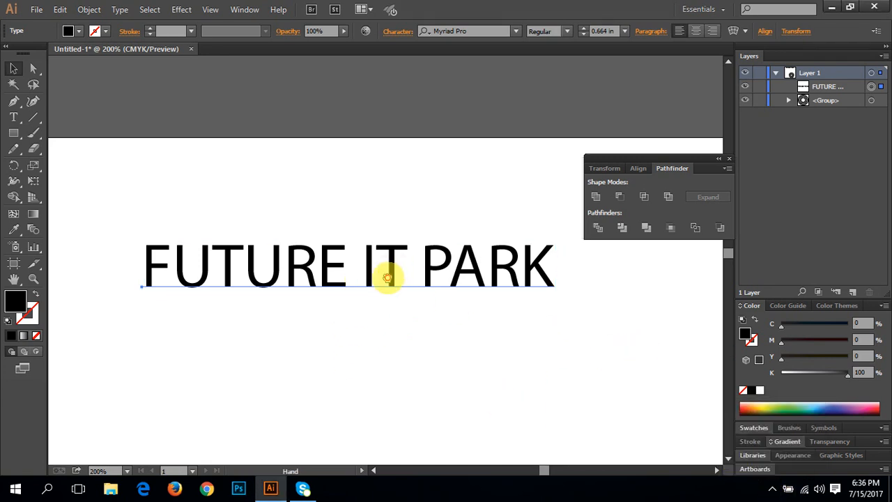
# - Open the "FUTURE IT PARK" text for editing and select the word IT, the letters URE and the letter E in turn
pyautogui.moveTo(388, 274); pyautogui.dragTo(437, 342)
pyautogui.hotkey('ctrl', '+')
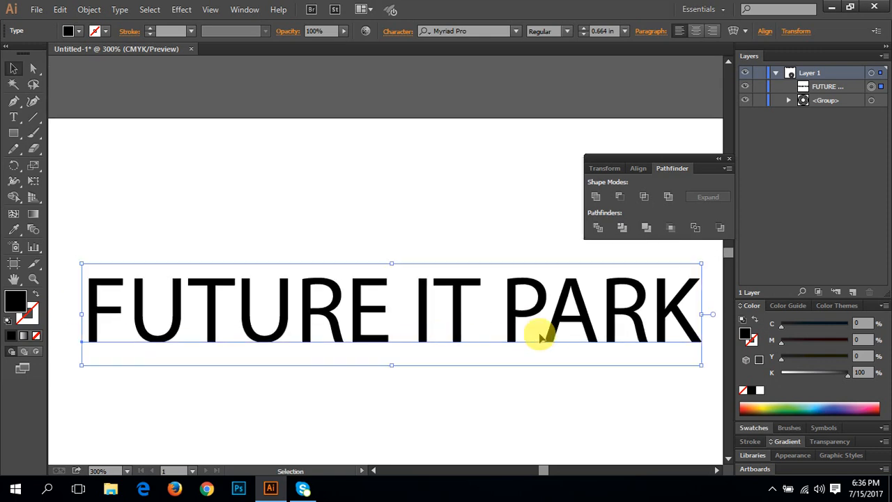
pyautogui.click(499, 417)
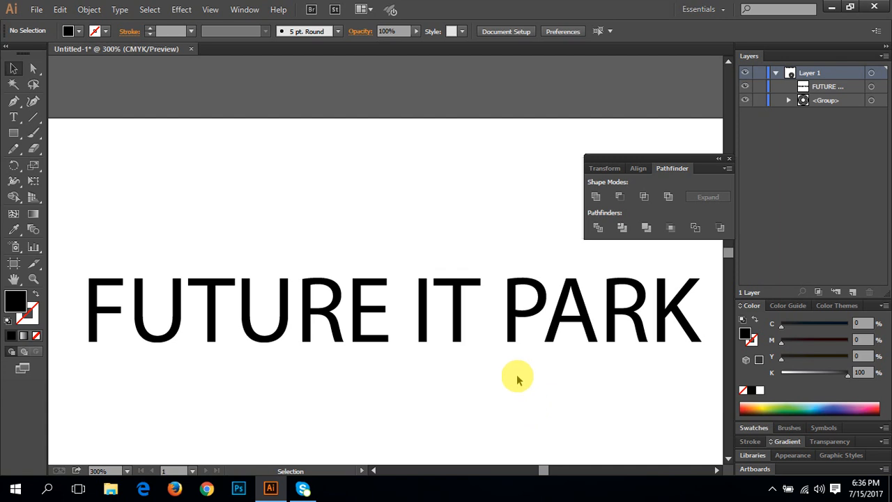
pyautogui.click(397, 312)
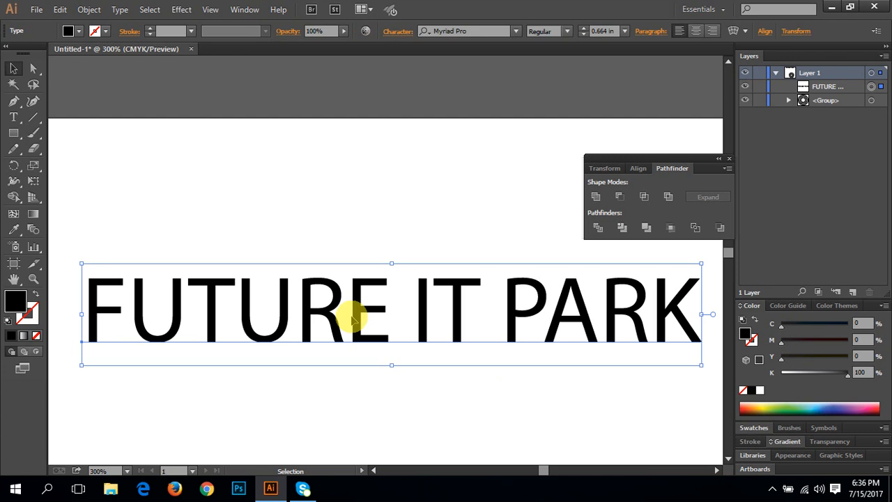
pyautogui.doubleClick(368, 308)
pyautogui.hotkey('ctrl', 'a')
pyautogui.moveTo(408, 303); pyautogui.dragTo(461, 305)
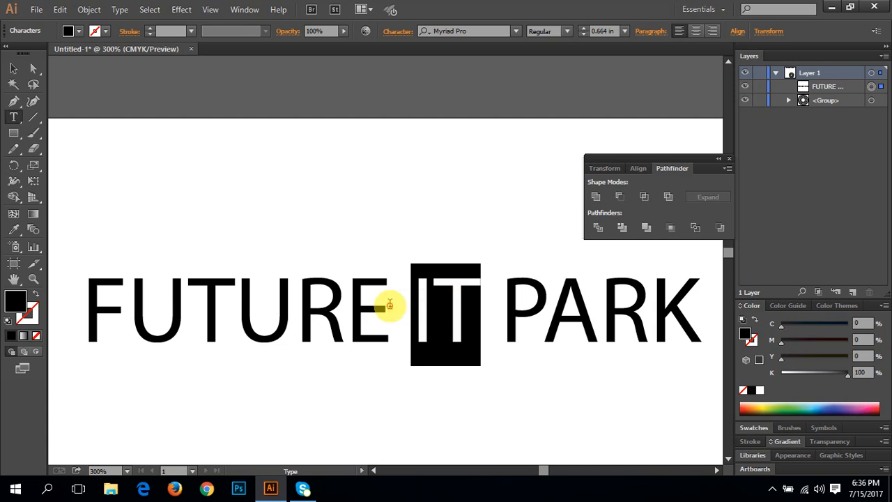
pyautogui.moveTo(390, 303); pyautogui.dragTo(257, 304)
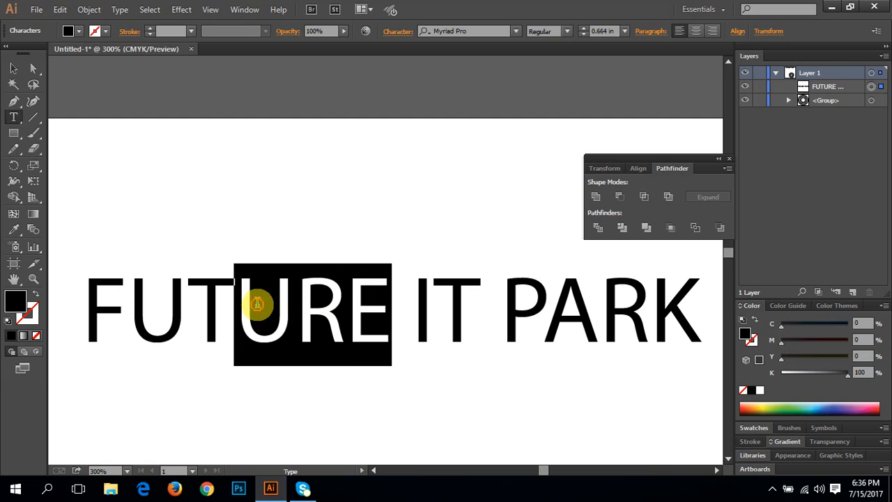
pyautogui.click(315, 303)
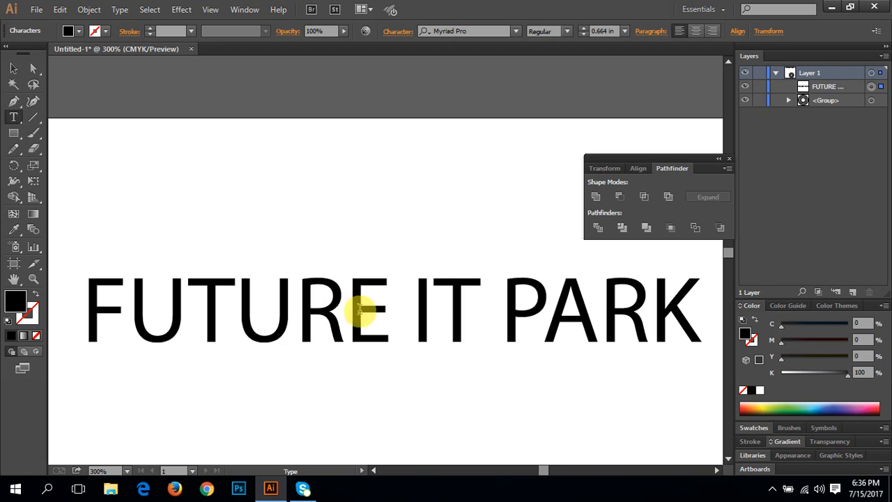
pyautogui.moveTo(374, 308); pyautogui.dragTo(338, 302)
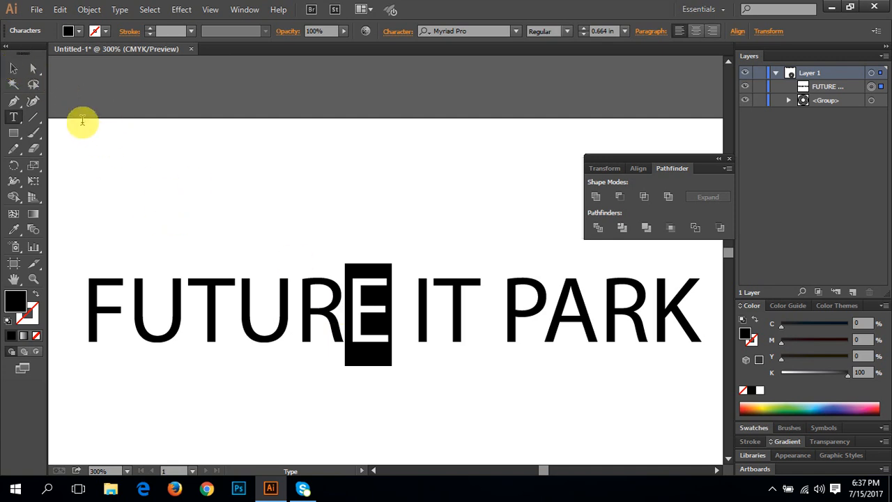
# - Select the "FUTURE IT PARK" text as an object and shift it slightly to the left
pyautogui.click(14, 68)
pyautogui.click(271, 240)
pyautogui.moveTo(282, 301)
pyautogui.mouseDown()
pyautogui.moveTo(278, 269)
pyautogui.moveTo(253, 294)
pyautogui.moveTo(276, 301)
pyautogui.mouseUp()
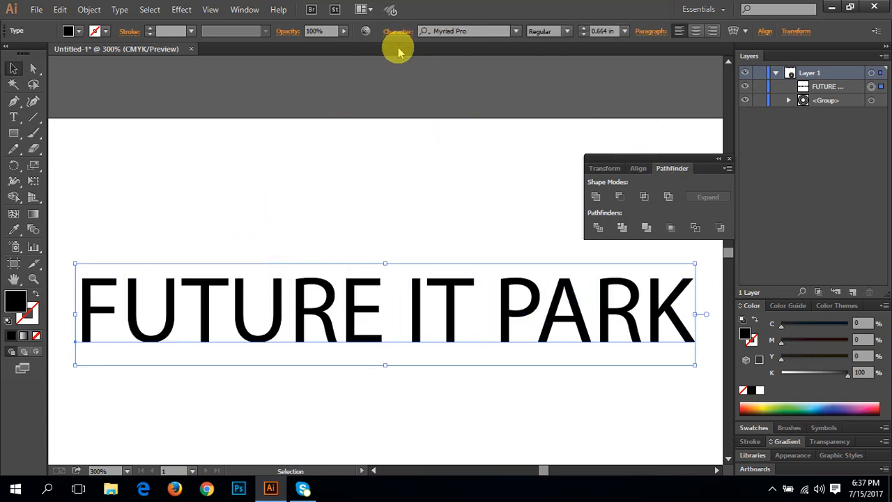
# - Show the Character panel and close the floating Pathfinder panel group that overlaps it
pyautogui.click(240, 10)
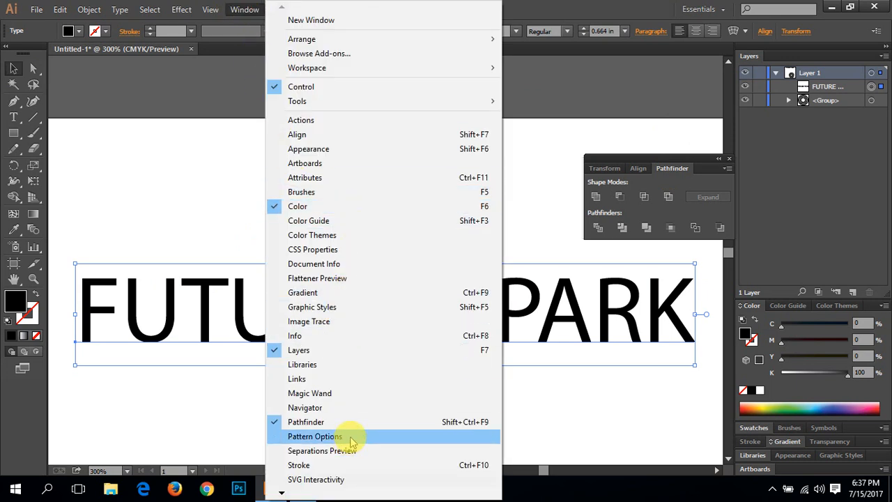
pyautogui.moveTo(281, 492)
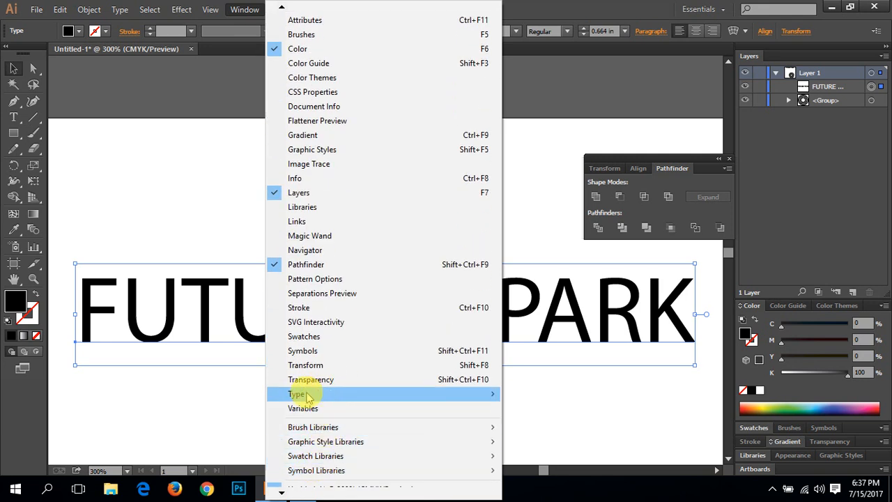
pyautogui.moveTo(338, 395)
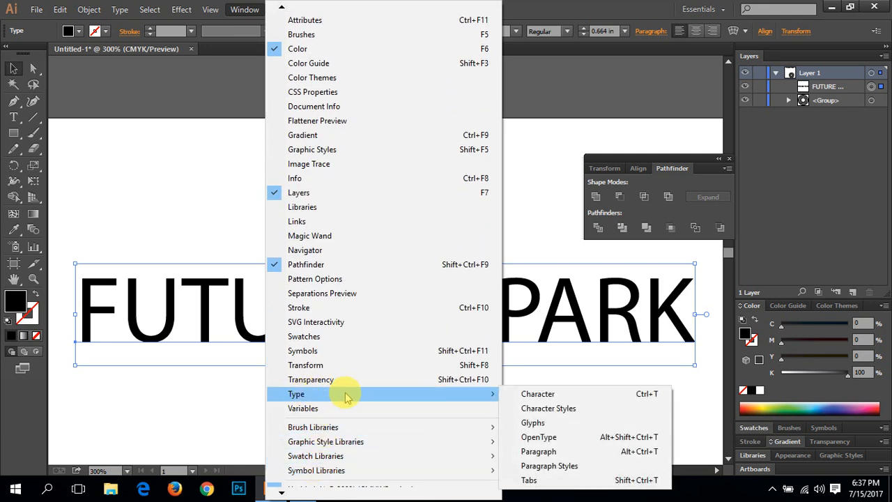
pyautogui.click(557, 398)
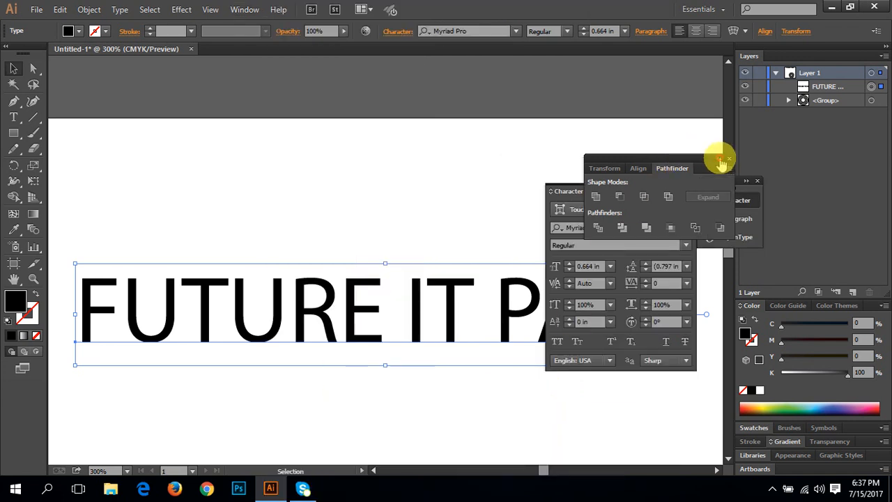
pyautogui.click(719, 159)
pyautogui.click(647, 160)
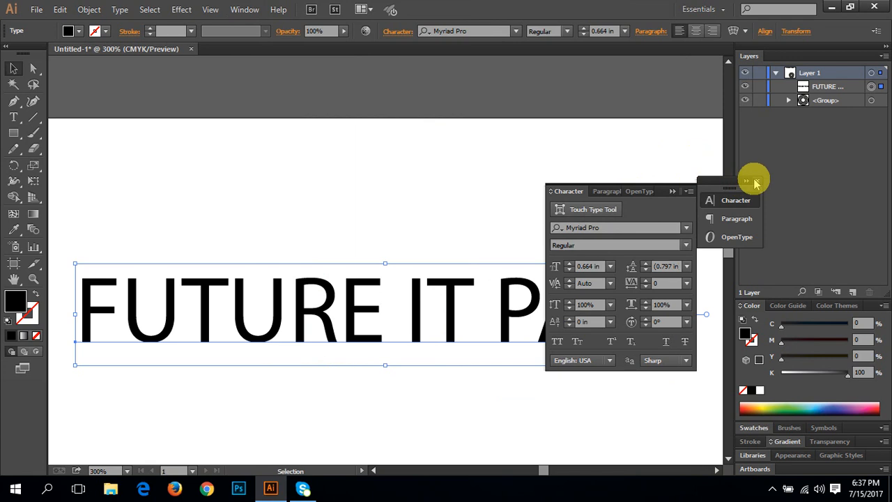
# - Close and reopen the floating Character panel group, and dock the Character panel directly above the Color panel
pyautogui.click(757, 180)
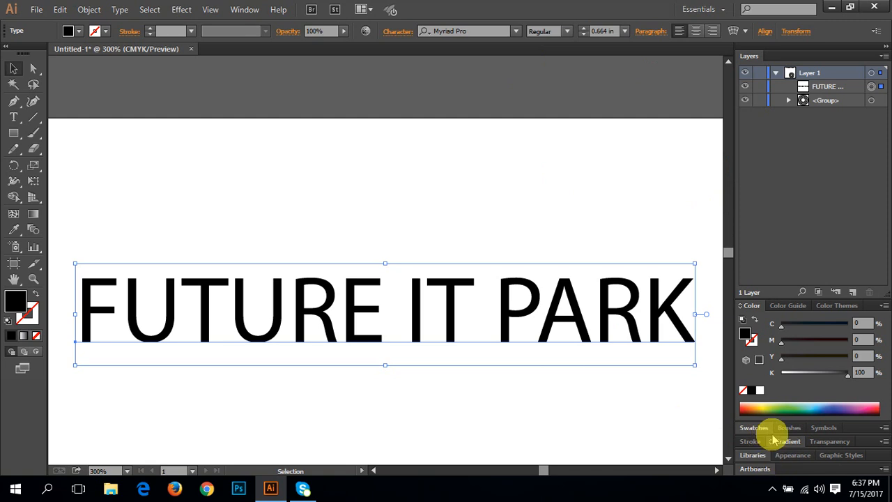
pyautogui.click(245, 9)
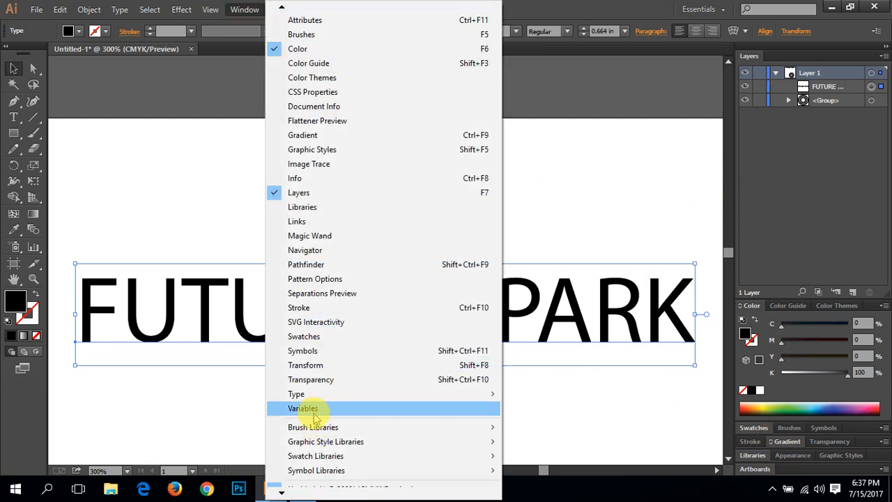
pyautogui.moveTo(418, 395)
pyautogui.click(537, 394)
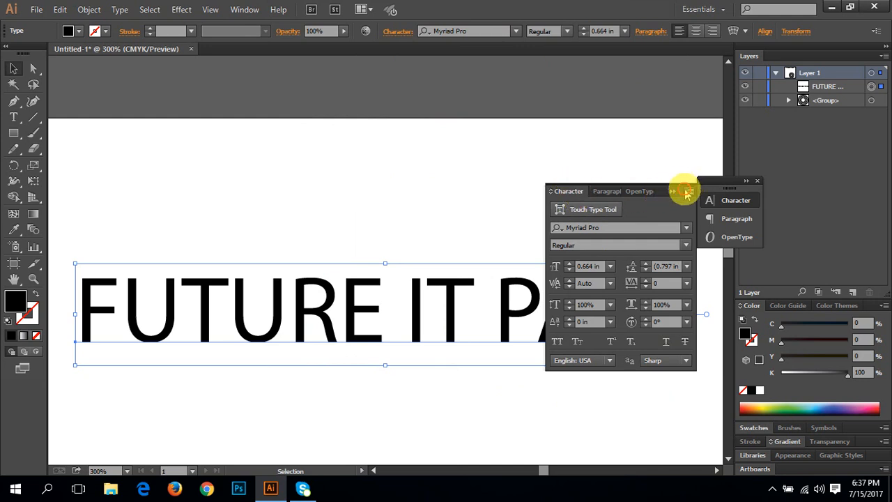
pyautogui.moveTo(558, 195); pyautogui.dragTo(757, 298)
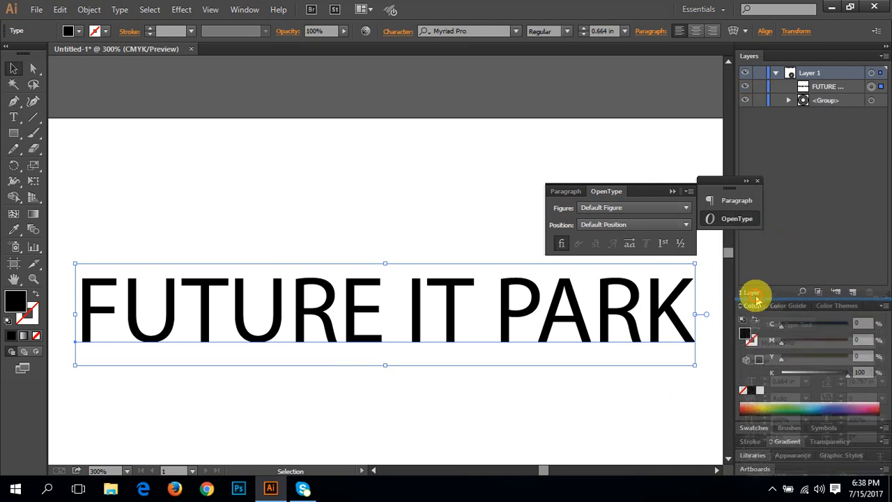
pyautogui.moveTo(757, 299); pyautogui.dragTo(758, 301)
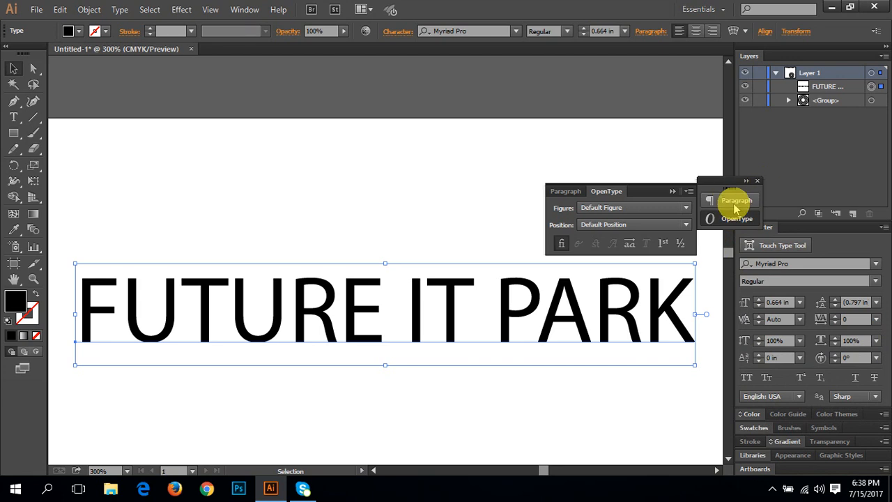
# - Dock the floating Paragraph and OpenType panels in the same group as the Character panel
pyautogui.click(735, 203)
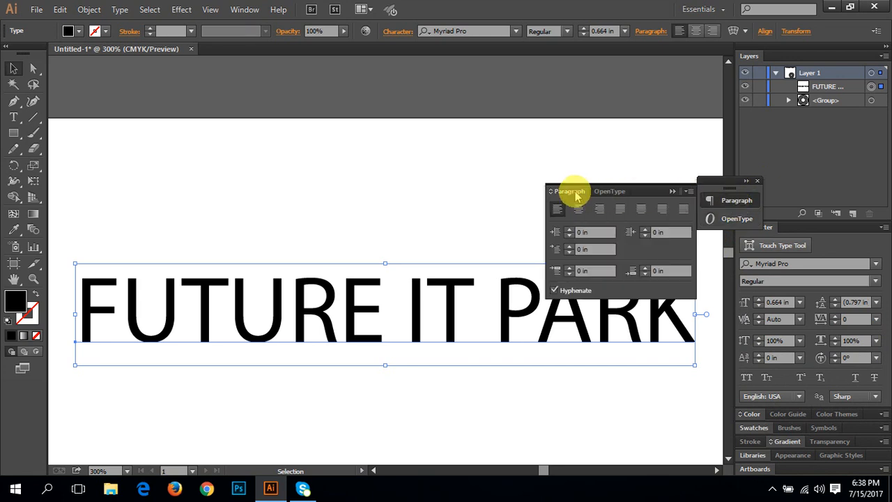
pyautogui.moveTo(571, 193); pyautogui.dragTo(547, 223)
pyautogui.moveTo(760, 268); pyautogui.dragTo(796, 239)
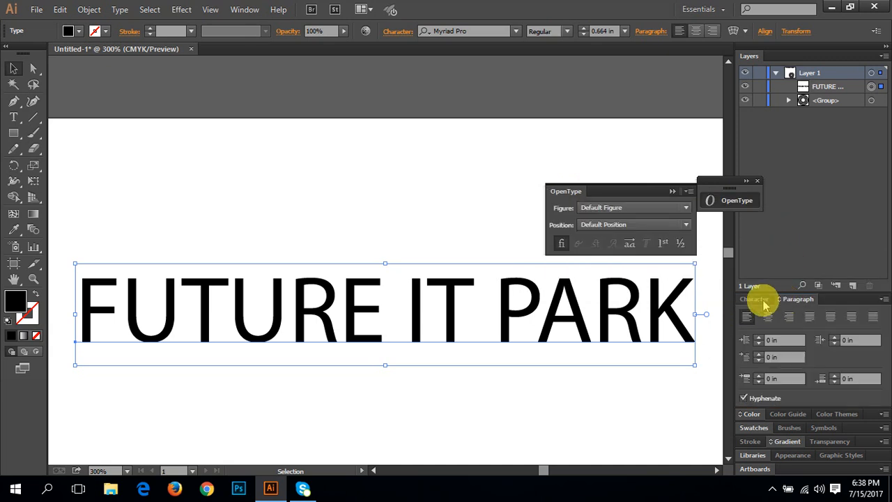
pyautogui.click(754, 298)
pyautogui.click(800, 229)
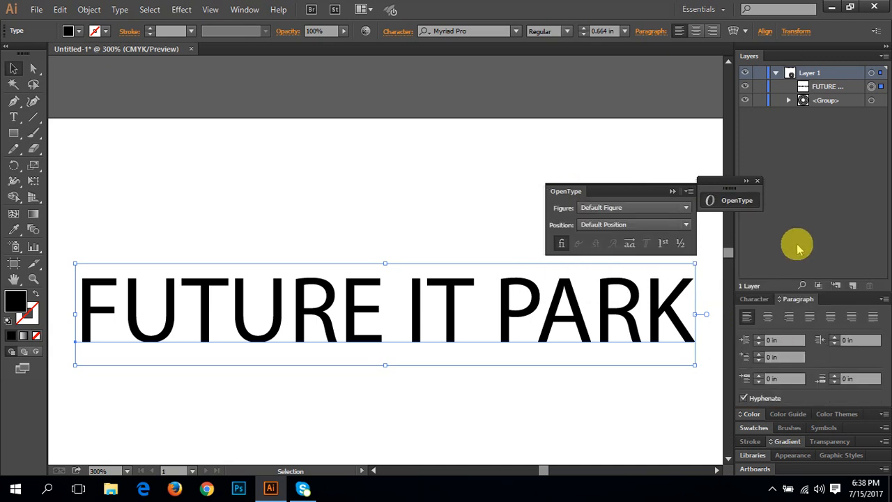
pyautogui.moveTo(560, 187); pyautogui.dragTo(825, 298)
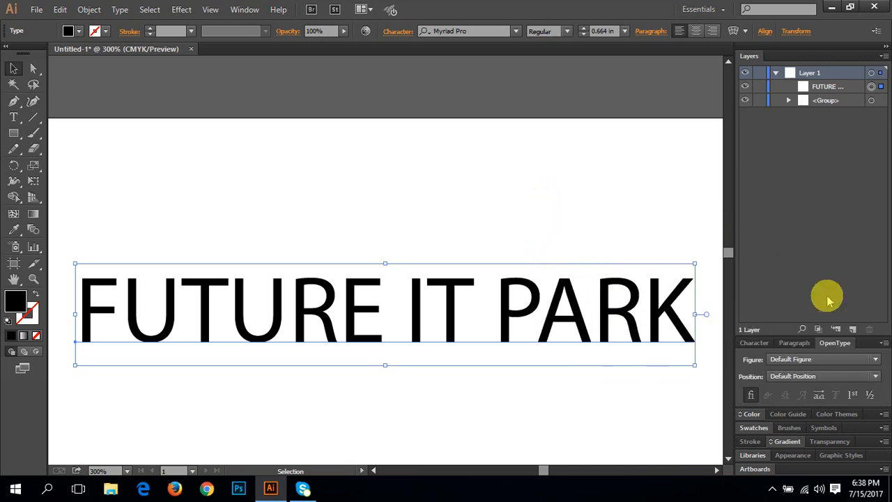
# - Bring the Character panel to the front of its docked group and check the font styles available for Myriad Pro
pyautogui.click(751, 342)
pyautogui.click(796, 228)
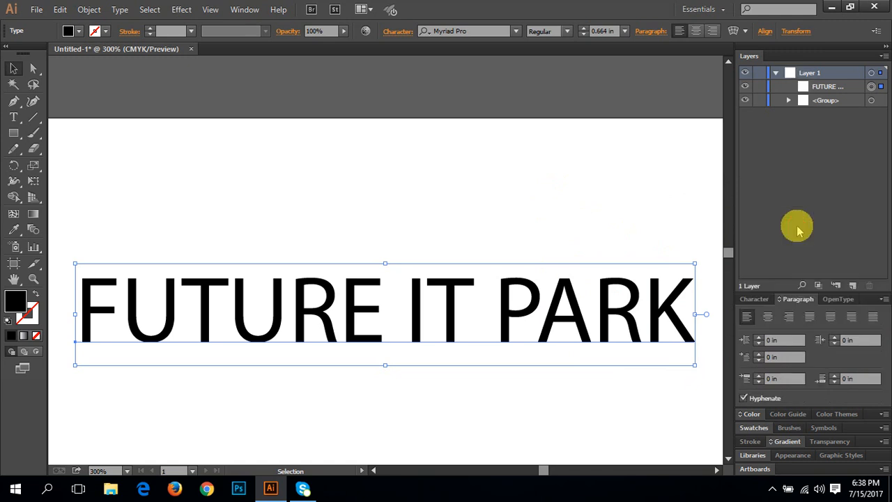
pyautogui.click(749, 302)
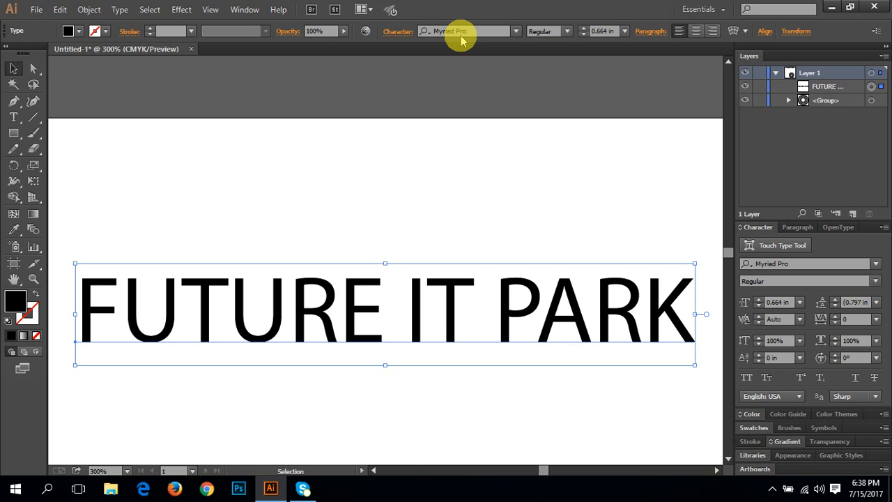
pyautogui.click(569, 32)
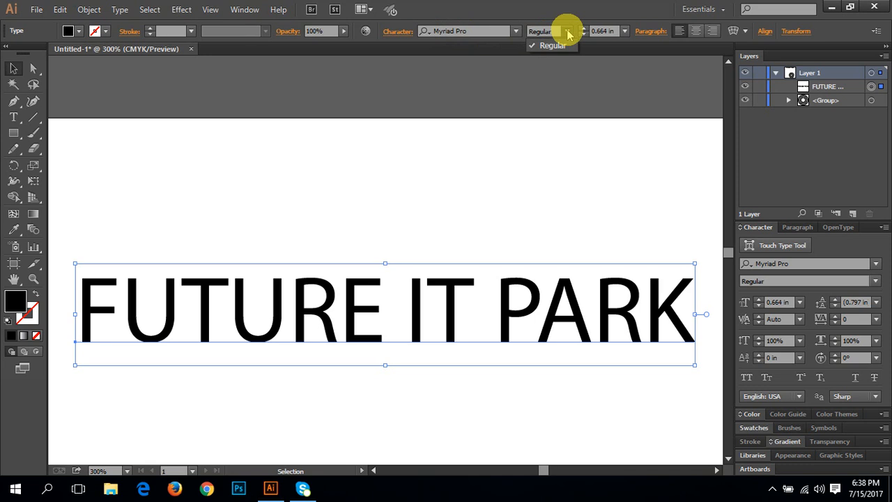
pyautogui.click(569, 32)
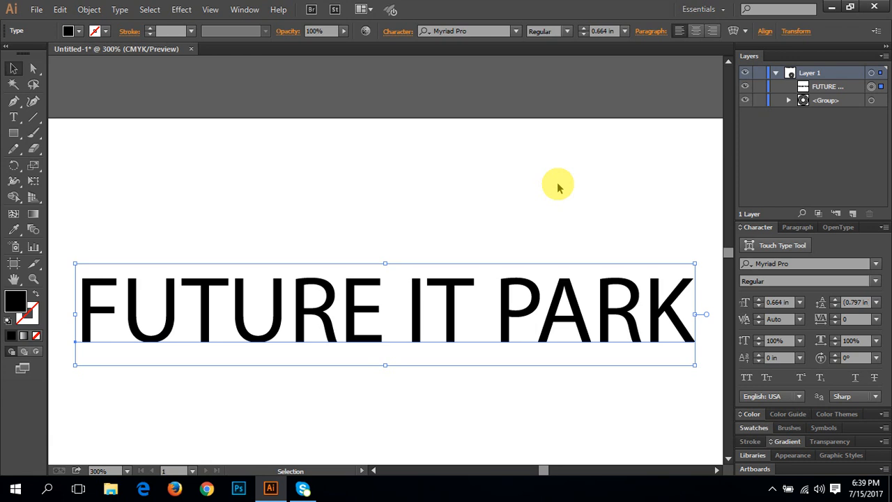
# - Try center and right alignment on the "FUTURE IT PARK" text, and restore left alignment
pyautogui.click(700, 32)
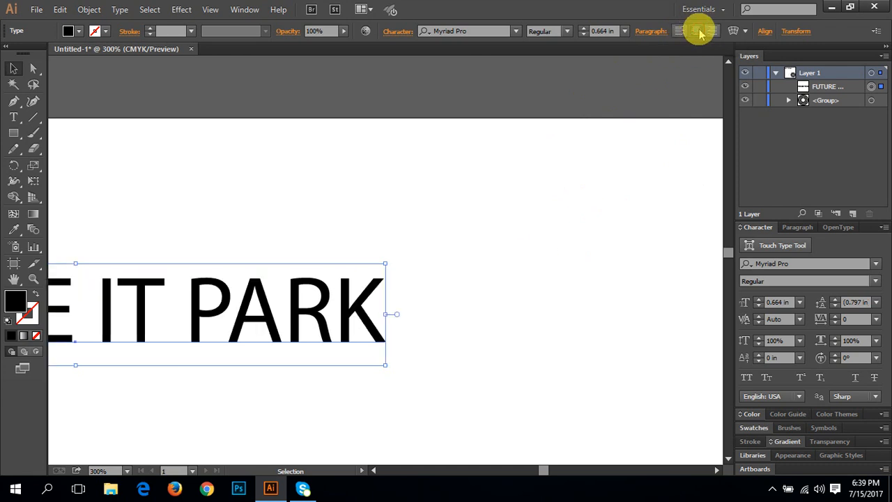
pyautogui.click(712, 33)
pyautogui.click(681, 33)
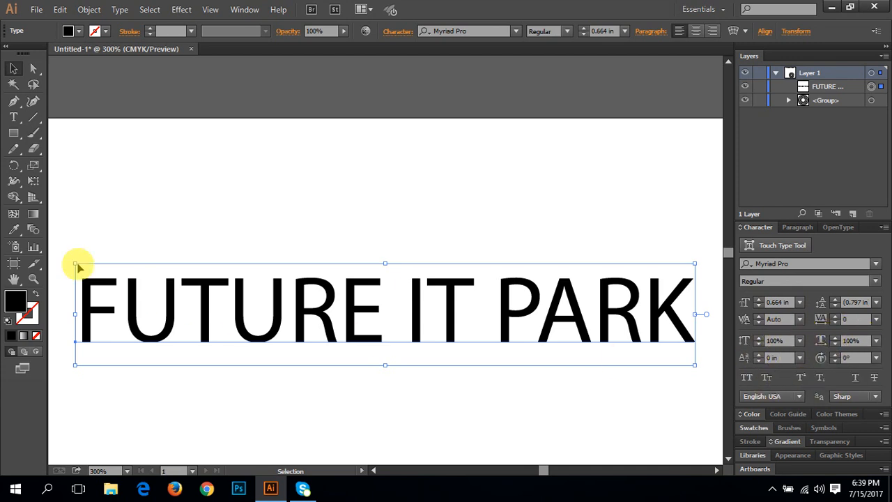
pyautogui.moveTo(13, 118); pyautogui.dragTo(90, 166)
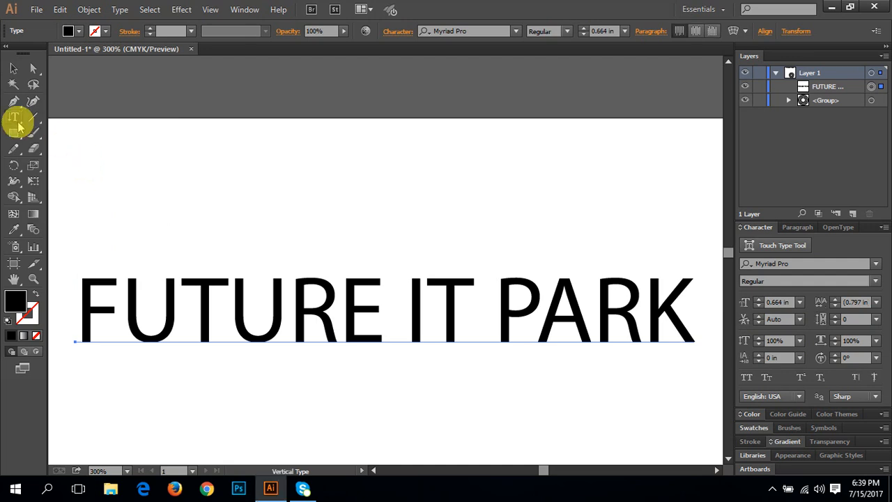
pyautogui.moveTo(15, 118); pyautogui.dragTo(64, 124)
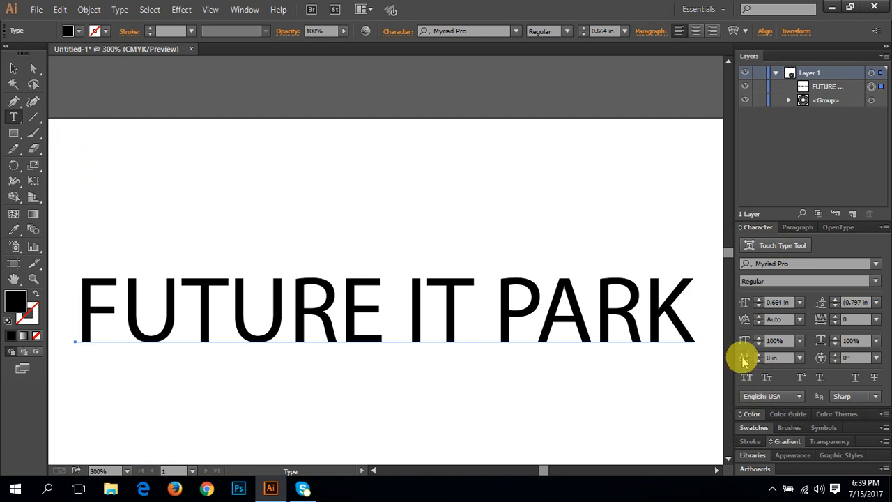
# - Dock the Layers panel below the Character panel and show the full set of Character options
pyautogui.click(883, 227)
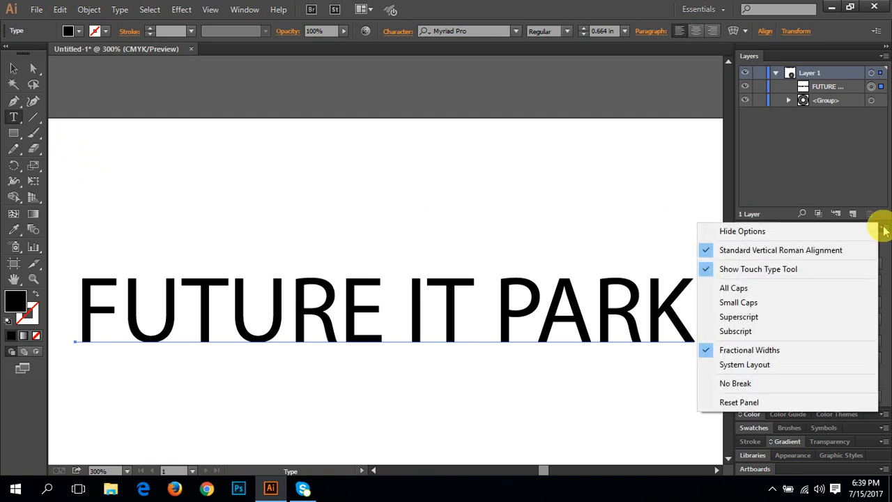
pyautogui.click(786, 231)
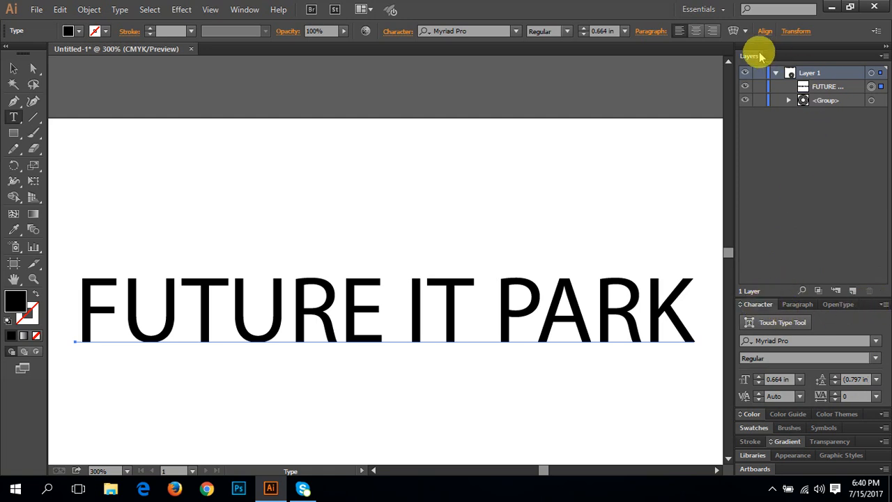
pyautogui.moveTo(747, 53); pyautogui.dragTo(769, 398)
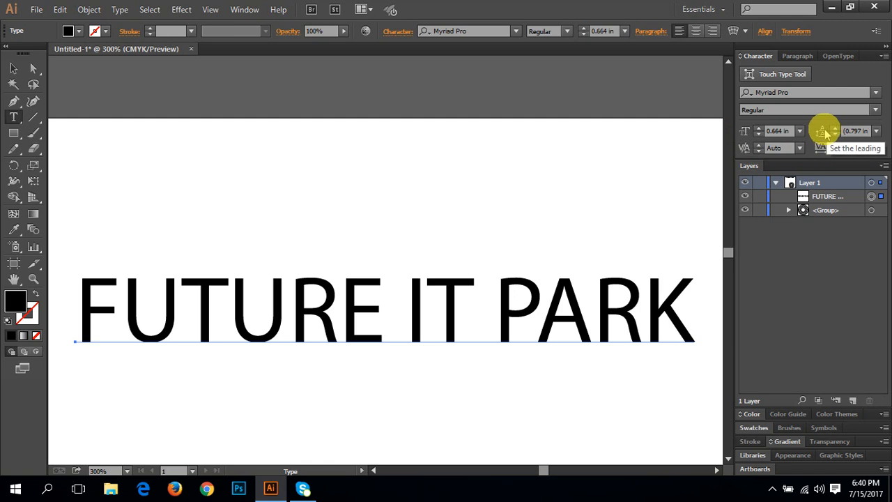
pyautogui.click(884, 57)
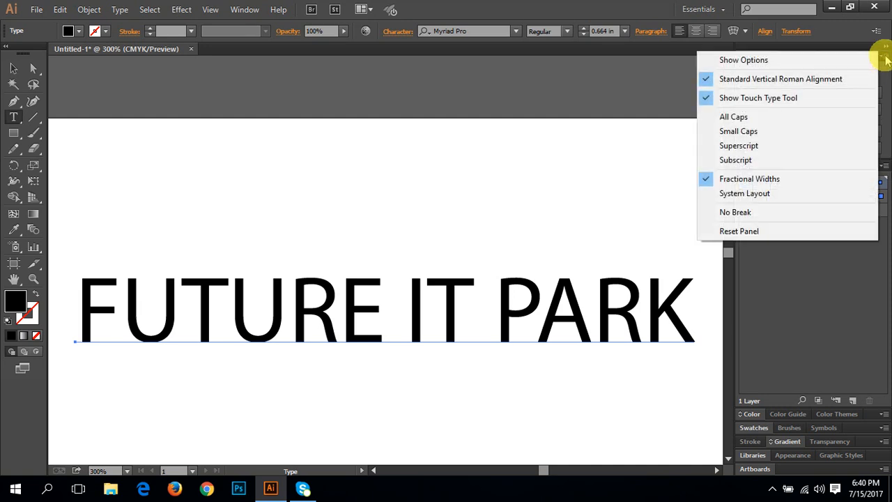
pyautogui.click(804, 62)
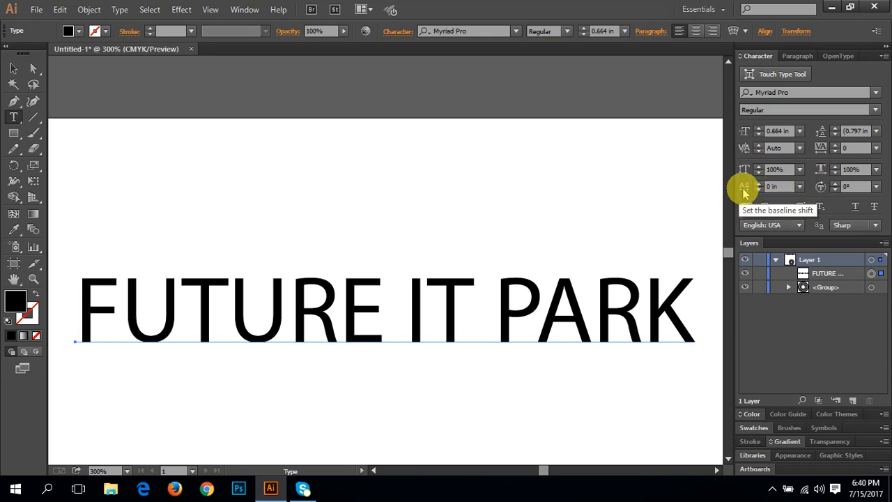
# - Increase the character rotation of the FUTURE IT PARK text to 22°
pyautogui.click(834, 184)
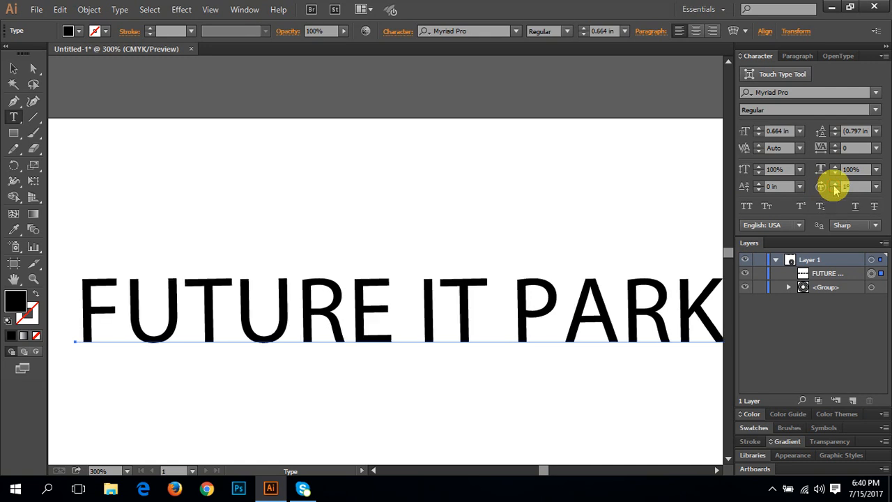
pyautogui.click(834, 185)
pyautogui.click(834, 185)
pyautogui.click(834, 185)
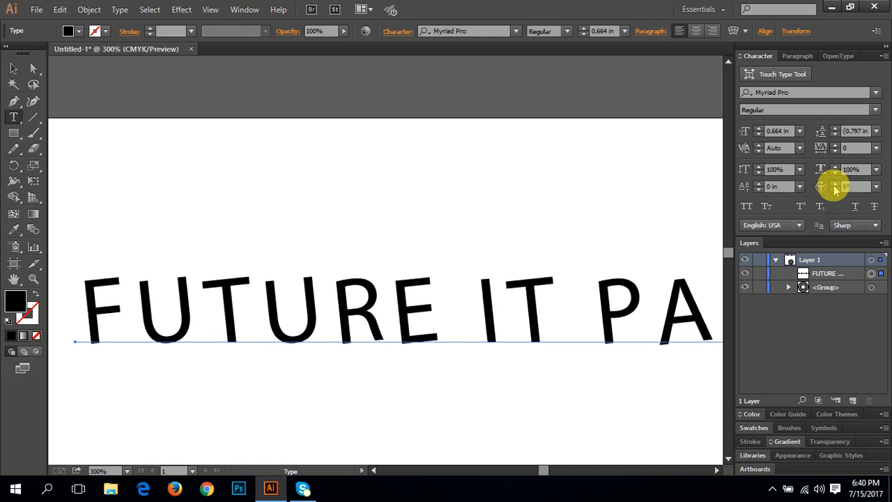
pyautogui.click(834, 184)
pyautogui.click(834, 184)
pyautogui.click(834, 185)
pyautogui.click(834, 185)
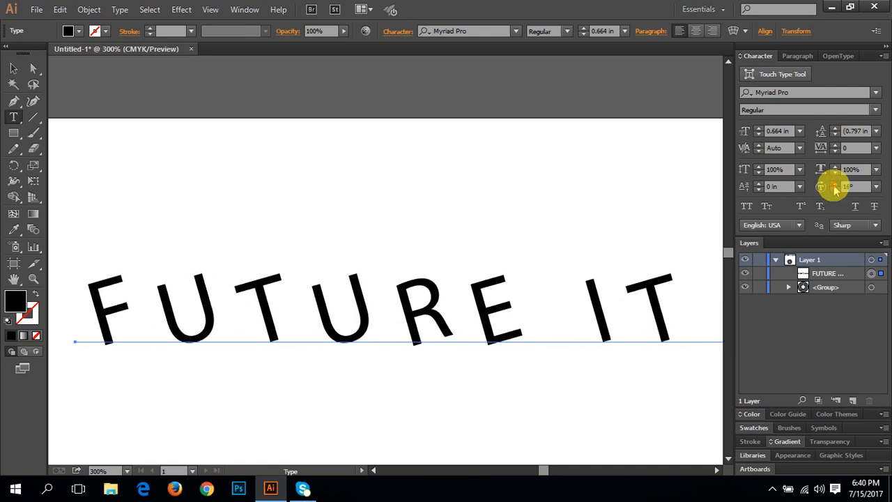
pyautogui.click(834, 185)
pyautogui.click(834, 184)
pyautogui.click(834, 184)
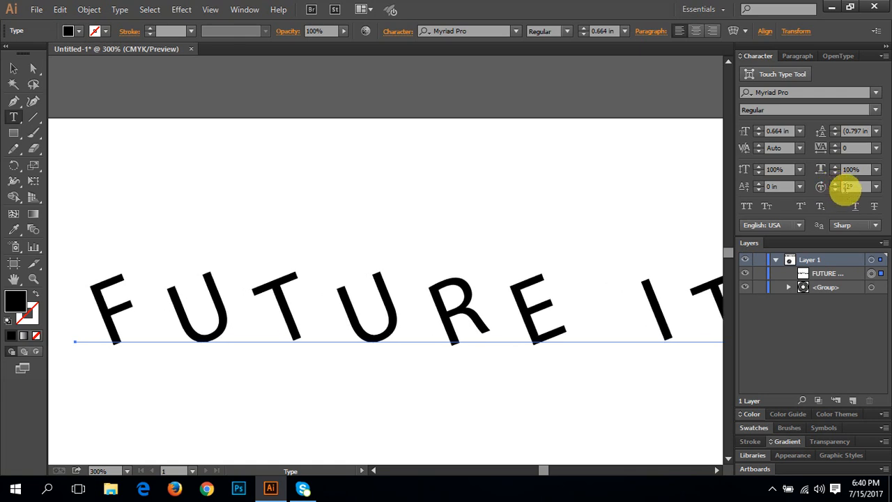
# - Reset the character rotation of the FUTURE IT PARK text to 0°
pyautogui.click(855, 186)
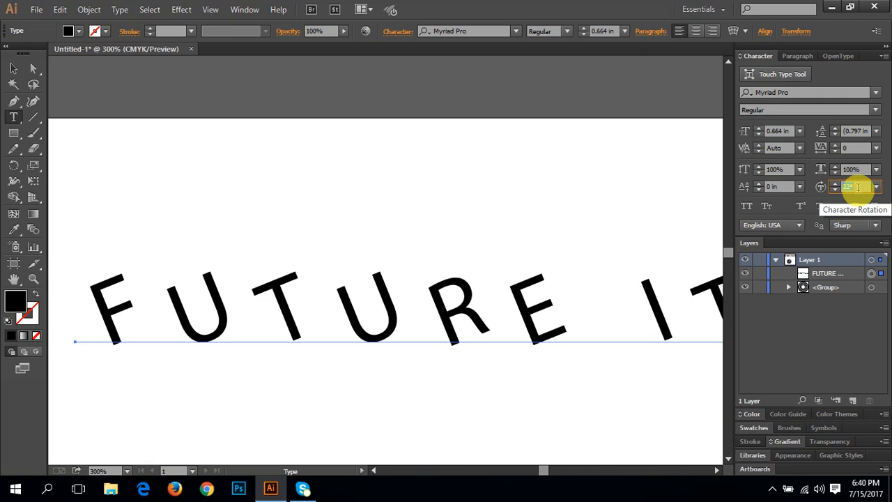
pyautogui.write('0')
pyautogui.press('Return')
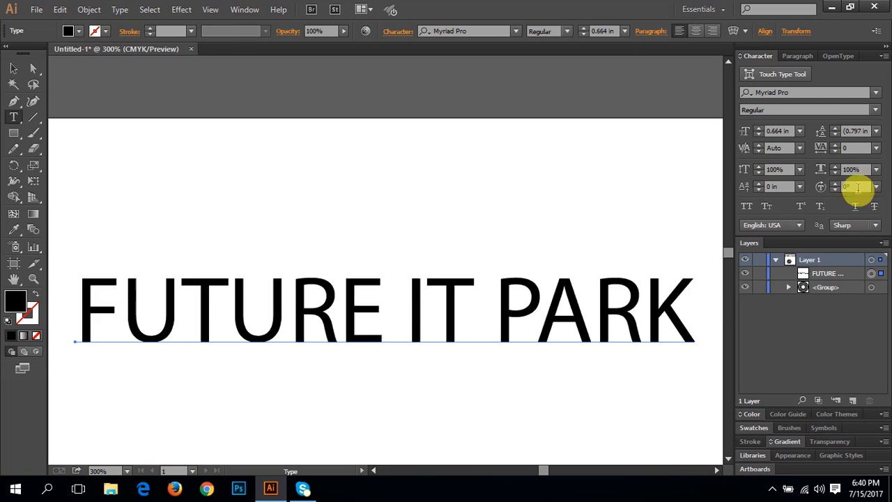
# - Hide the Character panel's additional options
pyautogui.press('space')
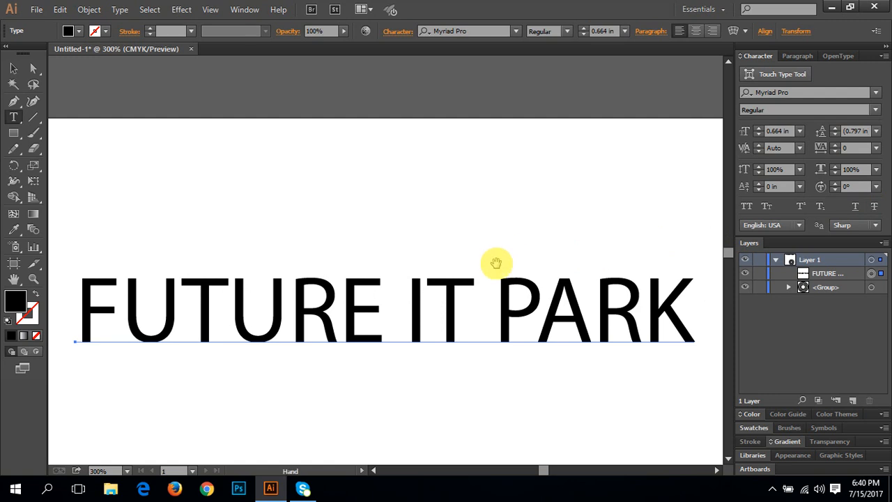
pyautogui.moveTo(463, 294); pyautogui.dragTo(432, 289)
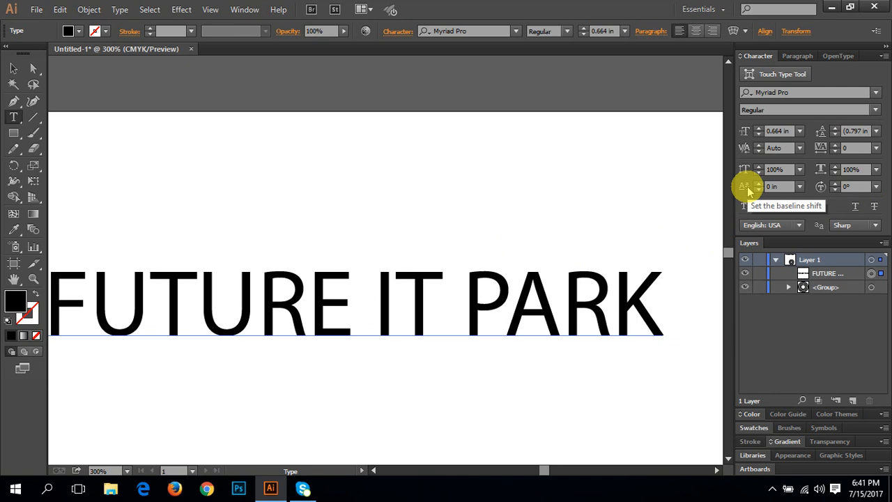
pyautogui.moveTo(753, 187); pyautogui.dragTo(762, 189)
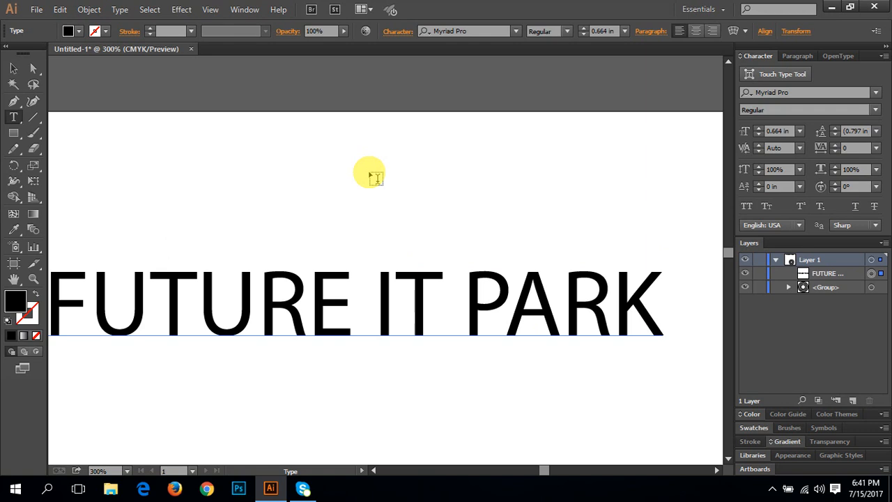
pyautogui.click(13, 68)
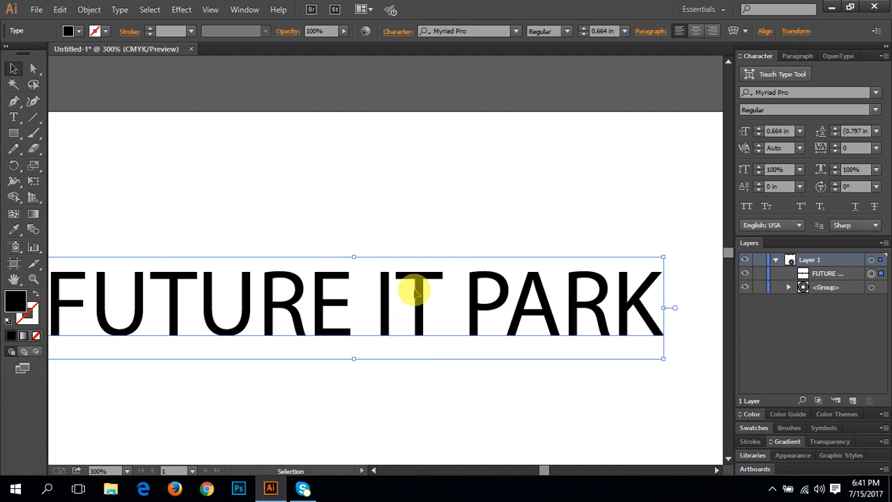
pyautogui.press('space')
pyautogui.moveTo(332, 311); pyautogui.dragTo(380, 292)
pyautogui.hotkey('ctrl', '-')
pyautogui.press('space')
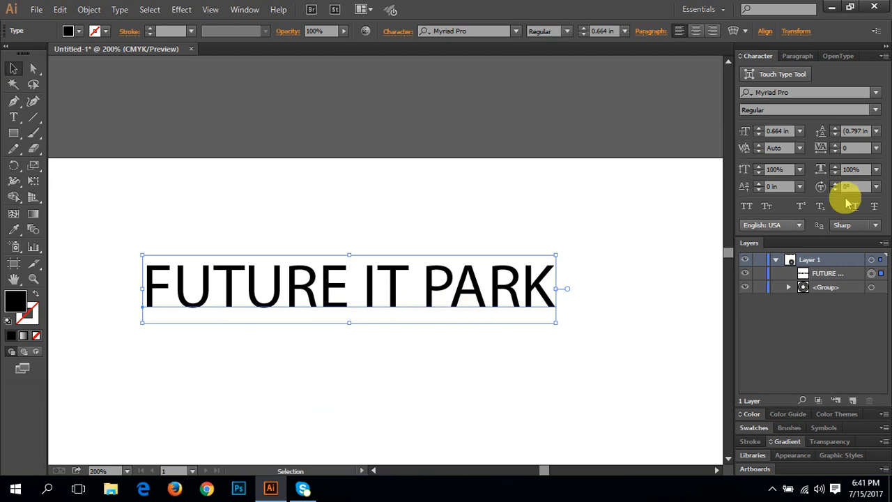
pyautogui.click(883, 55)
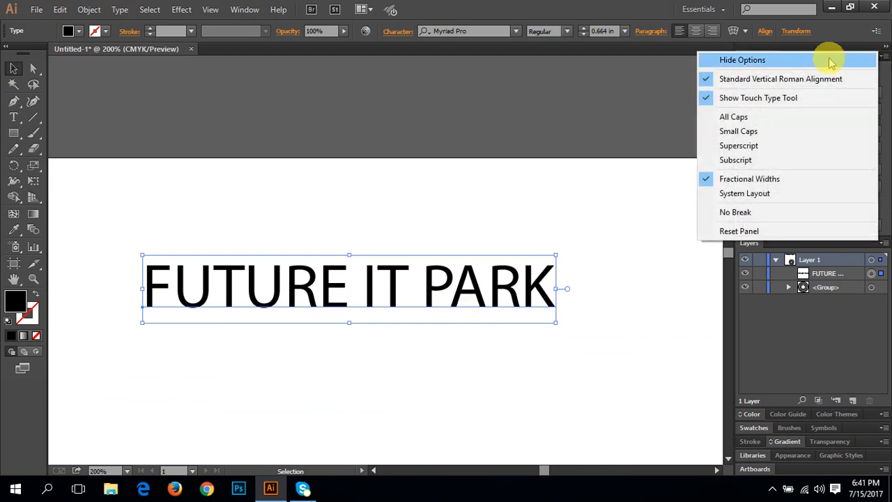
pyautogui.click(831, 62)
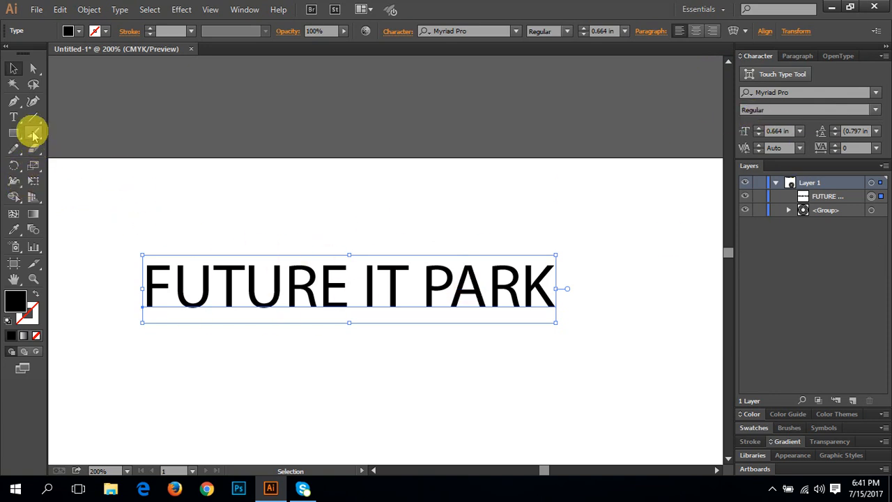
# - Move the FUTURE IT PARK text slightly to the right on the artboard
pyautogui.click(14, 117)
pyautogui.moveTo(17, 119); pyautogui.dragTo(84, 121)
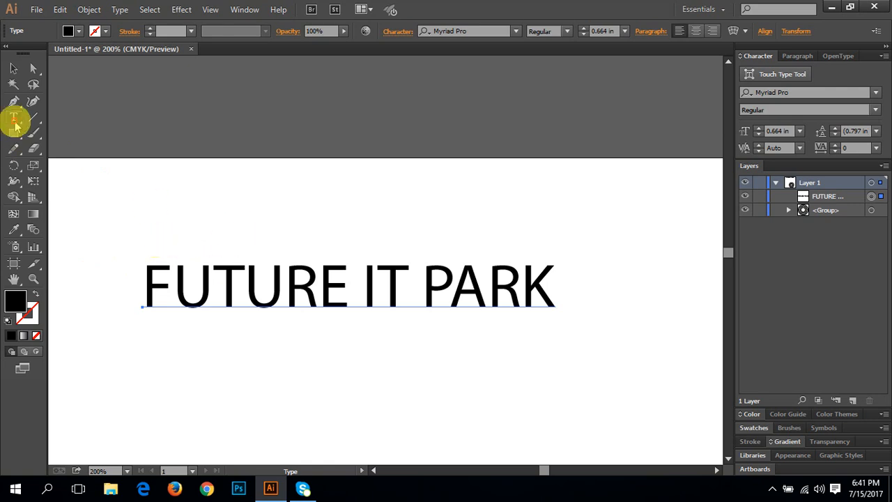
pyautogui.moveTo(14, 119); pyautogui.dragTo(80, 134)
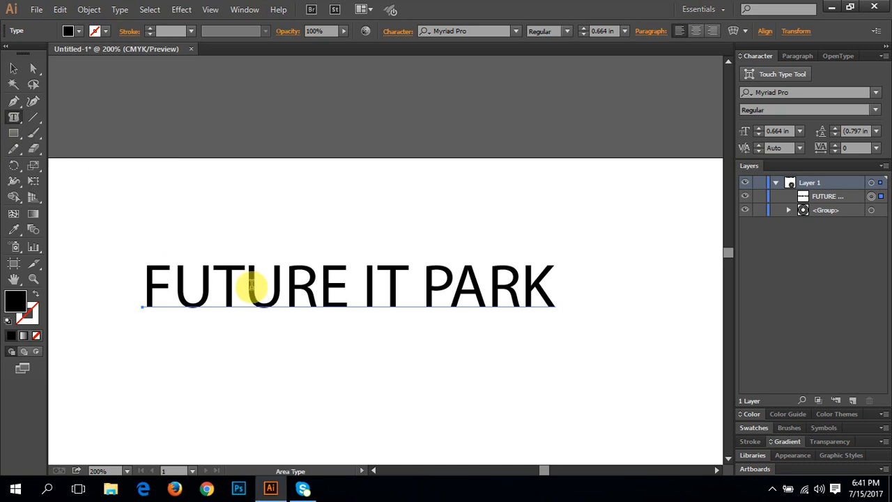
pyautogui.click(13, 68)
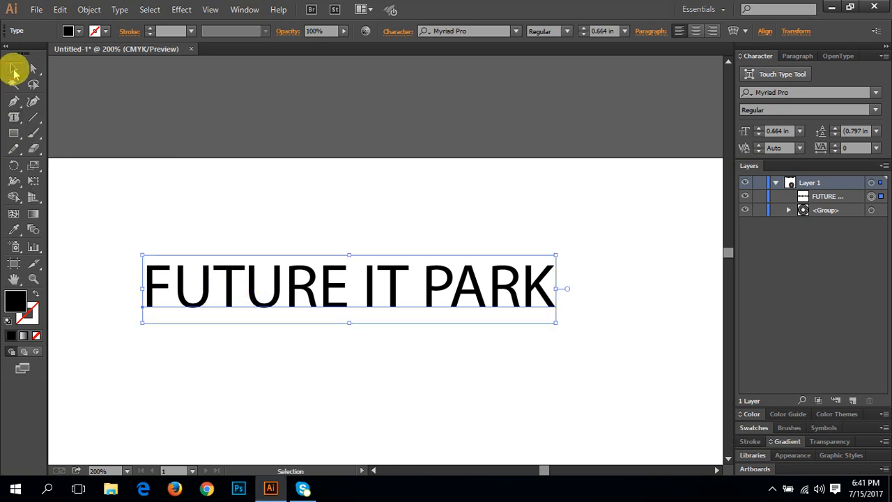
pyautogui.moveTo(237, 283); pyautogui.dragTo(256, 282)
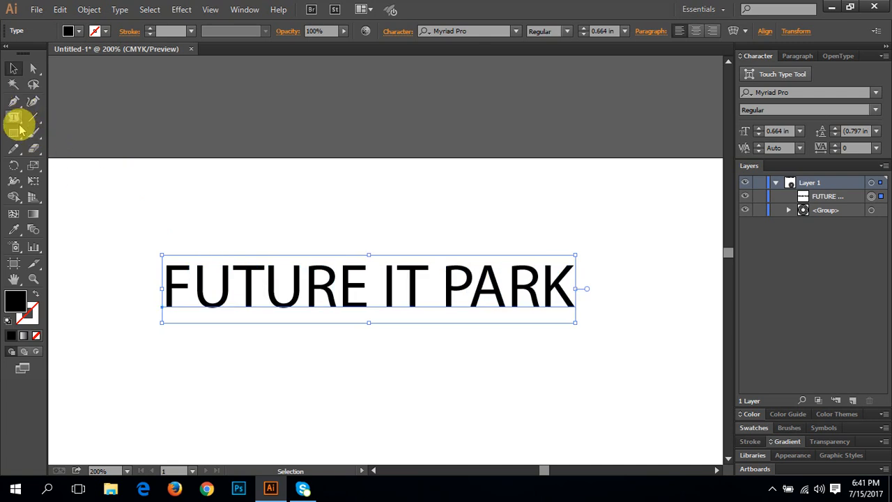
# - Draw a wide, low black rectangle in the blank space between the FUTURE IT PARK text and the circular emblem
pyautogui.click(16, 120)
pyautogui.scroll(-3, 202, 293)
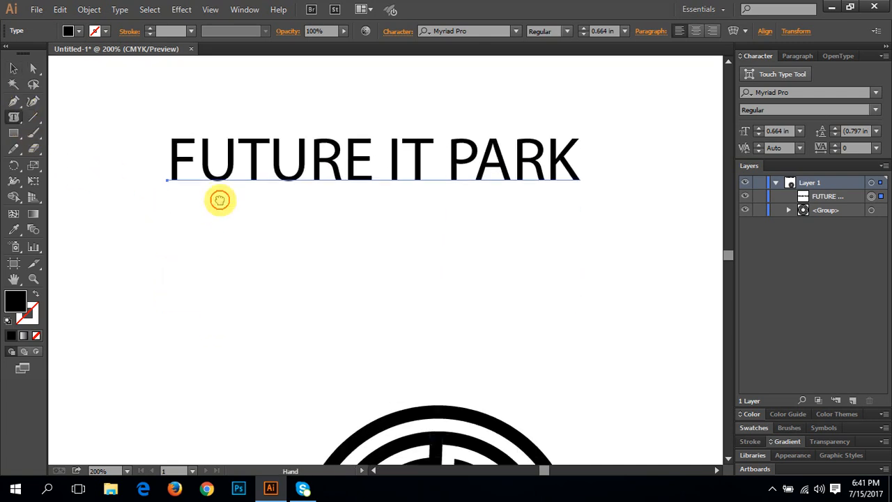
pyautogui.click(195, 308)
pyautogui.click(572, 262)
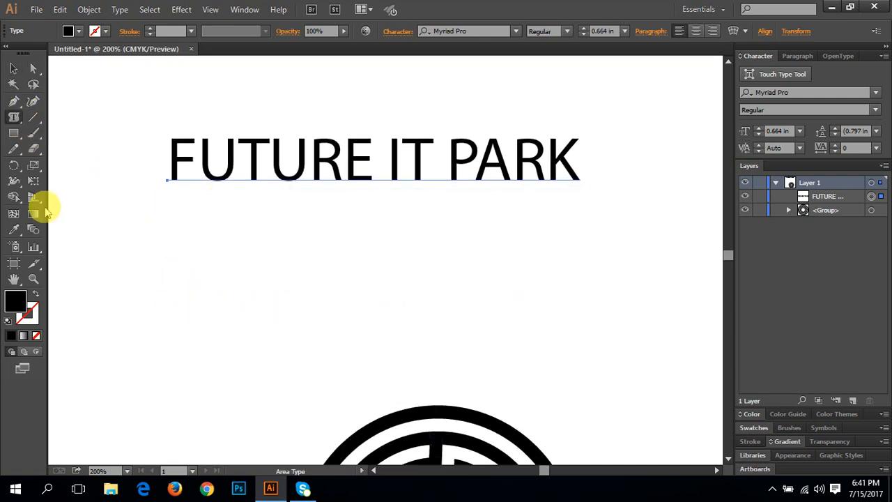
pyautogui.click(14, 139)
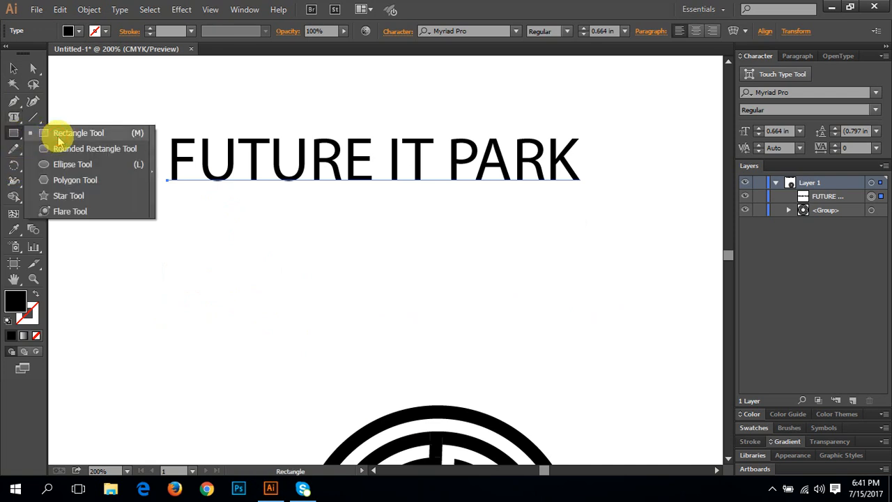
pyautogui.click(59, 136)
pyautogui.moveTo(130, 285); pyautogui.dragTo(478, 346)
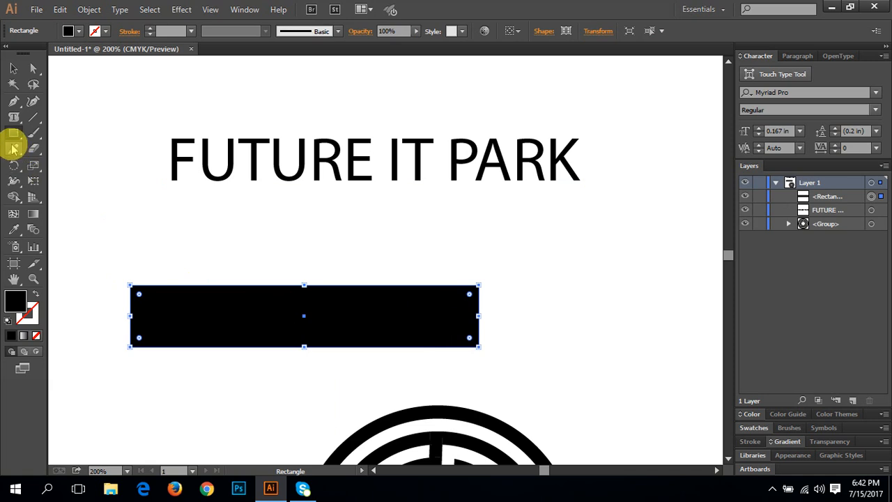
# - Try turning the rectangle into an area type frame, and undo both the conversion and the rectangle
pyautogui.click(14, 117)
pyautogui.click(163, 292)
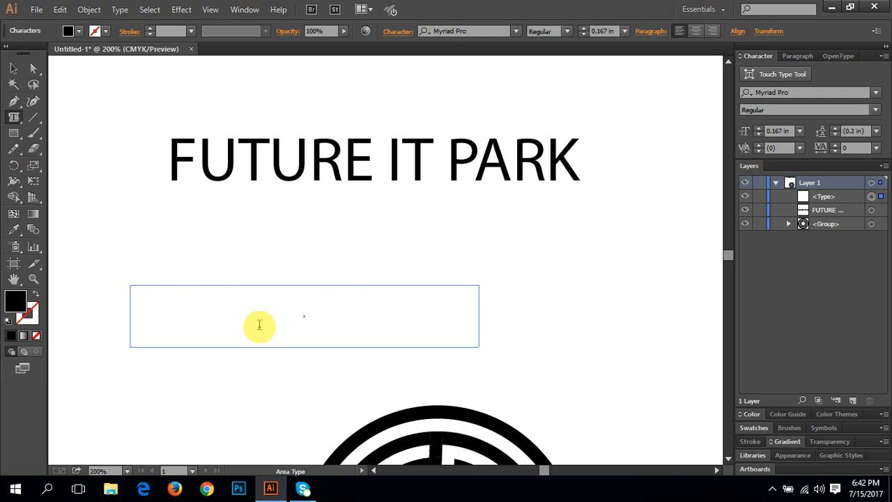
pyautogui.hotkey('ctrl', 'z')
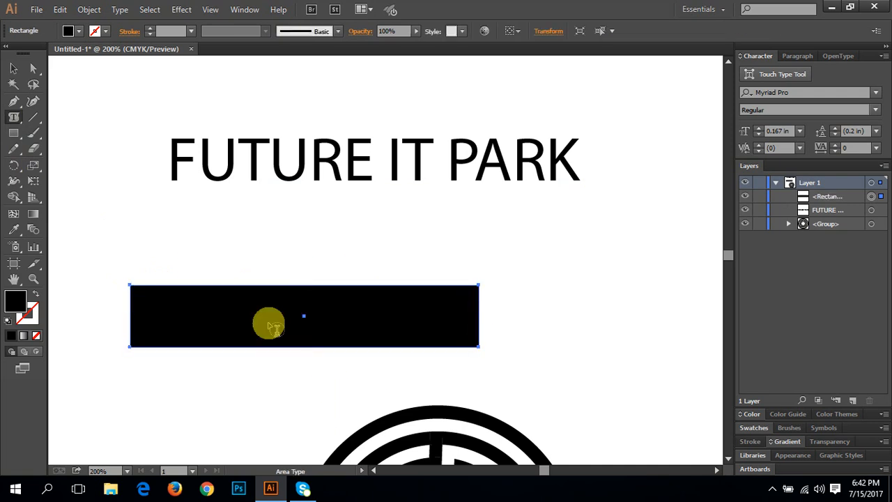
pyautogui.click(270, 326)
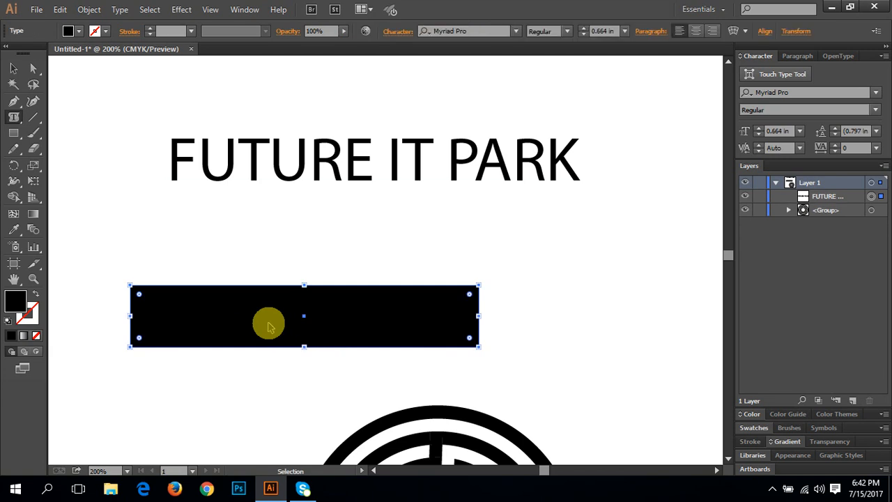
# - Draw a taller black rectangle between the FUTURE IT PARK text and the circular emblem
pyautogui.click(14, 123)
pyautogui.click(17, 135)
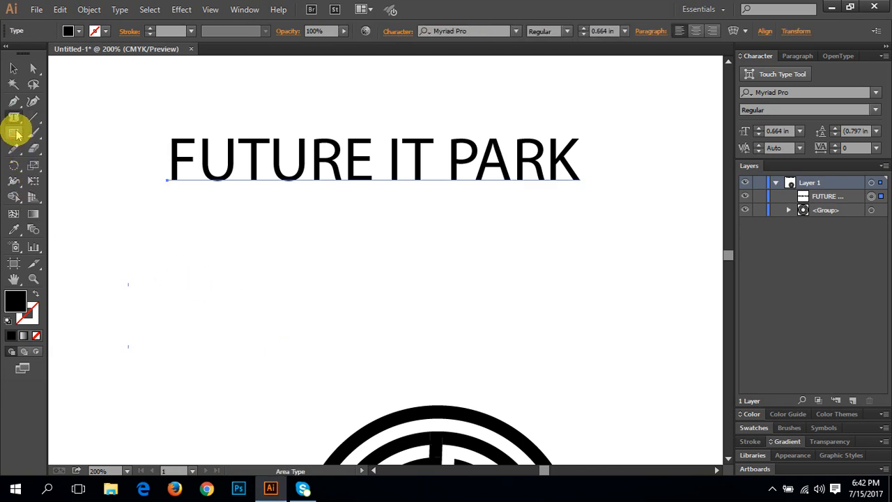
pyautogui.click(16, 132)
pyautogui.moveTo(132, 232); pyautogui.dragTo(498, 374)
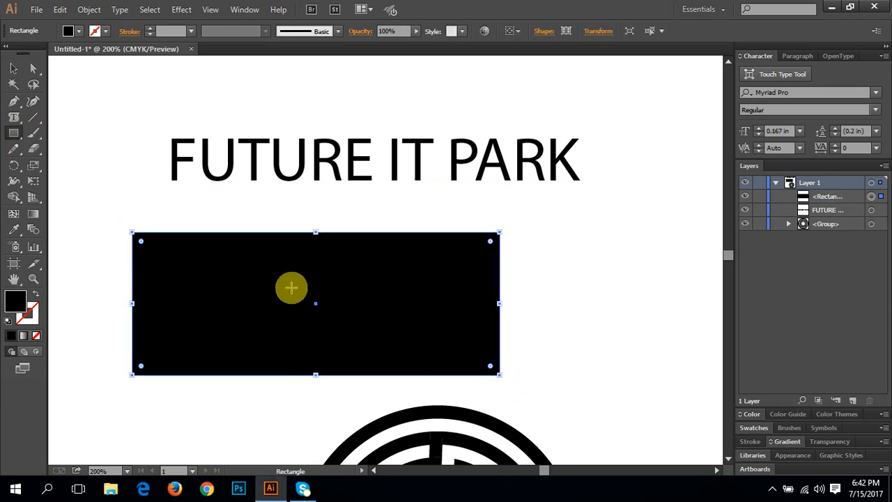
# - Convert the black rectangle into a text frame with the Area Type tool and fill it with about five lines of "sdfsdf" filler text
pyautogui.click(14, 118)
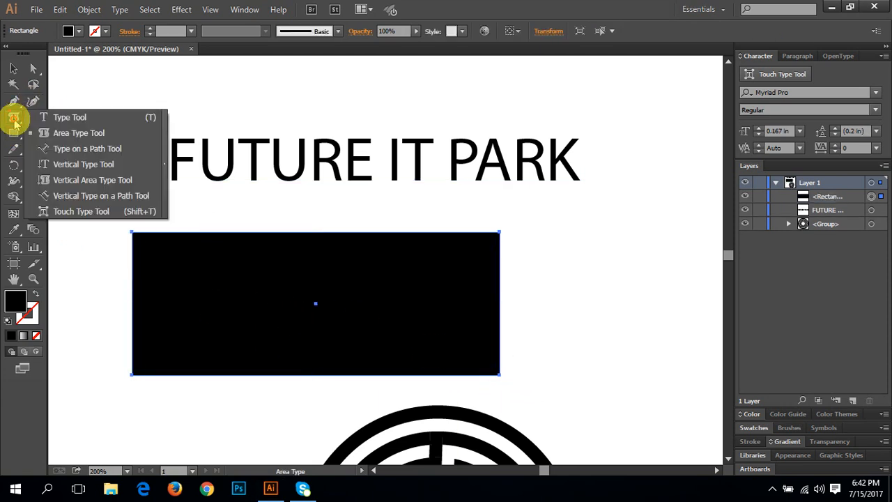
pyautogui.moveTo(14, 122); pyautogui.dragTo(102, 135)
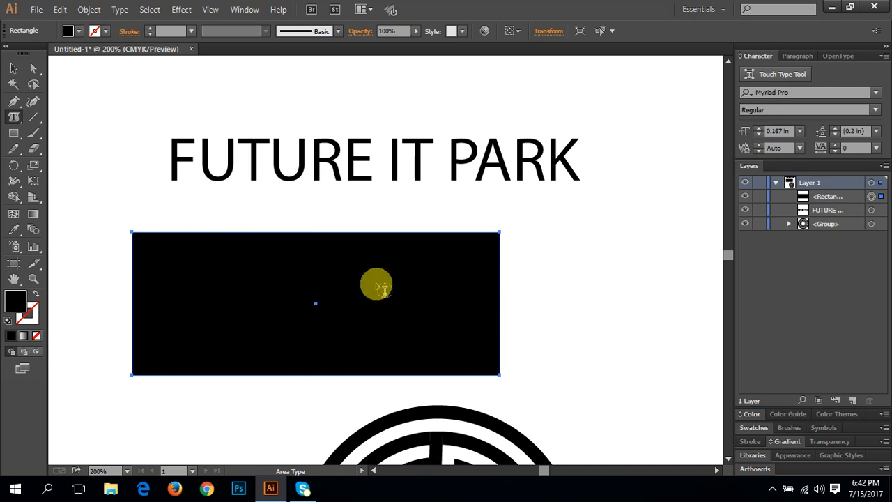
pyautogui.click(147, 239)
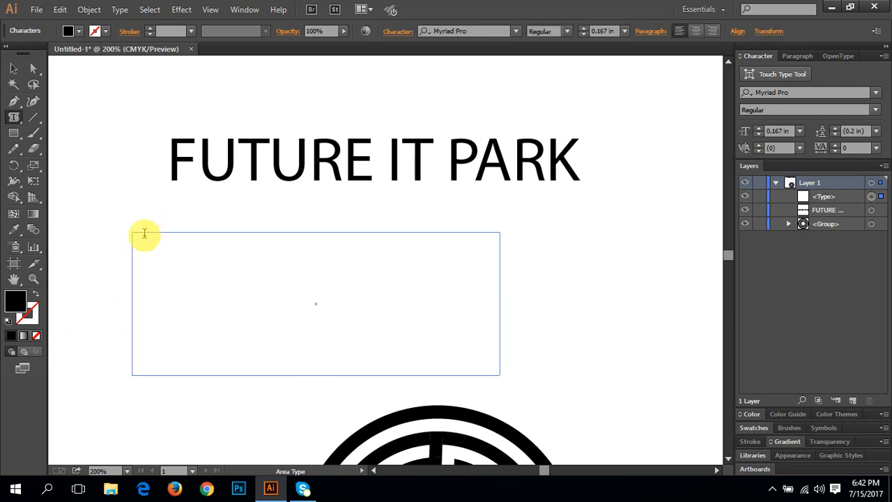
pyautogui.write('sdfsdfsdfsdfsdf')
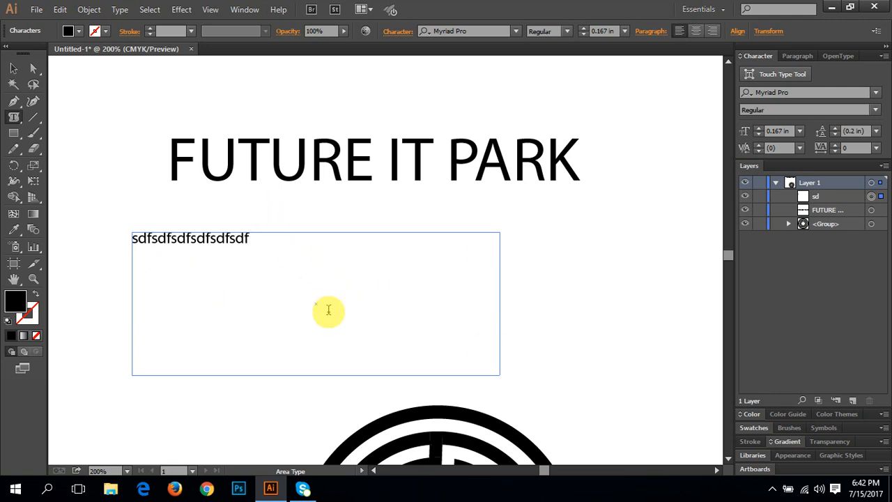
pyautogui.write('sdfjsdhjkfjhsdlfjsdlfkjsdlfkjsdlfjsd')
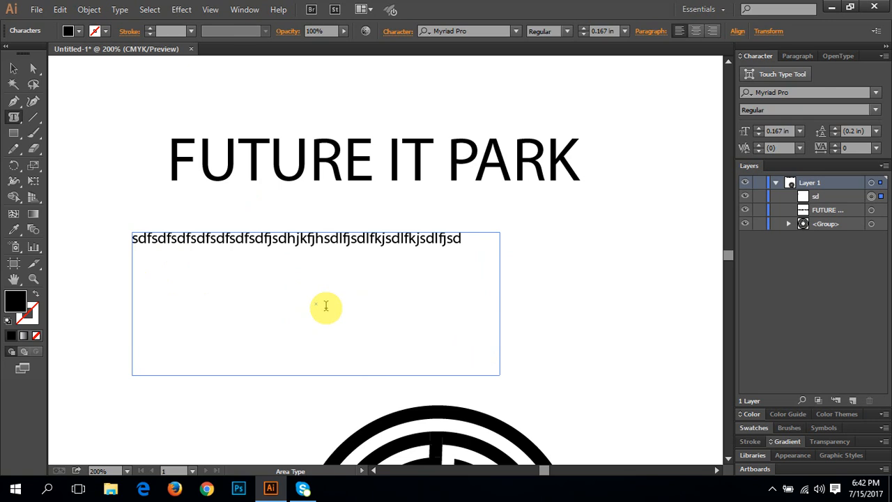
pyautogui.write('fkljsdlkjsdflkjsdflksdjflkjsdflkjsdlfkjsdflk')
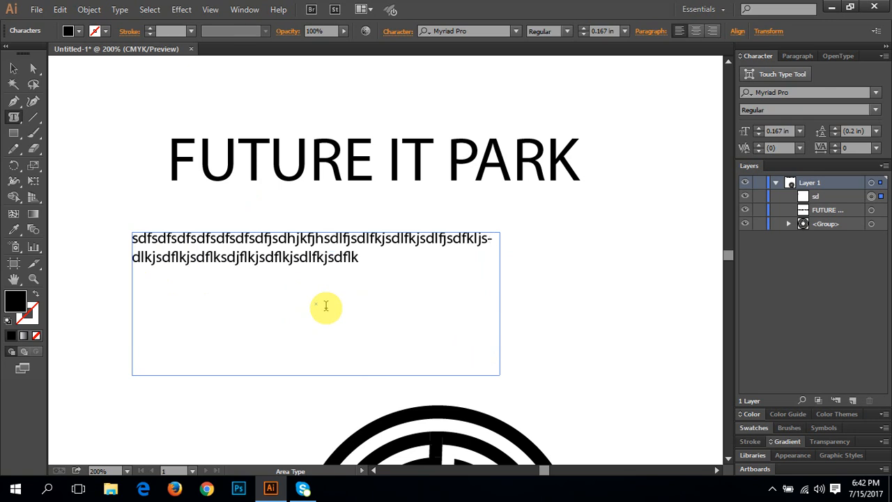
pyautogui.write('dlcsdlckmsdklcmskljslkjslkjdsdkljflsdkjflksdjf')
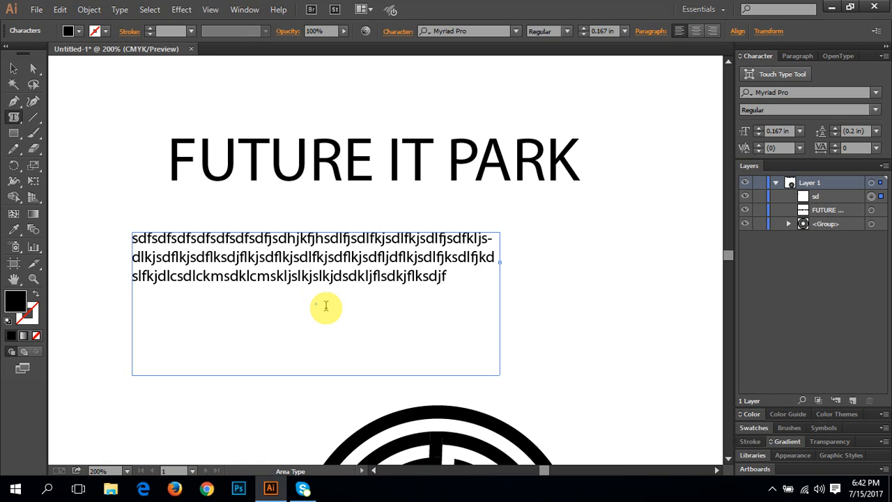
pyautogui.write('klsdfjlsdkjfklsdjflsdkjflsdkjflsdkjflsdjkflsdjkflsdjkflsdjkflkjsdfljksdflkjsdklfsdf')
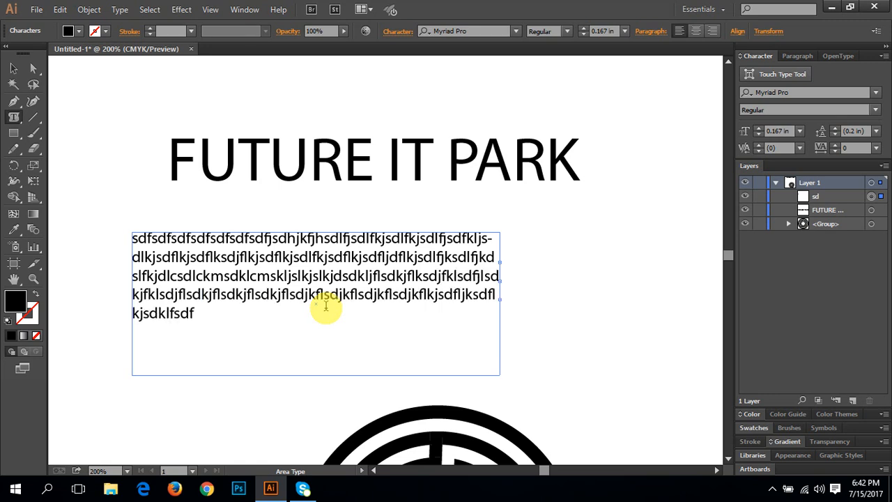
pyautogui.write('a')
# - Copy all the filler text and append it repeatedly inside the frame until the text overfills it
pyautogui.hotkey('ctrl', 'a')
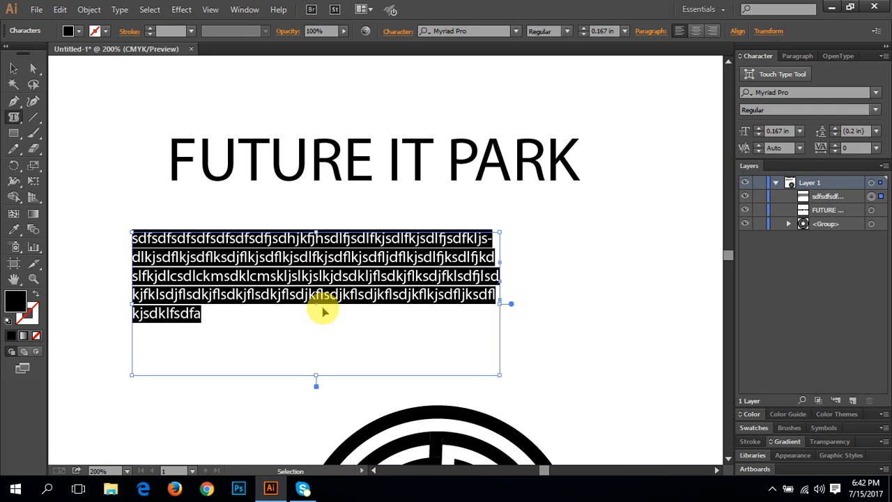
pyautogui.click(315, 322)
pyautogui.write('sdfsdfsdfsdfsdfsdfsdfsdfsdhjkfjhsdlfjsdlfkjsdlfkjsdlfjsdfkljsdlkjsdflkjsdflksdjflkjsdflkjsdlfkjsdflkjsdfljdflkjsdlfjksdlfjkdslfkjdlcsdlckmsdklcmskljslkjslkjdsdkljflsdkjflksdjfklsdfjlsdkjfklsdjflsdkjflsdkjflsdkjflsdjkflsdjkflsdjkflsdjkflkjsdfljksdflkjsdklfsdfa')
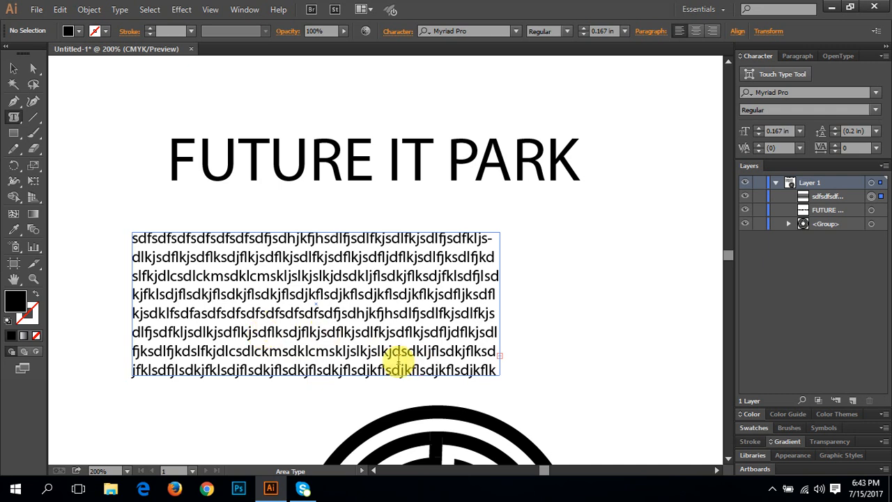
# - Try extending the overfilled text frame downward over the circular emblem, and undo the resize
pyautogui.click(13, 68)
pyautogui.moveTo(369, 356); pyautogui.dragTo(388, 196)
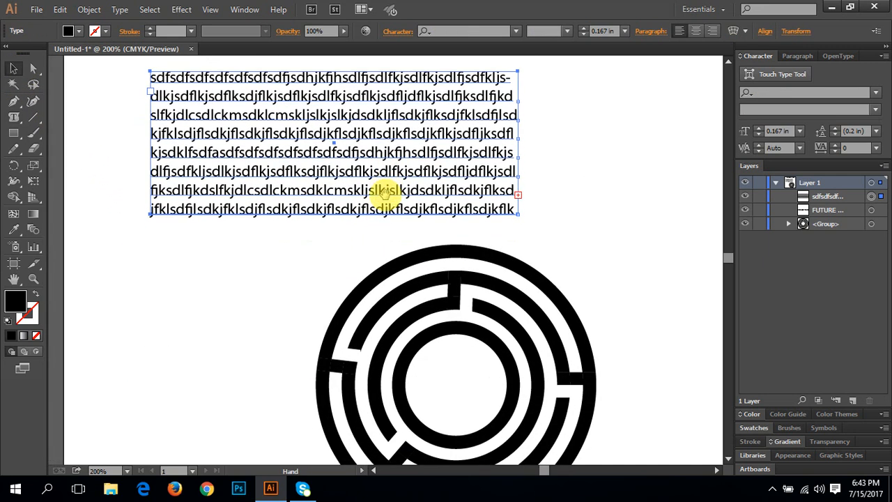
pyautogui.moveTo(334, 216); pyautogui.dragTo(337, 318)
pyautogui.press('ctrl')
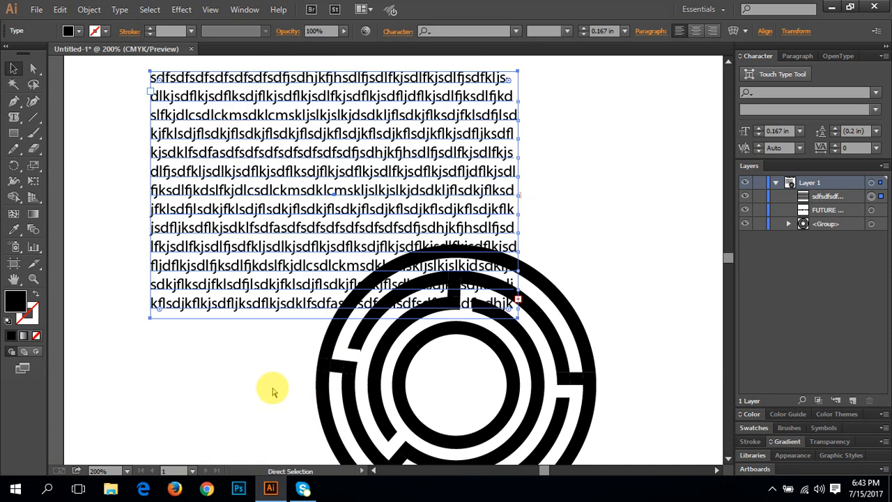
pyautogui.hotkey('ctrl', 'z')
pyautogui.moveTo(311, 233); pyautogui.dragTo(299, 313)
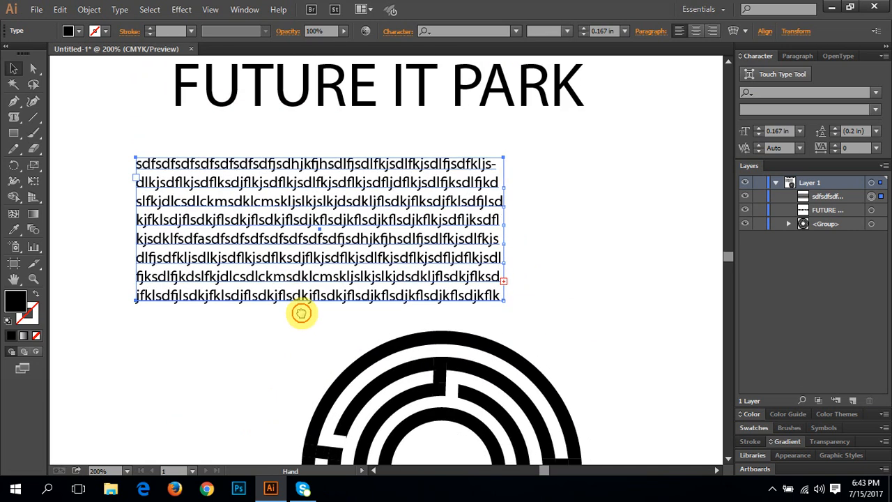
# - Try making a smaller text box beside the paragraph with the Type tool, containing "sdfsdfsdfsdfdfdf", and undo it
pyautogui.moveTo(15, 116); pyautogui.dragTo(15, 116)
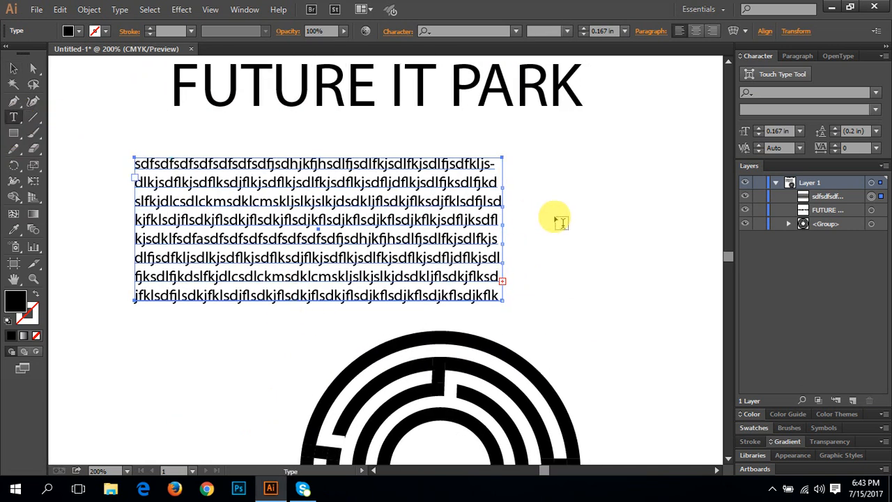
pyautogui.moveTo(530, 142); pyautogui.dragTo(697, 255)
pyautogui.write('sdfsdfsdfsdfdfdf')
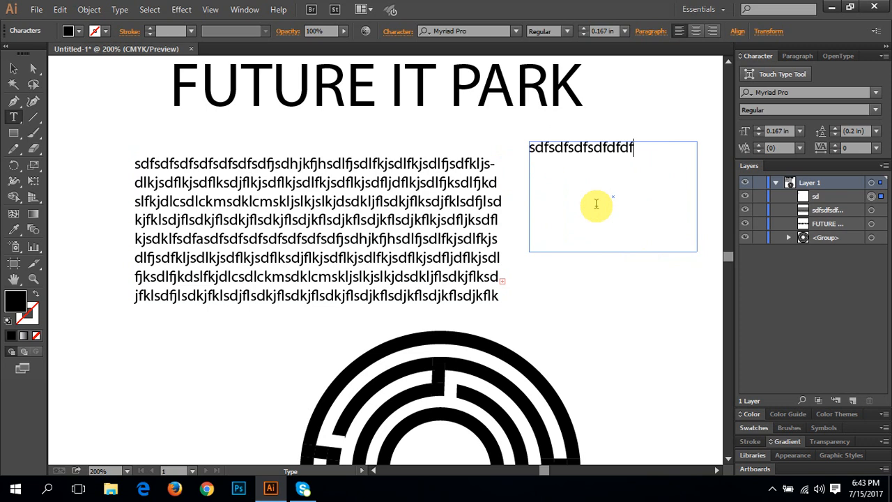
pyautogui.hotkey('ctrl', 'z')
pyautogui.hotkey('ctrl', 'z')
pyautogui.hotkey('ctrl', 'z')
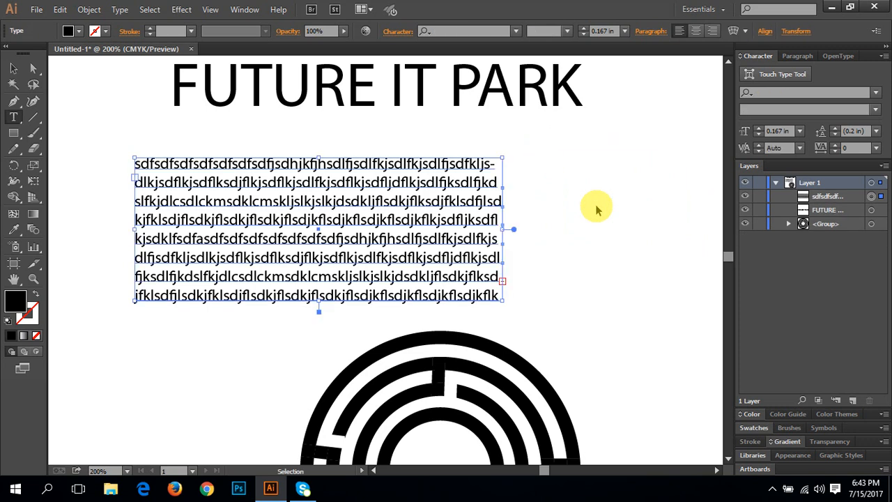
# - Undo the filler text, the area type conversion and the rectangle below the FUTURE IT PARK text
pyautogui.hotkey('ctrl', 'z')
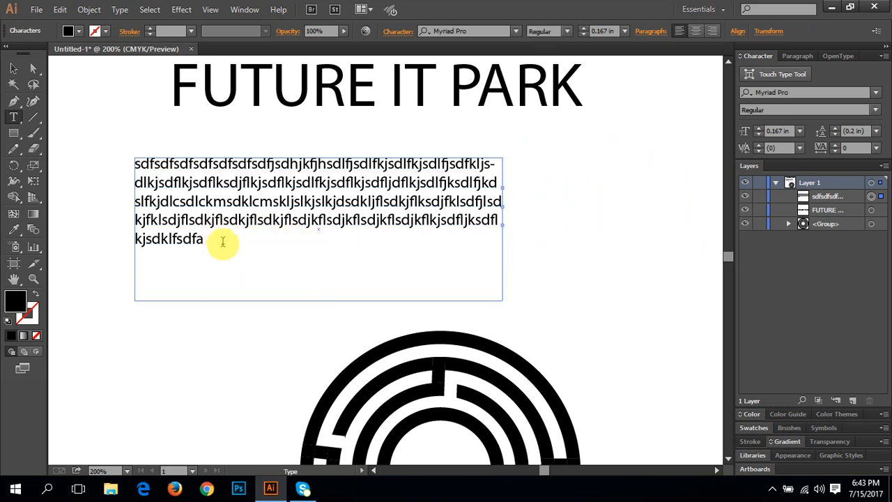
pyautogui.hotkey('ctrl', 'z')
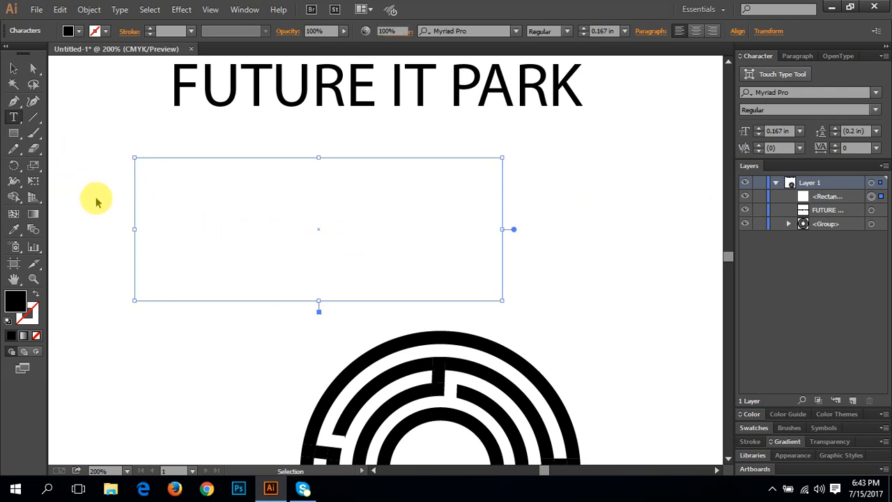
pyautogui.hotkey('ctrl', 'z')
pyautogui.hotkey('ctrl', 'z')
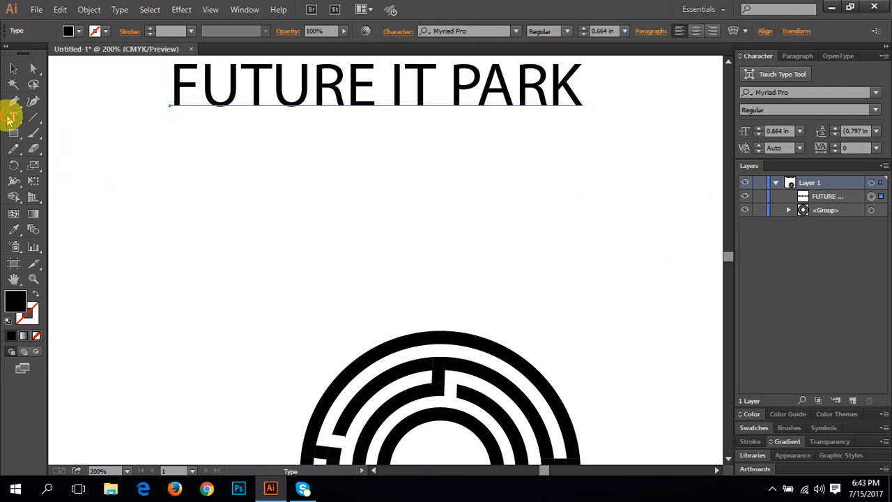
# - Choose the Type on a Path tool, try drawing a slanted line segment below the FUTURE IT PARK text, and undo the line
pyautogui.moveTo(10, 118); pyautogui.dragTo(82, 156)
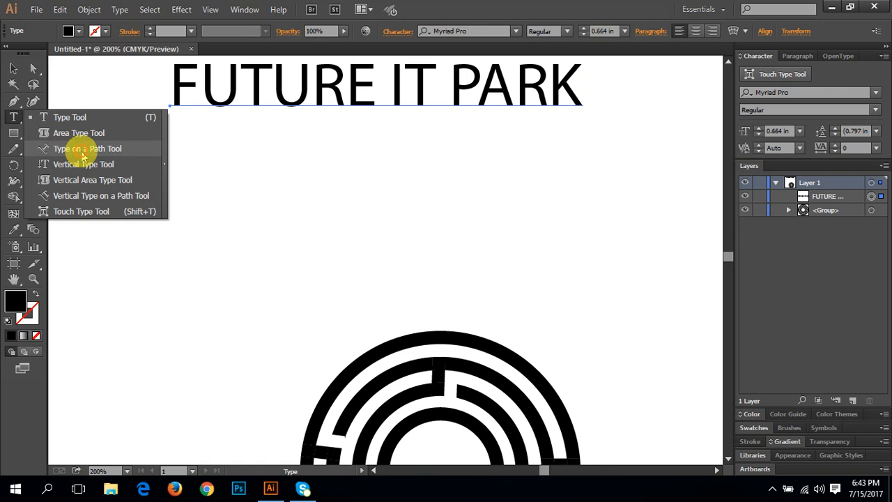
pyautogui.moveTo(83, 156); pyautogui.dragTo(80, 150)
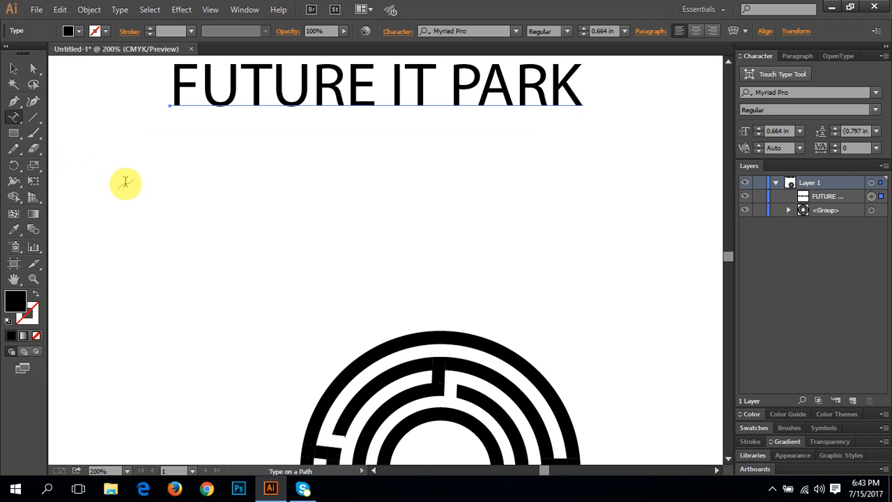
pyautogui.click(16, 118)
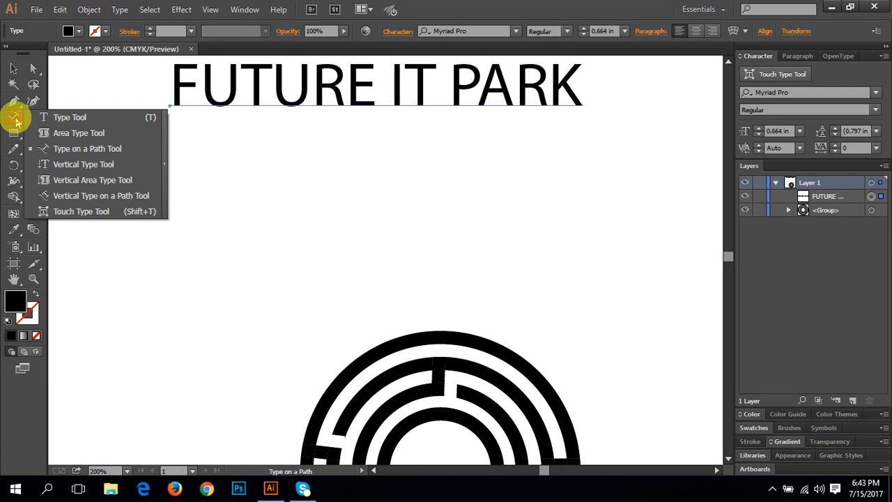
pyautogui.click(60, 146)
pyautogui.click(33, 120)
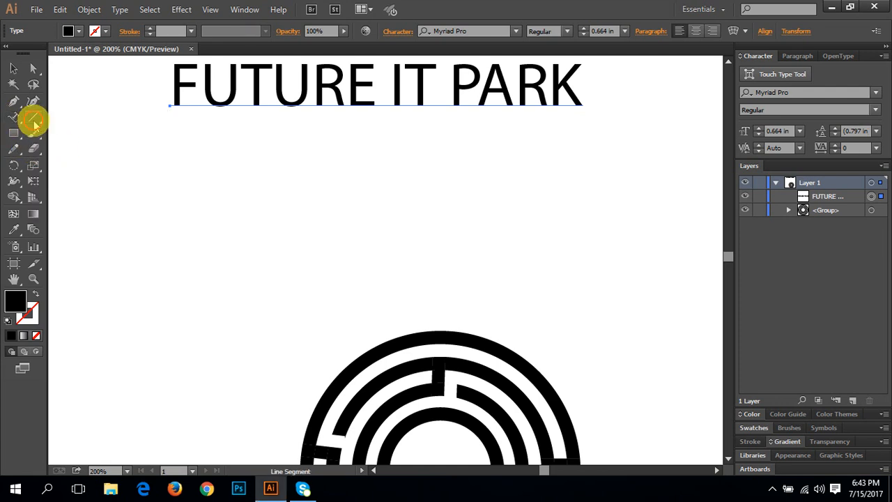
pyautogui.click(92, 122)
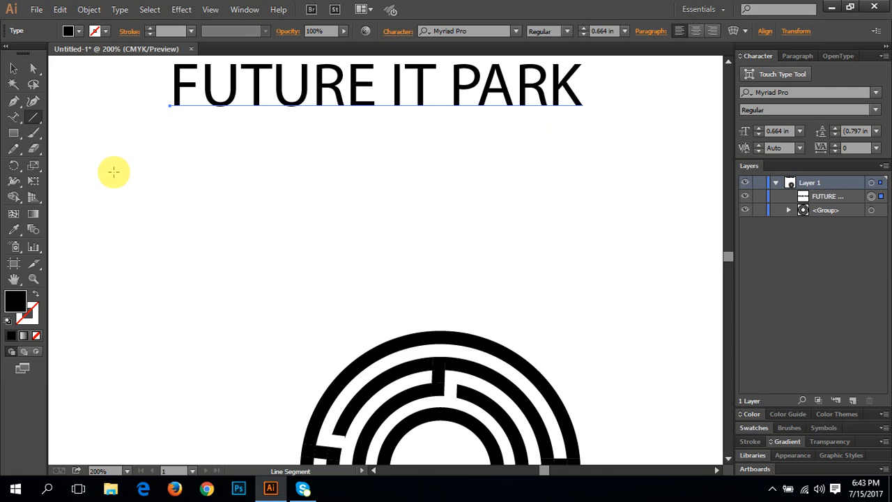
pyautogui.moveTo(108, 200); pyautogui.dragTo(603, 271)
pyautogui.hotkey('ctrl', 'z')
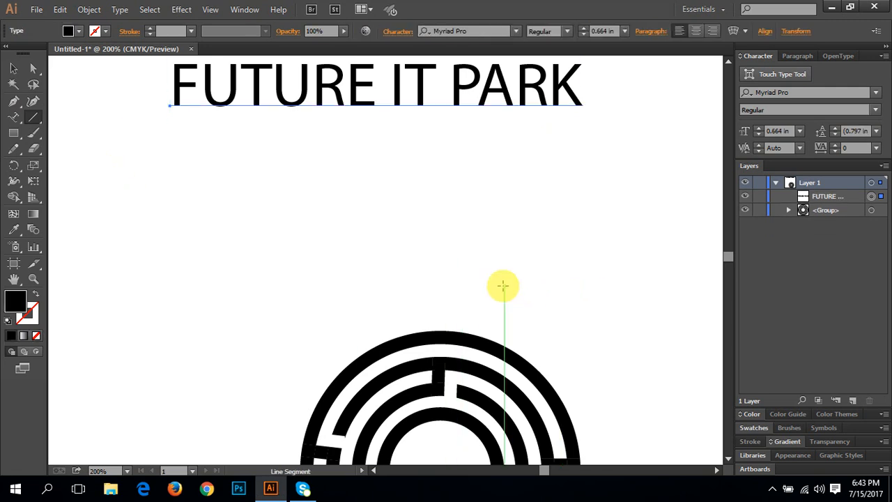
# - Draw an open S-shaped wavy path with the Pen tool below the FUTURE IT PARK text, with no fill and a black stroke
pyautogui.moveTo(14, 101); pyautogui.dragTo(61, 99)
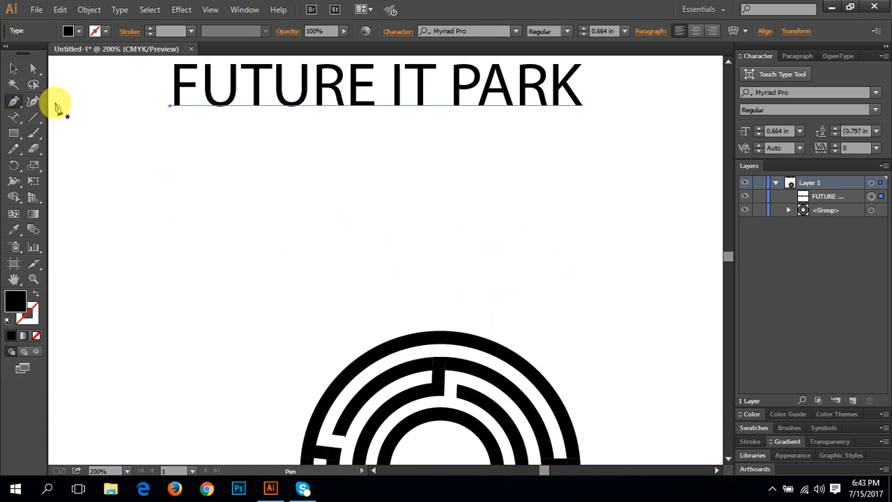
pyautogui.click(111, 262)
pyautogui.moveTo(280, 239); pyautogui.dragTo(408, 276)
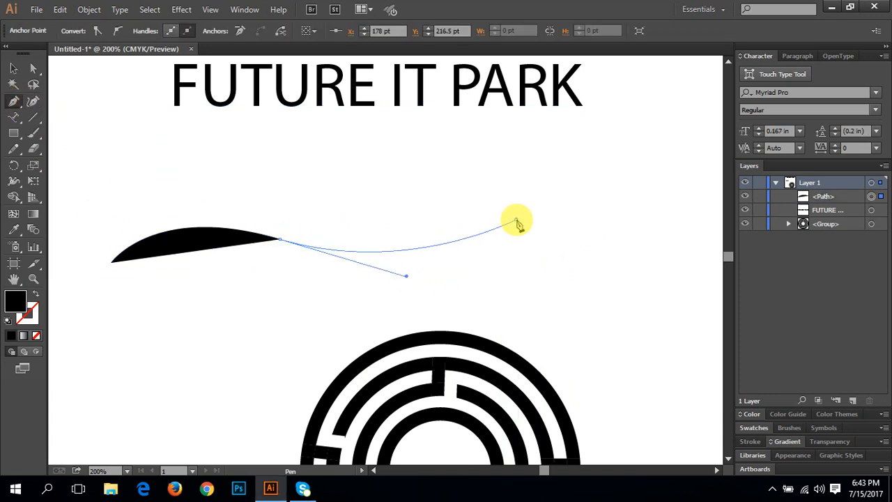
pyautogui.moveTo(515, 220); pyautogui.dragTo(550, 202)
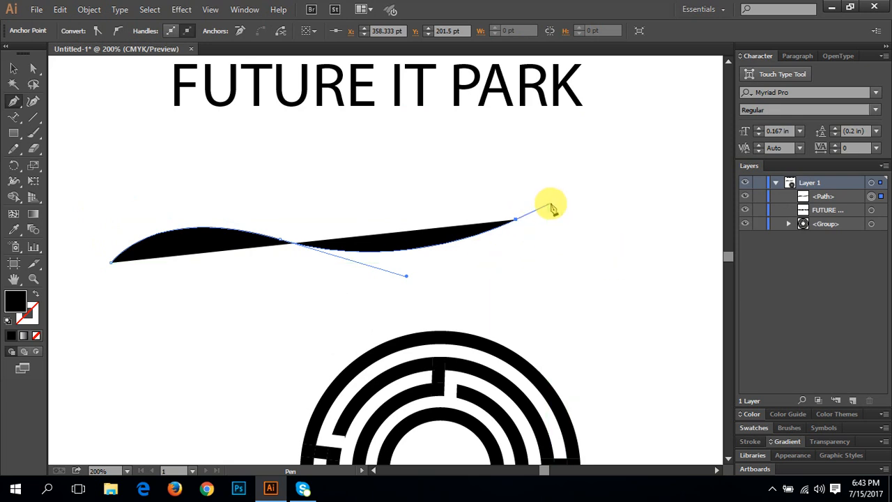
pyautogui.click(34, 296)
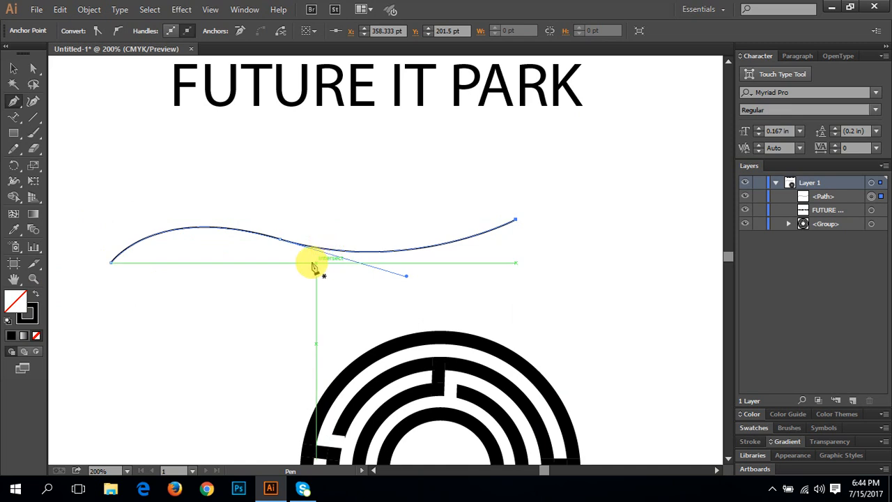
pyautogui.click(29, 313)
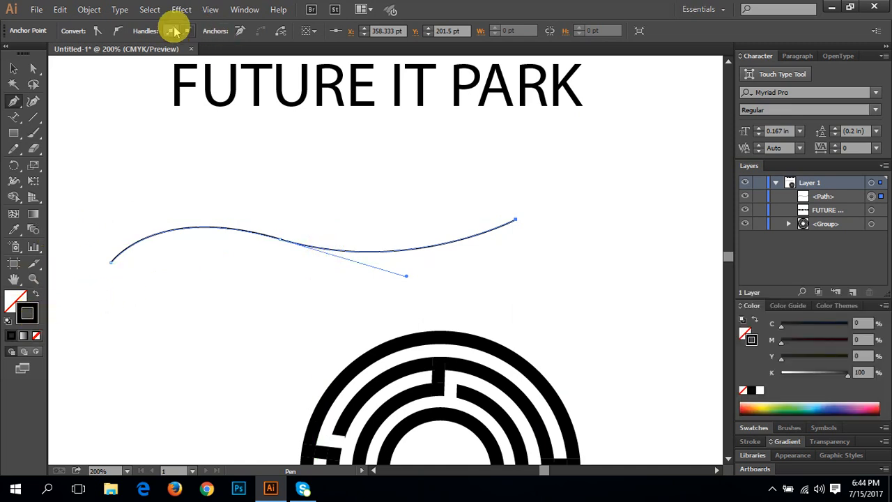
# - Select the wavy path, remove its stroke weight, restore it to 1 pt, and deselect the path
pyautogui.click(14, 69)
pyautogui.click(170, 202)
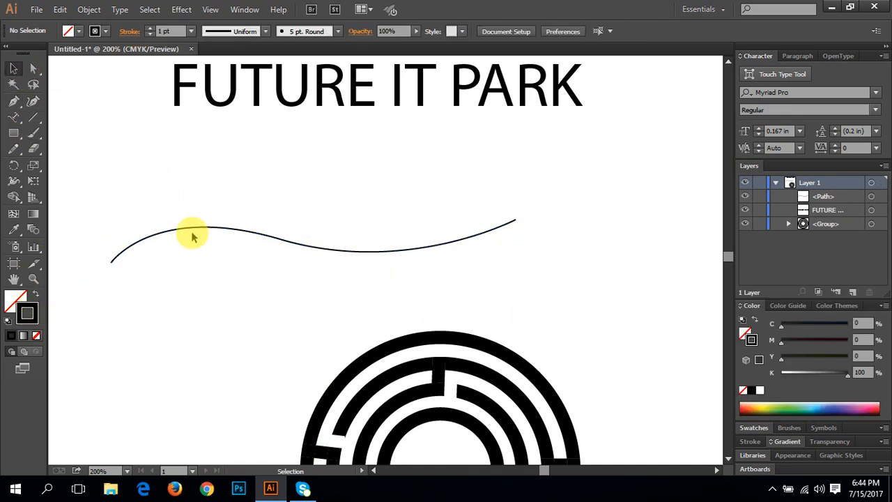
pyautogui.click(193, 237)
pyautogui.click(149, 35)
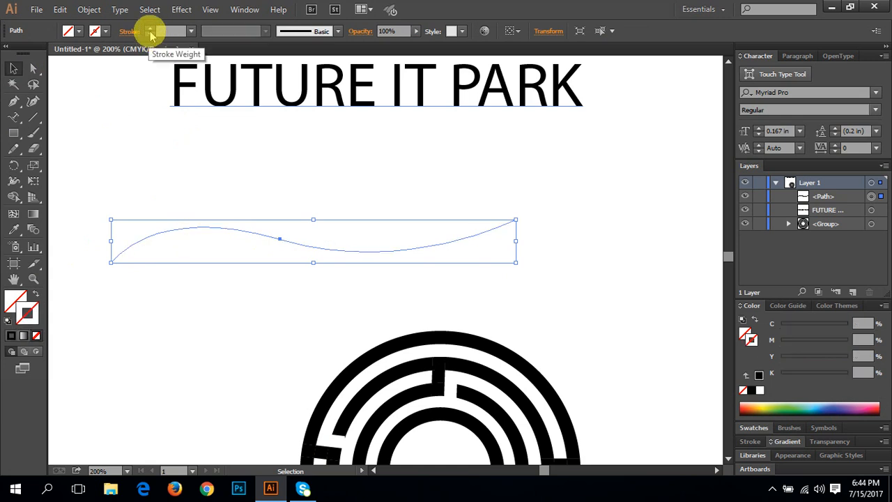
pyautogui.click(149, 28)
pyautogui.click(249, 261)
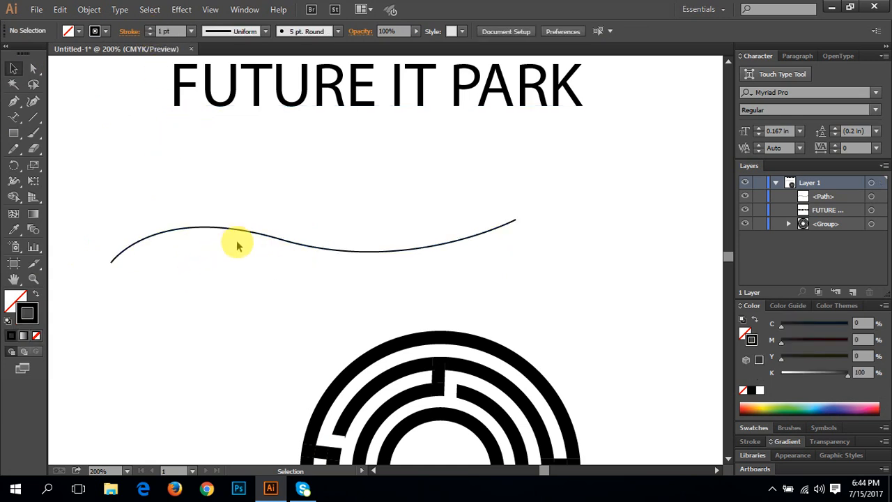
# - Enter sample names followed by filler letters along the wavy path with Type on a Path, filling nearly its whole length
pyautogui.click(222, 229)
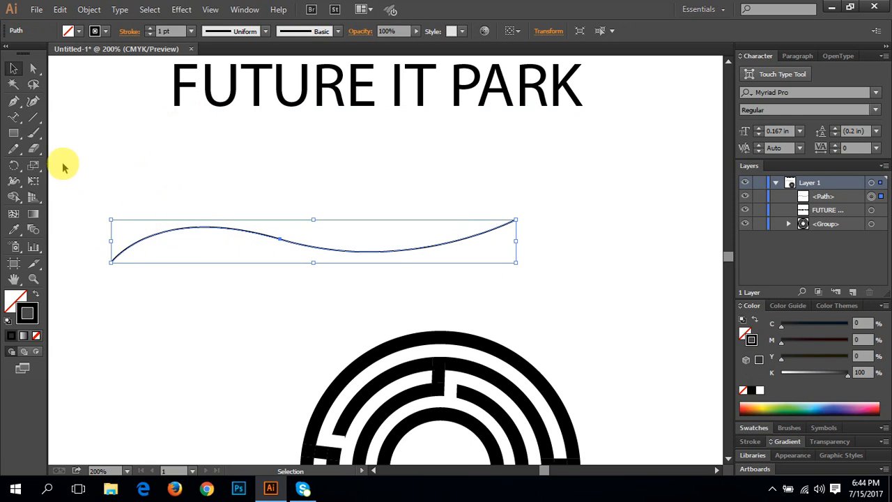
pyautogui.click(14, 117)
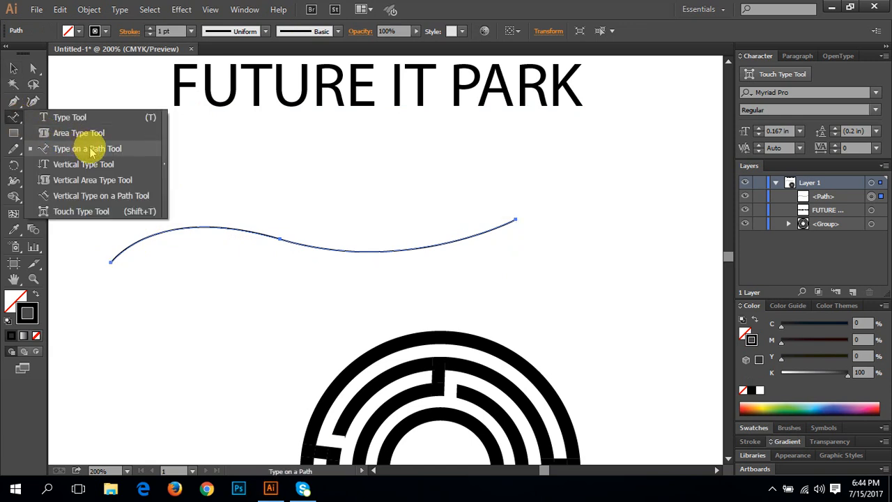
pyautogui.click(89, 151)
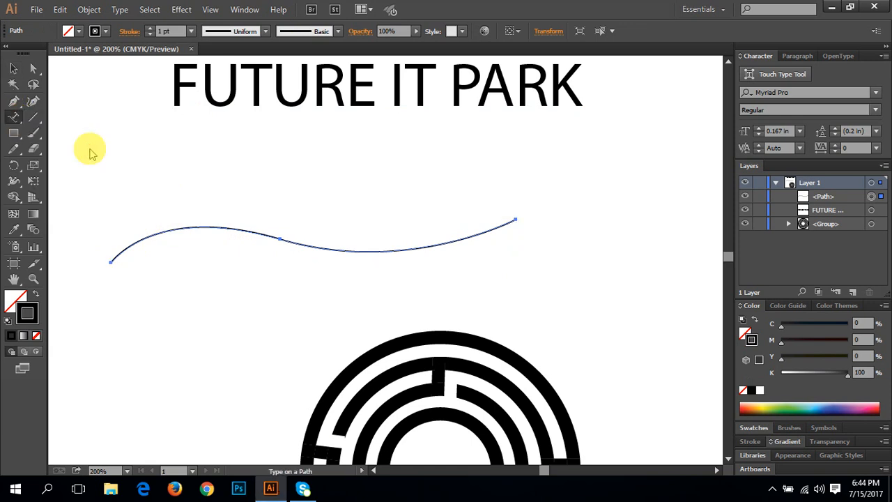
pyautogui.click(121, 255)
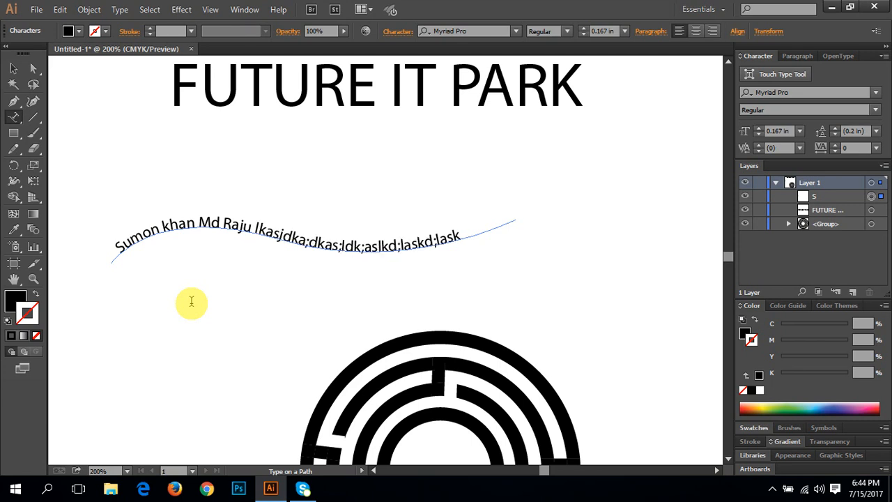
pyautogui.write('d;laskd;las')
pyautogui.press('BackSpace')
pyautogui.press('BackSpace')
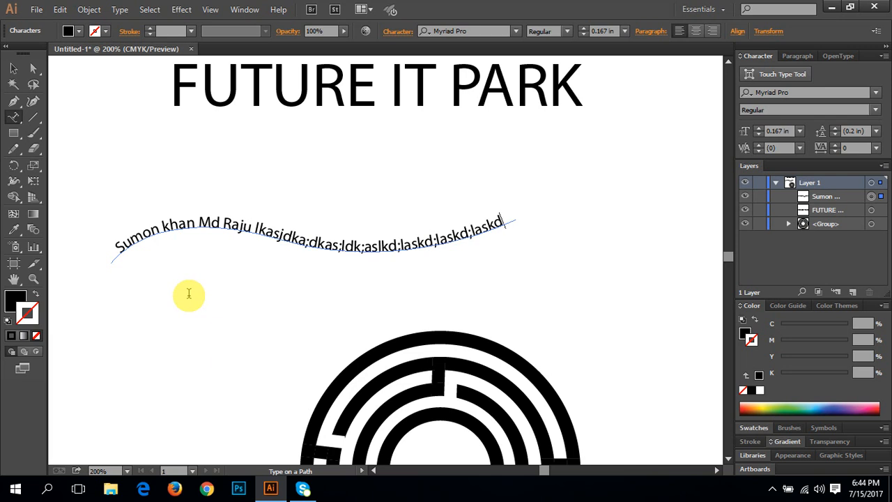
pyautogui.press('ctrl')
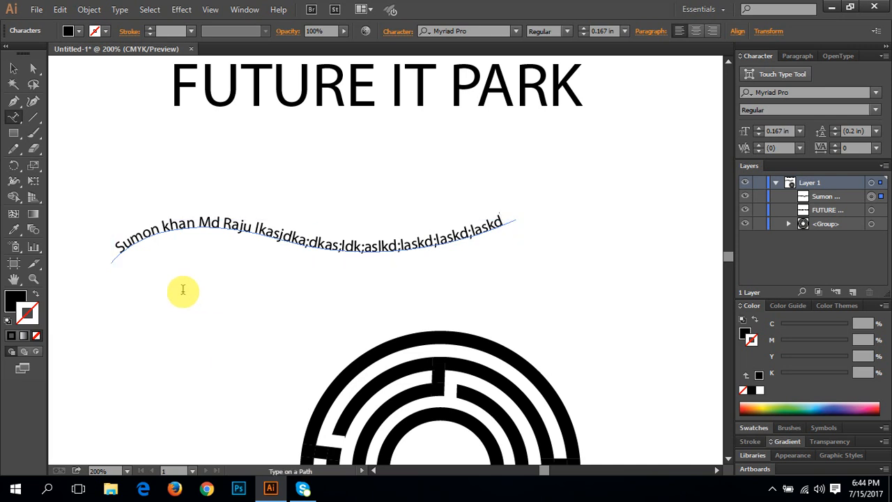
# - Draw a large open S-shaped path with the Pen tool beside the circular maze, redoing the lower bend, with no fill and a black stroke
pyautogui.click(23, 106)
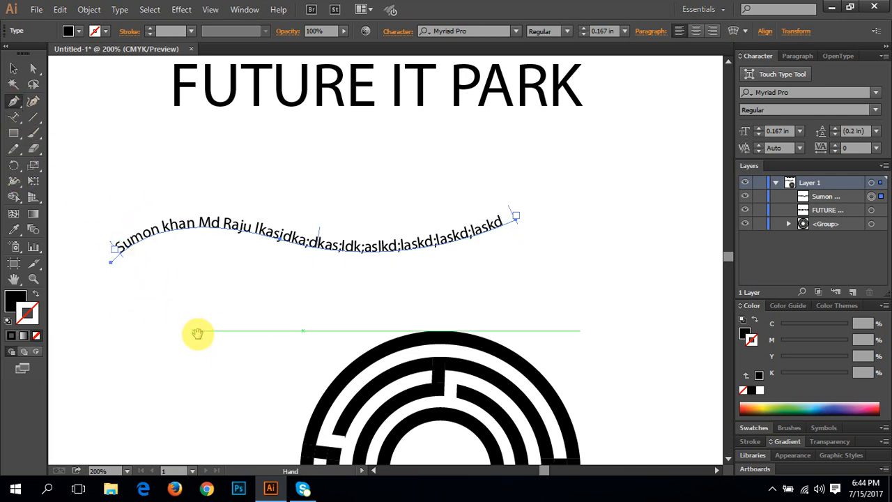
pyautogui.moveTo(195, 332); pyautogui.dragTo(225, 141)
pyautogui.click(196, 173)
pyautogui.moveTo(127, 272); pyautogui.dragTo(161, 360)
pyautogui.moveTo(255, 412); pyautogui.dragTo(222, 220)
pyautogui.moveTo(304, 144); pyautogui.dragTo(278, 410)
pyautogui.moveTo(293, 321); pyautogui.dragTo(289, 375)
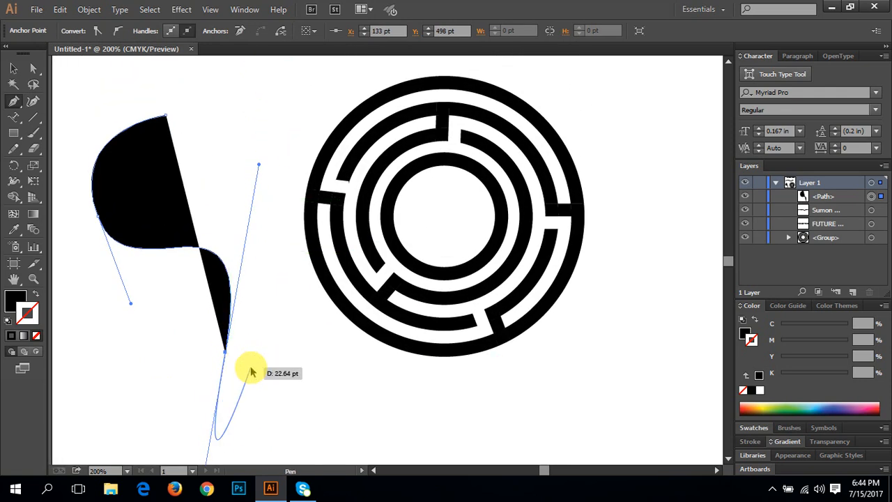
pyautogui.hotkey('ctrl', 'z')
pyautogui.hotkey('ctrl', 'z')
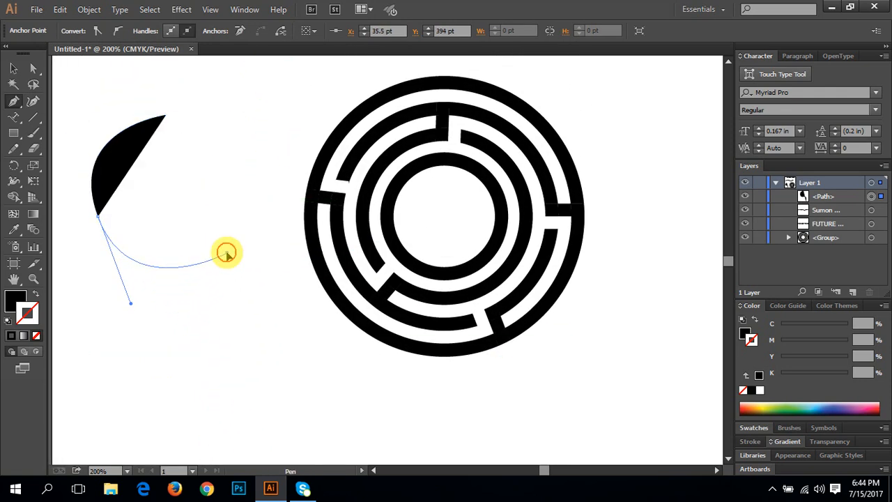
pyautogui.moveTo(226, 252); pyautogui.dragTo(274, 268)
pyautogui.moveTo(277, 342); pyautogui.dragTo(269, 372)
pyautogui.click(208, 403)
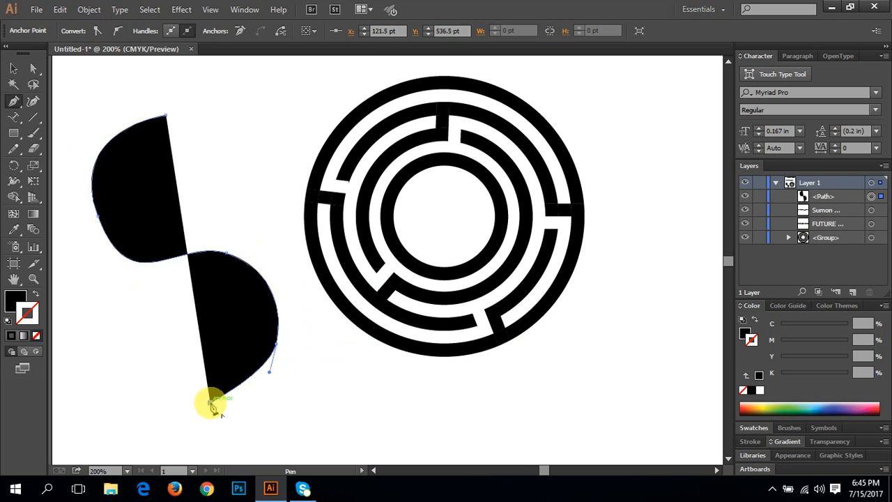
pyautogui.click(36, 294)
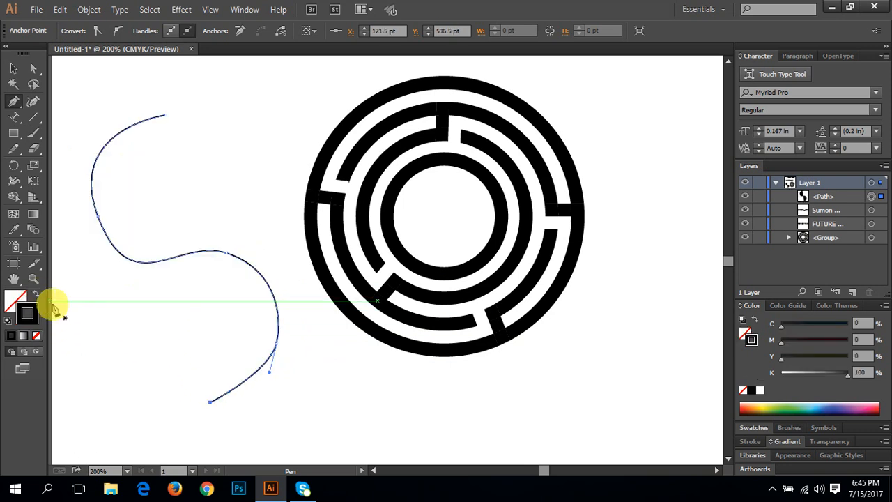
# - Fill the S-shaped path with random filler letters from its upper end using Type on a Path
pyautogui.click(14, 117)
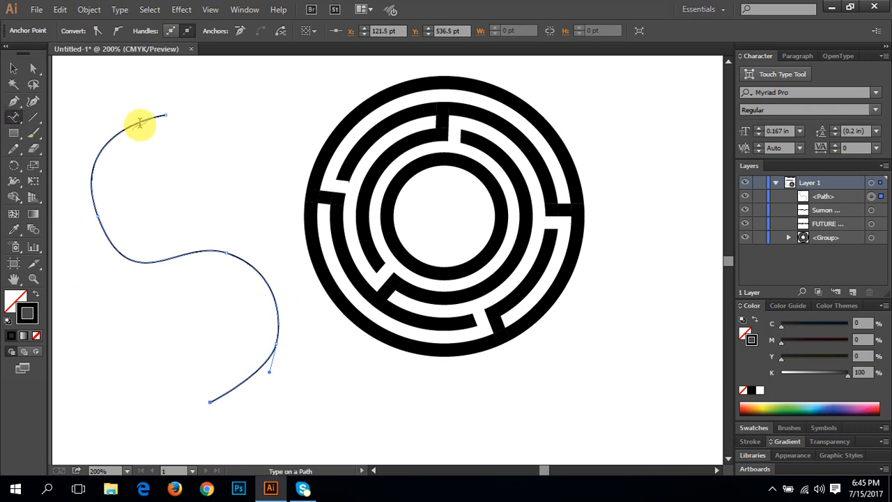
pyautogui.click(158, 115)
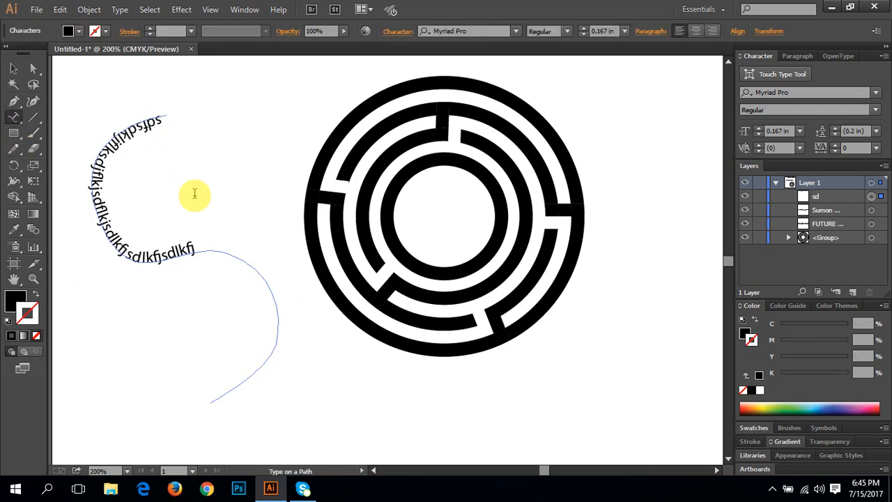
pyautogui.write('jflsdkjfklsdjflksdjflksdjflsdfsd')
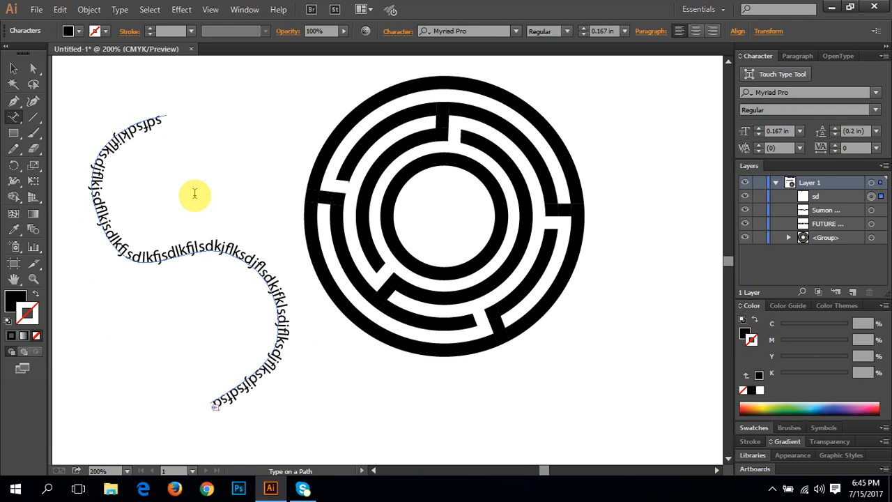
# - Delete the S-shaped path text and the wavy path text
pyautogui.click(14, 68)
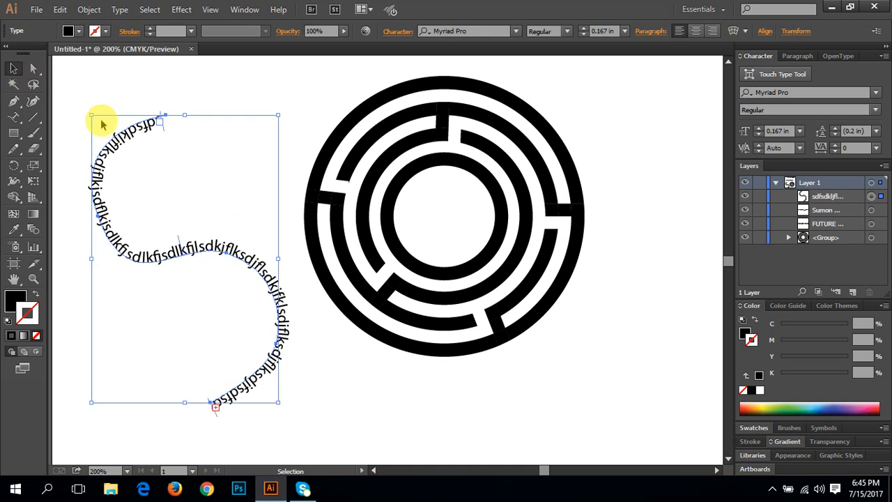
pyautogui.click(112, 115)
pyautogui.click(131, 137)
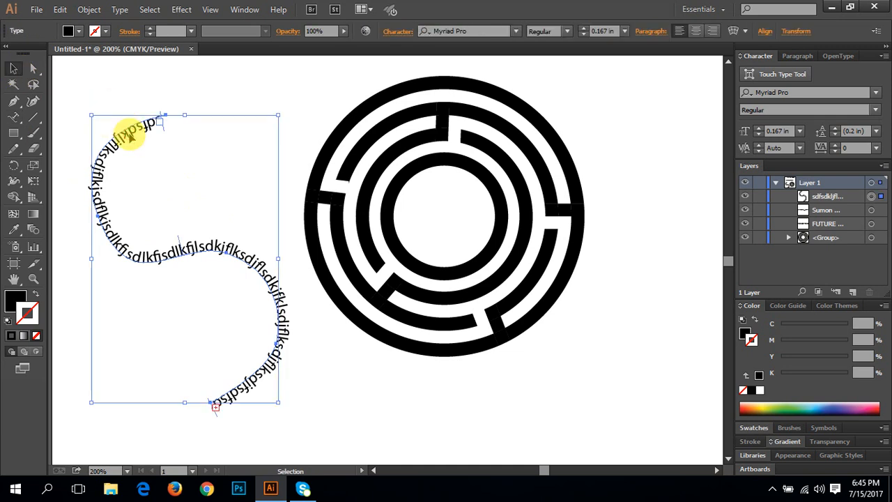
pyautogui.press('Delete')
pyautogui.scroll(4, 311, 143)
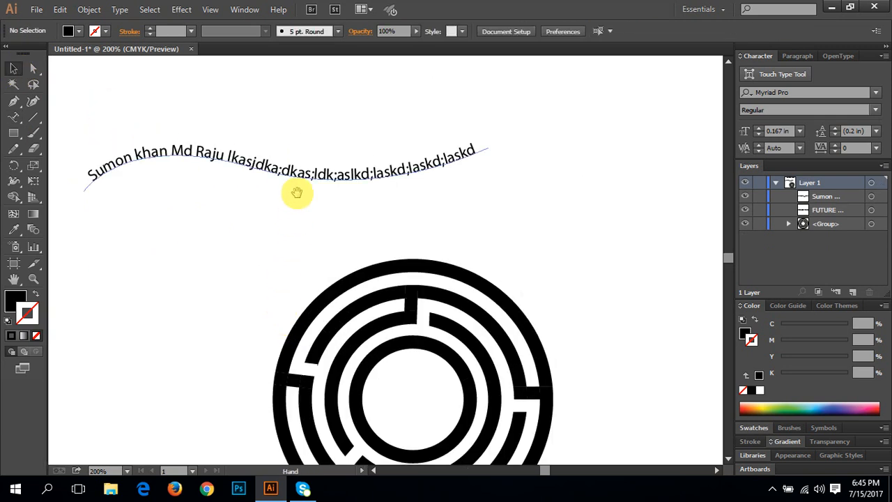
pyautogui.click(291, 170)
pyautogui.press('Delete')
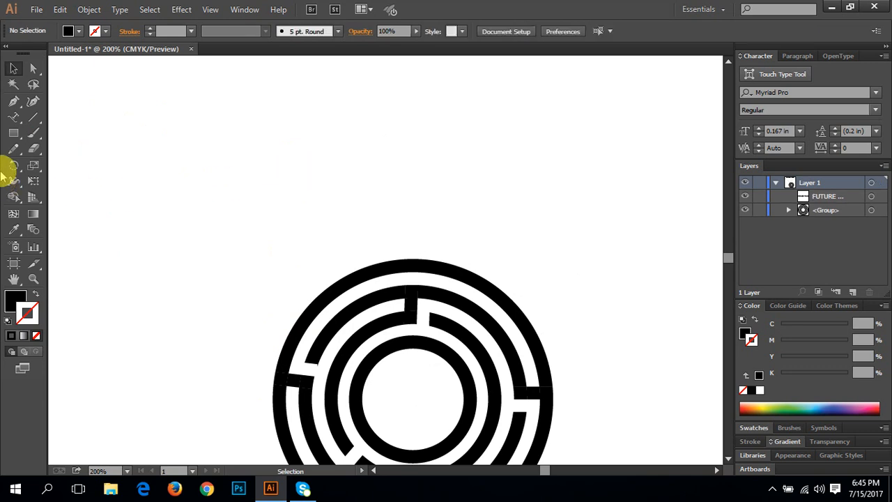
# - Draw a circle with the Ellipse tool below the start of the FUTURE IT PARK text, with no fill and a black stroke
pyautogui.moveTo(16, 121); pyautogui.dragTo(82, 157)
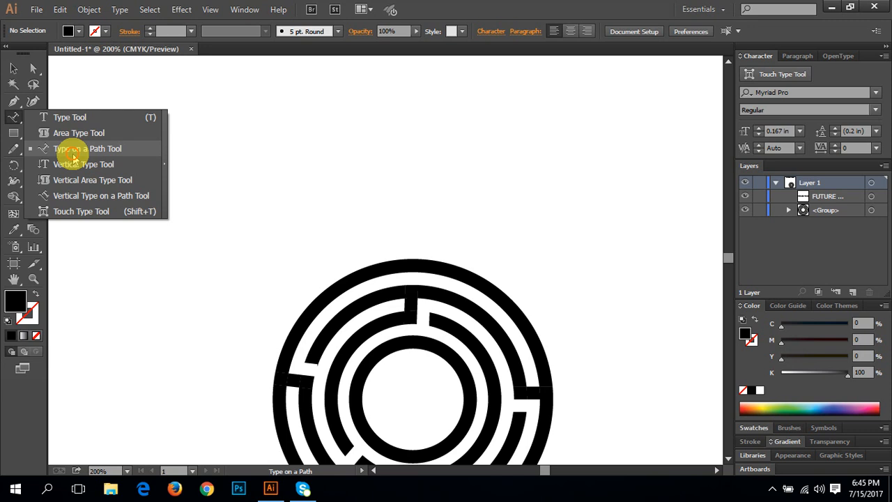
pyautogui.click(33, 117)
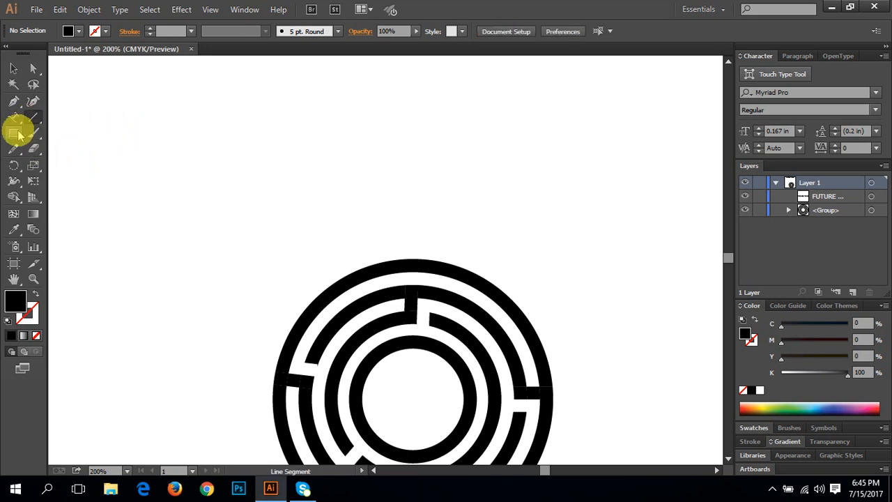
pyautogui.moveTo(15, 132); pyautogui.dragTo(72, 170)
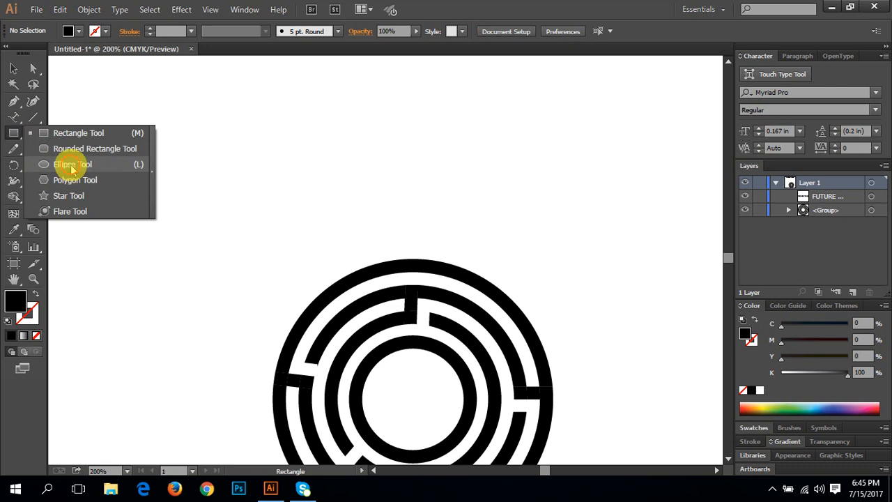
pyautogui.click(70, 166)
pyautogui.press('space')
pyautogui.moveTo(159, 163); pyautogui.dragTo(188, 276)
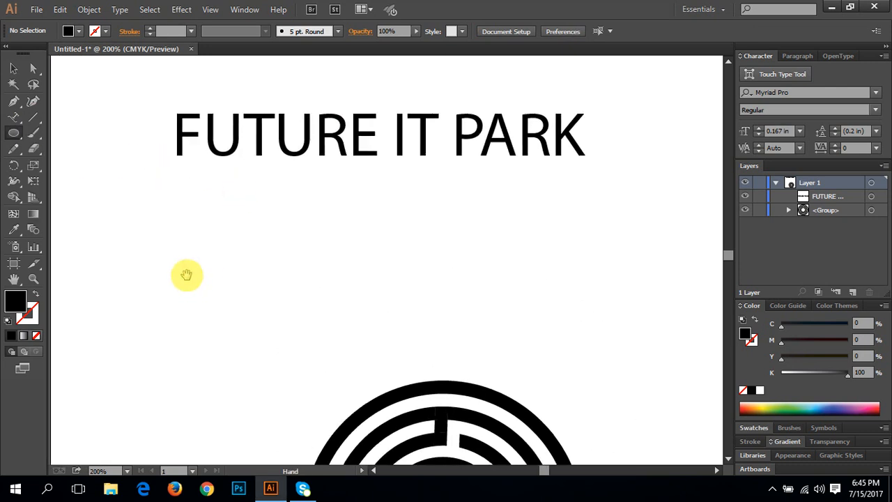
pyautogui.moveTo(147, 214); pyautogui.dragTo(324, 334)
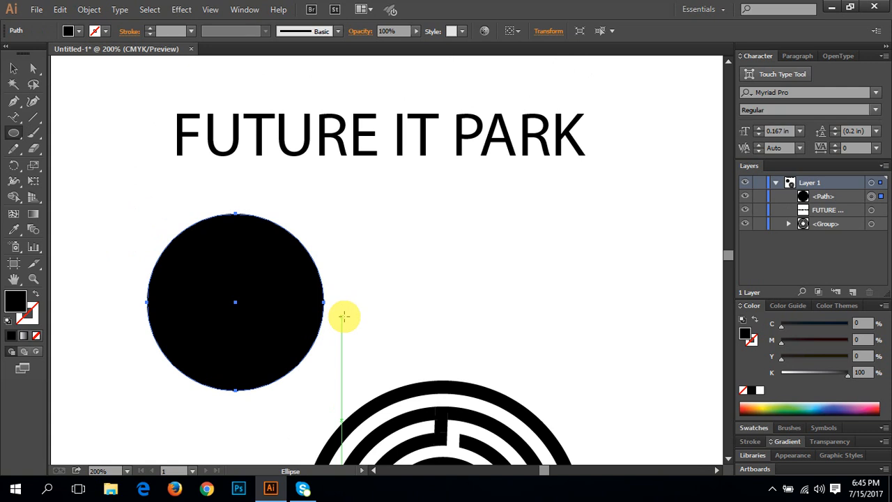
pyautogui.click(35, 297)
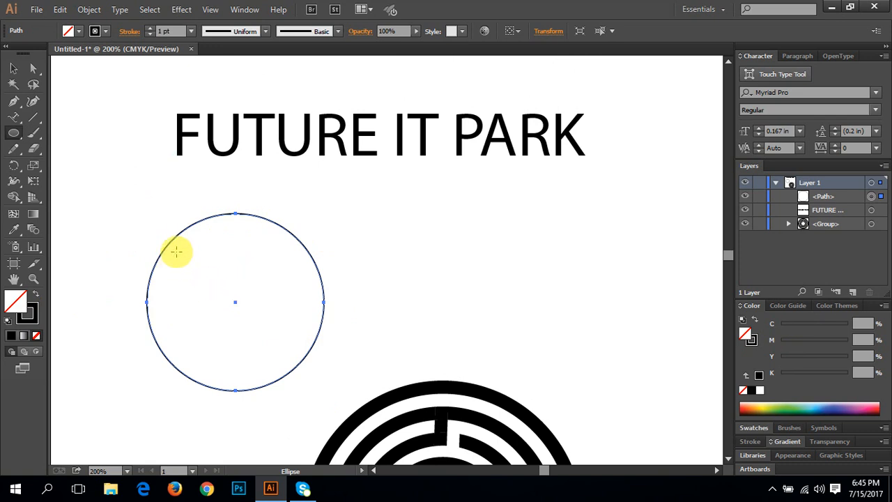
# - Draw a second circle of similar size to the right of the outlined one, with a black fill and no stroke
pyautogui.press('space')
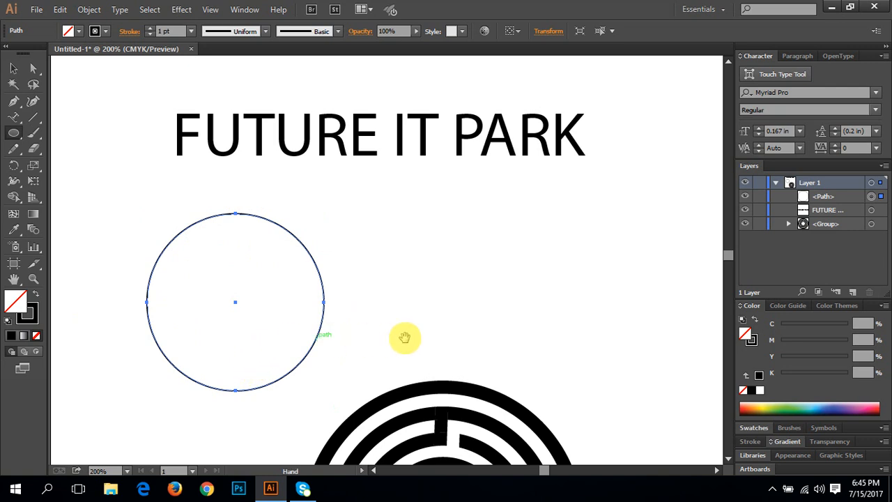
pyautogui.moveTo(308, 315); pyautogui.dragTo(203, 269)
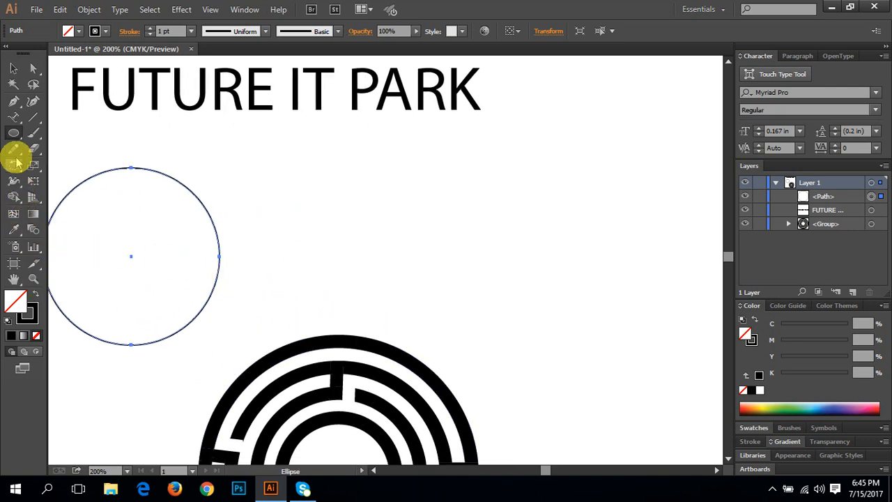
pyautogui.moveTo(13, 132); pyautogui.dragTo(76, 164)
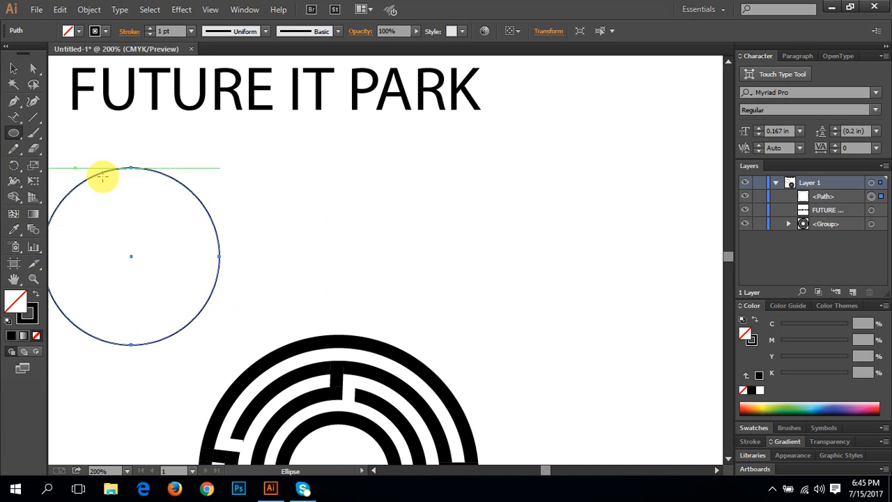
pyautogui.moveTo(379, 152); pyautogui.dragTo(564, 233)
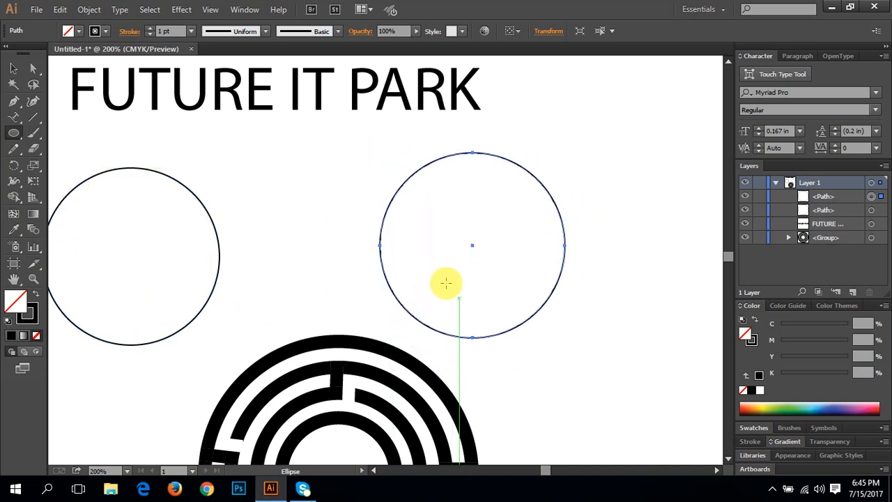
pyautogui.click(37, 294)
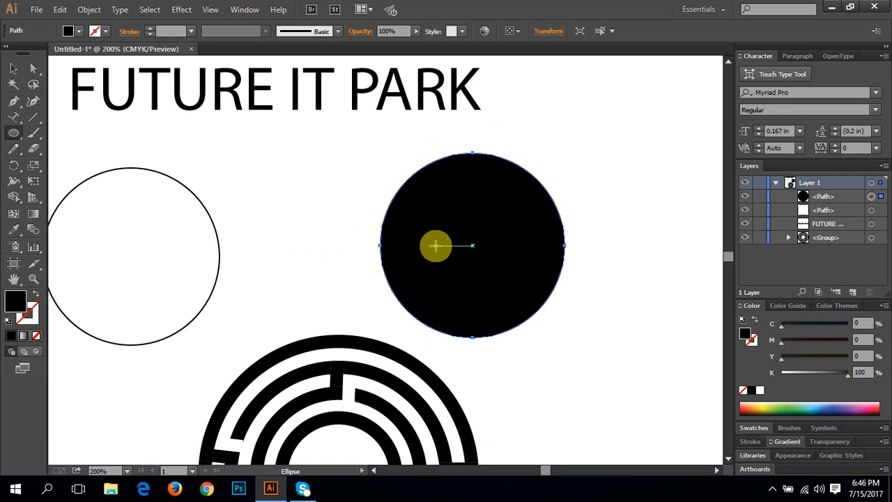
# - Enter "dsfsdfsdf" along the outlined circle with Type on a Path, starting near its top
pyautogui.moveTo(358, 279); pyautogui.dragTo(381, 277)
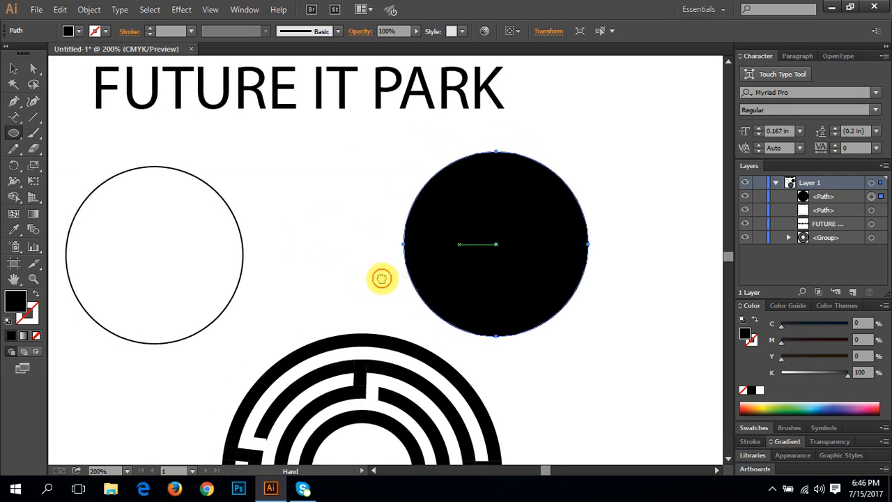
pyautogui.click(14, 116)
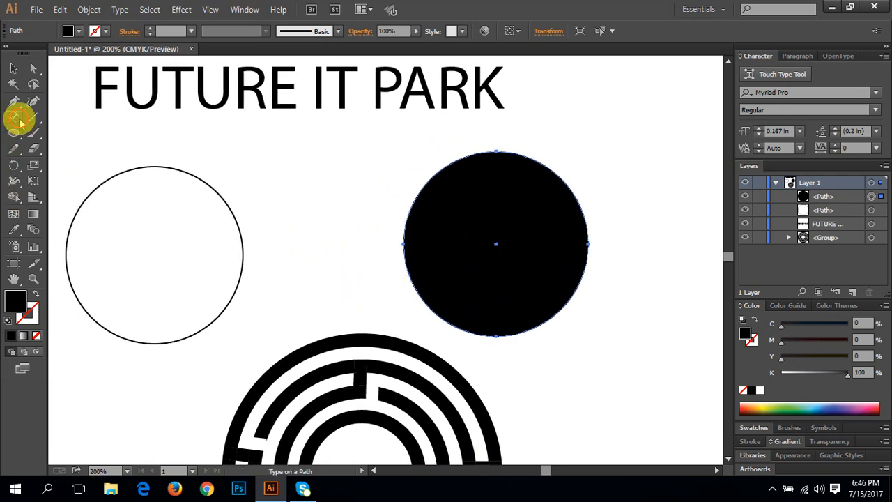
pyautogui.click(163, 165)
pyautogui.write('dsfsdf')
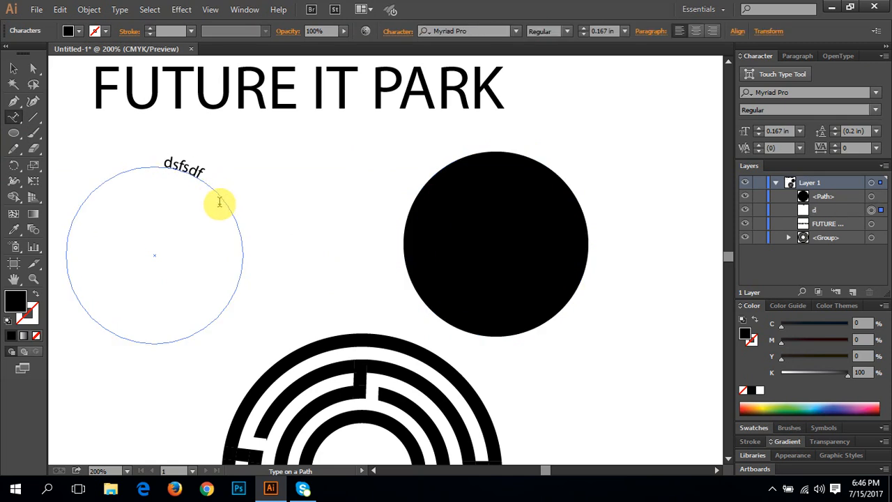
pyautogui.write('sdf')
pyautogui.click(14, 68)
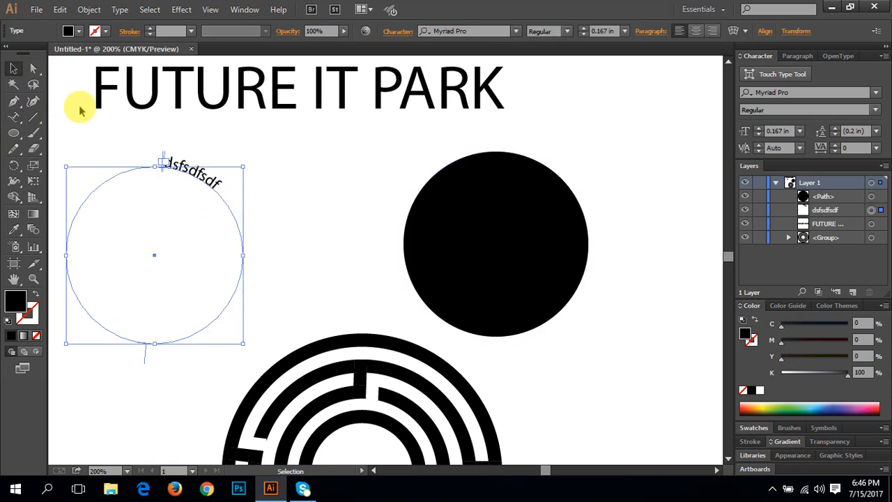
# - Enter repeated "sdf" filler text along the edge of the black-filled circle with Type on a Path, starting near its top
pyautogui.click(13, 119)
pyautogui.click(490, 153)
pyautogui.write('s')
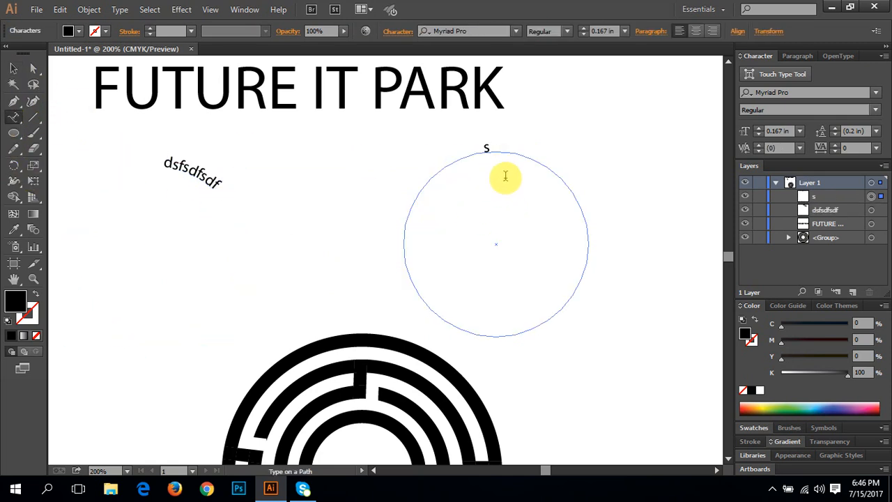
pyautogui.write('sdfsdfsdfsdfsdf')
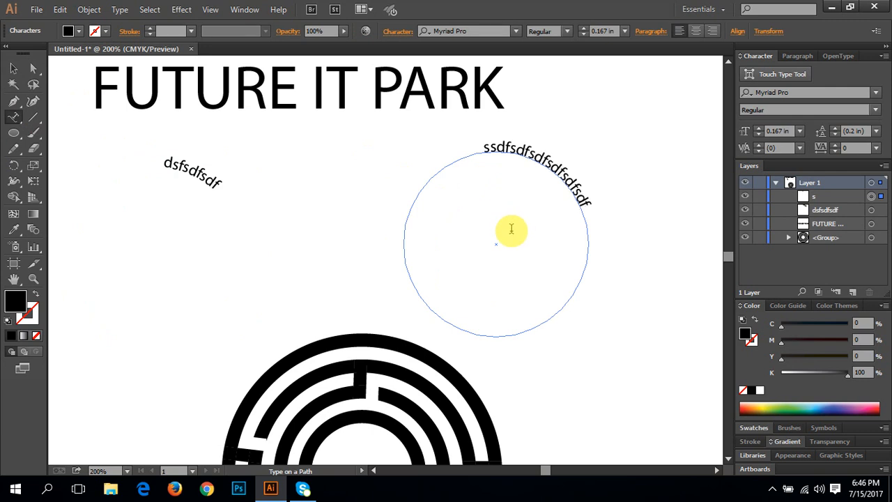
# - Undo the text on both circles and the drawing of the black-filled circle, keeping only the outlined circle
pyautogui.hotkey('ctrl', 'z')
pyautogui.hotkey('ctrl', 'z')
pyautogui.hotkey('ctrl', 'z')
pyautogui.hotkey('ctrl', 'z')
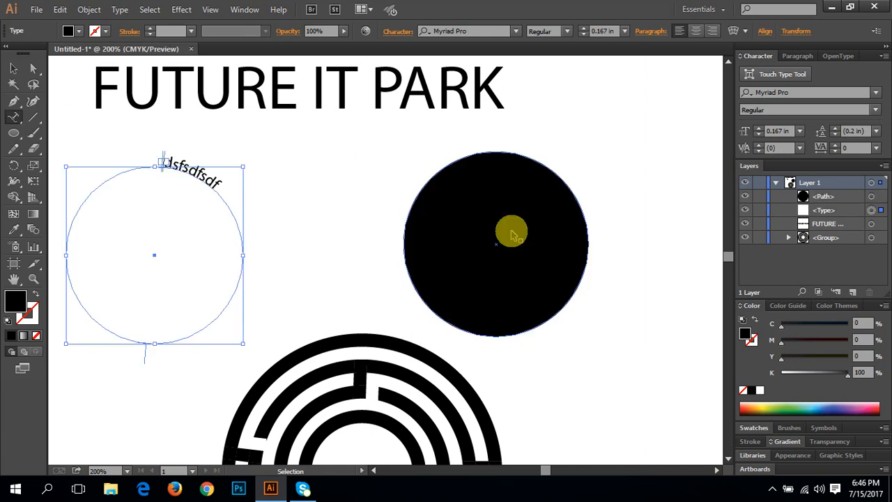
pyautogui.hotkey('ctrl', 'z')
pyautogui.hotkey('ctrl', 'z')
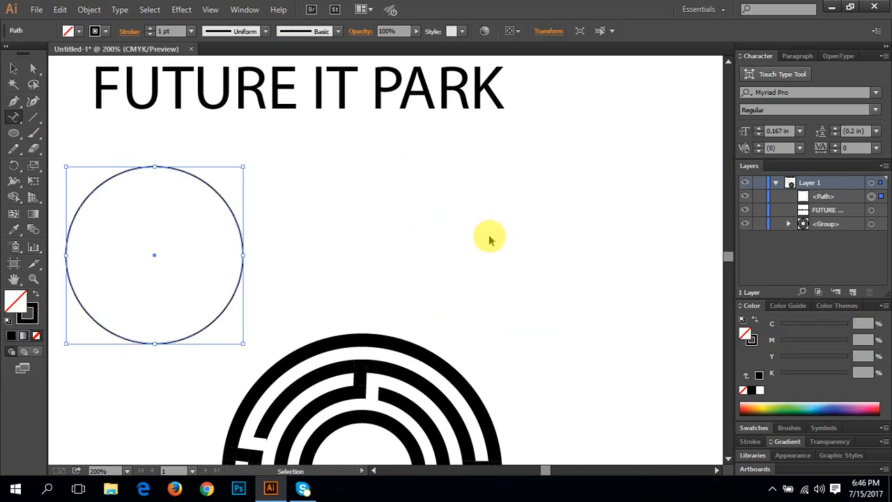
# - Enter "FUTURE IT PARK GRAPHIC DESIGN COURSE" along the outlined circle with Type on a Path, starting near its top
pyautogui.moveTo(203, 266); pyautogui.dragTo(348, 273)
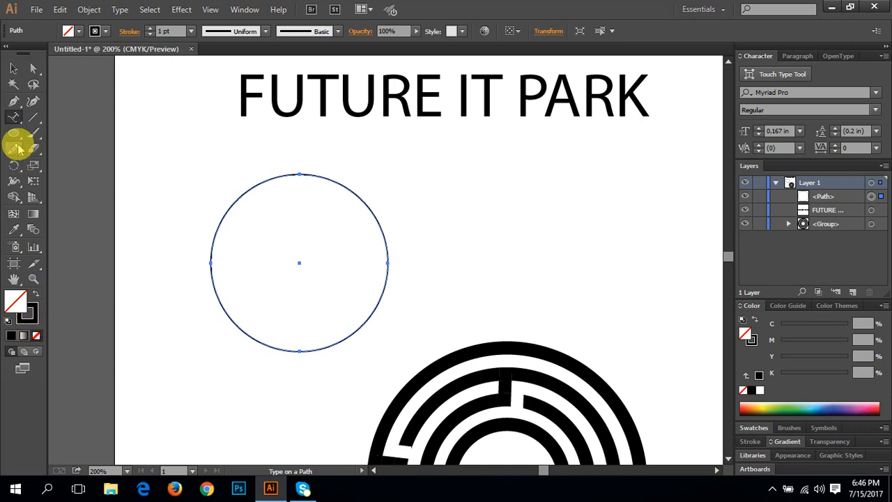
pyautogui.click(14, 114)
pyautogui.click(46, 152)
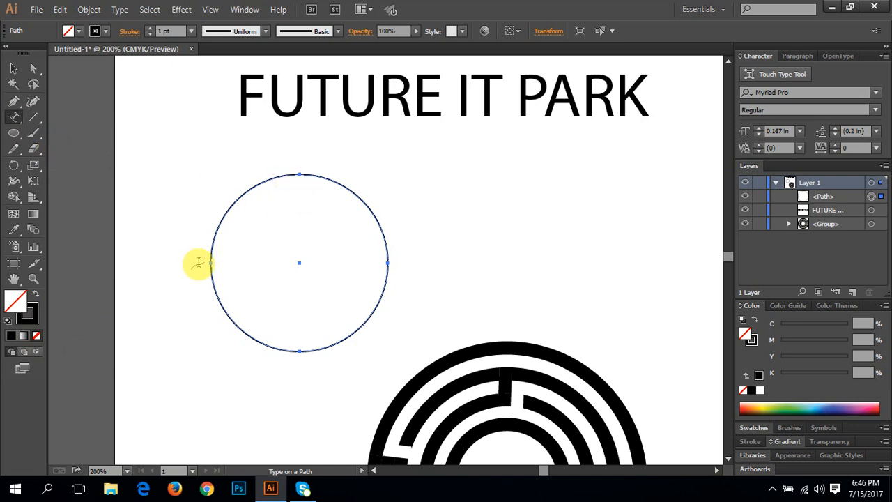
pyautogui.click(294, 174)
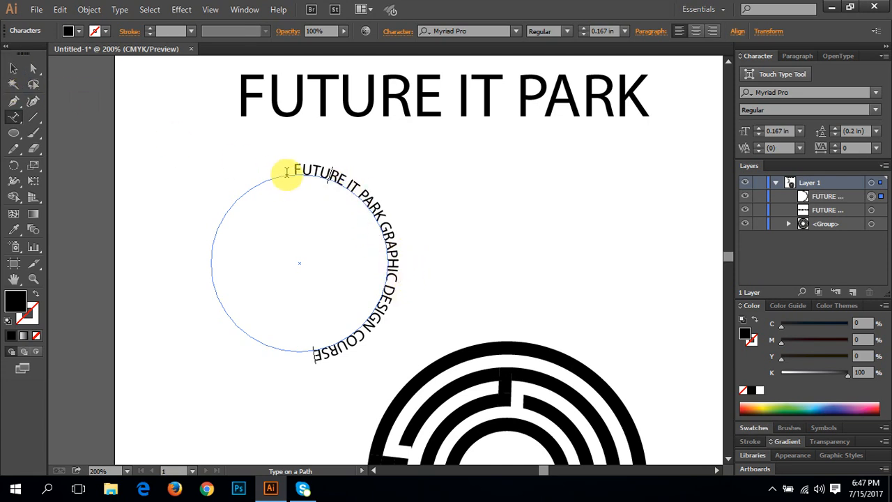
pyautogui.click(13, 67)
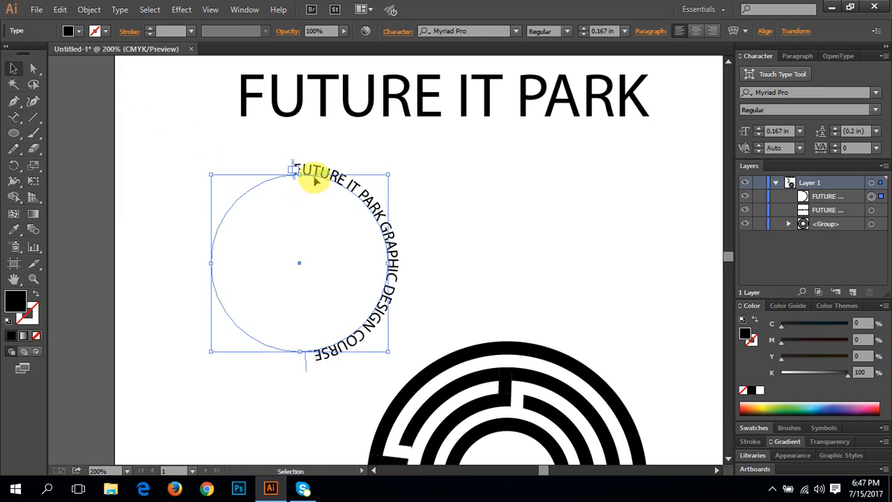
# - Adjust the circular text's start, end and centre brackets so the text spans the upper half of the circle
pyautogui.scroll(1, 332, 269)
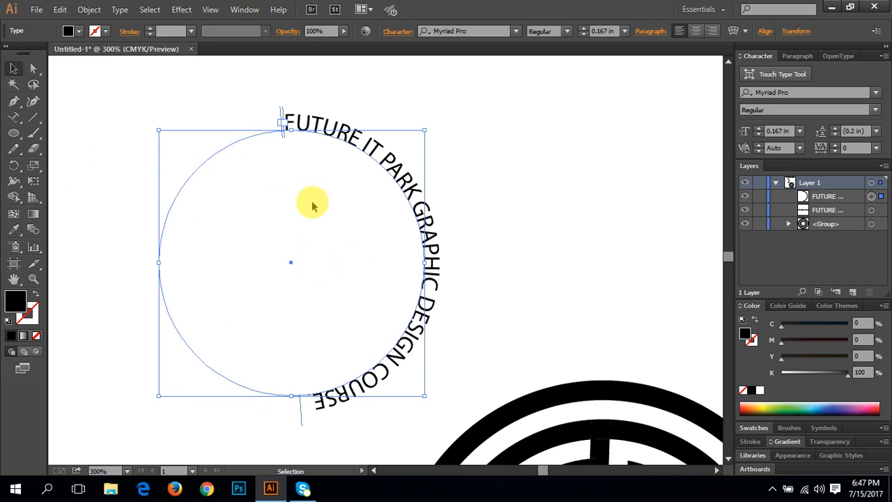
pyautogui.hscroll(1, 302, 265)
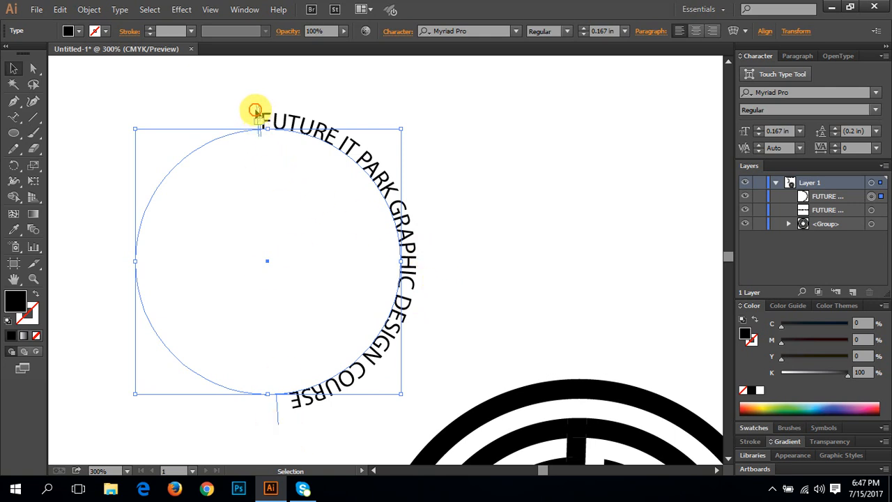
pyautogui.moveTo(255, 111); pyautogui.dragTo(129, 221)
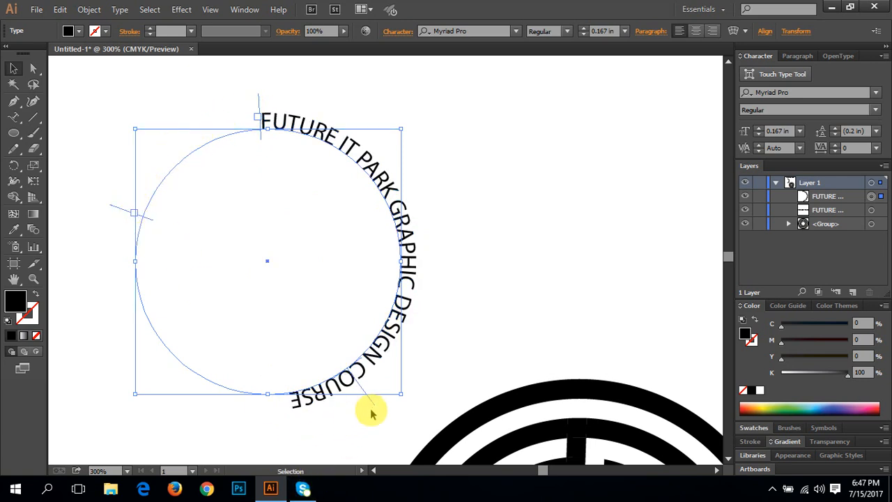
pyautogui.moveTo(374, 409); pyautogui.dragTo(443, 236)
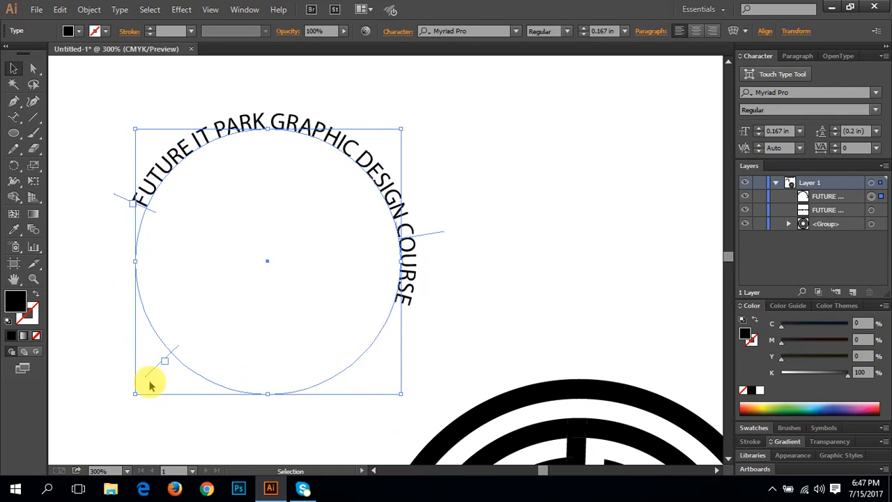
pyautogui.moveTo(149, 377); pyautogui.dragTo(430, 327)
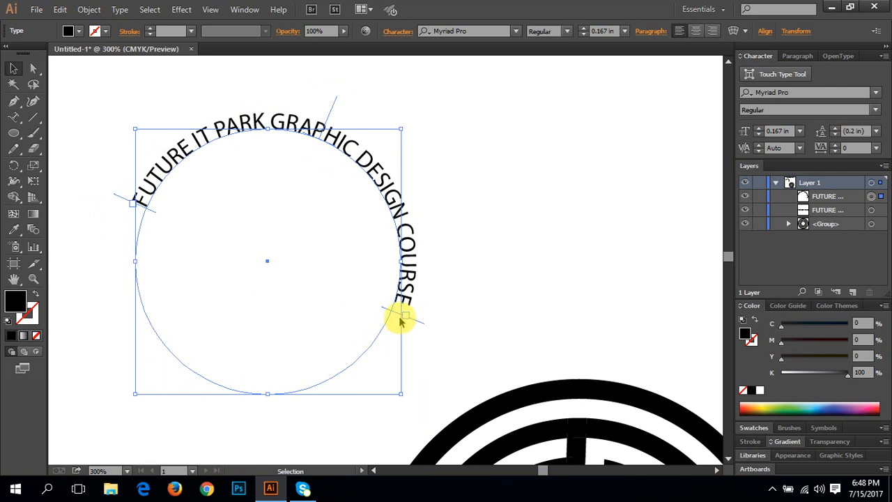
pyautogui.moveTo(413, 321); pyautogui.dragTo(432, 324)
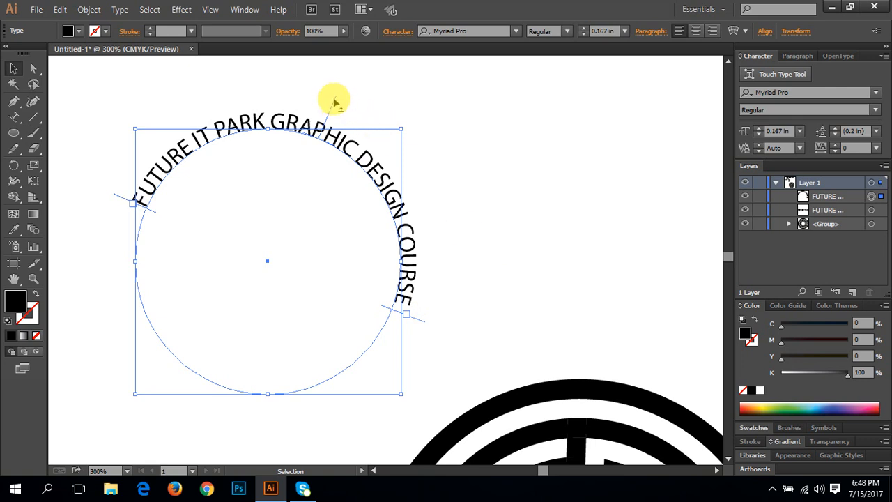
pyautogui.moveTo(333, 99); pyautogui.dragTo(314, 100)
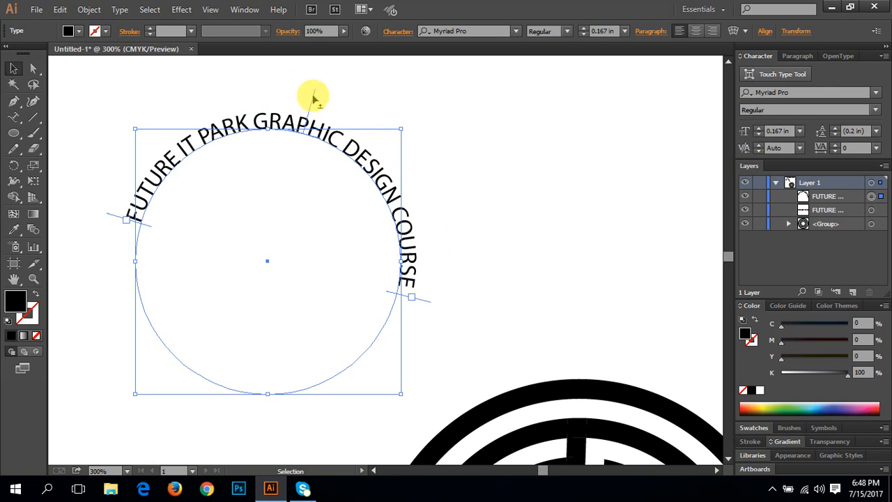
pyautogui.moveTo(314, 99); pyautogui.dragTo(277, 81)
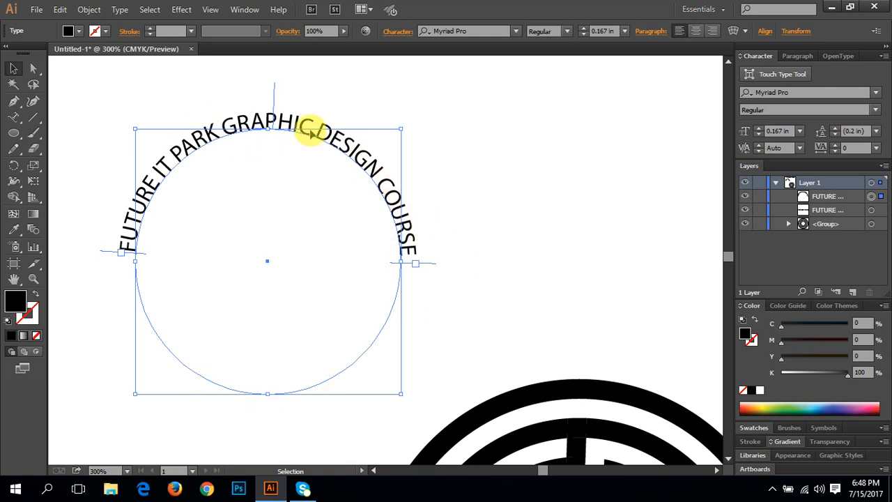
# - Delete "GRAPHIC DESIGN COURSE" from the text on the circle, keeping "FUTURE IT PARK"
pyautogui.press('t')
pyautogui.moveTo(224, 128); pyautogui.dragTo(420, 260)
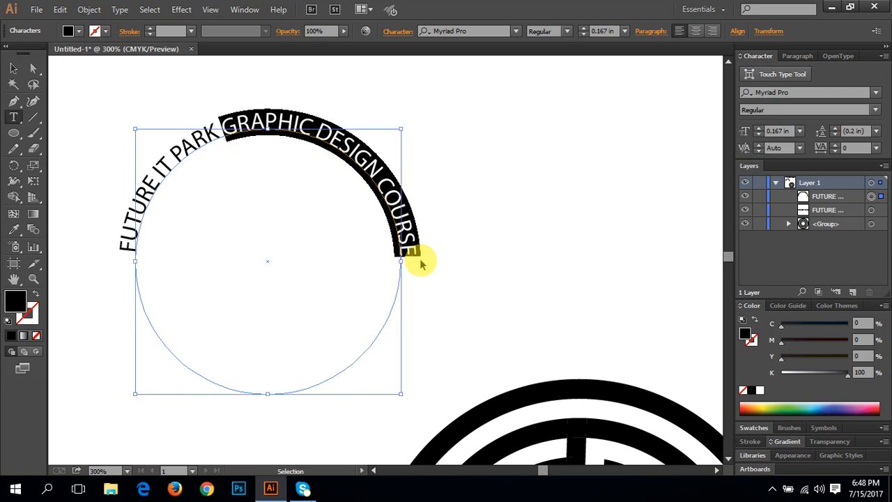
pyautogui.press('BackSpace')
# - Bring the end bracket back to just after PARK and centre the text at the top of the circle
pyautogui.click(14, 71)
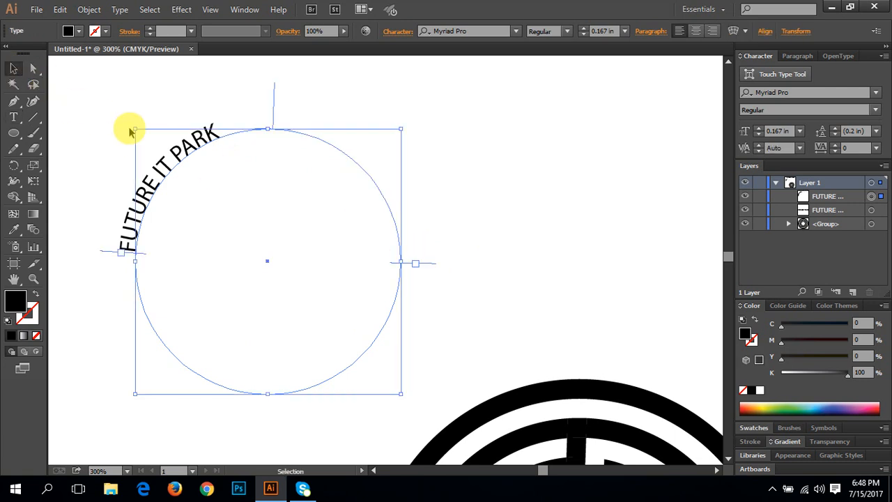
pyautogui.moveTo(429, 264); pyautogui.dragTo(211, 114)
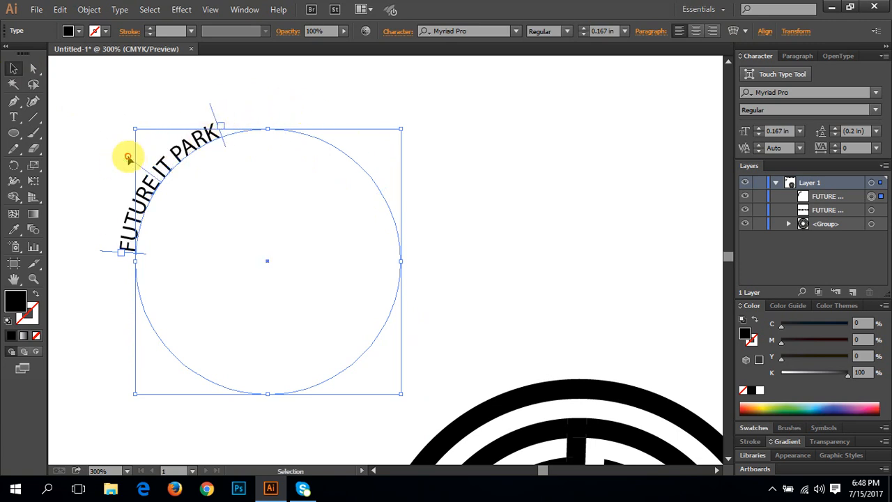
pyautogui.moveTo(128, 158); pyautogui.dragTo(268, 104)
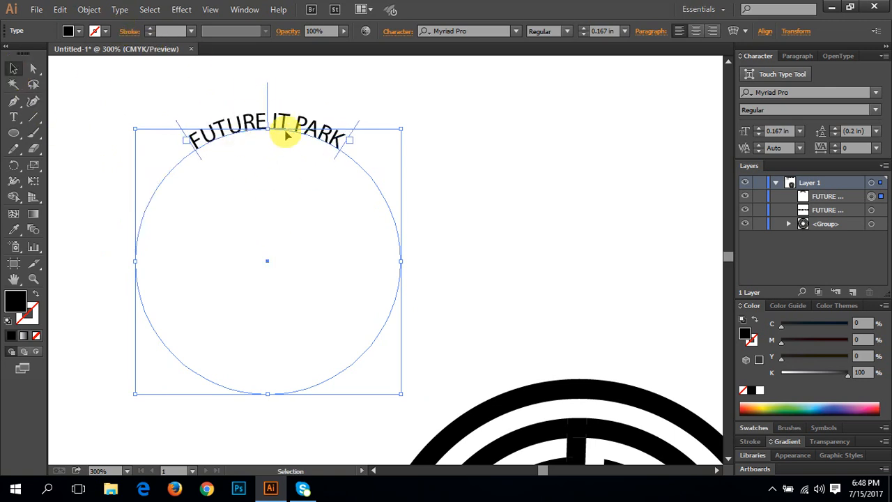
# - Set the circular text's font to Open Sans Extrabold and widen its brackets evenly so all of FUTURE IT PARK fits
pyautogui.click(462, 31)
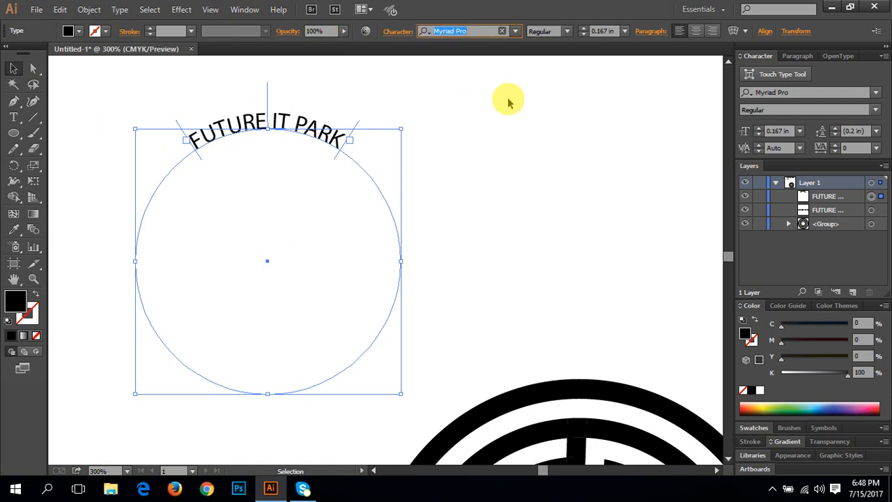
pyautogui.write('open')
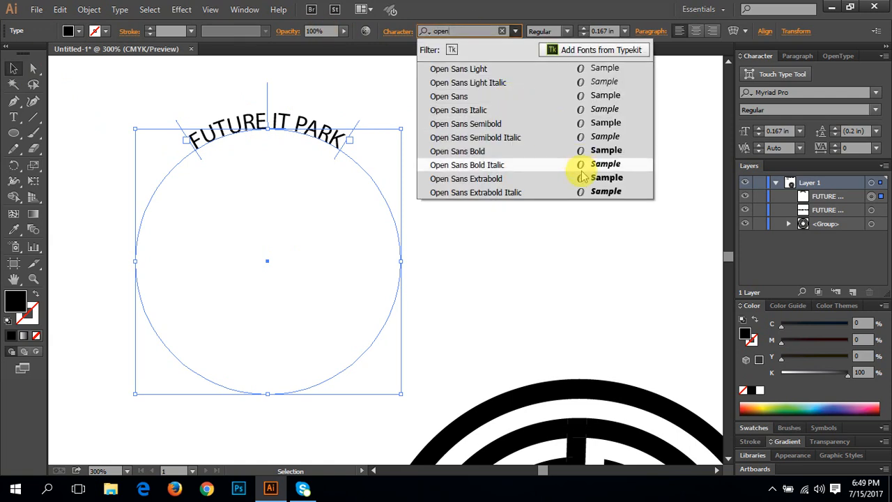
pyautogui.click(581, 180)
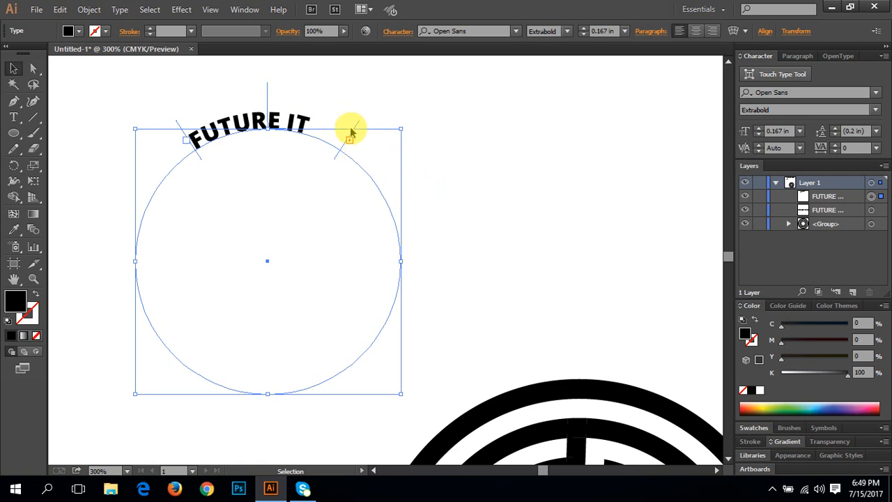
pyautogui.moveTo(359, 124); pyautogui.dragTo(375, 136)
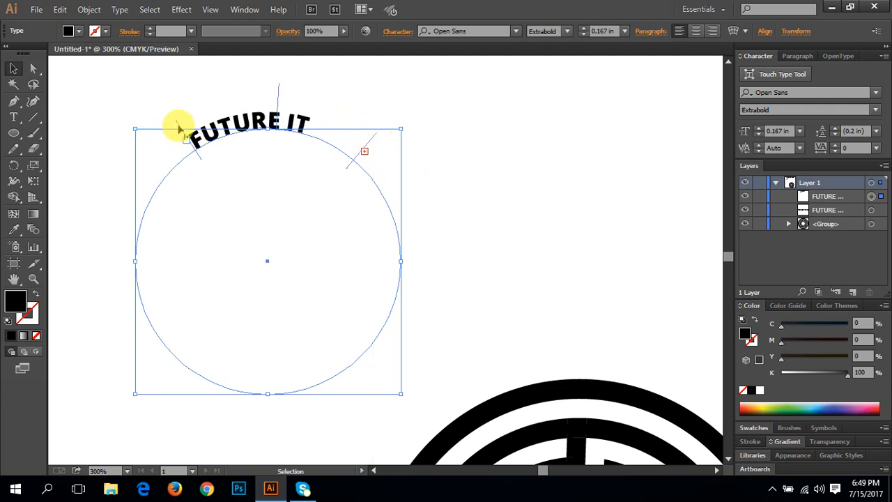
pyautogui.moveTo(179, 126); pyautogui.dragTo(161, 140)
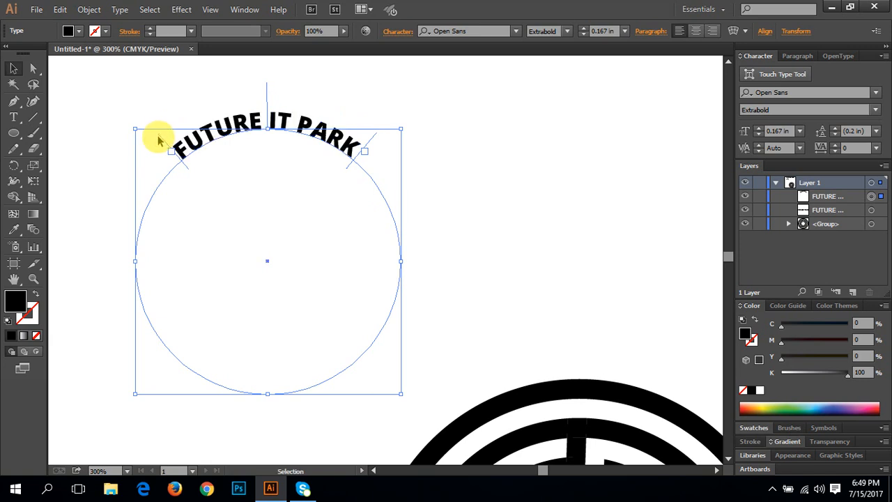
pyautogui.click(287, 207)
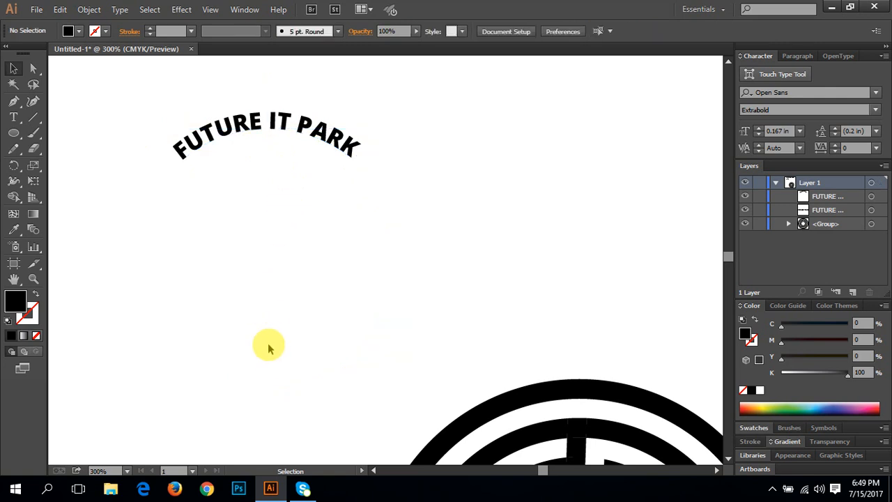
# - Copy the curved FUTURE IT PARK text with its circle and paste the duplicate in front at the same position
pyautogui.moveTo(269, 311); pyautogui.dragTo(271, 435)
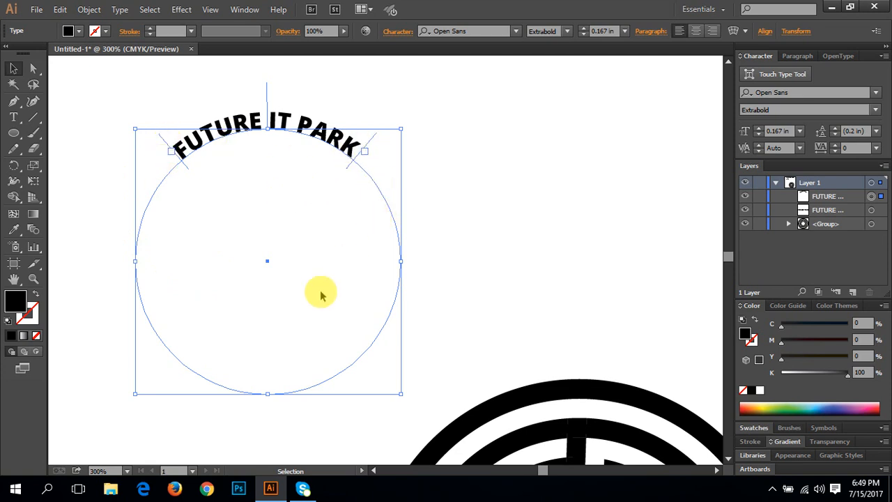
pyautogui.moveTo(320, 292); pyautogui.dragTo(302, 289)
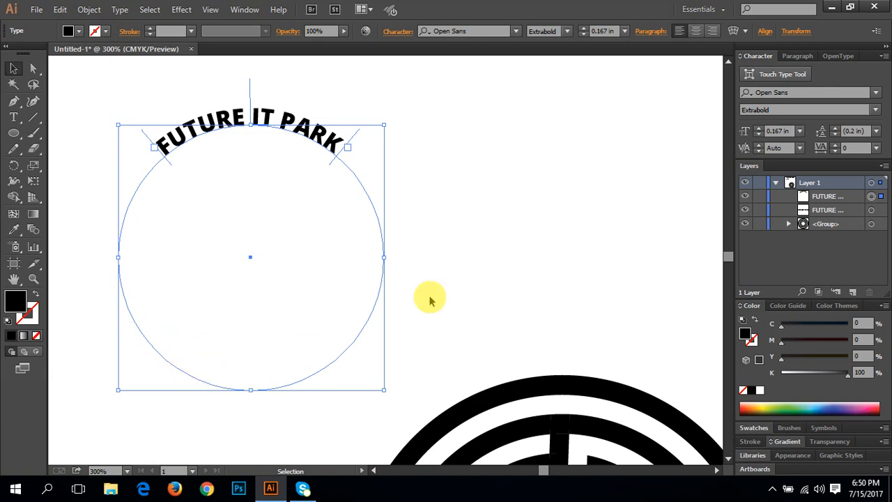
pyautogui.click(383, 295)
pyautogui.moveTo(330, 293); pyautogui.dragTo(411, 342)
pyautogui.press('a')
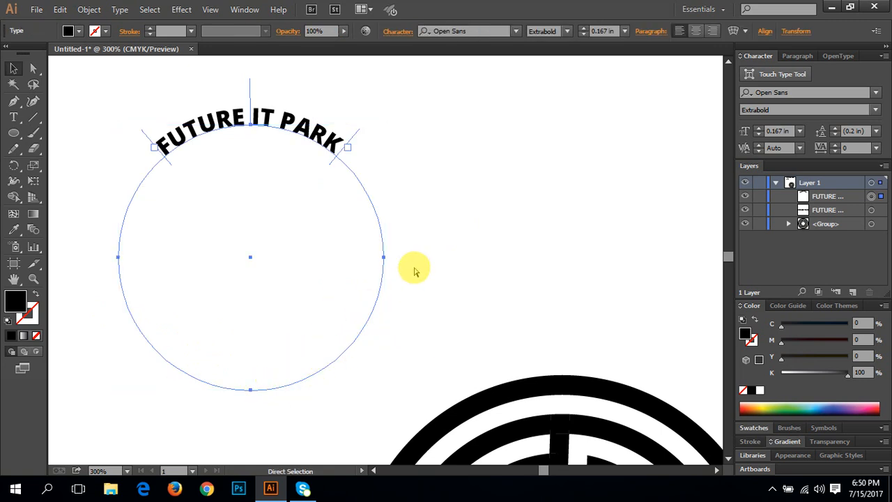
pyautogui.hotkey('ctrl', 'c')
pyautogui.hotkey('ctrl', 'f')
pyautogui.press('v')
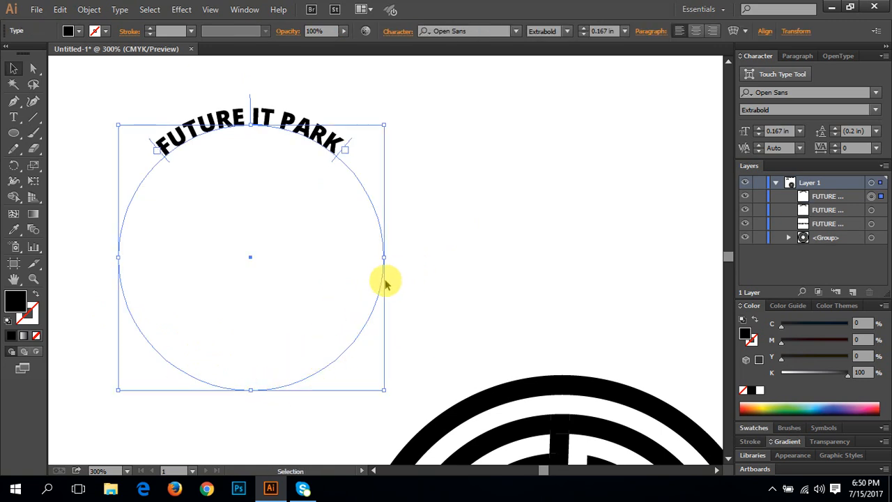
pyautogui.moveTo(383, 278); pyautogui.dragTo(474, 279)
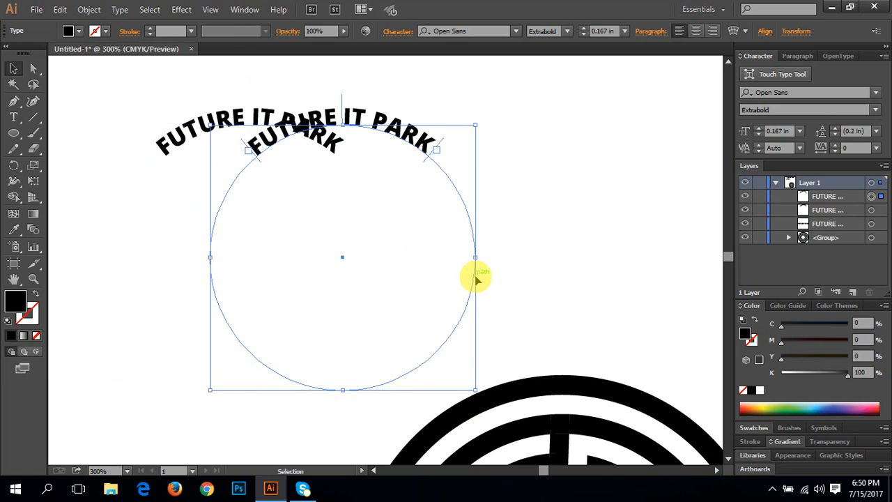
pyautogui.hotkey('ctrl', 'z')
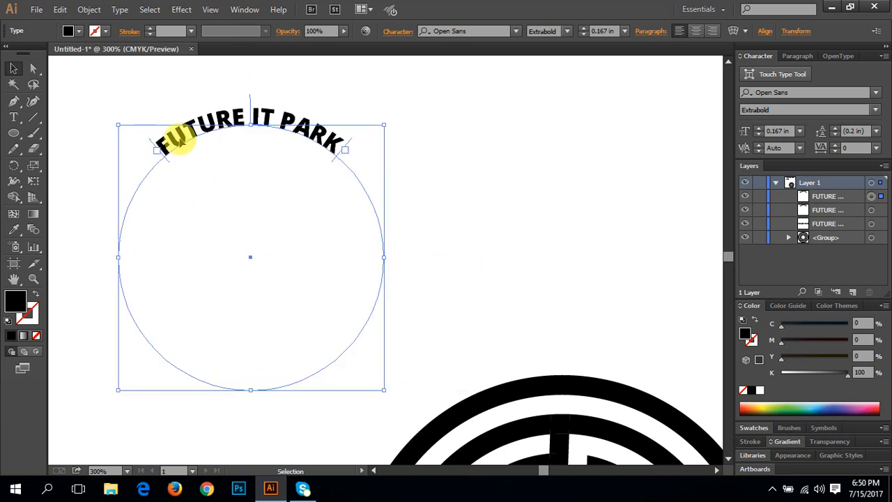
pyautogui.press('t')
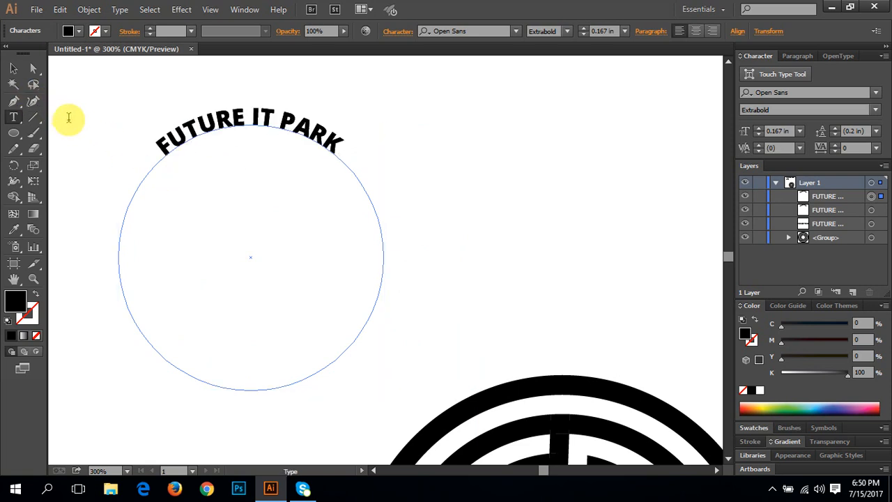
pyautogui.hotkey('ctrl', 'a')
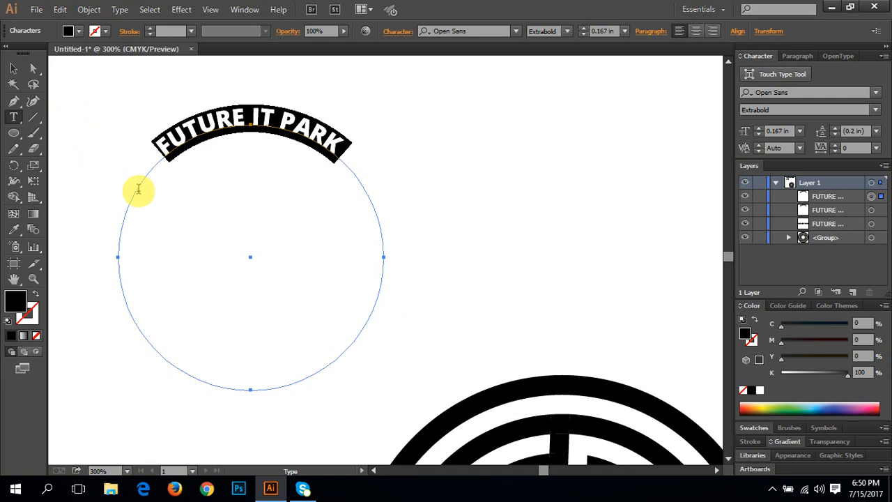
pyautogui.click(13, 69)
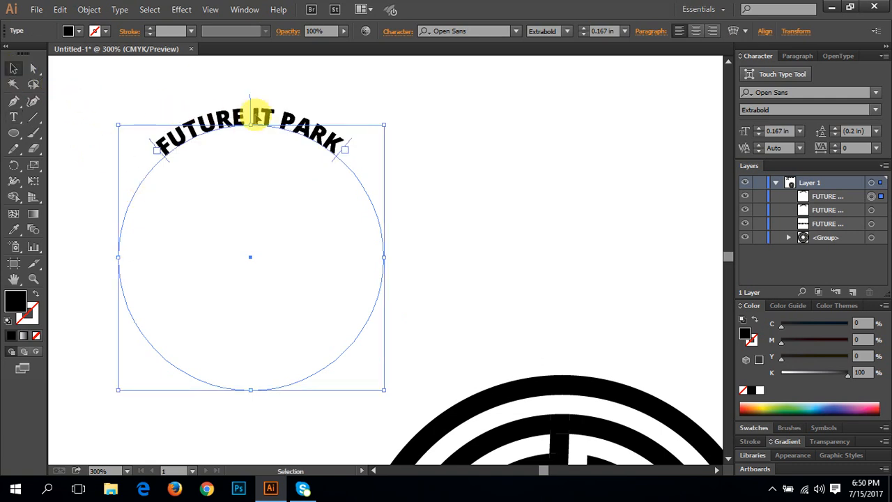
# - Slide the duplicate's text around the circle with its centre bracket to centre it at the circle's bottom
pyautogui.moveTo(249, 97); pyautogui.dragTo(249, 420)
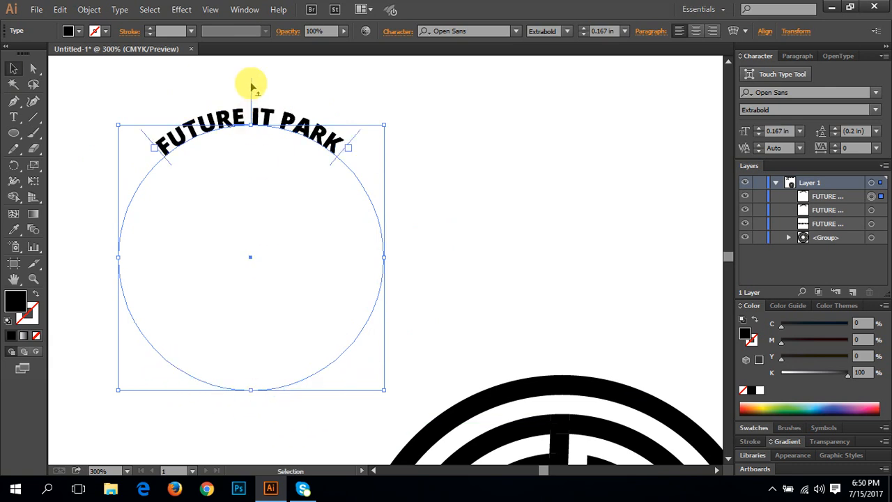
pyautogui.moveTo(261, 84); pyautogui.dragTo(253, 400)
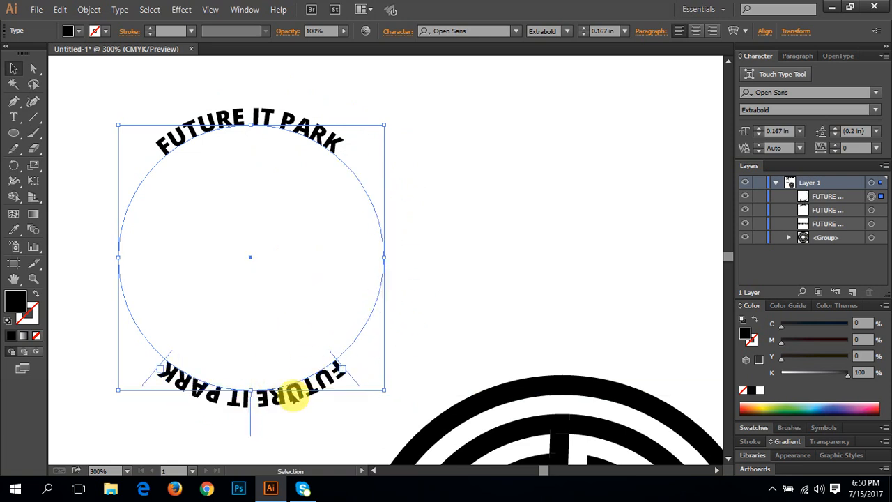
# - Replace the duplicated FUTURE IT PARK text along the circle's bottom with GRAPHIC DESIGN COURSE
pyautogui.tripleClick(277, 399)
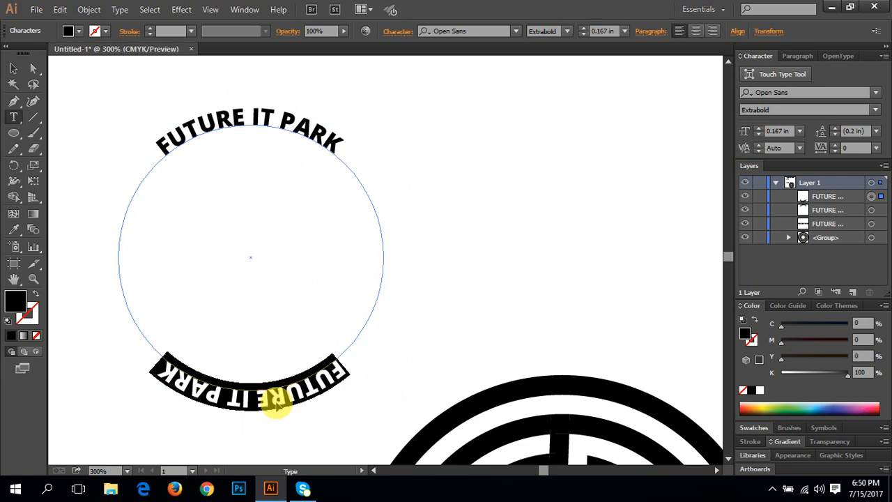
pyautogui.write('GRAPHIC DESIG')
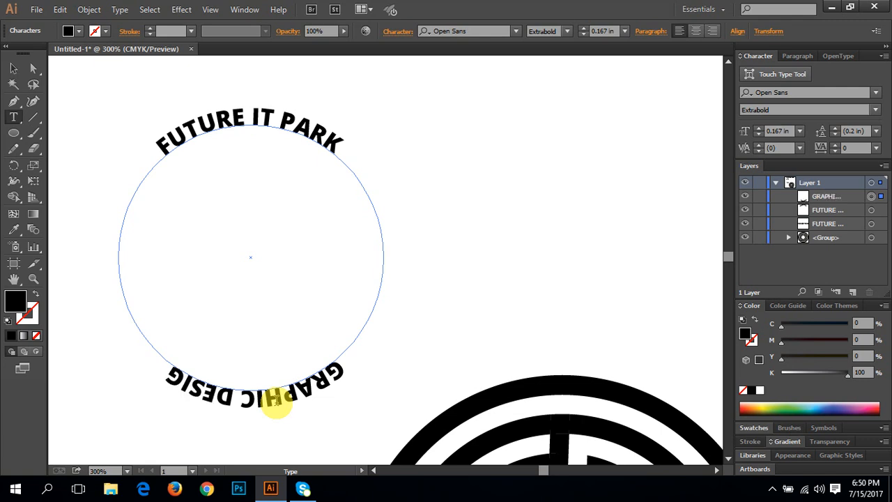
pyautogui.press('BackSpace')
pyautogui.press('BackSpace')
pyautogui.press('BackSpace')
pyautogui.press('BackSpace')
pyautogui.press('BackSpace')
pyautogui.press('BackSpace')
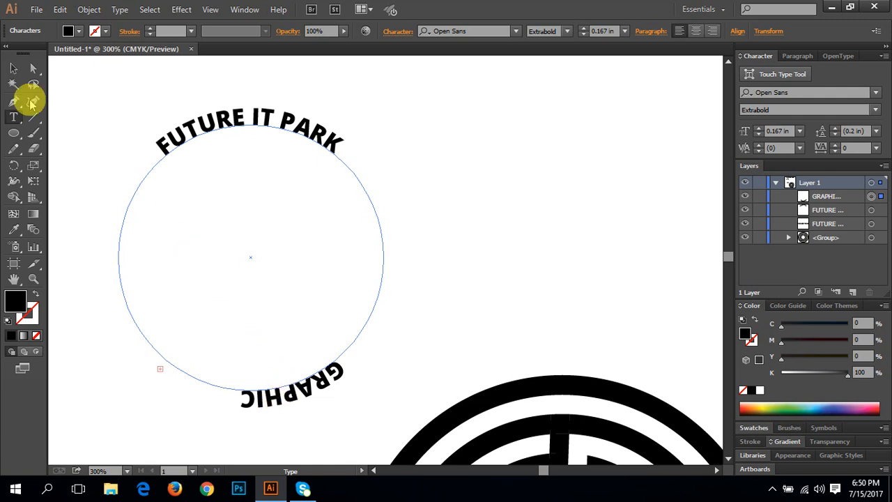
pyautogui.moveTo(238, 377); pyautogui.dragTo(255, 338)
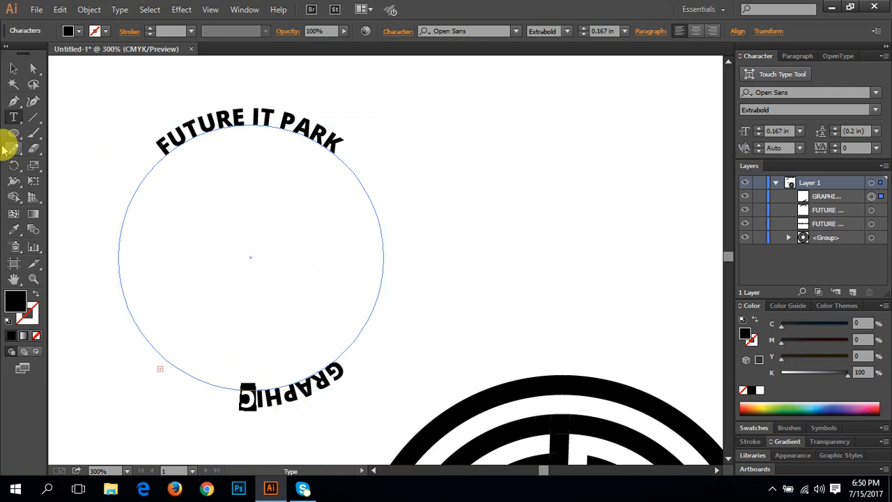
# - Move the start and end brackets of the bottom text outward along the circle until all of GRAPHIC DESIGN COURSE fits
pyautogui.click(16, 69)
pyautogui.moveTo(306, 374); pyautogui.dragTo(354, 291)
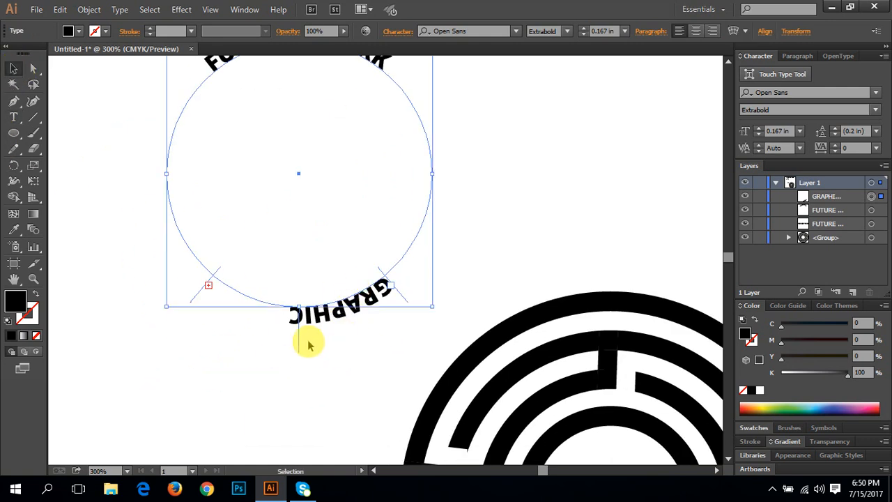
pyautogui.click(165, 300)
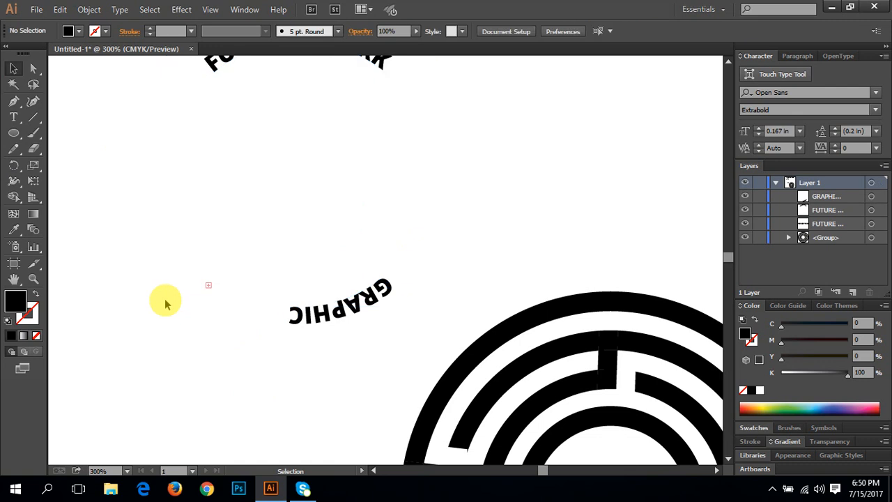
pyautogui.click(285, 313)
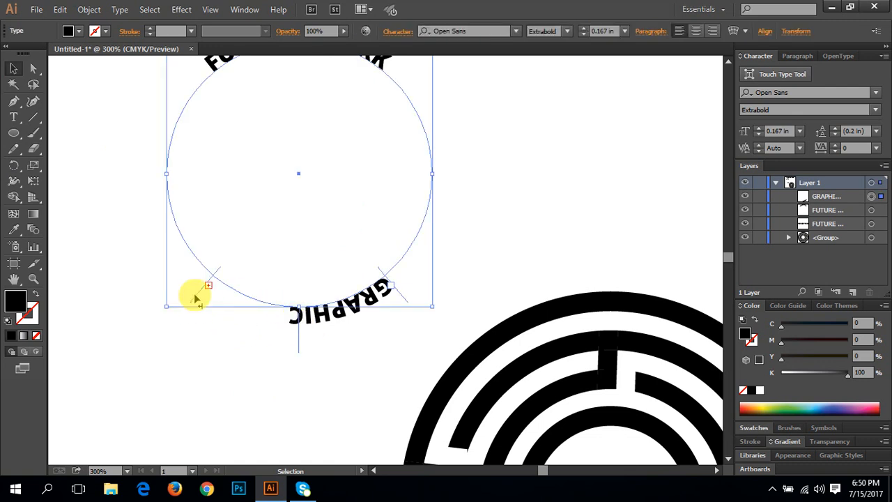
pyautogui.moveTo(197, 298); pyautogui.dragTo(118, 202)
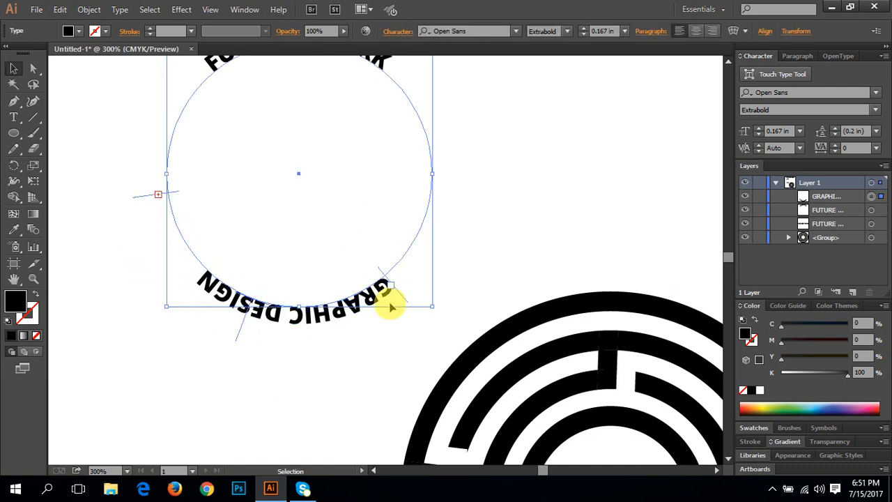
pyautogui.moveTo(405, 296); pyautogui.dragTo(449, 239)
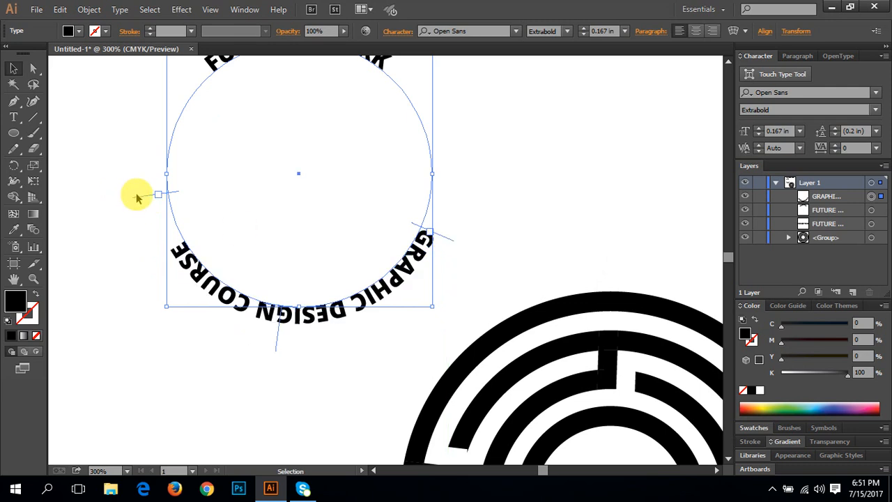
pyautogui.moveTo(139, 202); pyautogui.dragTo(144, 253)
# - Flip the GRAPHIC DESIGN COURSE text to the inside of the circle with its centre bracket so it reads upright
pyautogui.moveTo(323, 265); pyautogui.dragTo(322, 337)
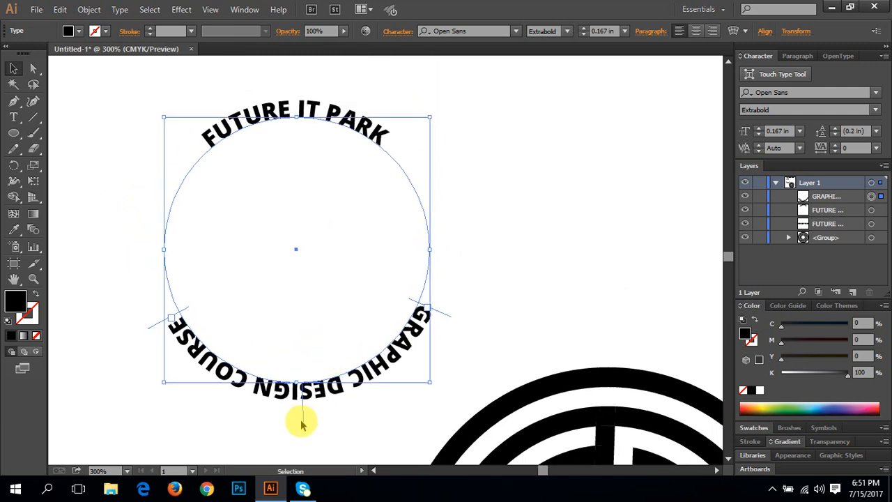
pyautogui.moveTo(330, 365); pyautogui.dragTo(328, 374)
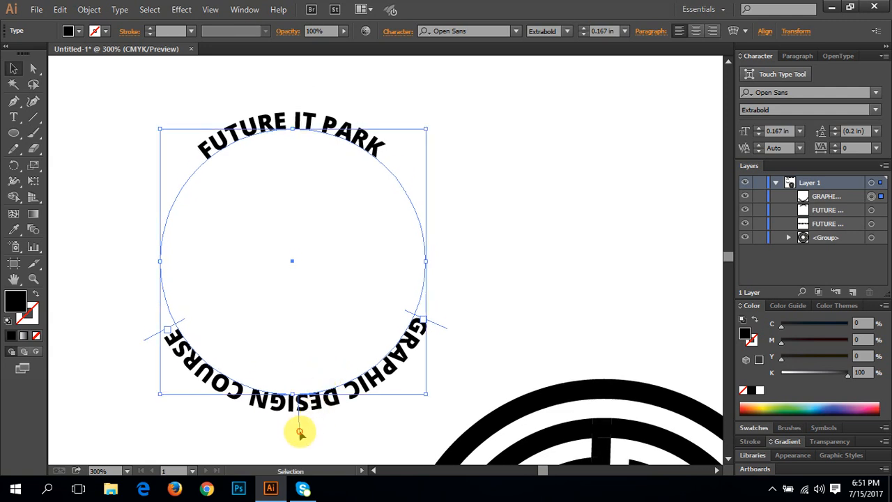
pyautogui.moveTo(300, 432); pyautogui.dragTo(295, 365)
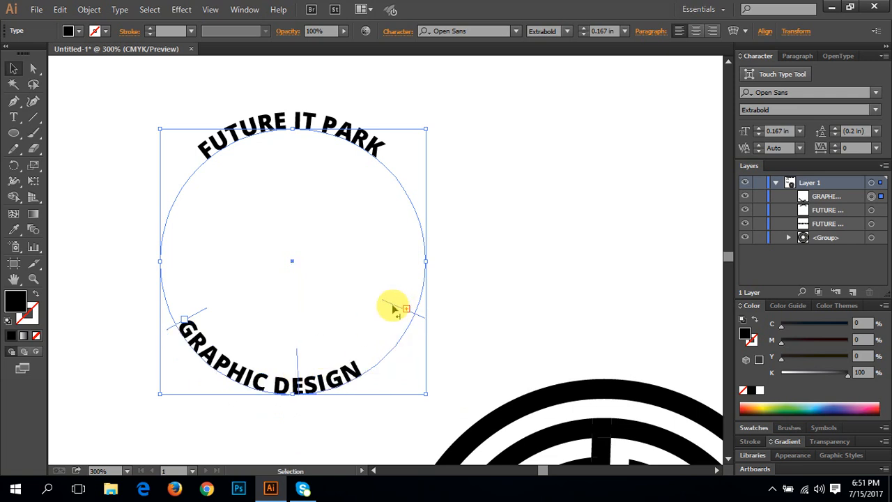
# - Adjust the flipped text's end brackets to fit GRAPHIC DESIGN COURSE and centre it at the circle's bottom
pyautogui.moveTo(395, 301); pyautogui.dragTo(399, 280)
pyautogui.moveTo(204, 310); pyautogui.dragTo(175, 298)
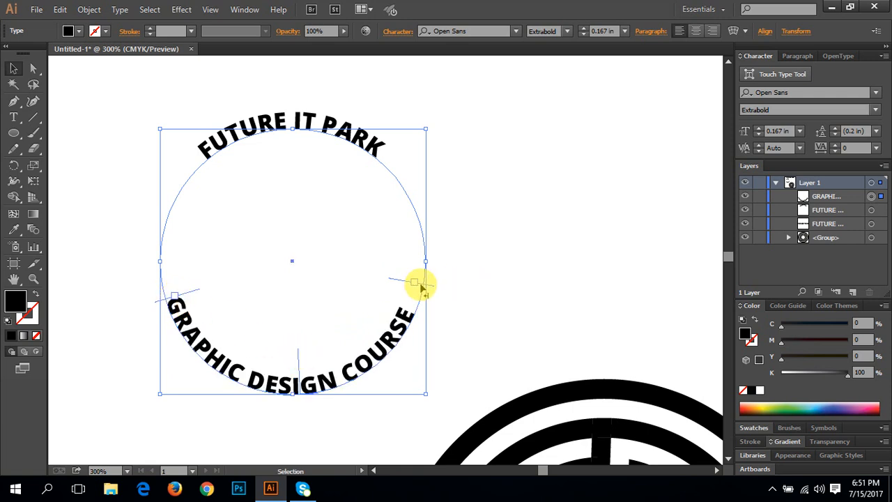
pyautogui.moveTo(421, 287); pyautogui.dragTo(411, 306)
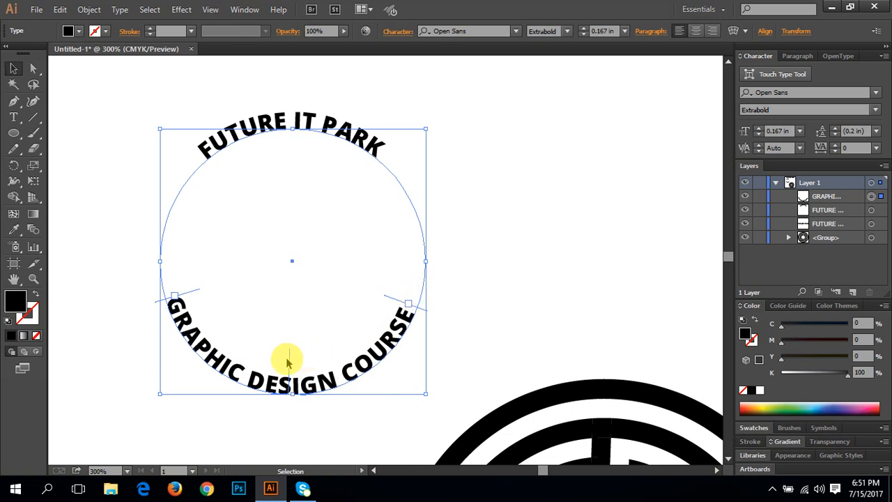
pyautogui.moveTo(290, 358); pyautogui.dragTo(296, 354)
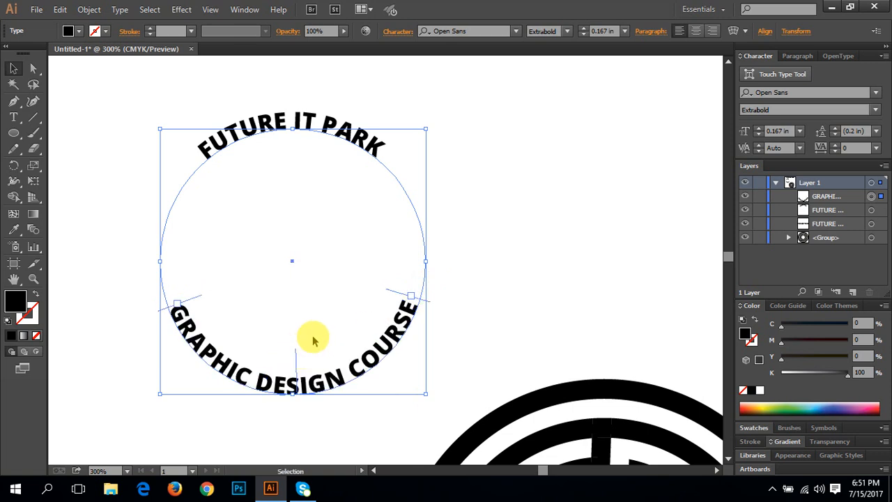
pyautogui.click(455, 227)
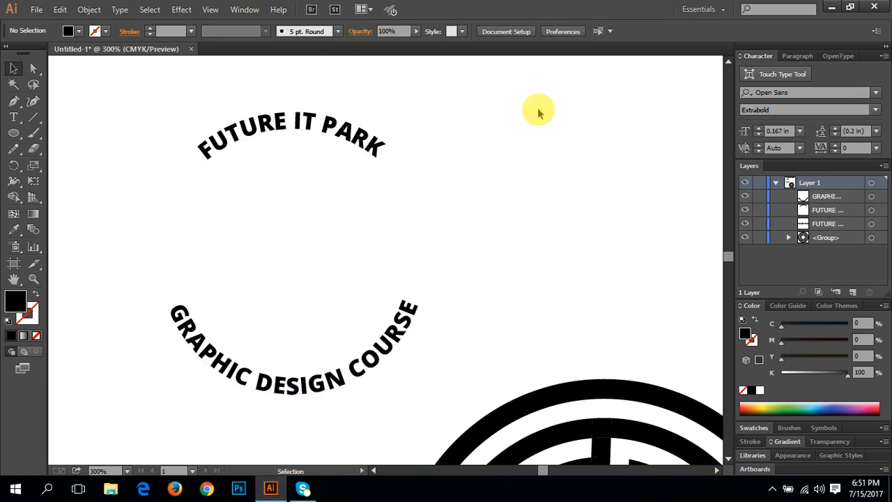
# - Detach and expand the character options, and set the baseline shift of the GRAPHIC DESIGN COURSE text to -0.125 in
pyautogui.click(295, 384)
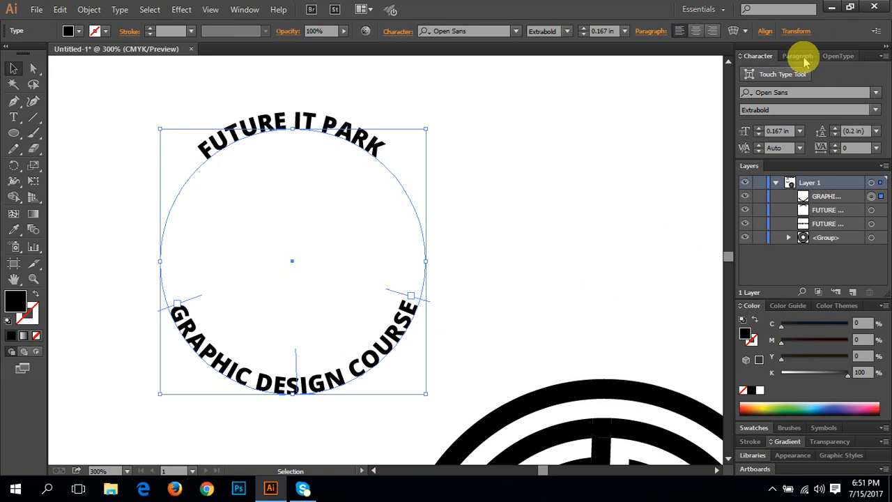
pyautogui.moveTo(758, 56); pyautogui.dragTo(552, 86)
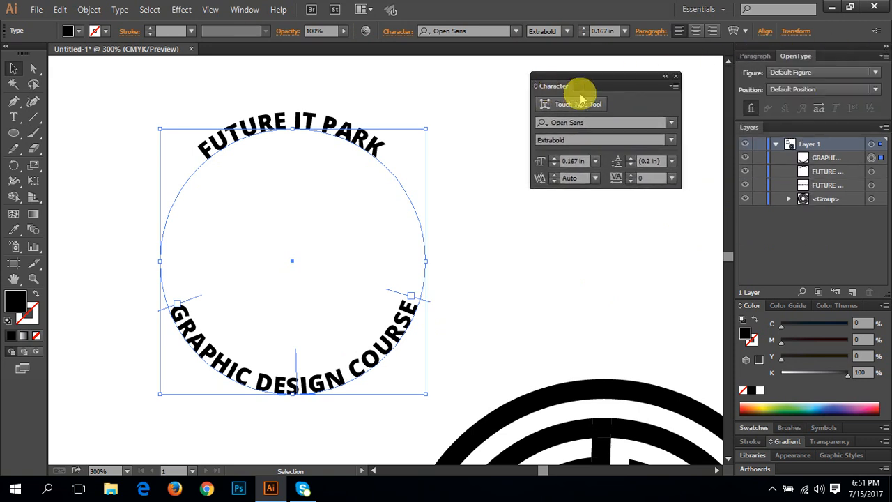
pyautogui.click(674, 86)
pyautogui.click(705, 95)
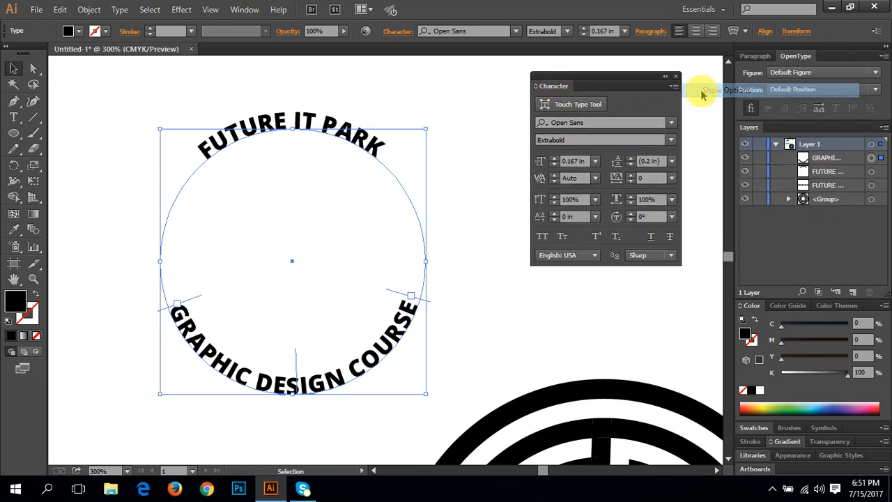
pyautogui.click(554, 216)
pyautogui.click(555, 220)
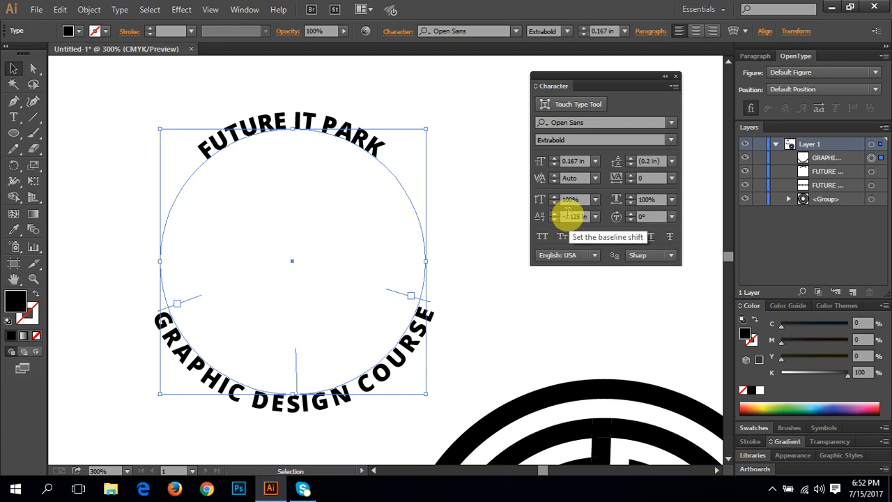
# - Show the rulers and set their units to pixels
pyautogui.hotkey('ctrl', 'r')
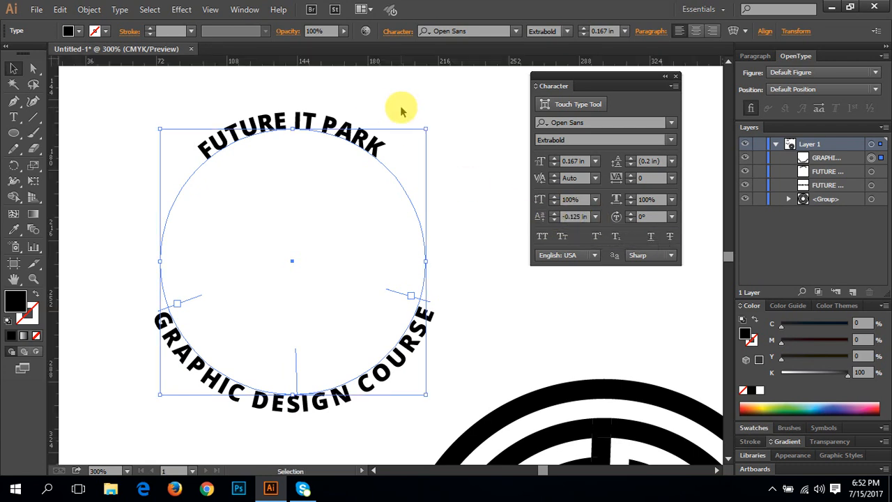
pyautogui.rightClick(383, 64)
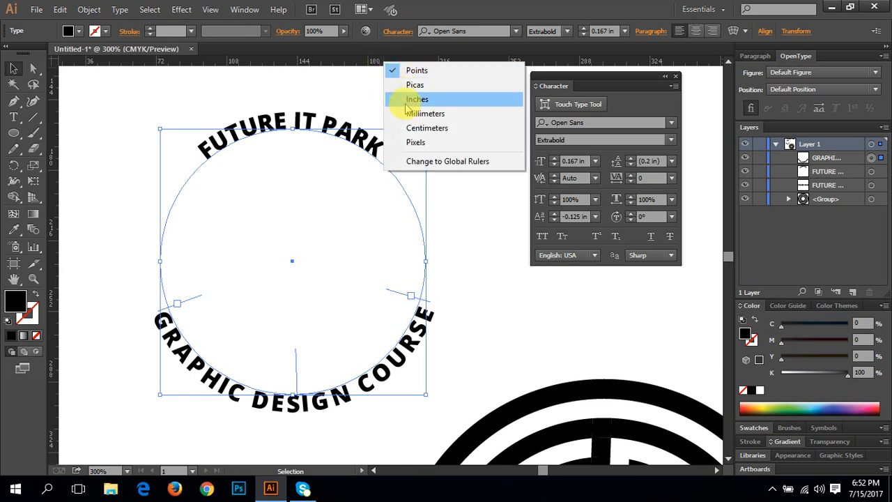
pyautogui.click(406, 143)
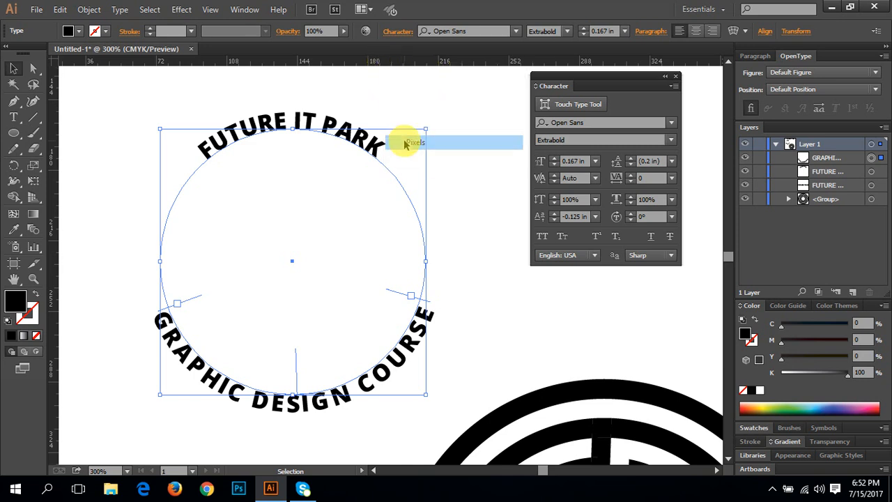
pyautogui.click(555, 221)
pyautogui.click(555, 220)
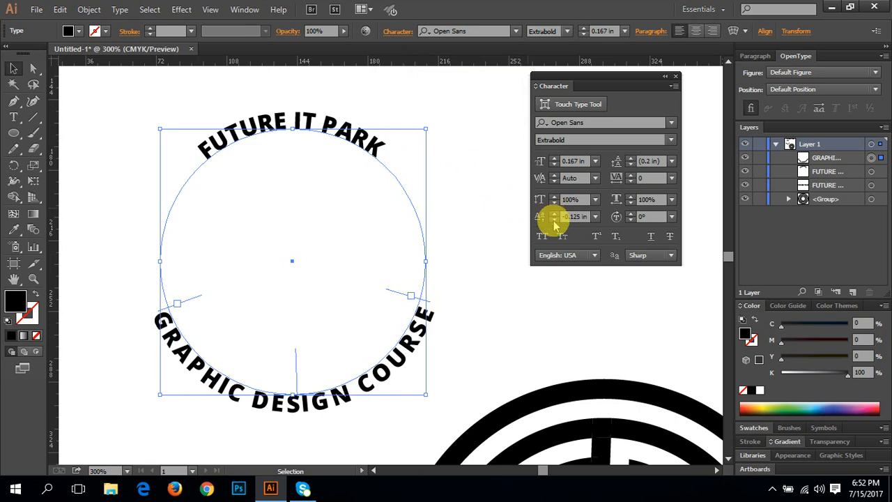
# - Set the General, Stroke and Type units to Pixels in the preferences
pyautogui.click(62, 9)
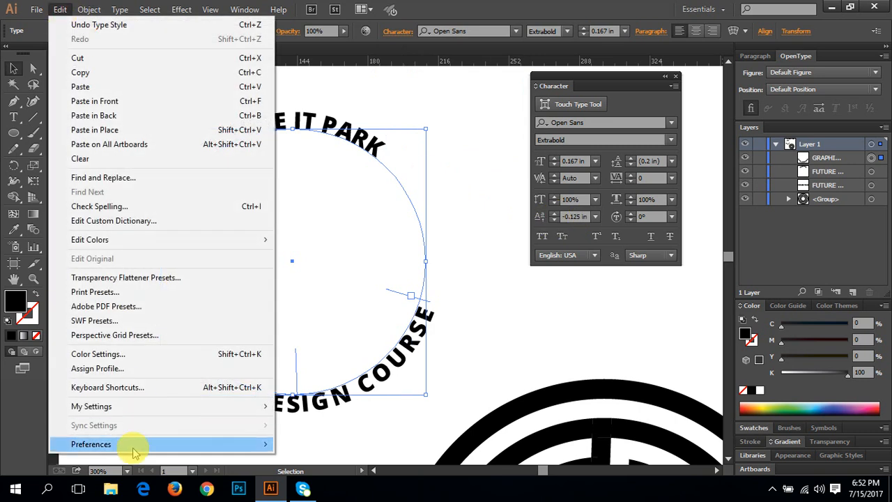
pyautogui.moveTo(129, 449)
pyautogui.click(331, 258)
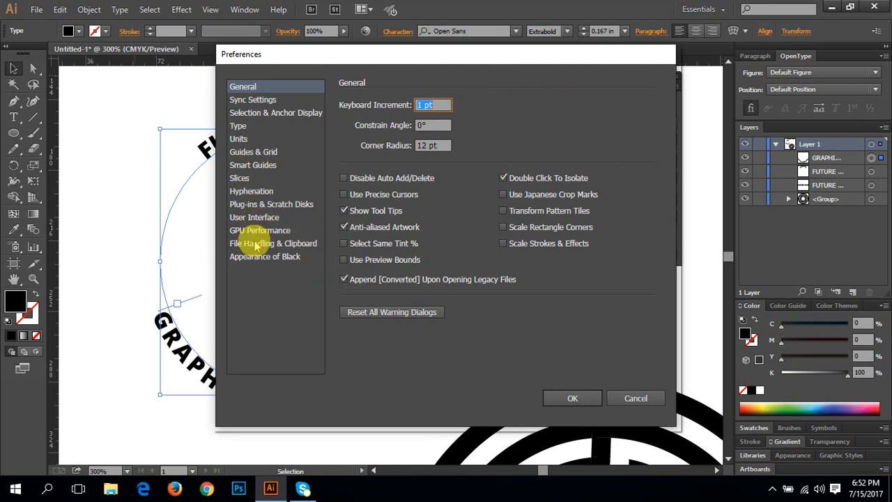
pyautogui.click(254, 217)
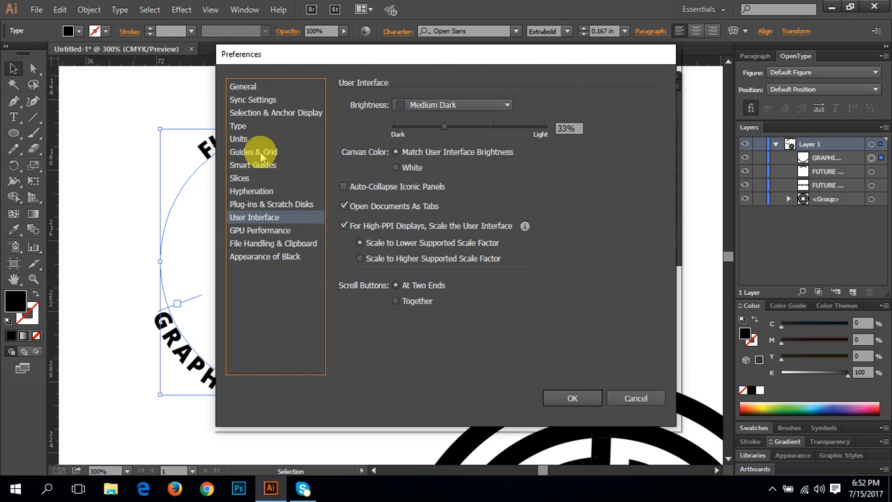
pyautogui.click(243, 139)
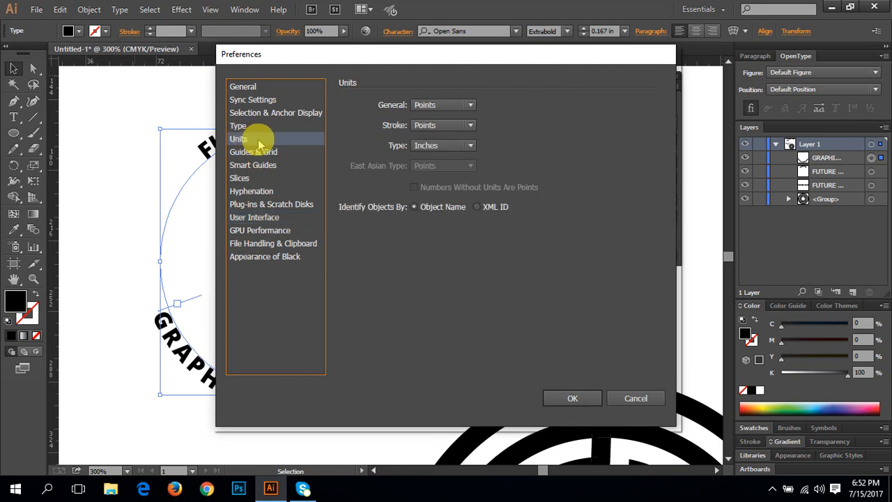
pyautogui.click(439, 104)
pyautogui.click(445, 191)
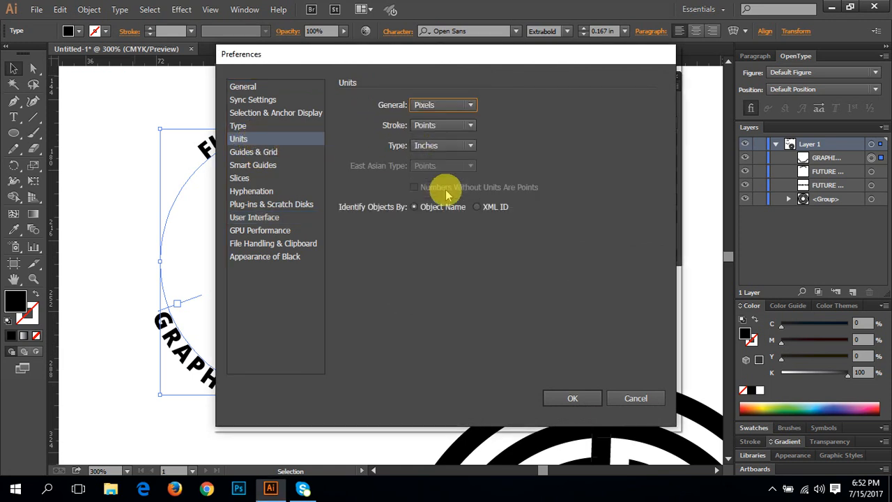
pyautogui.click(442, 125)
pyautogui.click(438, 212)
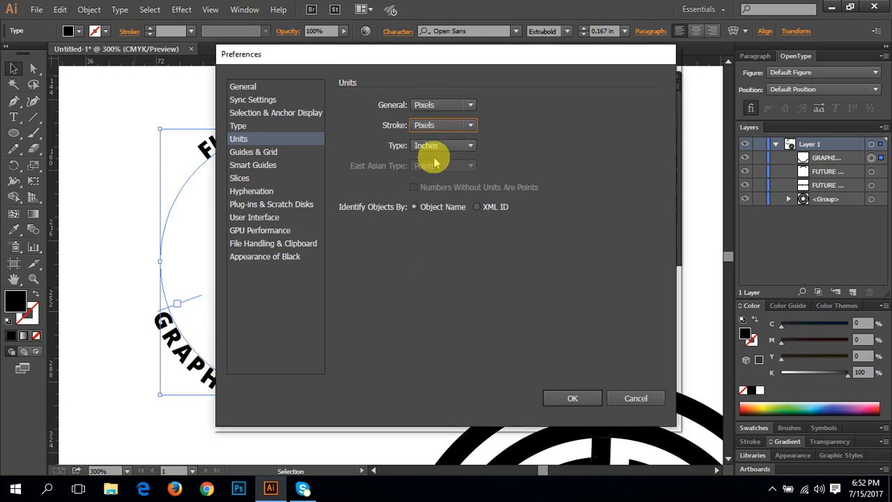
pyautogui.click(439, 143)
pyautogui.click(428, 203)
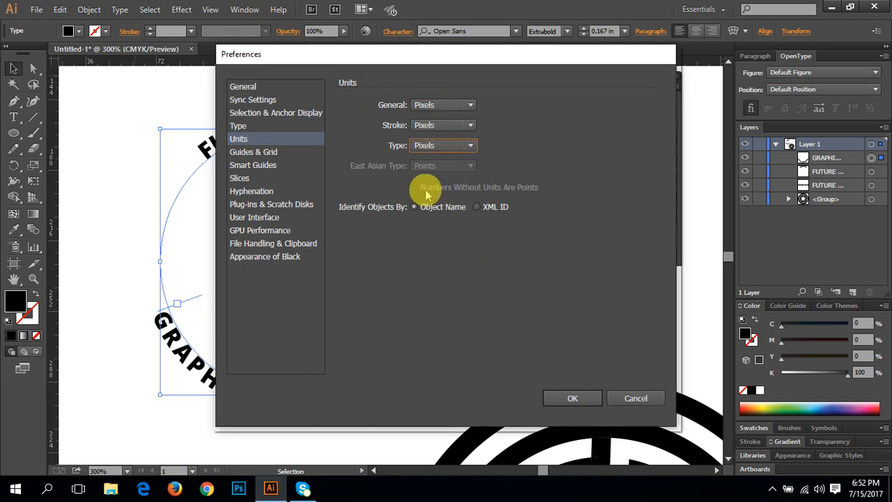
pyautogui.click(558, 407)
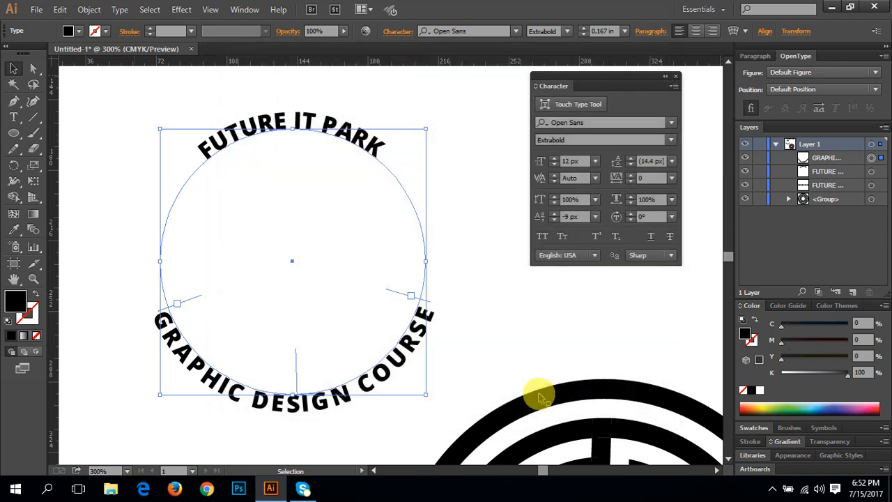
# - Set the baseline shift of the GRAPHIC DESIGN COURSE text to -4 px
pyautogui.click(556, 215)
pyautogui.click(556, 215)
pyautogui.click(555, 215)
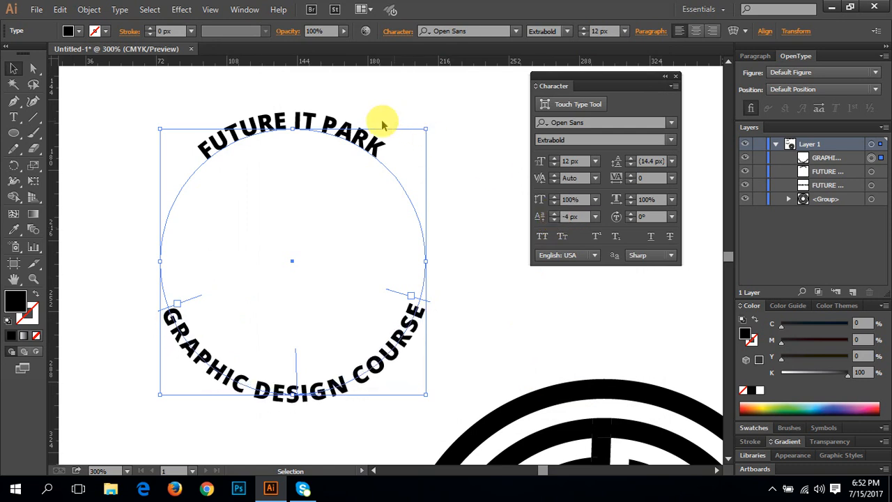
# - Set the baseline shift of the FUTURE IT PARK text at the circle's top to -4 px
pyautogui.click(299, 121)
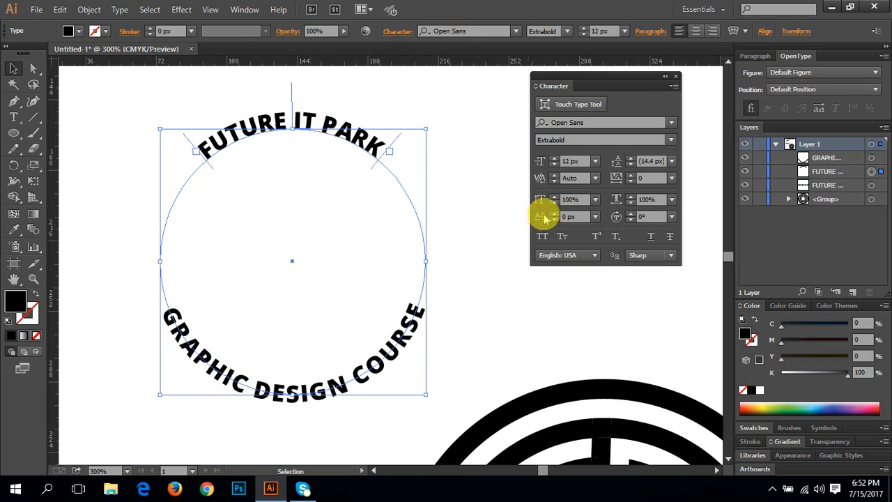
pyautogui.click(555, 220)
pyautogui.click(556, 221)
pyautogui.click(556, 220)
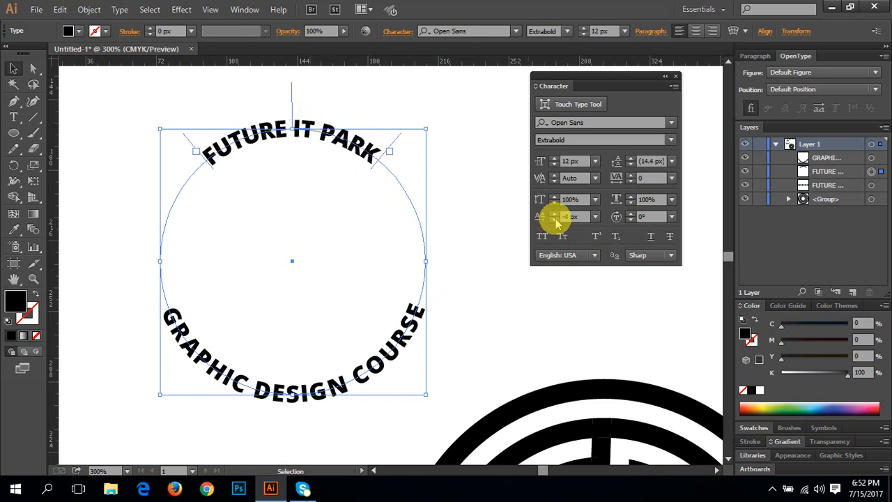
pyautogui.click(556, 220)
pyautogui.click(555, 220)
pyautogui.click(491, 251)
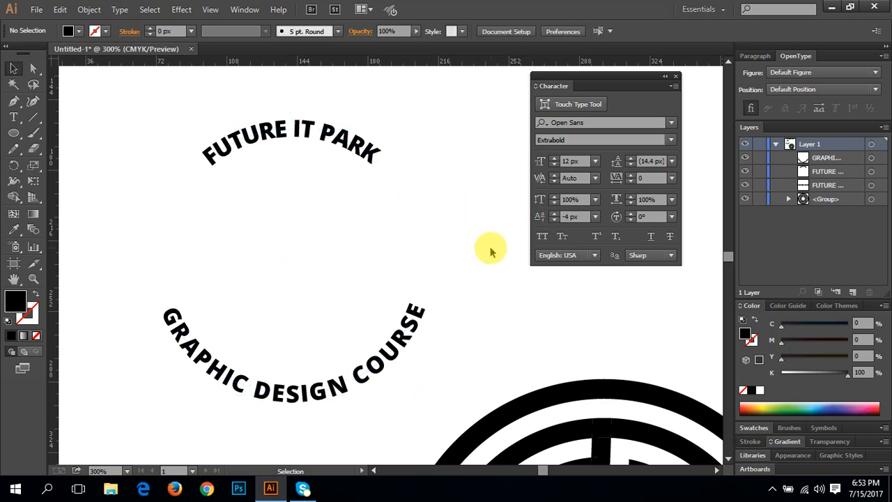
pyautogui.click(14, 134)
pyautogui.click(66, 164)
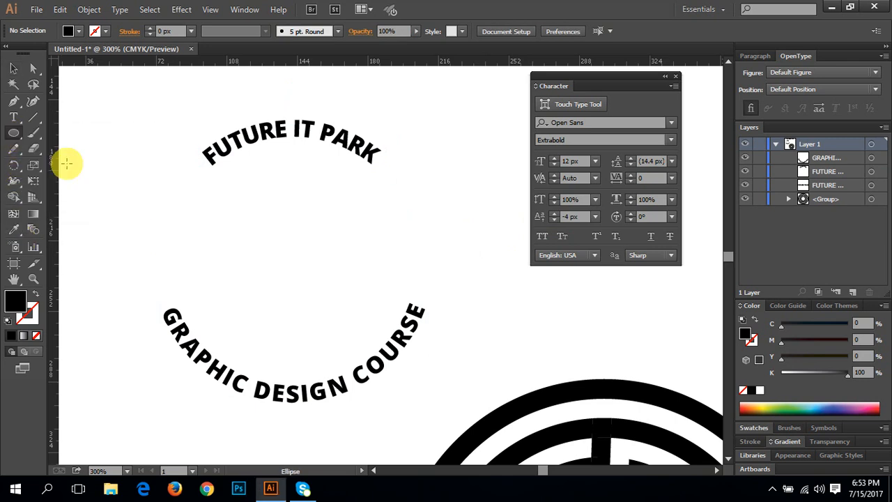
pyautogui.click(14, 68)
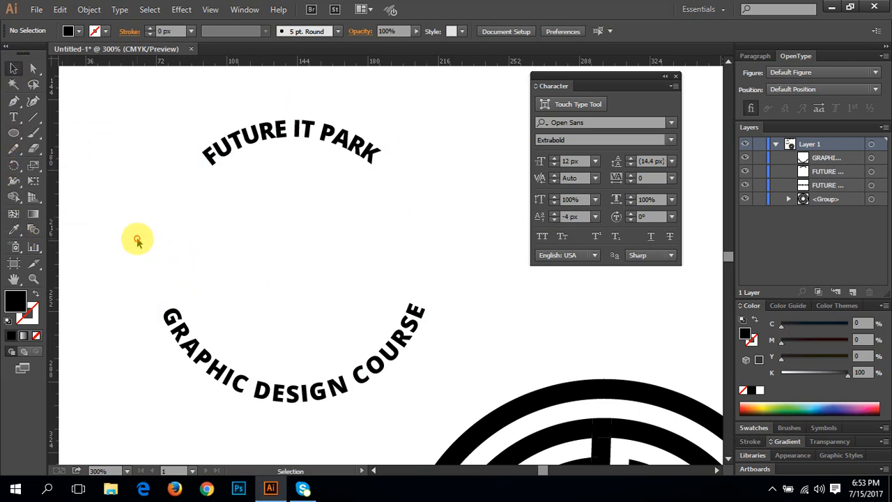
pyautogui.moveTo(135, 239); pyautogui.dragTo(179, 258)
pyautogui.click(117, 230)
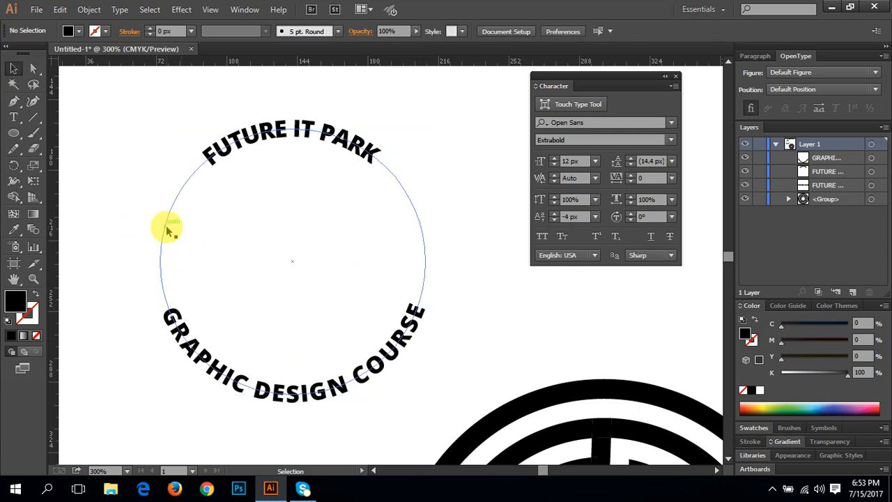
# - Paste a copy of the GRAPHIC DESIGN COURSE circle text in front and move the copy to the left of the original
pyautogui.moveTo(166, 227); pyautogui.dragTo(95, 196)
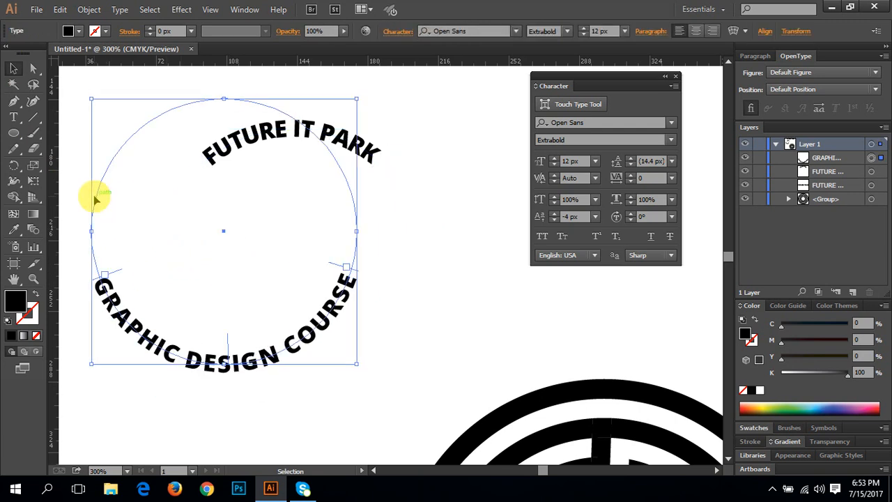
pyautogui.hotkey('ctrl', 'z')
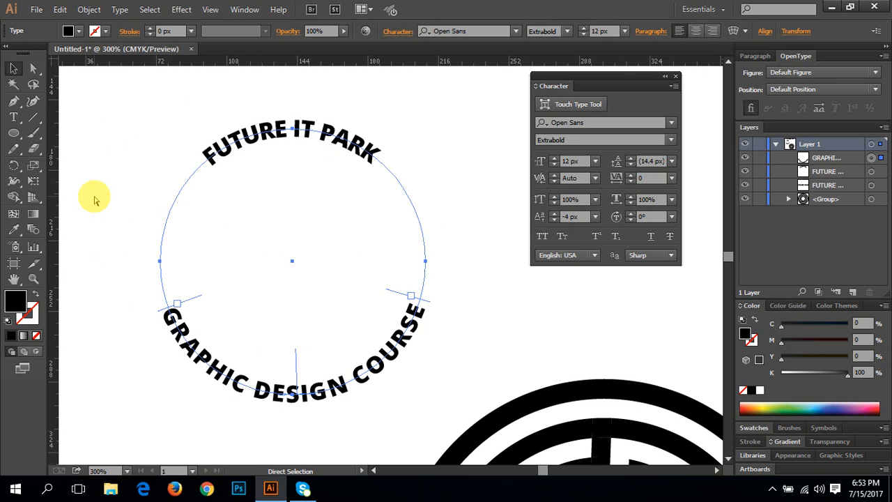
pyautogui.hotkey('ctrl', 'c')
pyautogui.hotkey('ctrl', 'f')
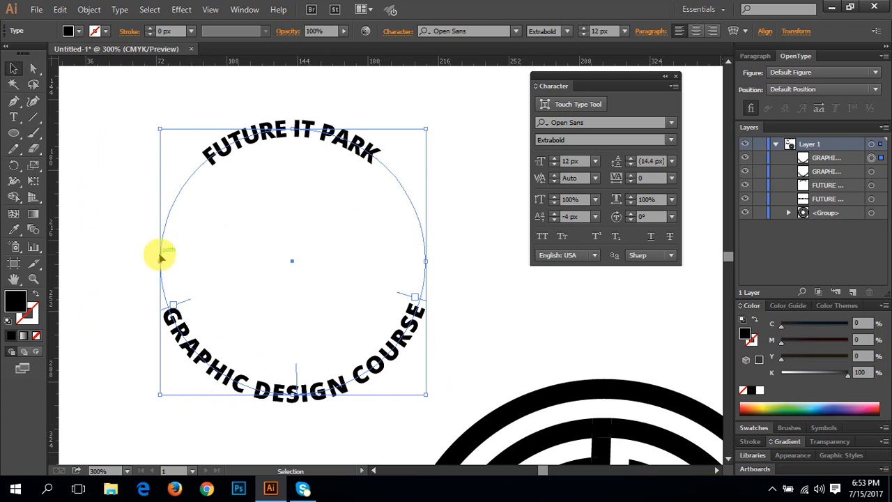
pyautogui.moveTo(153, 255); pyautogui.dragTo(80, 253)
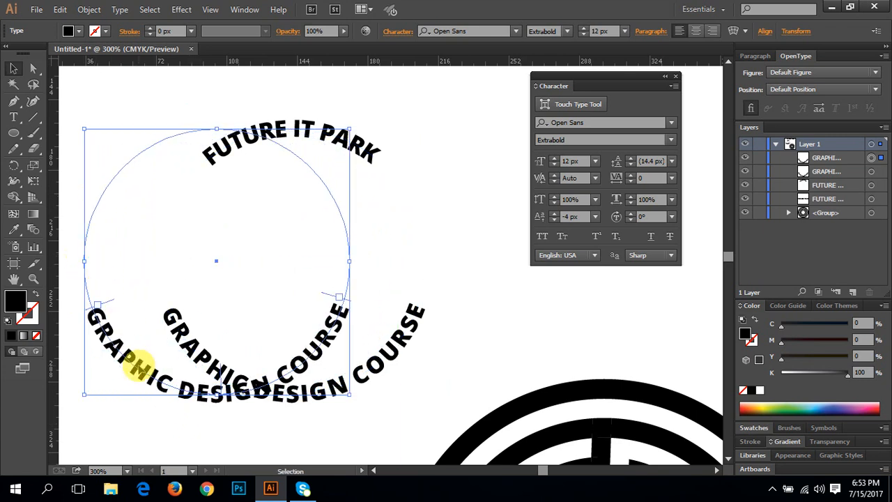
# - Clear the text from the copied circle and try swapping its fill and stroke
pyautogui.tripleClick(136, 365)
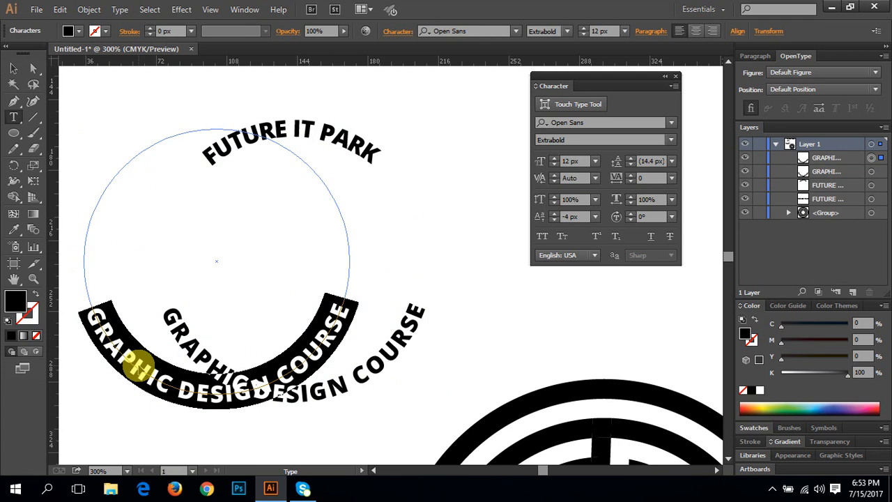
pyautogui.press('BackSpace')
pyautogui.click(14, 68)
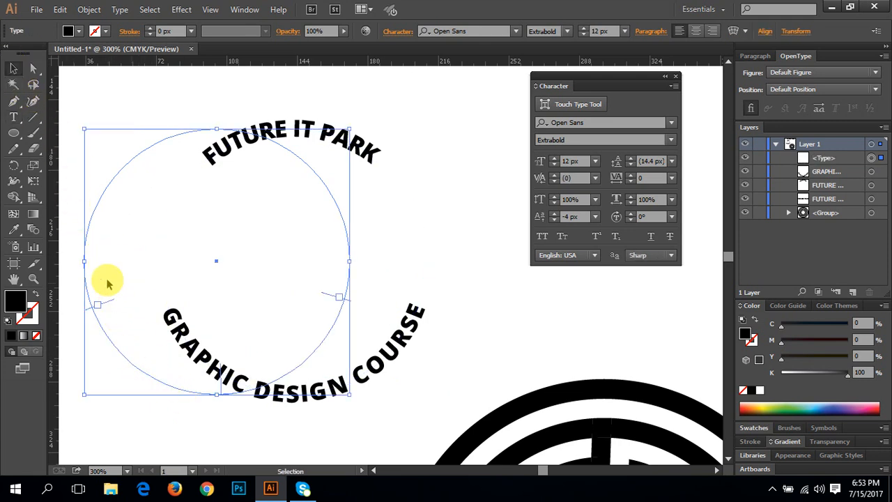
pyautogui.click(33, 296)
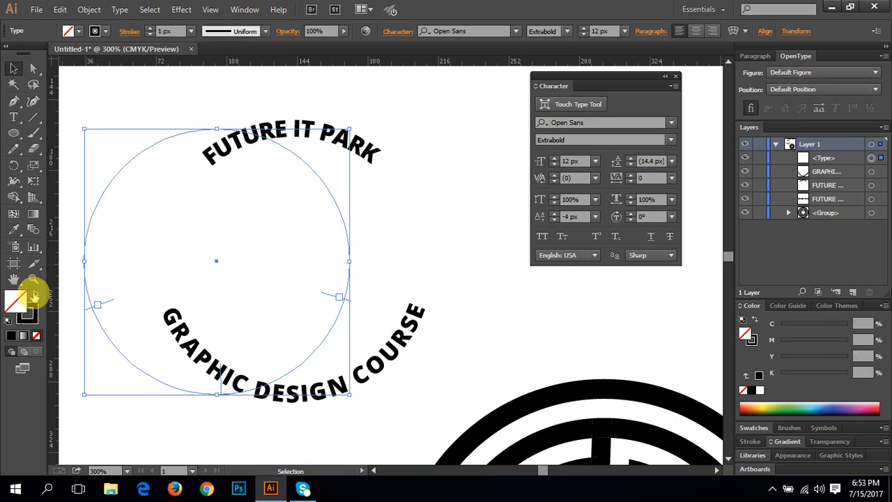
pyautogui.click(33, 296)
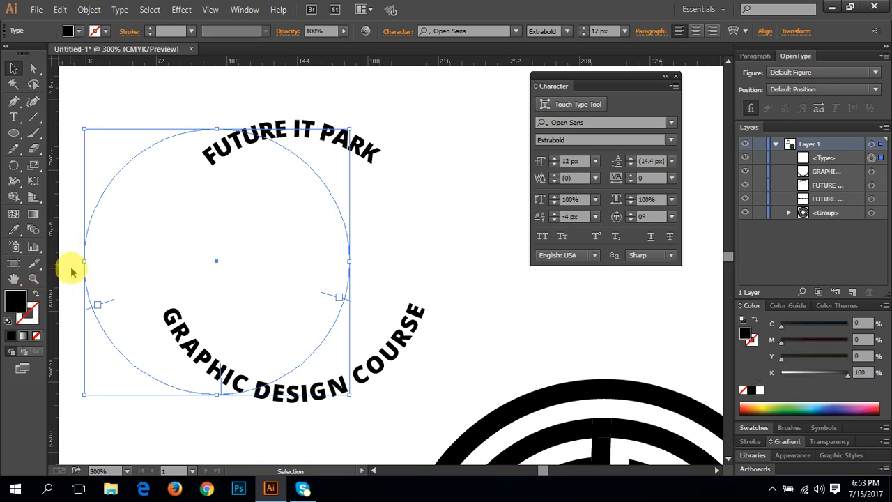
# - Delete the emptied circle copy
pyautogui.press('a')
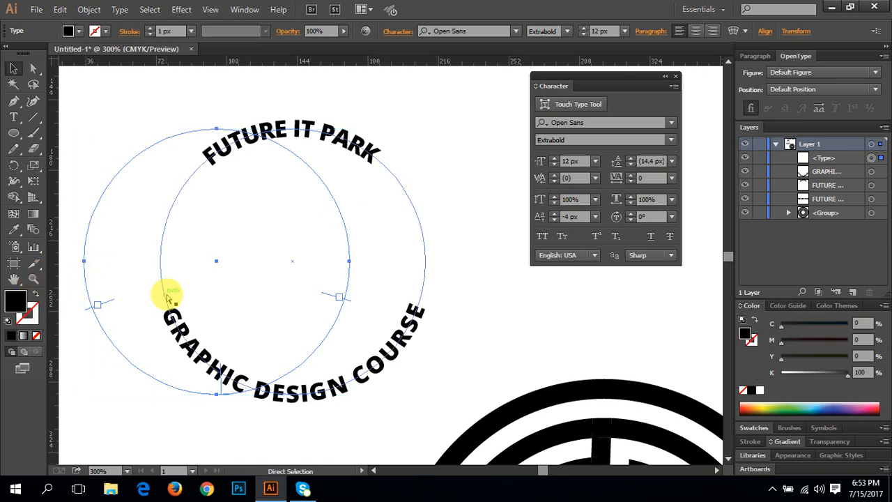
pyautogui.press('v')
pyautogui.press('Delete')
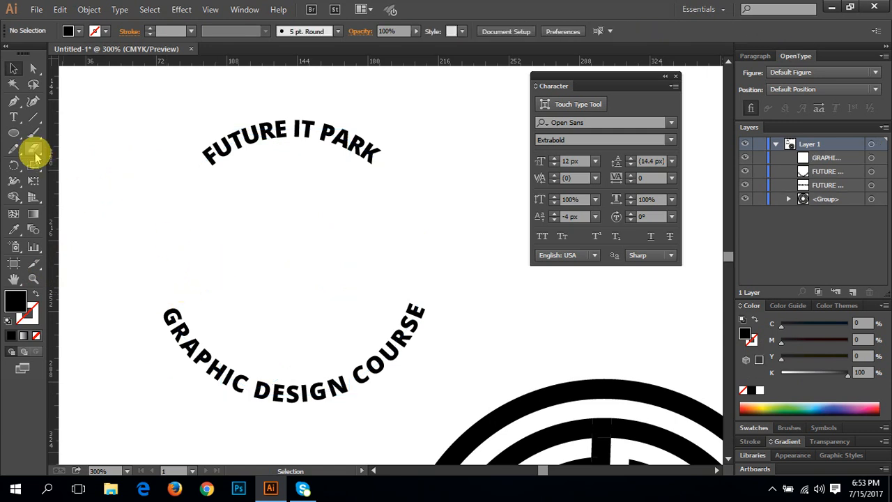
# - Draw a circle about 158 px in diameter from the text circle's center and fill it green (C 61.57, Y 100)
pyautogui.click(14, 132)
pyautogui.click(62, 165)
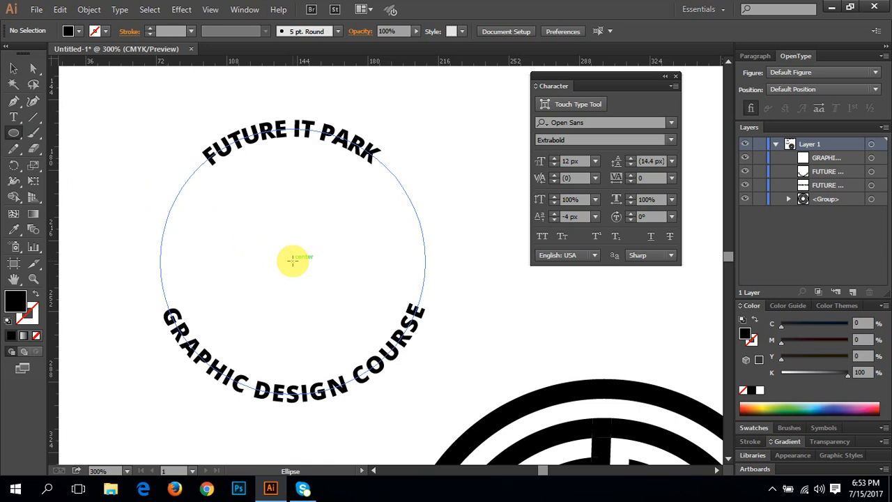
pyautogui.moveTo(292, 260); pyautogui.dragTo(166, 107)
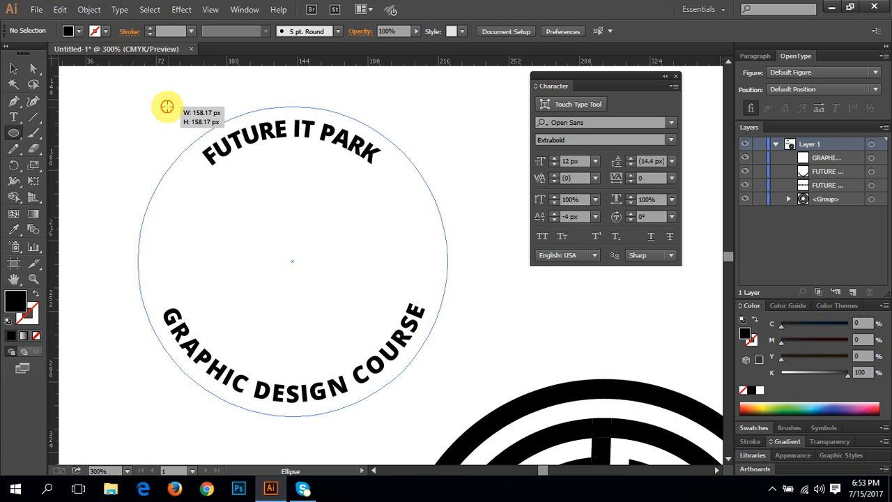
pyautogui.moveTo(166, 107); pyautogui.dragTo(166, 107)
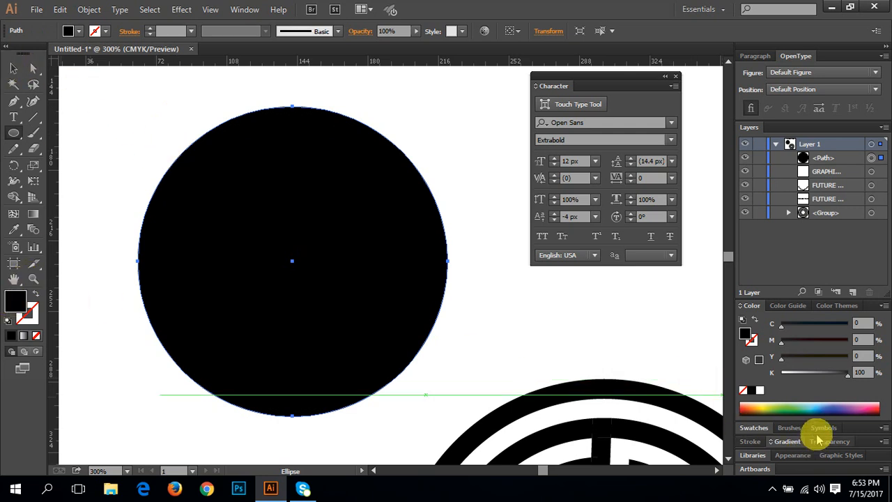
pyautogui.click(781, 404)
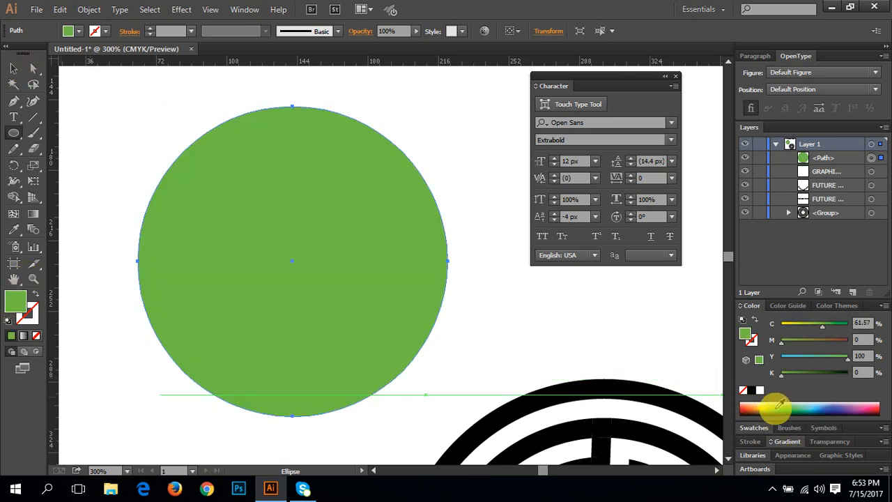
pyautogui.press('v')
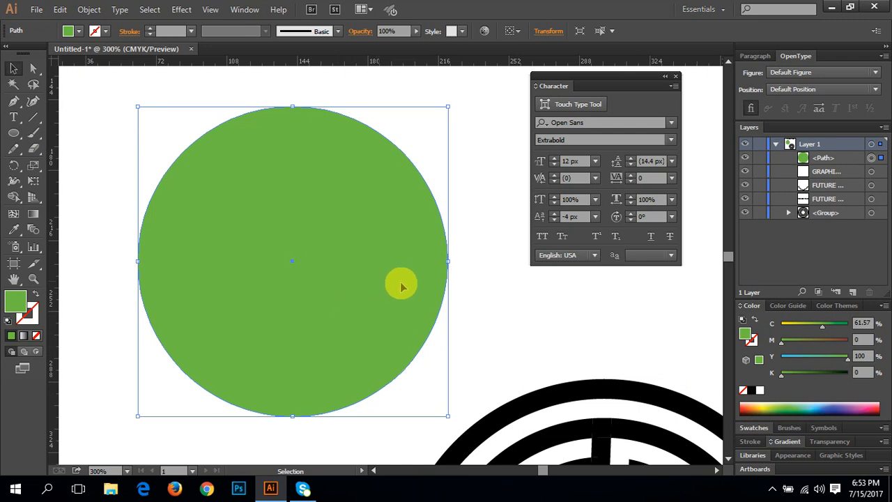
# - Send the green circle to the back, behind the circular text
pyautogui.rightClick(355, 230)
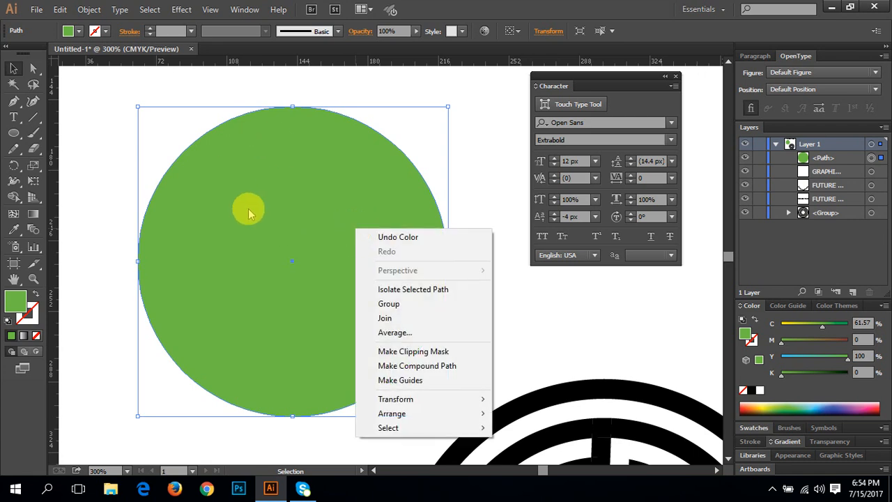
pyautogui.moveTo(377, 416)
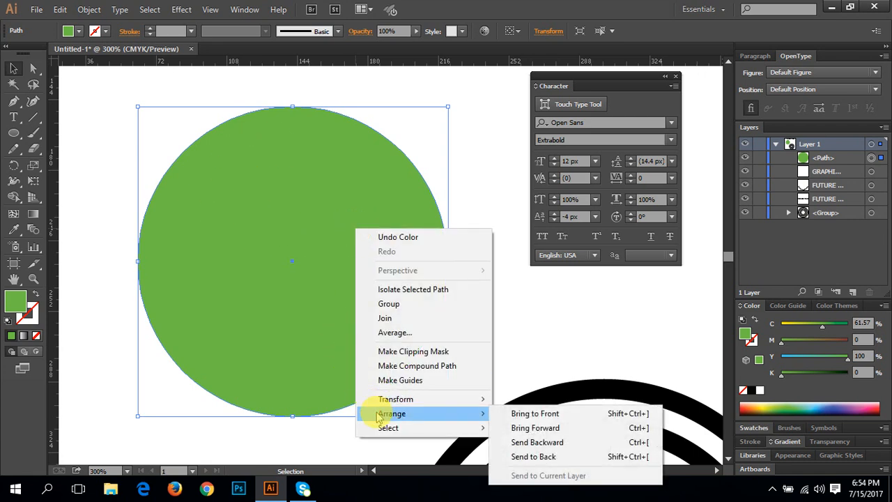
pyautogui.rightClick(293, 175)
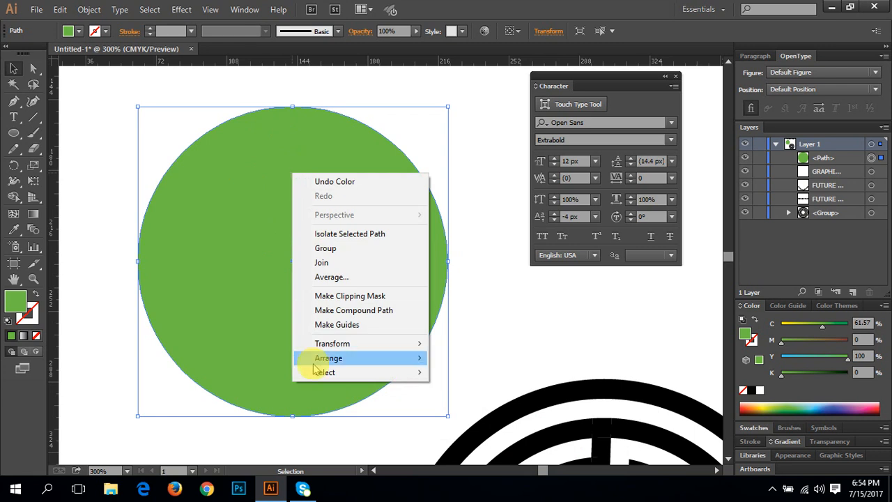
pyautogui.moveTo(326, 363)
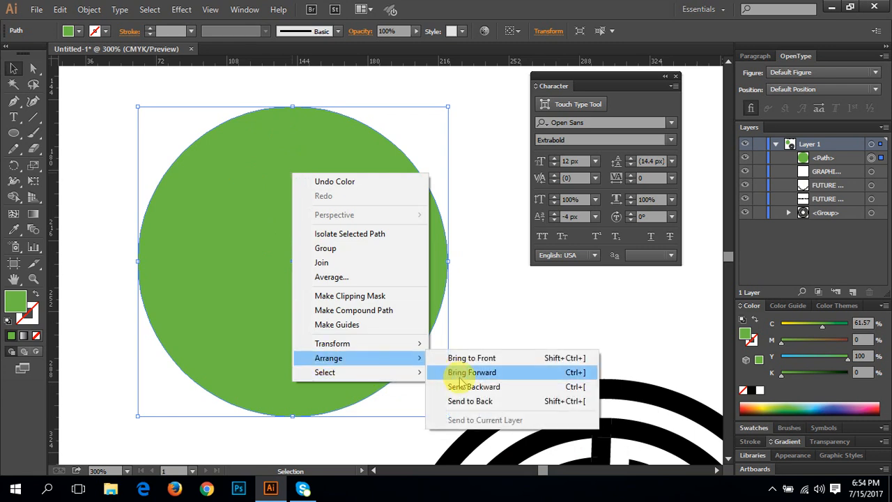
pyautogui.click(481, 407)
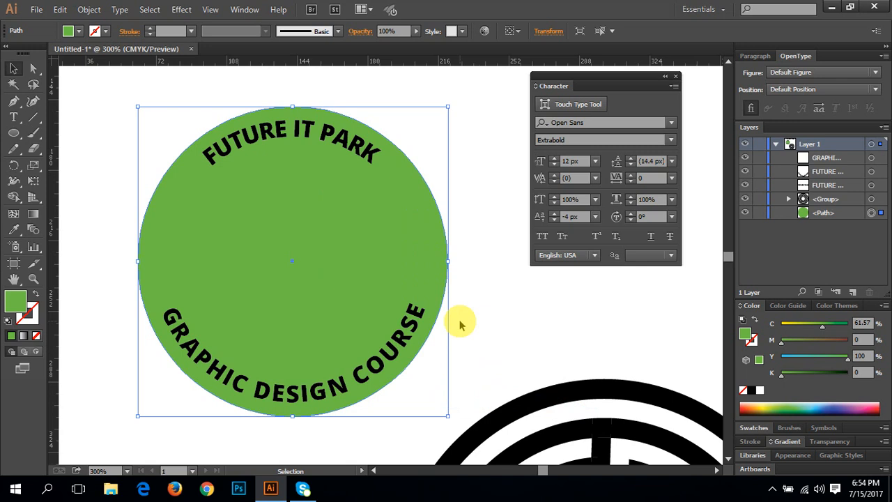
# - Bring the green circle back to the front, over the circular text
pyautogui.press('a')
pyautogui.press('v')
pyautogui.hotkey('ctrl', 'shift', ']')
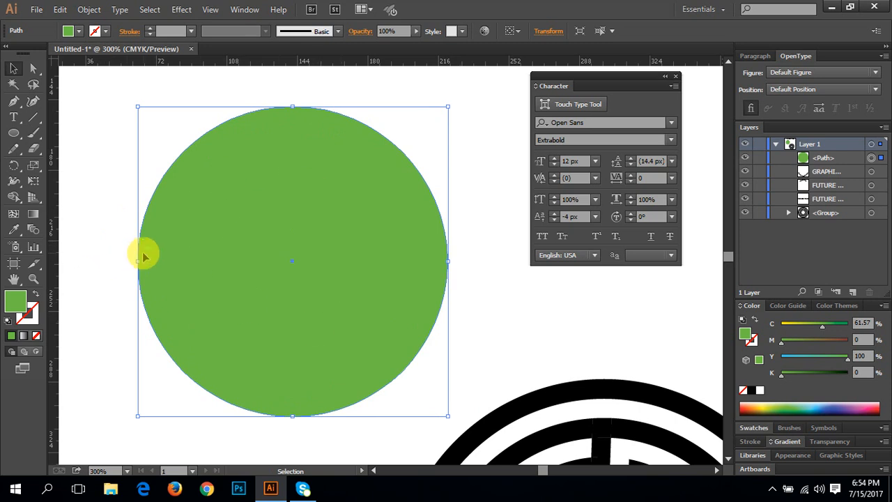
# - Draw a green rectangle about 57 by 51 px in the empty area between the large text and the ring artwork
pyautogui.press('space')
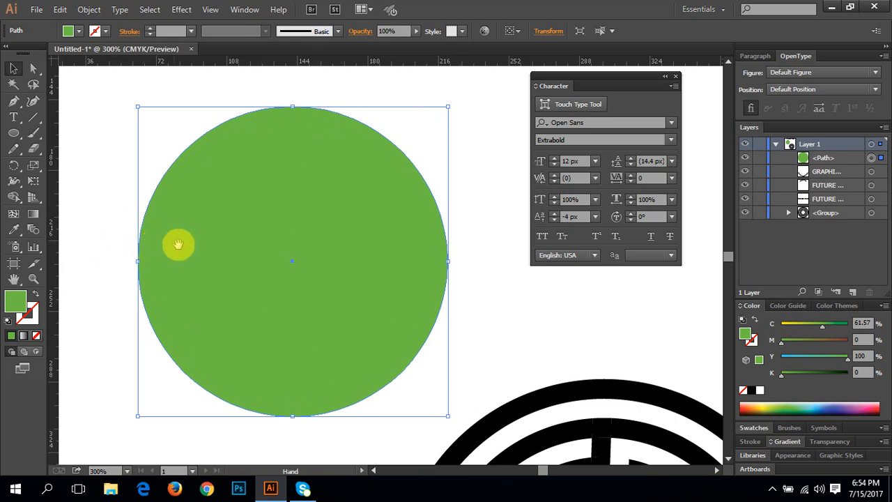
pyautogui.moveTo(235, 276); pyautogui.dragTo(88, 273)
pyautogui.moveTo(358, 265); pyautogui.dragTo(220, 269)
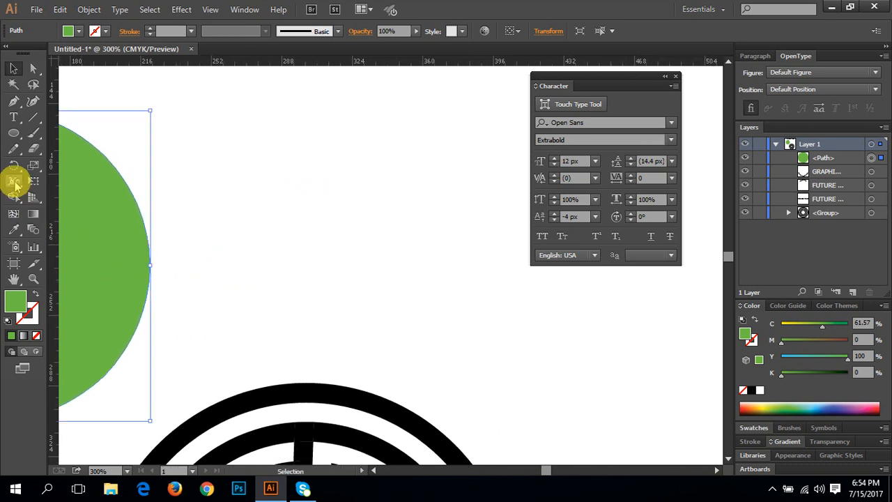
pyautogui.moveTo(14, 133); pyautogui.dragTo(96, 137)
pyautogui.moveTo(318, 149)
pyautogui.mouseDown()
pyautogui.moveTo(376, 218)
pyautogui.moveTo(424, 248)
pyautogui.moveTo(254, 272)
pyautogui.moveTo(209, 305)
pyautogui.moveTo(284, 300)
pyautogui.mouseUp()
pyautogui.press('space')
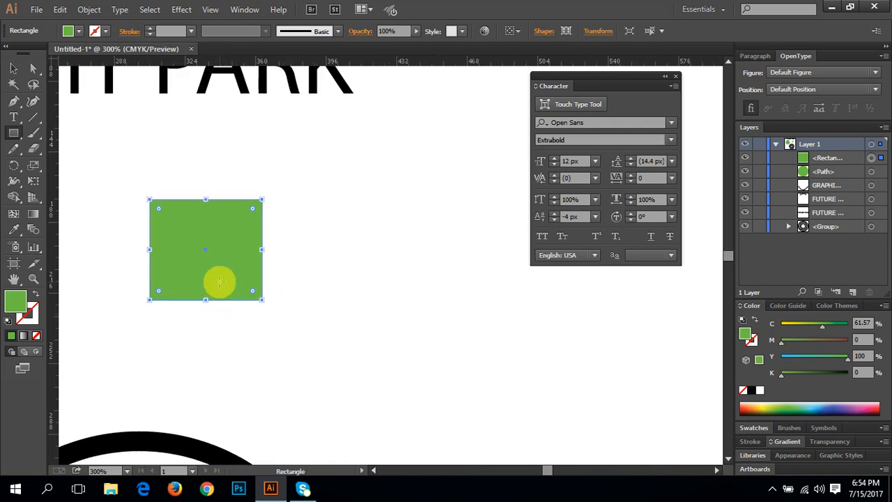
pyautogui.press('v')
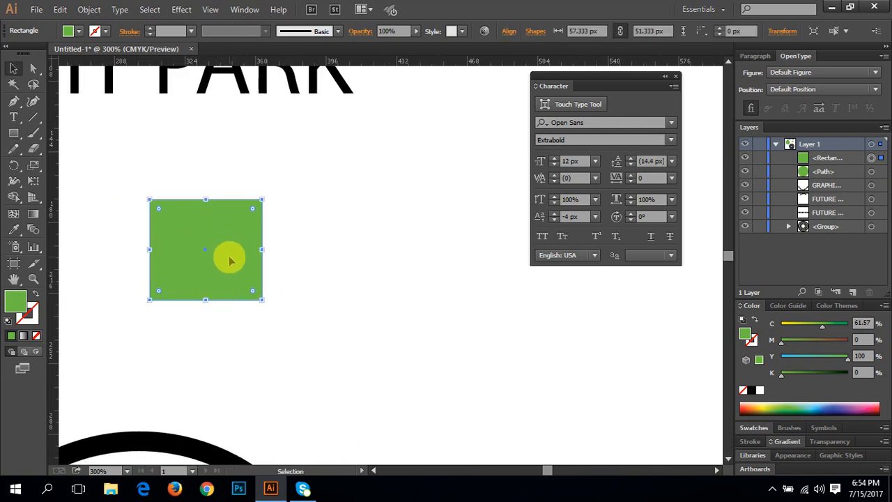
# - Duplicate the green rectangle diagonally so the copy overlaps it, and fill the copy yellow (C 7.45, Y 97.25)
pyautogui.moveTo(229, 270); pyautogui.dragTo(278, 308)
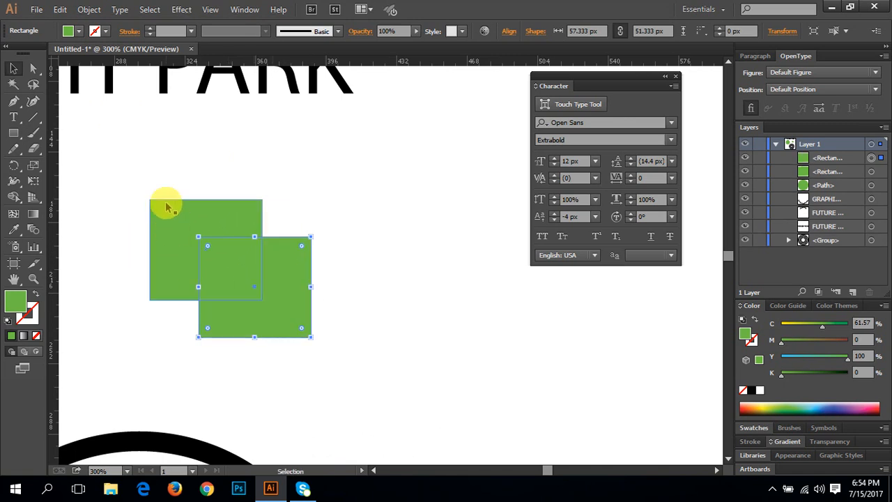
pyautogui.click(773, 407)
pyautogui.moveTo(773, 407)
pyautogui.mouseDown()
pyautogui.moveTo(753, 412)
pyautogui.moveTo(767, 406)
pyautogui.moveTo(759, 404)
pyautogui.mouseUp()
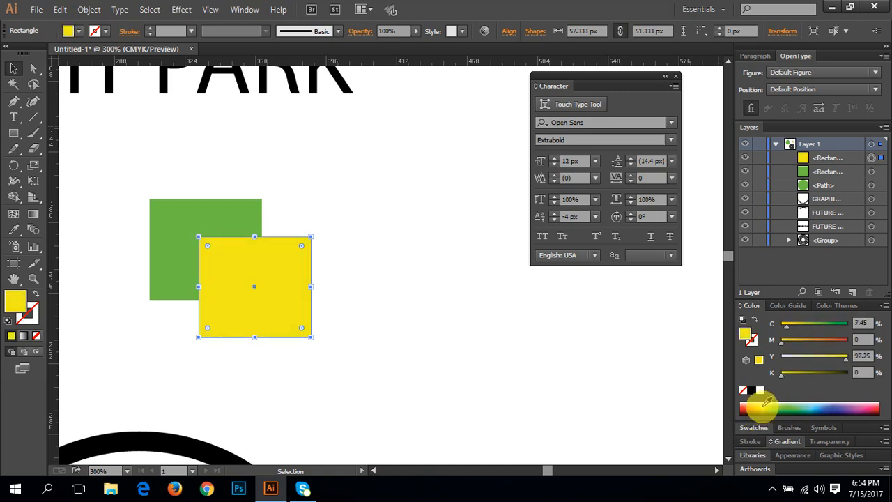
pyautogui.click(291, 219)
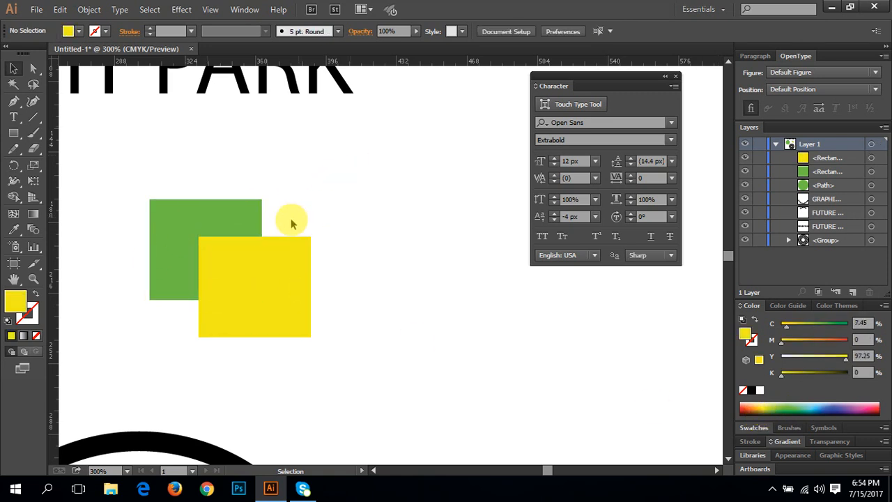
# - Bring the green rectangle to the front of the yellow one
pyautogui.click(219, 216)
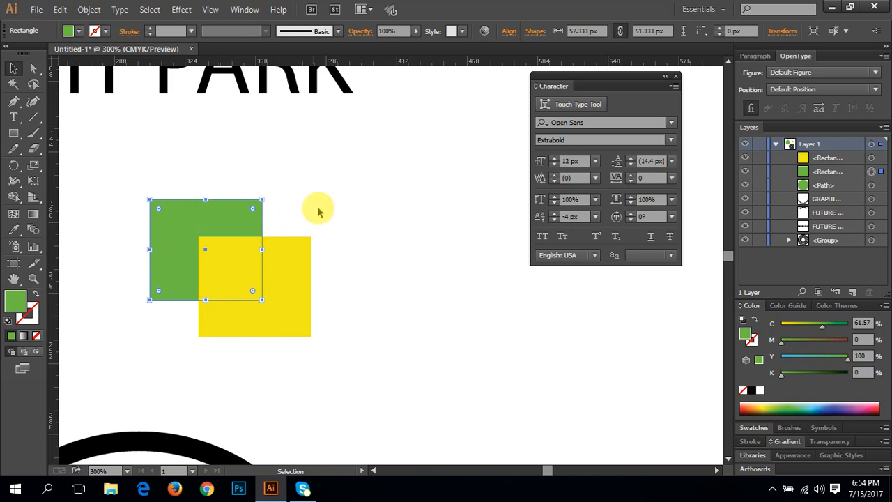
pyautogui.rightClick(221, 219)
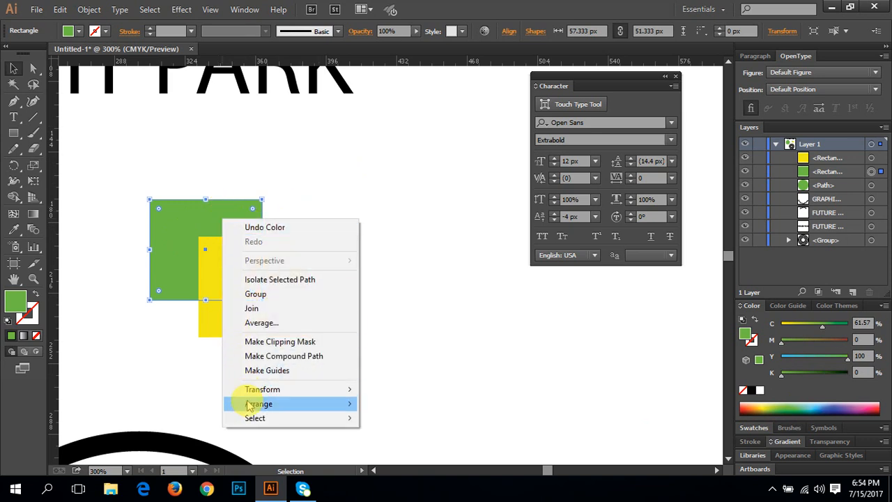
pyautogui.moveTo(237, 404)
pyautogui.click(388, 406)
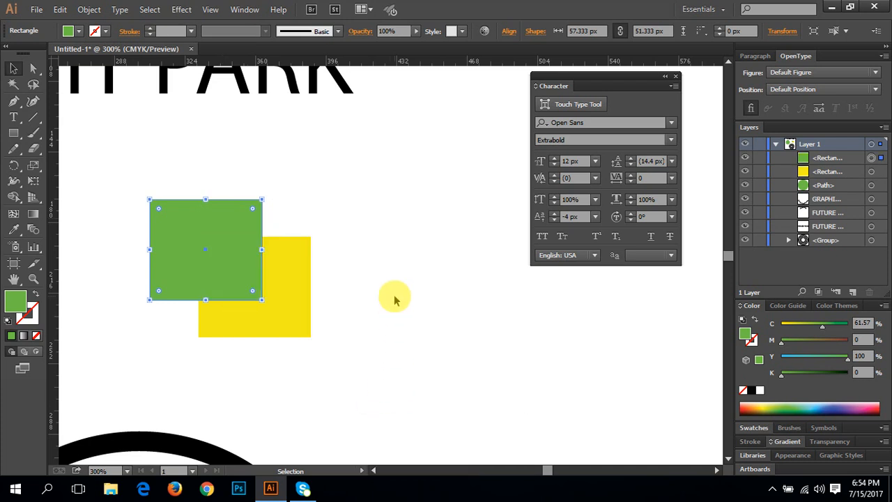
# - Send the green rectangle to the back, behind the yellow one
pyautogui.click(279, 265)
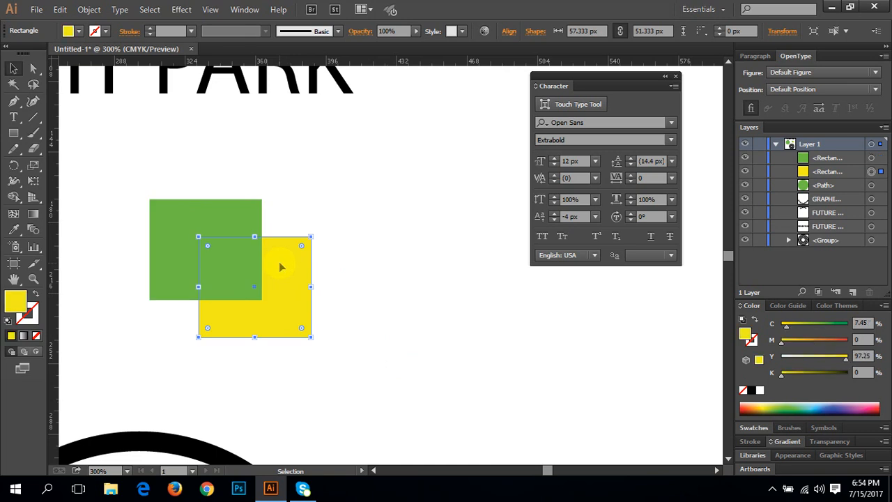
pyautogui.click(224, 216)
pyautogui.rightClick(224, 216)
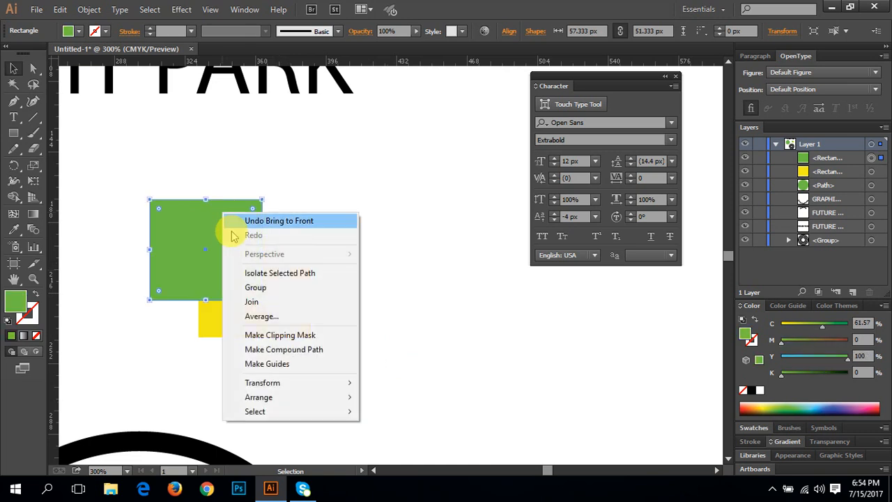
pyautogui.moveTo(274, 402)
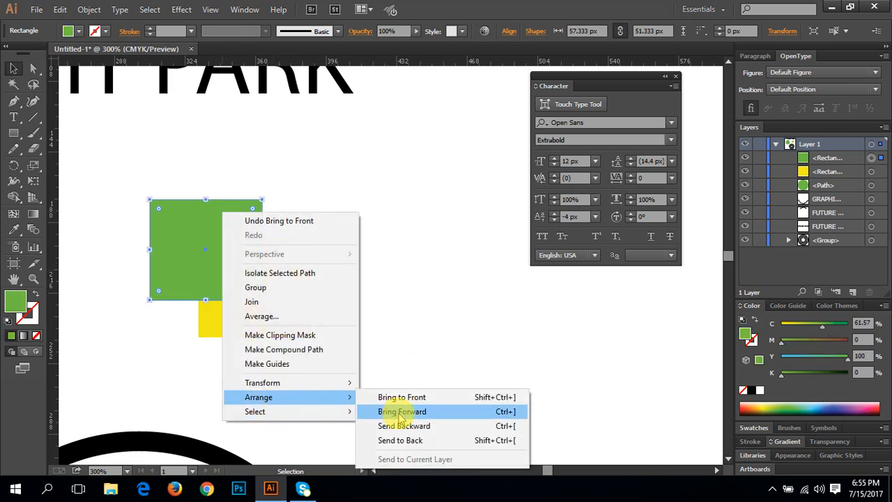
pyautogui.click(410, 446)
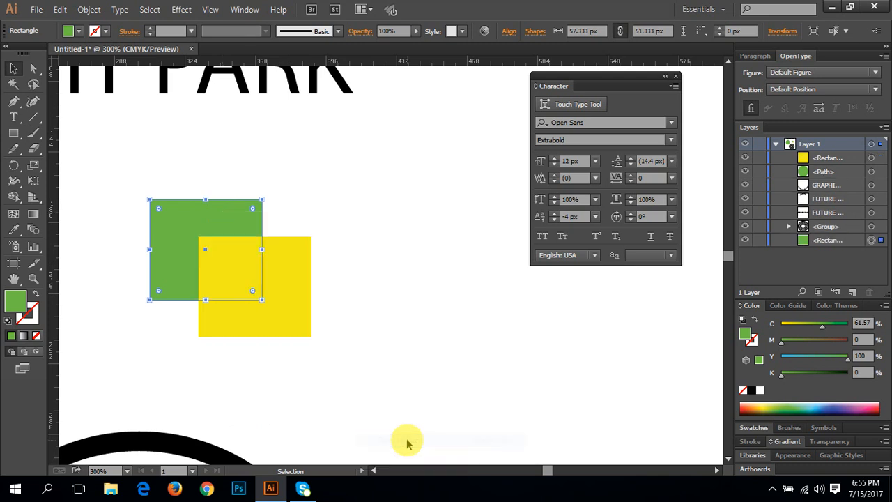
# - Try bringing the green rectangle forward by one level, and undo that change
pyautogui.rightClick(168, 219)
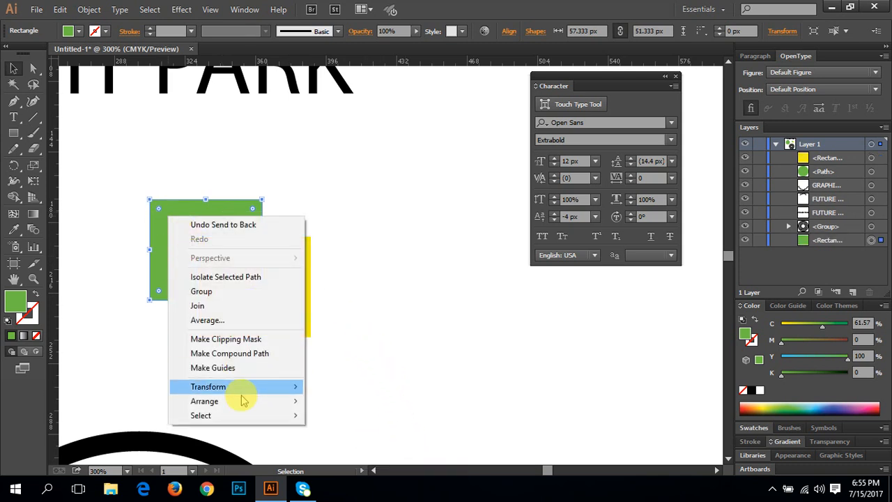
pyautogui.moveTo(245, 403)
pyautogui.click(356, 421)
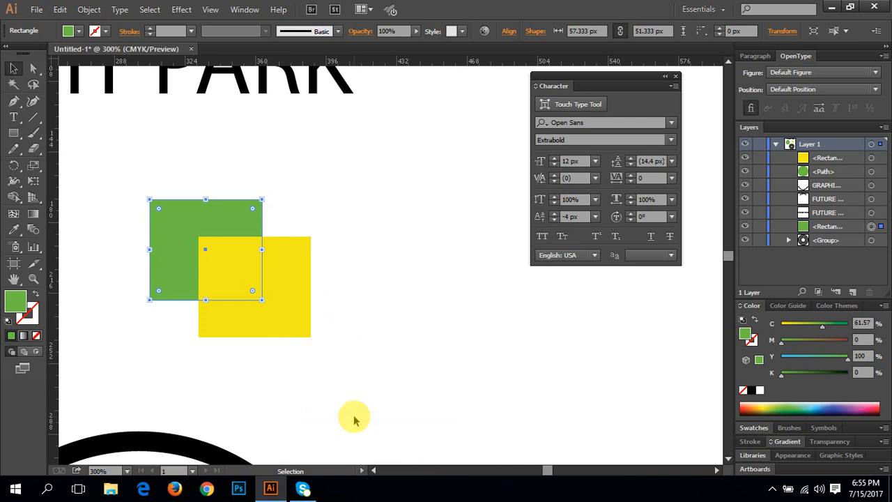
pyautogui.hotkey('ctrl', 'z')
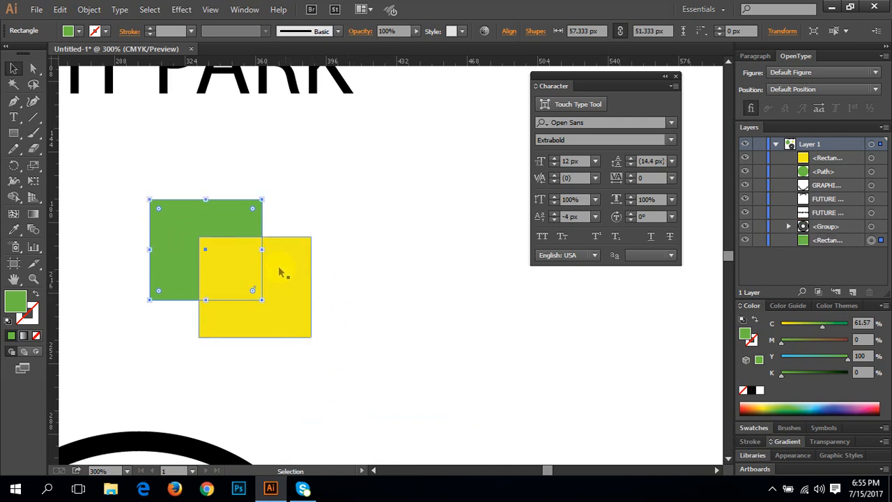
# - Bring the green rectangle to the front, over the yellow one, and deselect it
pyautogui.rightClick(222, 215)
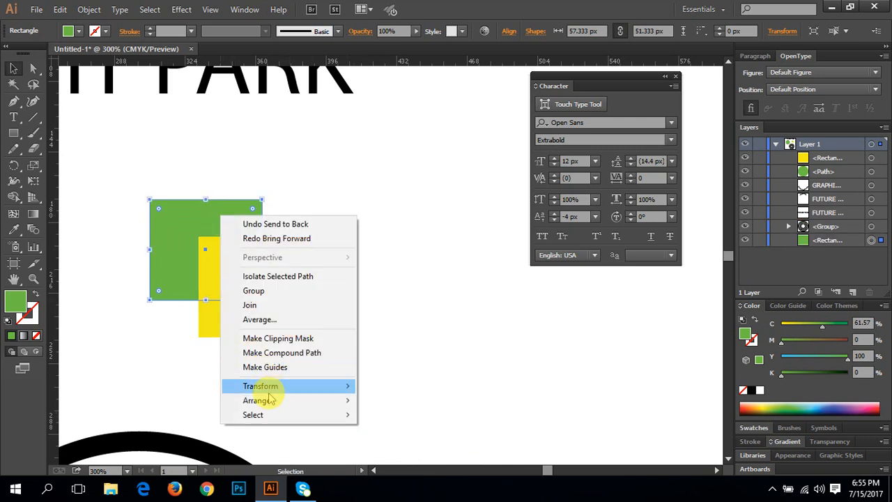
pyautogui.moveTo(258, 400)
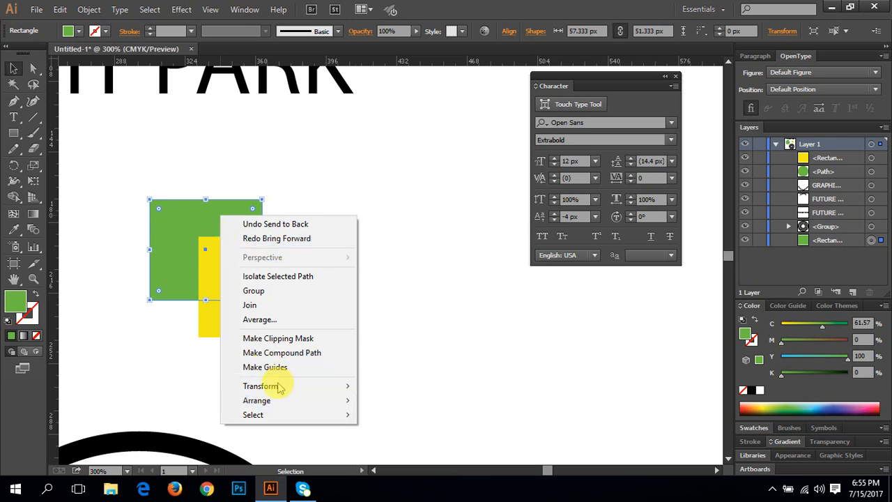
pyautogui.moveTo(284, 399)
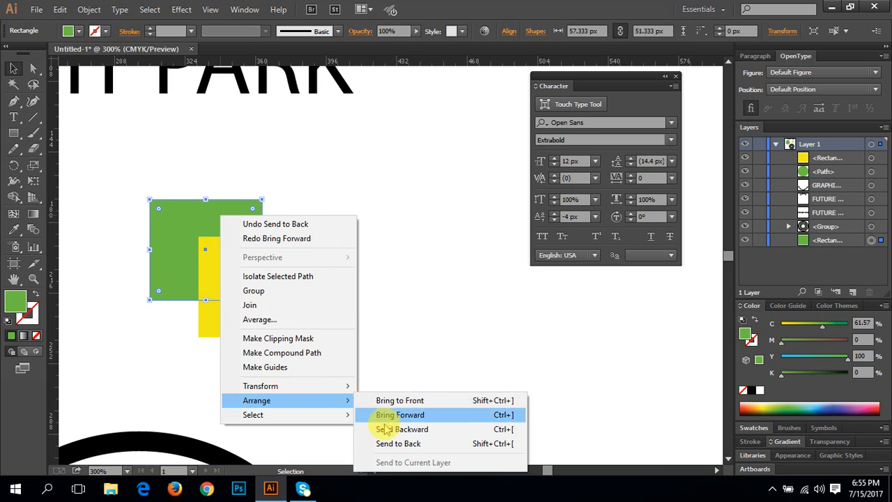
pyautogui.click(394, 400)
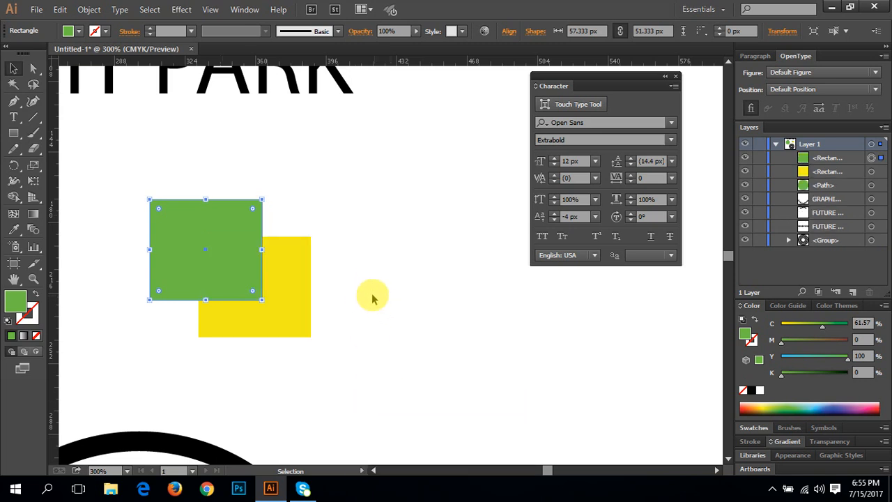
pyautogui.click(370, 298)
# - Send the large green circle to the back, behind the FUTURE IT PARK and GRAPHIC DESIGN COURSE text
pyautogui.press('space')
pyautogui.moveTo(235, 307); pyautogui.dragTo(446, 305)
pyautogui.moveTo(294, 311); pyautogui.dragTo(397, 293)
pyautogui.click(273, 253)
pyautogui.rightClick(273, 252)
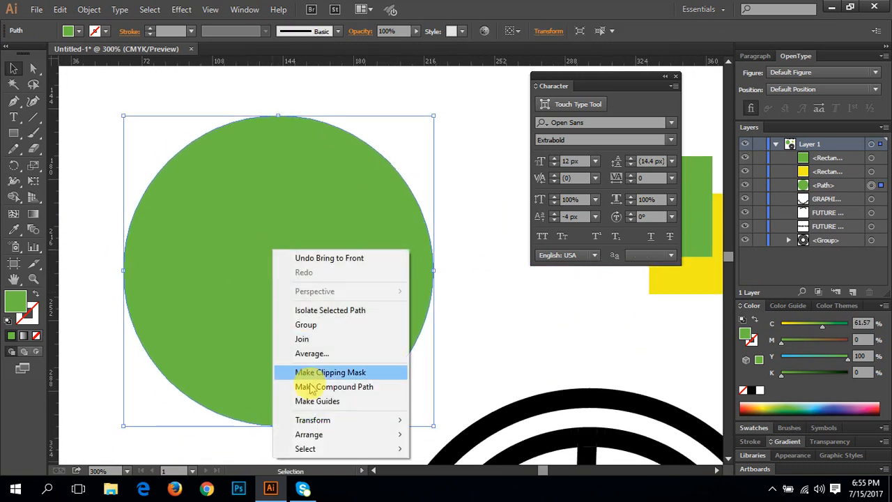
pyautogui.moveTo(380, 436)
pyautogui.click(451, 415)
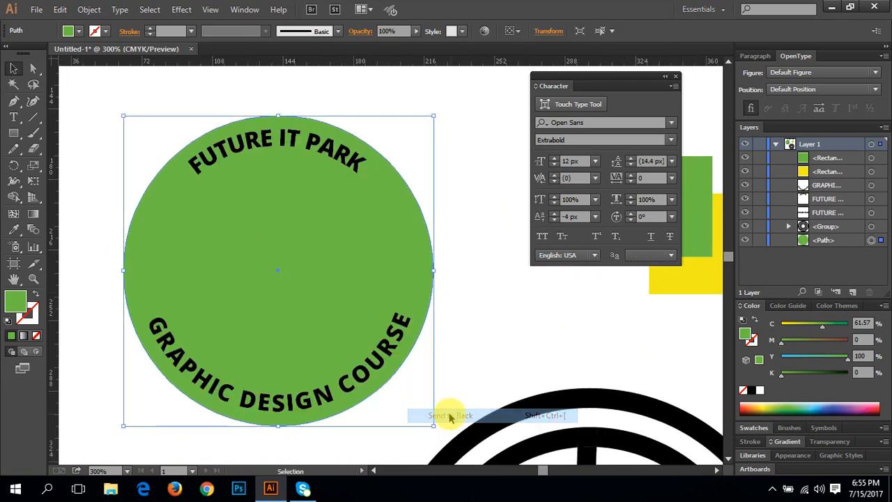
pyautogui.click(469, 298)
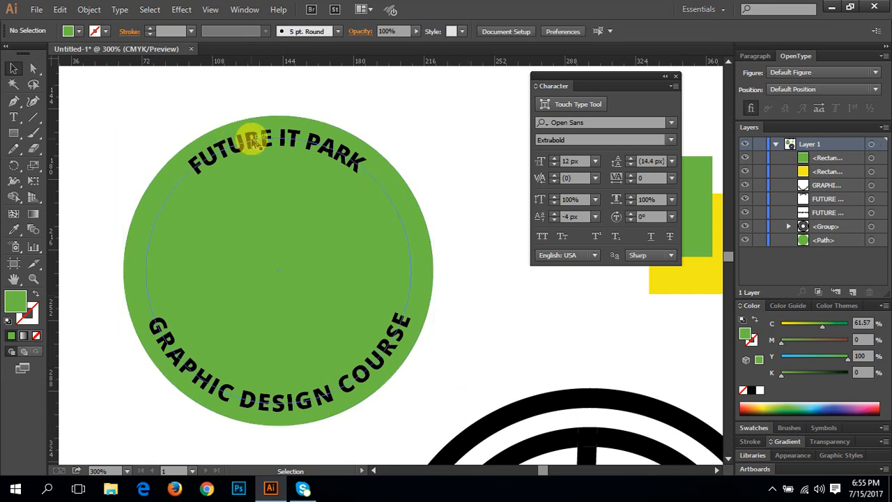
# - Fill the background circle behind the circular text with blue (C 90.59, M 85.49, Y 0, K 0)
pyautogui.click(392, 169)
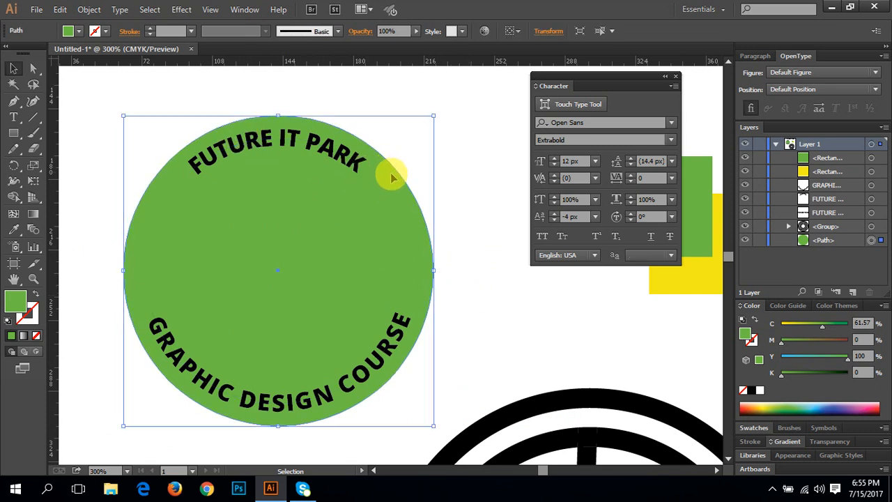
pyautogui.click(836, 408)
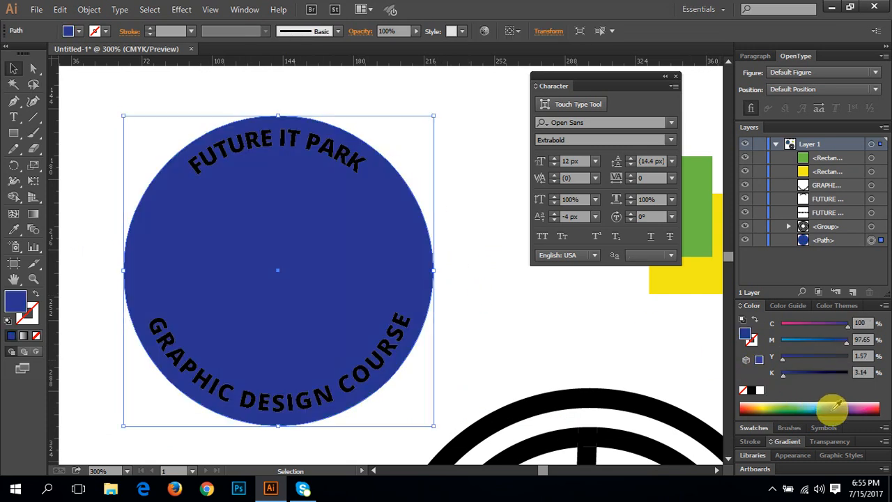
pyautogui.click(833, 408)
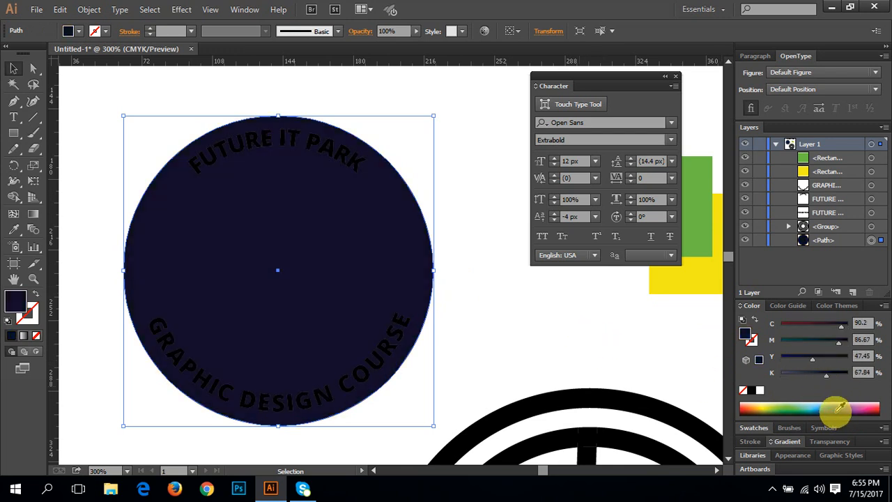
pyautogui.click(834, 408)
pyautogui.click(838, 406)
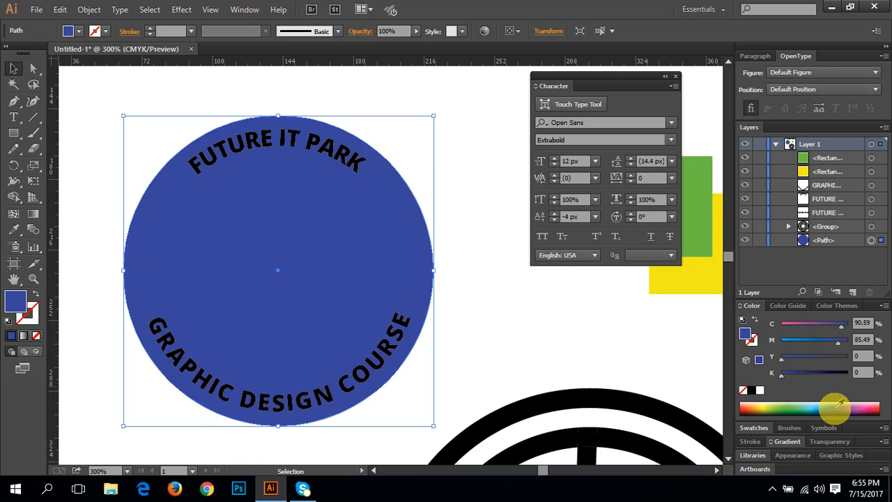
pyautogui.click(446, 299)
# - Select both circular texts, FUTURE IT PARK and GRAPHIC DESIGN COURSE, and convert them to outlines
pyautogui.click(309, 143)
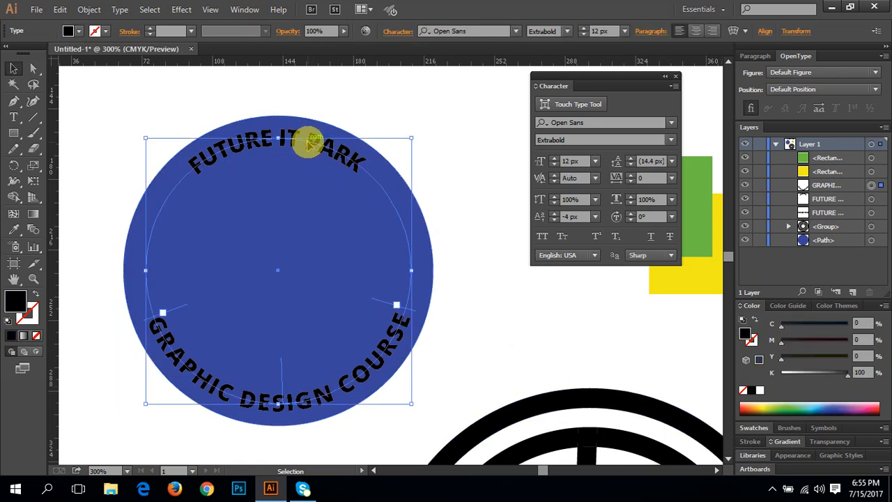
pyautogui.moveTo(304, 139)
pyautogui.mouseDown()
pyautogui.moveTo(368, 104)
pyautogui.moveTo(298, 149)
pyautogui.mouseUp()
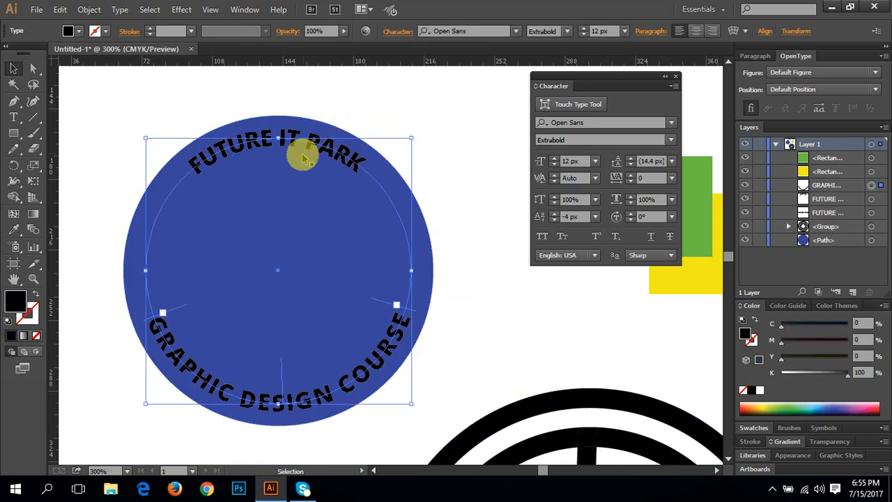
pyautogui.rightClick(266, 139)
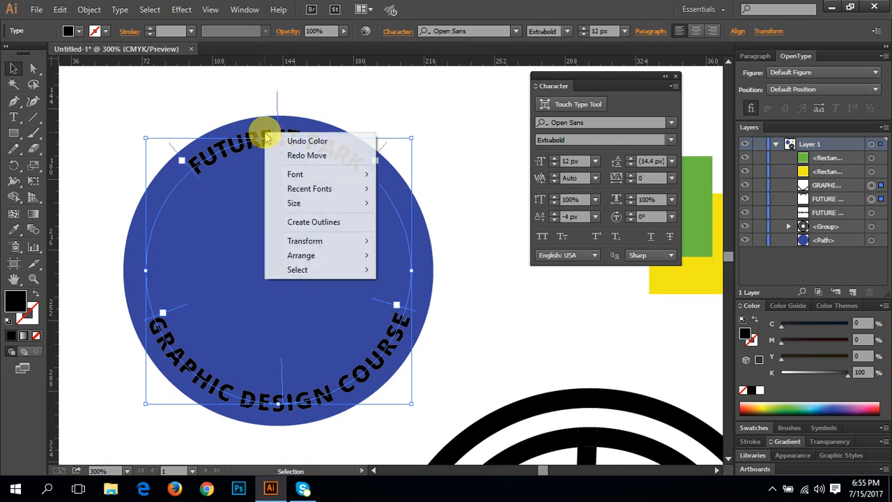
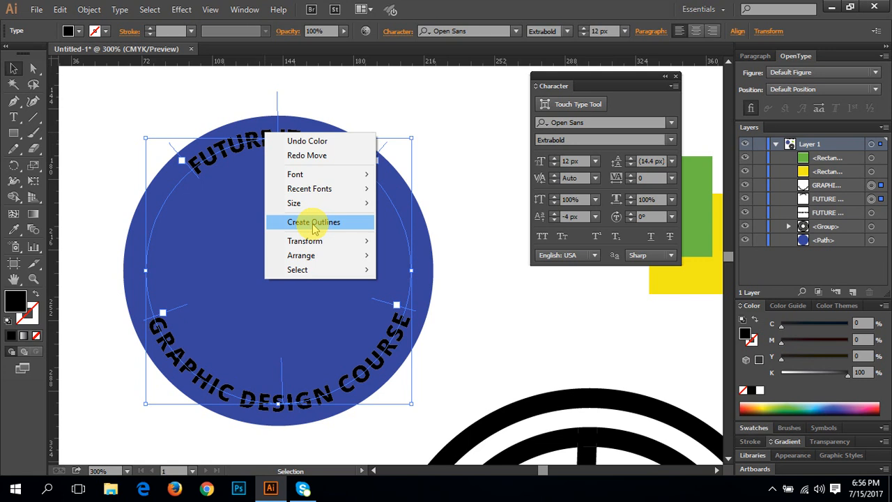
pyautogui.click(314, 223)
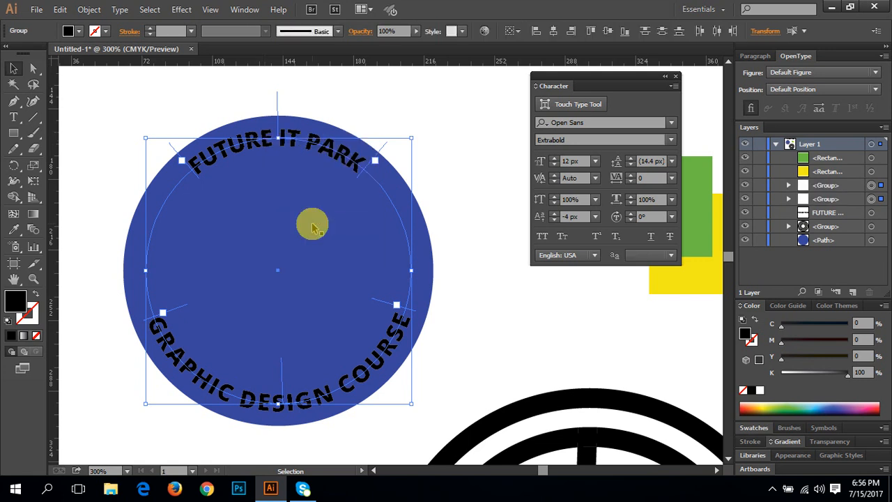
# - Examine the outlined FUTURE IT PARK lettering and its anchor points, and undo the outline conversion of both texts
pyautogui.click(87, 101)
pyautogui.click(216, 156)
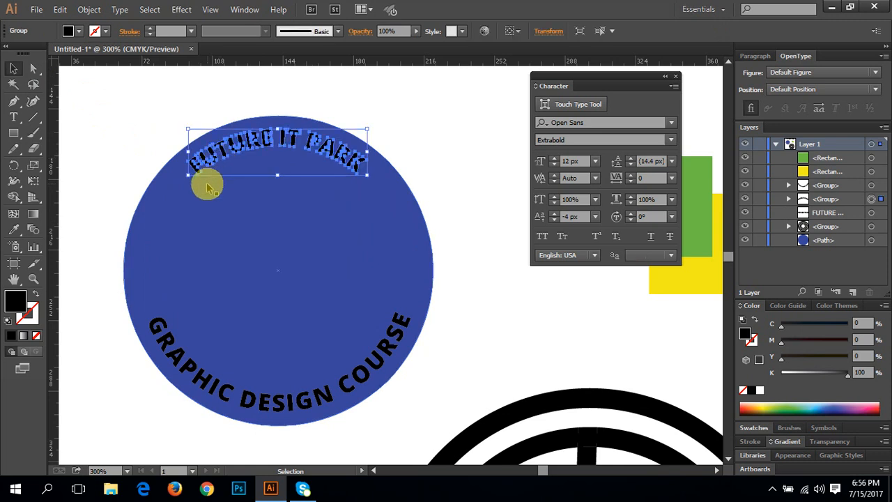
pyautogui.click(107, 178)
pyautogui.click(200, 165)
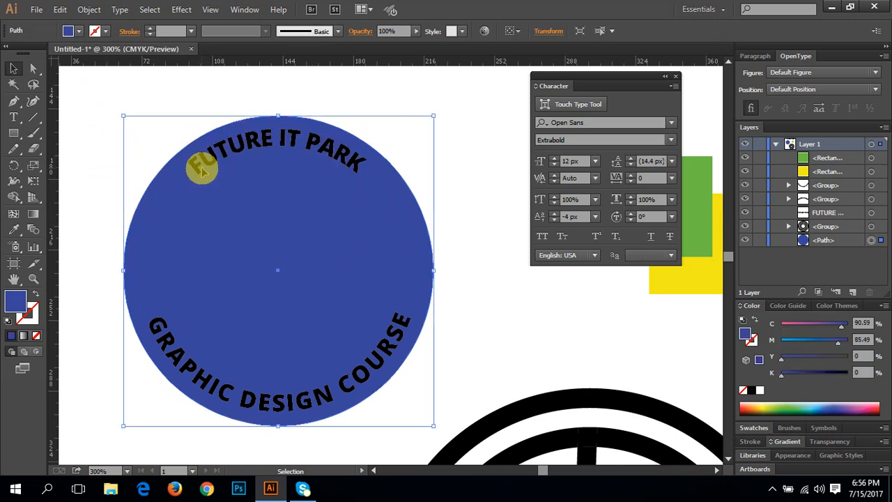
pyautogui.click(200, 165)
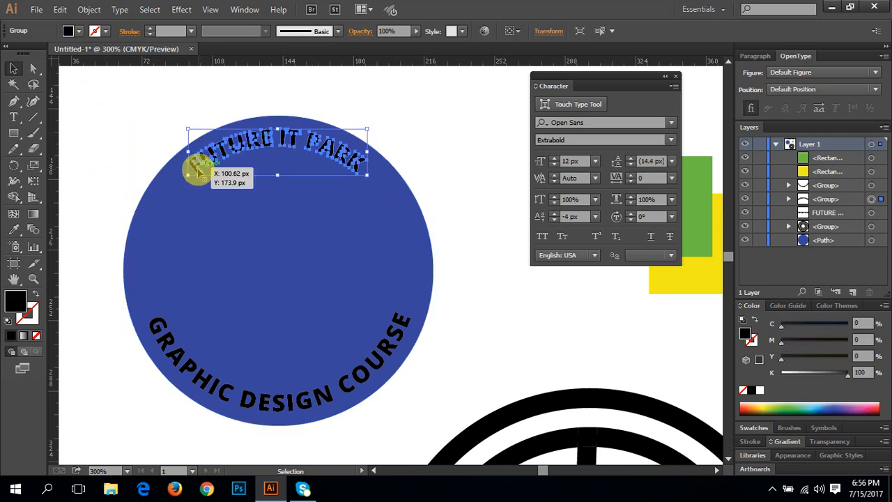
pyautogui.click(100, 140)
pyautogui.click(197, 170)
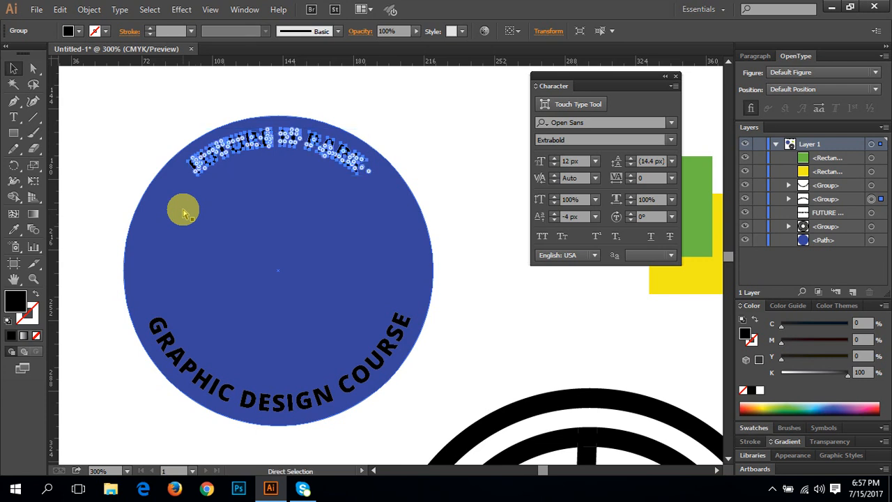
pyautogui.hotkey('ctrl', 'z')
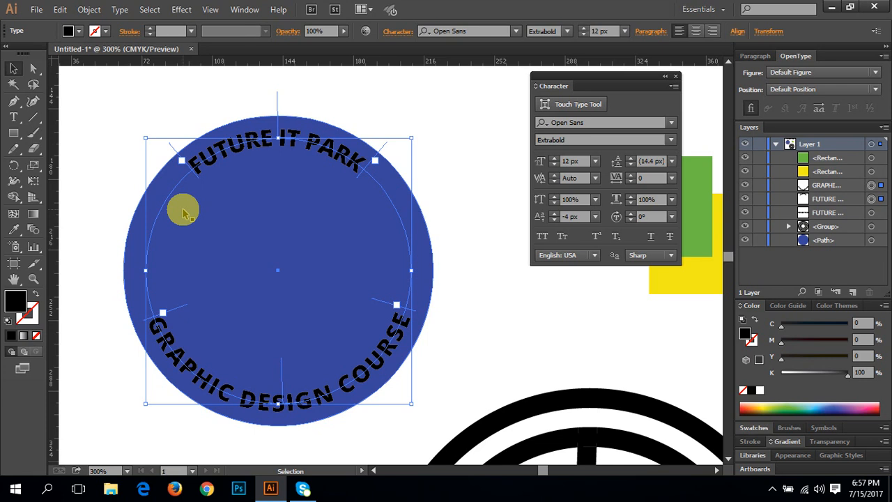
# - Create outlines from both selected circular texts and fill the lettering white
pyautogui.rightClick(208, 155)
pyautogui.click(254, 244)
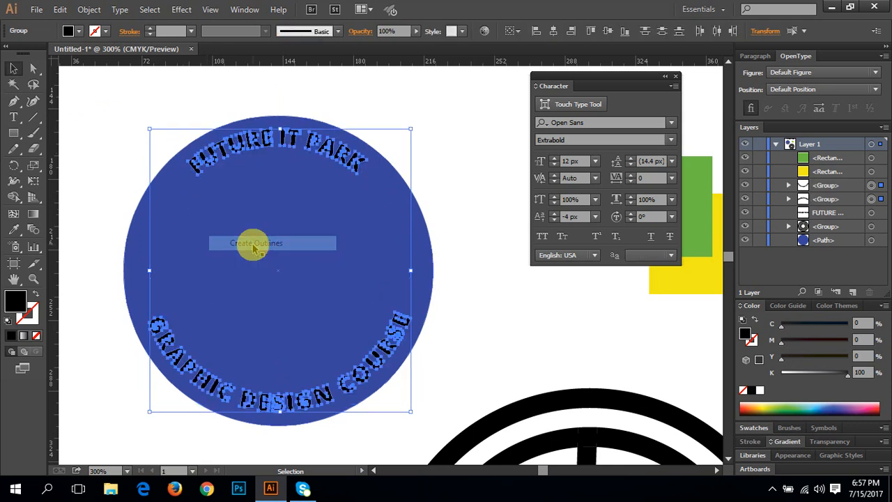
pyautogui.click(759, 390)
pyautogui.click(491, 301)
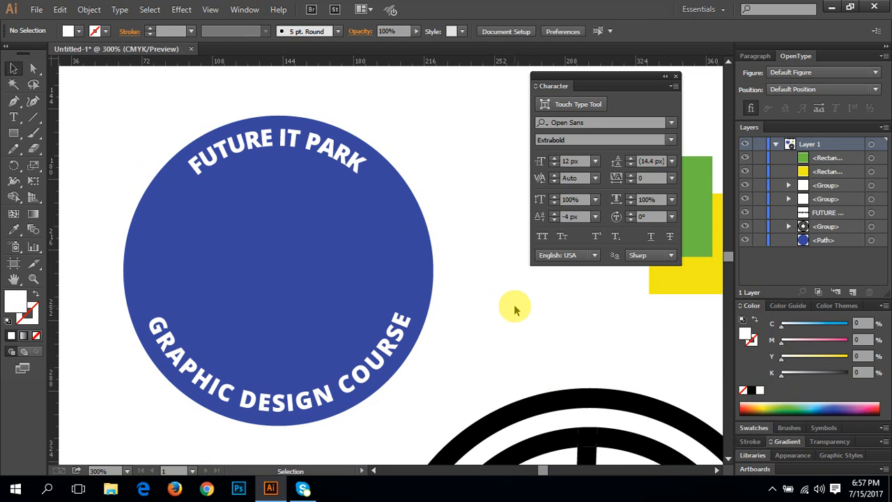
# - Copy the blue background circle and paste the duplicate in front at the same position
pyautogui.click(402, 234)
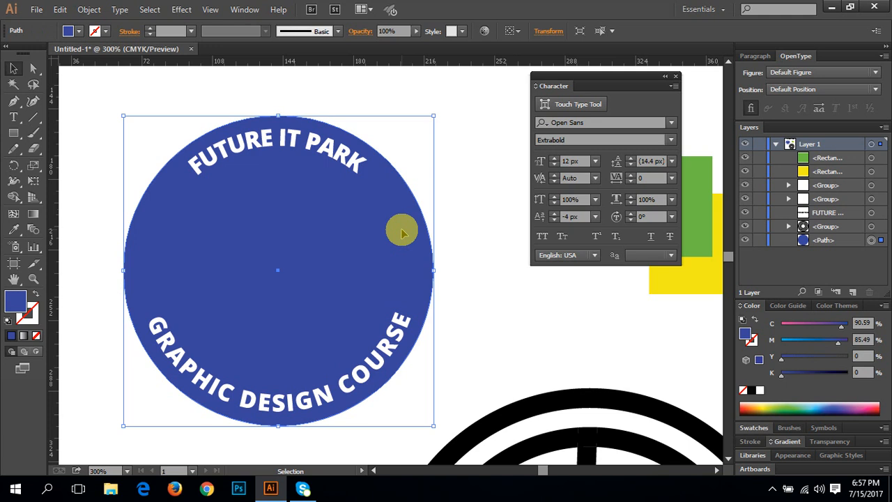
pyautogui.press('a')
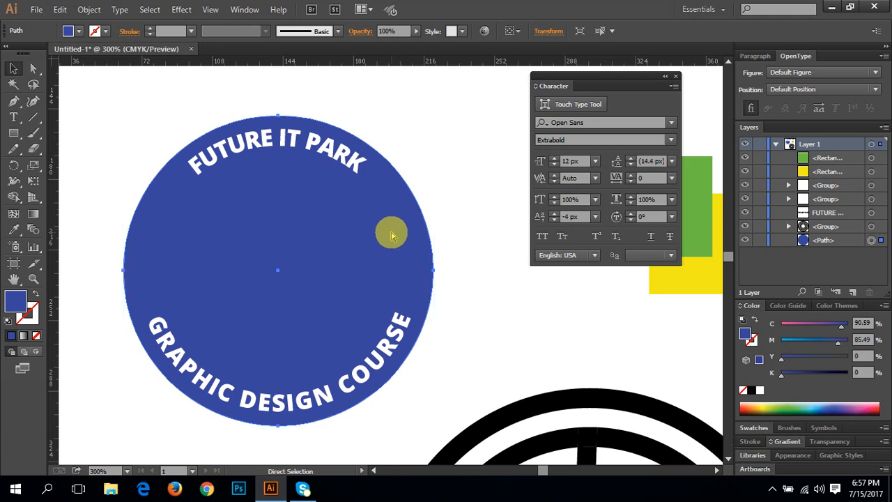
pyautogui.hotkey('ctrl', 'c')
pyautogui.hotkey('ctrl', 'f')
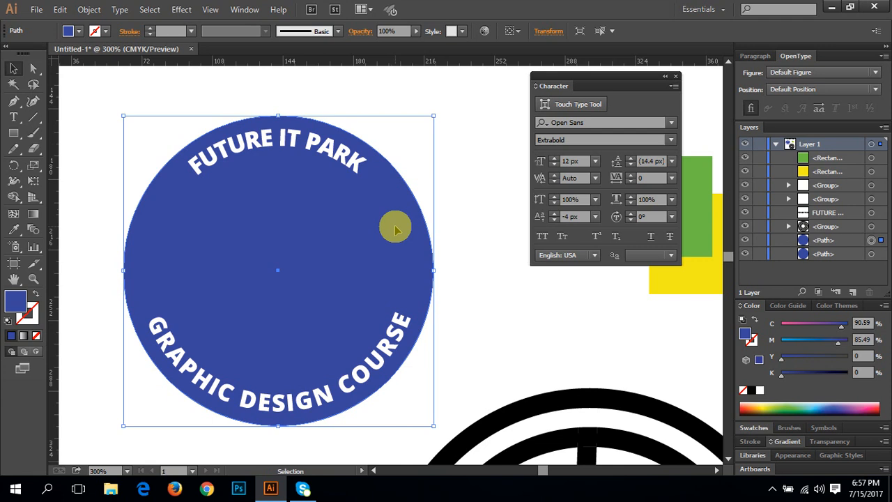
pyautogui.click(771, 490)
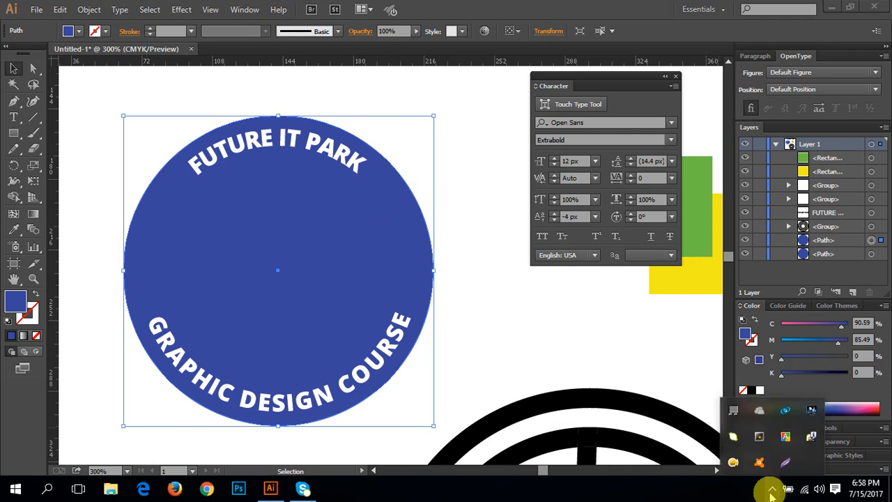
pyautogui.rightClick(733, 462)
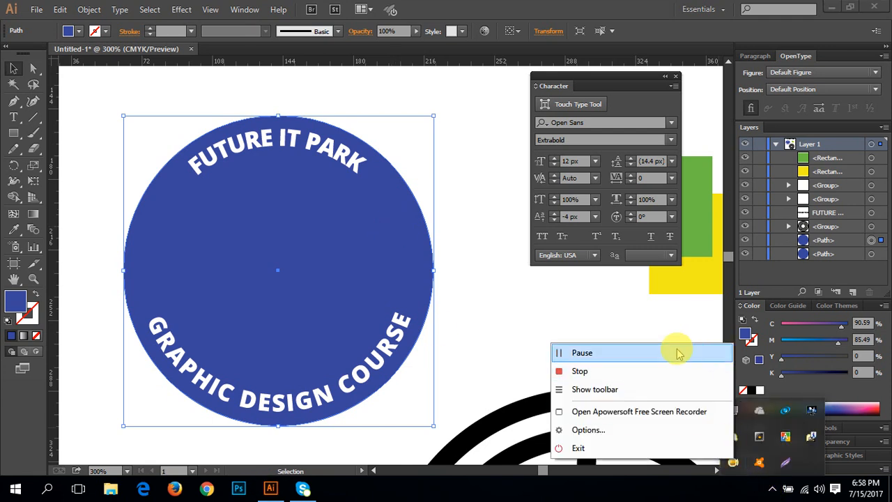
# - Fill the duplicate circle white and shrink it around its centre to turn the blue background into a ring
pyautogui.click(680, 353)
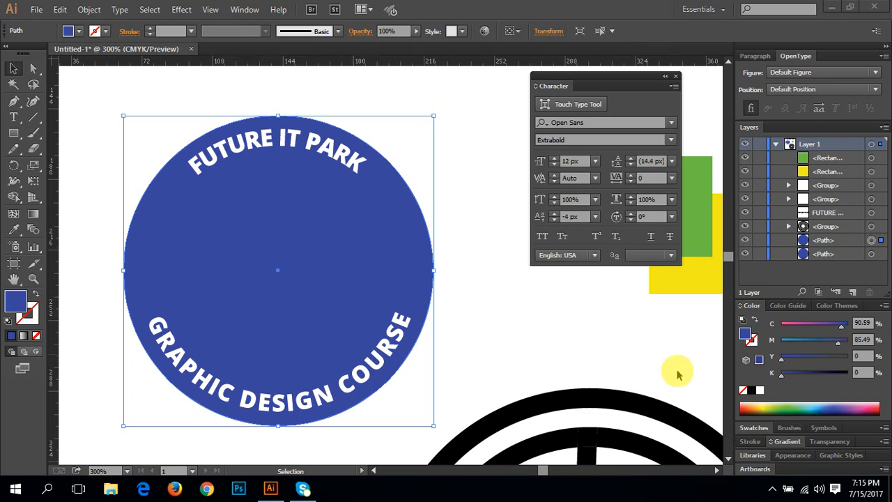
pyautogui.click(759, 390)
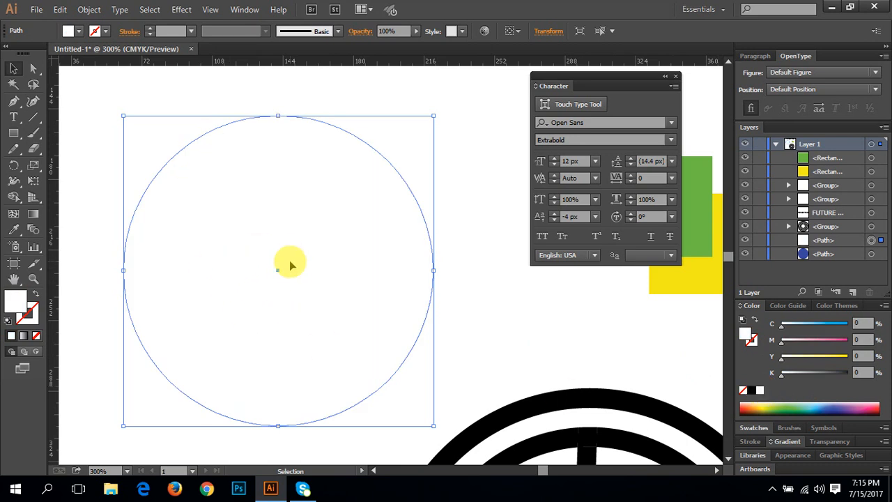
pyautogui.moveTo(307, 216); pyautogui.dragTo(664, 292)
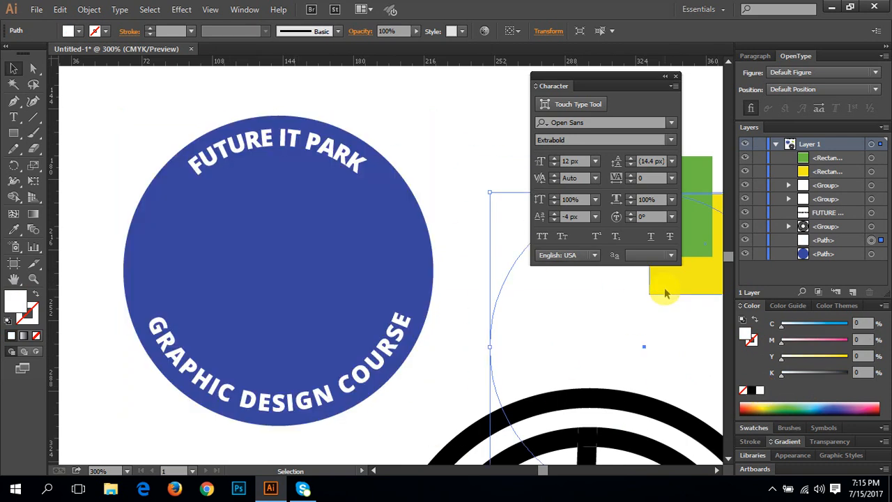
pyautogui.hotkey('ctrl', 'z')
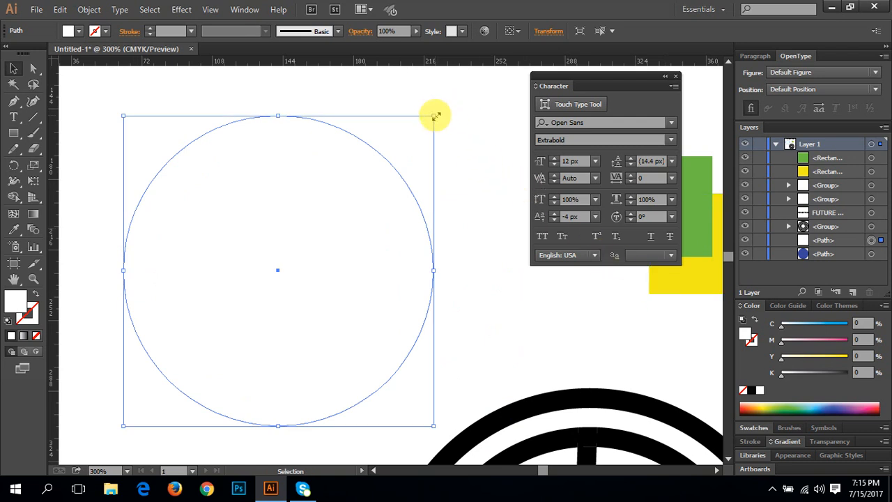
pyautogui.moveTo(435, 115); pyautogui.dragTo(404, 160)
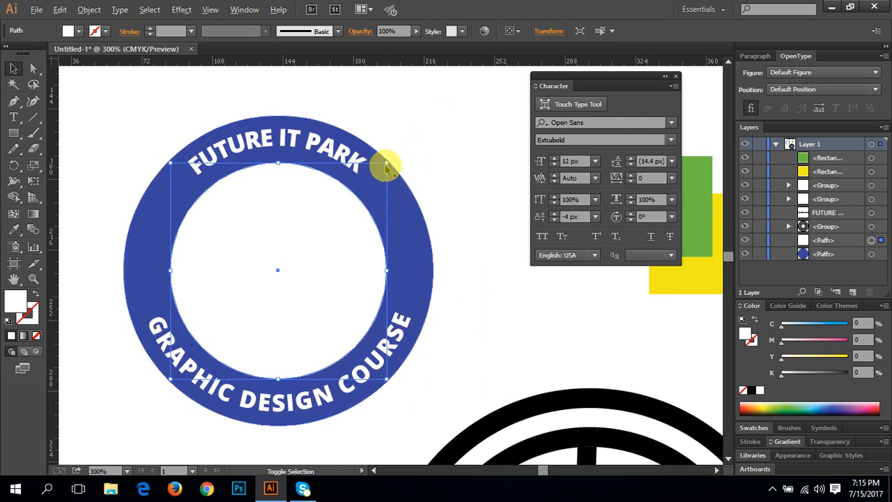
# - Select only the white inner circle and enlarge it around its centre to about 116 px
pyautogui.keyDown('shift'); pyautogui.click(383, 163); pyautogui.keyUp('shift')
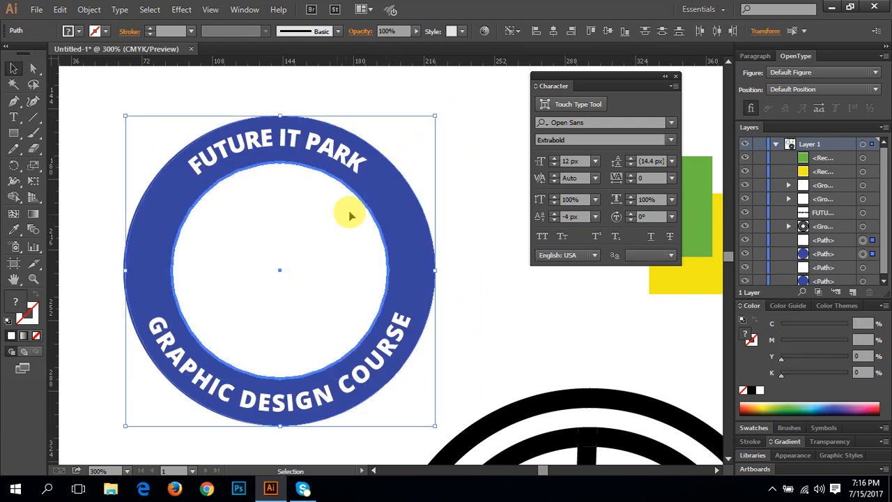
pyautogui.keyDown('shift'); pyautogui.click(411, 171); pyautogui.keyUp('shift')
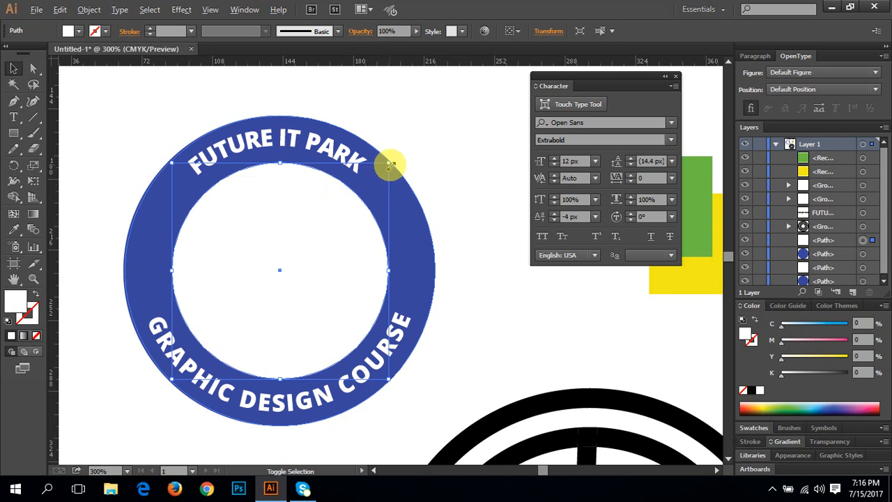
pyautogui.moveTo(389, 164); pyautogui.dragTo(397, 157)
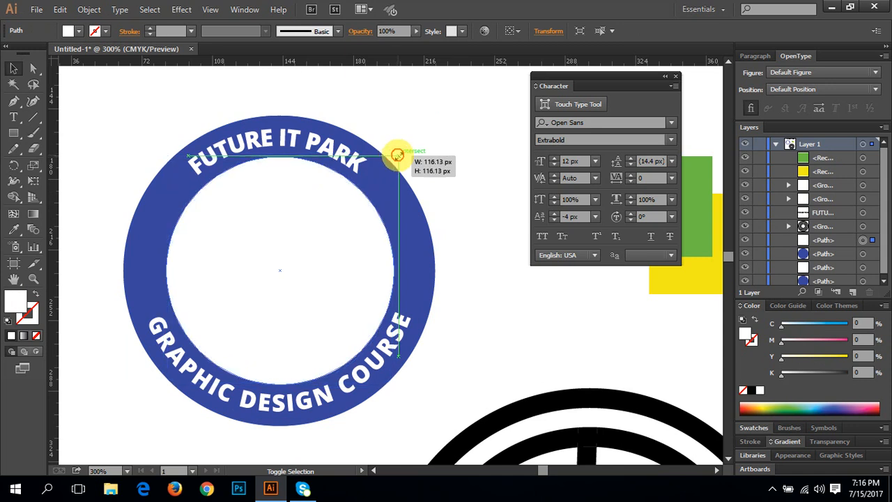
pyautogui.moveTo(397, 155); pyautogui.dragTo(397, 154)
pyautogui.click(474, 196)
pyautogui.moveTo(432, 235); pyautogui.dragTo(422, 243)
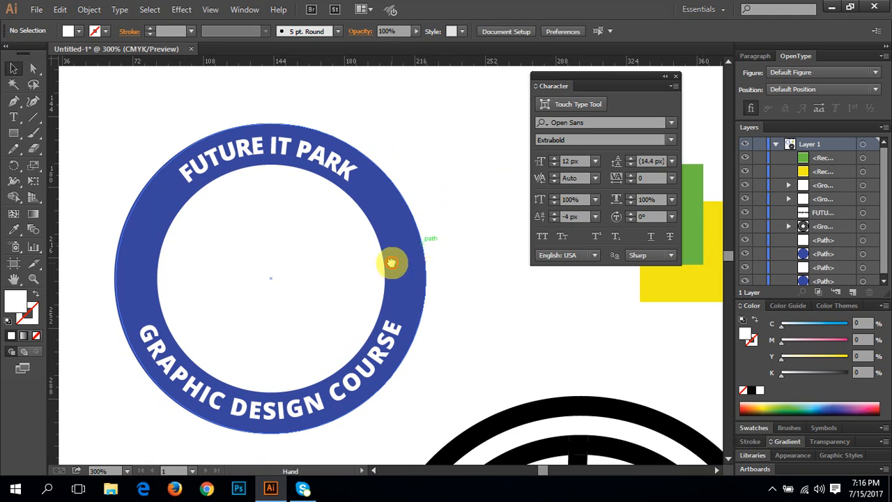
pyautogui.moveTo(392, 258); pyautogui.dragTo(402, 258)
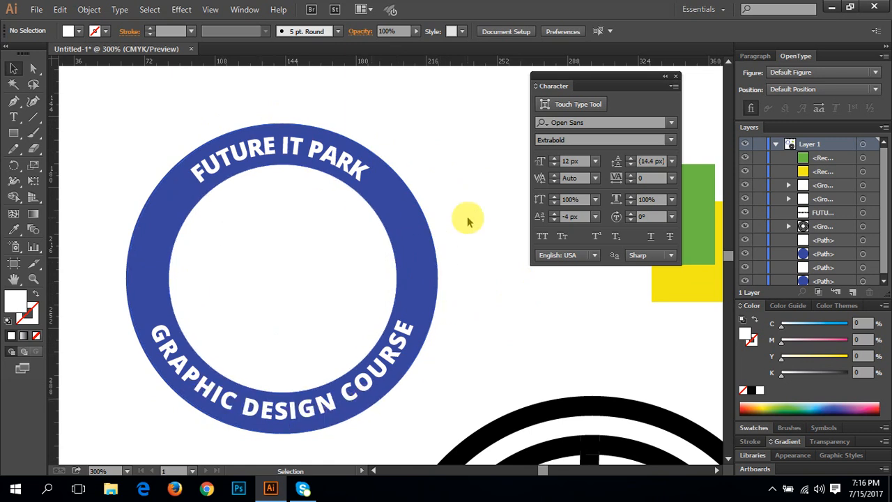
# - Duplicate the white inner circle in place and enlarge the copy around its centre to about 172 px, beyond the blue ring
pyautogui.click(230, 264)
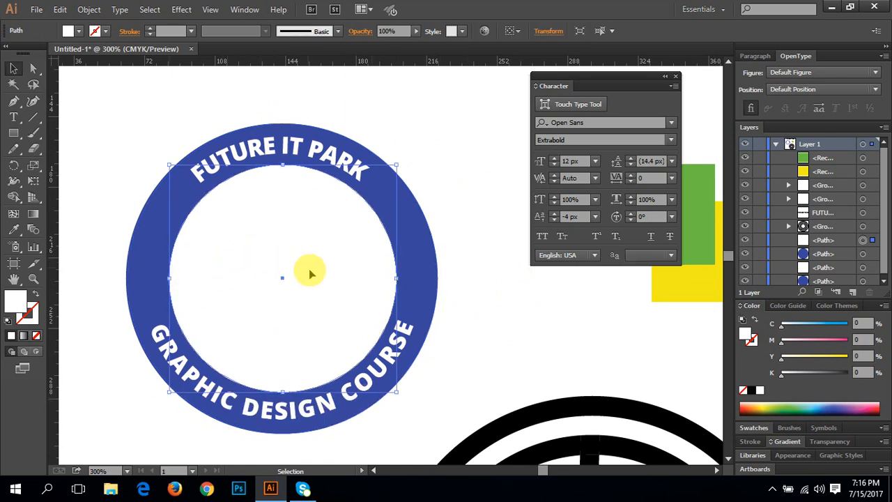
pyautogui.press('a')
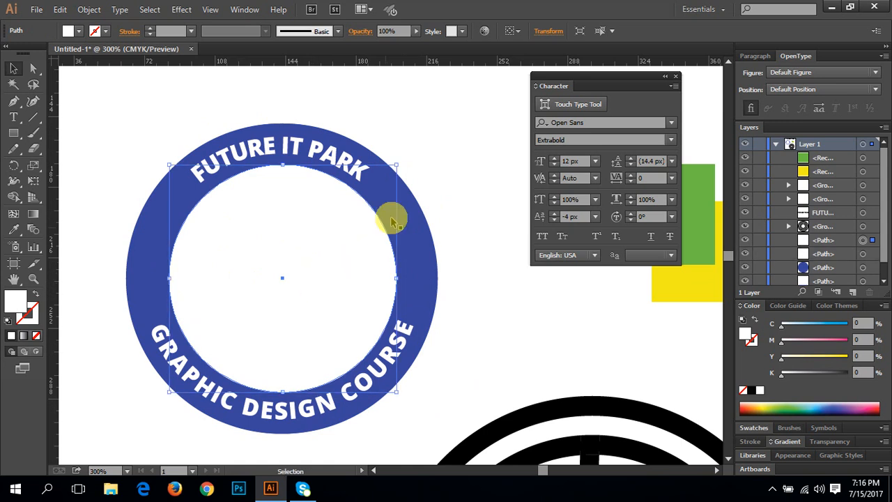
pyautogui.press('ctrl')
pyautogui.moveTo(396, 166); pyautogui.dragTo(464, 110)
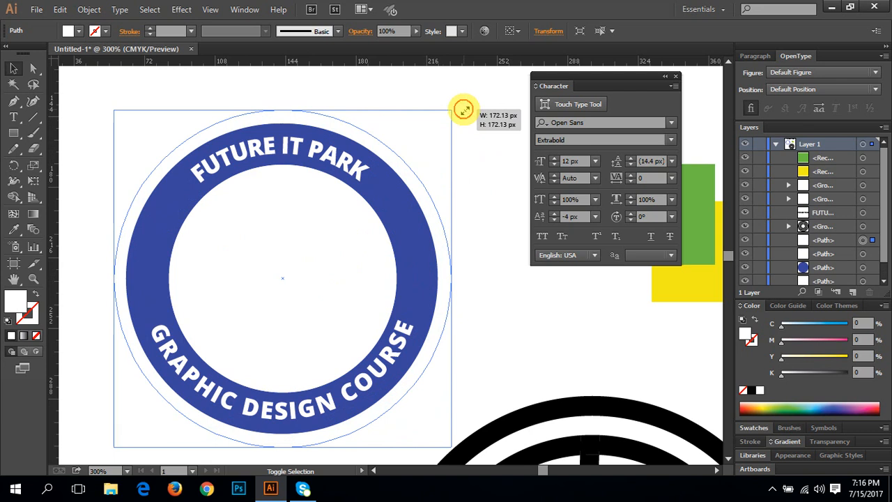
pyautogui.moveTo(463, 110); pyautogui.dragTo(463, 109)
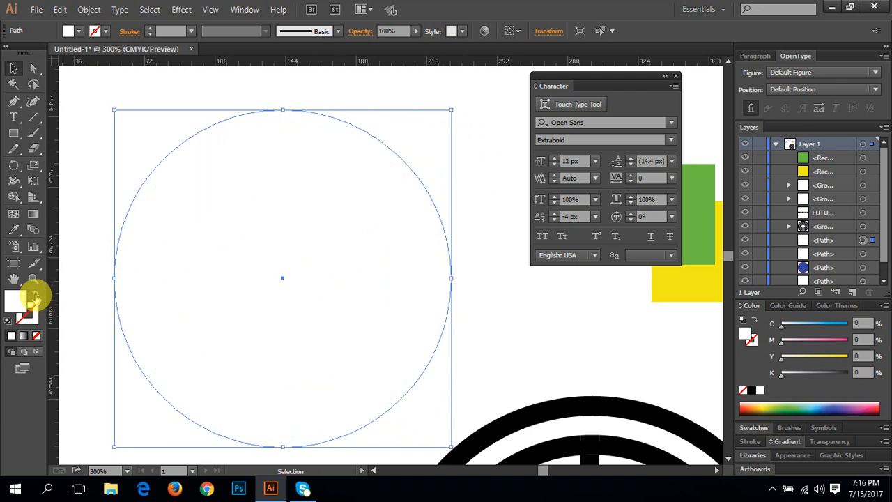
# - Give the outermost circle no fill and a stroke in the ring's blue, sampled with the Eyedropper
pyautogui.click(34, 297)
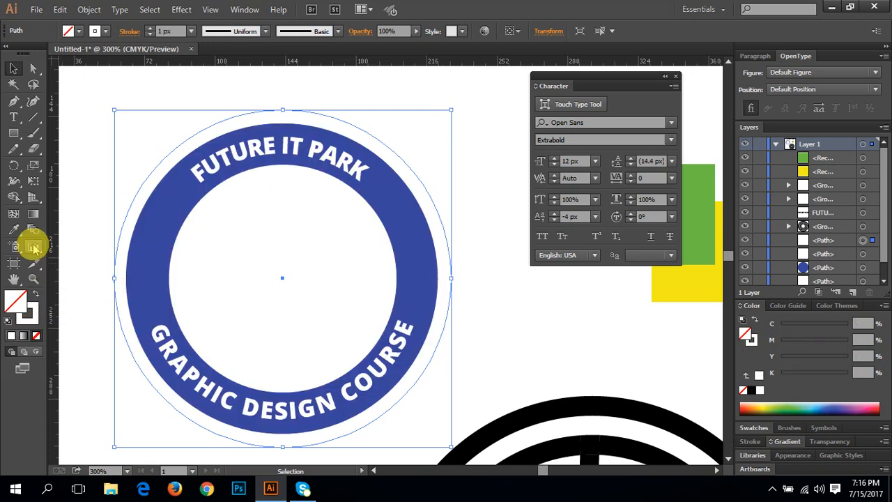
pyautogui.click(14, 232)
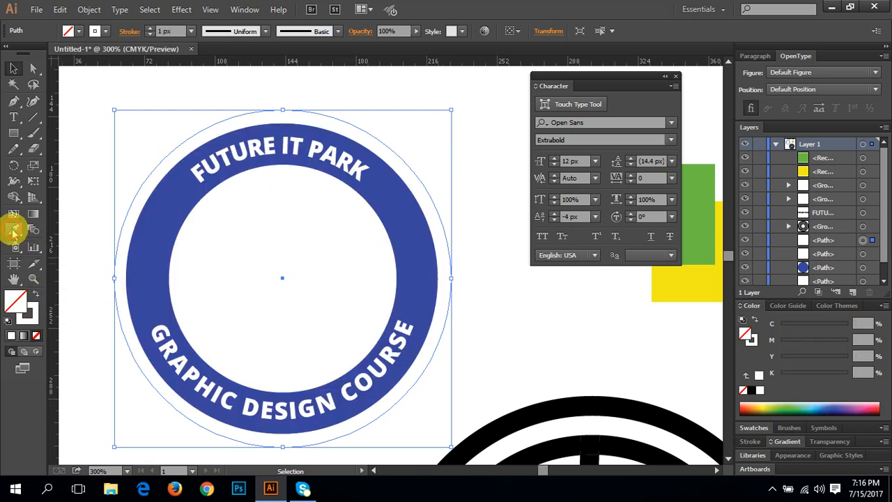
pyautogui.click(149, 230)
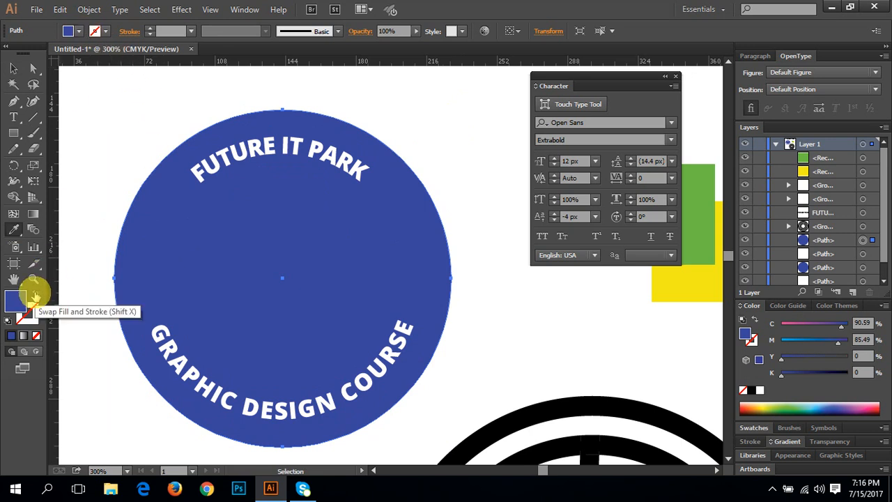
pyautogui.click(34, 298)
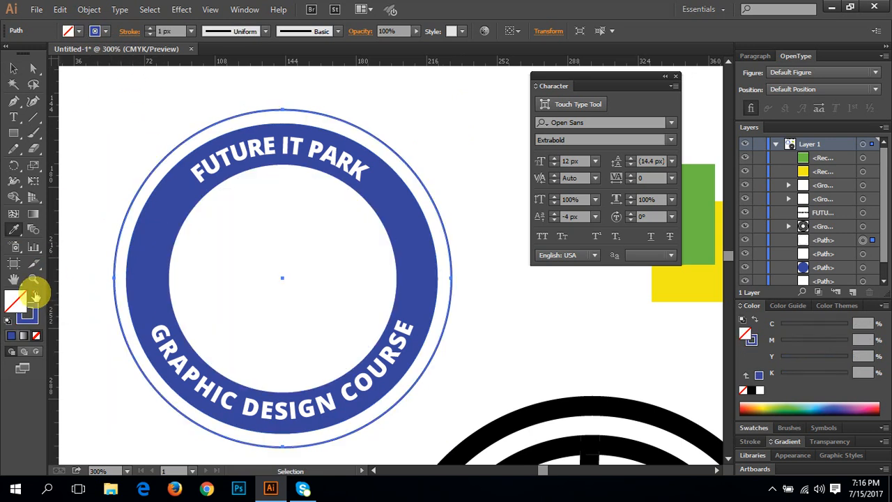
# - Set the outermost circle's stroke weight to 5 px and deselect it
pyautogui.click(150, 29)
pyautogui.click(149, 30)
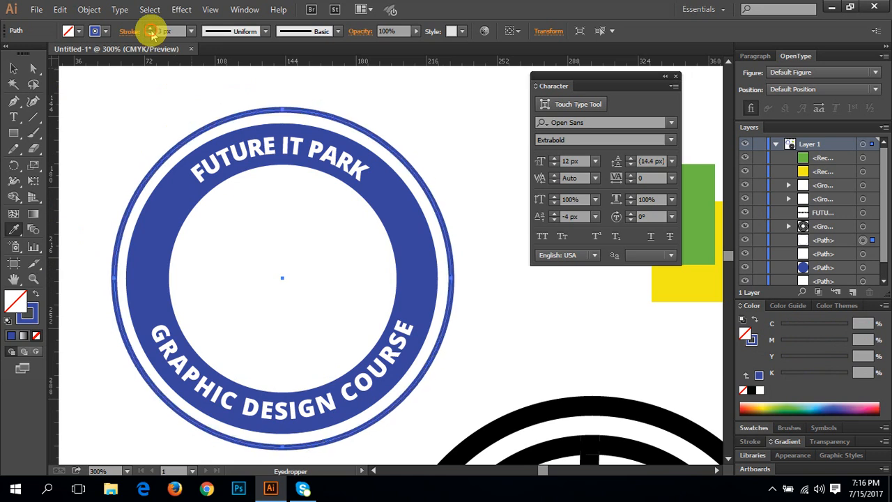
pyautogui.click(150, 29)
pyautogui.click(150, 30)
pyautogui.click(18, 69)
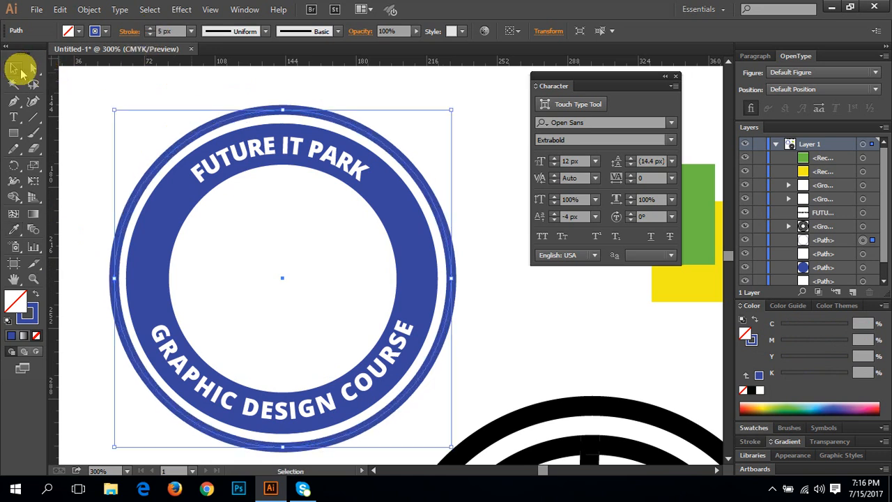
pyautogui.click(98, 115)
pyautogui.moveTo(441, 352); pyautogui.dragTo(435, 331)
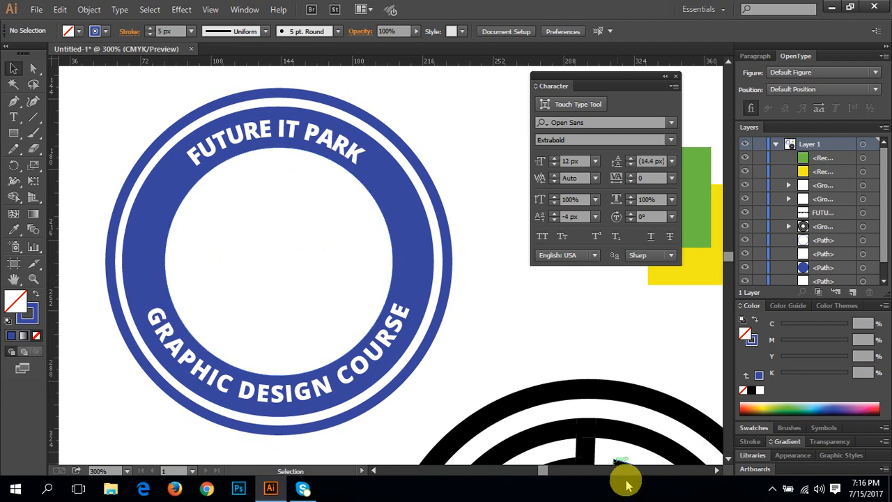
# - Examine the badge's stacked circles and lettering groups by selecting them and checking their entries in the layer list
pyautogui.moveTo(357, 353); pyautogui.dragTo(383, 366)
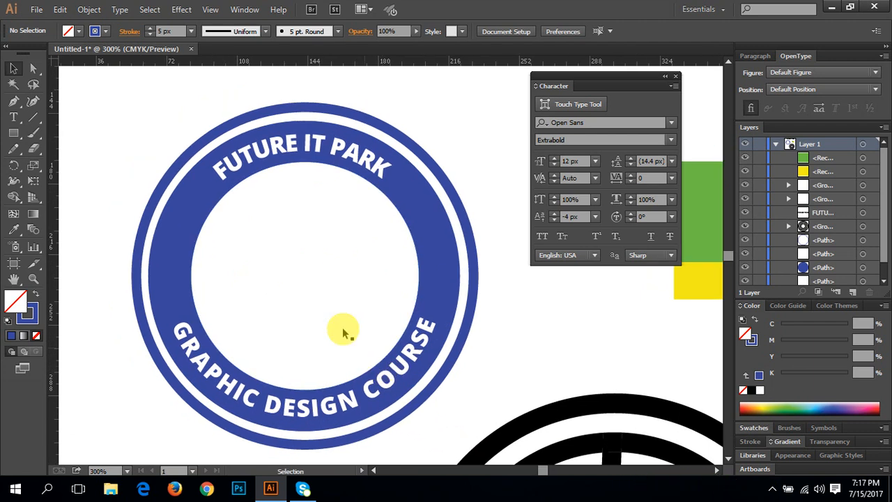
pyautogui.moveTo(133, 111); pyautogui.dragTo(346, 377)
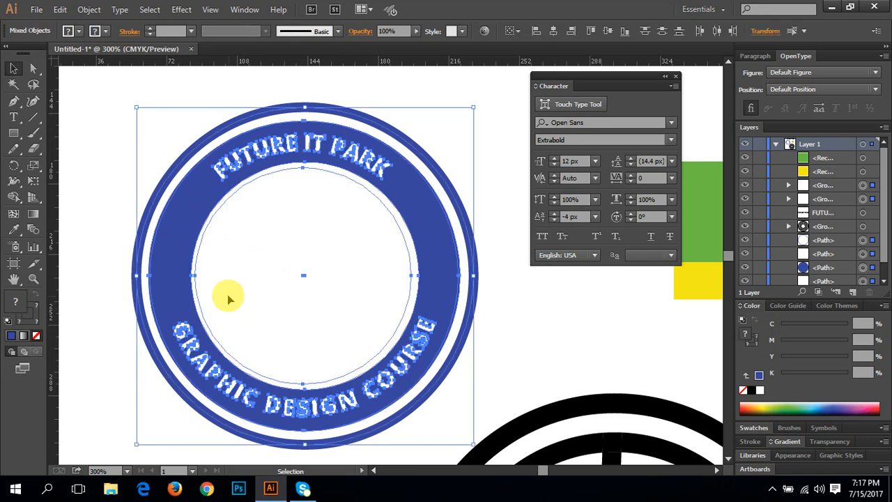
pyautogui.click(100, 243)
pyautogui.scroll(-1, 808, 209)
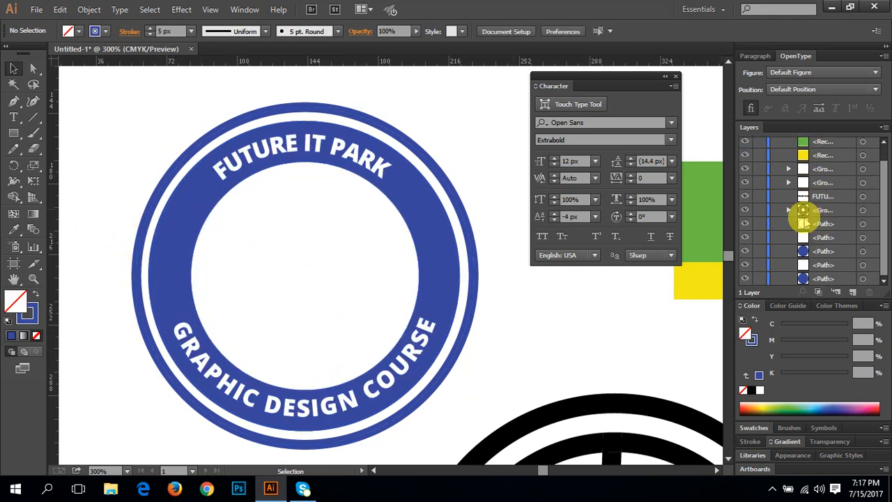
pyautogui.scroll(1, 820, 261)
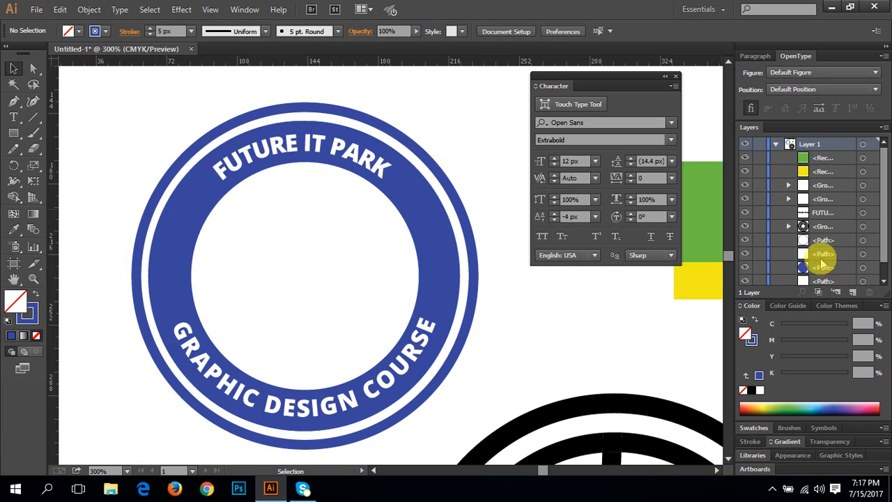
pyautogui.scroll(-1, 823, 261)
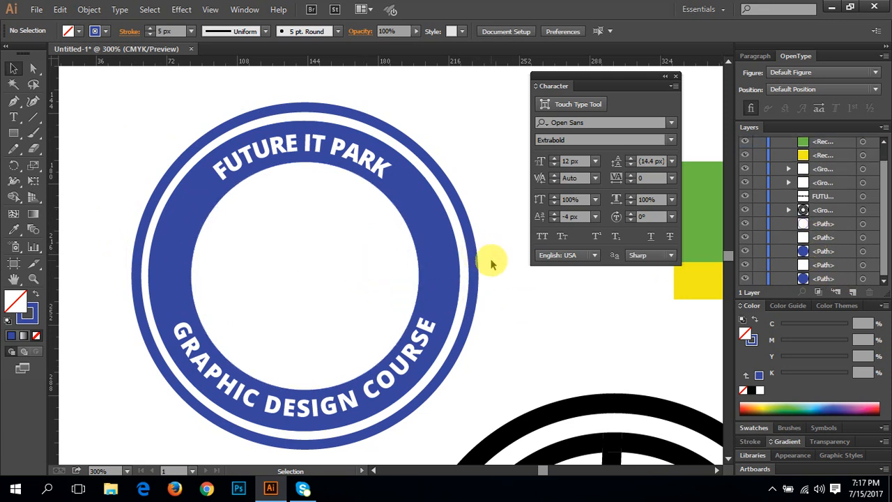
pyautogui.moveTo(527, 301); pyautogui.dragTo(404, 258)
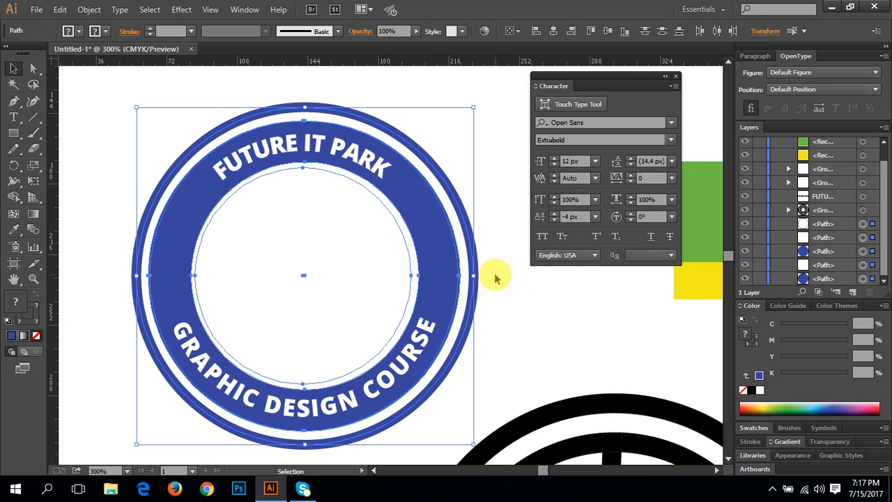
pyautogui.click(564, 324)
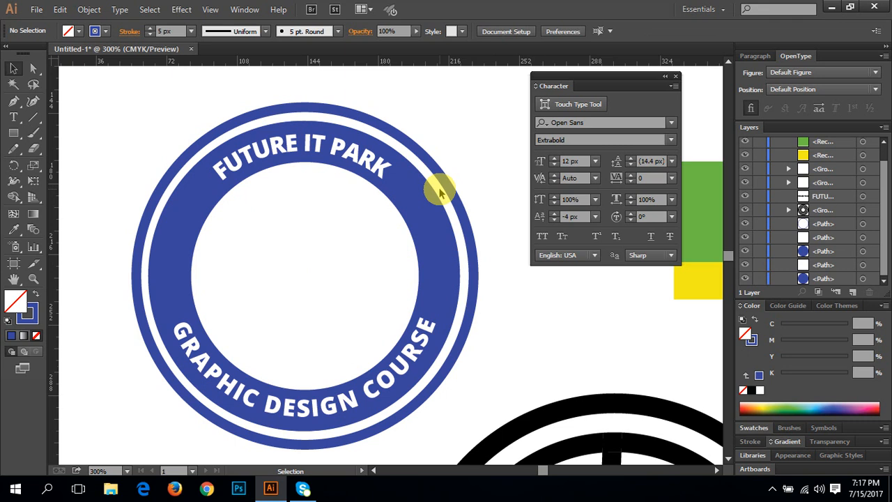
# - Try the Vertical Type tool with the sample text sdfsdfsdf beside the badge, and clear that text
pyautogui.moveTo(394, 261); pyautogui.dragTo(432, 250)
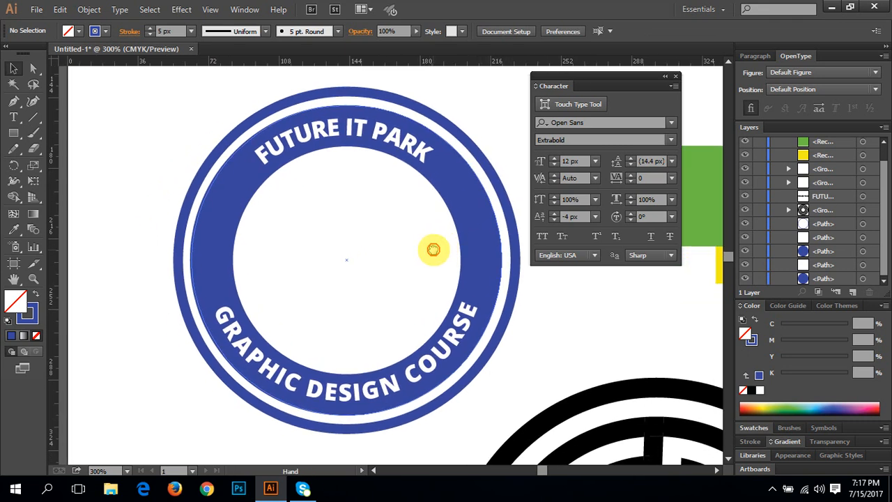
pyautogui.click(16, 123)
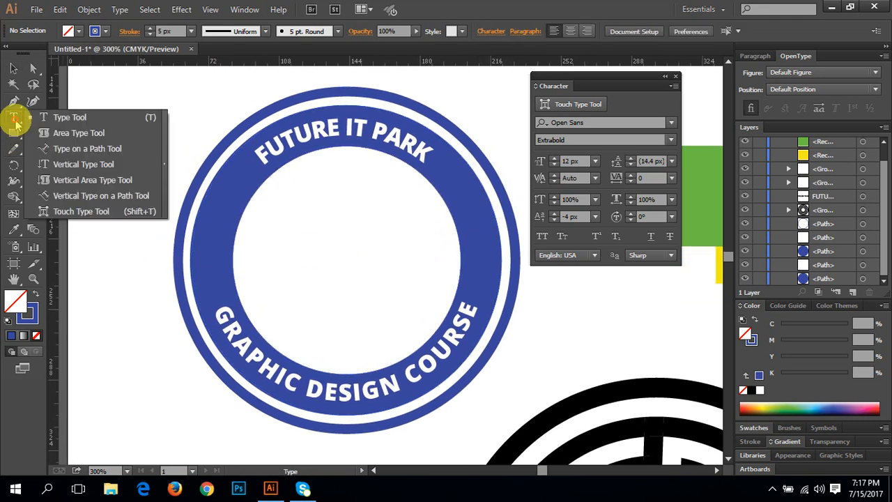
pyautogui.click(84, 164)
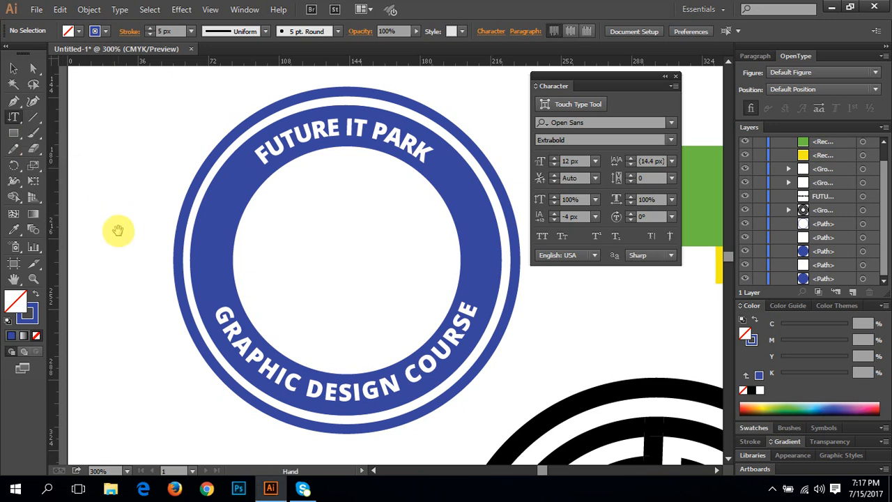
pyautogui.moveTo(118, 231); pyautogui.dragTo(199, 229)
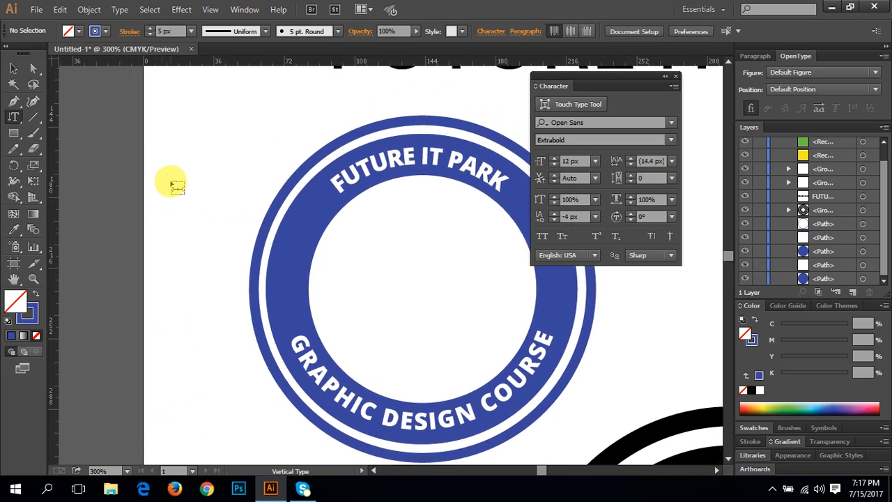
pyautogui.click(260, 260)
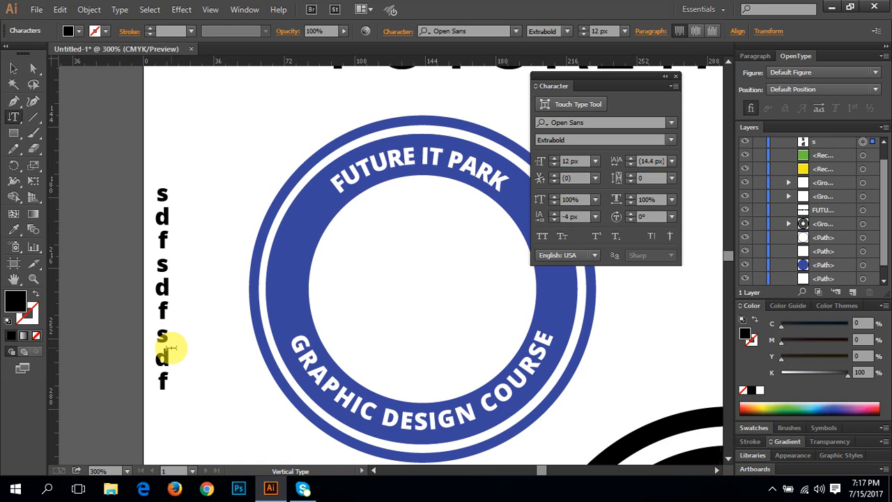
pyautogui.hotkey('ctrl', 'a')
pyautogui.press('BackSpace')
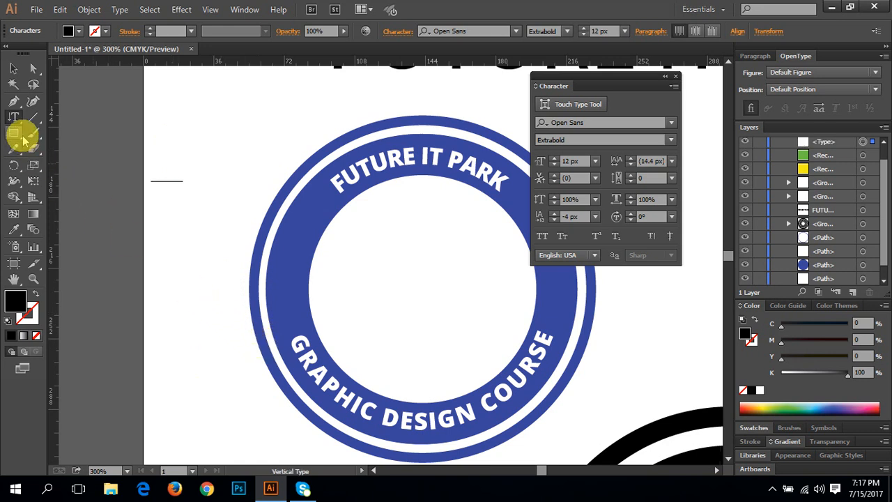
# - Try to start vertical area type on the empty canvas beside the badge, and dismiss the alert
pyautogui.moveTo(14, 116); pyautogui.dragTo(107, 181)
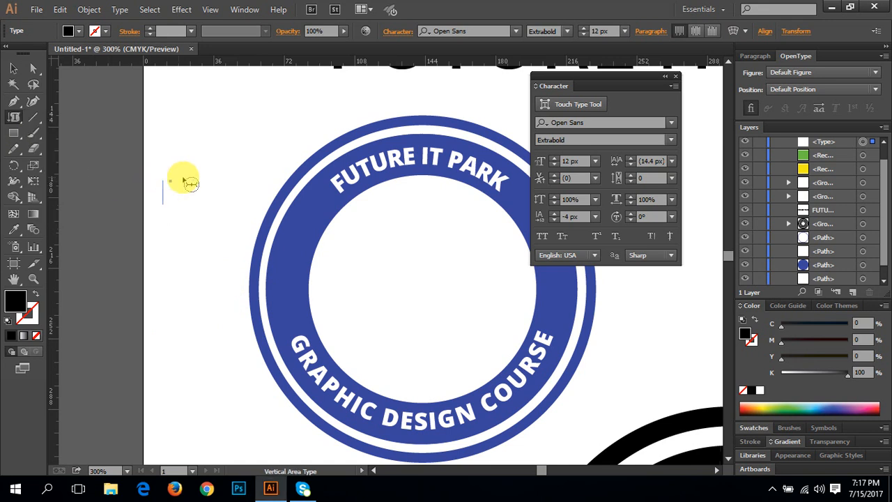
pyautogui.moveTo(181, 179); pyautogui.dragTo(177, 201)
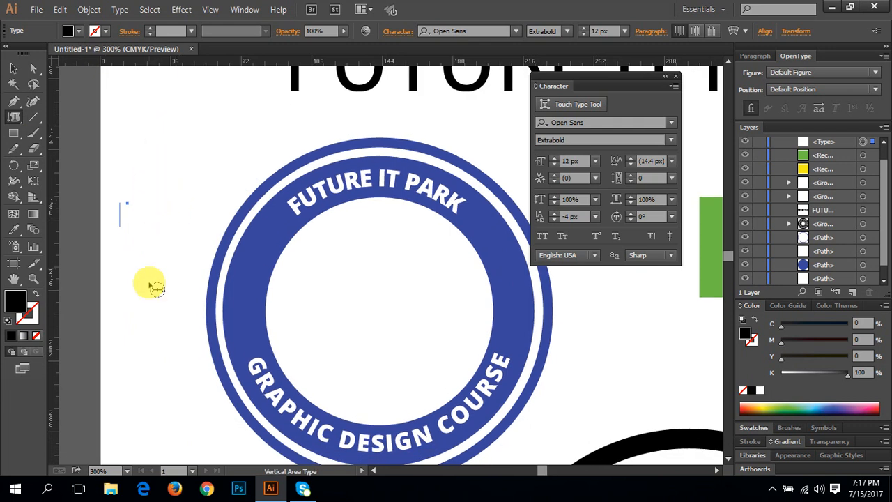
pyautogui.click(158, 158)
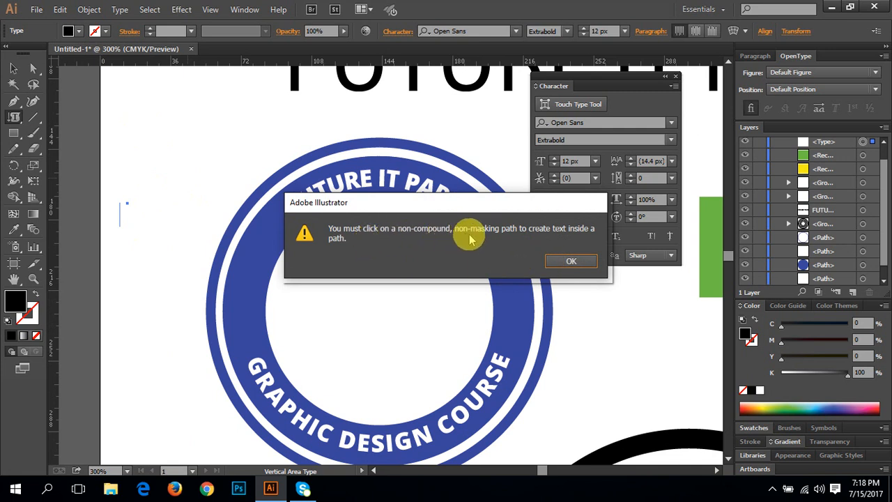
pyautogui.click(570, 262)
pyautogui.moveTo(403, 385); pyautogui.dragTo(398, 243)
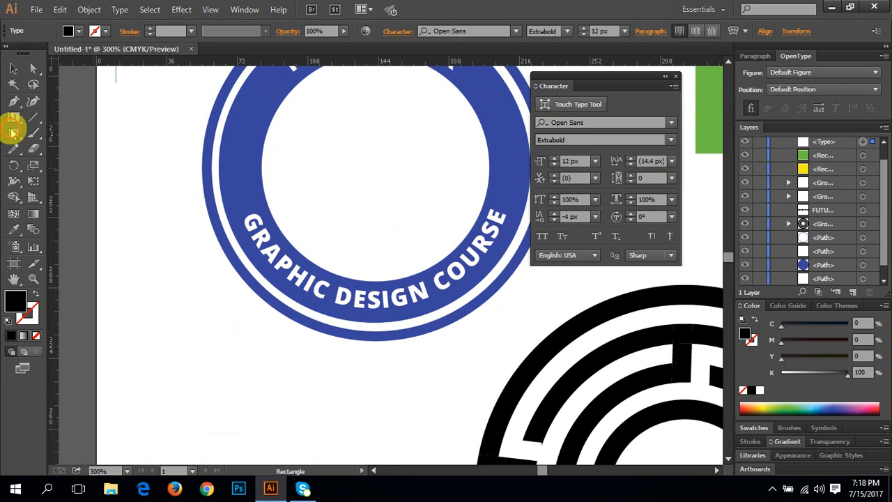
pyautogui.moveTo(13, 131); pyautogui.dragTo(68, 137)
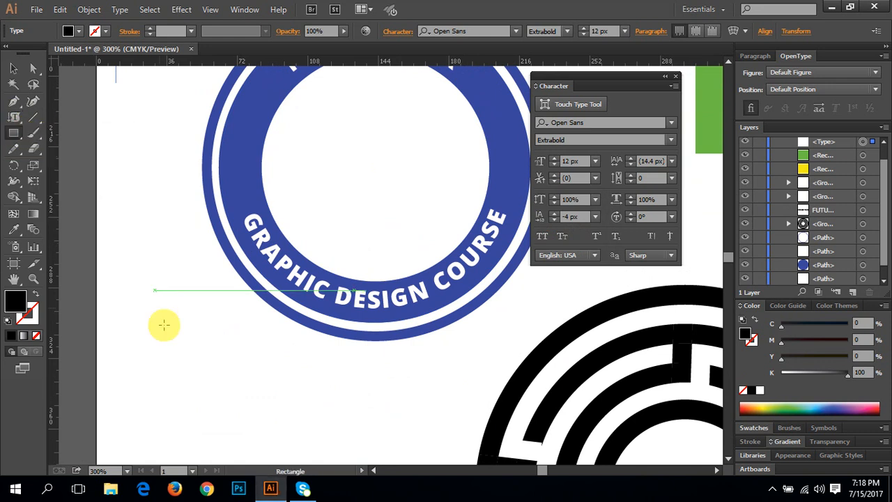
pyautogui.moveTo(161, 336); pyautogui.dragTo(369, 444)
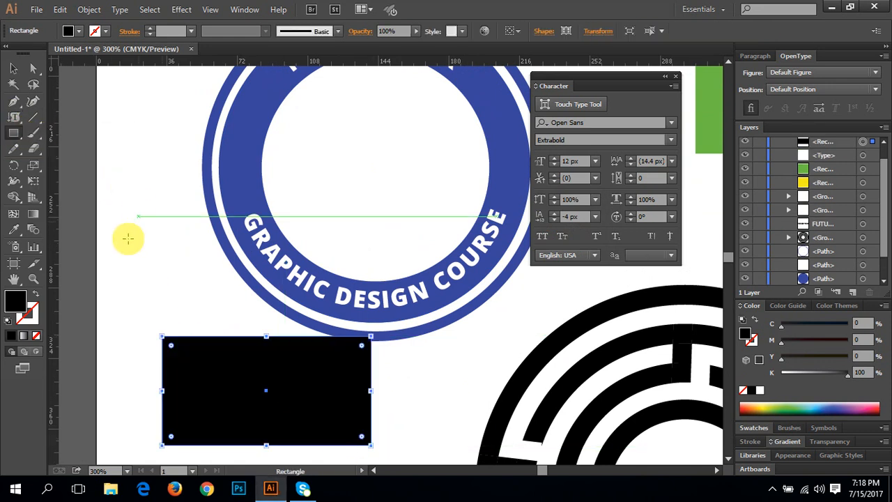
pyautogui.moveTo(299, 313); pyautogui.dragTo(276, 277)
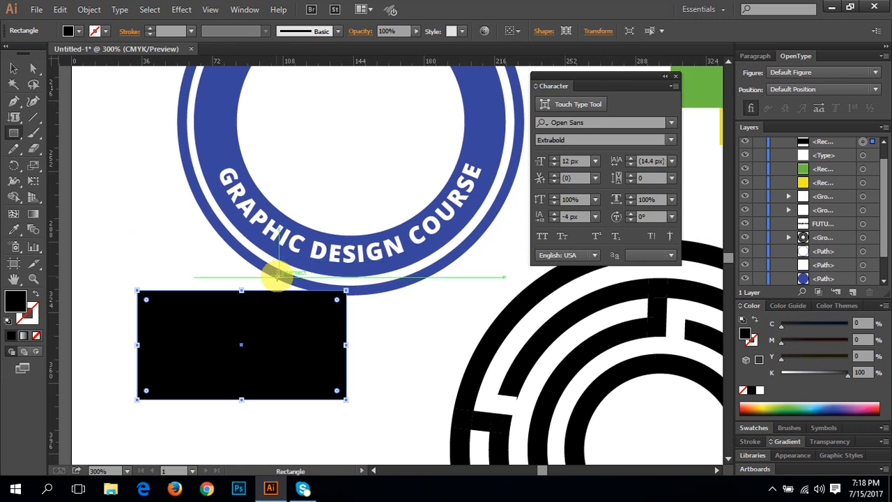
pyautogui.hotkey('ctrl', 'z')
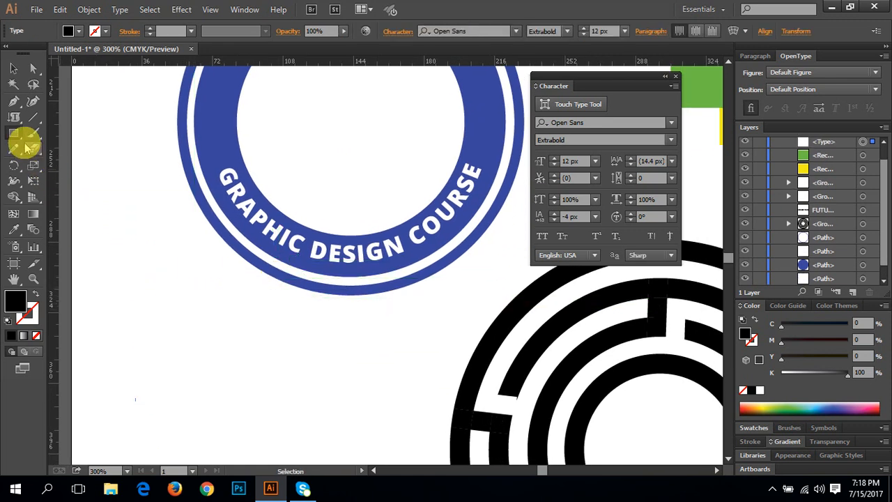
# - Draw a black circle below the badge, try to start vertical area type inside it, and remove the circle
pyautogui.moveTo(14, 132); pyautogui.dragTo(43, 163)
pyautogui.moveTo(161, 292); pyautogui.dragTo(344, 432)
pyautogui.moveTo(269, 384); pyautogui.dragTo(215, 258)
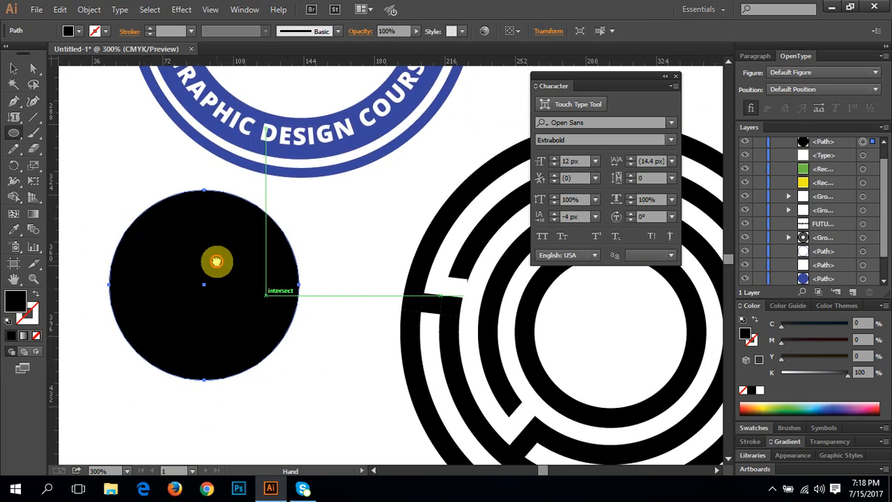
pyautogui.click(14, 118)
pyautogui.click(208, 205)
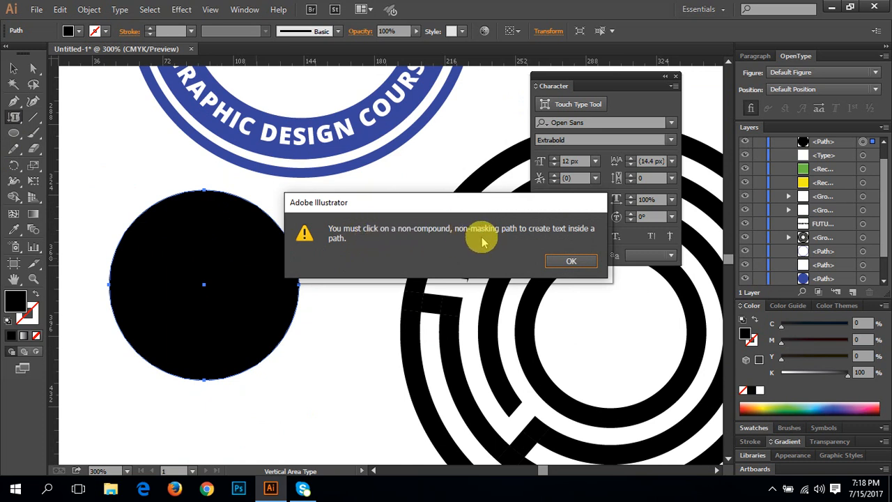
pyautogui.click(570, 260)
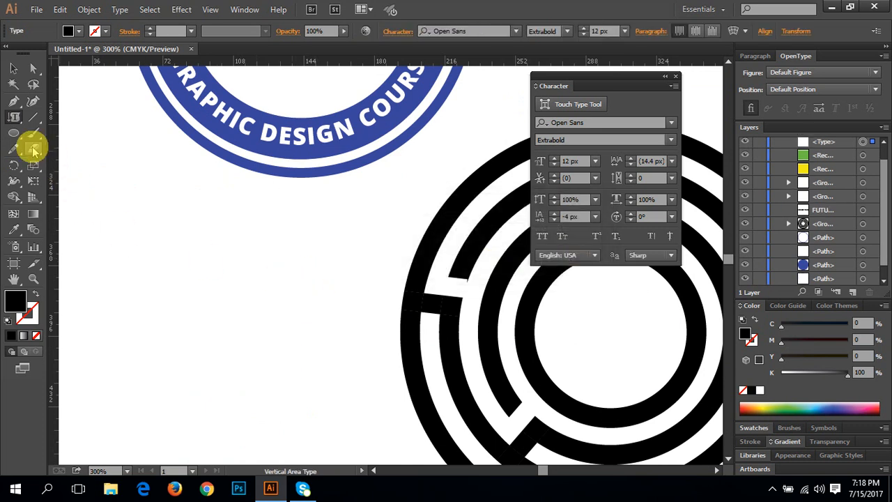
# - Draw a wide rectangle below the badge and fill it with vertical area type reading dsada'das'das'dasdsdd
pyautogui.moveTo(14, 133); pyautogui.dragTo(70, 129)
pyautogui.moveTo(109, 218); pyautogui.dragTo(401, 350)
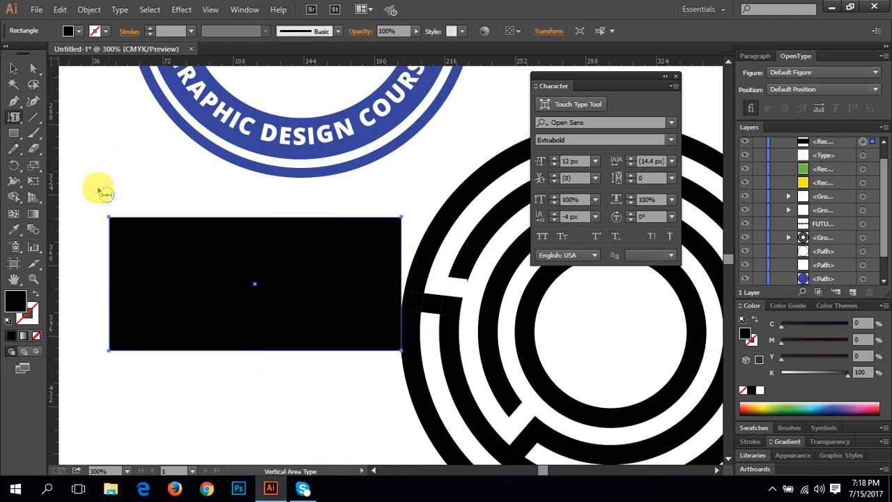
pyautogui.moveTo(15, 117); pyautogui.dragTo(92, 179)
pyautogui.click(128, 223)
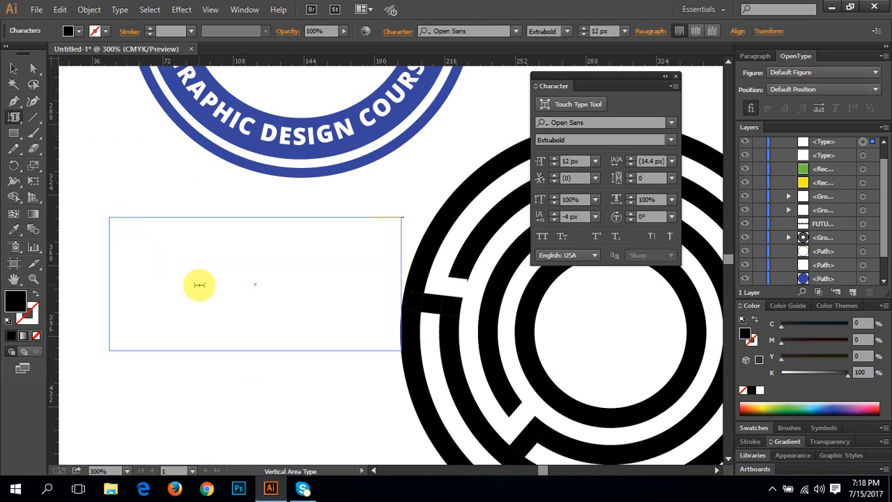
pyautogui.write("dsada'das'das'dasdsdd")
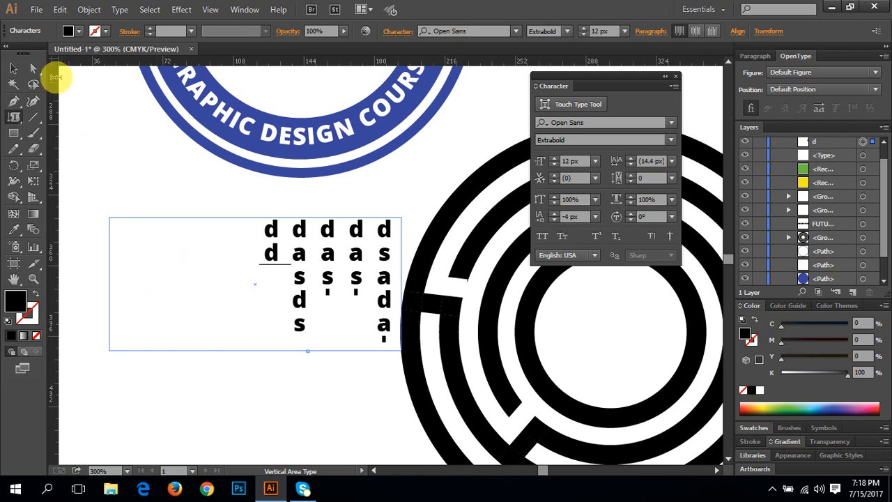
# - Delete the rectangle with the vertical area type sample
pyautogui.click(13, 67)
pyautogui.click(184, 222)
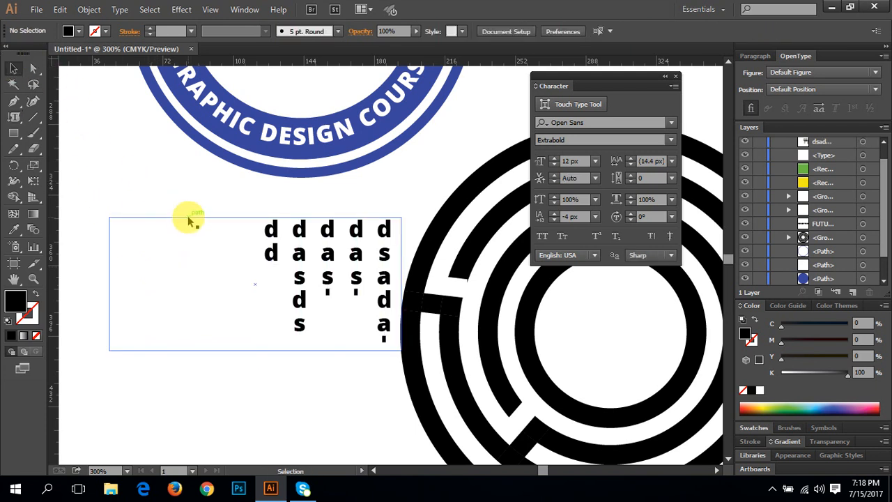
pyautogui.click(188, 220)
pyautogui.press('Delete')
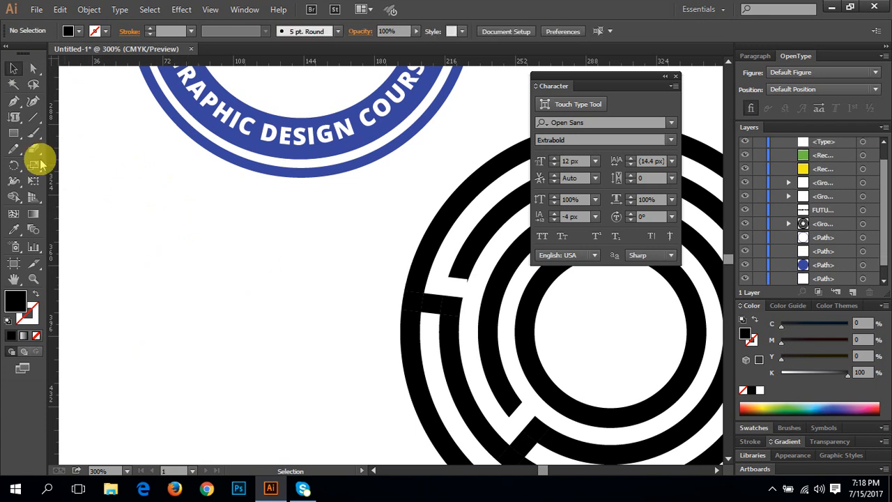
# - Draw a straight line rising gently from left to right below the badge with the Line Segment tool
pyautogui.click(14, 116)
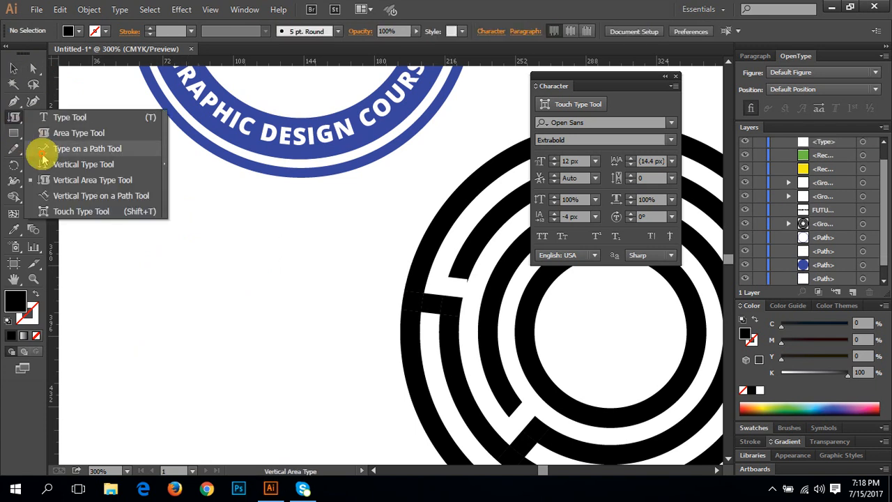
pyautogui.click(84, 195)
pyautogui.click(21, 124)
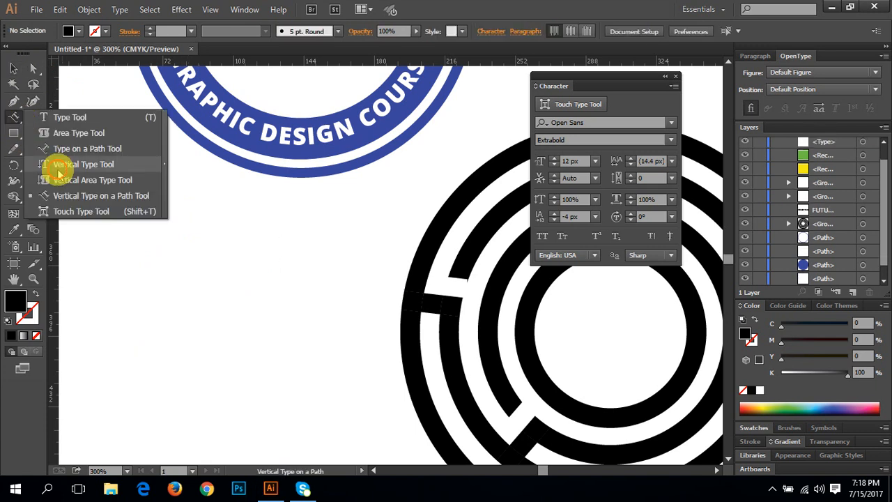
pyautogui.click(104, 202)
pyautogui.click(34, 120)
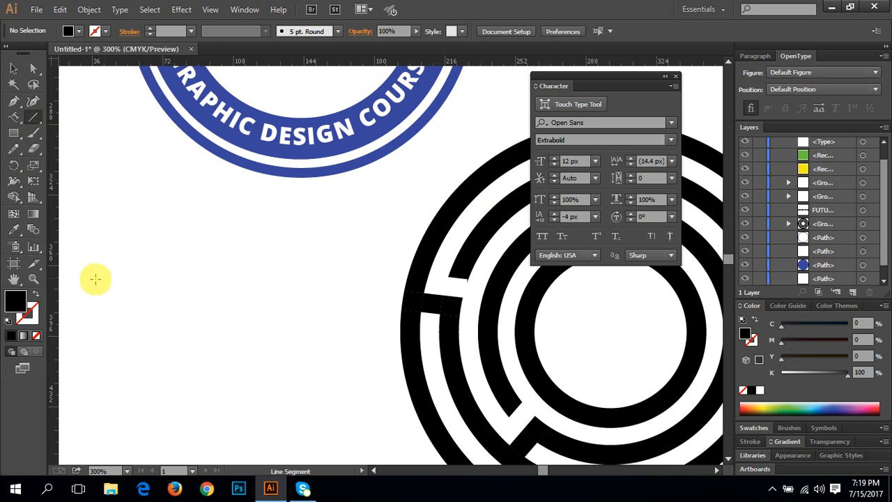
pyautogui.moveTo(88, 282); pyautogui.dragTo(390, 209)
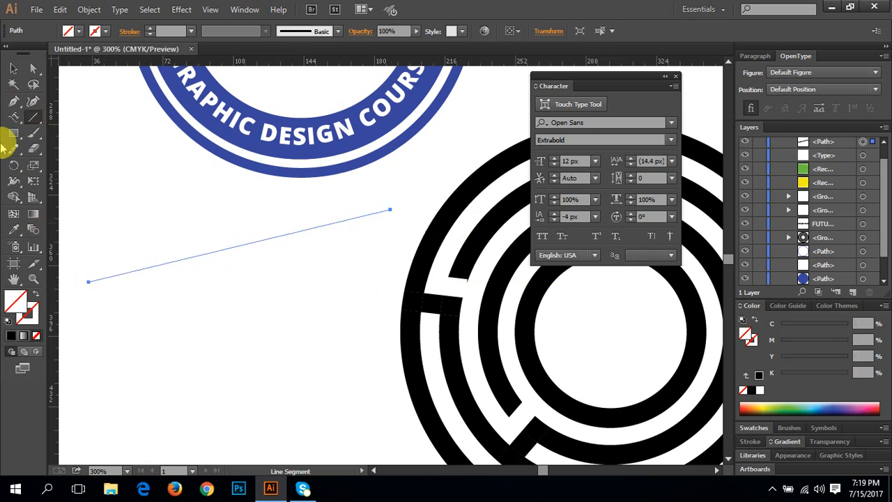
# - Bend the line into a shallow S-shaped wave with the Anchor Point tool and finish editing it
pyautogui.click(15, 117)
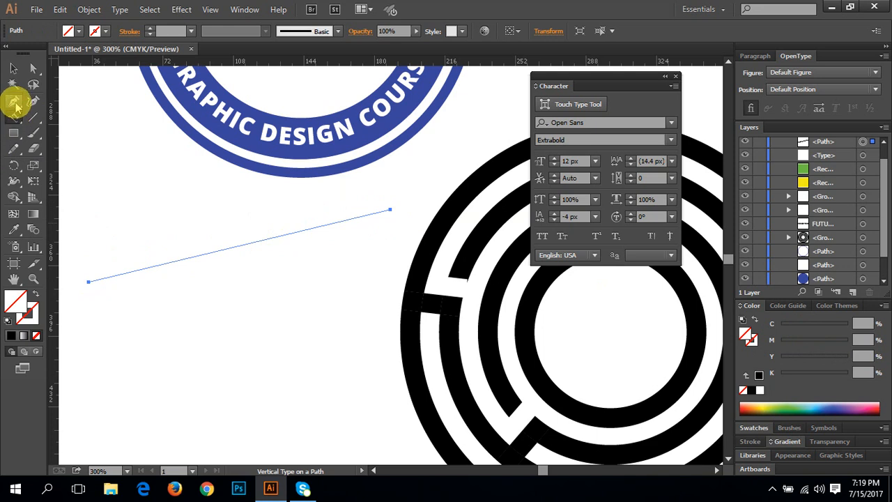
pyautogui.moveTo(15, 105); pyautogui.dragTo(57, 151)
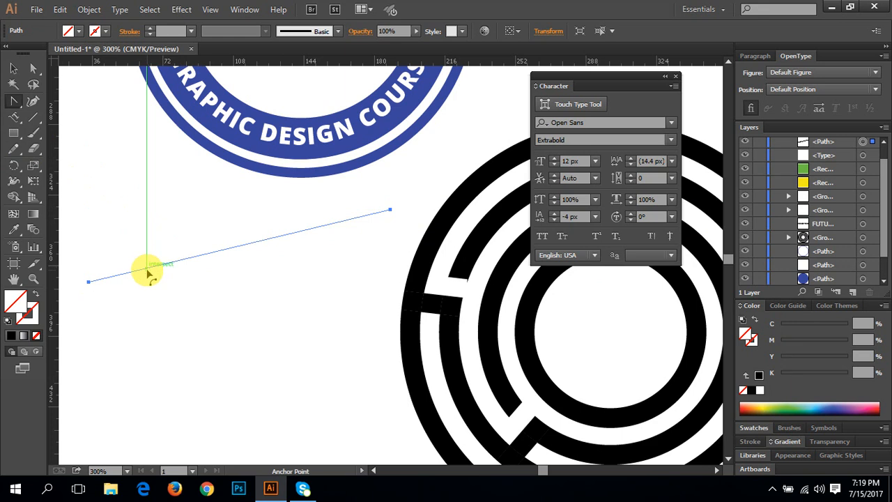
pyautogui.moveTo(147, 269); pyautogui.dragTo(286, 329)
pyautogui.moveTo(132, 228); pyautogui.dragTo(155, 159)
pyautogui.click(13, 68)
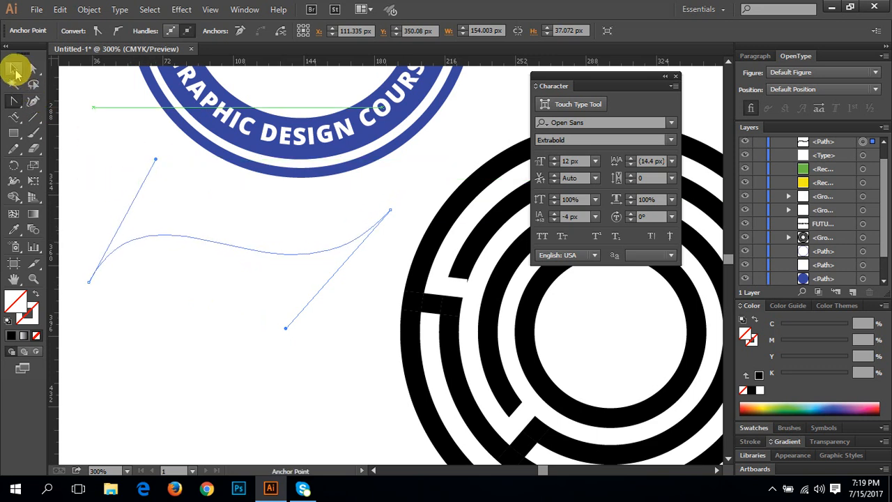
pyautogui.click(195, 192)
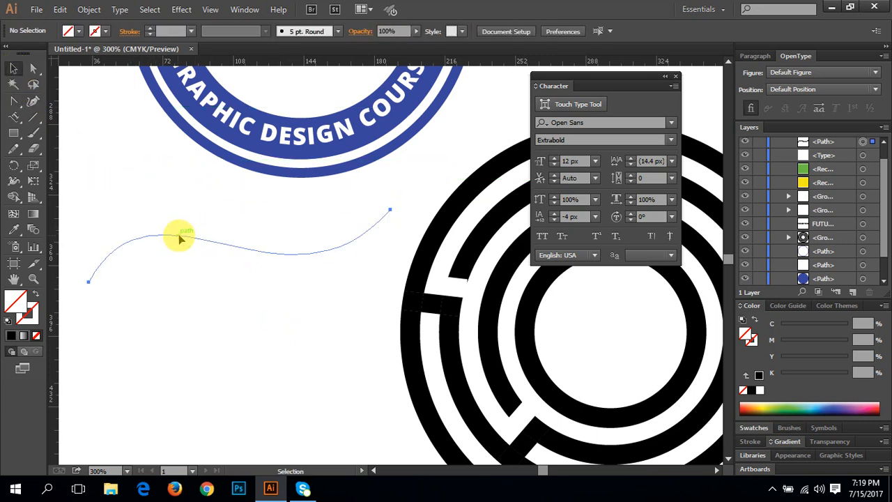
# - Set vertical type reading dsfsdfsdfsdf along the wavy path, starting from its left end
pyautogui.click(180, 239)
pyautogui.click(15, 119)
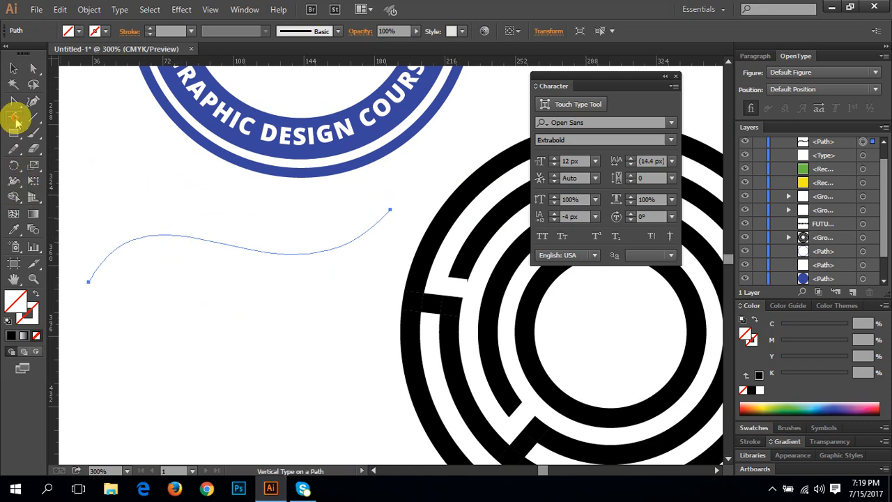
pyautogui.click(15, 120)
pyautogui.click(70, 202)
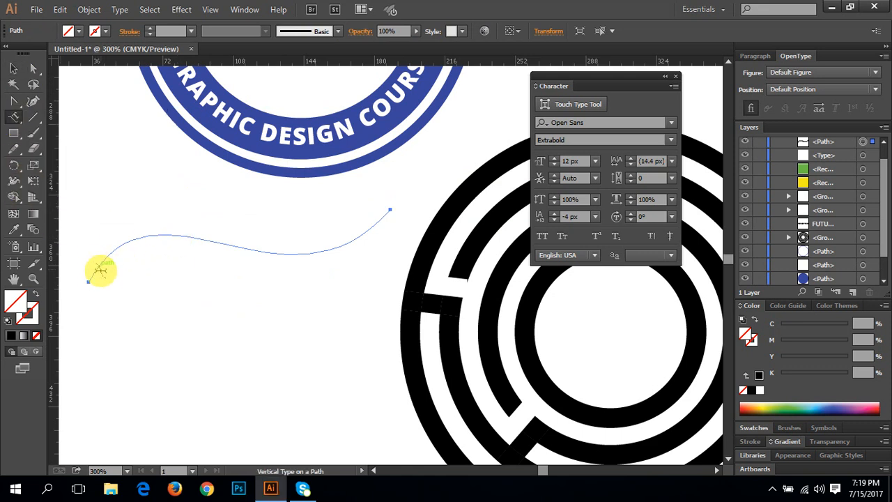
pyautogui.click(91, 278)
pyautogui.write('dsfsdfsdfsdf')
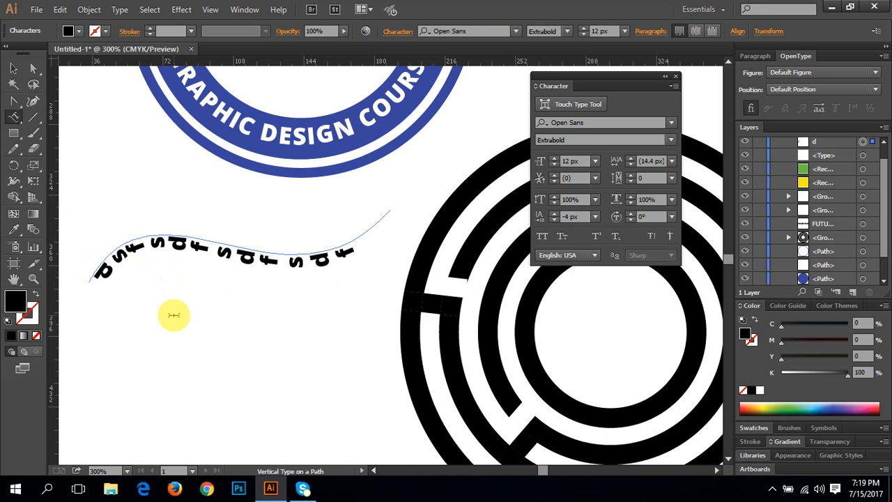
# - Replace the sample text on the wavy path with FUTURE IT PARK
pyautogui.moveTo(13, 117); pyautogui.dragTo(135, 198)
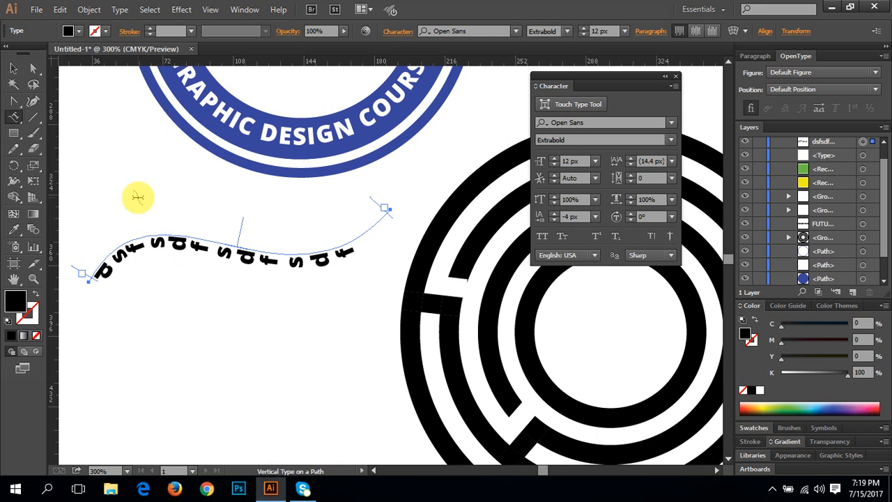
pyautogui.click(114, 259)
pyautogui.hotkey('ctrl', 'a')
pyautogui.write('F')
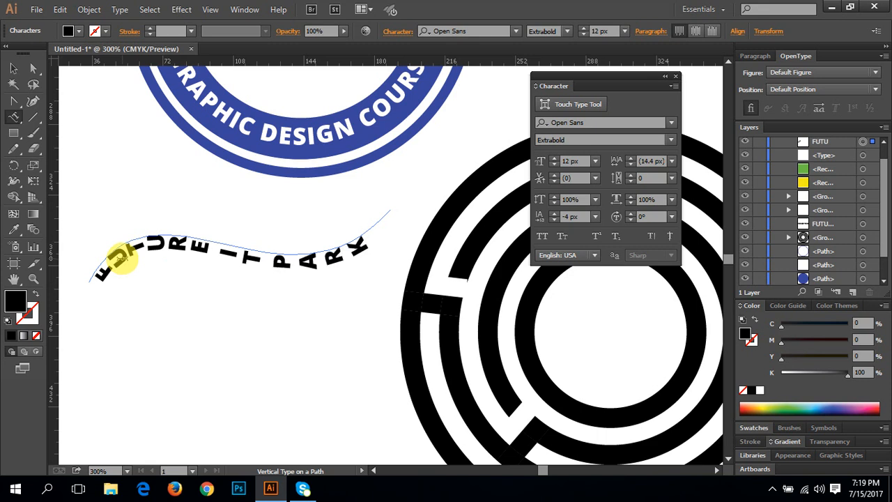
pyautogui.click(13, 68)
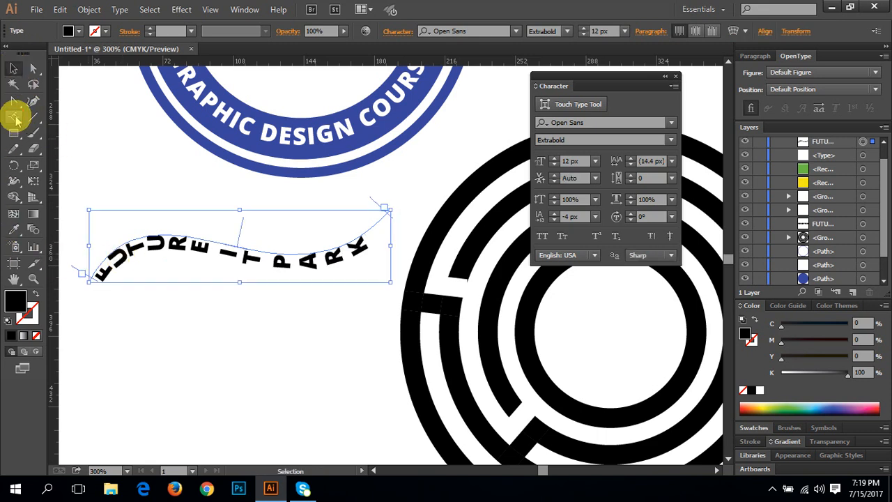
# - Try the Touch Type tool on the wavy text by selecting the second U of FUTURE and the T of IT, and deselect
pyautogui.moveTo(17, 120); pyautogui.dragTo(104, 217)
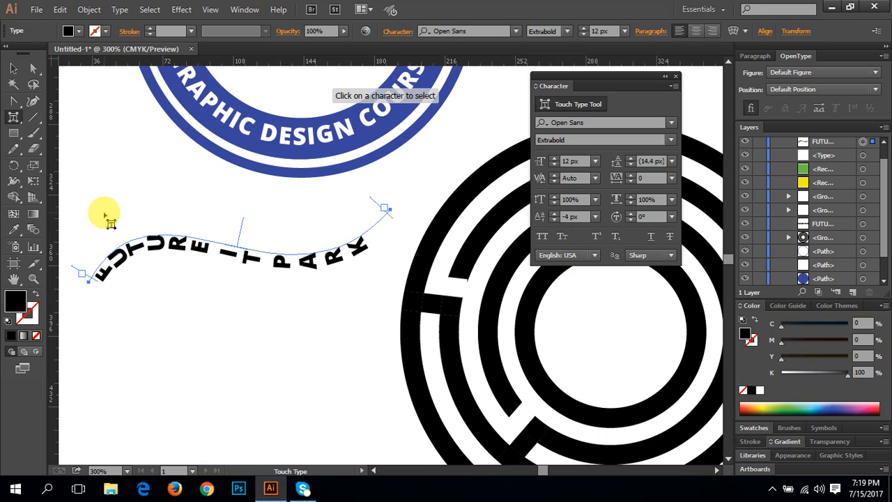
pyautogui.click(157, 241)
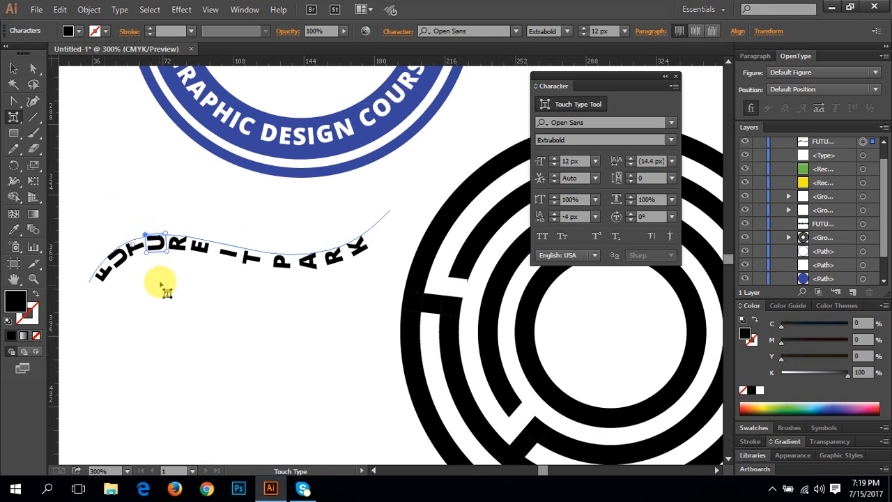
pyautogui.click(248, 256)
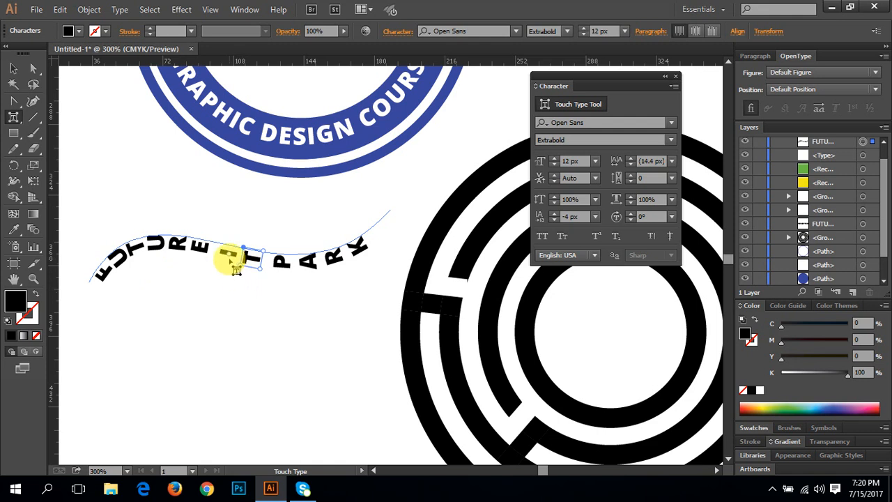
pyautogui.click(235, 198)
# - Add a horizontal point text reading FUTURE IT PARK in the empty area below the wavy text
pyautogui.press('space')
pyautogui.moveTo(257, 319); pyautogui.dragTo(229, 93)
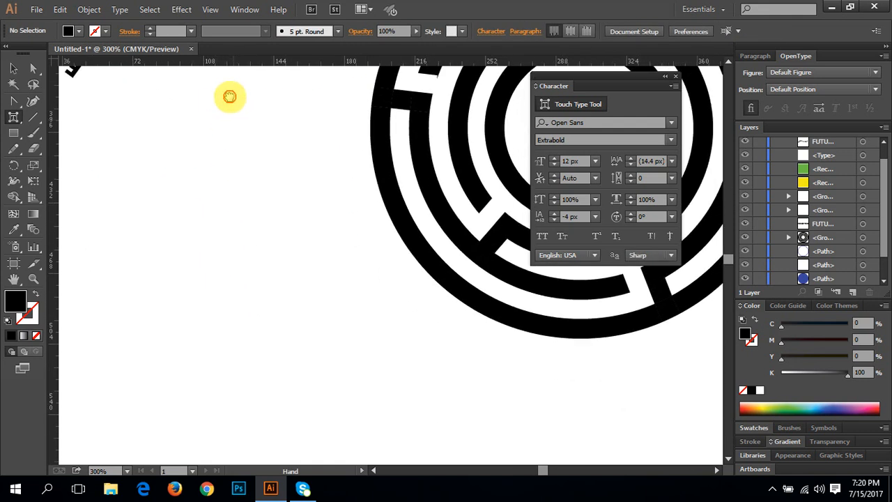
pyautogui.moveTo(14, 120); pyautogui.dragTo(56, 115)
pyautogui.click(181, 383)
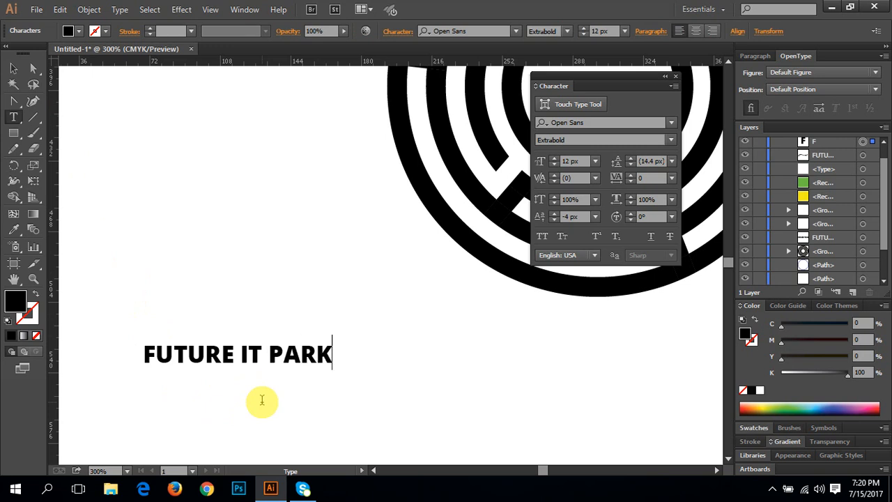
# - Scale the R of FUTURE in the horizontal text to about 317% with the Touch Type tool and lower its baseline shift to about -11 px
pyautogui.click(13, 68)
pyautogui.click(253, 264)
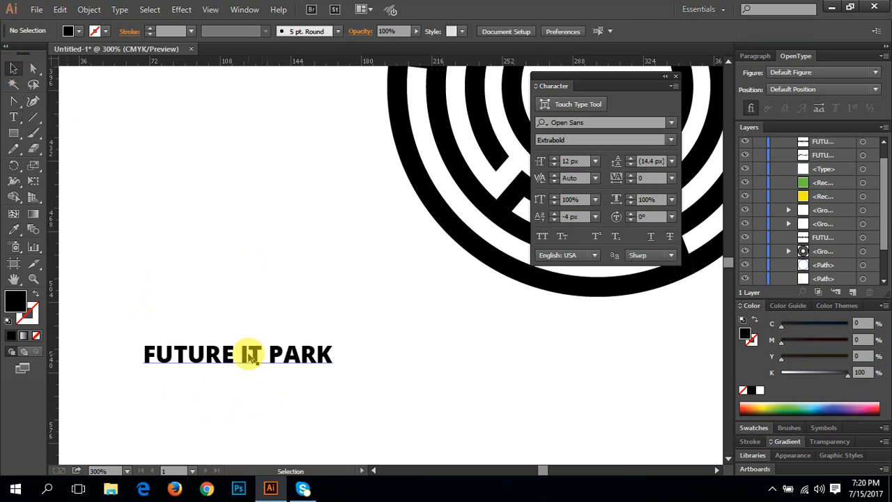
pyautogui.click(252, 355)
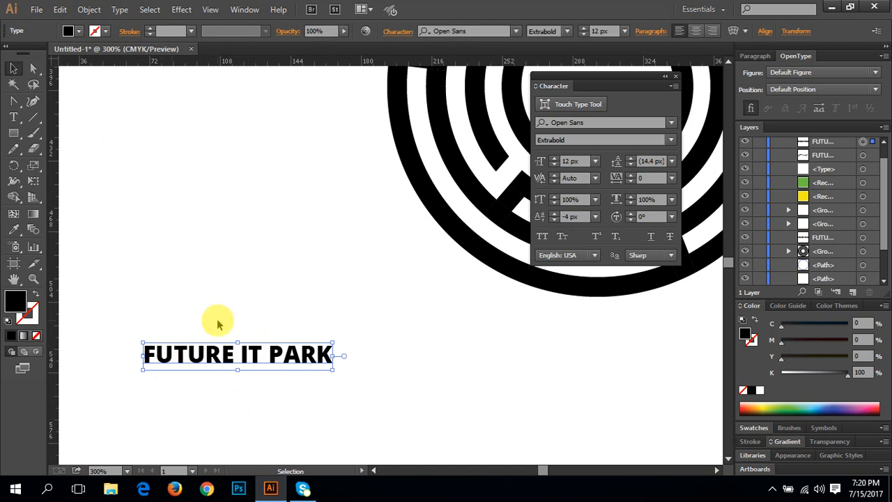
pyautogui.click(15, 119)
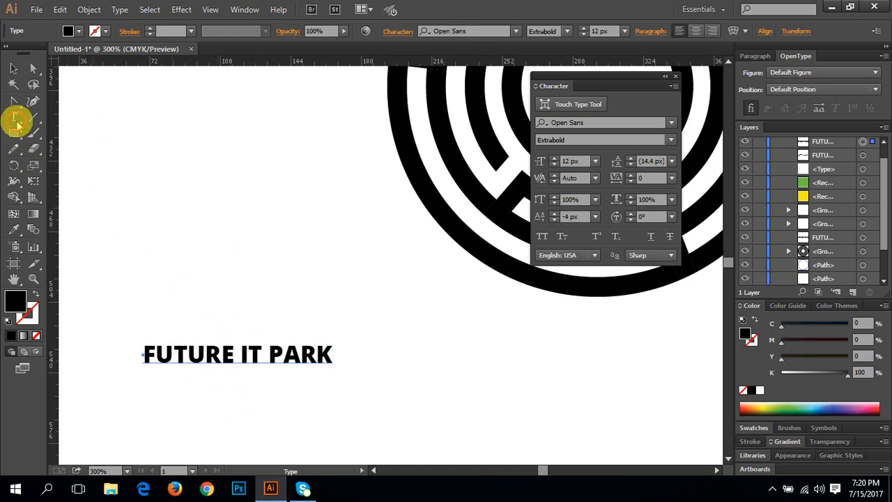
pyautogui.moveTo(17, 124); pyautogui.dragTo(81, 217)
pyautogui.click(216, 357)
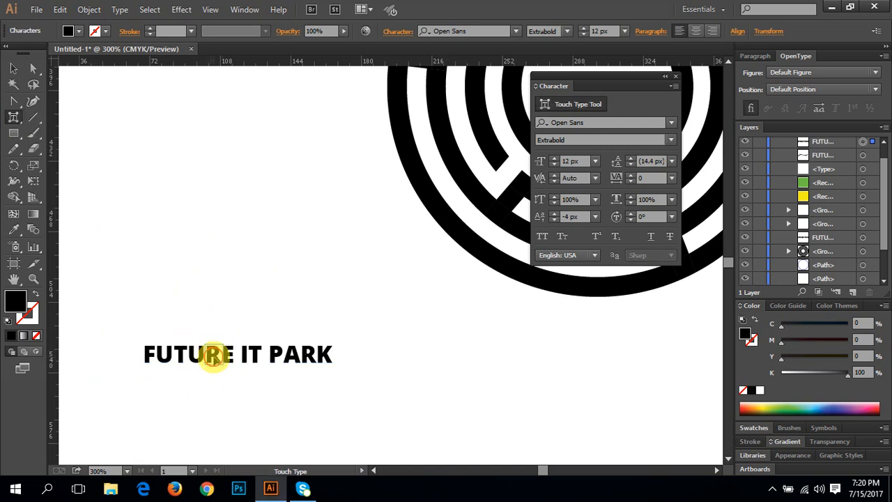
pyautogui.click(214, 356)
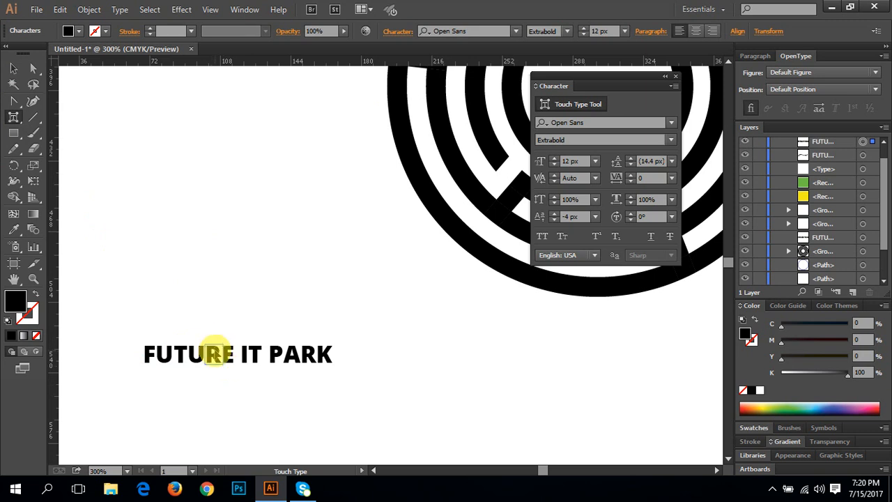
pyautogui.moveTo(223, 344); pyautogui.dragTo(262, 304)
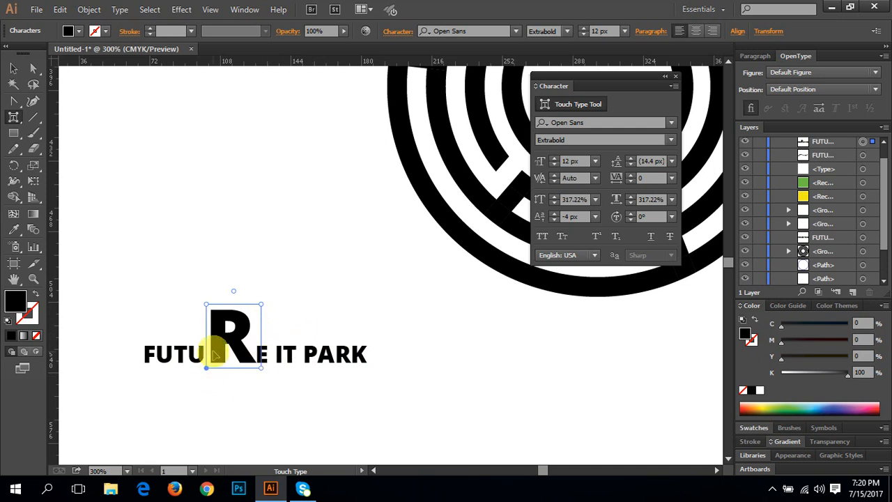
pyautogui.moveTo(207, 368); pyautogui.dragTo(207, 385)
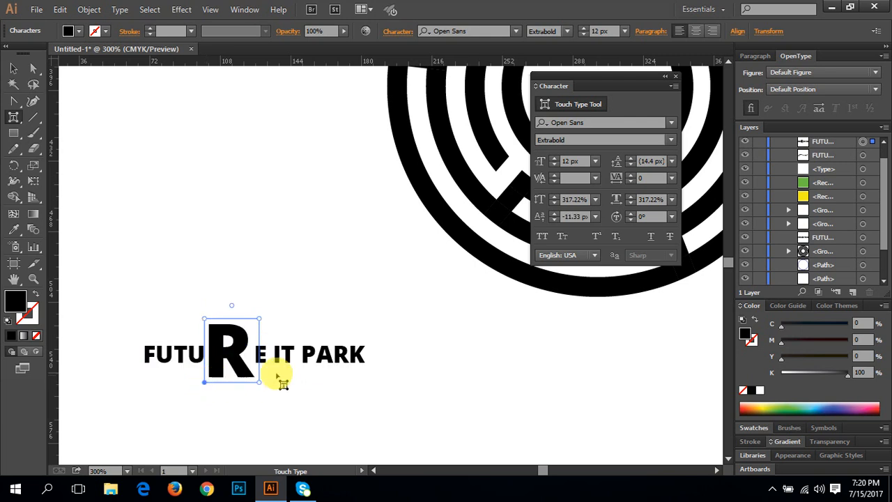
# - Scale the P of PARK to about 180% and lower its baseline shift to about -9 px
pyautogui.click(316, 357)
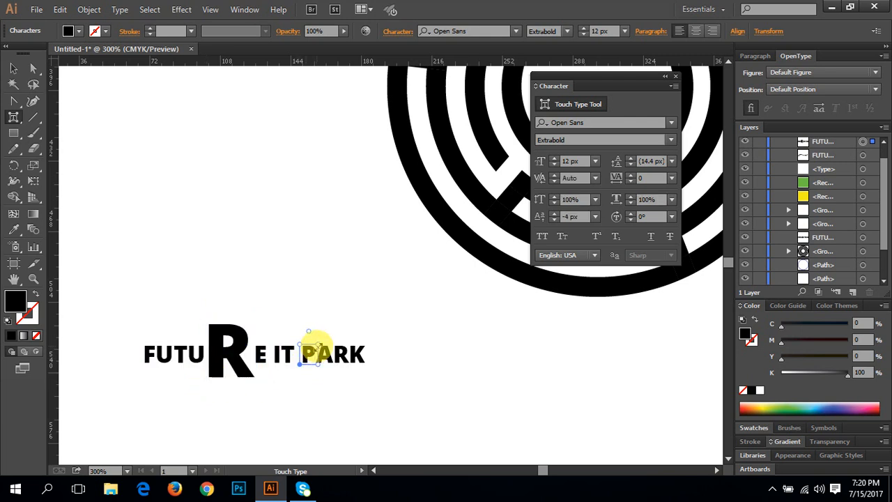
pyautogui.moveTo(317, 345); pyautogui.dragTo(327, 328)
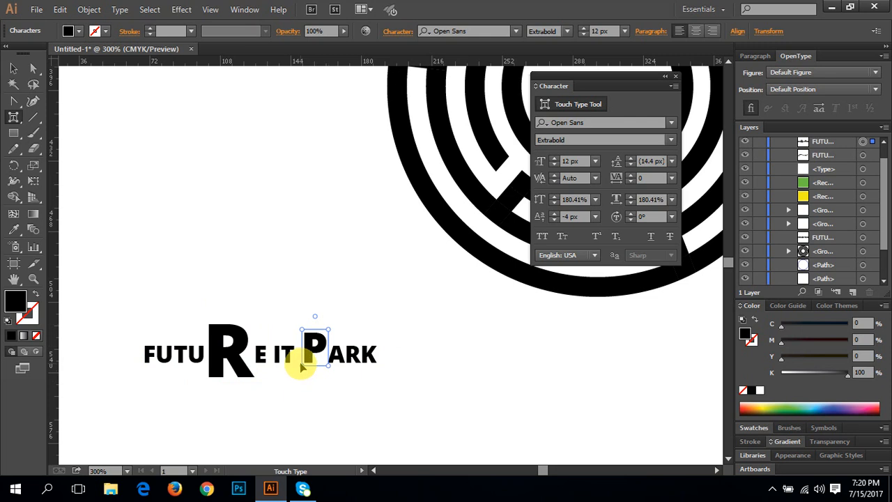
pyautogui.moveTo(301, 364); pyautogui.dragTo(298, 376)
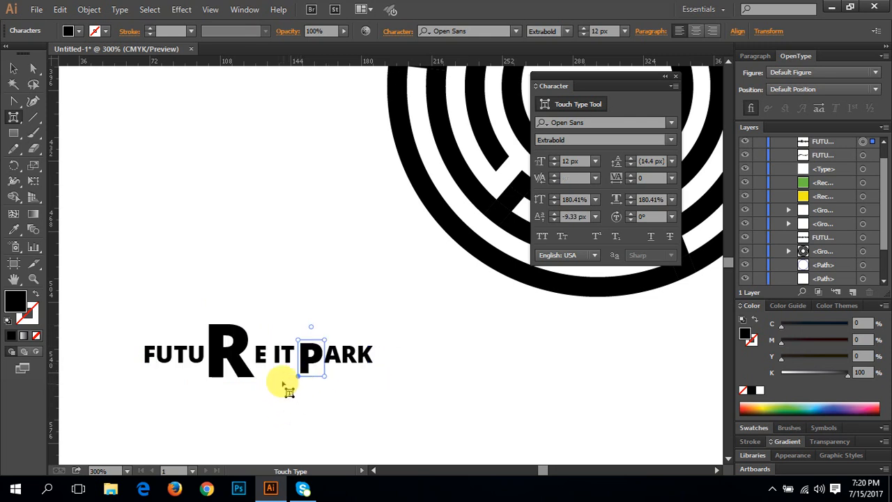
# - Select the E of FUTURE and the R and A of PARK as individual characters, and deselect the text
pyautogui.click(263, 359)
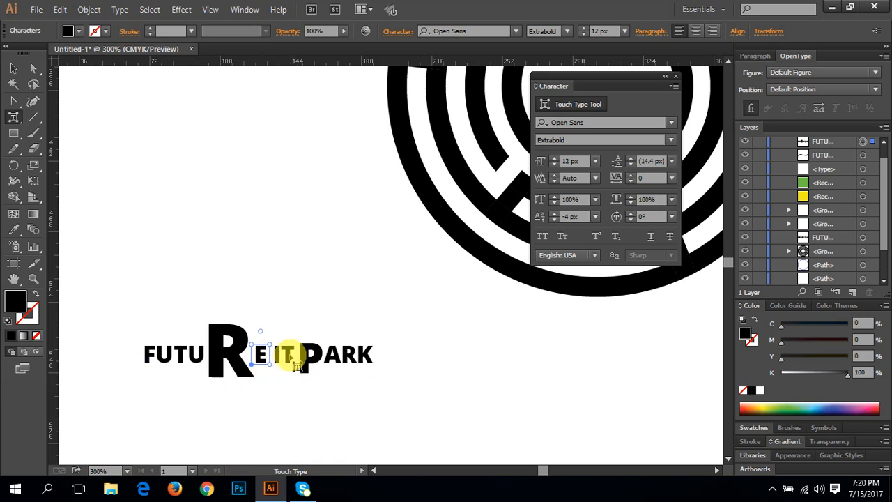
pyautogui.click(260, 357)
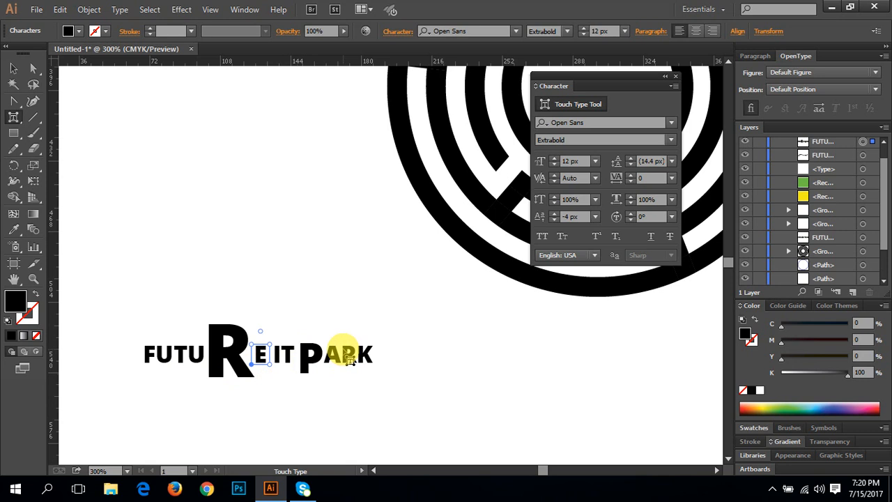
pyautogui.click(350, 357)
pyautogui.click(326, 357)
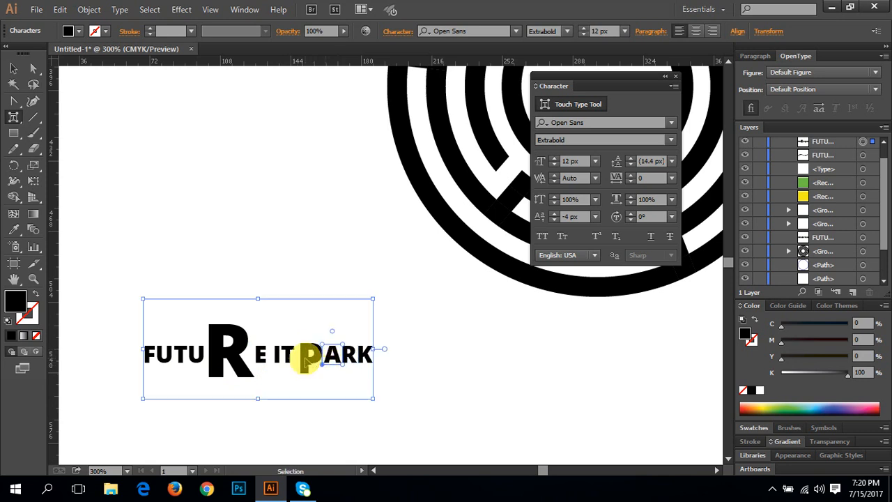
pyautogui.keyDown('ctrl'); pyautogui.click(307, 363); pyautogui.keyUp('ctrl')
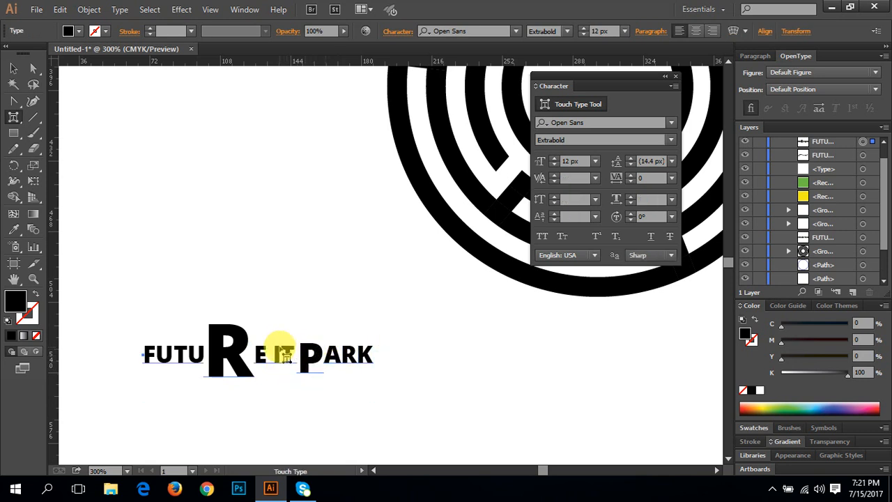
pyautogui.click(14, 68)
pyautogui.click(280, 280)
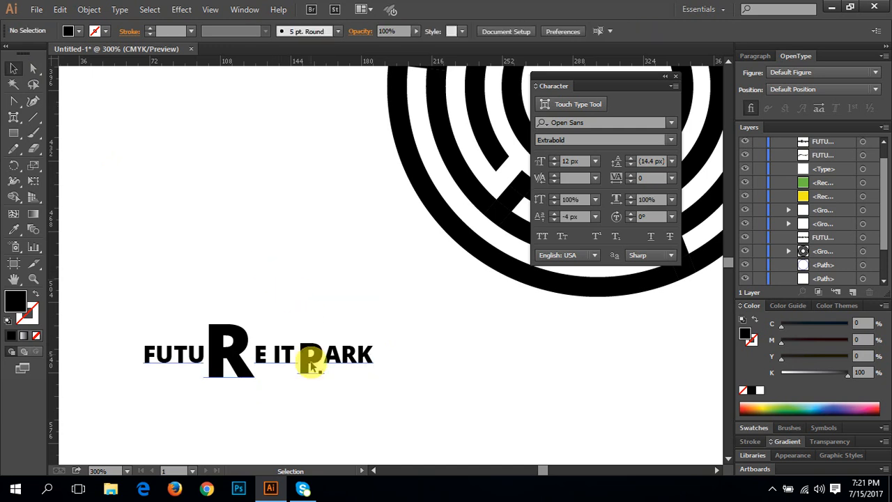
# - Rotate the first U of FUTURE to about -91° with the Touch Type tool
pyautogui.moveTo(310, 363); pyautogui.dragTo(302, 320)
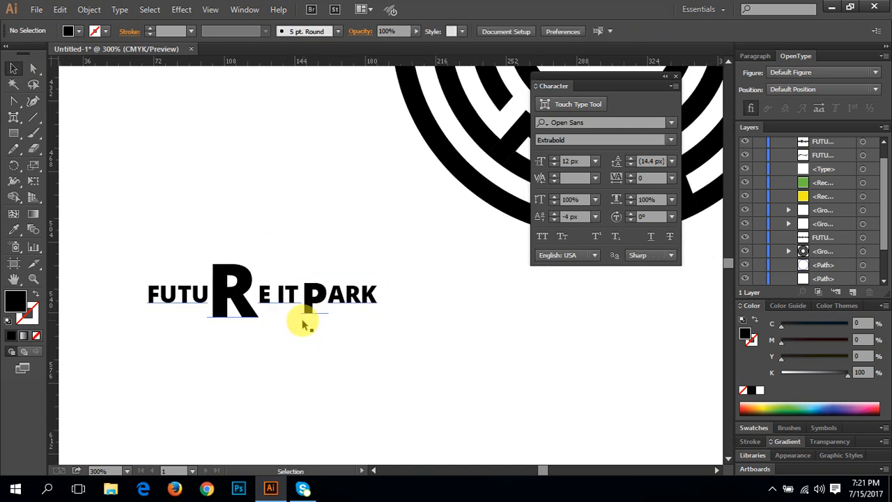
pyautogui.click(14, 117)
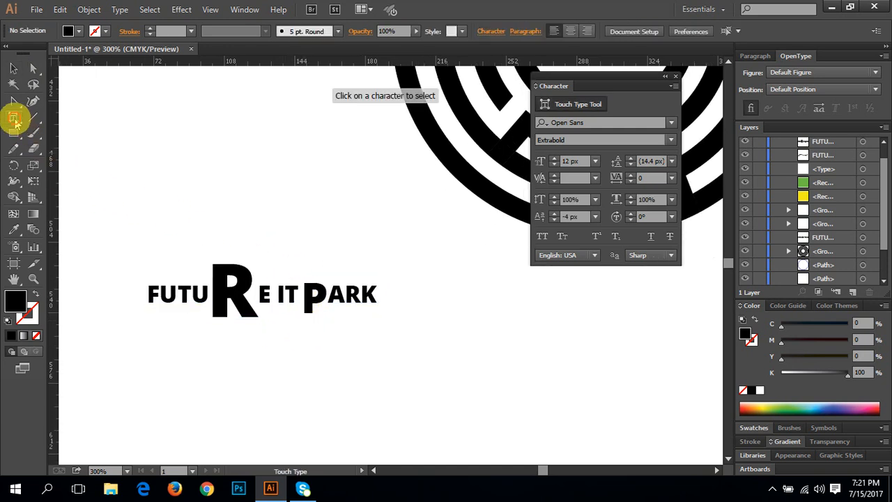
pyautogui.click(170, 301)
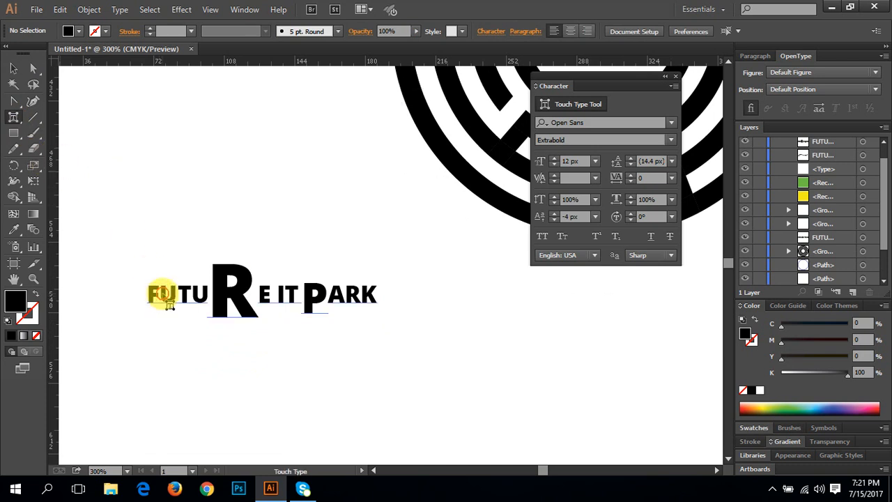
pyautogui.moveTo(170, 270); pyautogui.dragTo(216, 313)
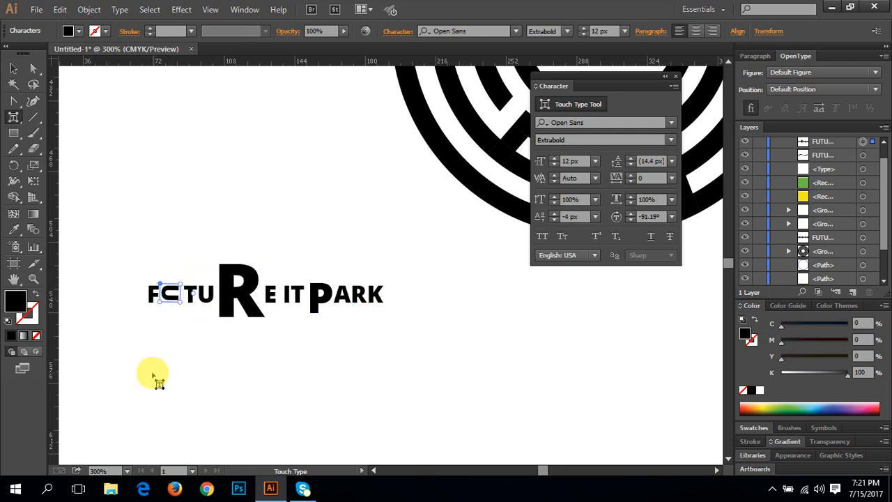
# - Undo the individual letter edits on the FUTURE IT PARK text until all its letters are uniform, and deselect it
pyautogui.click(13, 69)
pyautogui.click(504, 323)
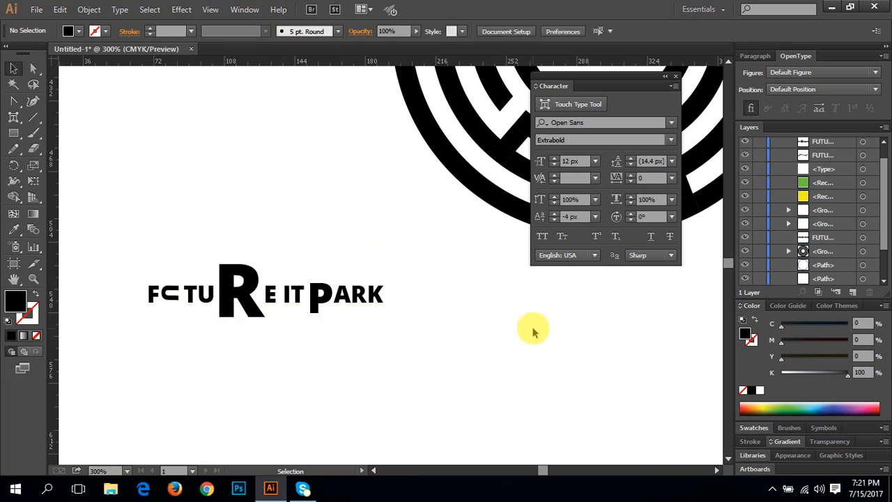
pyautogui.keyDown('ctrl'); pyautogui.click(263, 319); pyautogui.keyUp('ctrl')
pyautogui.moveTo(351, 305); pyautogui.dragTo(257, 320)
pyautogui.hotkey('ctrl', 'z')
pyautogui.hotkey('ctrl', 'z')
pyautogui.hotkey('ctrl', 'z')
pyautogui.hotkey('ctrl', 'z')
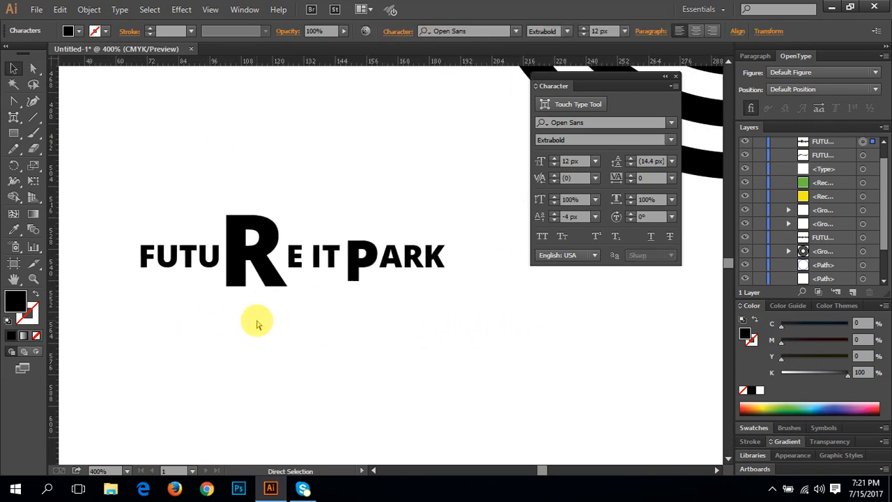
pyautogui.hotkey('ctrl', 'z')
pyautogui.hotkey('ctrl', 'z')
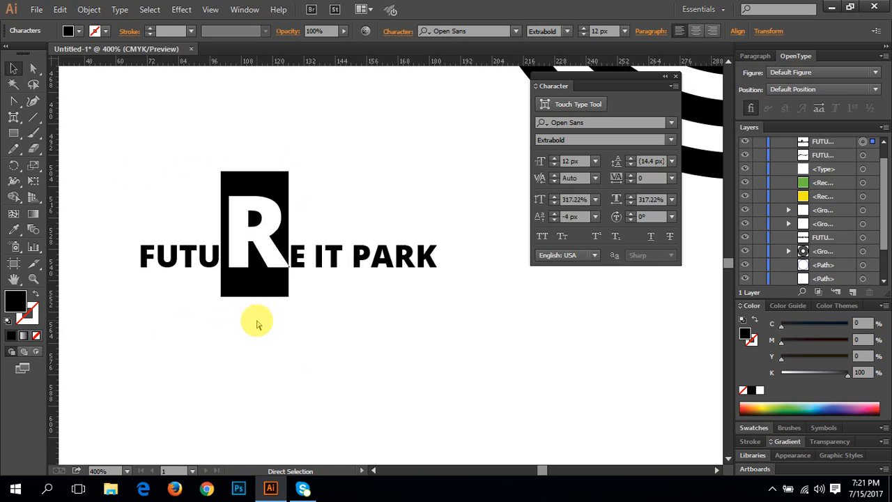
pyautogui.press('v')
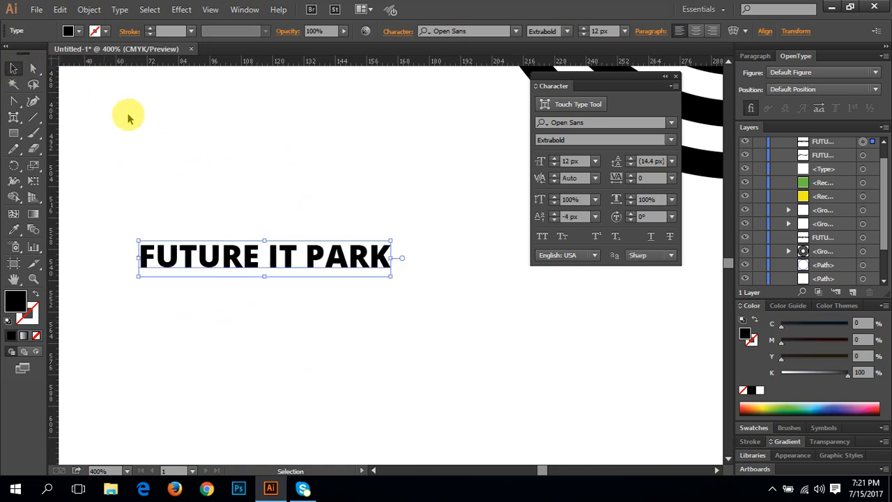
pyautogui.click(132, 116)
pyautogui.keyDown('ctrl'); pyautogui.click(246, 285); pyautogui.keyUp('ctrl')
pyautogui.moveTo(293, 251); pyautogui.dragTo(195, 318)
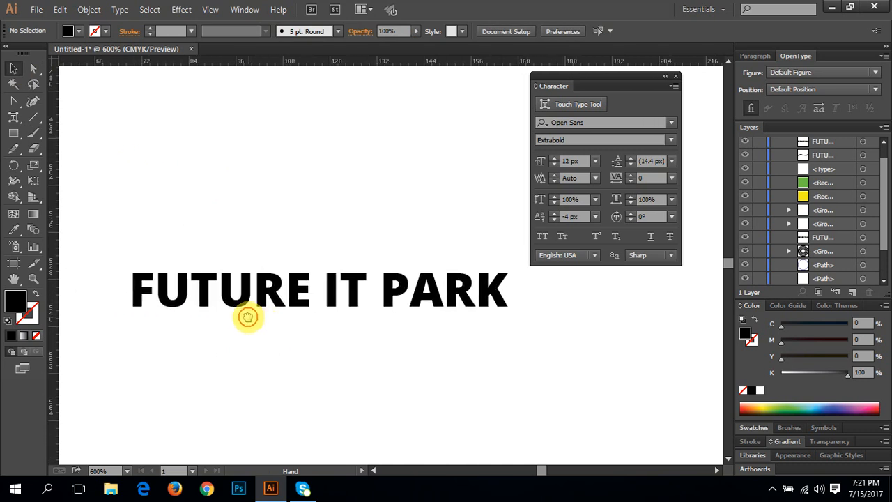
# - Use the Touch Type tool to rotate the T in FUTURE to about -1.5° and scale it to about 162%
pyautogui.moveTo(14, 118); pyautogui.dragTo(84, 215)
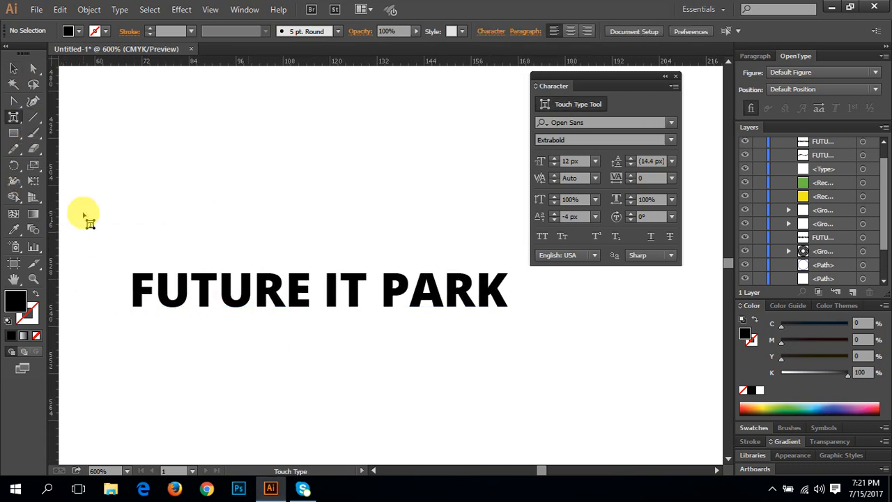
pyautogui.click(208, 292)
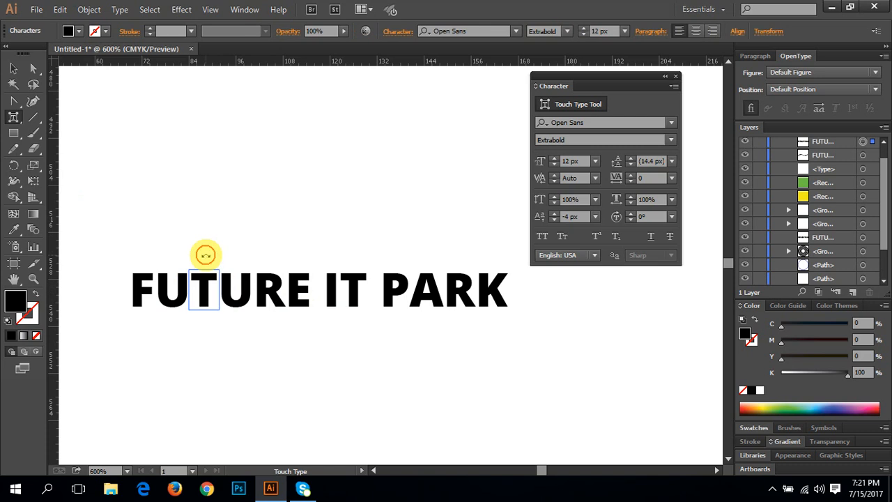
pyautogui.moveTo(205, 255); pyautogui.dragTo(245, 293)
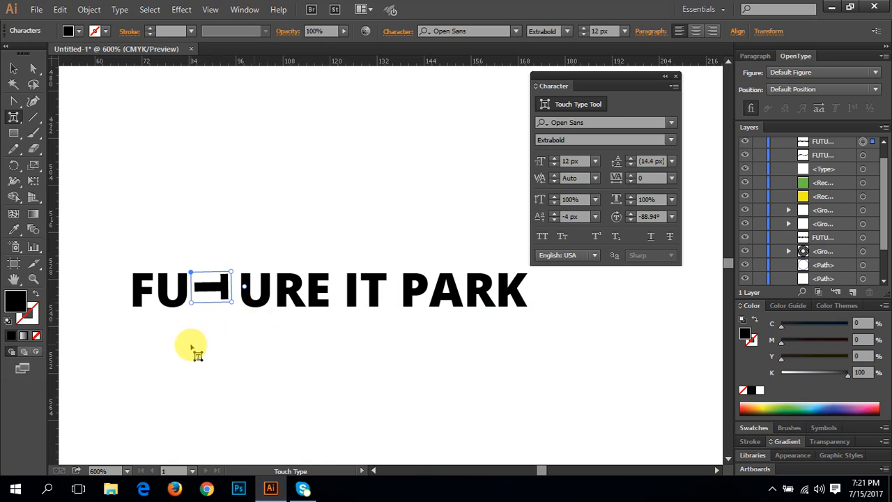
pyautogui.moveTo(248, 285); pyautogui.dragTo(241, 246)
pyautogui.moveTo(189, 313); pyautogui.dragTo(183, 320)
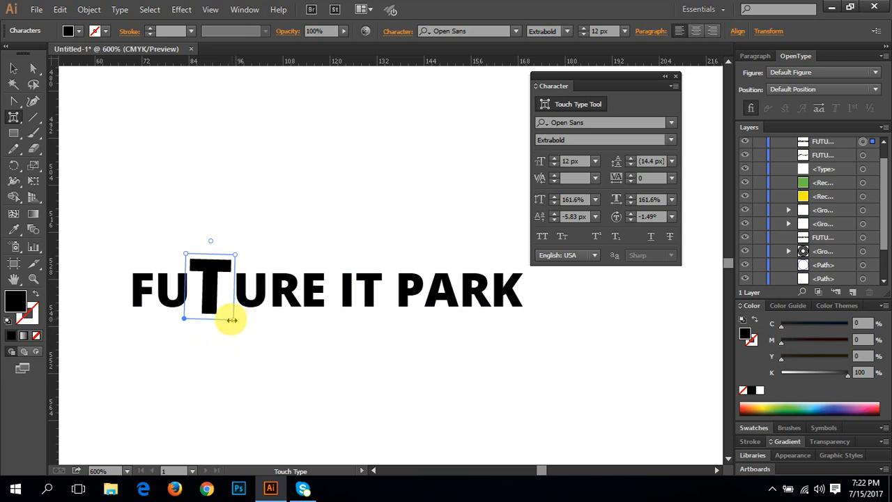
# - Shift the T's baseline to about -7.5 px and stretch the letter to about 242% high and 322% wide
pyautogui.click(33, 68)
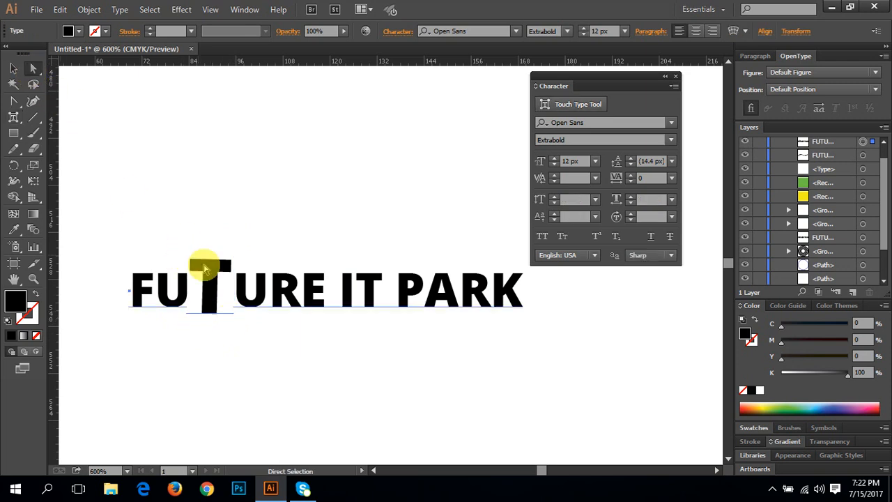
pyautogui.click(209, 265)
pyautogui.click(14, 117)
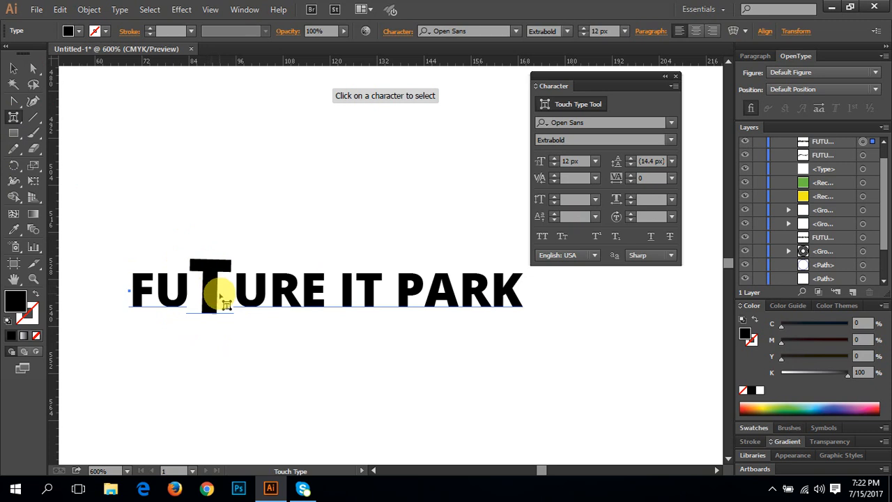
pyautogui.click(219, 299)
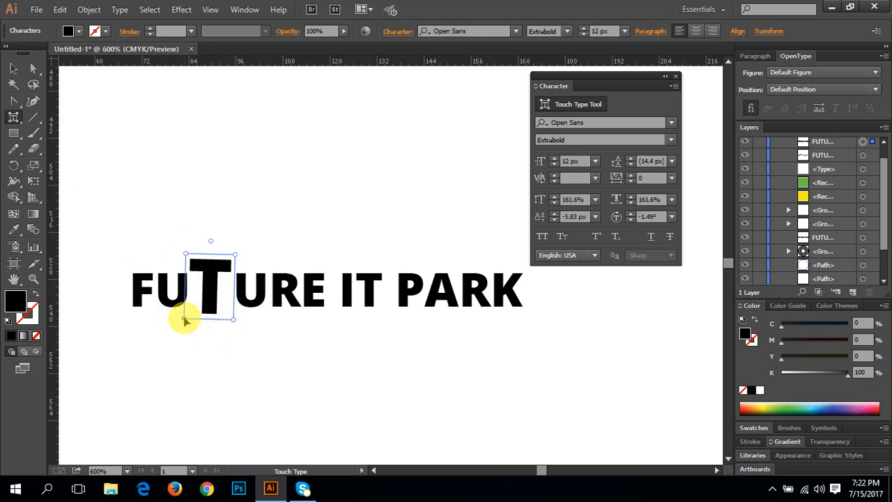
pyautogui.moveTo(184, 319)
pyautogui.mouseDown()
pyautogui.moveTo(175, 325)
pyautogui.moveTo(183, 325)
pyautogui.mouseUp()
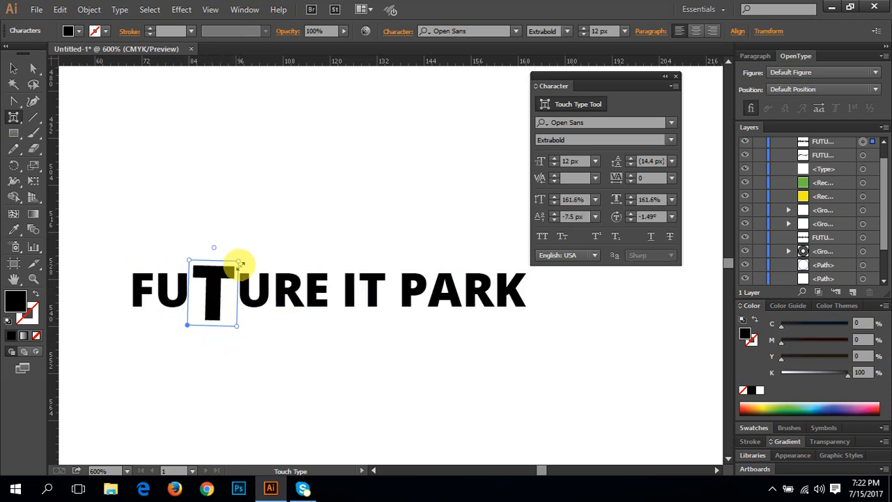
pyautogui.moveTo(190, 261); pyautogui.dragTo(182, 229)
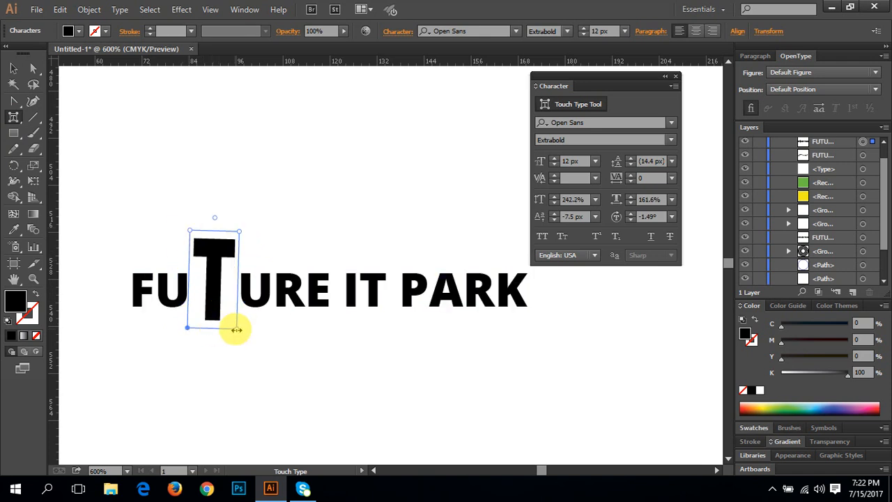
pyautogui.moveTo(235, 328); pyautogui.dragTo(287, 361)
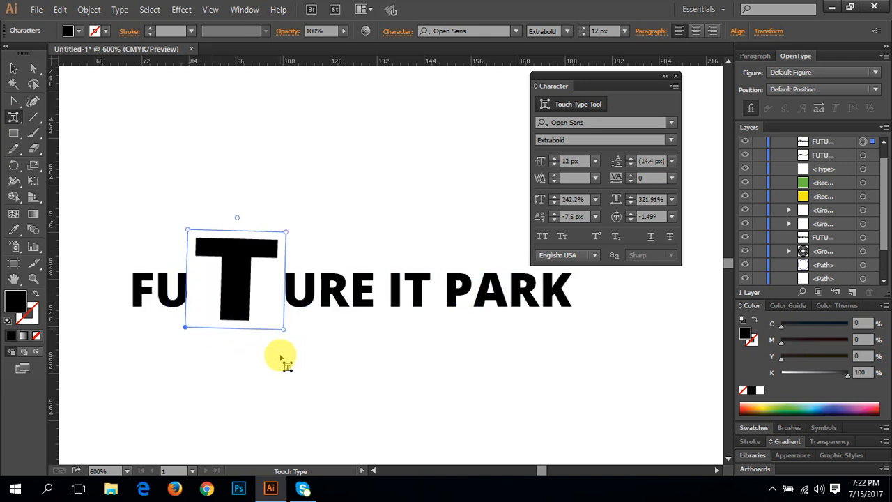
# - Select the whole FUTURE IT PARK text with the enlarged T and delete it
pyautogui.click(14, 66)
pyautogui.click(305, 314)
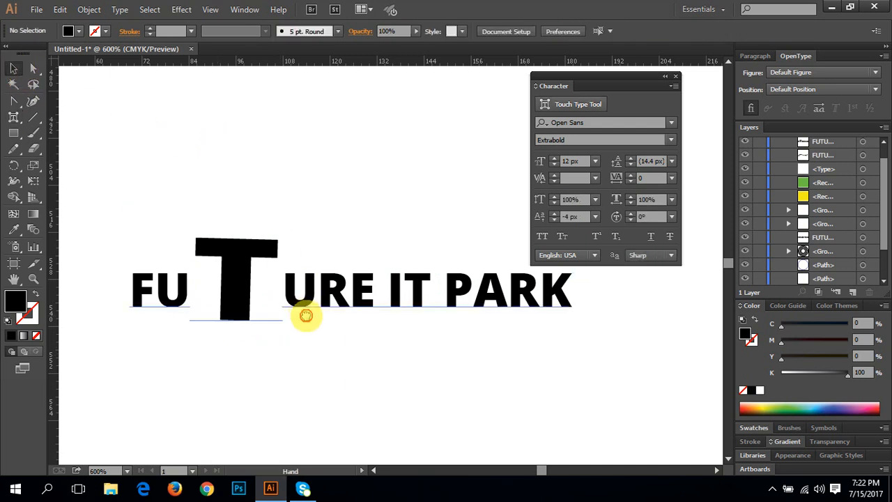
pyautogui.moveTo(305, 315); pyautogui.dragTo(297, 295)
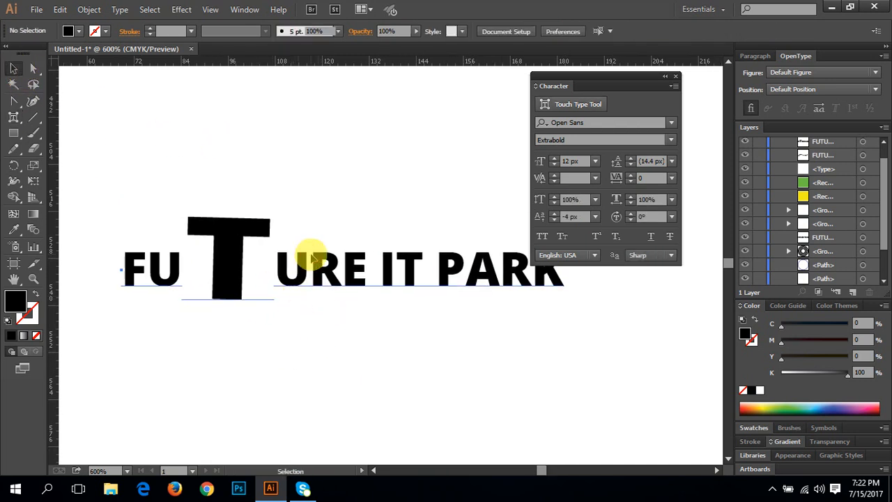
pyautogui.click(318, 277)
pyautogui.press('Delete')
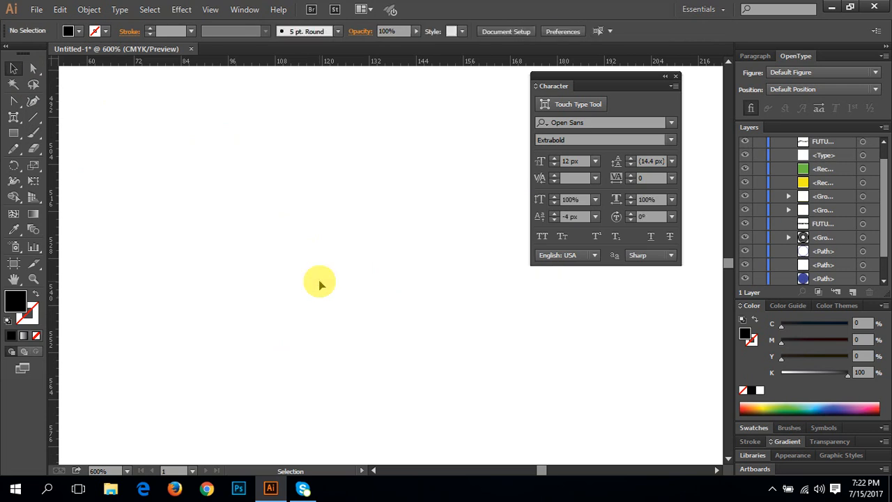
# - Collapse the panel dock and draw a horizontal line about 440 px long across the empty lower part of the artboard with the Line Segment tool
pyautogui.hotkey('ctrl', '-')
pyautogui.hotkey('ctrl', '-')
pyautogui.hotkey('ctrl', '-')
pyautogui.hotkey('ctrl', '-')
pyautogui.hotkey('ctrl', '-')
pyautogui.hotkey('ctrl', '-')
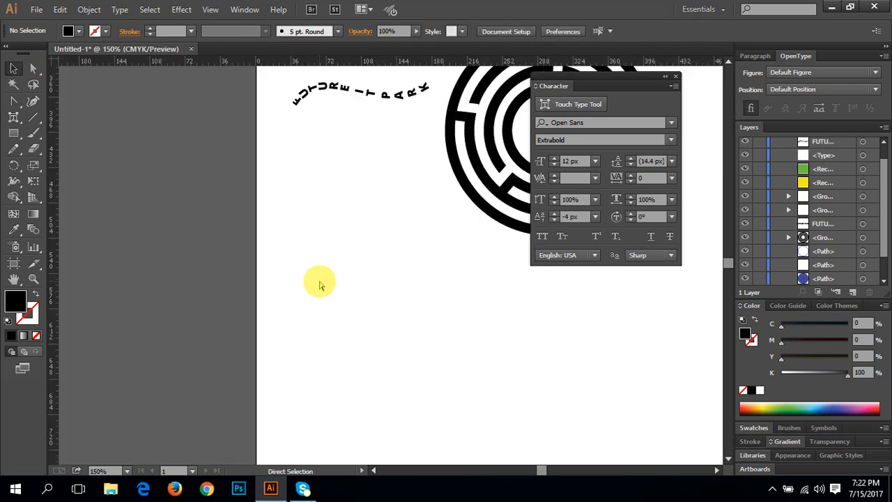
pyautogui.press('space')
pyautogui.moveTo(418, 251); pyautogui.dragTo(215, 320)
pyautogui.keyDown('ctrl'); pyautogui.click(217, 338); pyautogui.keyUp('ctrl')
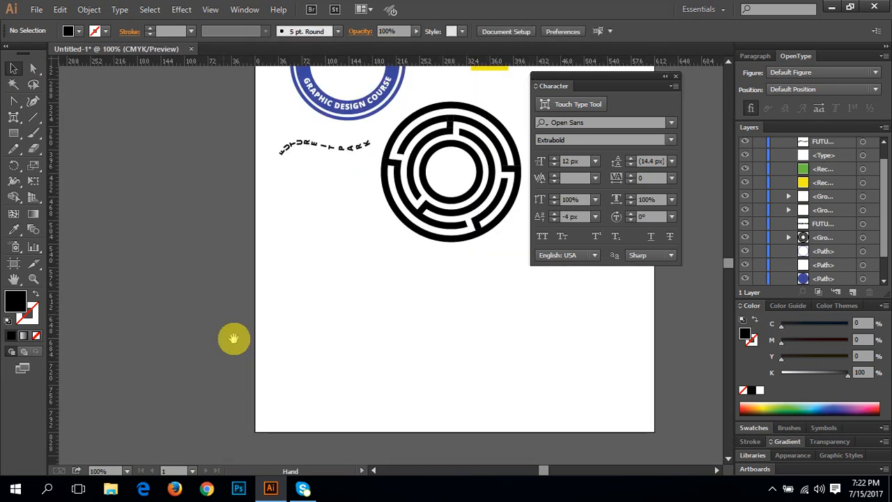
pyautogui.moveTo(278, 297); pyautogui.dragTo(157, 310)
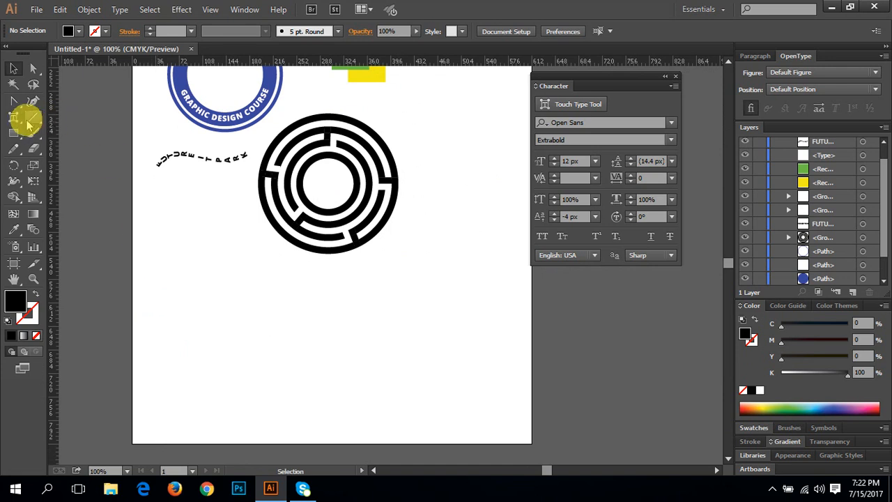
pyautogui.moveTo(14, 118); pyautogui.dragTo(102, 120)
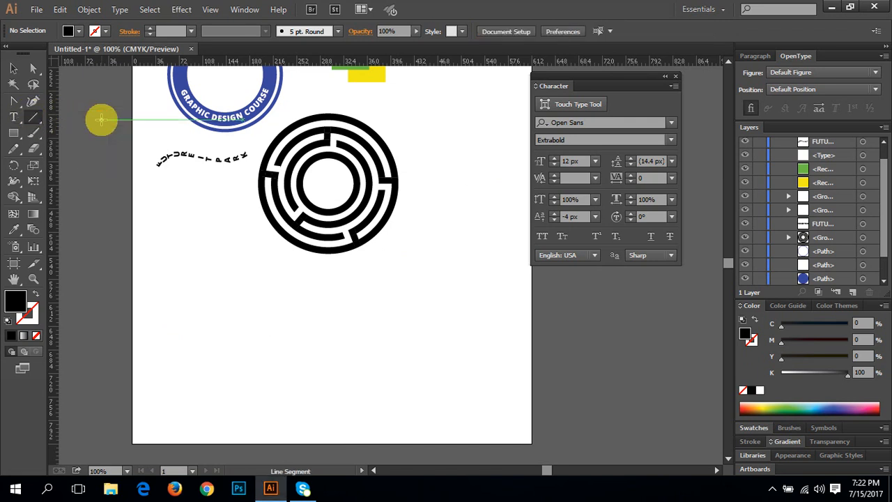
pyautogui.press('space')
pyautogui.keyDown('ctrl'); pyautogui.click(279, 369); pyautogui.keyUp('ctrl')
pyautogui.moveTo(345, 356); pyautogui.dragTo(377, 359)
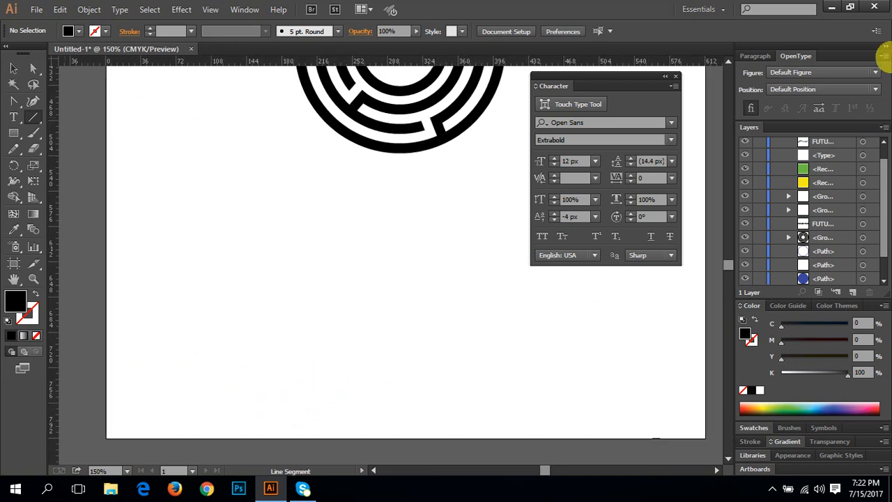
pyautogui.click(876, 32)
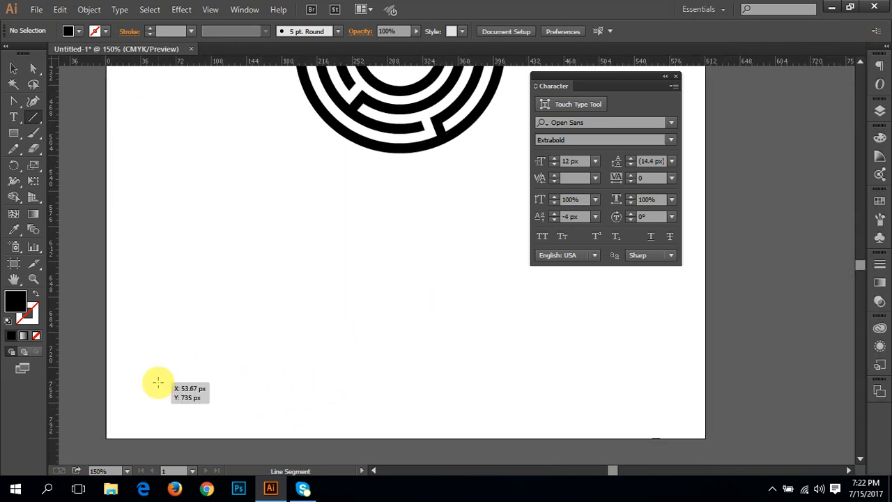
pyautogui.moveTo(158, 382); pyautogui.dragTo(592, 358)
# - Apply a solid black fill to the new horizontal line
pyautogui.hotkey('ctrl', '=')
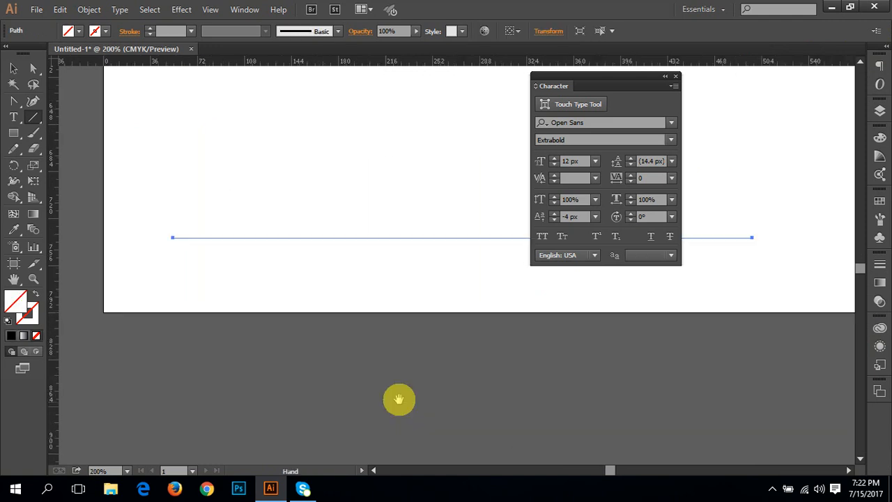
pyautogui.moveTo(398, 398); pyautogui.dragTo(424, 404)
pyautogui.press('v')
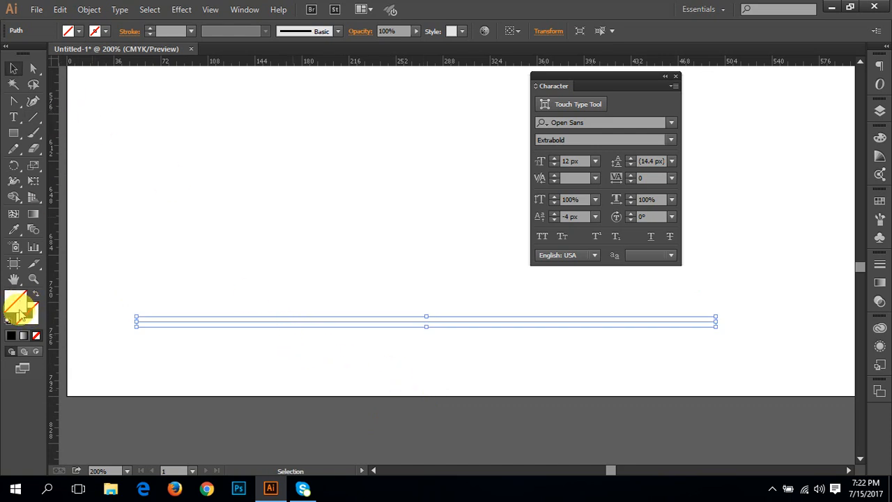
pyautogui.click(12, 337)
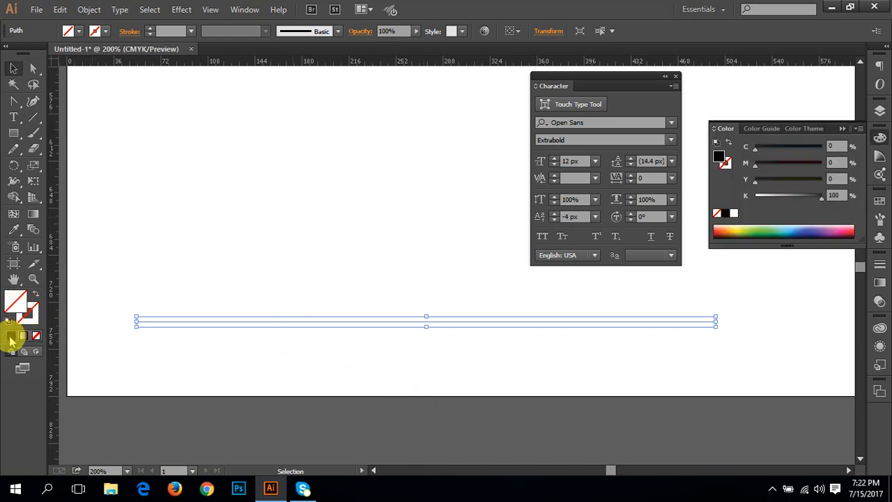
pyautogui.click(219, 297)
pyautogui.moveTo(241, 307); pyautogui.dragTo(246, 407)
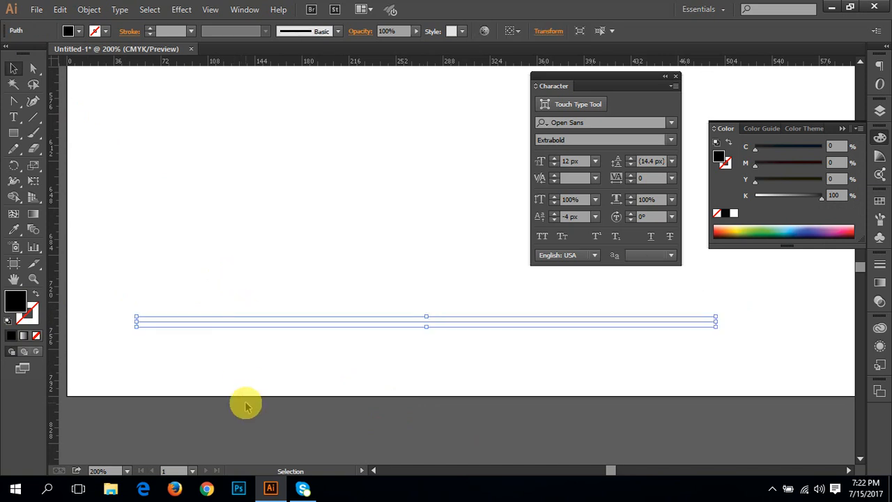
# - Swap the line's fill and stroke so it has a black stroke and no fill, then deselect it
pyautogui.press('space')
pyautogui.keyDown('ctrl'); pyautogui.click(230, 335); pyautogui.keyUp('ctrl')
pyautogui.moveTo(422, 270); pyautogui.dragTo(247, 353)
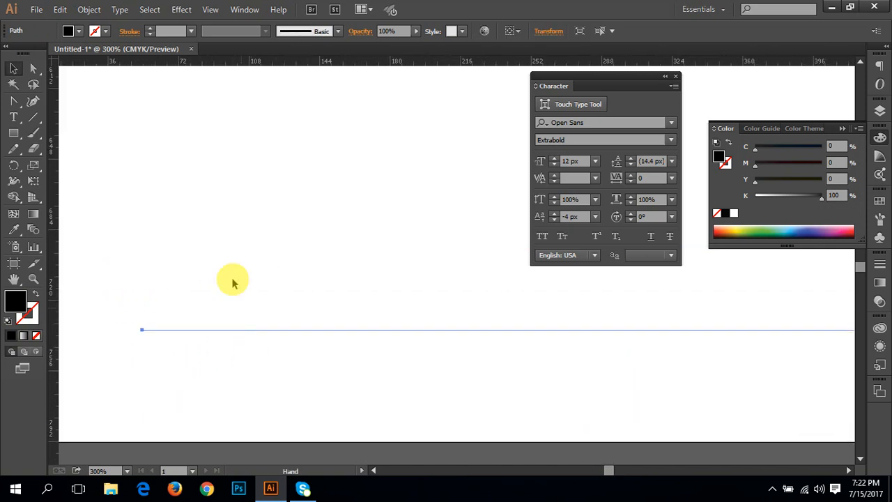
pyautogui.click(36, 298)
pyautogui.click(147, 283)
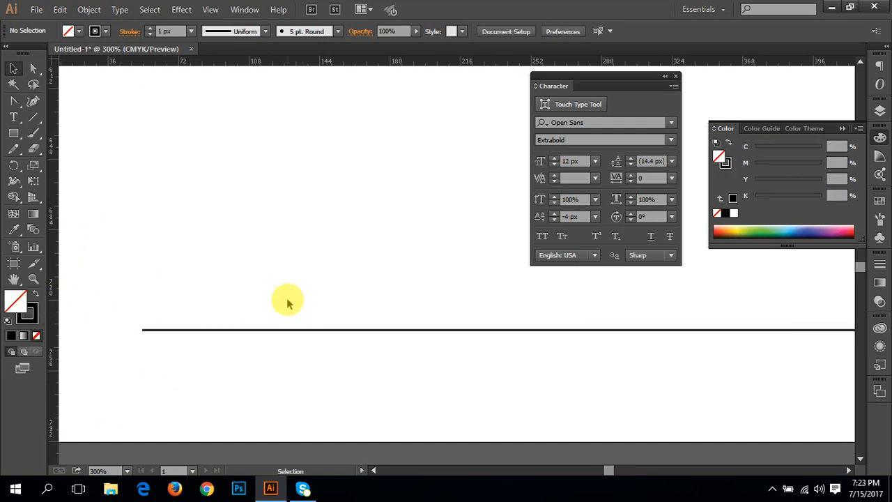
# - Select the horizontal line and swap its fill and stroke so it has a black fill and no stroke
pyautogui.keyDown('ctrl'); pyautogui.click(240, 322); pyautogui.keyUp('ctrl')
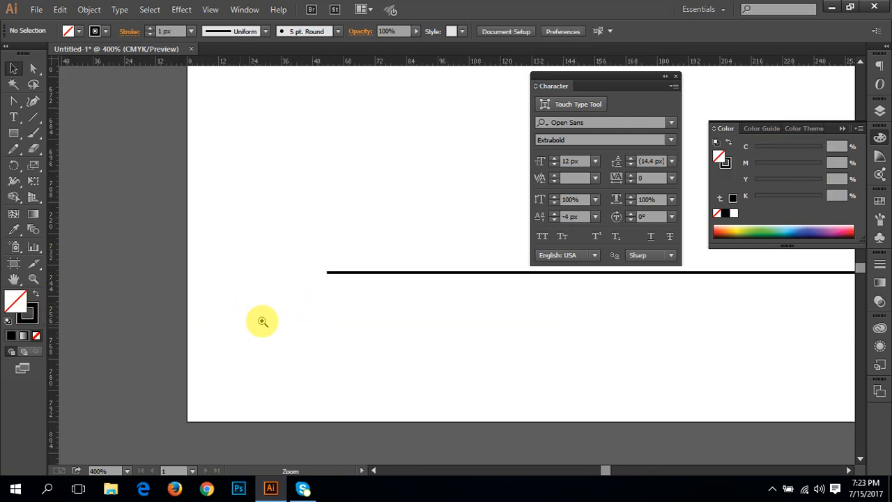
pyautogui.keyDown('ctrl'); pyautogui.click(362, 283); pyautogui.keyUp('ctrl')
pyautogui.moveTo(361, 283); pyautogui.dragTo(229, 307)
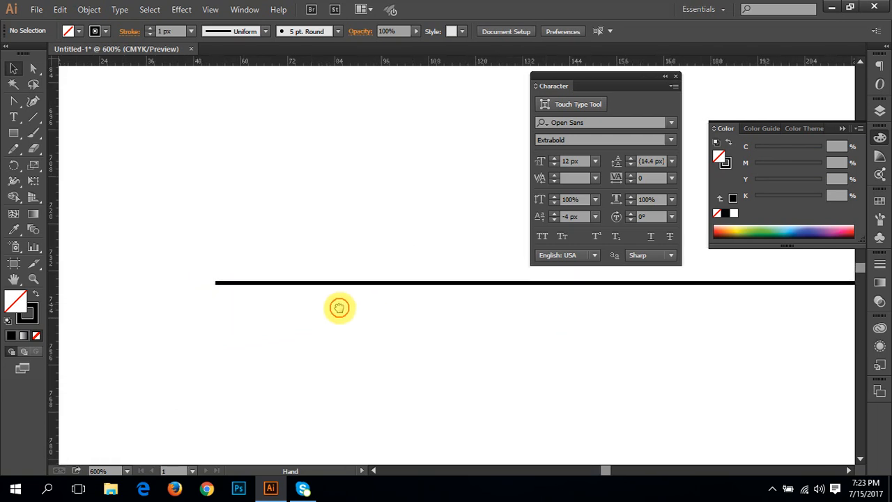
pyautogui.moveTo(312, 267); pyautogui.dragTo(259, 393)
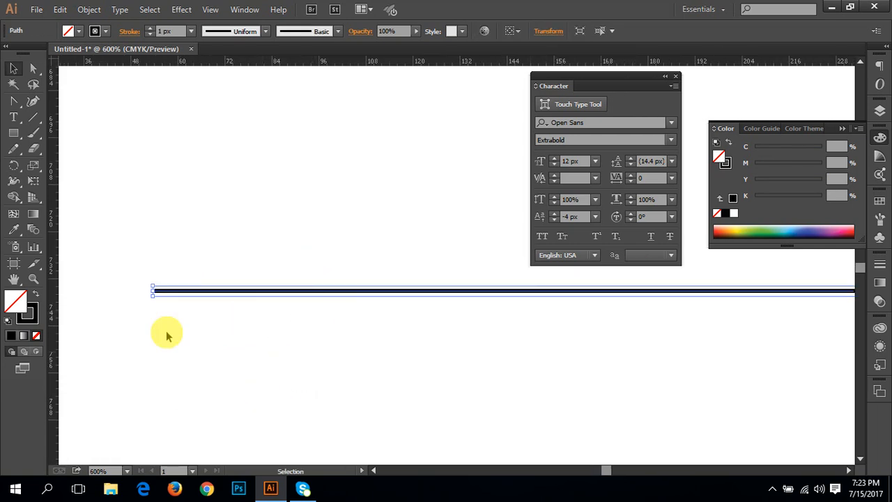
pyautogui.click(36, 295)
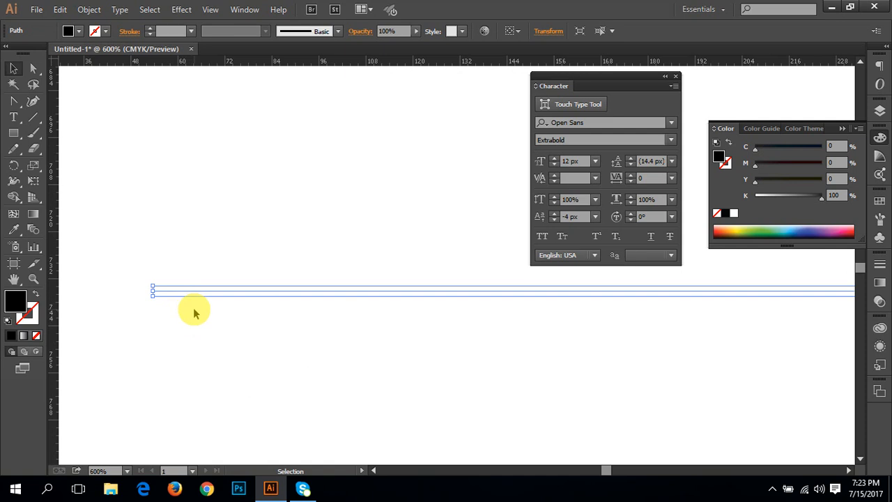
# - Examine the unstroked line's start at 2400% magnification, both deselected and selected
pyautogui.hotkey('ctrl', 'space')
pyautogui.keyDown('ctrl'); pyautogui.click(250, 298); pyautogui.keyUp('ctrl')
pyautogui.keyDown('ctrl'); pyautogui.click(320, 272); pyautogui.keyUp('ctrl')
pyautogui.keyDown('ctrl'); pyautogui.click(321, 273); pyautogui.keyUp('ctrl')
pyautogui.keyDown('ctrl'); pyautogui.click(437, 253); pyautogui.keyUp('ctrl')
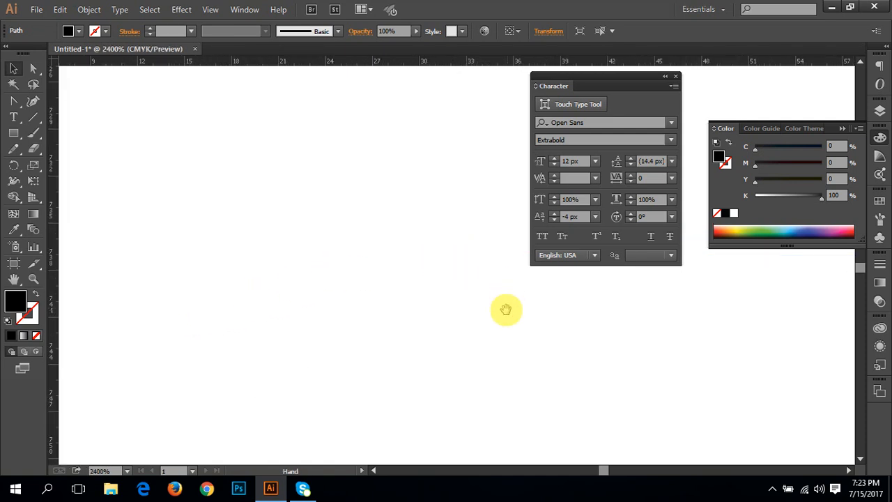
pyautogui.moveTo(506, 310); pyautogui.dragTo(223, 367)
pyautogui.moveTo(406, 361); pyautogui.dragTo(180, 367)
pyautogui.moveTo(430, 369); pyautogui.dragTo(264, 369)
pyautogui.click(207, 251)
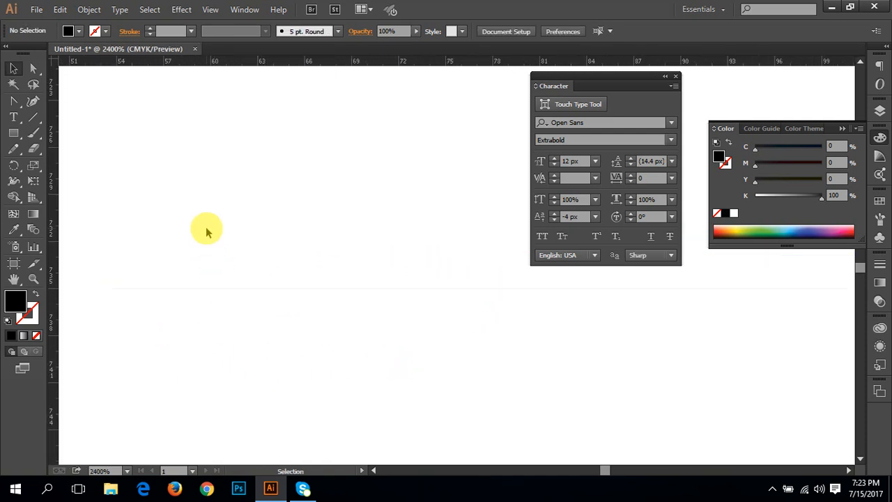
pyautogui.moveTo(206, 230); pyautogui.dragTo(273, 395)
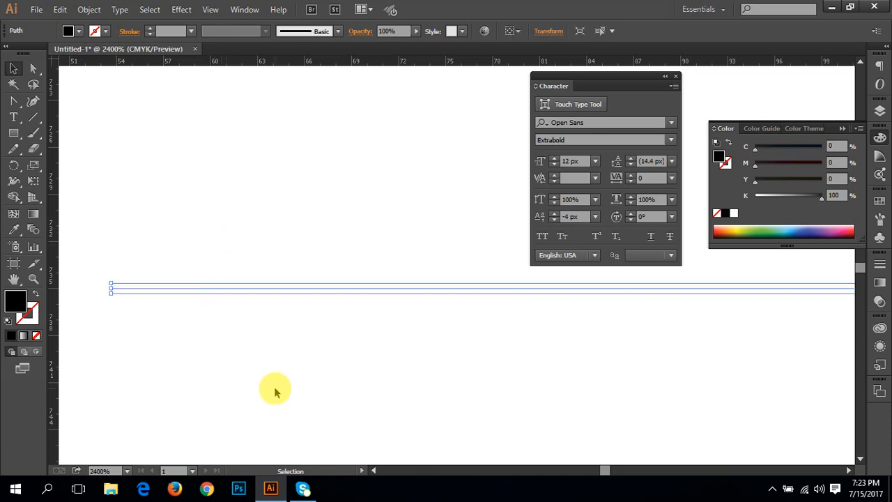
# - Show the Info panel and read the selected line's width and height
pyautogui.click(246, 9)
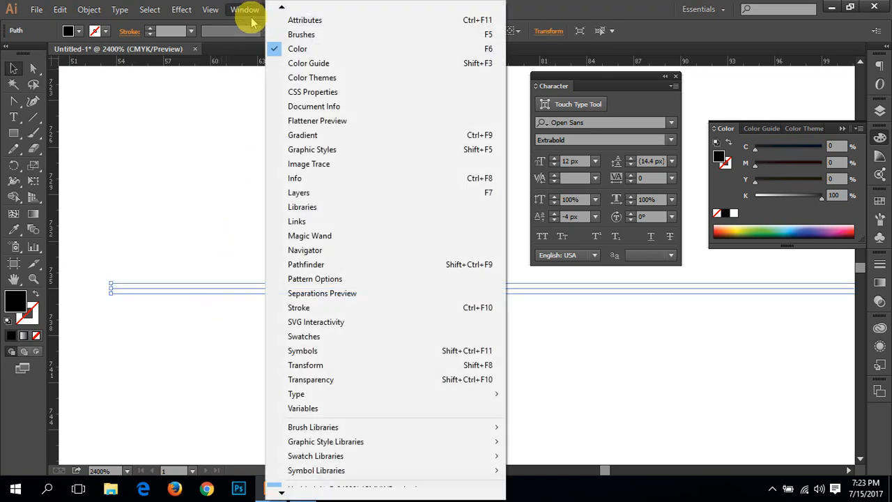
pyautogui.click(321, 185)
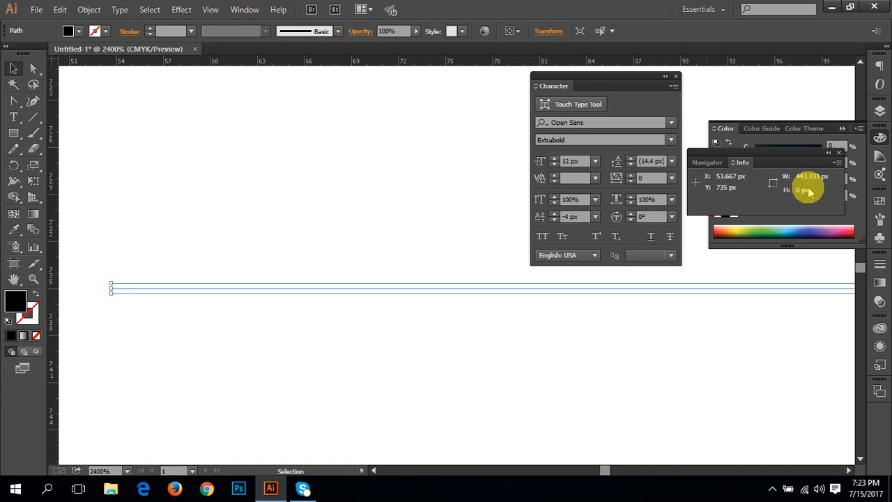
pyautogui.moveTo(469, 337); pyautogui.dragTo(452, 329)
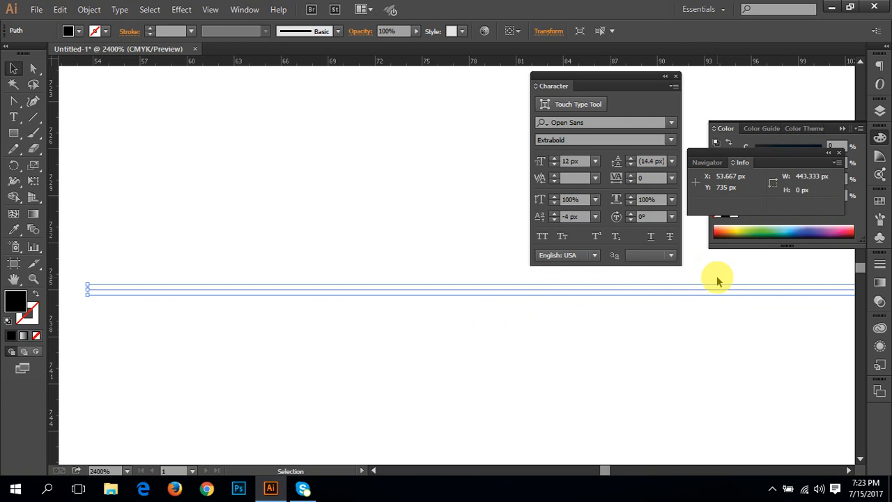
# - Swap the line's fill and stroke so the stroke is black, and set the stroke weight to 0.25 px
pyautogui.click(35, 296)
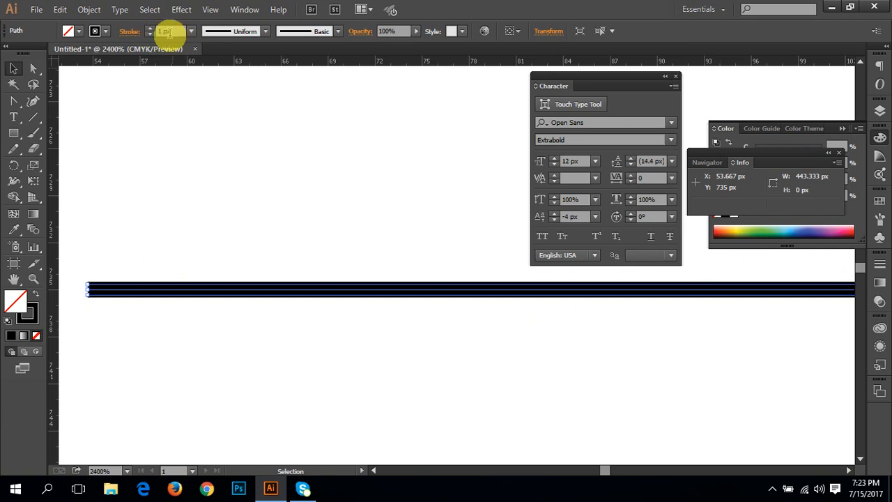
pyautogui.click(193, 33)
pyautogui.click(209, 46)
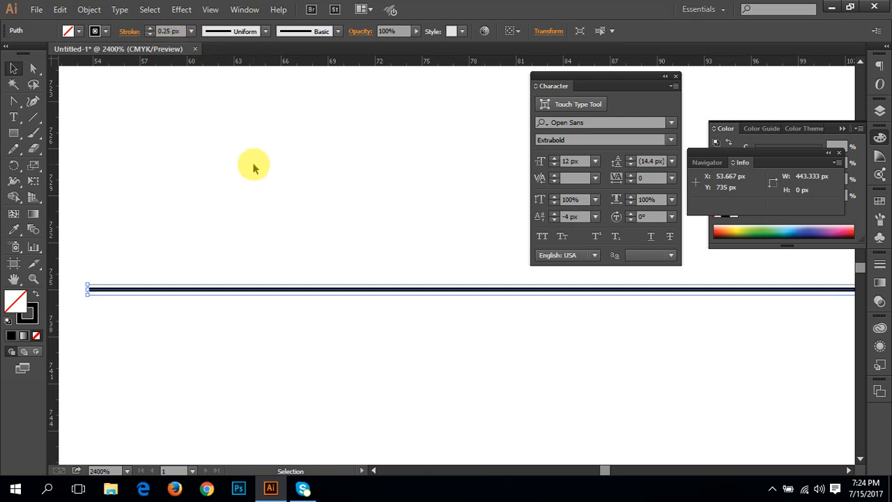
# - Draw six separate arcs of varying size above the line's start with the Arc tool, the largest about 4.3 by 7.5 px, and deselect
pyautogui.press('space')
pyautogui.moveTo(209, 247); pyautogui.dragTo(285, 269)
pyautogui.moveTo(33, 117); pyautogui.dragTo(89, 138)
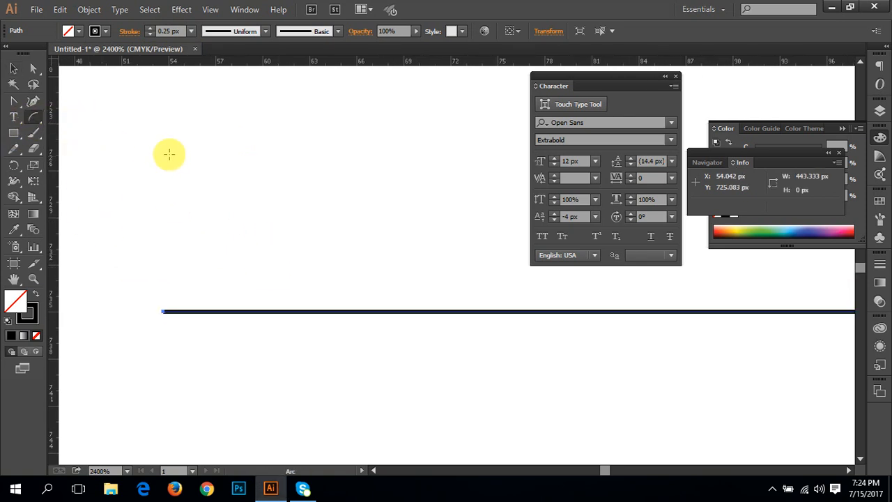
pyautogui.moveTo(160, 135)
pyautogui.mouseDown()
pyautogui.moveTo(241, 188)
pyautogui.moveTo(218, 217)
pyautogui.mouseUp()
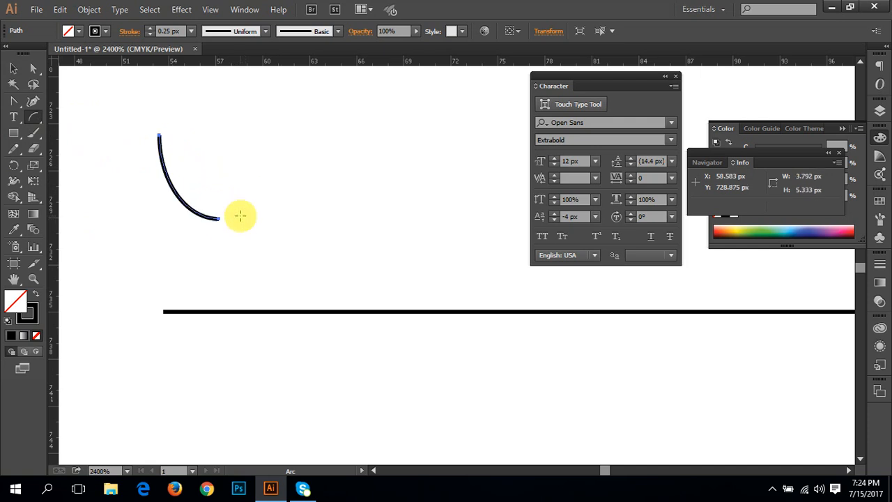
pyautogui.moveTo(266, 200)
pyautogui.mouseDown()
pyautogui.moveTo(257, 144)
pyautogui.moveTo(219, 131)
pyautogui.moveTo(237, 203)
pyautogui.mouseUp()
pyautogui.moveTo(225, 167)
pyautogui.mouseDown()
pyautogui.moveTo(249, 200)
pyautogui.moveTo(243, 181)
pyautogui.moveTo(249, 189)
pyautogui.mouseUp()
pyautogui.moveTo(297, 166)
pyautogui.mouseDown()
pyautogui.moveTo(271, 111)
pyautogui.moveTo(227, 93)
pyautogui.mouseUp()
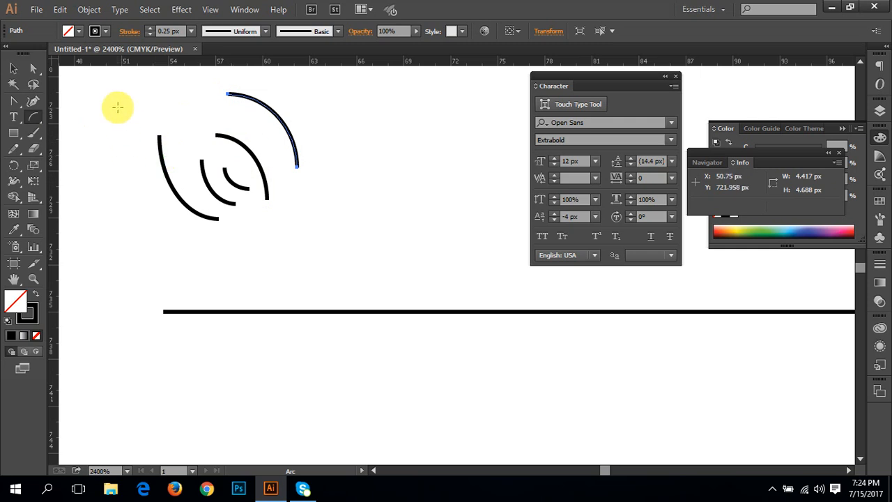
pyautogui.moveTo(118, 107)
pyautogui.mouseDown()
pyautogui.moveTo(125, 197)
pyautogui.moveTo(269, 235)
pyautogui.moveTo(330, 200)
pyautogui.moveTo(185, 223)
pyautogui.mouseUp()
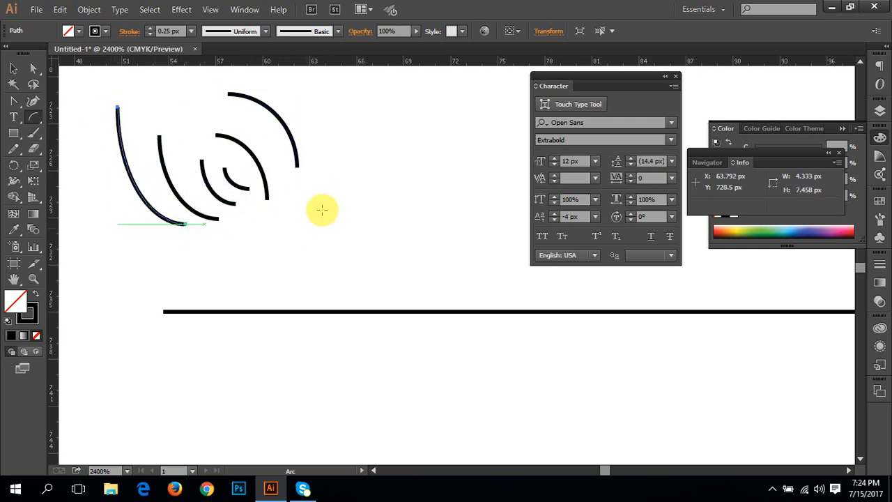
pyautogui.scroll(2, 286, 230)
pyautogui.press('v')
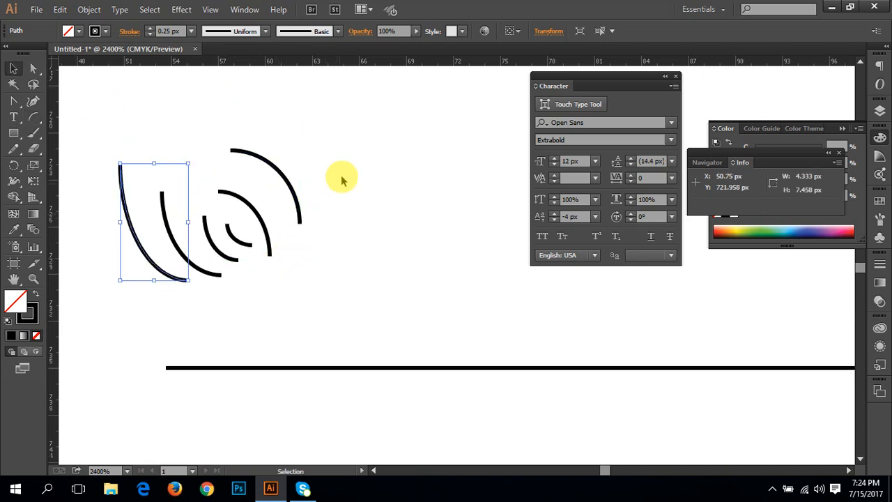
pyautogui.click(355, 176)
# - Draw a spiral about 9.4 by 7.5 px beside the arcs with the Spiral tool
pyautogui.scroll(1, 359, 195)
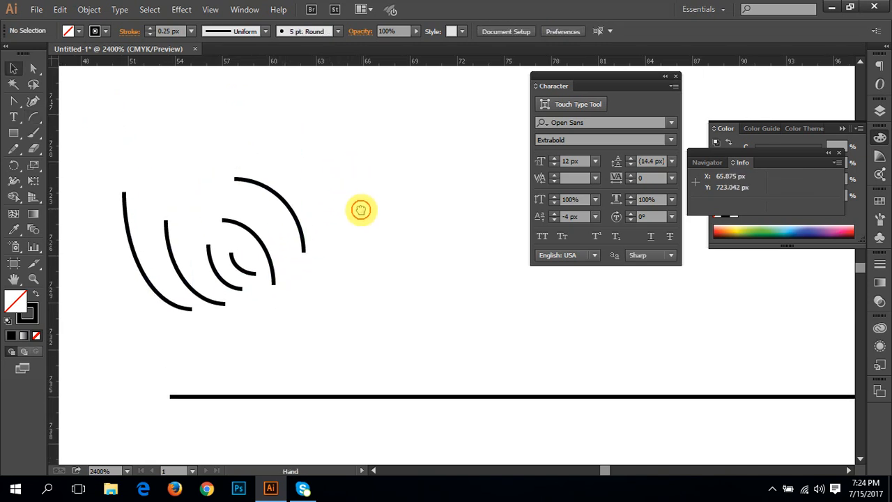
pyautogui.click(34, 121)
pyautogui.moveTo(34, 121); pyautogui.dragTo(94, 152)
pyautogui.moveTo(400, 210); pyautogui.dragTo(322, 185)
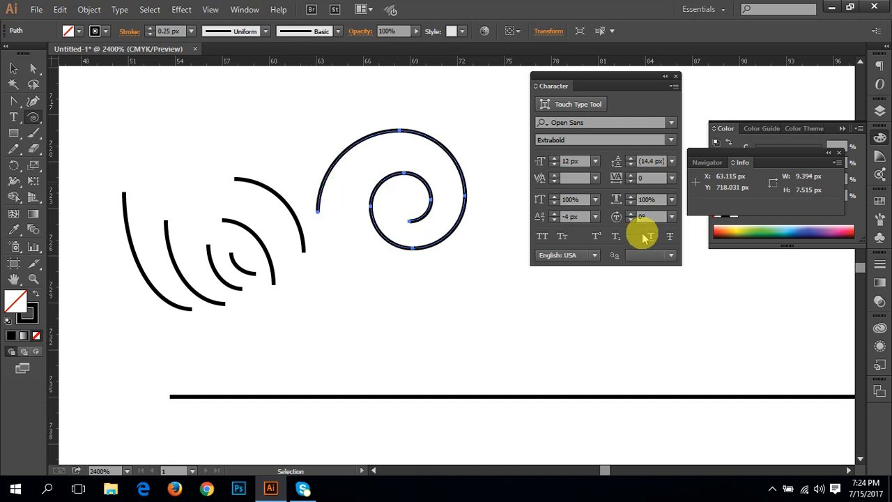
# - Fill the spiral with light green (C 33.33, M 0, Y 50.2, K 0) and deselect it
pyautogui.click(745, 237)
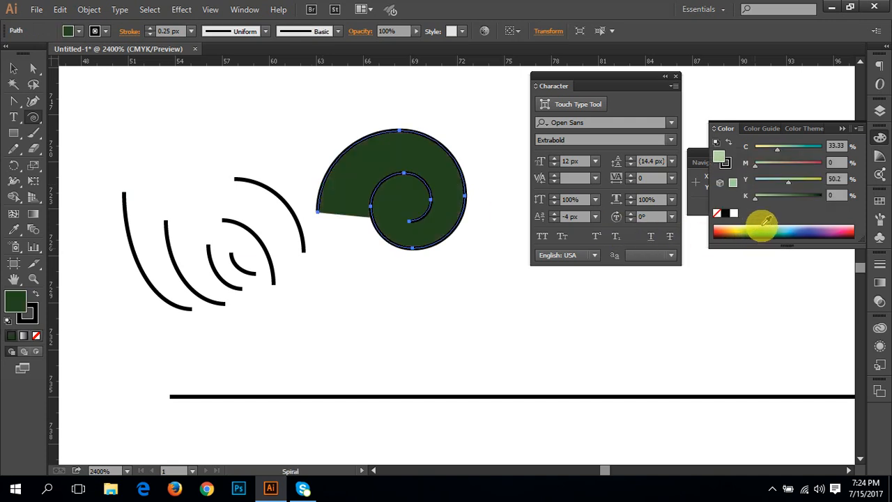
pyautogui.click(720, 234)
pyautogui.press('v')
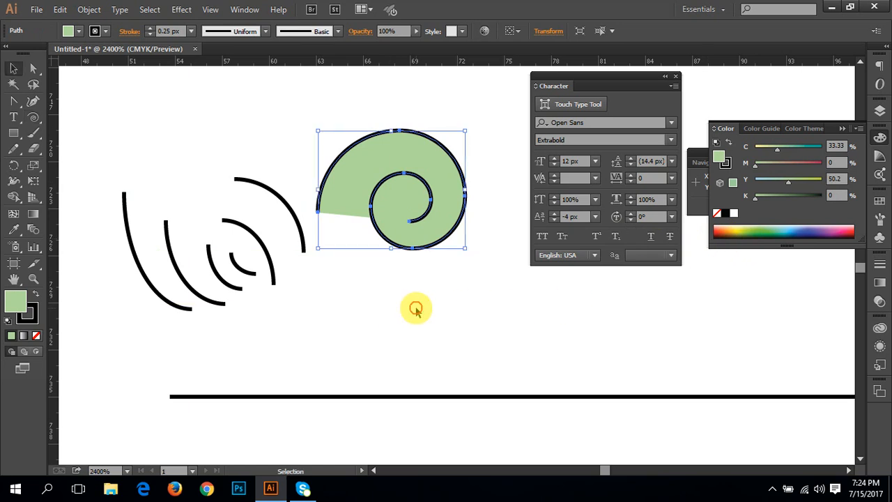
pyautogui.click(420, 315)
# - Change the spiral's stroke colour to blue (C 79.22, M 32.94, Y 0, K 0) and deselect it
pyautogui.scroll(1, 418, 247)
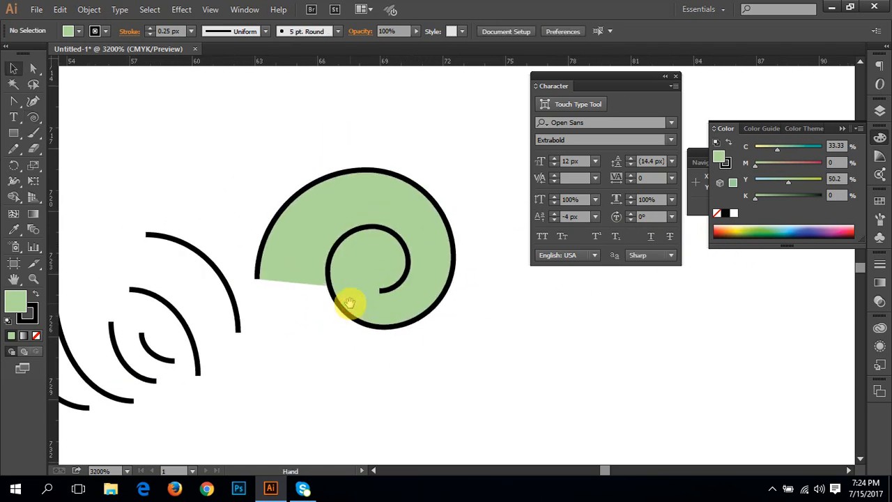
pyautogui.click(400, 258)
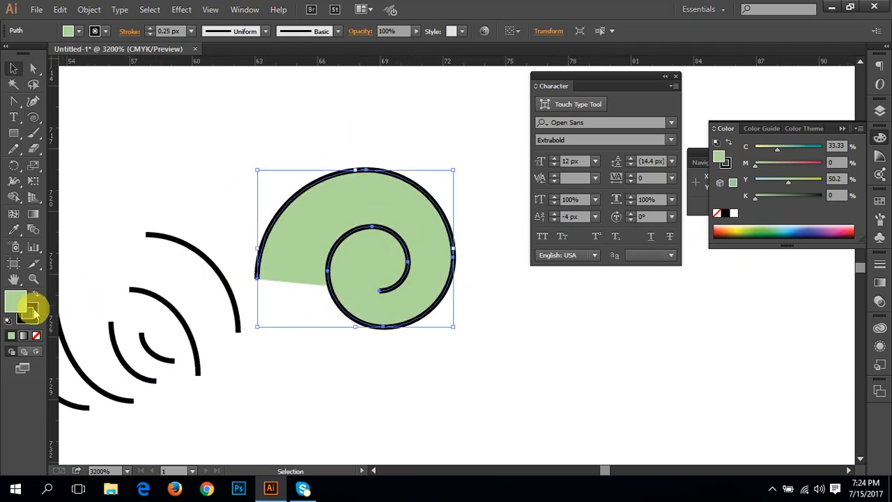
pyautogui.click(31, 310)
pyautogui.click(794, 228)
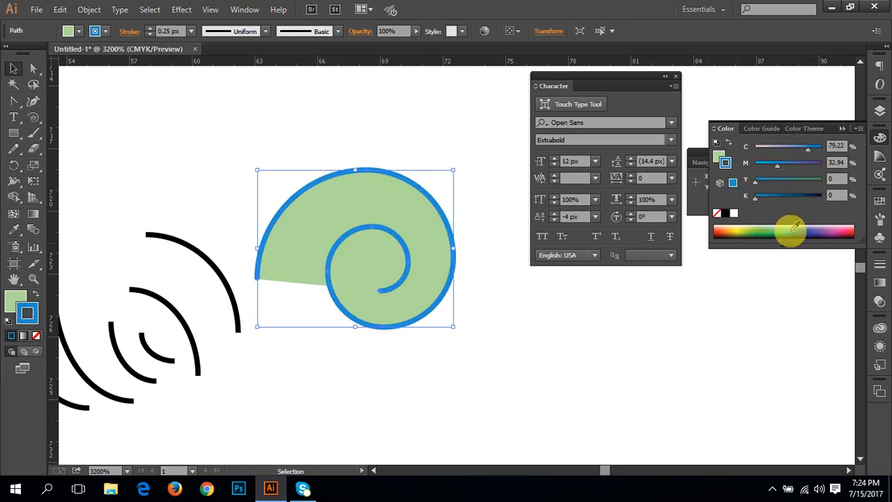
pyautogui.click(561, 338)
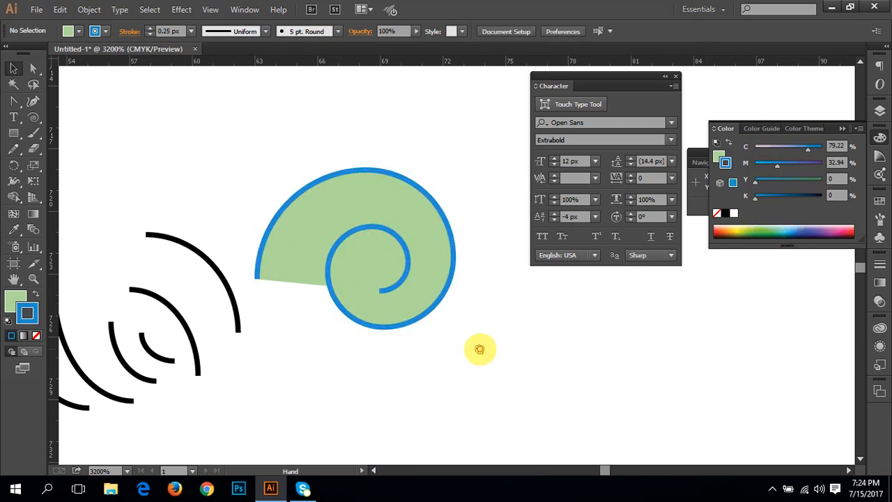
# - Try blue and yellow-green fills on the spiral, settle on a near-black green (C 75.69, M 56.47, Y 74.9, K 81.57), and deselect it
pyautogui.moveTo(478, 349); pyautogui.dragTo(448, 360)
pyautogui.click(411, 282)
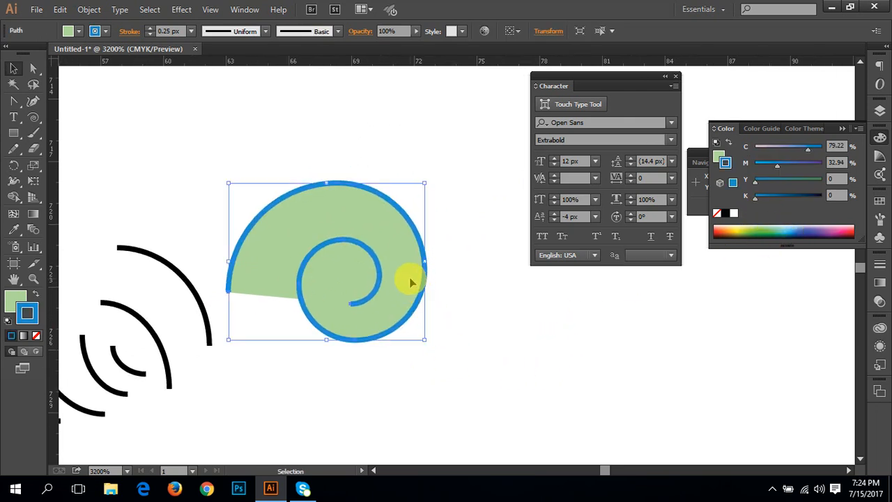
pyautogui.click(16, 299)
pyautogui.click(794, 230)
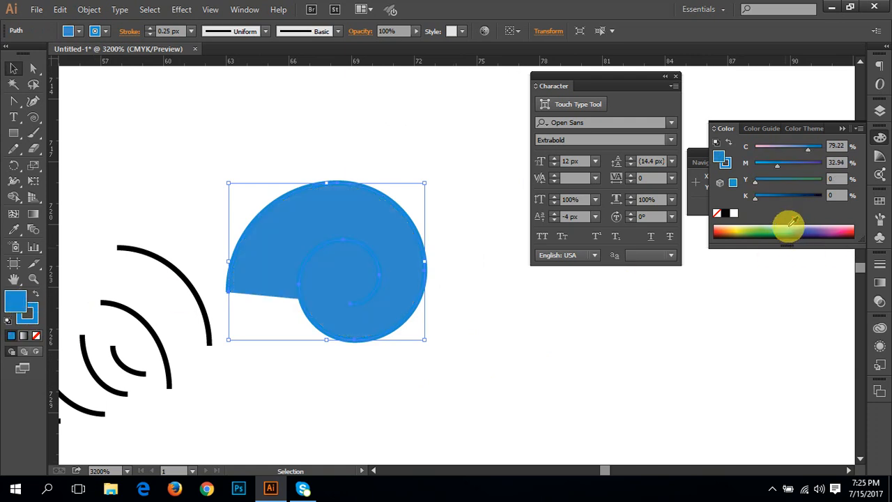
pyautogui.click(785, 229)
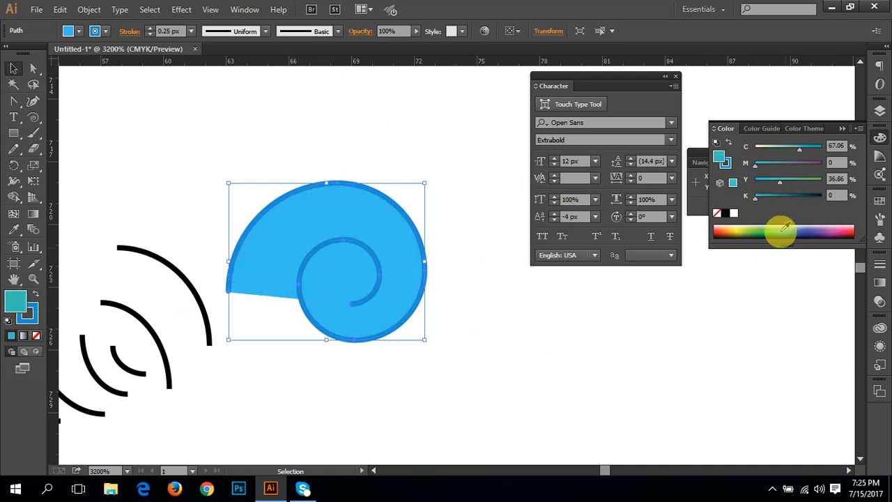
pyautogui.click(737, 230)
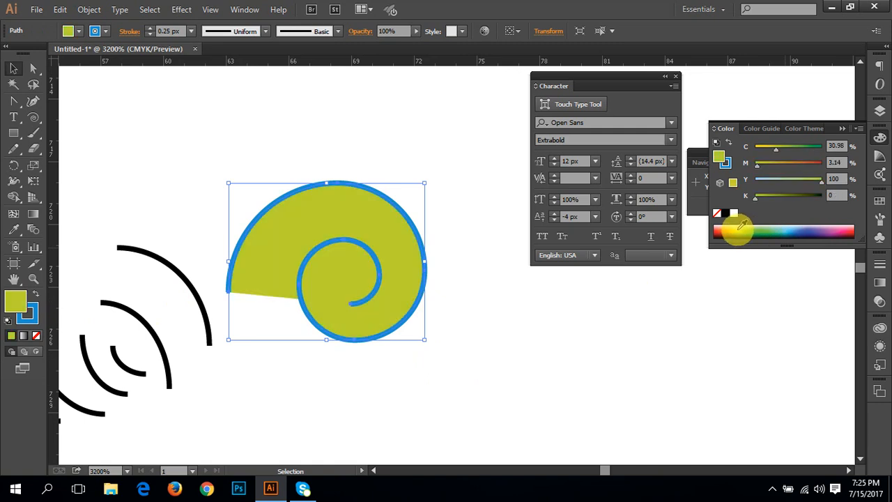
pyautogui.moveTo(740, 228); pyautogui.dragTo(769, 232)
pyautogui.click(487, 324)
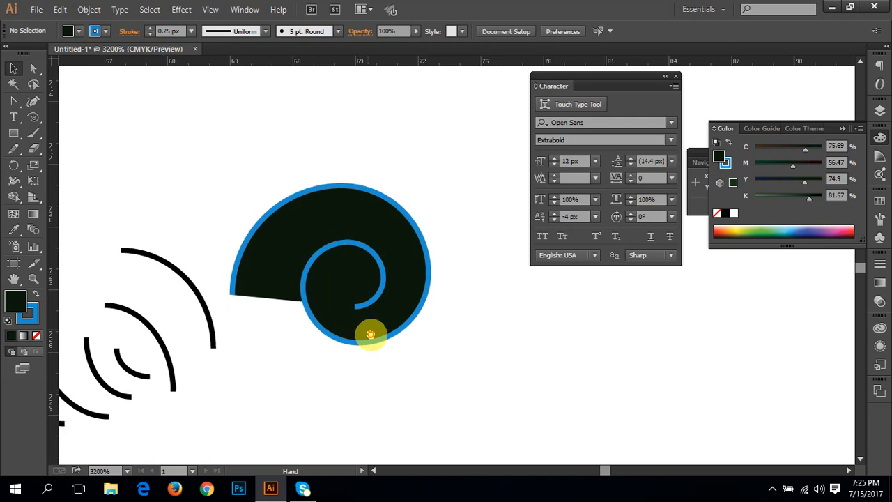
# - Draw a second spiral with a blue stroke and no fill beside the dark-filled one
pyautogui.click(375, 317)
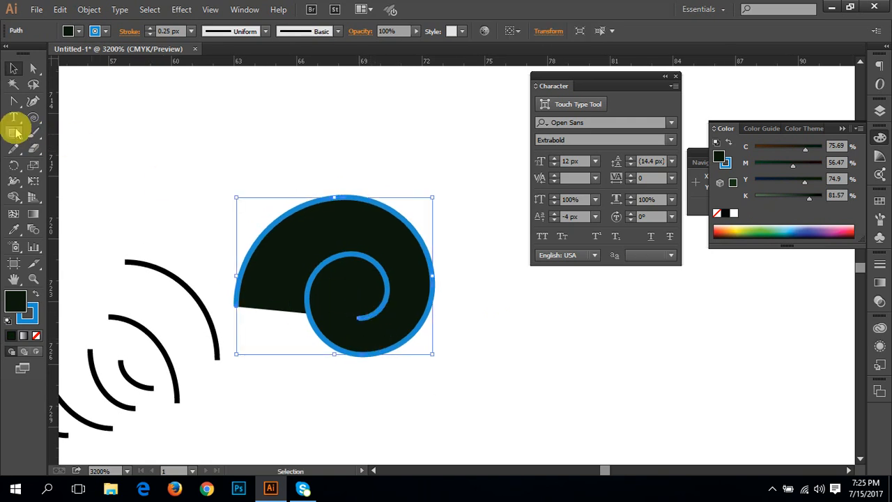
pyautogui.click(33, 117)
pyautogui.moveTo(332, 205); pyautogui.dragTo(229, 120)
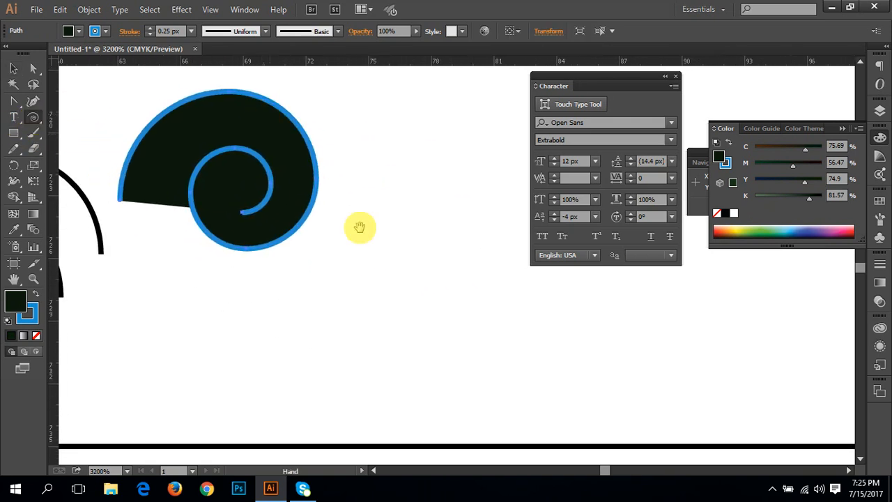
pyautogui.moveTo(416, 252); pyautogui.dragTo(373, 333)
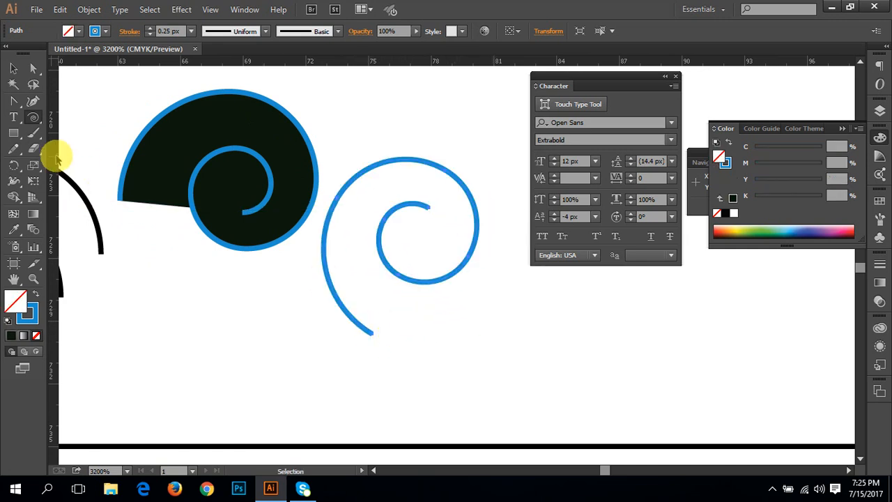
# - Draw a rectangular grid about 11 px square with a blue stroke and no fill beside the second spiral
pyautogui.moveTo(33, 117); pyautogui.dragTo(83, 171)
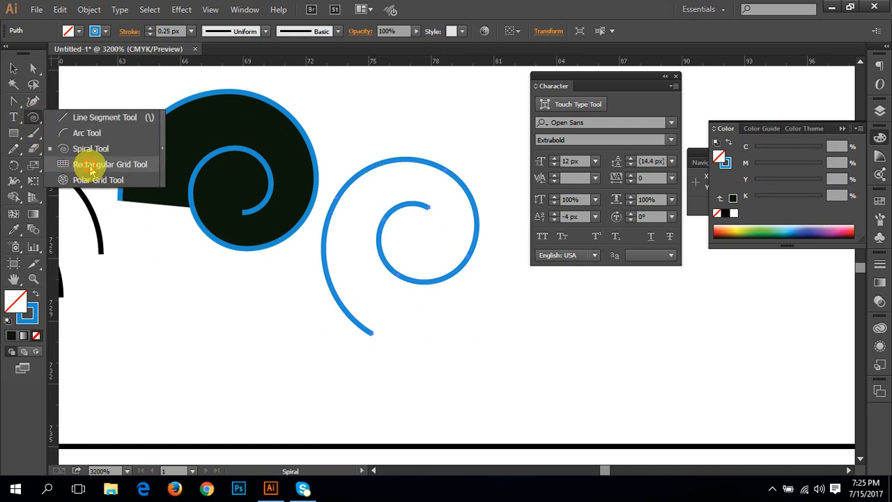
pyautogui.moveTo(90, 170); pyautogui.dragTo(90, 166)
pyautogui.moveTo(313, 239); pyautogui.dragTo(107, 266)
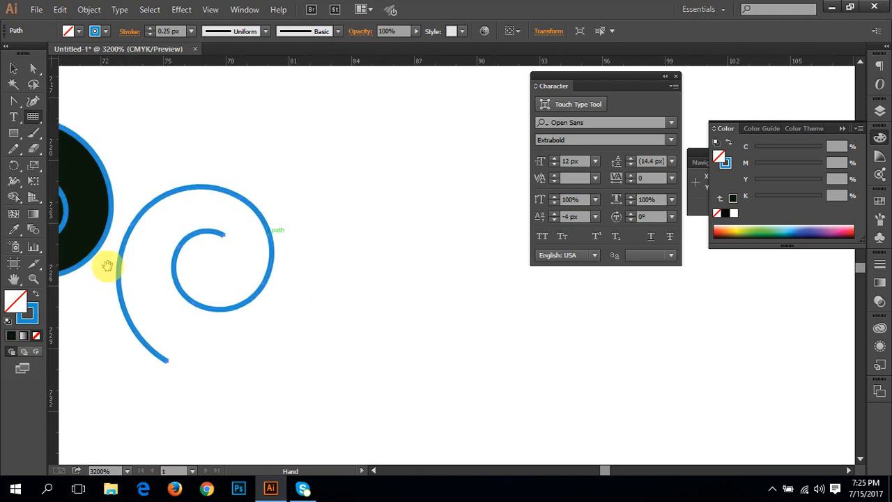
pyautogui.moveTo(350, 266); pyautogui.dragTo(229, 287)
pyautogui.moveTo(244, 167)
pyautogui.mouseDown()
pyautogui.moveTo(430, 346)
pyautogui.moveTo(478, 380)
pyautogui.moveTo(488, 376)
pyautogui.mouseUp()
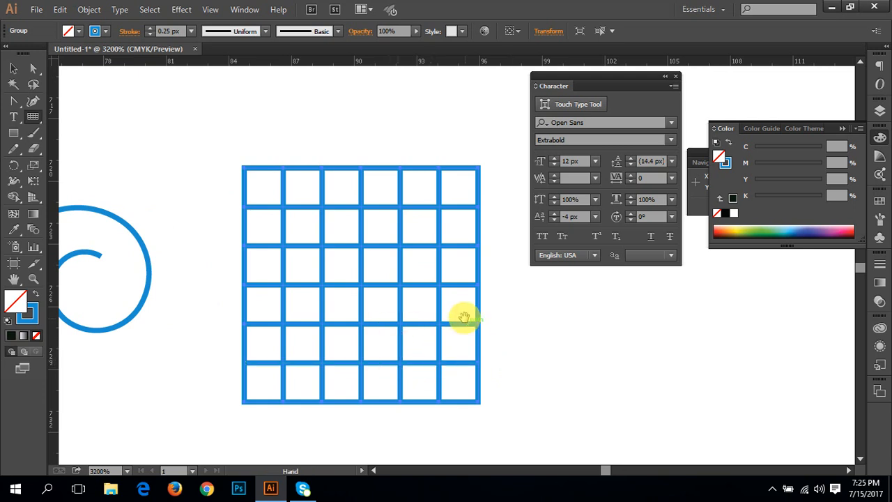
# - Draw a circular polar grid with a blue stroke and no fill next to the rectangular grid
pyautogui.moveTo(462, 318); pyautogui.dragTo(328, 299)
pyautogui.click(32, 120)
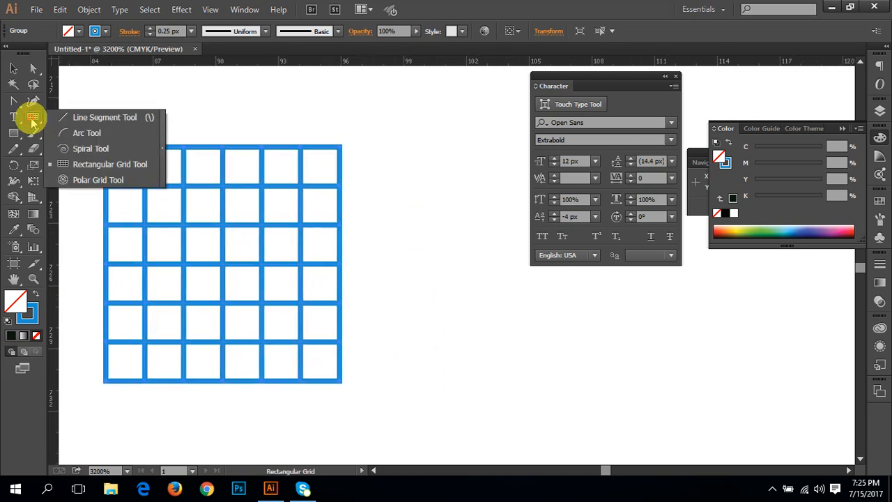
pyautogui.click(96, 179)
pyautogui.hscroll(4, 278, 239)
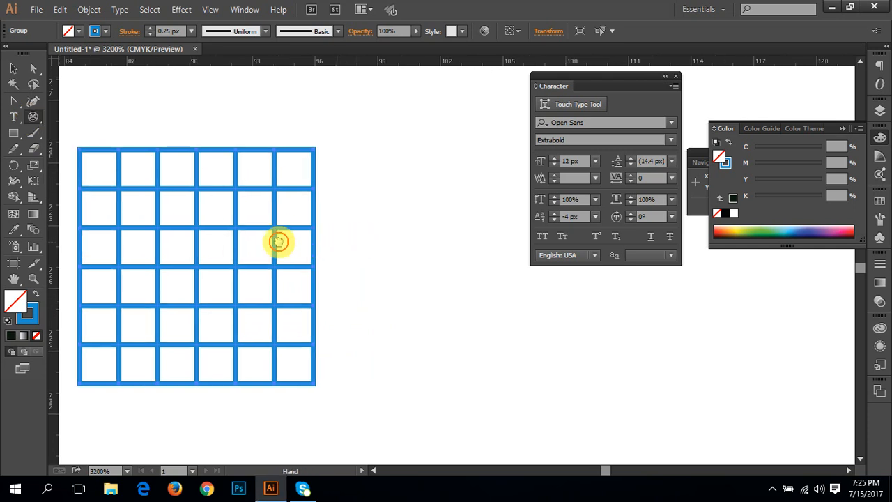
pyautogui.moveTo(327, 224); pyautogui.dragTo(188, 120)
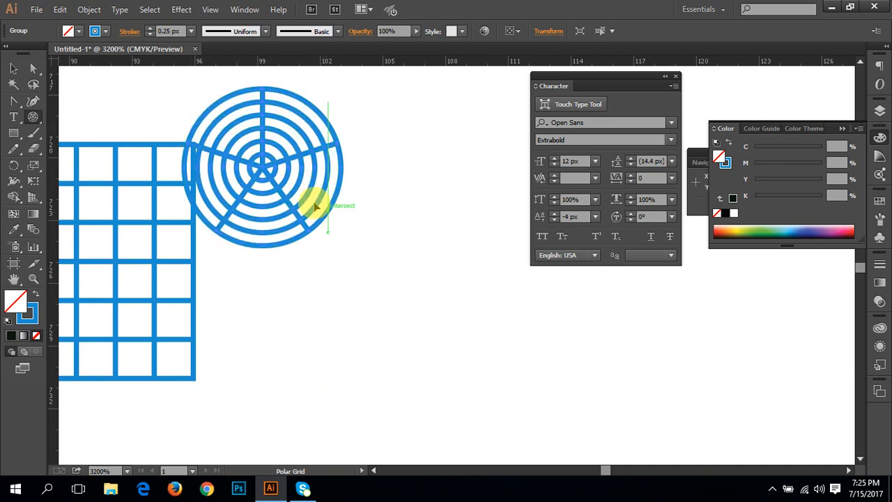
# - Move the polar grid clear of the rectangular grid and enlarge it
pyautogui.press('v')
pyautogui.moveTo(309, 214); pyautogui.dragTo(396, 288)
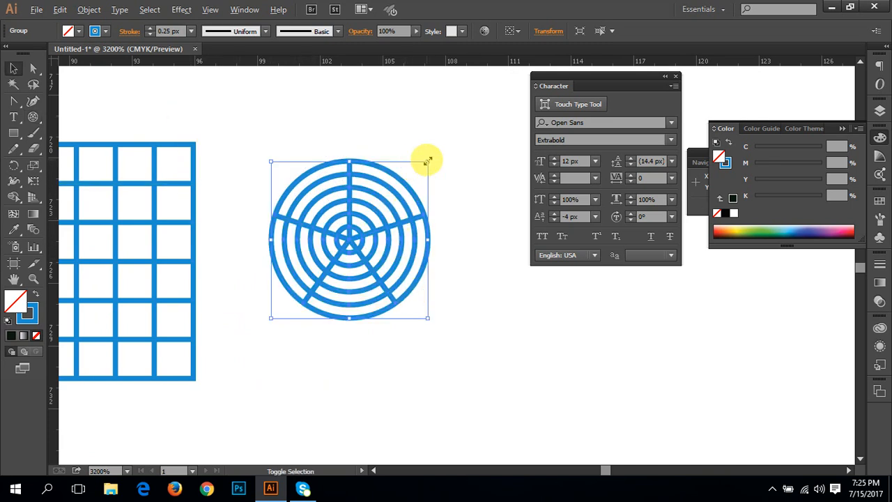
pyautogui.moveTo(427, 161); pyautogui.dragTo(512, 114)
# - Draw a five-pointed star with a blue stroke and no fill, overlapping the second spiral
pyautogui.moveTo(398, 239); pyautogui.dragTo(307, 220)
pyautogui.click(295, 247)
pyautogui.moveTo(226, 226); pyautogui.dragTo(340, 232)
pyautogui.moveTo(288, 255); pyautogui.dragTo(470, 279)
pyautogui.moveTo(185, 320); pyautogui.dragTo(495, 311)
pyautogui.moveTo(345, 352); pyautogui.dragTo(286, 217)
pyautogui.moveTo(19, 136); pyautogui.dragTo(83, 196)
pyautogui.hscroll(-3, 175, 239)
pyautogui.moveTo(165, 221); pyautogui.dragTo(290, 306)
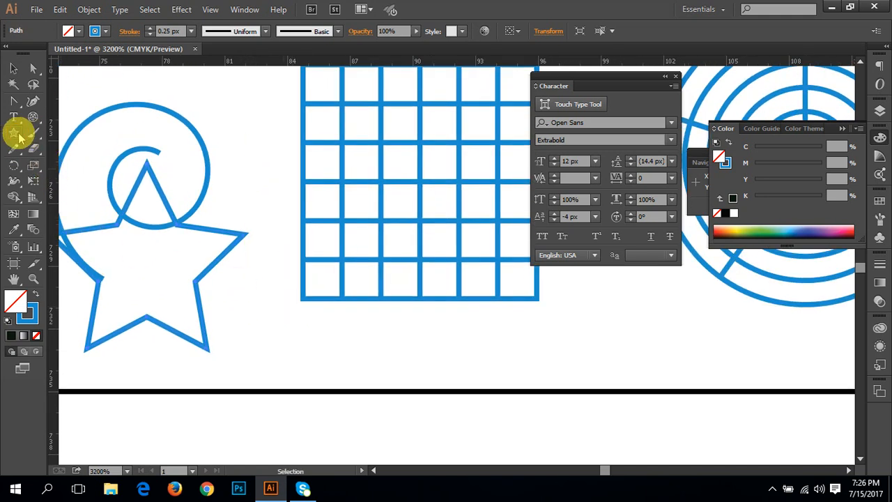
# - Create a flare near the star with a 100 pt center, 15 rays and 10 rings on a 300 pt path
pyautogui.moveTo(15, 134); pyautogui.dragTo(73, 213)
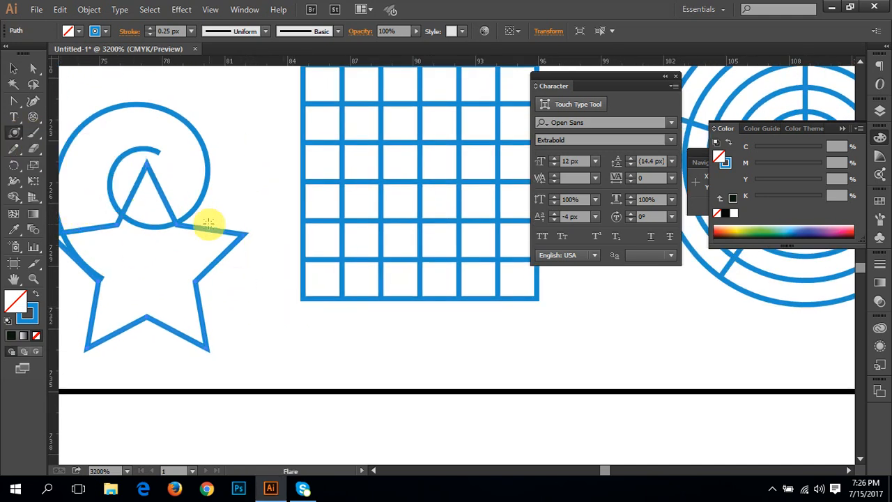
pyautogui.click(240, 214)
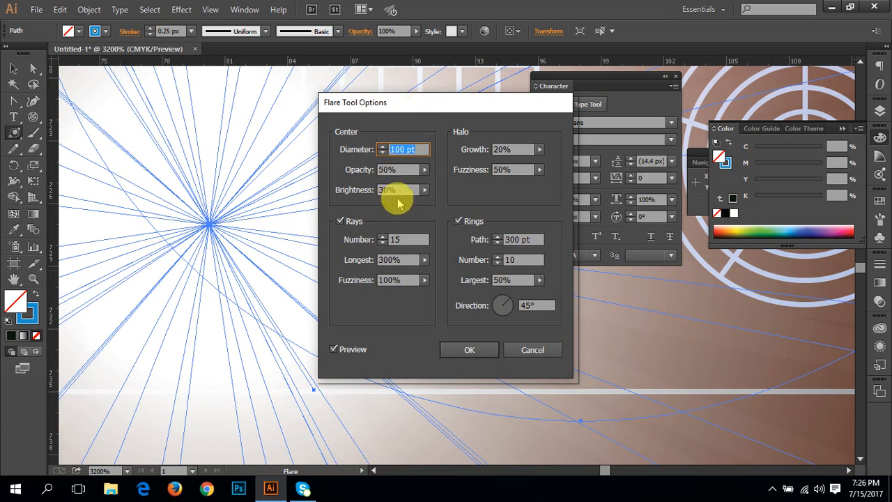
pyautogui.click(460, 350)
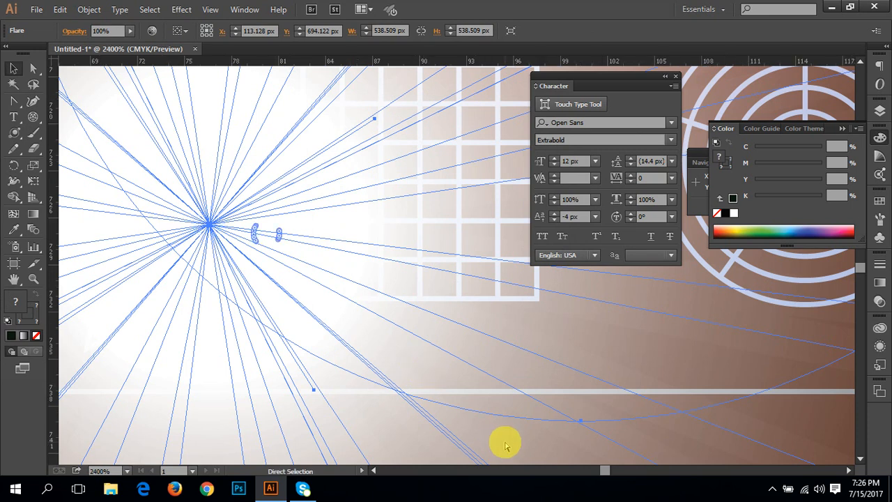
# - View the whole flare on the artboard and try repositioning it so its outer rings overlap the circular maze
pyautogui.hotkey('ctrl', '0')
pyautogui.hotkey('ctrl', '-')
pyautogui.hotkey('ctrl', '-')
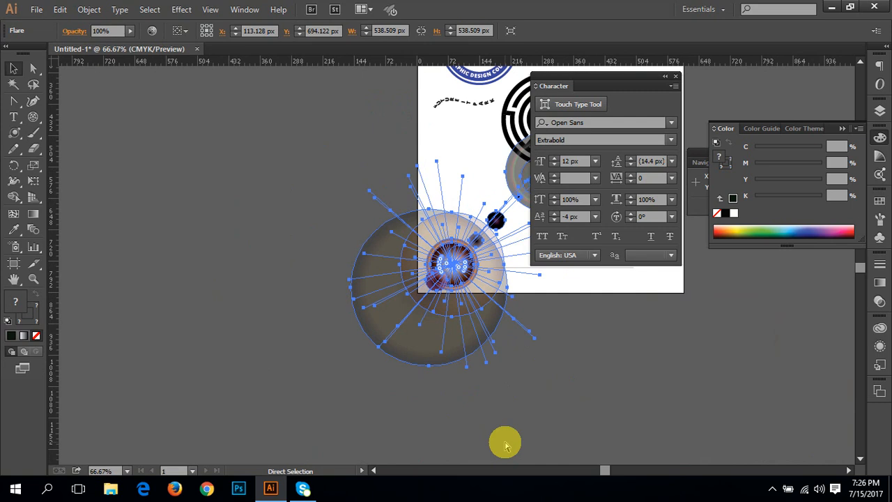
pyautogui.hotkey('ctrl', '+')
pyautogui.hotkey('ctrl', '+')
pyautogui.moveTo(587, 301); pyautogui.dragTo(432, 306)
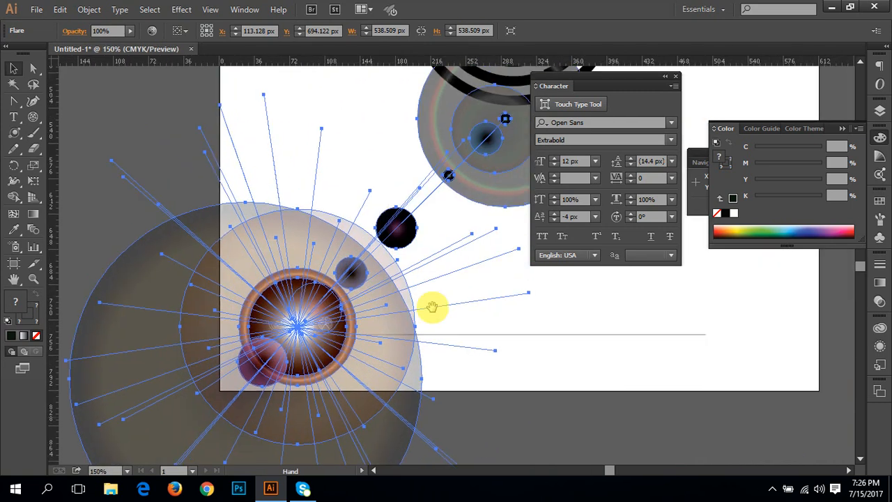
pyautogui.moveTo(500, 187); pyautogui.dragTo(353, 334)
pyautogui.moveTo(407, 266); pyautogui.dragTo(440, 284)
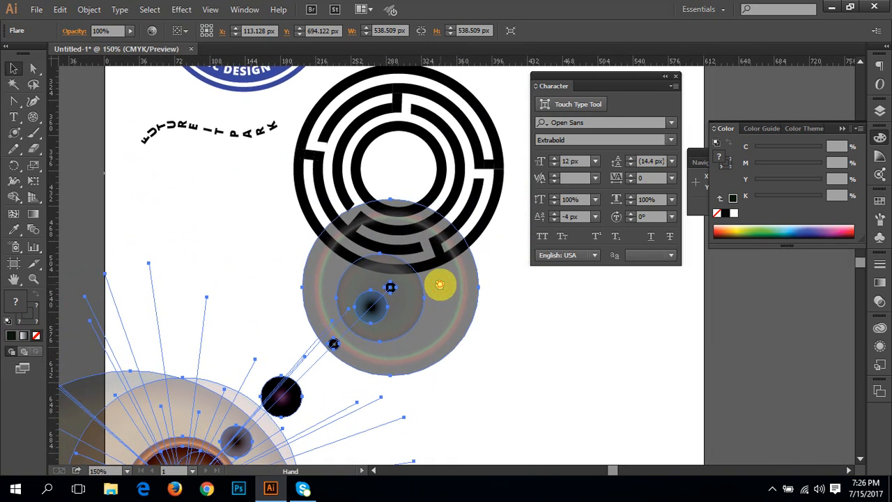
pyautogui.moveTo(379, 299); pyautogui.dragTo(313, 233)
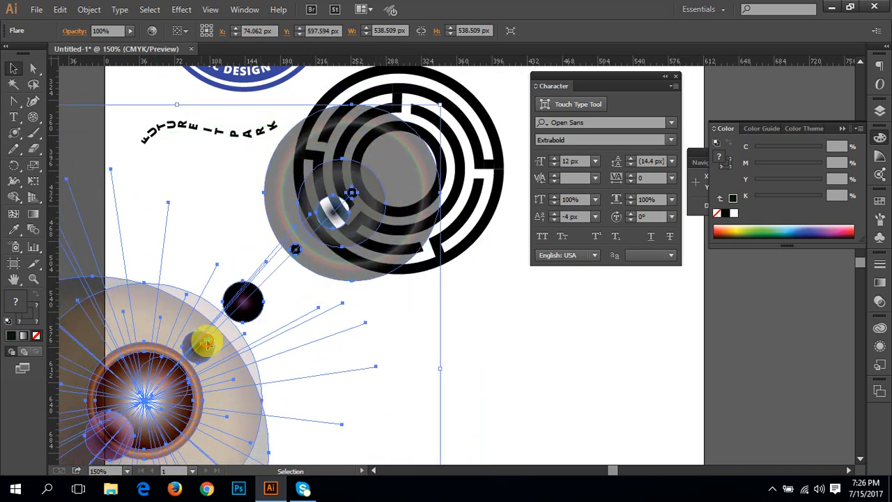
pyautogui.moveTo(207, 343); pyautogui.dragTo(208, 351)
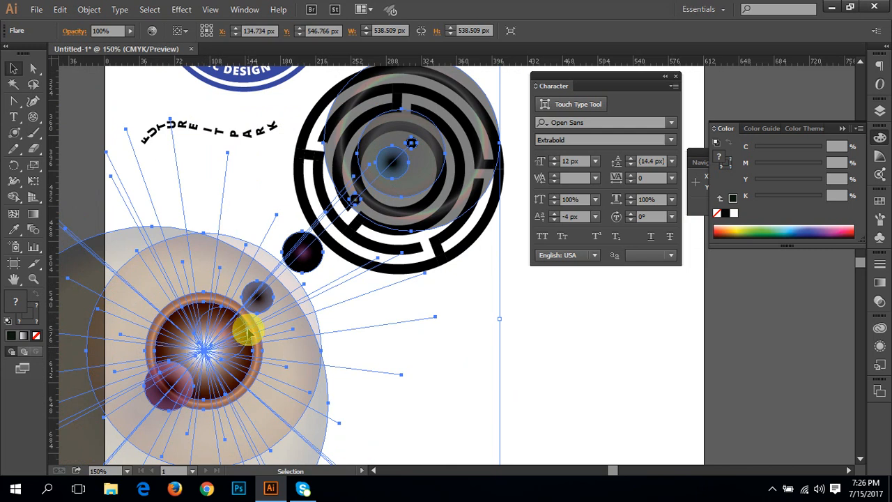
pyautogui.click(33, 67)
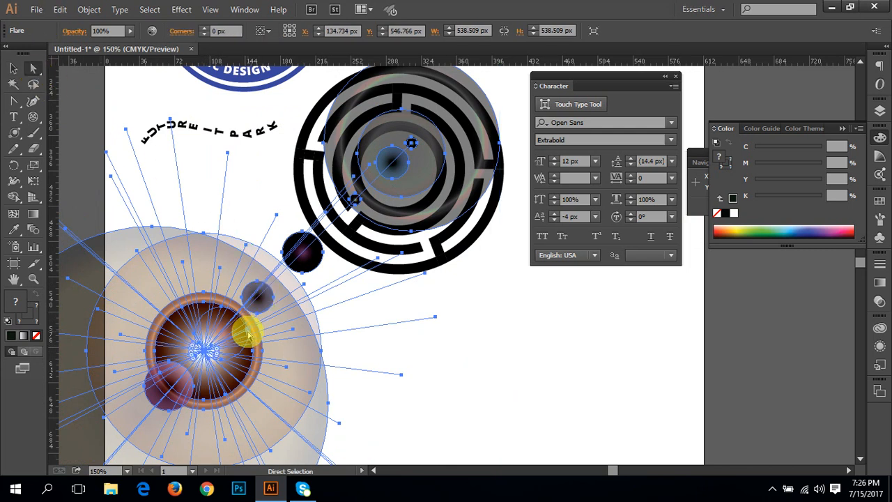
pyautogui.moveTo(247, 336); pyautogui.dragTo(258, 330)
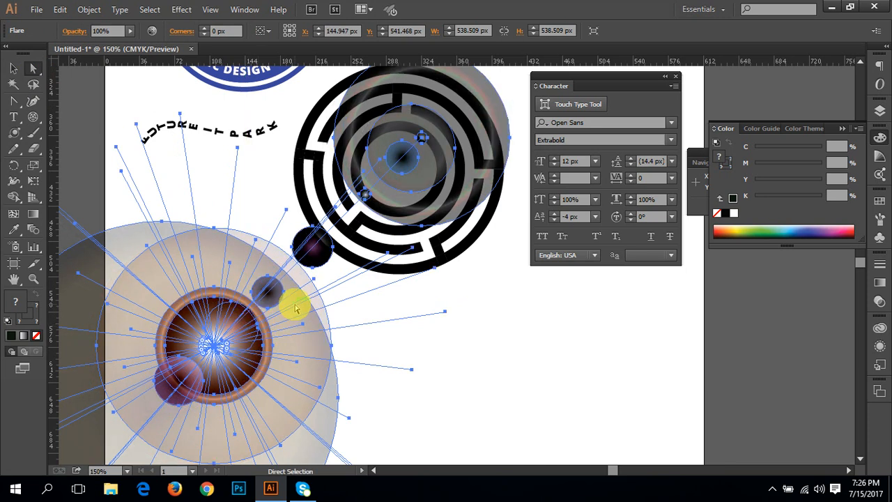
# - Undo the flare's moves and its creation
pyautogui.hotkey('ctrl', 'z')
pyautogui.hotkey('ctrl', 'z')
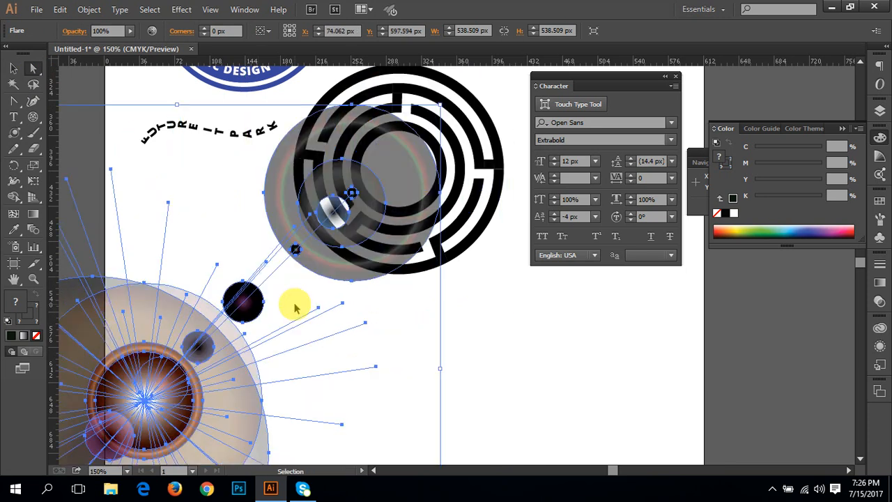
pyautogui.hotkey('ctrl', 'z')
pyautogui.hotkey('ctrl', 'z')
pyautogui.hotkey('ctrl', 'z')
pyautogui.hotkey('ctrl', 'z')
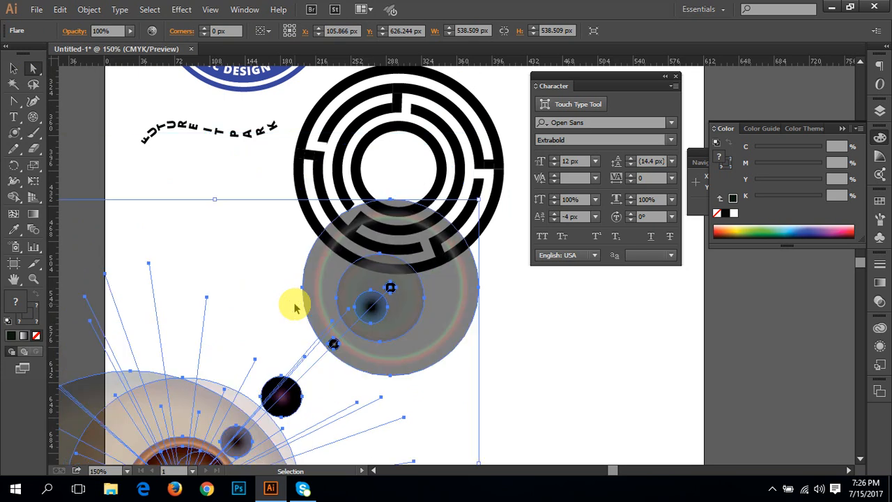
pyautogui.hotkey('ctrl', 'z')
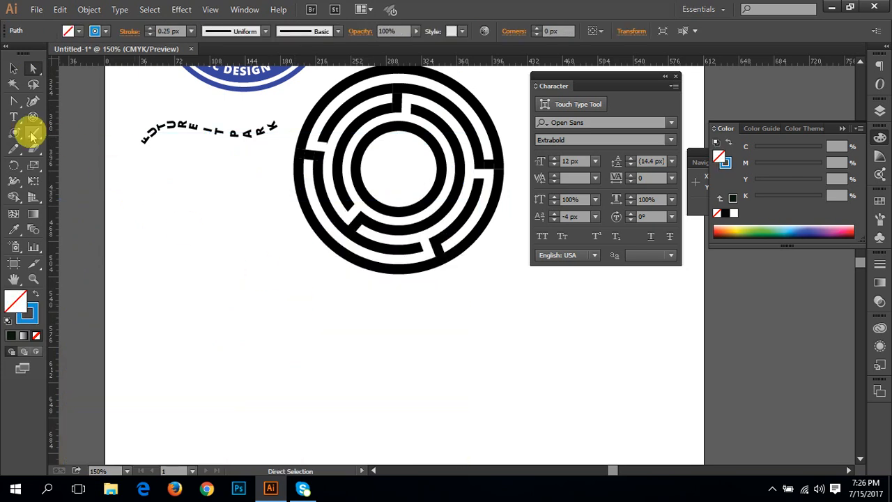
# - Draw a rectangle about 120 × 65 px with a blue stroke and no fill in the empty area above the small sample shapes
pyautogui.moveTo(24, 139); pyautogui.dragTo(63, 134)
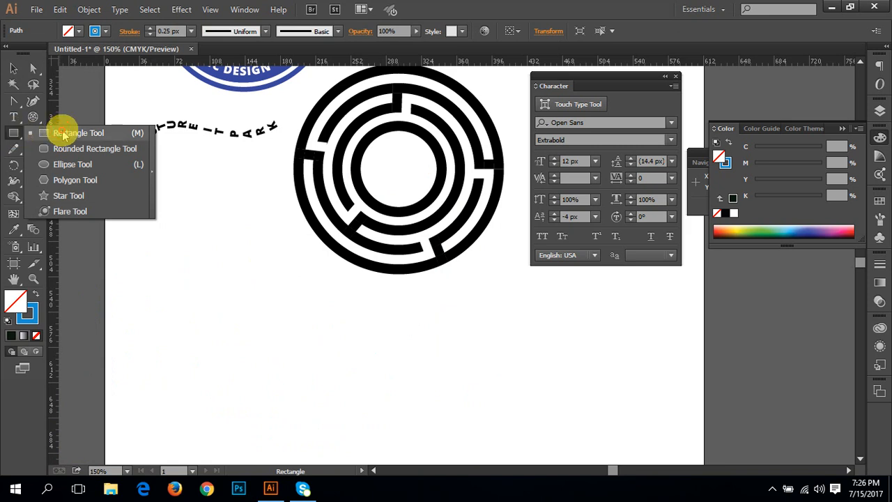
pyautogui.moveTo(63, 134); pyautogui.dragTo(63, 131)
pyautogui.press('space')
pyautogui.moveTo(225, 241); pyautogui.dragTo(84, 157)
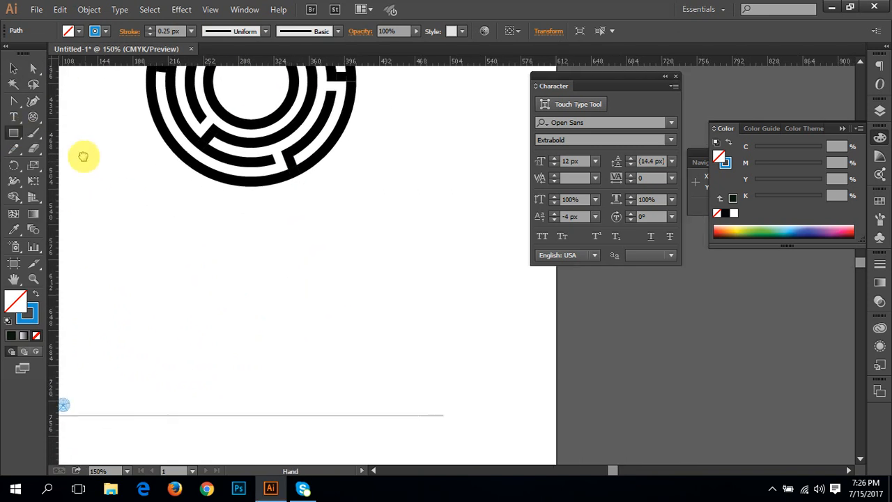
pyautogui.moveTo(186, 238); pyautogui.dragTo(280, 241)
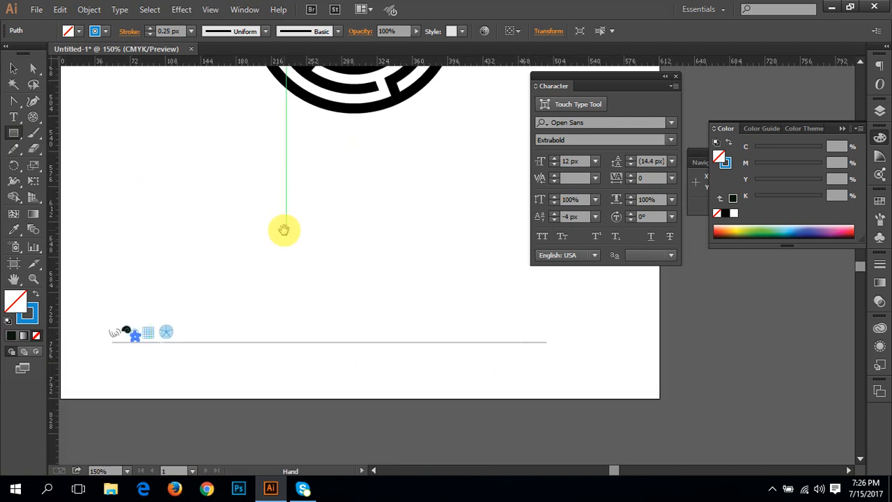
pyautogui.keyDown('ctrl'); pyautogui.click(195, 335); pyautogui.keyUp('ctrl')
pyautogui.moveTo(366, 265); pyautogui.dragTo(239, 303)
pyautogui.keyDown('ctrl'); pyautogui.click(269, 324); pyautogui.keyUp('ctrl')
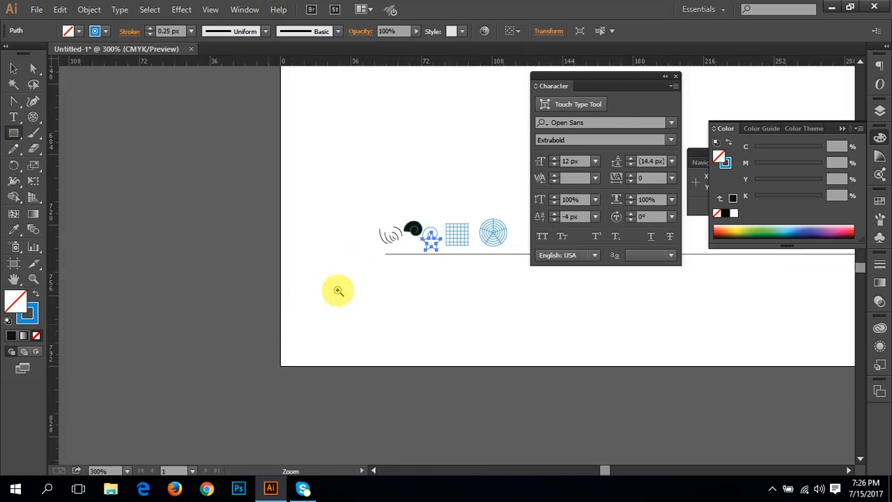
pyautogui.moveTo(338, 290); pyautogui.dragTo(176, 308)
pyautogui.moveTo(295, 260); pyautogui.dragTo(209, 363)
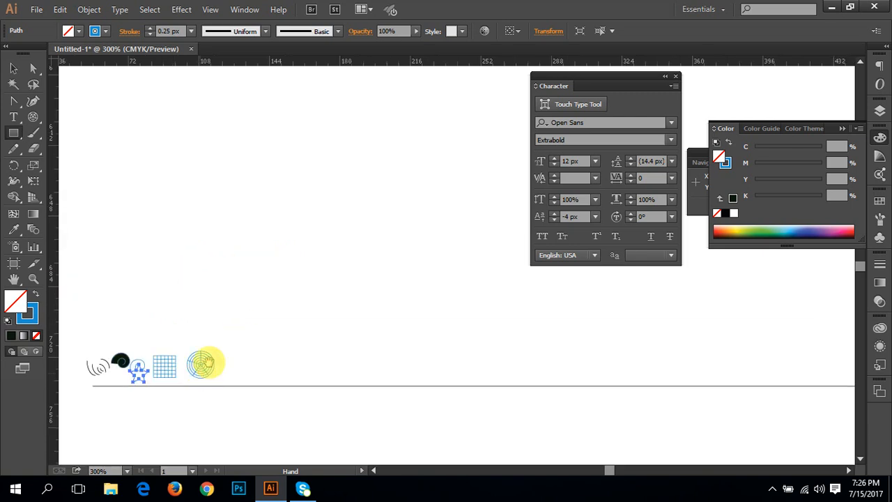
pyautogui.moveTo(268, 309); pyautogui.dragTo(246, 384)
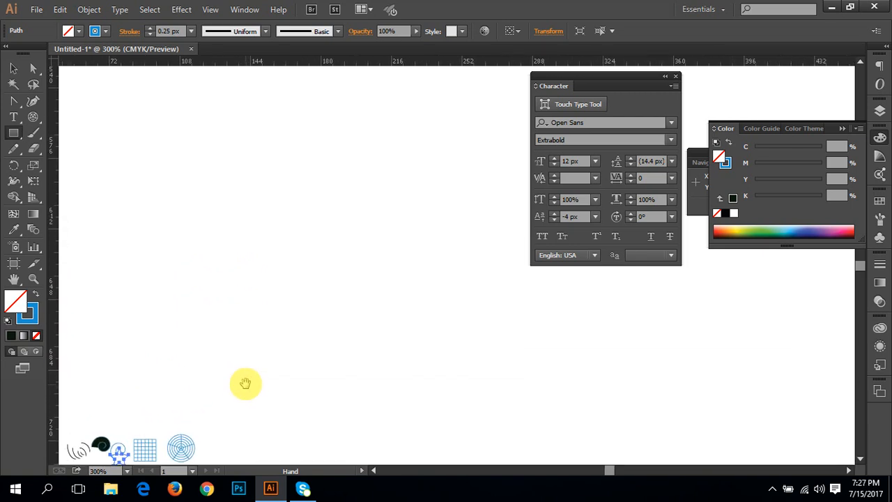
pyautogui.moveTo(259, 341); pyautogui.dragTo(271, 347)
pyautogui.moveTo(154, 203)
pyautogui.mouseDown()
pyautogui.moveTo(386, 313)
pyautogui.moveTo(386, 331)
pyautogui.mouseUp()
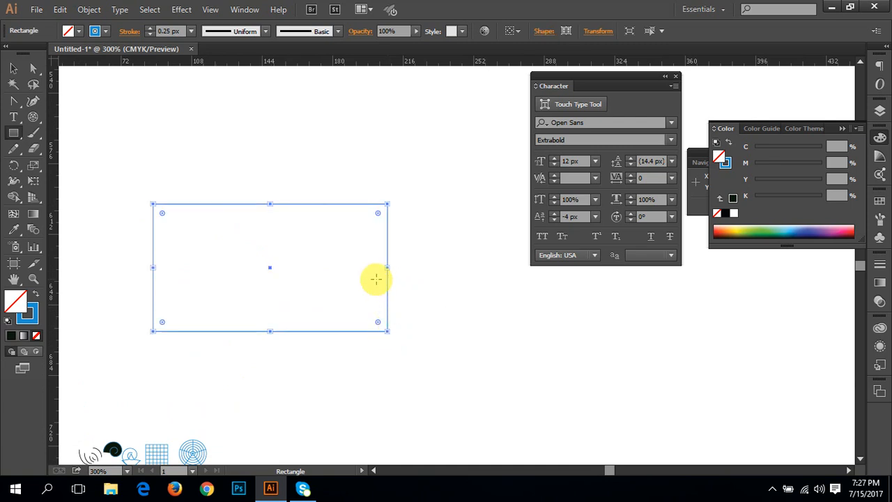
# - Swap the rectangle's fill and stroke to give it a blue fill and no stroke, and close the Character panel
pyautogui.click(34, 295)
pyautogui.moveTo(316, 262)
pyautogui.mouseDown()
pyautogui.moveTo(283, 274)
pyautogui.moveTo(212, 271)
pyautogui.mouseUp()
pyautogui.keyDown('ctrl'); pyautogui.click(278, 284); pyautogui.keyUp('ctrl')
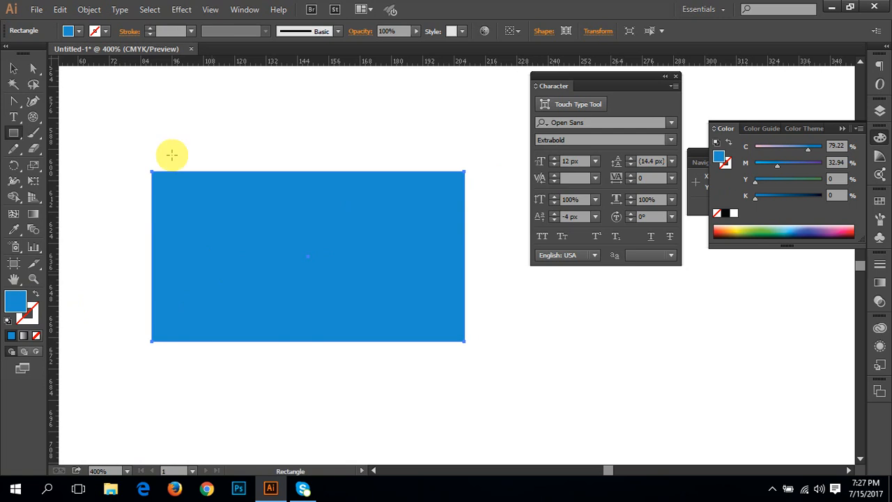
pyautogui.press('a')
pyautogui.click(675, 79)
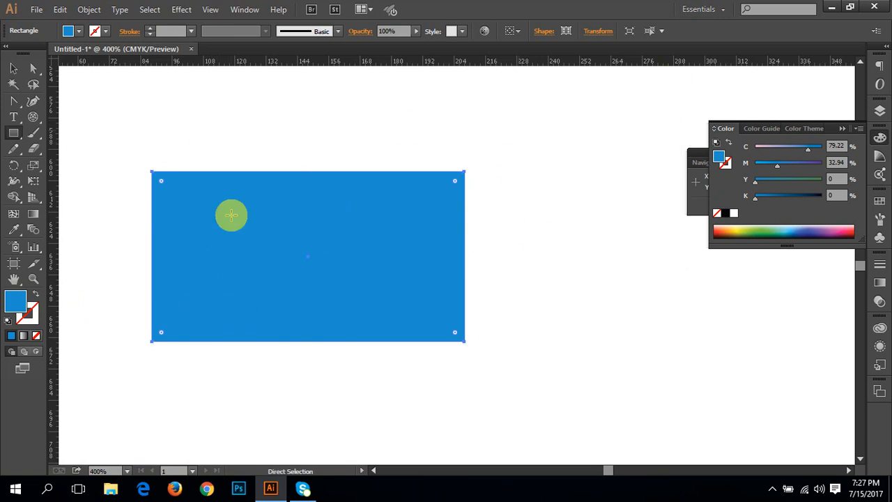
# - Try moving the rectangle's upper-right anchor point inward to about X 193 px, Y 611 px with Direct Selection, and undo it
pyautogui.press('m')
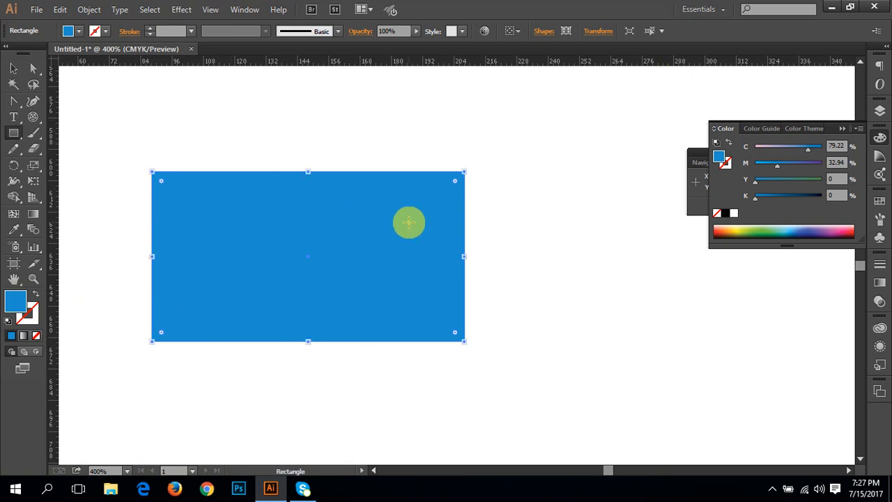
pyautogui.press('a')
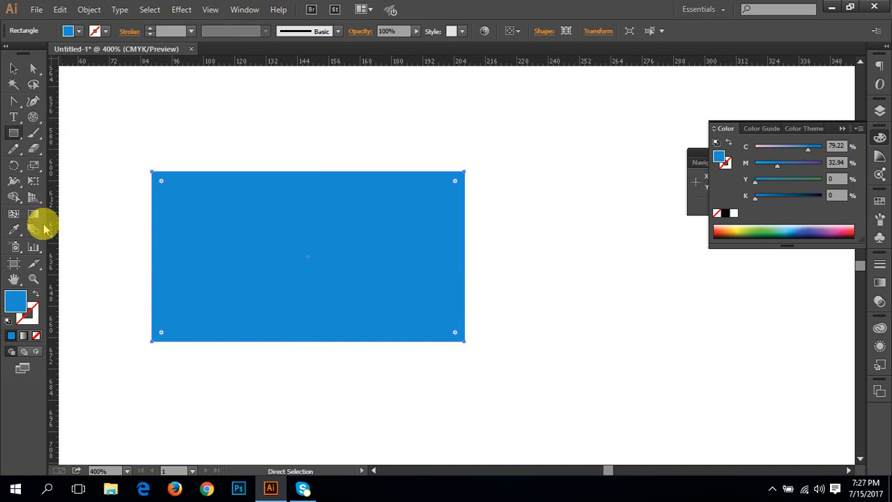
pyautogui.click(33, 69)
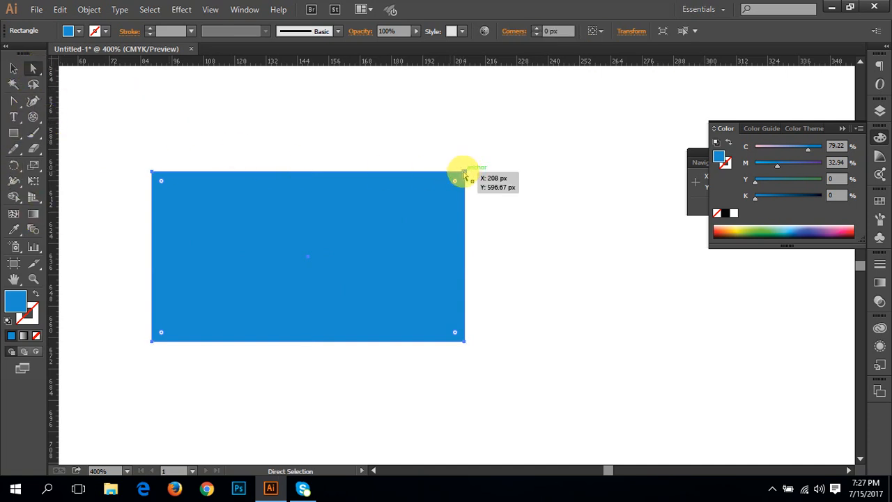
pyautogui.moveTo(464, 175); pyautogui.dragTo(425, 209)
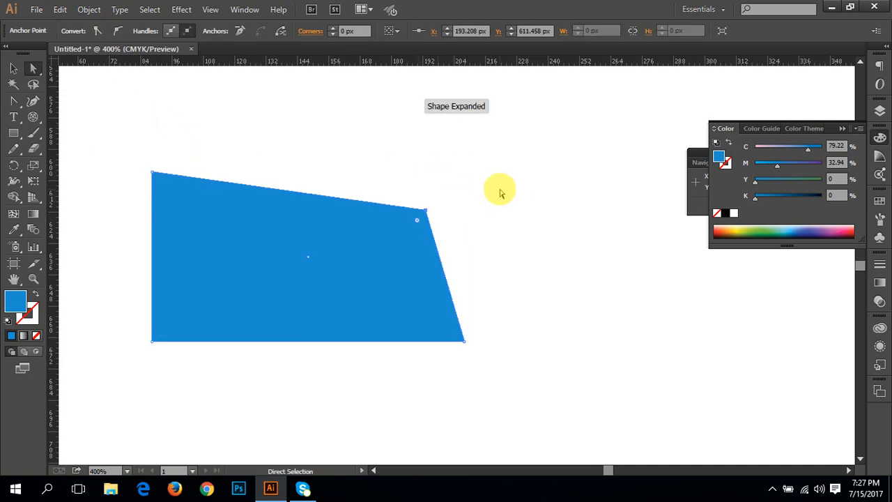
pyautogui.hotkey('ctrl', 'z')
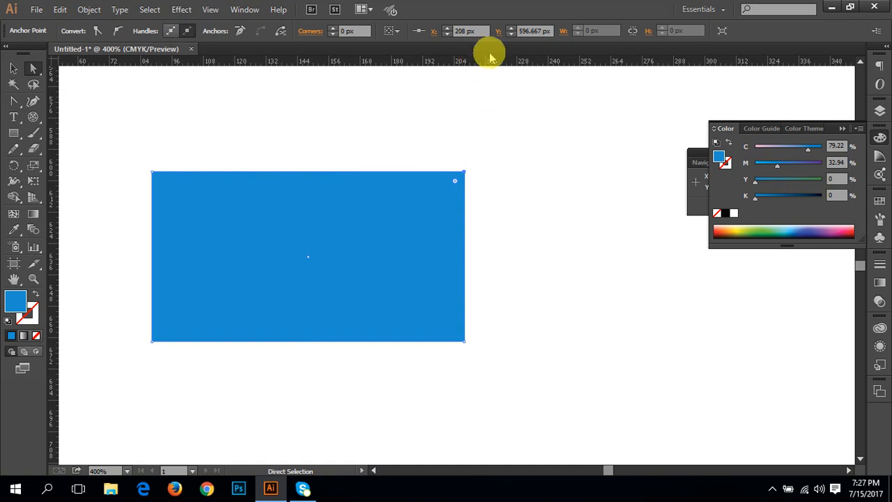
# - Unlink the rectangle's corner radii and round its upper-left and lower-right corners to 7 px each, then deselect it
pyautogui.click(12, 69)
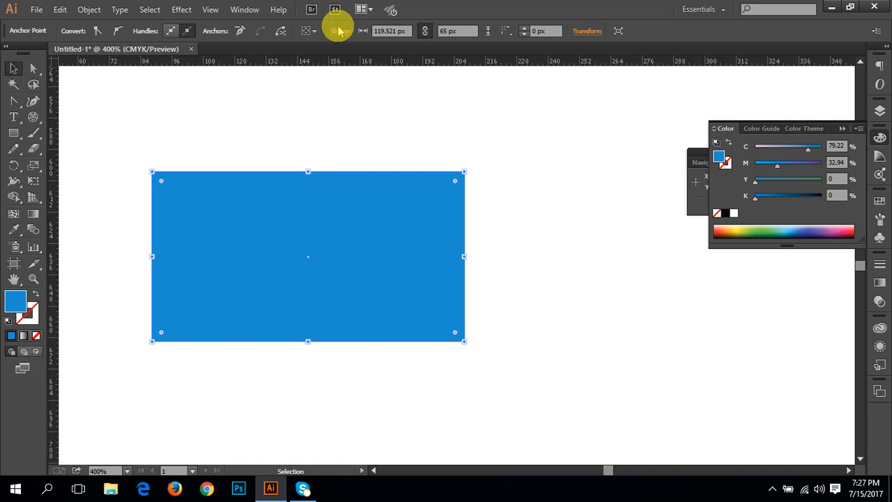
pyautogui.click(772, 488)
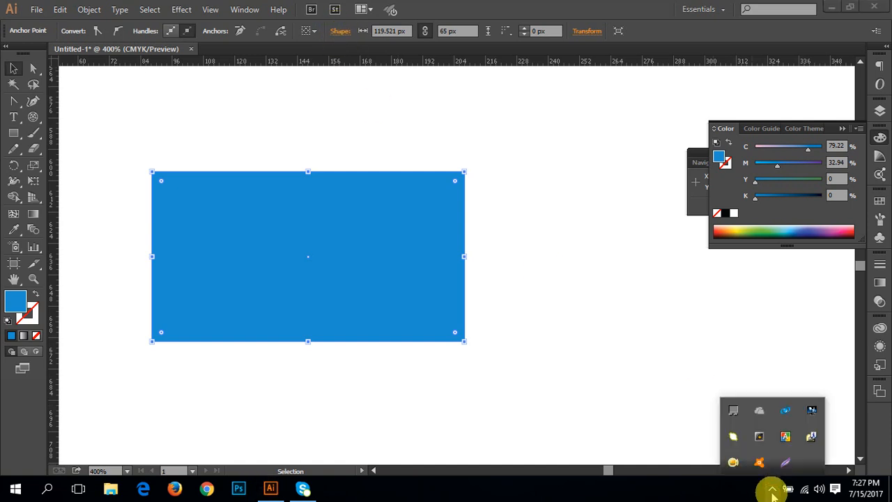
pyautogui.click(772, 489)
pyautogui.click(340, 30)
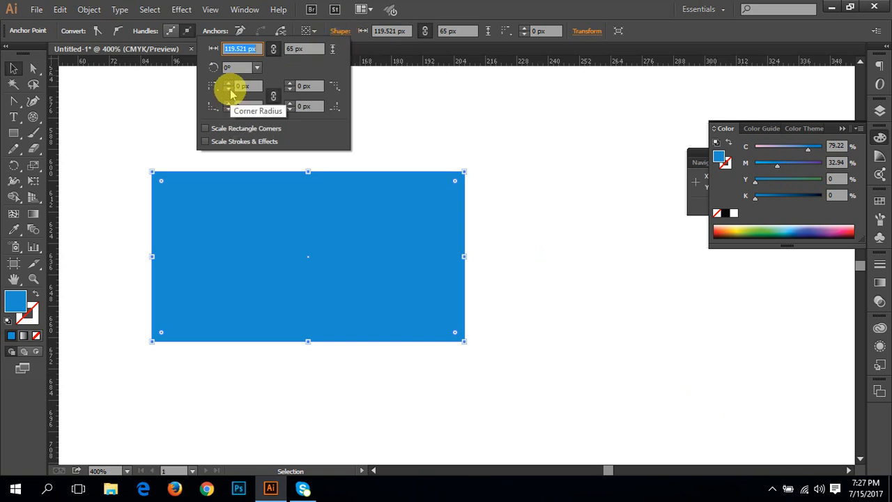
pyautogui.click(273, 98)
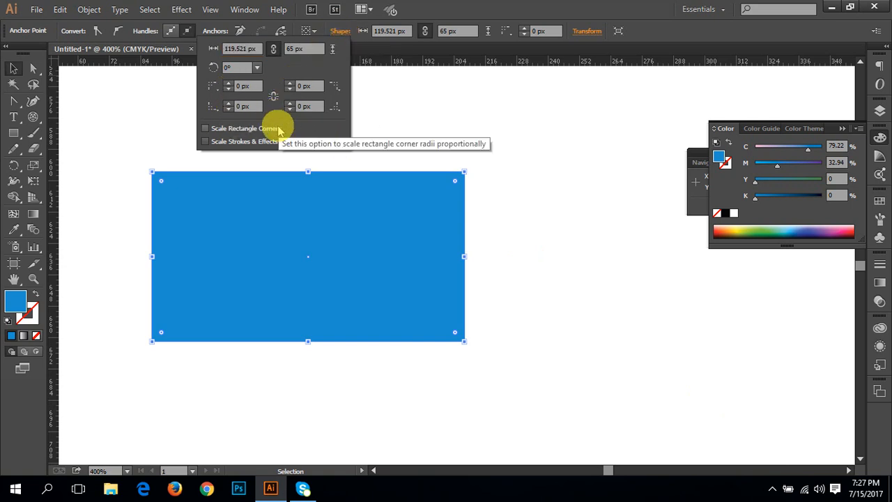
pyautogui.click(230, 85)
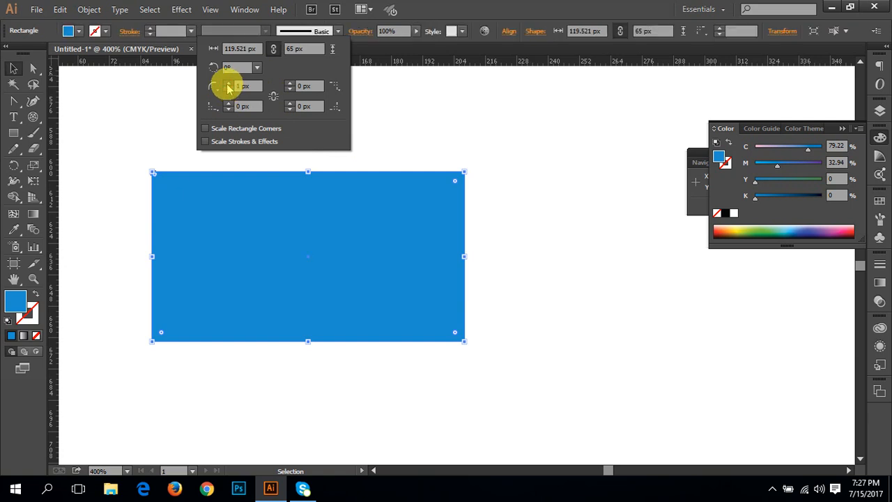
pyautogui.click(230, 85)
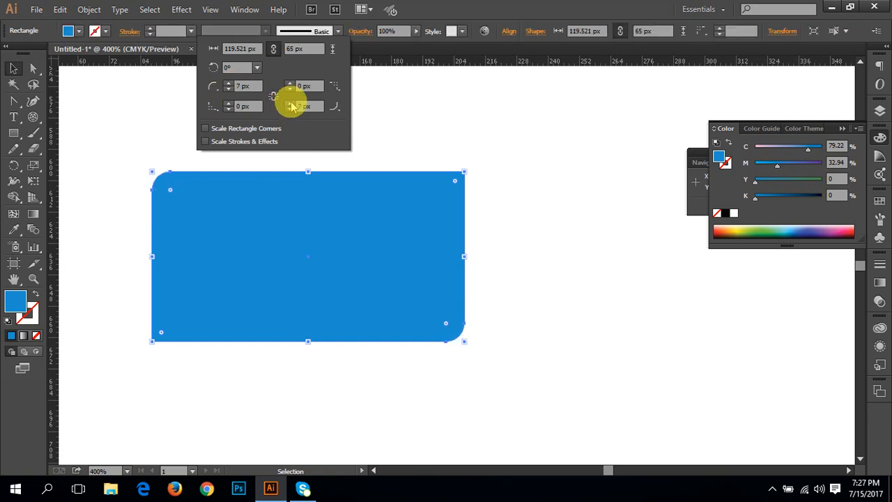
pyautogui.click(598, 200)
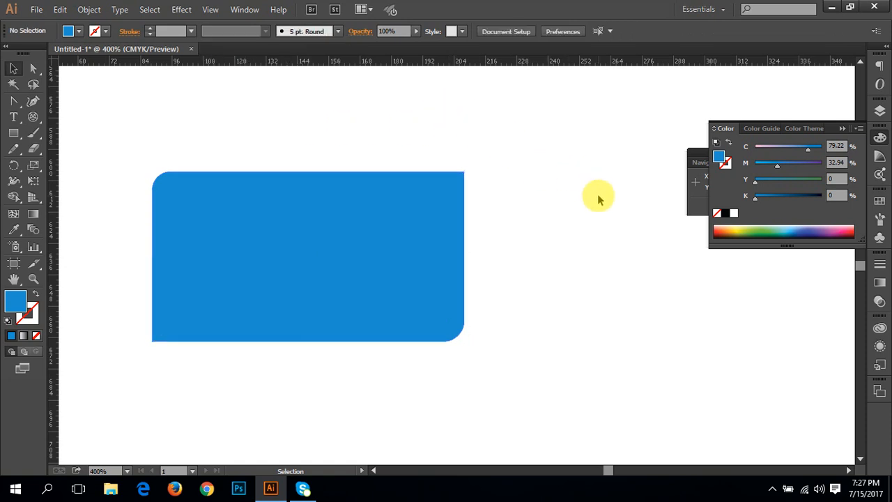
# - Draw a blue rounded rectangle about 102 × 34 px beside the existing rectangle
pyautogui.press('space')
pyautogui.moveTo(462, 237); pyautogui.dragTo(439, 257)
pyautogui.click(354, 253)
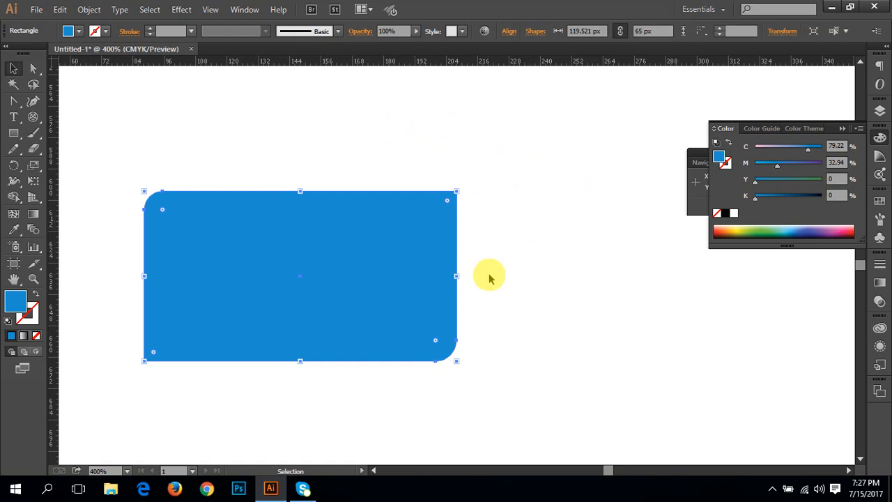
pyautogui.click(494, 245)
pyautogui.click(245, 233)
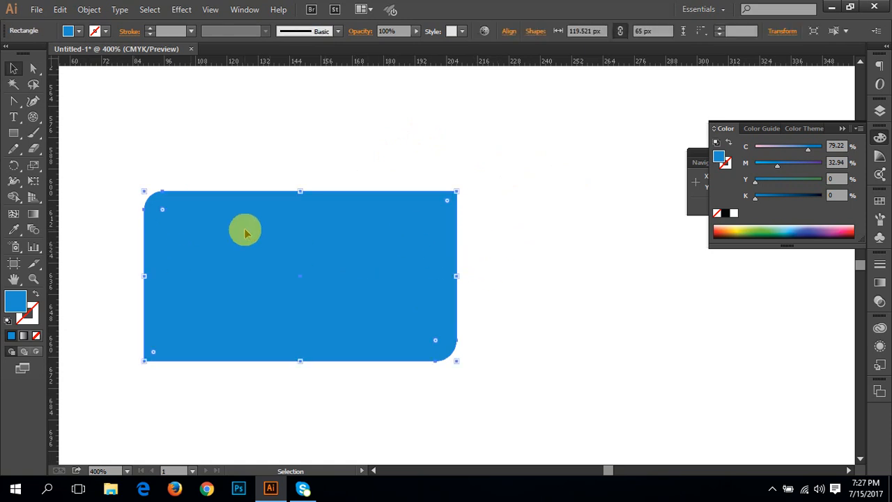
pyautogui.click(14, 133)
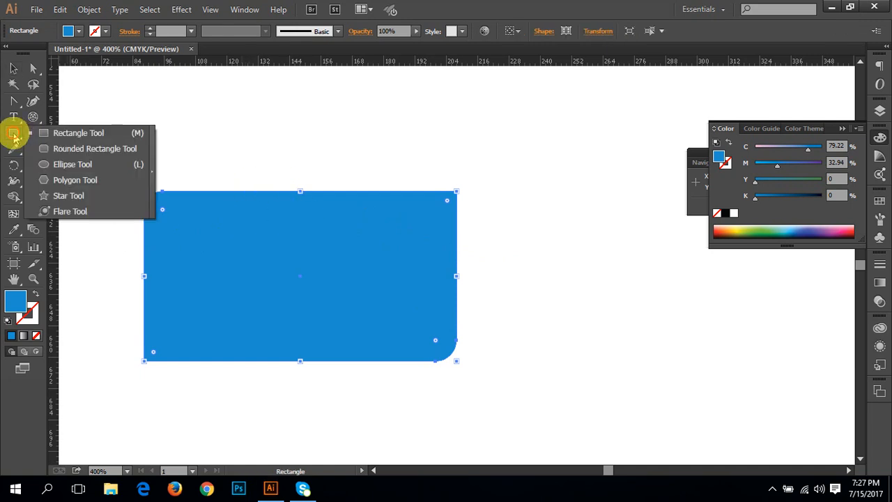
pyautogui.click(61, 151)
pyautogui.moveTo(526, 236); pyautogui.dragTo(613, 269)
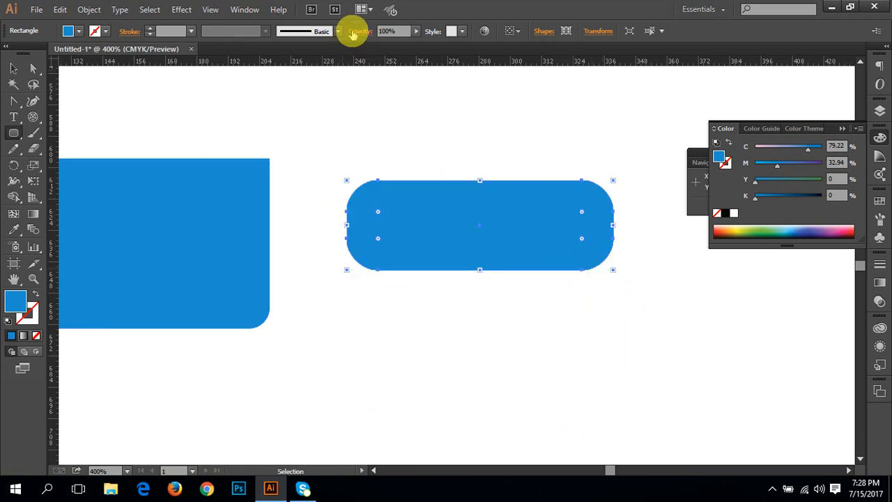
# - Link the rounded rectangle's four corner radii and raise them together to at least 14 px
pyautogui.click(535, 33)
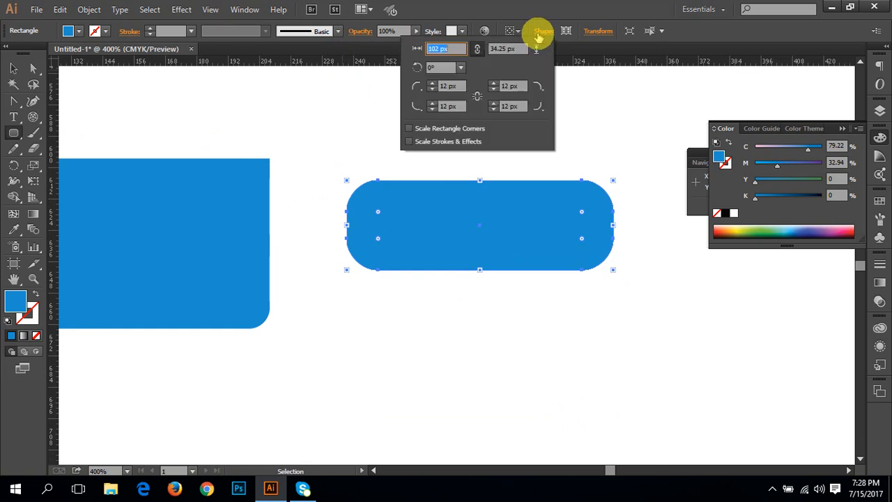
pyautogui.click(431, 103)
pyautogui.click(432, 104)
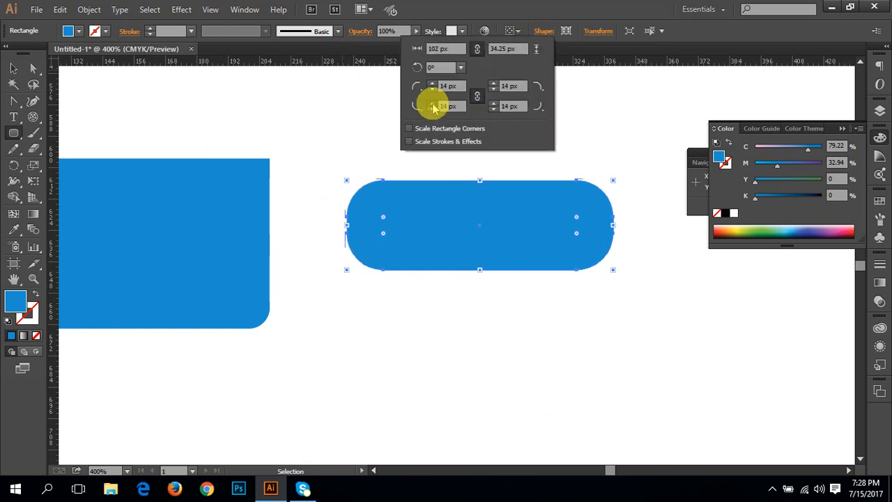
pyautogui.click(432, 103)
pyautogui.click(432, 103)
pyautogui.click(432, 103)
# - Undo the rounded rectangle and the corner rounding on the first rectangle
pyautogui.moveTo(241, 202); pyautogui.dragTo(464, 212)
pyautogui.press('v')
pyautogui.click(442, 223)
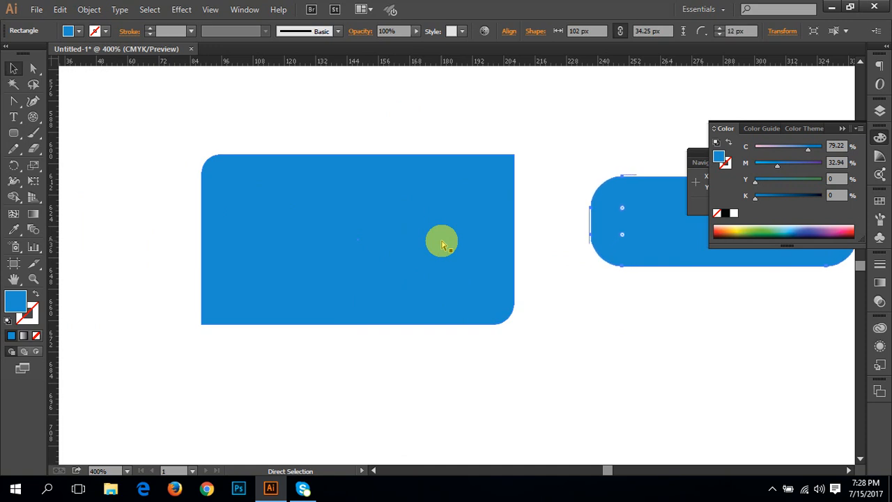
pyautogui.hotkey('ctrl', 'z')
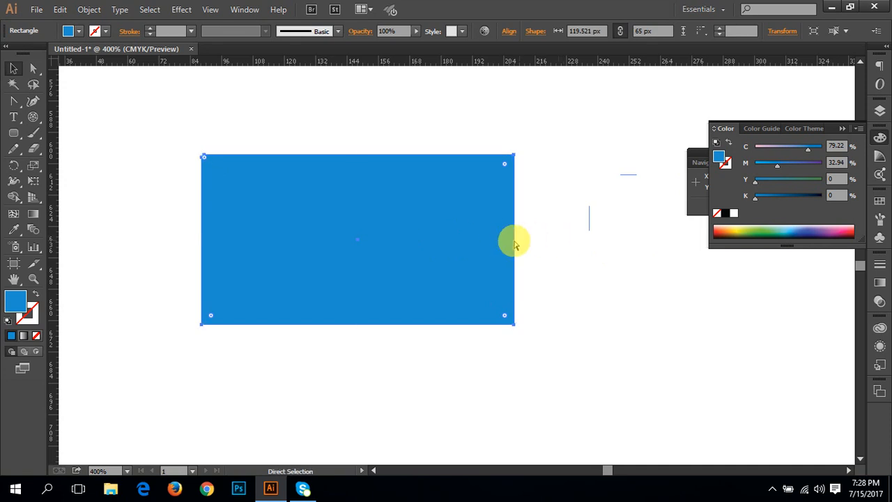
pyautogui.hotkey('ctrl', 'z')
# - Fill the square-cornered rectangle with black
pyautogui.click(726, 213)
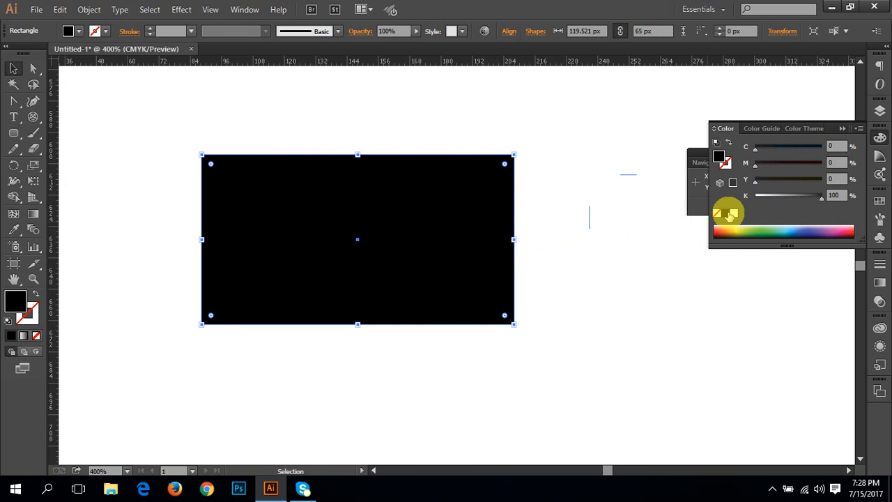
pyautogui.hotkey('ctrl', '+')
pyautogui.moveTo(406, 249); pyautogui.dragTo(351, 257)
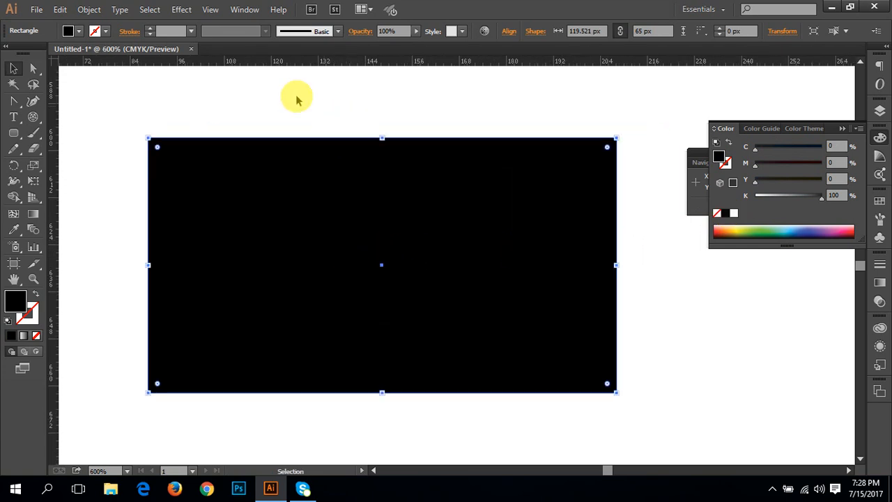
pyautogui.click(123, 90)
pyautogui.click(221, 232)
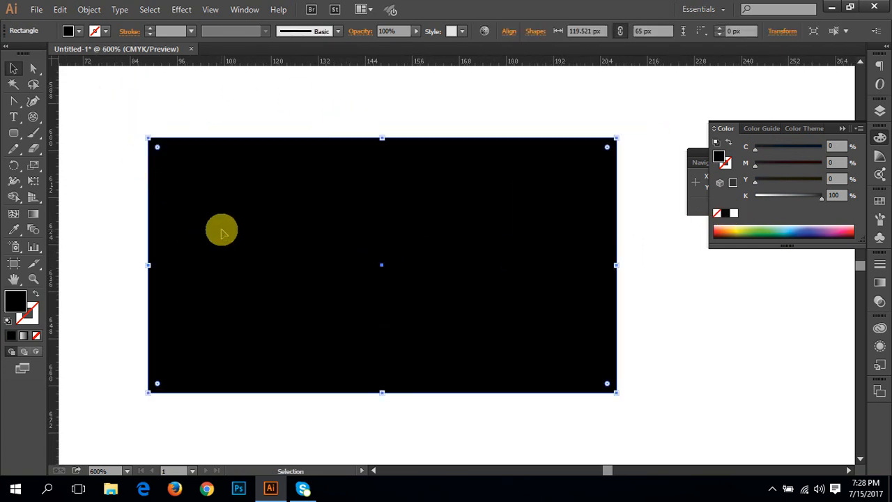
# - Try adjusting the black rectangle's upper-left corner radius through its live corner widget with Direct Selection
pyautogui.click(33, 68)
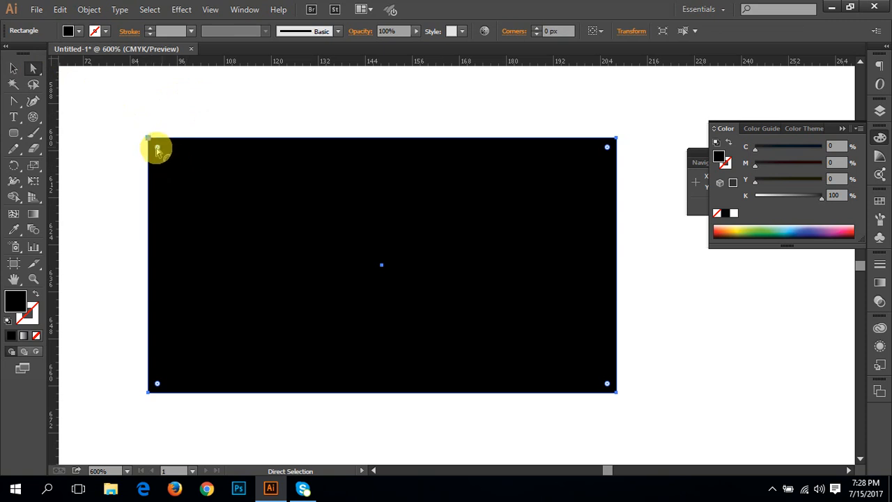
pyautogui.moveTo(157, 149)
pyautogui.mouseDown()
pyautogui.moveTo(173, 161)
pyautogui.moveTo(159, 155)
pyautogui.mouseUp()
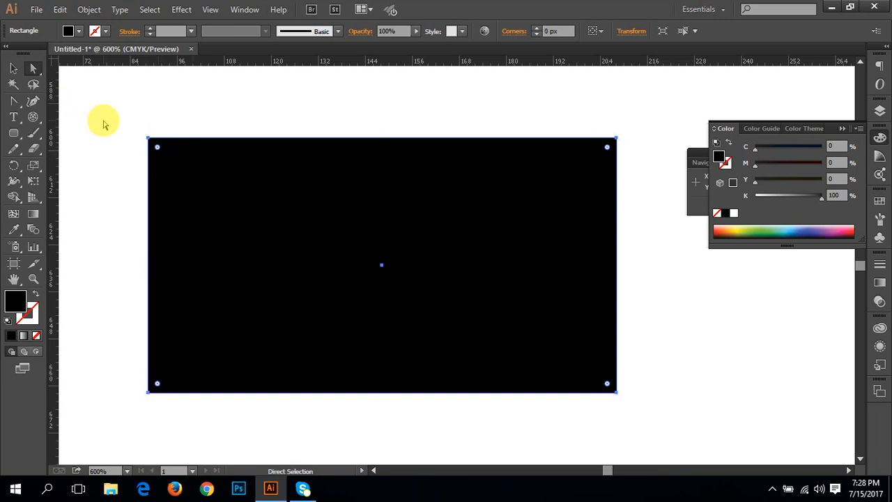
pyautogui.hotkey('ctrl', 'space')
pyautogui.keyDown('ctrl'); pyautogui.click(202, 176); pyautogui.keyUp('ctrl')
pyautogui.press('space')
pyautogui.moveTo(486, 308); pyautogui.dragTo(239, 196)
pyautogui.click(108, 106)
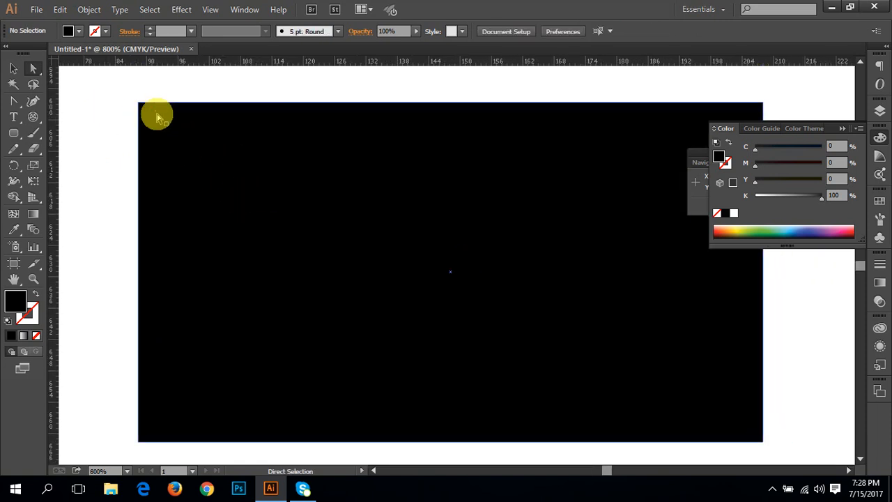
pyautogui.click(153, 119)
pyautogui.click(140, 103)
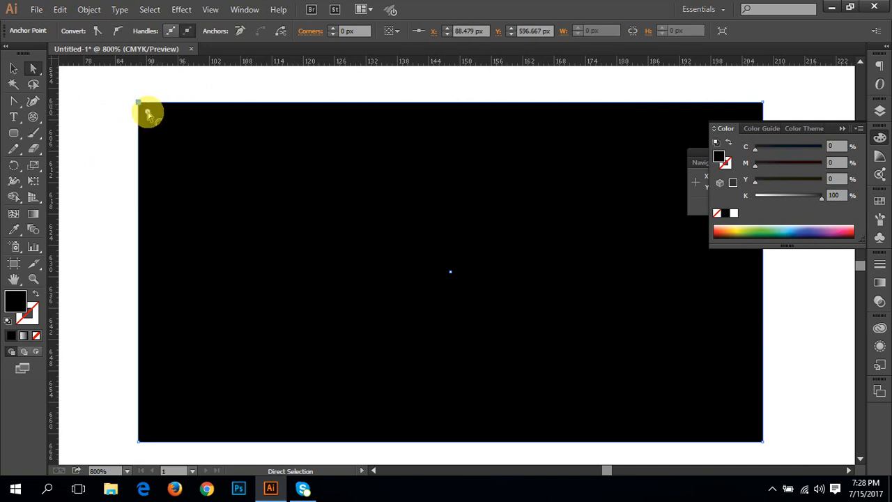
pyautogui.moveTo(148, 113); pyautogui.dragTo(110, 71)
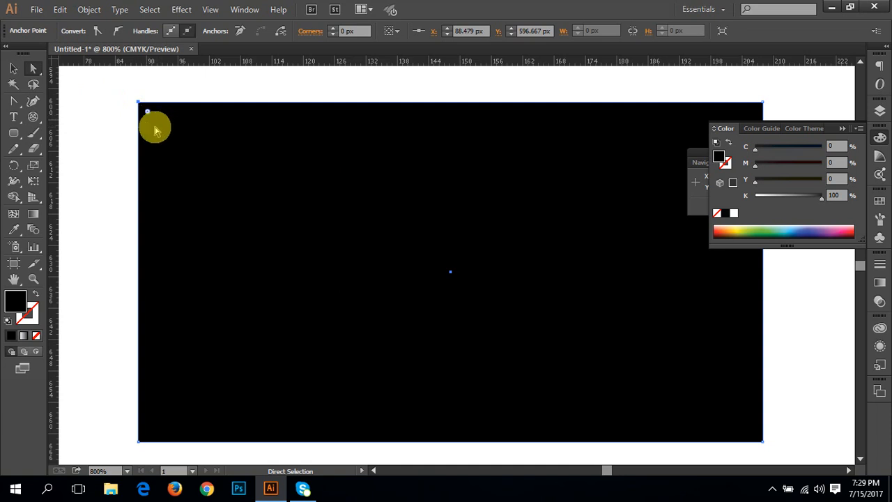
# - Close the floating Color and Info panels and round the black rectangle's upper-right corner to about 8.17 px
pyautogui.click(843, 129)
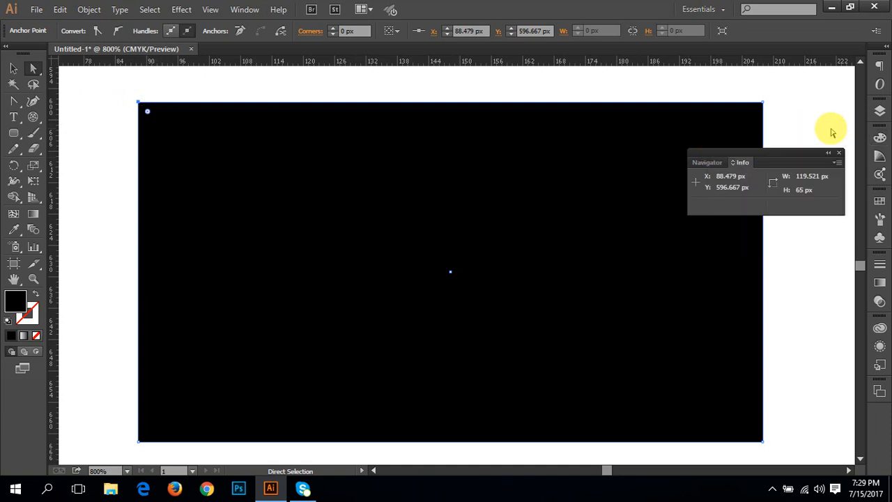
pyautogui.click(839, 153)
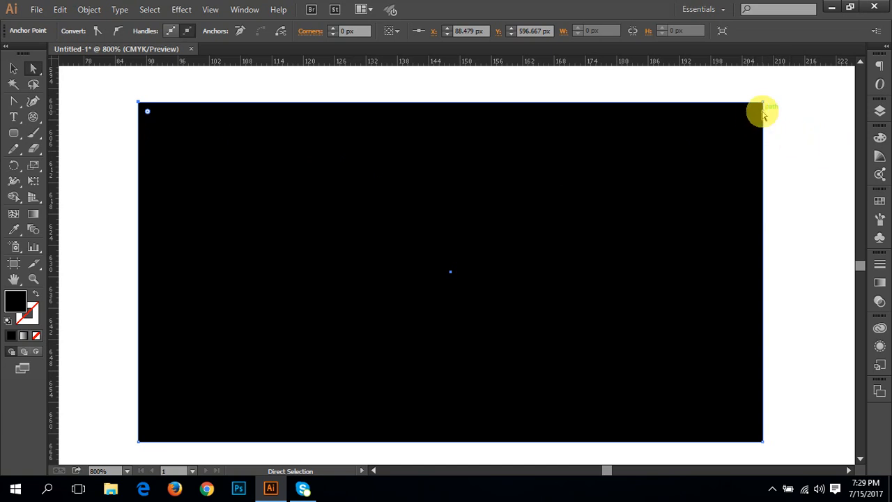
pyautogui.click(763, 103)
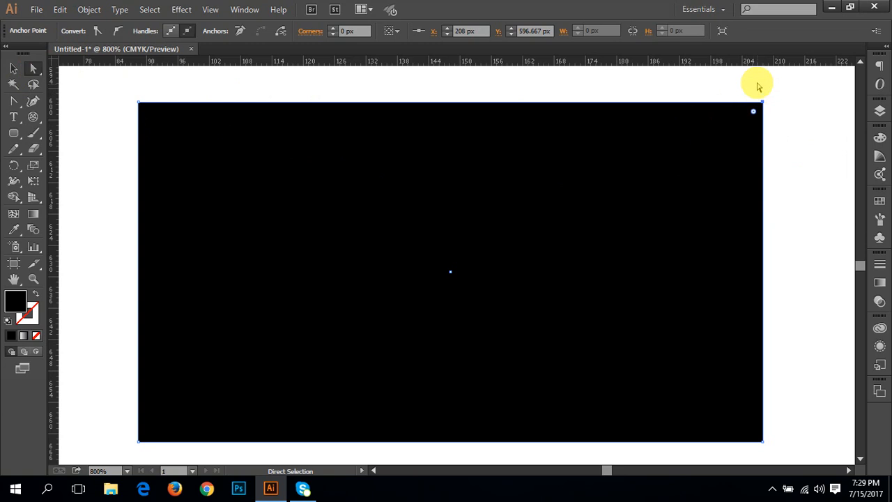
pyautogui.moveTo(753, 111); pyautogui.dragTo(720, 146)
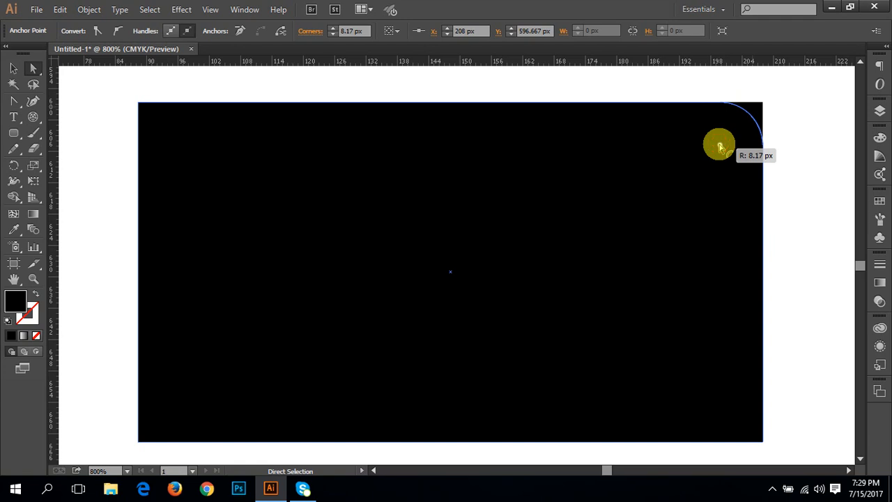
pyautogui.moveTo(720, 145); pyautogui.dragTo(720, 146)
# - Round the black rectangle's lower-left corner to about 8.16 px with its live corner widget and deselect the shape
pyautogui.click(138, 441)
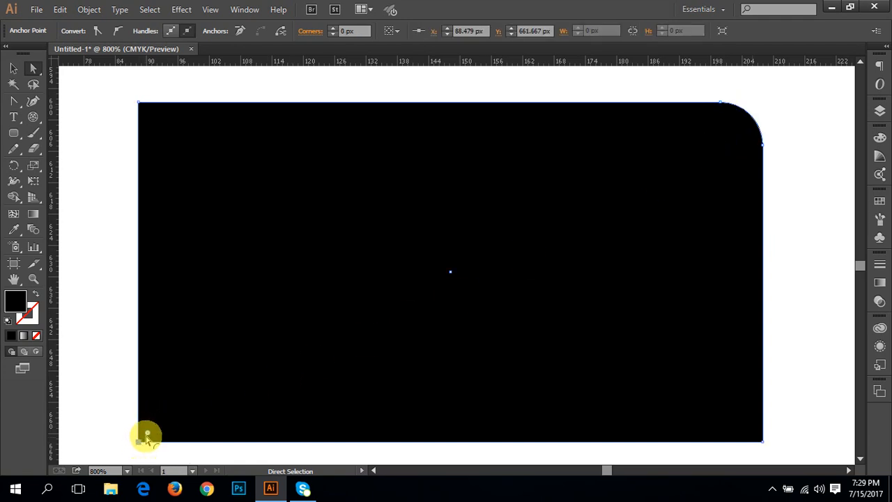
pyautogui.moveTo(146, 434); pyautogui.dragTo(161, 422)
pyautogui.moveTo(164, 420); pyautogui.dragTo(182, 402)
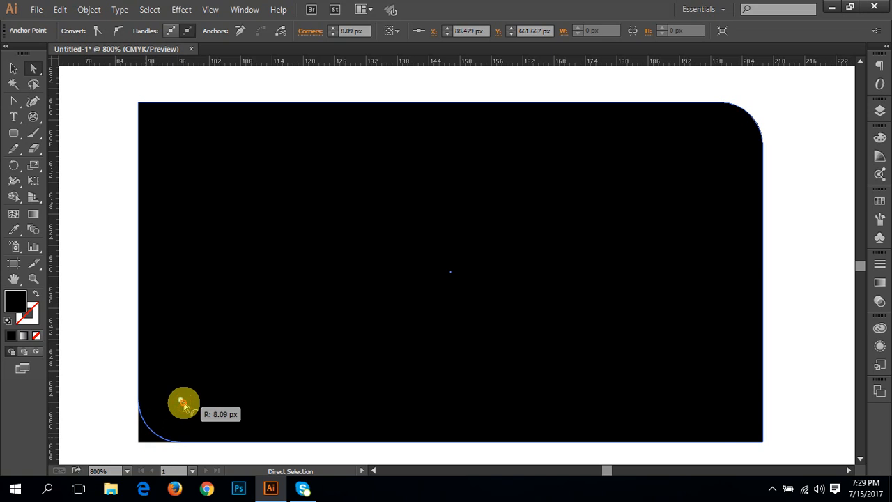
pyautogui.moveTo(184, 405); pyautogui.dragTo(183, 400)
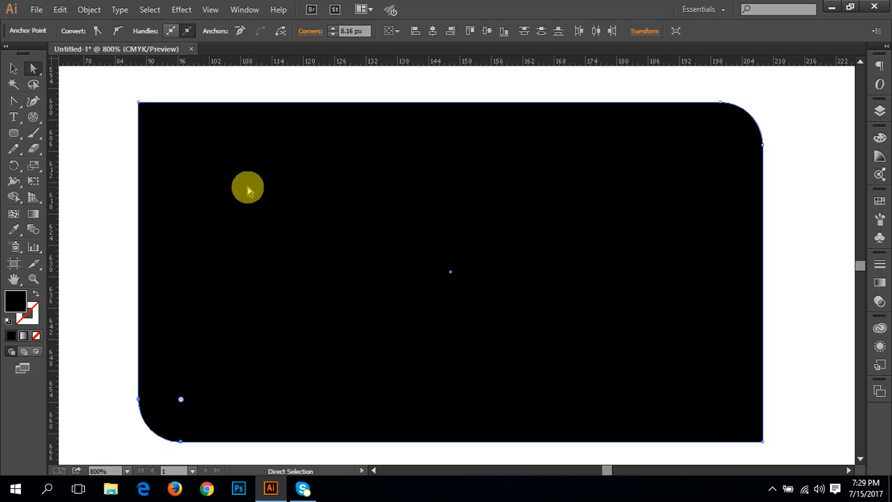
pyautogui.click(102, 223)
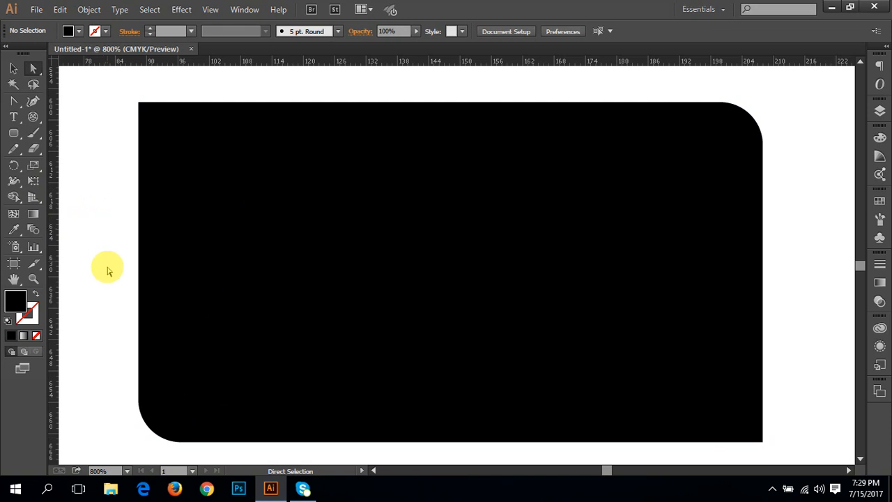
# - Select the two anchor points of the rounded lower-left corner and magnify that corner to 1200%
pyautogui.moveTo(108, 285); pyautogui.dragTo(204, 454)
pyautogui.hotkey('ctrl', '=')
pyautogui.moveTo(357, 322); pyautogui.dragTo(121, 397)
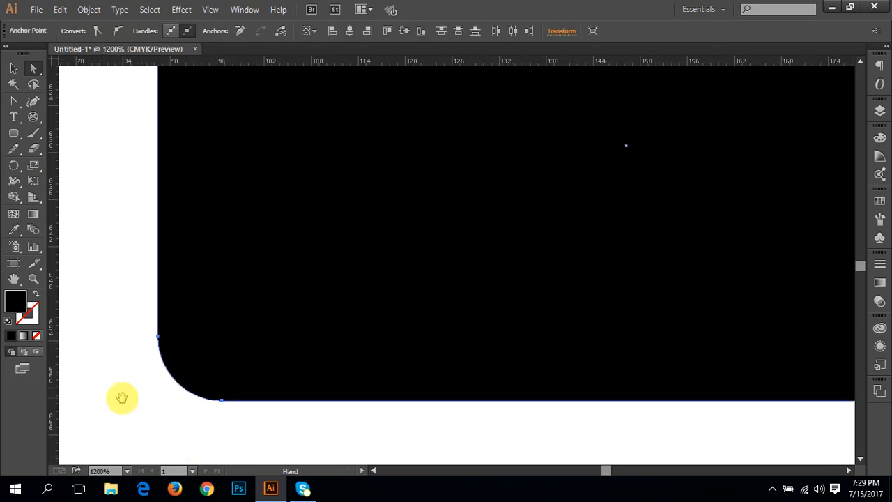
pyautogui.click(13, 101)
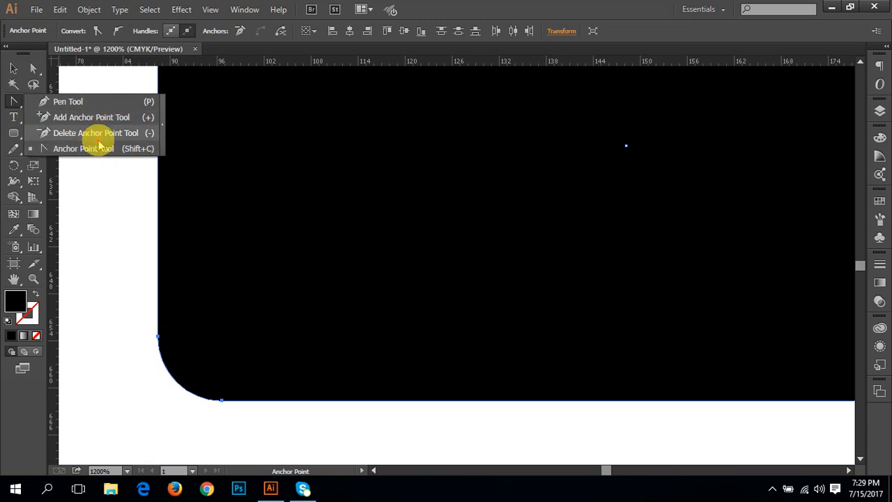
pyautogui.click(97, 105)
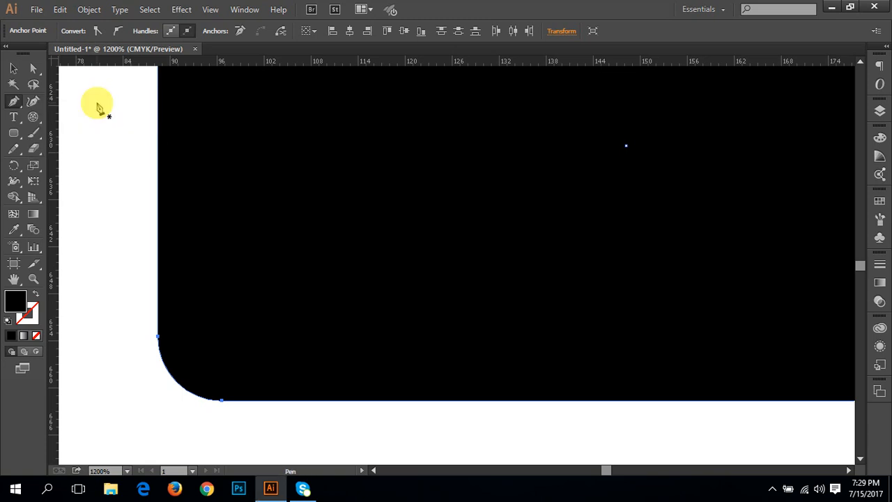
pyautogui.press('a')
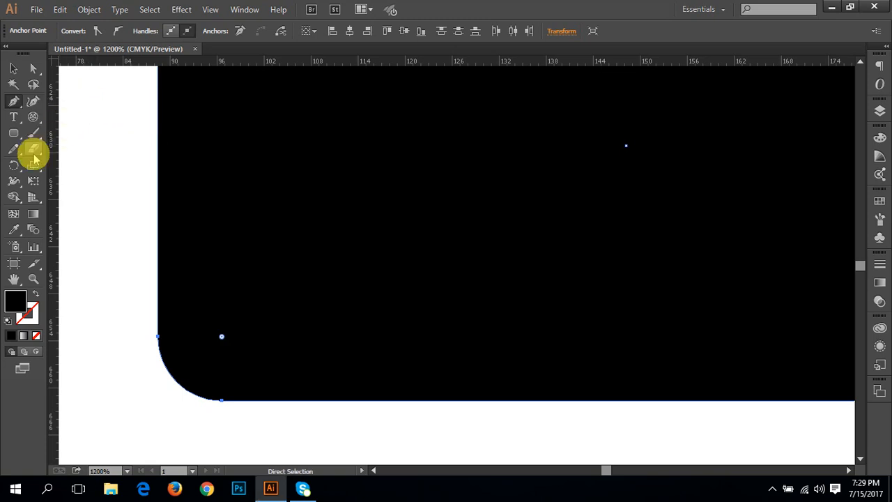
# - Reset the black rectangle's rounded corners to square with the live corner widgets and deselect it
pyautogui.click(13, 133)
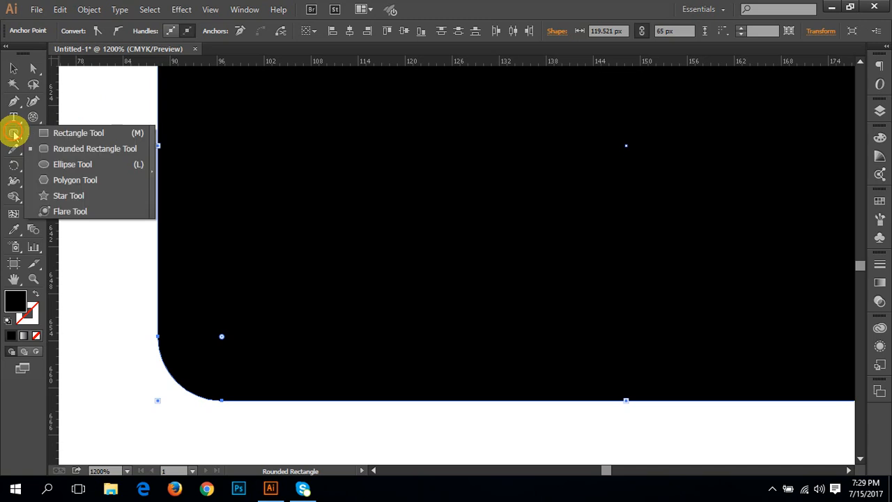
pyautogui.moveTo(201, 243); pyautogui.dragTo(192, 296)
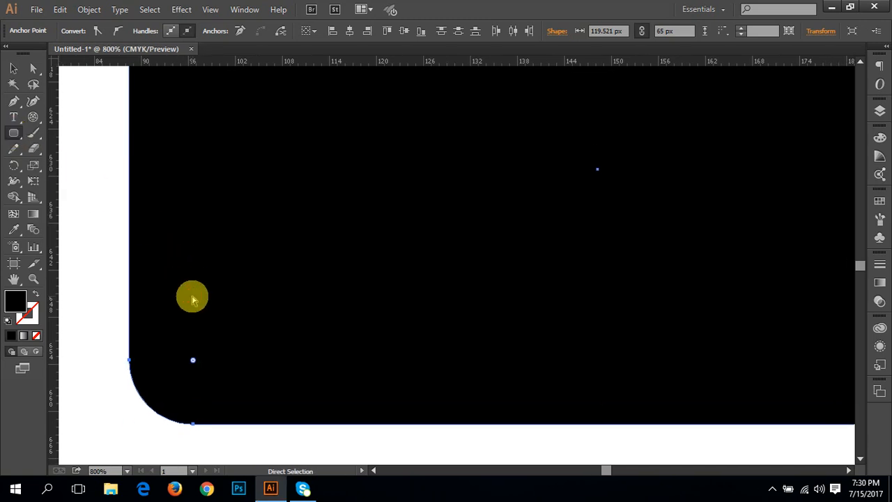
pyautogui.hotkey('ctrl', '-')
pyautogui.hotkey('ctrl', '-')
pyautogui.hotkey('ctrl', '-')
pyautogui.click(221, 295)
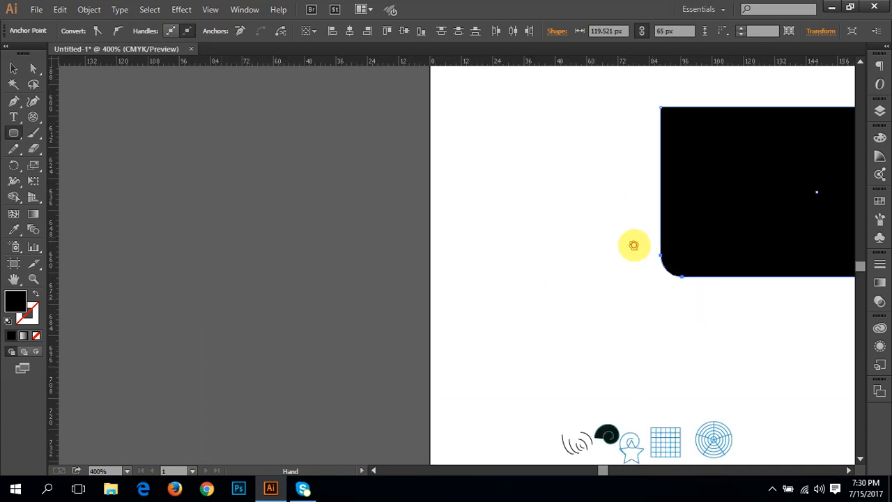
pyautogui.moveTo(633, 245); pyautogui.dragTo(269, 295)
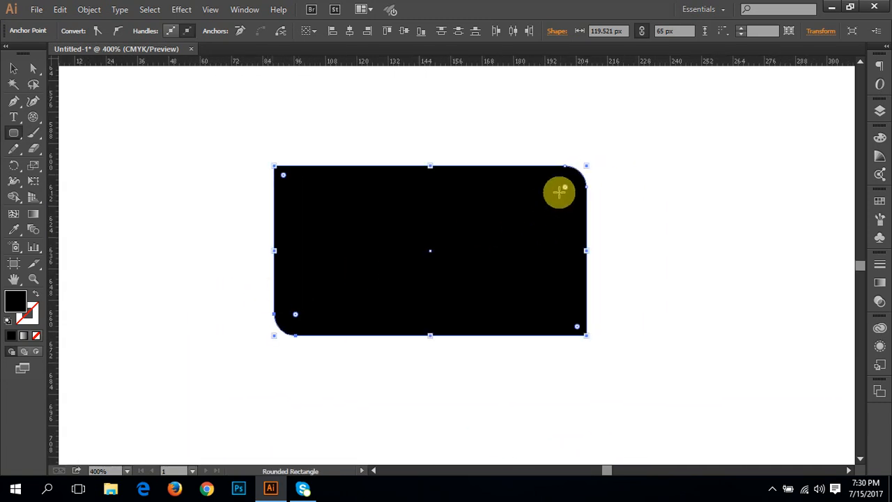
pyautogui.click(33, 68)
pyautogui.click(573, 187)
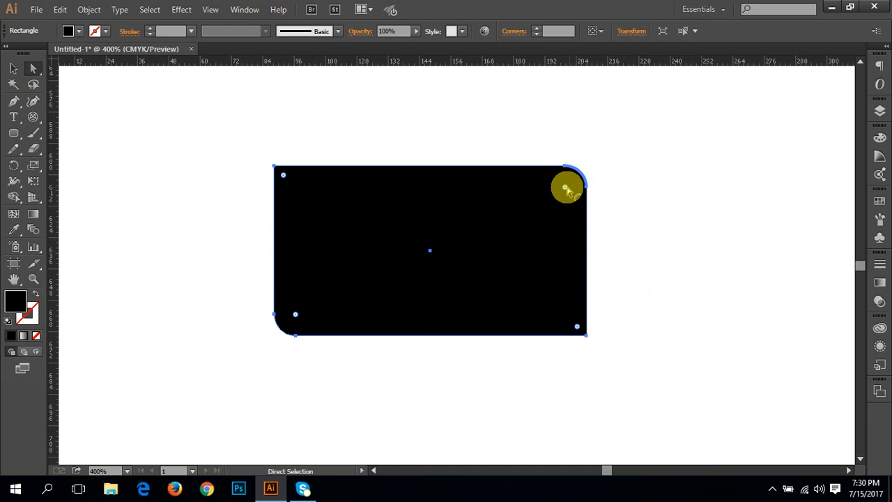
pyautogui.moveTo(565, 187); pyautogui.dragTo(652, 147)
pyautogui.click(654, 147)
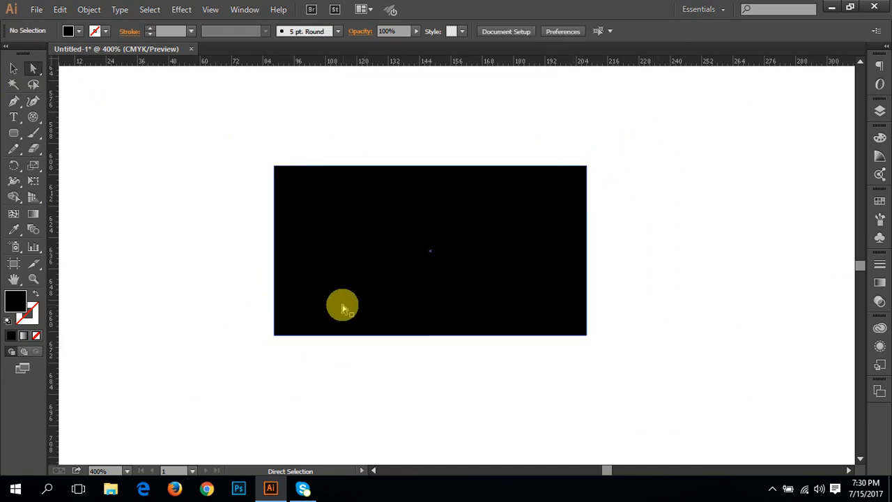
# - Round only the black rectangle's upper-right corner to about 19.92 px with its live corner widget and deselect it
pyautogui.click(500, 230)
pyautogui.click(585, 168)
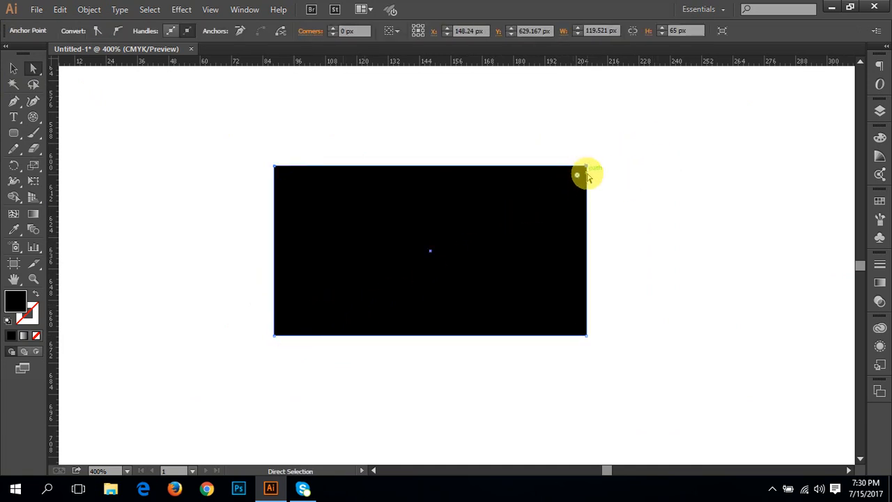
pyautogui.moveTo(576, 175); pyautogui.dragTo(534, 213)
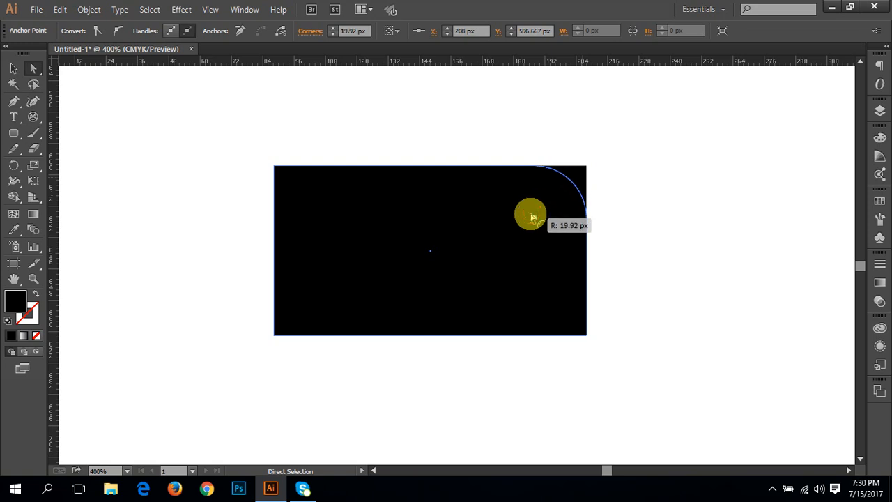
pyautogui.click(699, 230)
pyautogui.moveTo(609, 225); pyautogui.dragTo(565, 242)
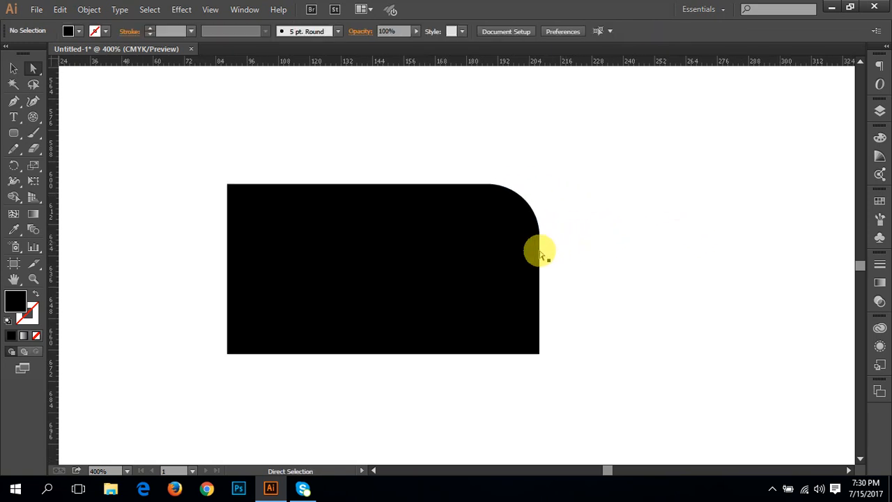
# - Draw a black hexagon about 70 px wide beside the rectangle's rounded upper-right corner with the Polygon tool
pyautogui.click(16, 130)
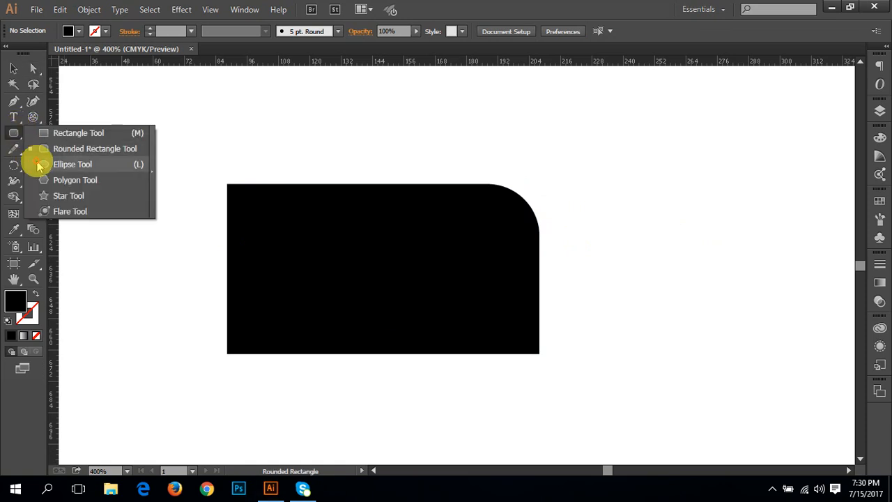
pyautogui.click(63, 179)
pyautogui.click(14, 137)
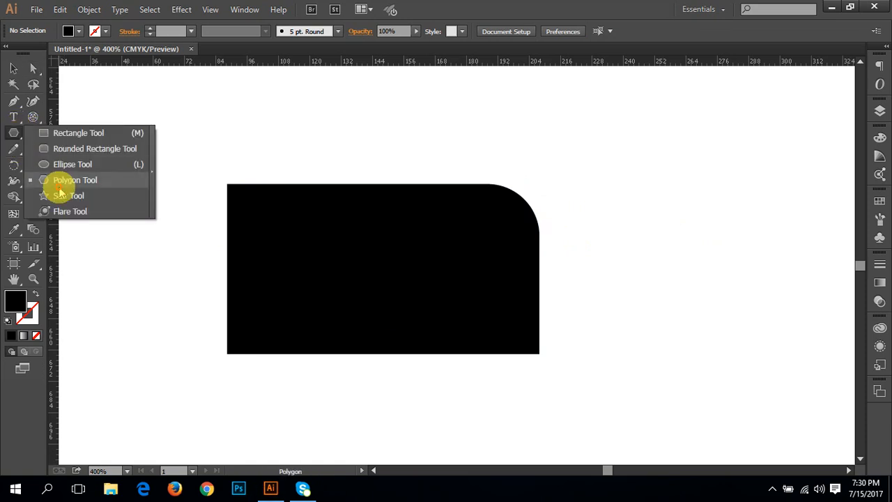
pyautogui.click(55, 179)
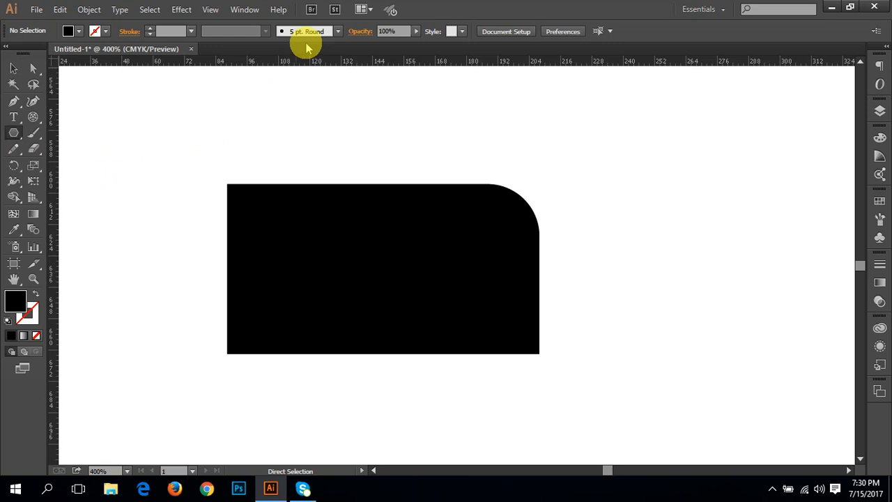
pyautogui.click(302, 126)
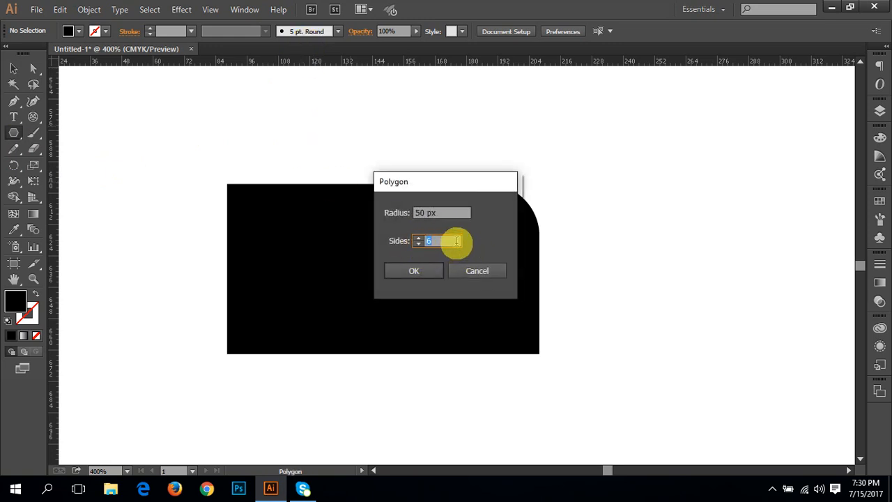
pyautogui.click(476, 271)
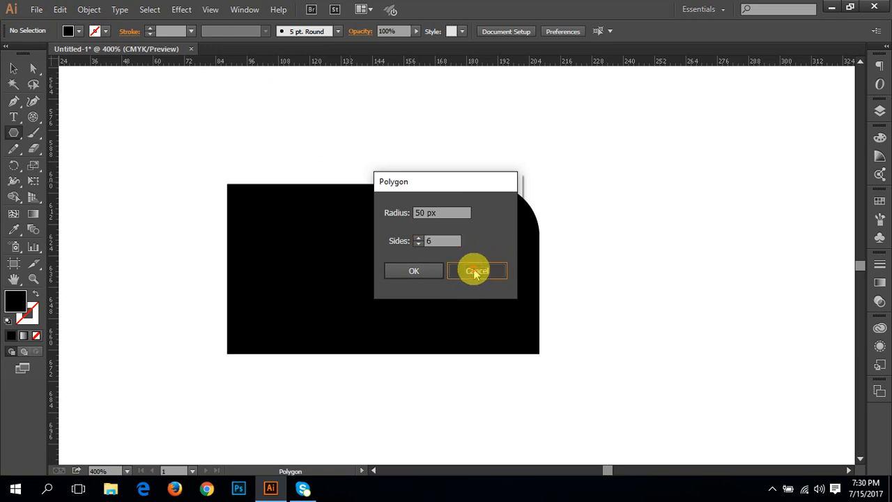
pyautogui.moveTo(583, 193)
pyautogui.mouseDown()
pyautogui.moveTo(397, 199)
pyautogui.moveTo(597, 296)
pyautogui.moveTo(509, 248)
pyautogui.mouseUp()
pyautogui.moveTo(467, 205)
pyautogui.mouseDown()
pyautogui.moveTo(402, 235)
pyautogui.moveTo(336, 208)
pyautogui.mouseUp()
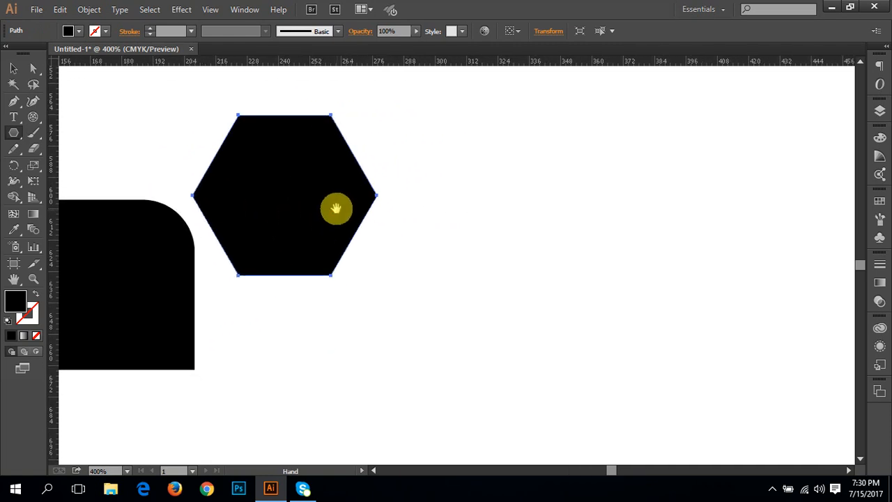
pyautogui.click(514, 193)
pyautogui.click(500, 268)
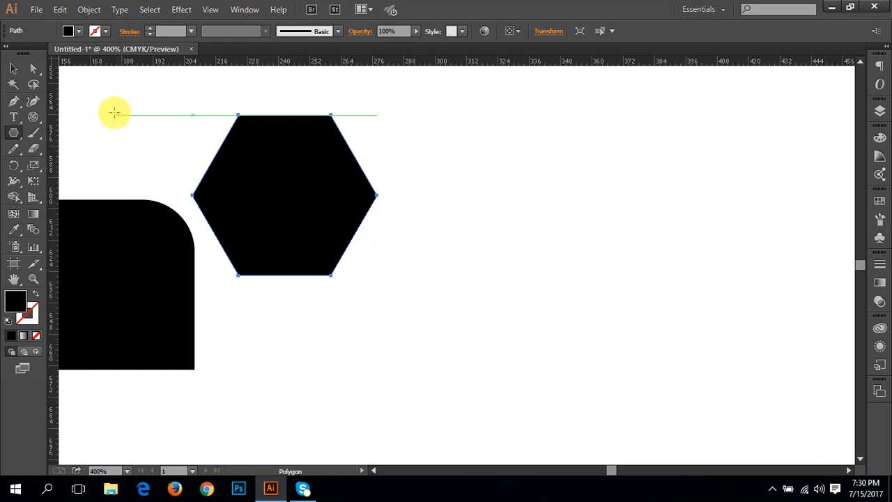
pyautogui.click(13, 67)
pyautogui.click(14, 133)
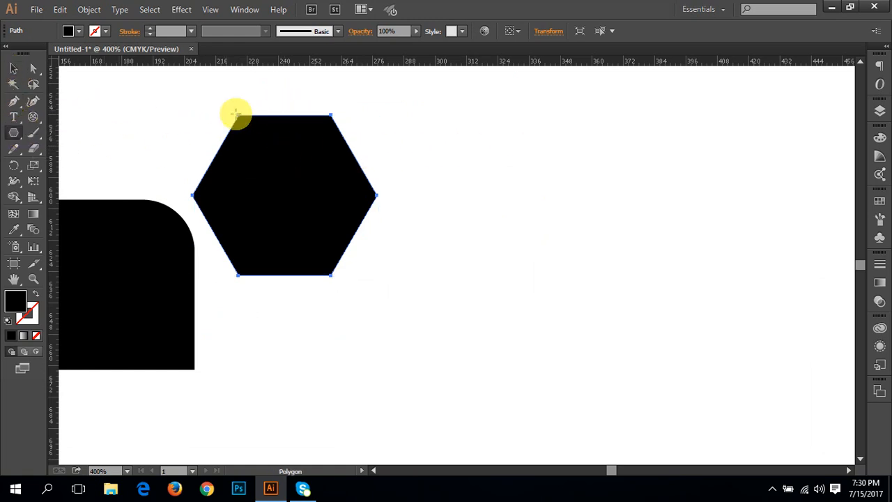
pyautogui.click(11, 136)
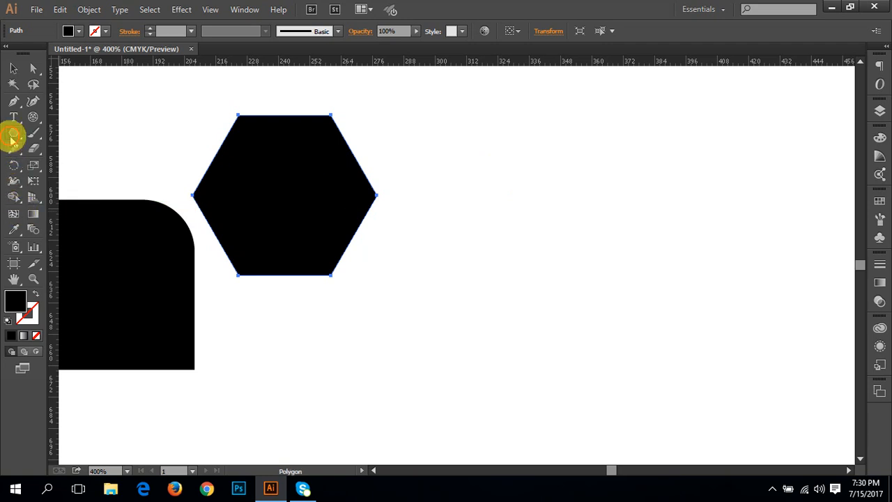
# - Paint three wavy black strokes to the right of the hexagon with the Paintbrush tool's 5 pt. Round brush
pyautogui.moveTo(11, 138)
pyautogui.mouseDown()
pyautogui.moveTo(64, 187)
pyautogui.moveTo(16, 138)
pyautogui.moveTo(113, 134)
pyautogui.mouseUp()
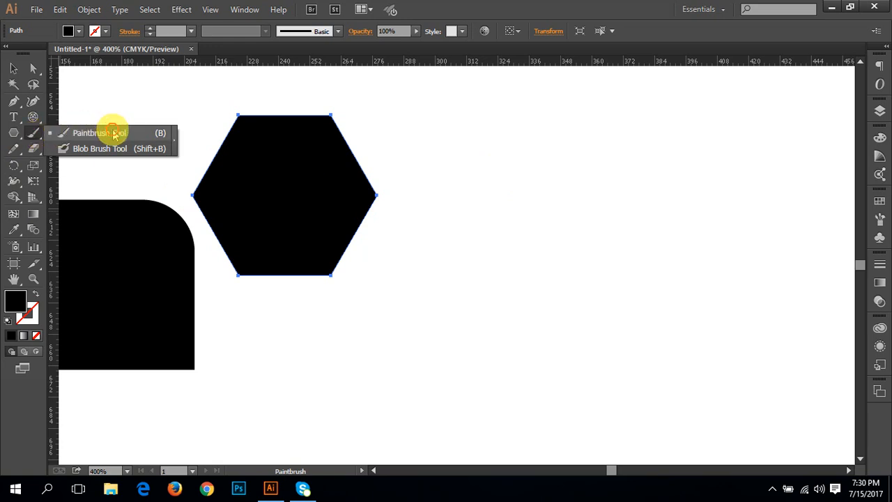
pyautogui.moveTo(113, 133); pyautogui.dragTo(114, 132)
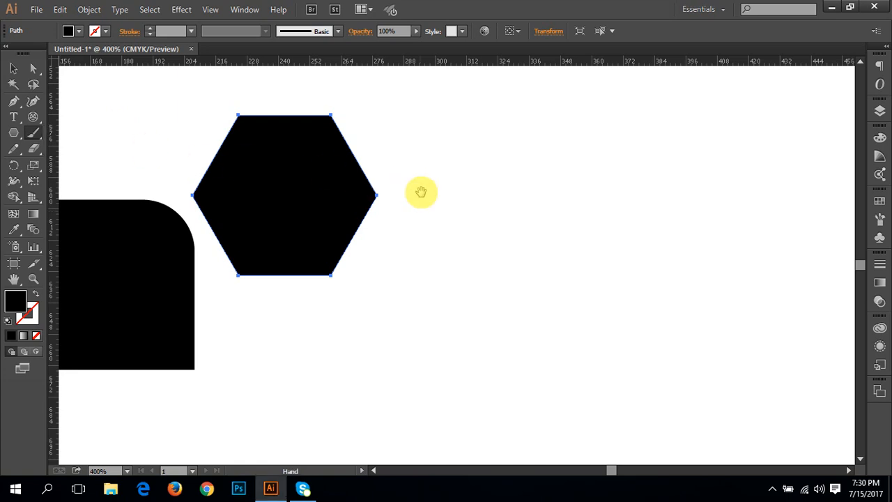
pyautogui.moveTo(418, 191); pyautogui.dragTo(230, 203)
pyautogui.moveTo(292, 174)
pyautogui.mouseDown()
pyautogui.moveTo(314, 191)
pyautogui.moveTo(404, 194)
pyautogui.mouseUp()
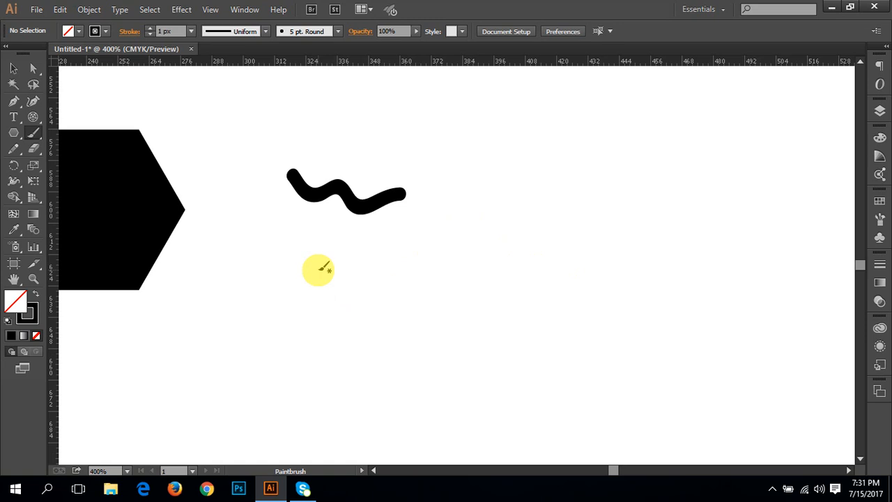
pyautogui.moveTo(279, 273)
pyautogui.mouseDown()
pyautogui.moveTo(318, 285)
pyautogui.moveTo(498, 277)
pyautogui.mouseUp()
pyautogui.moveTo(268, 219)
pyautogui.mouseDown()
pyautogui.moveTo(392, 243)
pyautogui.moveTo(554, 236)
pyautogui.mouseUp()
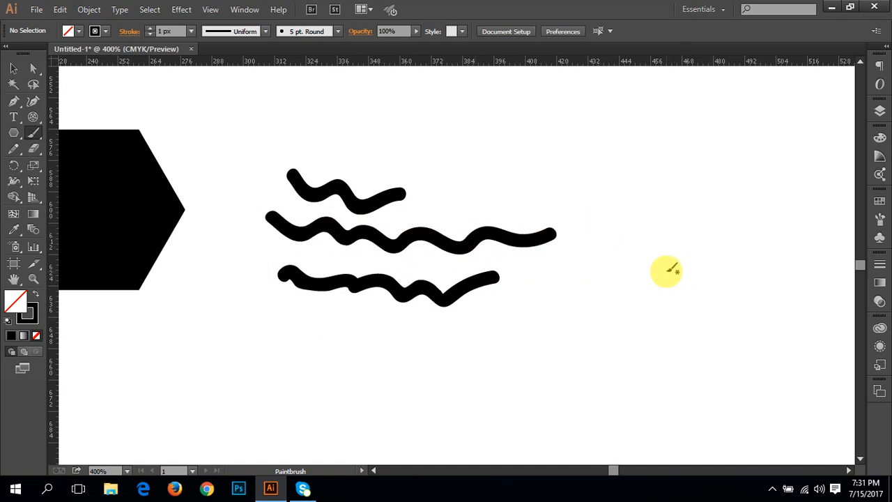
pyautogui.moveTo(331, 309)
pyautogui.mouseDown()
pyautogui.moveTo(294, 229)
pyautogui.moveTo(193, 269)
pyautogui.mouseUp()
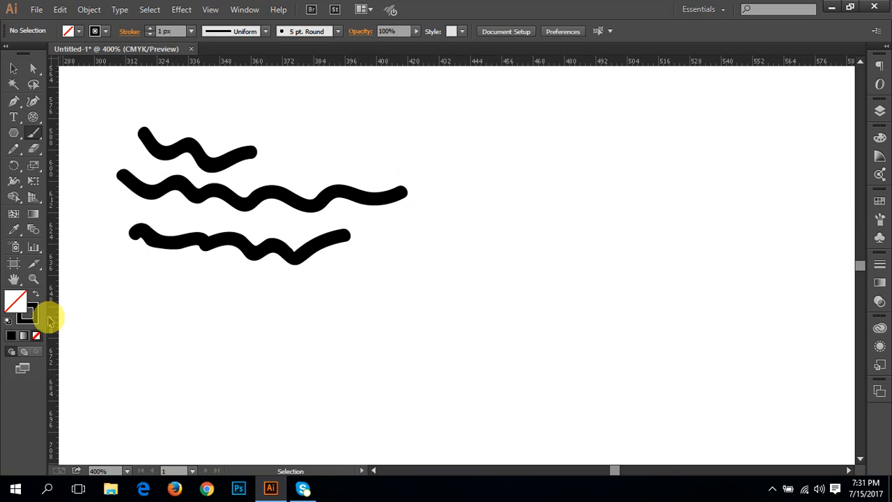
# - Swap the fill and stroke colours and choose a medium blue fill in the Color Picker
pyautogui.click(36, 294)
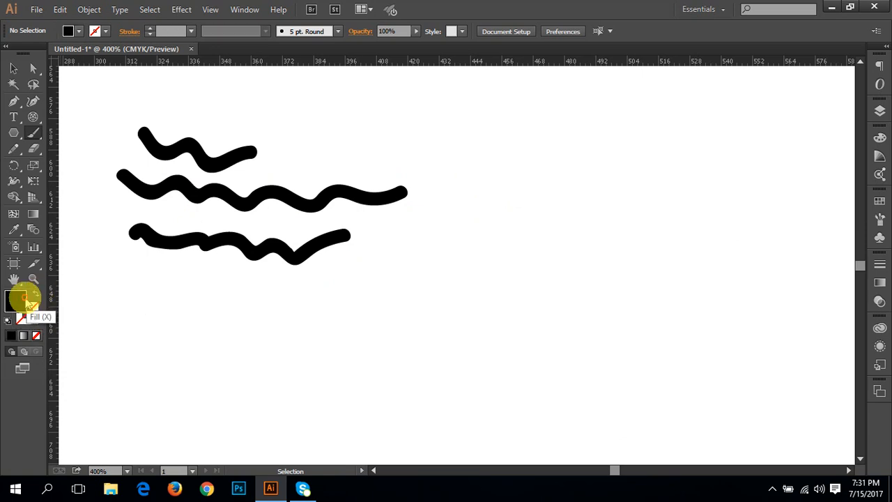
pyautogui.doubleClick(16, 302)
pyautogui.click(204, 125)
pyautogui.moveTo(179, 58)
pyautogui.mouseDown()
pyautogui.moveTo(201, 41)
pyautogui.moveTo(182, 96)
pyautogui.mouseUp()
pyautogui.click(306, 52)
# - Paint three wavy strokes with the Paintbrush beside the black ones, using blue as the stroke colour and no fill
pyautogui.press('b')
pyautogui.moveTo(464, 169)
pyautogui.mouseDown()
pyautogui.moveTo(522, 243)
pyautogui.moveTo(587, 245)
pyautogui.mouseUp()
pyautogui.hotkey('shift', 'x')
pyautogui.moveTo(358, 328)
pyautogui.mouseDown()
pyautogui.moveTo(449, 329)
pyautogui.moveTo(652, 310)
pyautogui.mouseUp()
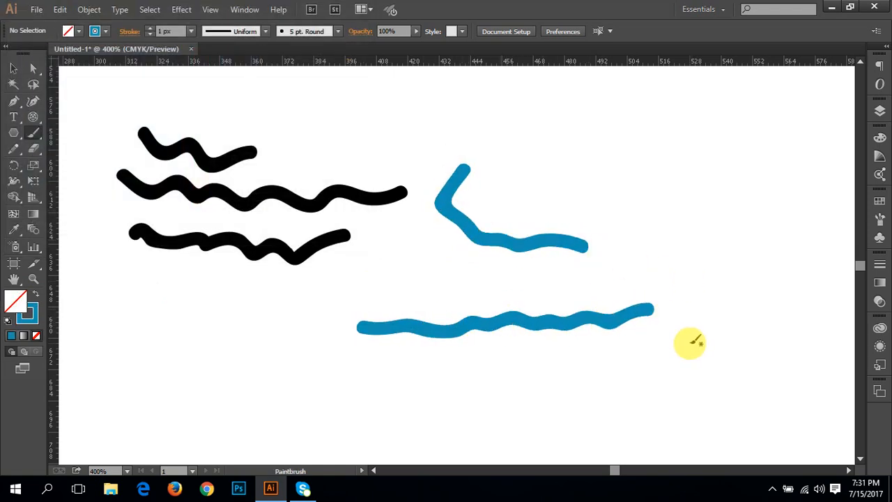
pyautogui.moveTo(375, 359)
pyautogui.mouseDown()
pyautogui.moveTo(608, 353)
pyautogui.moveTo(670, 335)
pyautogui.mouseUp()
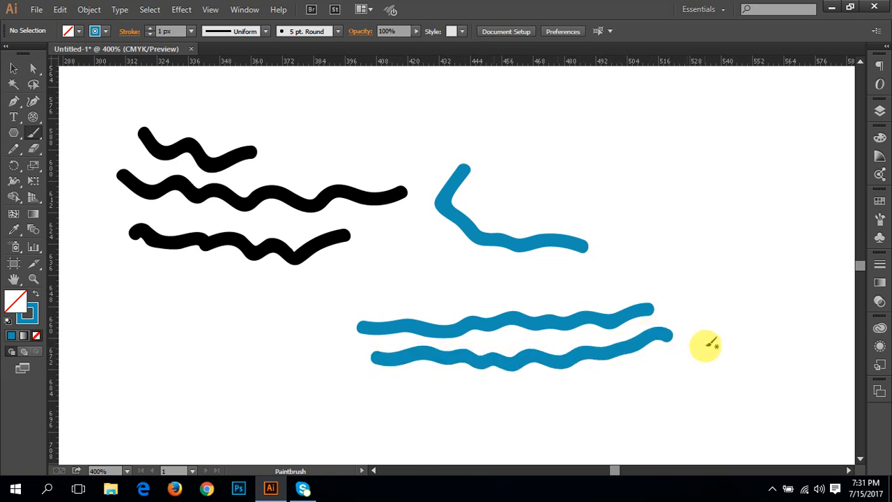
pyautogui.moveTo(568, 336); pyautogui.dragTo(466, 288)
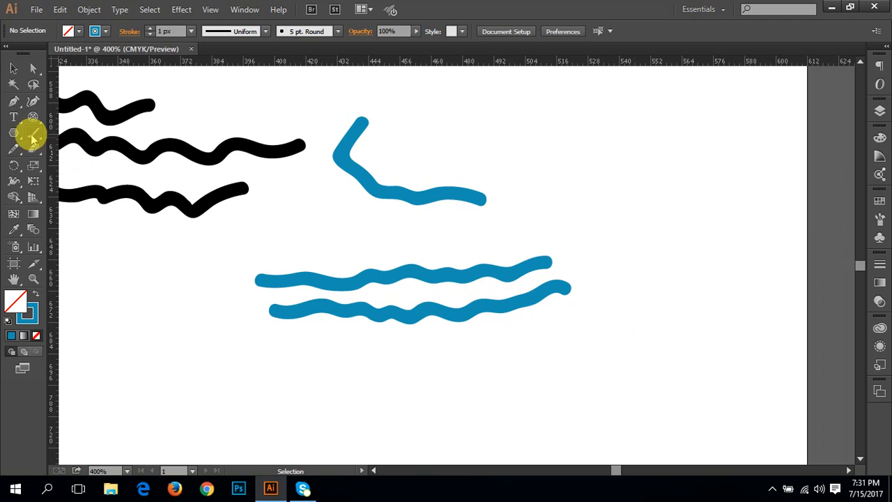
# - Select the lowest blue wavy stroke and raise its stroke weight to 3 px
pyautogui.click(32, 135)
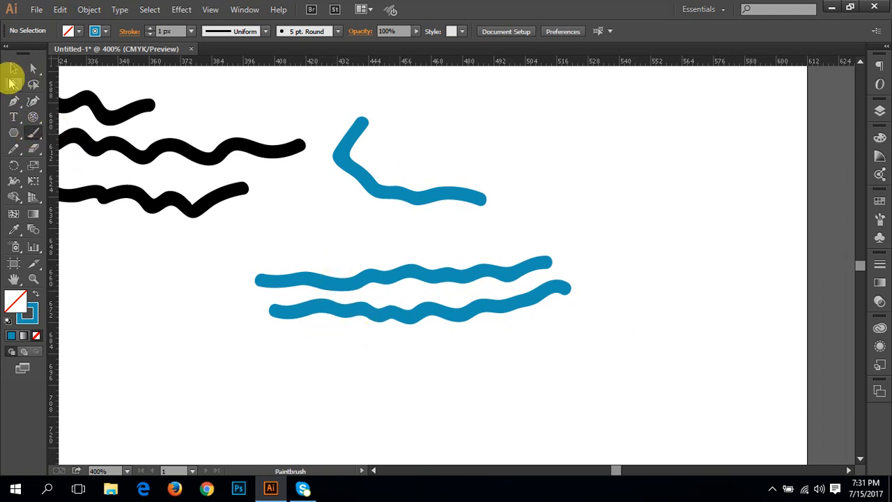
pyautogui.click(13, 70)
pyautogui.click(336, 314)
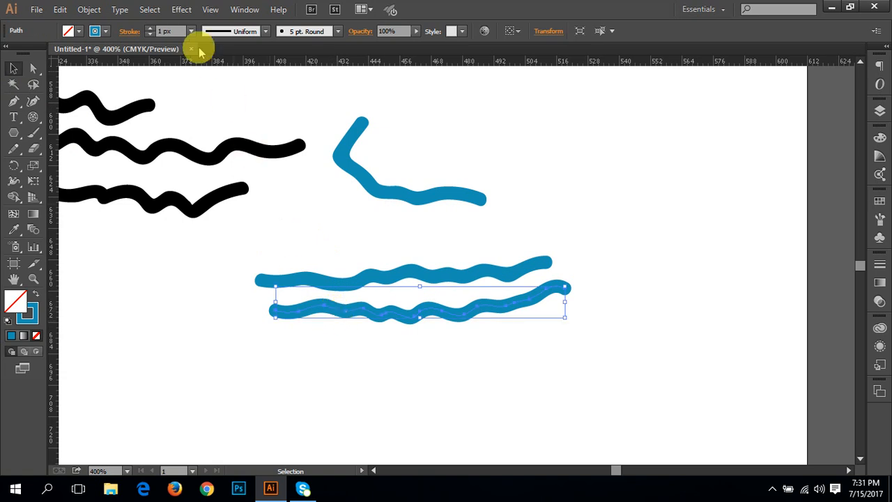
pyautogui.click(151, 30)
pyautogui.click(151, 30)
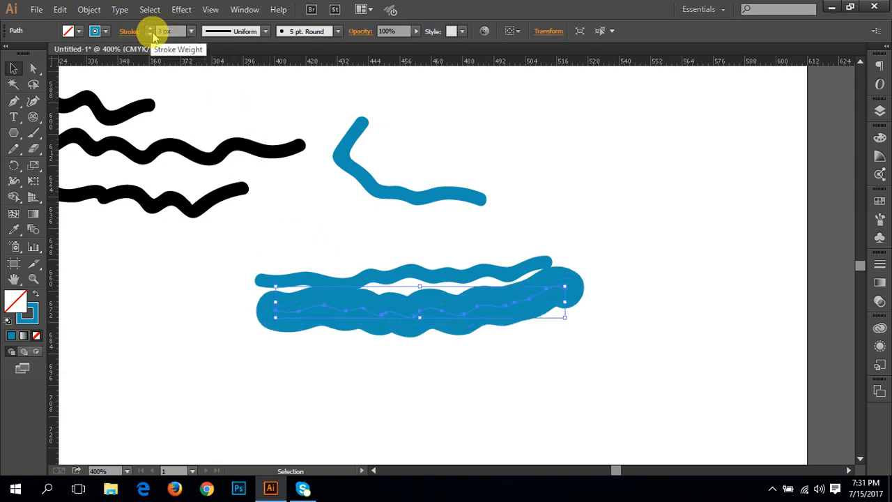
# - Reduce the selected blue stroke's weight and set it to the 0.25 px preset
pyautogui.click(152, 34)
pyautogui.click(152, 34)
pyautogui.click(152, 34)
pyautogui.click(150, 29)
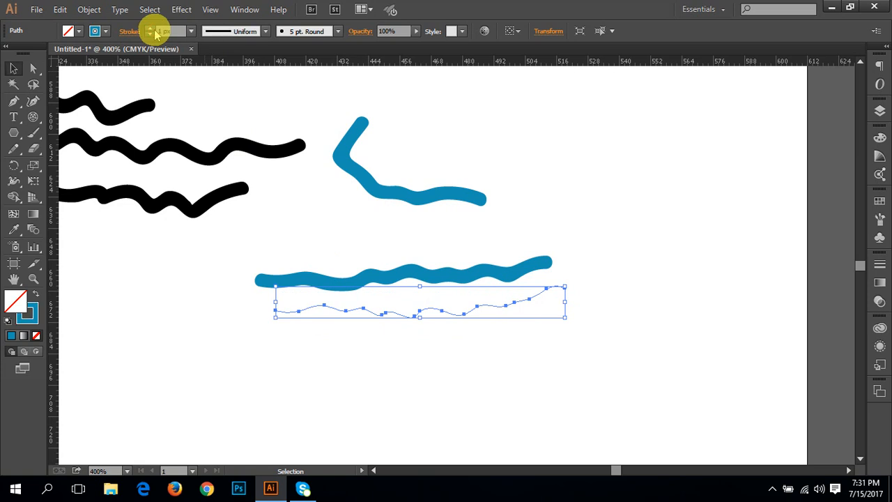
pyautogui.click(191, 31)
pyautogui.click(197, 44)
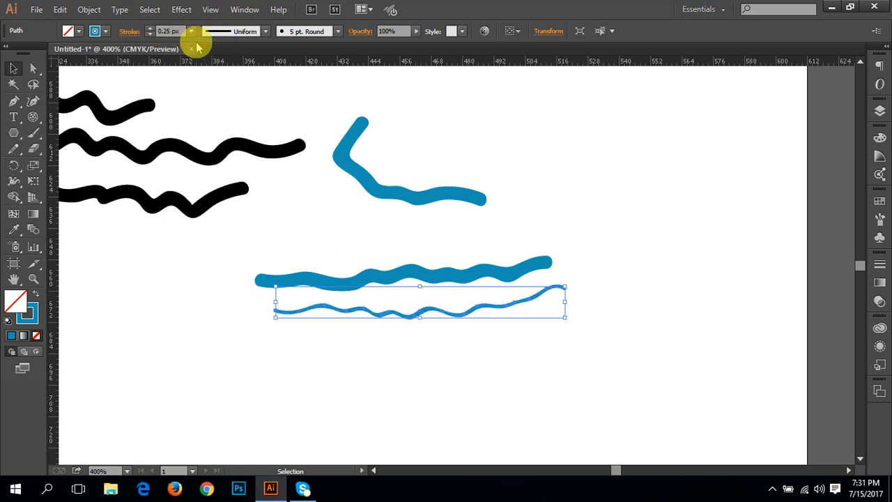
# - Raise the selected blue stroke's weight to 4 px, move it down clear of the stroke above and deselect it
pyautogui.click(151, 34)
pyautogui.click(150, 30)
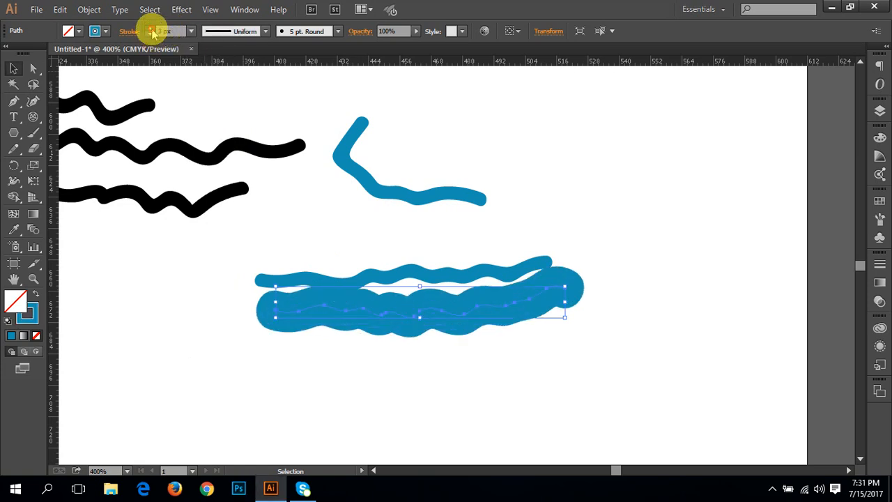
pyautogui.click(151, 30)
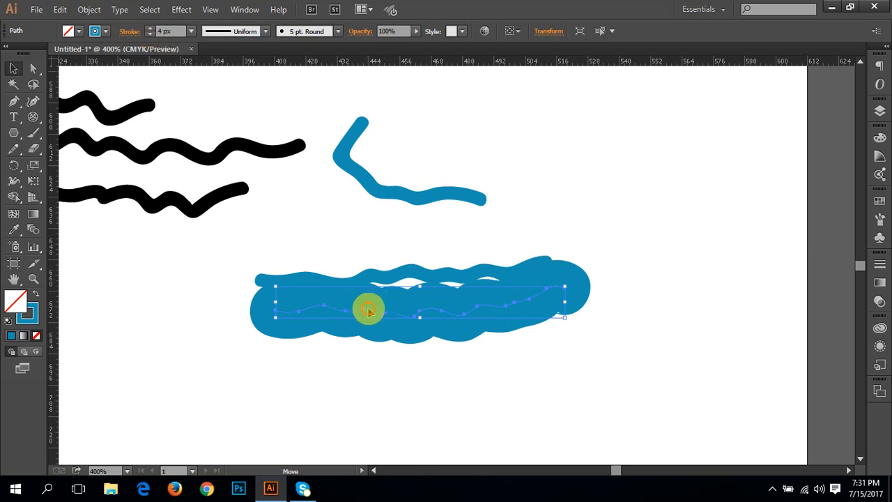
pyautogui.moveTo(369, 311); pyautogui.dragTo(366, 211)
pyautogui.click(262, 375)
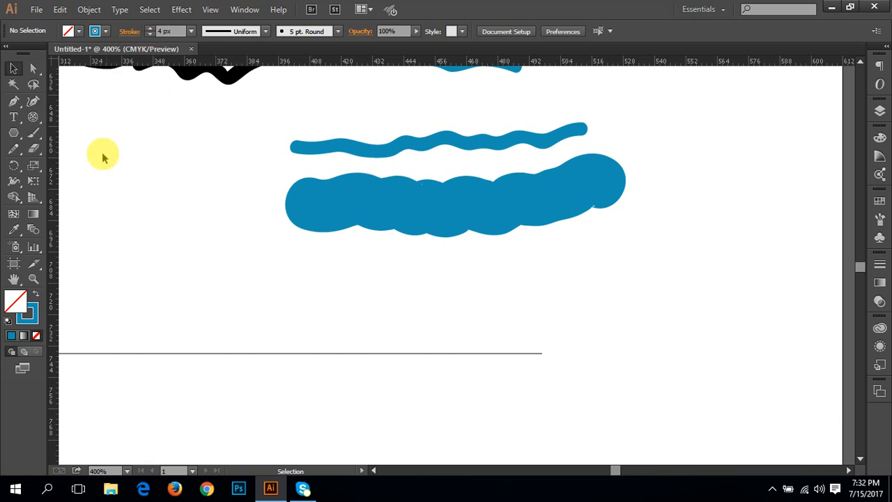
# - Paint two wavy blue Paintbrush strokes: a long one at 4 px and, with fill and stroke swapped, a shorter one above it
pyautogui.click(33, 133)
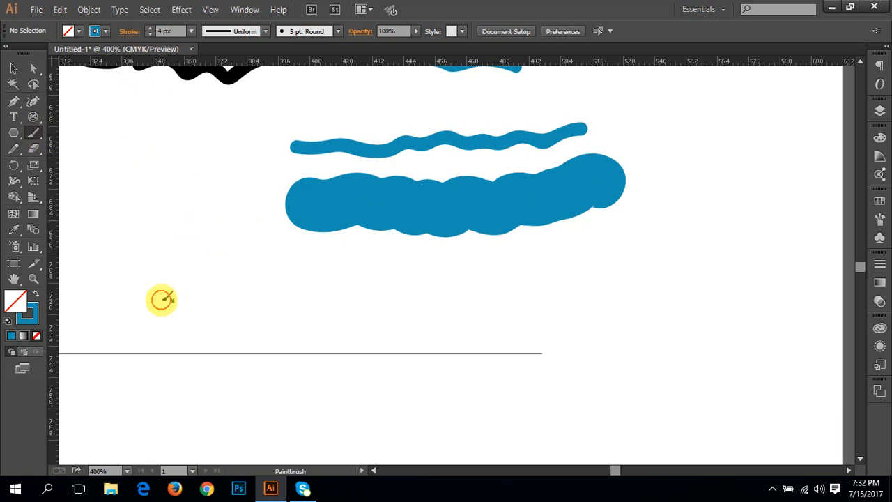
pyautogui.moveTo(163, 299)
pyautogui.mouseDown()
pyautogui.moveTo(361, 332)
pyautogui.moveTo(476, 369)
pyautogui.moveTo(617, 358)
pyautogui.moveTo(825, 322)
pyautogui.mouseUp()
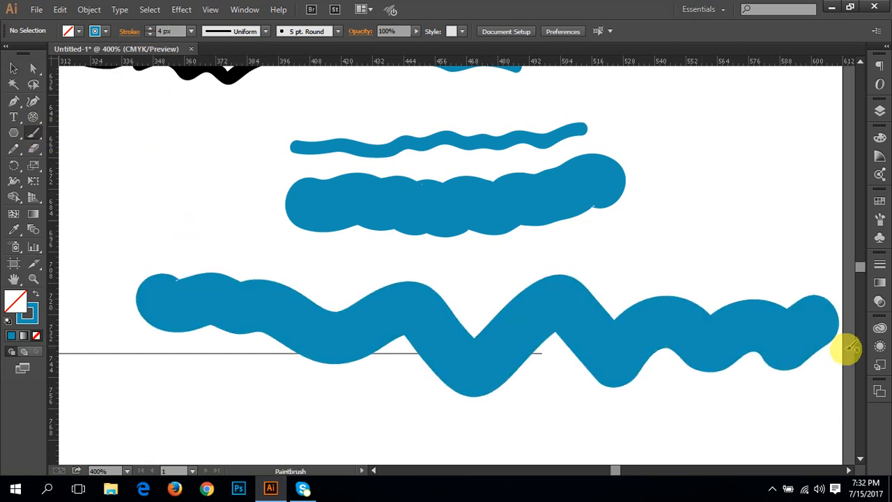
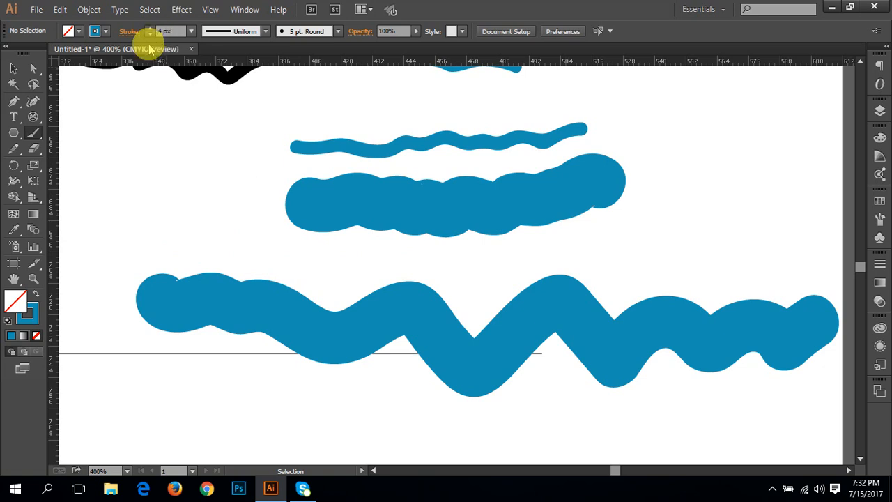
pyautogui.click(35, 295)
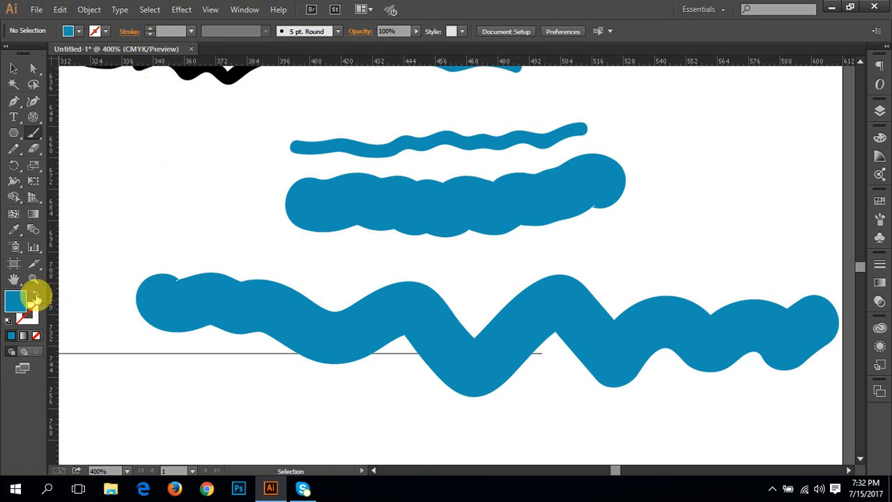
pyautogui.moveTo(87, 230)
pyautogui.mouseDown()
pyautogui.moveTo(342, 251)
pyautogui.moveTo(449, 273)
pyautogui.mouseUp()
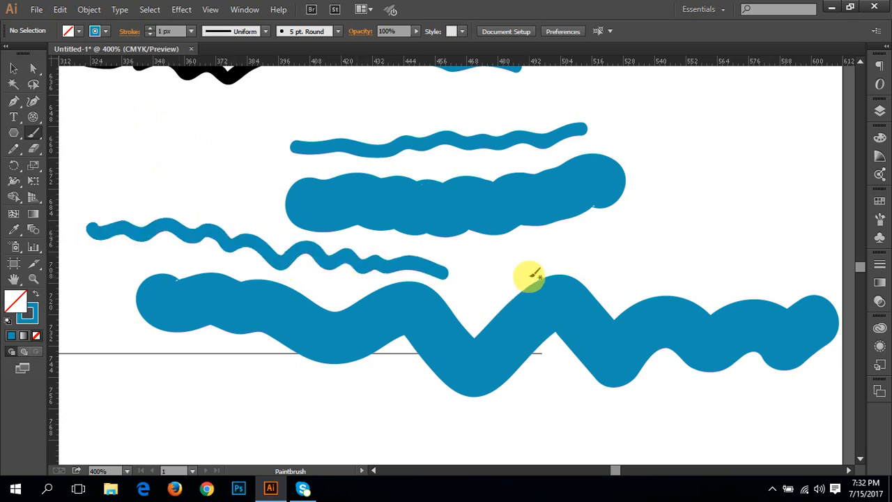
# - Select the shorter wavy blue stroke to examine its path and deselect it
pyautogui.click(13, 67)
pyautogui.click(199, 239)
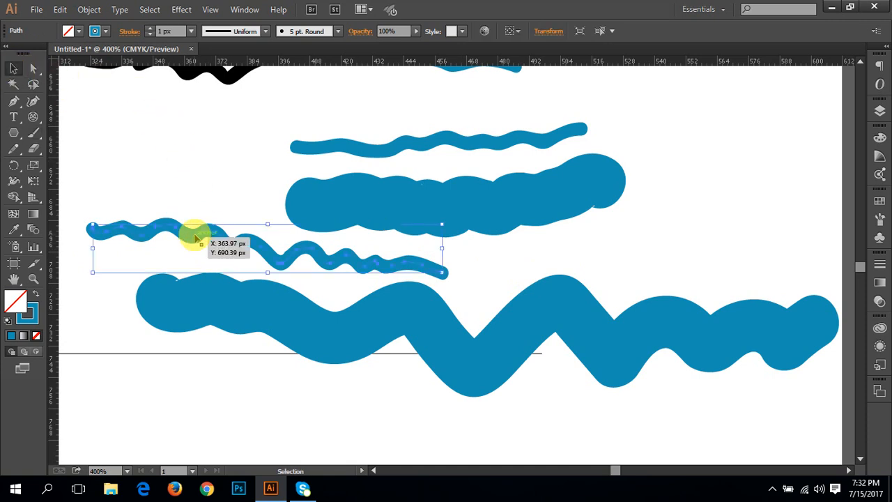
pyautogui.moveTo(285, 250); pyautogui.dragTo(261, 242)
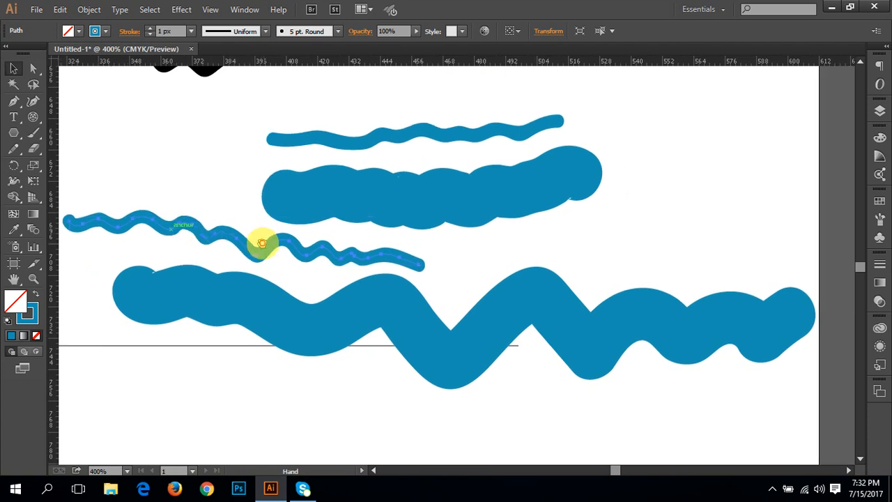
pyautogui.click(327, 406)
pyautogui.click(325, 390)
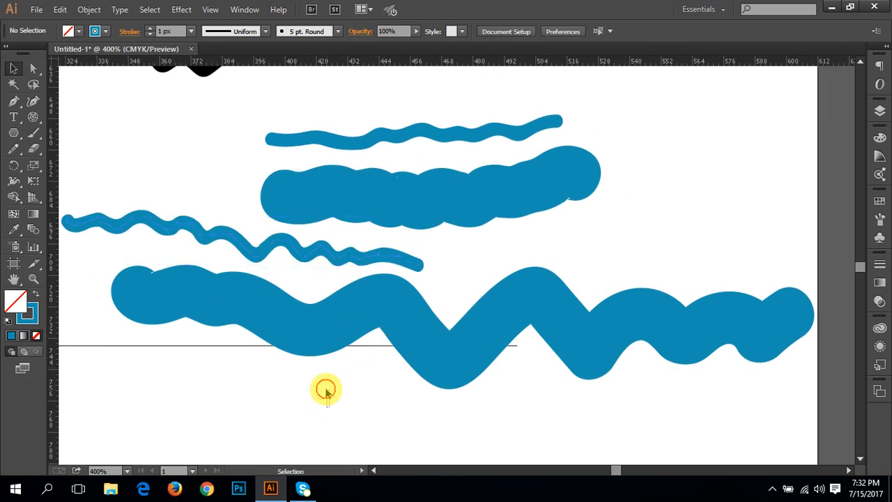
# - Try swapping the fill and stroke of the long thick wavy stroke and undo the swap
pyautogui.click(259, 306)
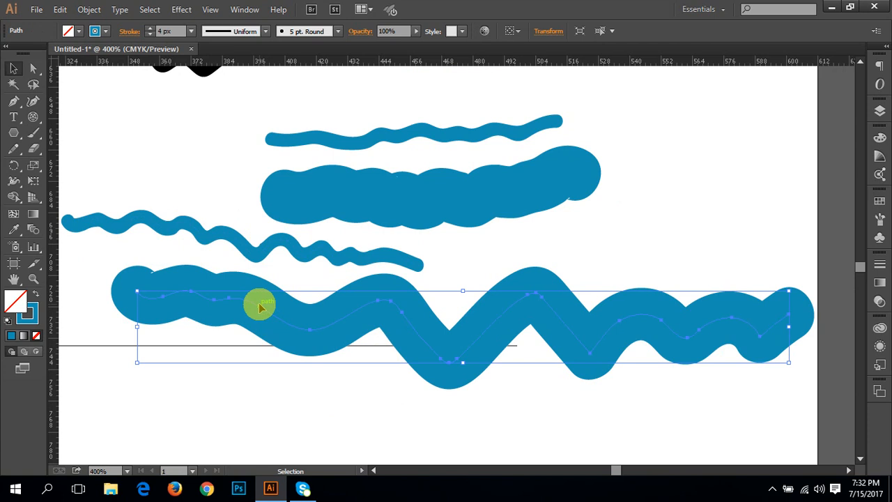
pyautogui.moveTo(432, 328); pyautogui.dragTo(411, 312)
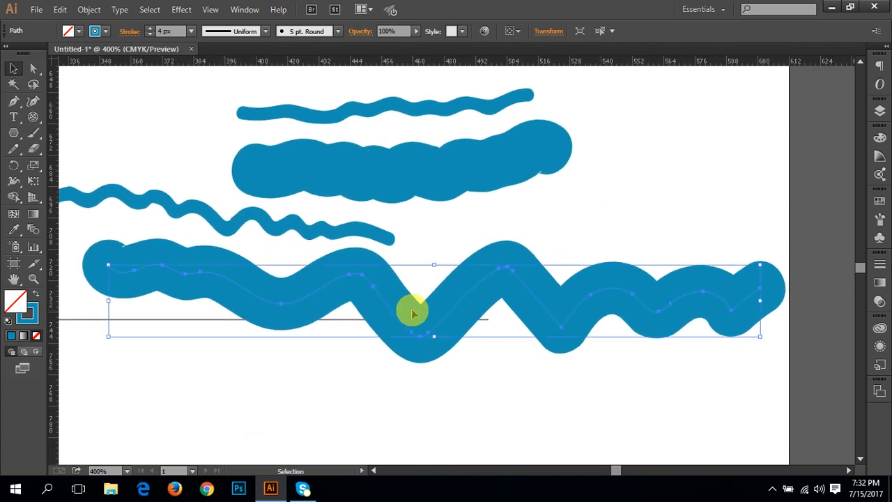
pyautogui.click(39, 295)
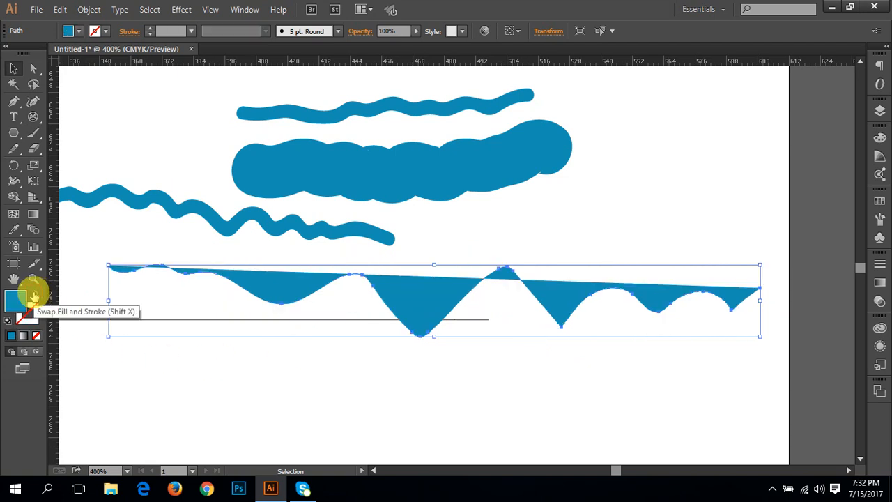
pyautogui.click(278, 371)
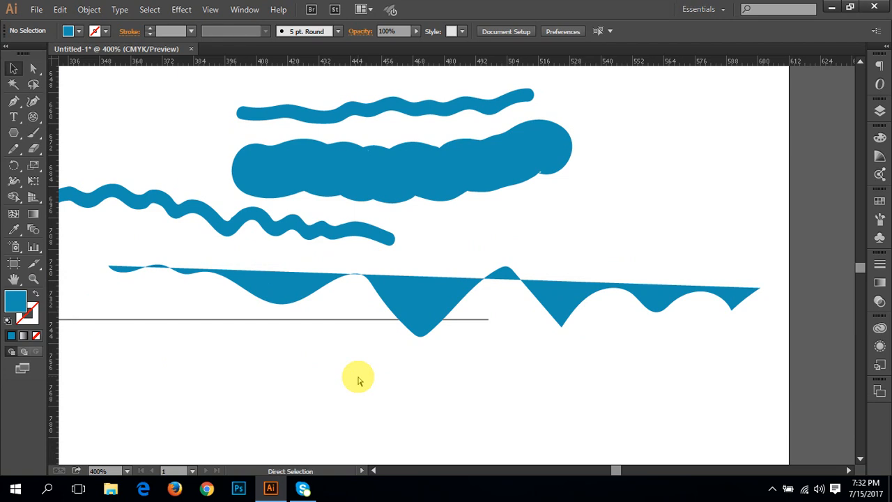
pyautogui.hotkey('ctrl', 'z')
# - Try expanding the appearance of the long thick wavy stroke, examine the resulting outline, and undo the expansion
pyautogui.moveTo(461, 304); pyautogui.dragTo(468, 310)
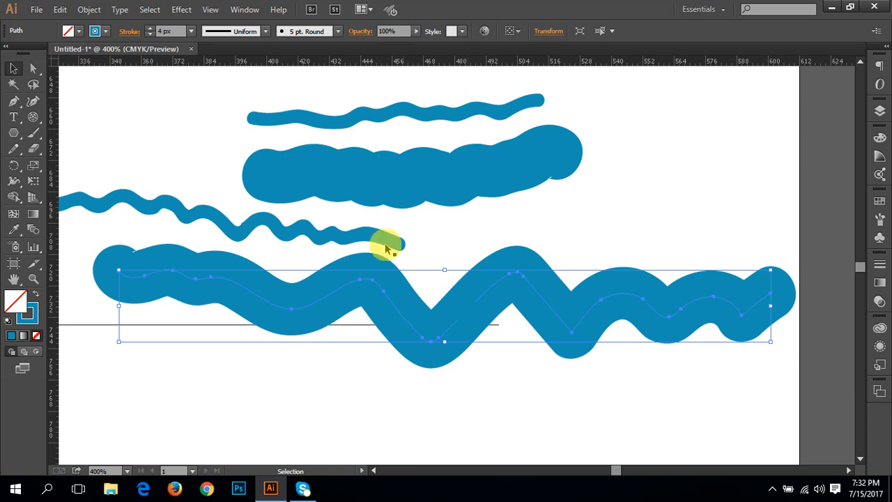
pyautogui.click(88, 9)
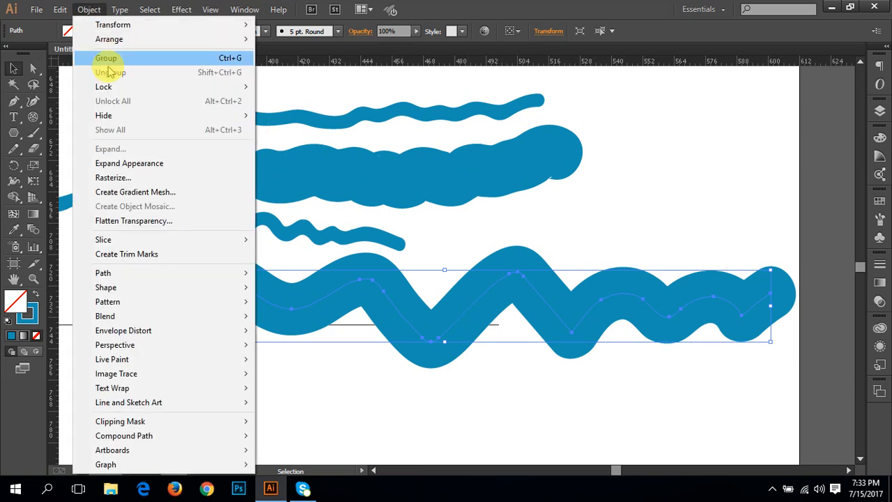
pyautogui.click(141, 167)
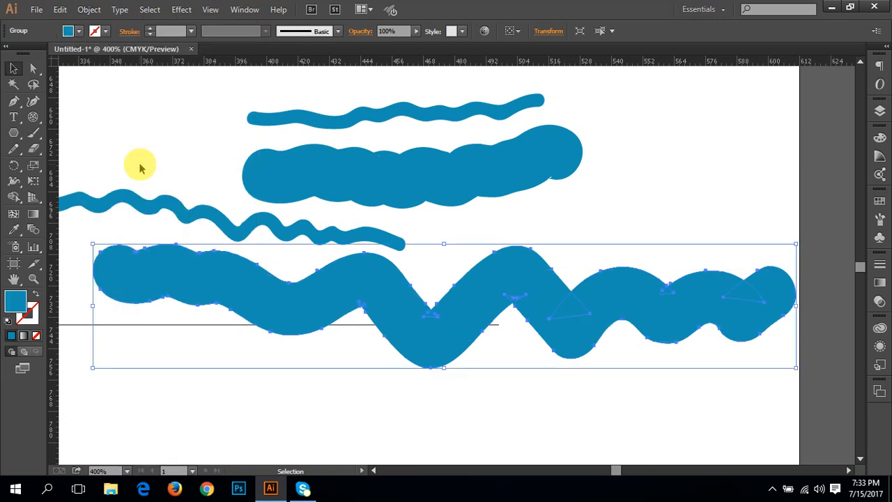
pyautogui.click(142, 132)
pyautogui.click(317, 319)
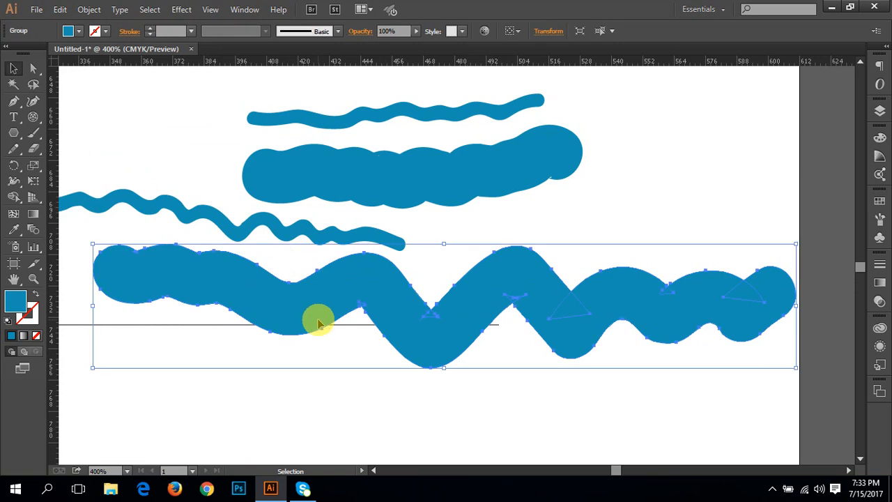
pyautogui.click(257, 409)
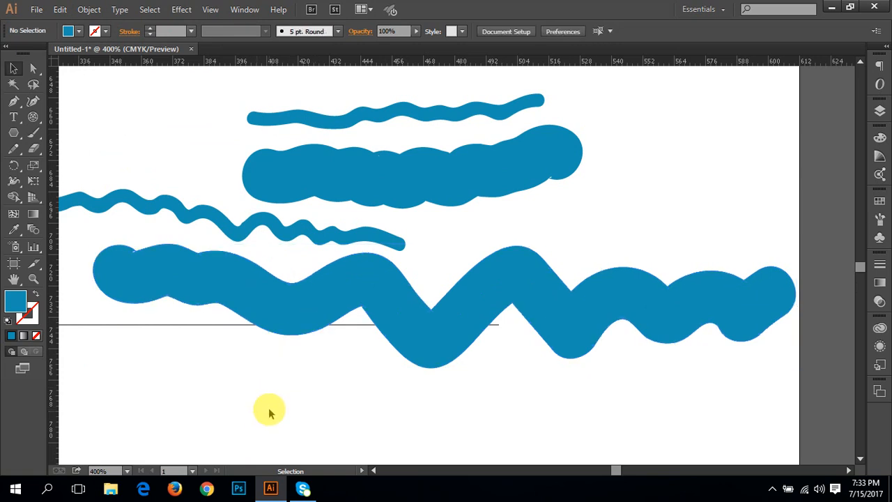
pyautogui.click(280, 332)
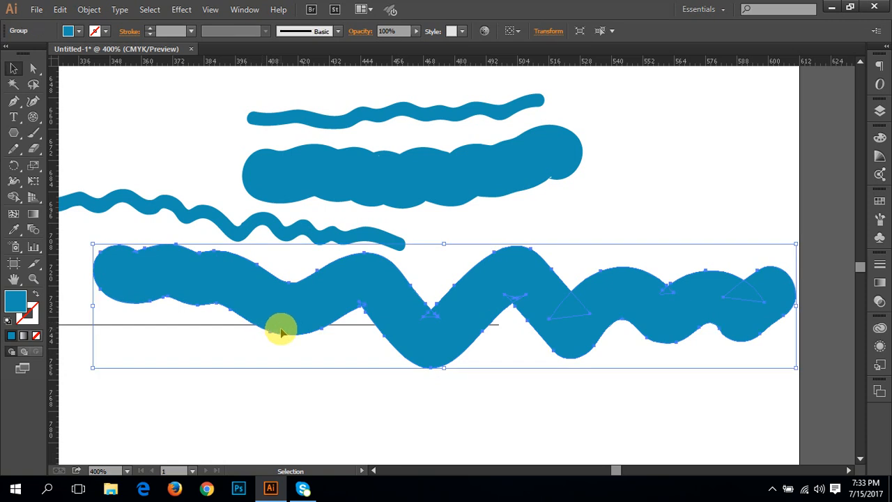
pyautogui.hotkey('ctrl', 'z')
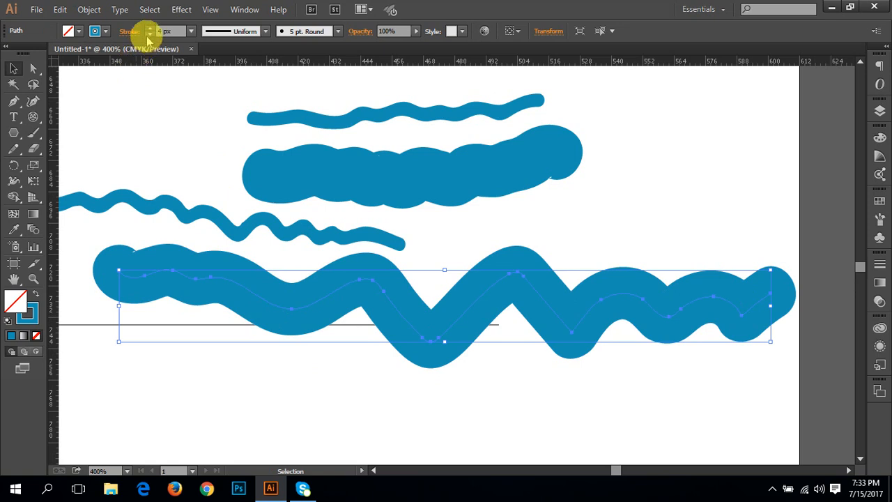
# - Reduce the long wavy stroke's weight to 1 px
pyautogui.click(149, 34)
pyautogui.click(149, 34)
pyautogui.click(149, 34)
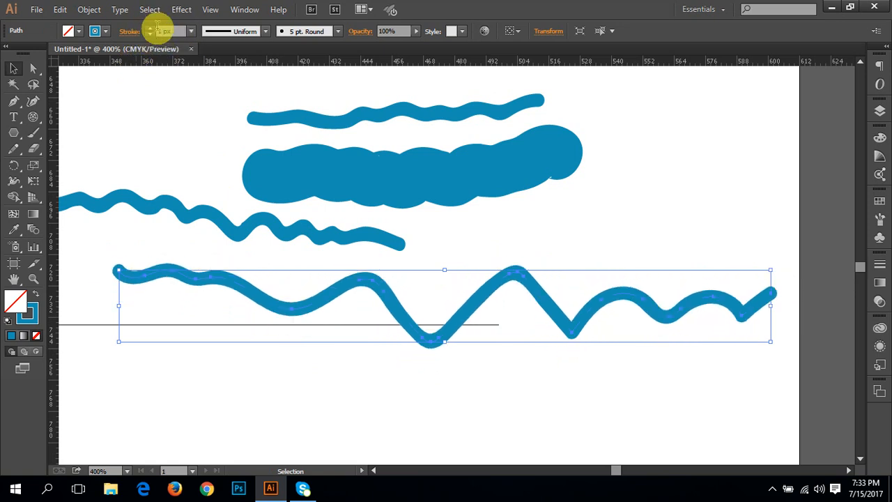
# - Expand the appearance of the thinned wavy stroke into a filled outline and move it straight up slightly
pyautogui.keyDown('ctrl'); pyautogui.click(201, 317); pyautogui.keyUp('ctrl')
pyautogui.keyDown('ctrl'); pyautogui.click(247, 271); pyautogui.keyUp('ctrl')
pyautogui.keyDown('ctrl'); pyautogui.click(372, 237); pyautogui.keyUp('ctrl')
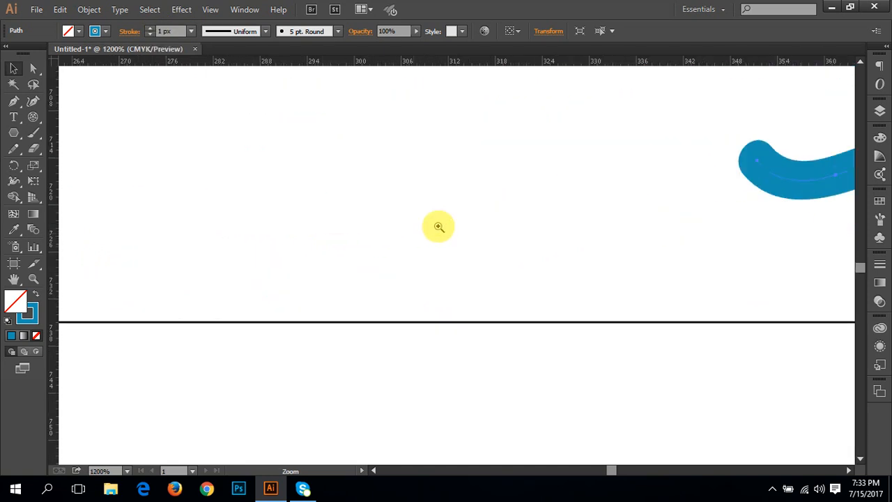
pyautogui.moveTo(676, 207); pyautogui.dragTo(377, 241)
pyautogui.keyDown('ctrl'); pyautogui.click(460, 237); pyautogui.keyUp('ctrl')
pyautogui.keyDown('ctrl'); pyautogui.click(464, 236); pyautogui.keyUp('ctrl')
pyautogui.keyDown('ctrl'); pyautogui.click(476, 218); pyautogui.keyUp('ctrl')
pyautogui.keyDown('ctrl'); pyautogui.click(469, 231); pyautogui.keyUp('ctrl')
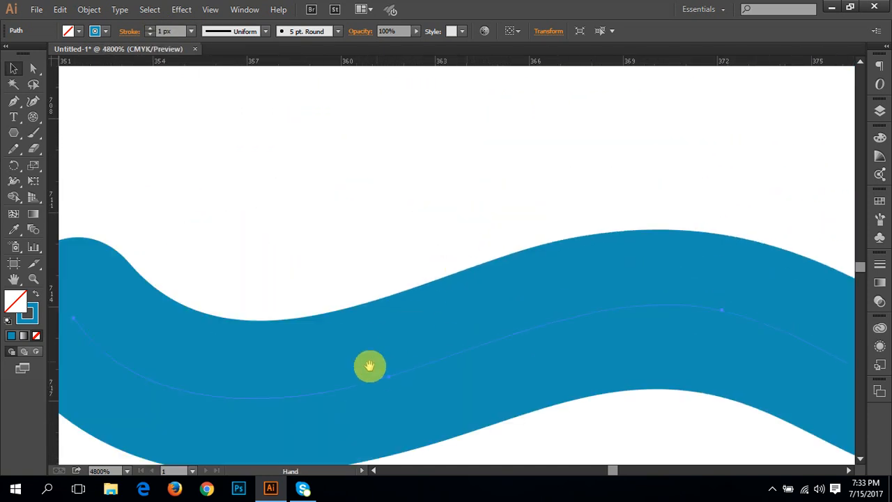
pyautogui.moveTo(369, 366); pyautogui.dragTo(460, 266)
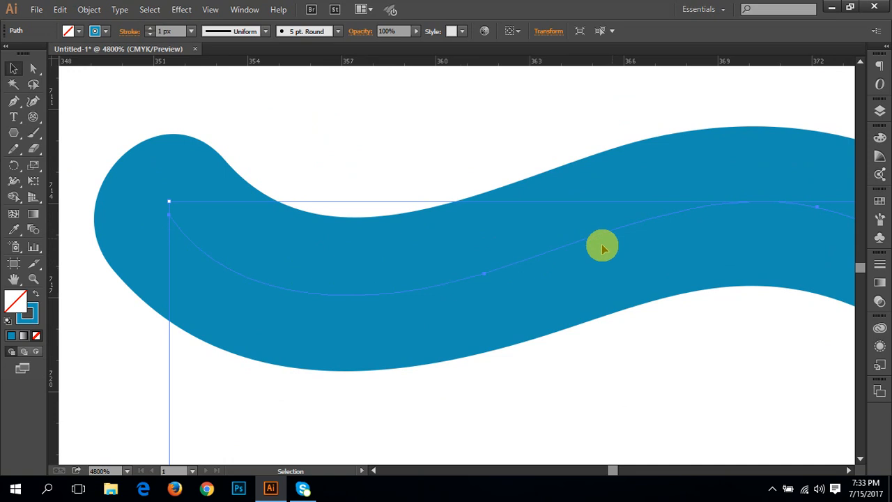
pyautogui.moveTo(516, 290); pyautogui.dragTo(506, 293)
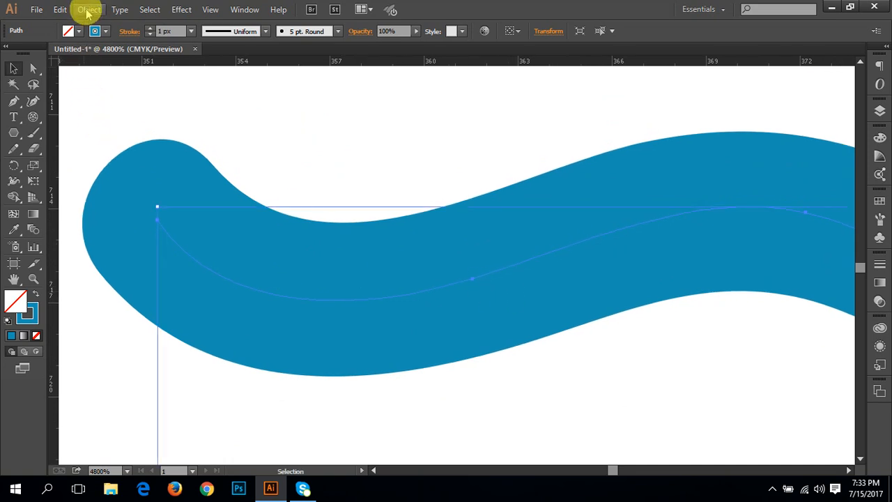
pyautogui.click(88, 9)
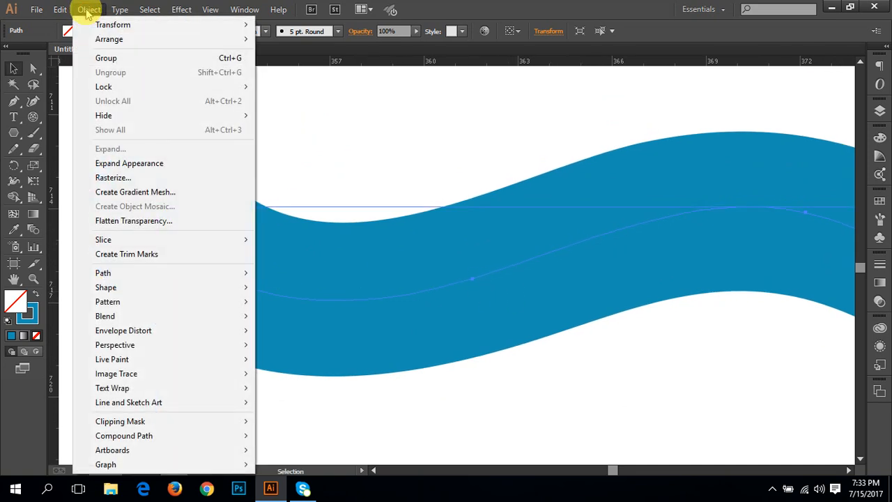
pyautogui.click(124, 163)
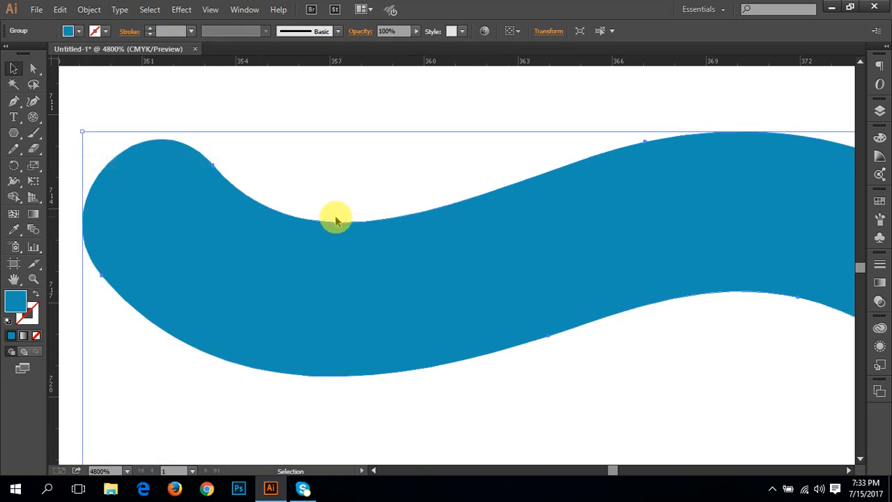
pyautogui.click(298, 124)
pyautogui.moveTo(230, 272); pyautogui.dragTo(216, 227)
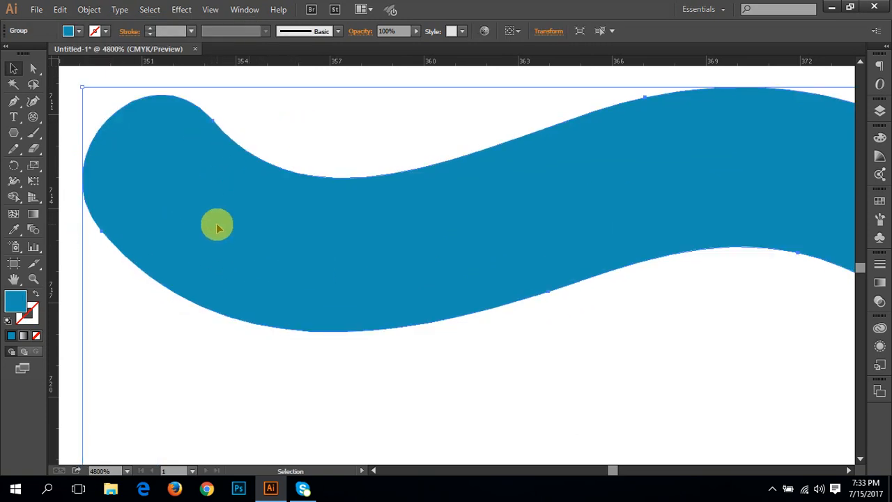
# - Dab six round blue blobs along the upper edge of the expanded wavy shape with the Blob Brush
pyautogui.moveTo(295, 233); pyautogui.dragTo(212, 258)
pyautogui.hotkey('ctrl', '-')
pyautogui.hotkey('ctrl', '-')
pyautogui.hotkey('ctrl', '-')
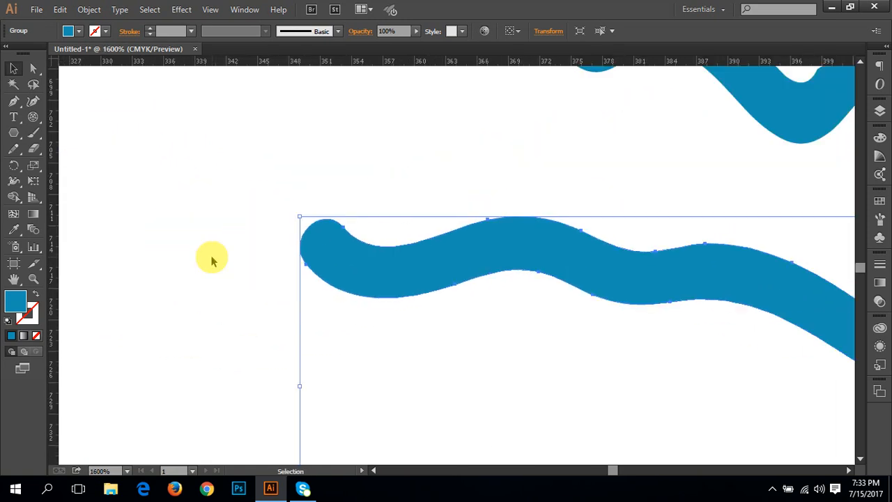
pyautogui.moveTo(377, 283); pyautogui.dragTo(253, 253)
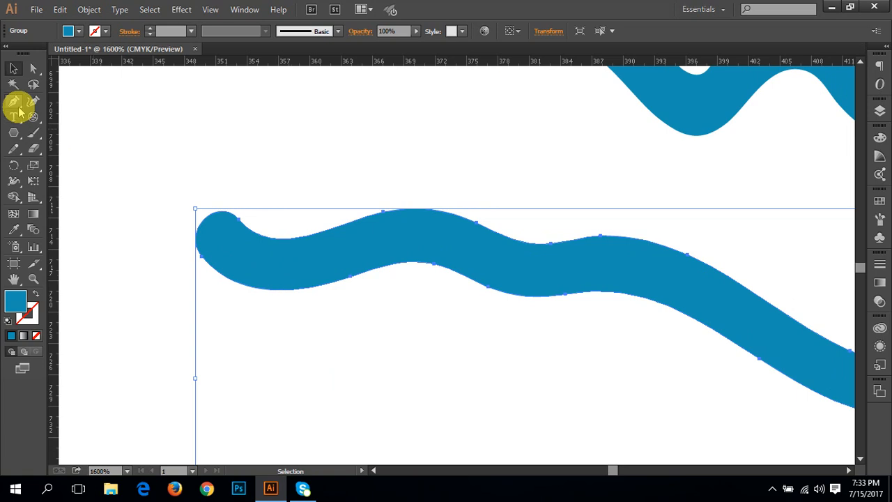
pyautogui.click(35, 135)
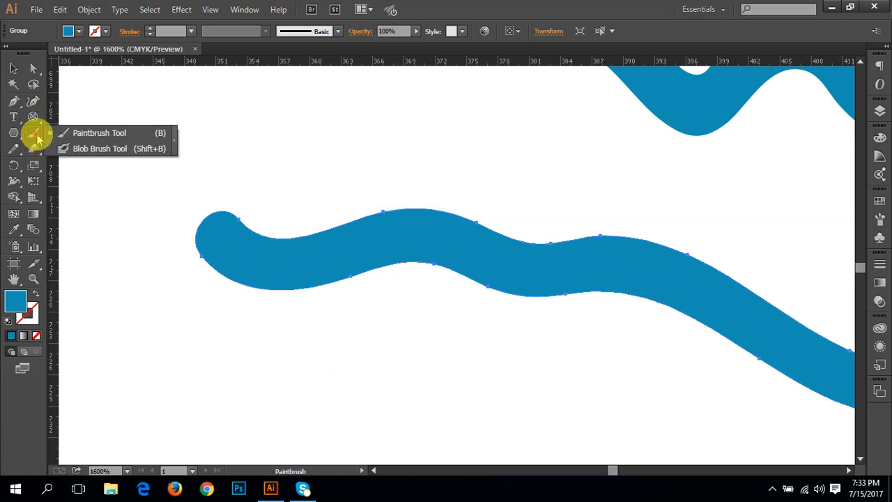
pyautogui.moveTo(36, 138); pyautogui.dragTo(77, 155)
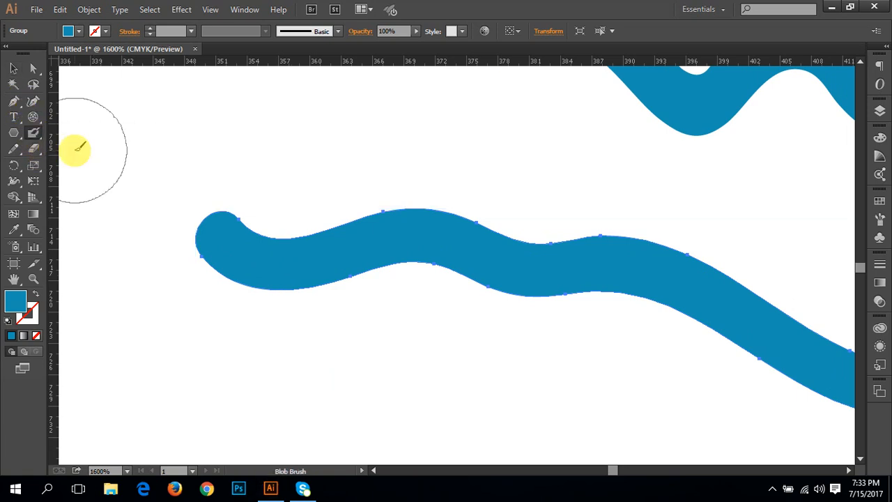
pyautogui.click(219, 228)
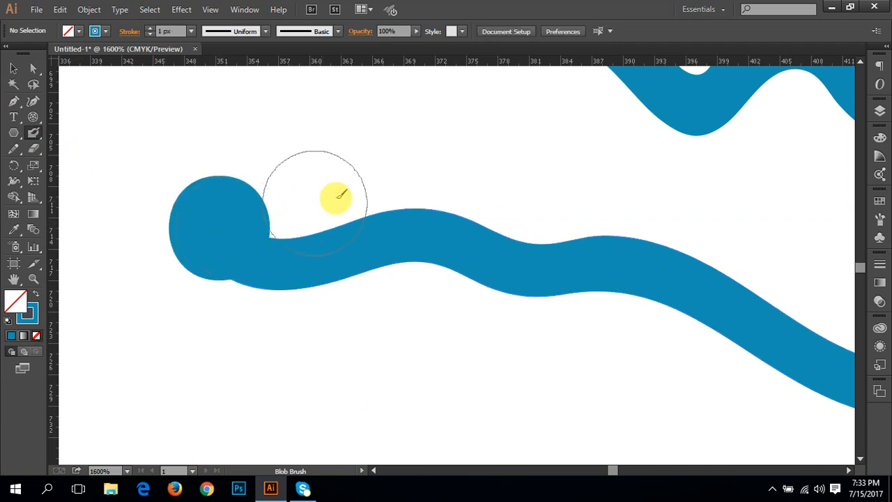
pyautogui.moveTo(361, 192); pyautogui.dragTo(369, 193)
pyautogui.click(553, 204)
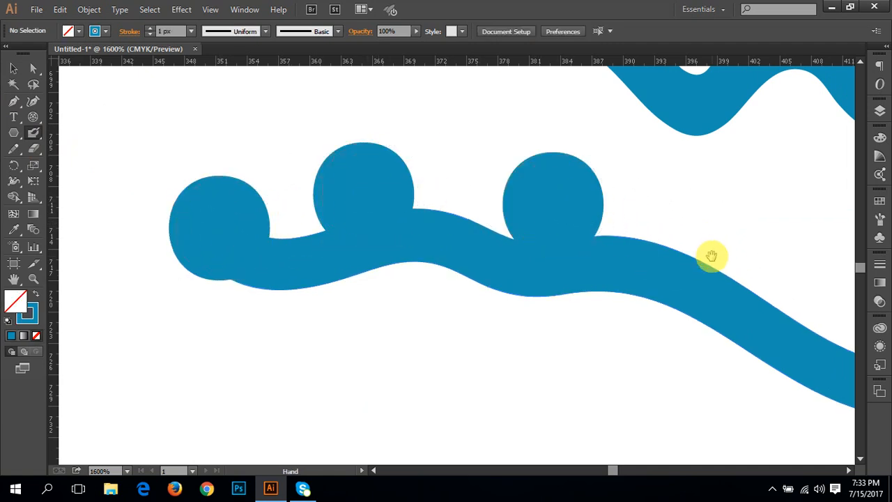
pyautogui.moveTo(711, 255); pyautogui.dragTo(288, 199)
pyautogui.click(348, 198)
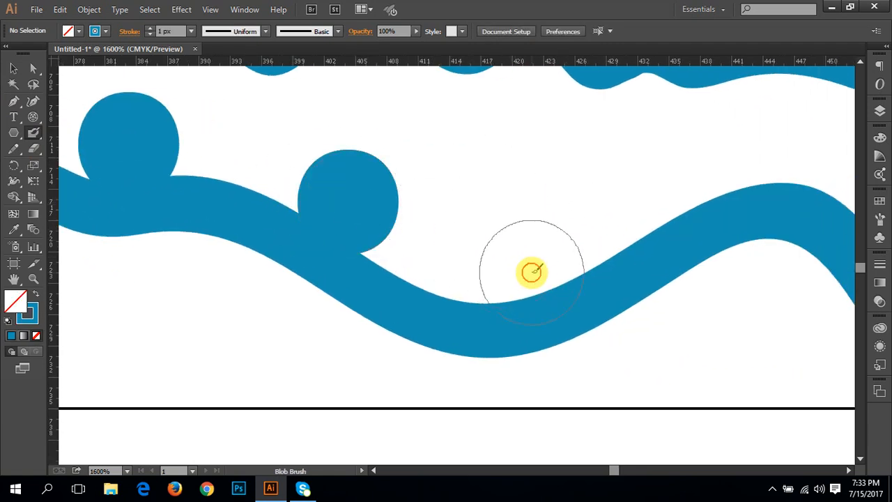
pyautogui.click(531, 271)
pyautogui.click(701, 203)
pyautogui.hotkey('ctrl', '-')
pyautogui.hotkey('ctrl', '-')
pyautogui.hotkey('ctrl', '-')
pyautogui.hotkey('ctrl', '-')
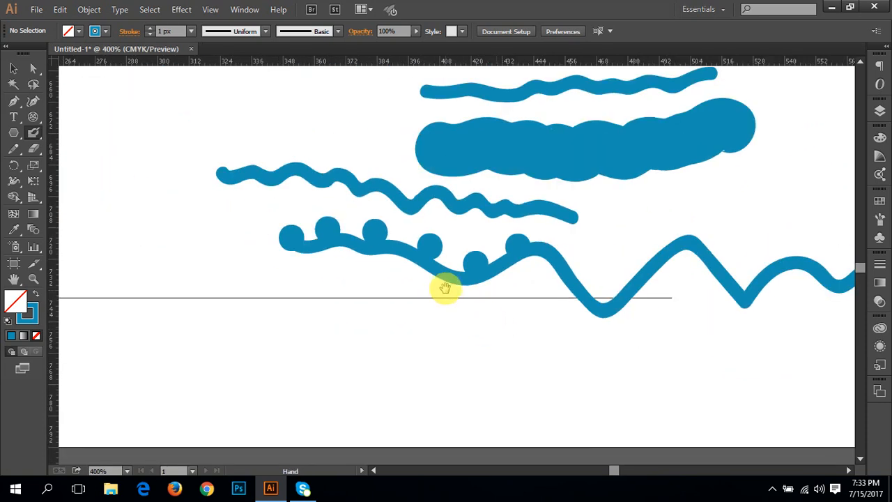
# - Dab a test blob in the empty area above the wavy shapes with the Blob Brush and undo it
pyautogui.moveTo(446, 288); pyautogui.dragTo(365, 299)
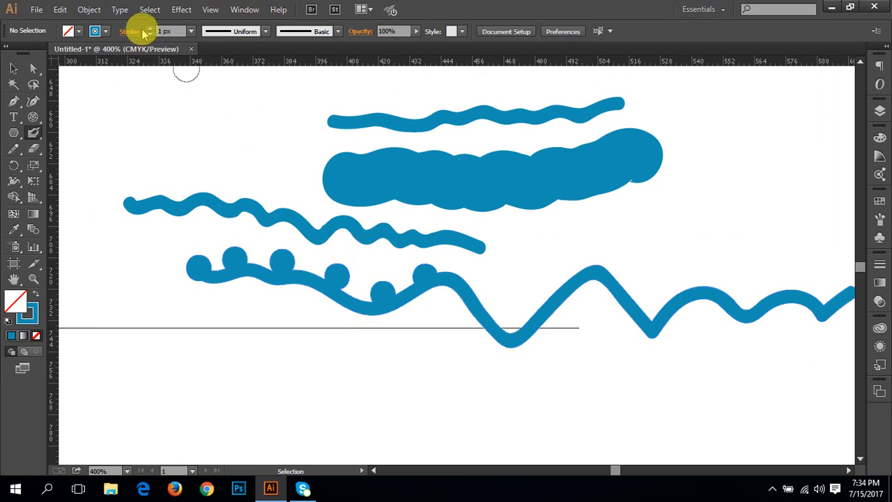
pyautogui.click(150, 29)
pyautogui.click(181, 113)
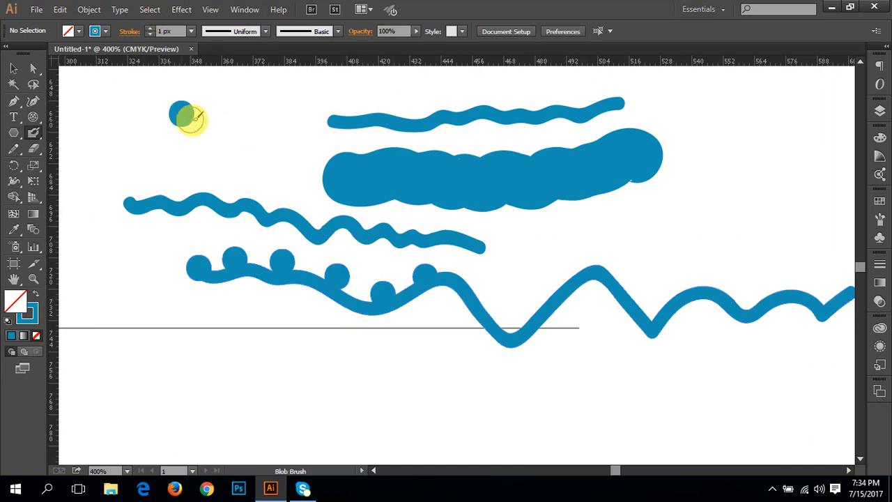
pyautogui.hotkey('ctrl', 'z')
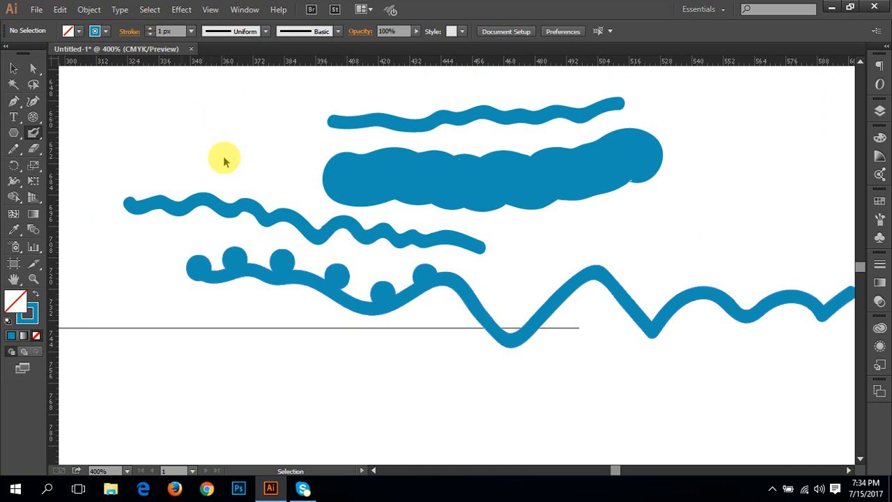
# - Undo the six blobs dabbed along the upper edge of the expanded wavy shape
pyautogui.hotkey('ctrl', 'z')
pyautogui.hotkey('ctrl', 'z')
pyautogui.hotkey('ctrl', 'z')
pyautogui.hotkey('ctrl', 'z')
pyautogui.hotkey('ctrl', 'z')
pyautogui.hotkey('ctrl', 'z')
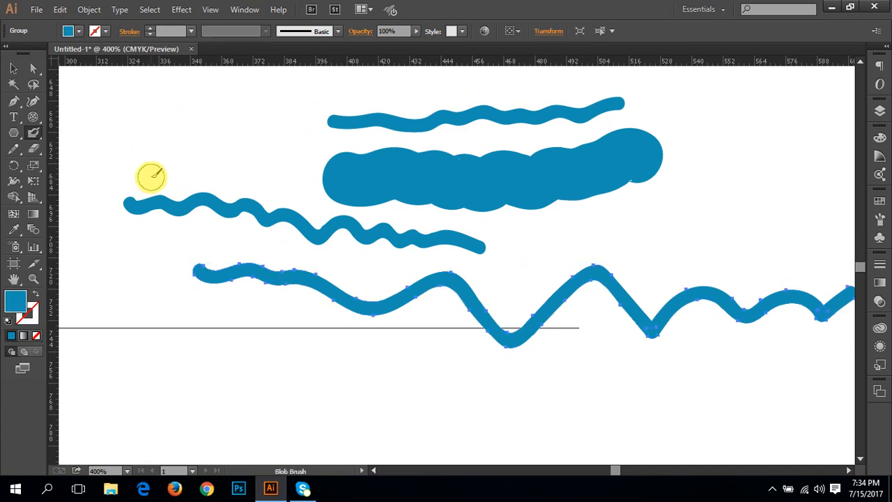
pyautogui.click(15, 150)
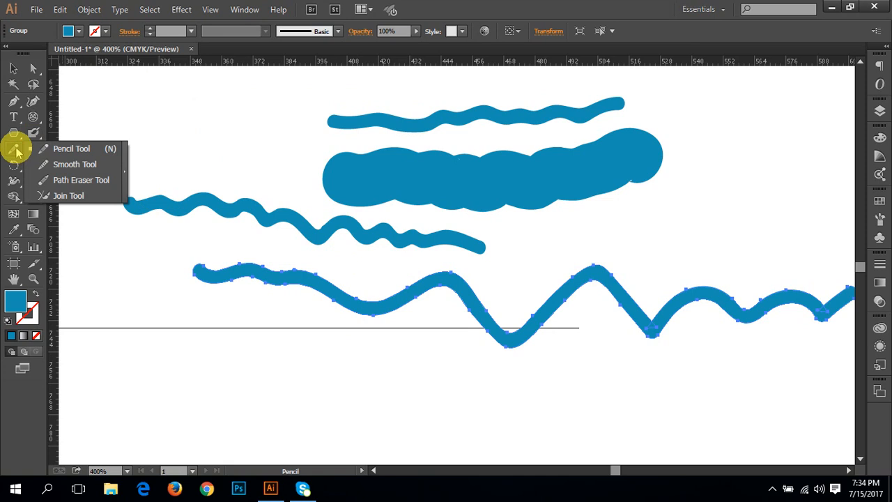
pyautogui.click(34, 134)
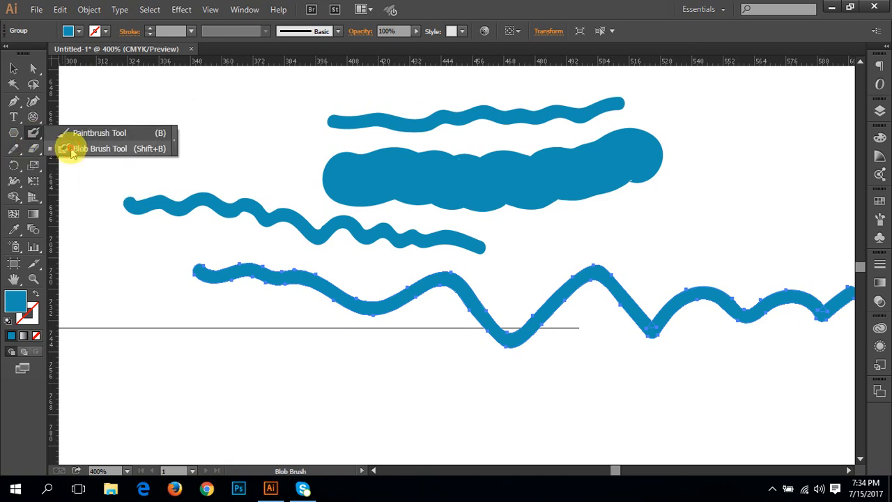
pyautogui.click(73, 150)
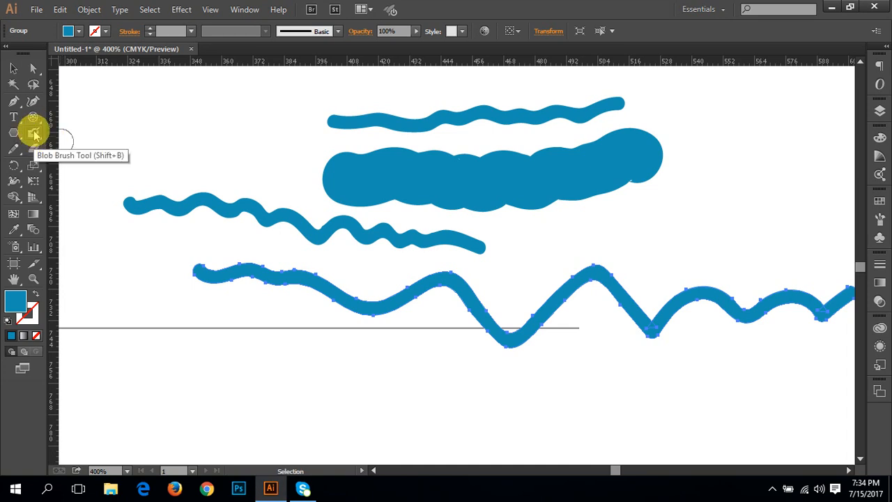
pyautogui.click(13, 134)
pyautogui.moveTo(13, 136); pyautogui.dragTo(59, 216)
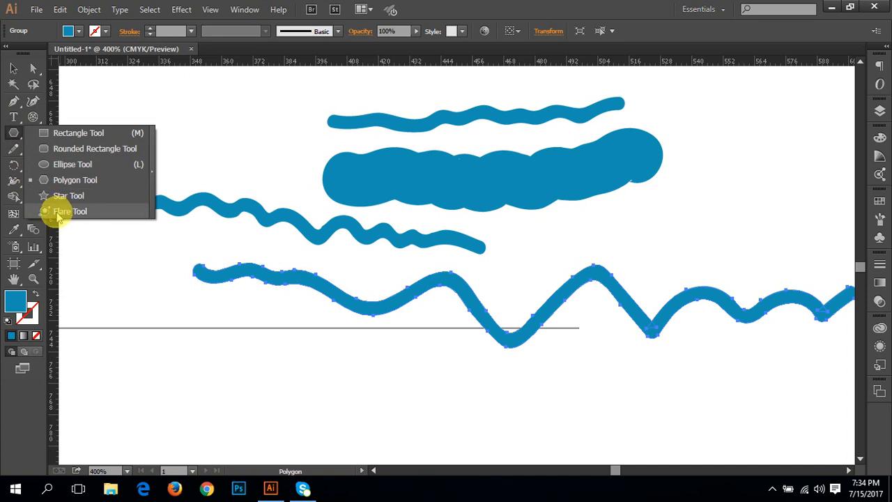
pyautogui.moveTo(60, 216); pyautogui.dragTo(39, 195)
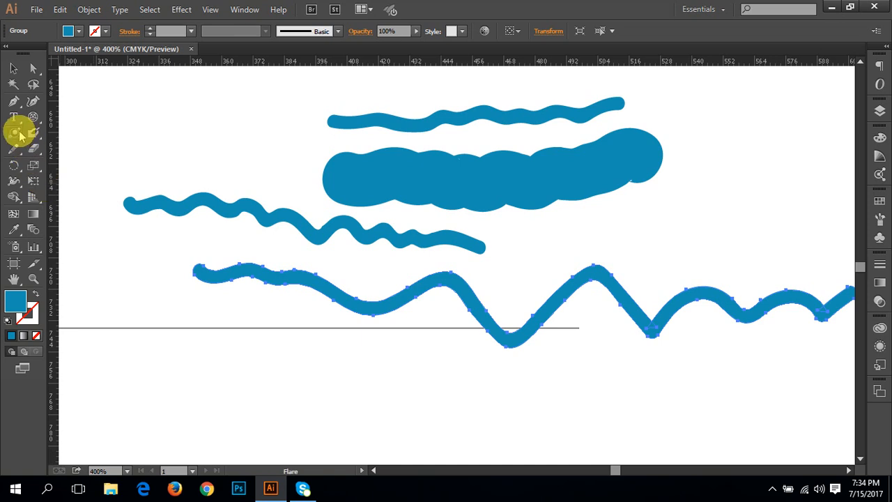
pyautogui.moveTo(34, 133)
pyautogui.mouseDown()
pyautogui.moveTo(67, 152)
pyautogui.moveTo(14, 154)
pyautogui.moveTo(70, 157)
pyautogui.moveTo(69, 149)
pyautogui.mouseUp()
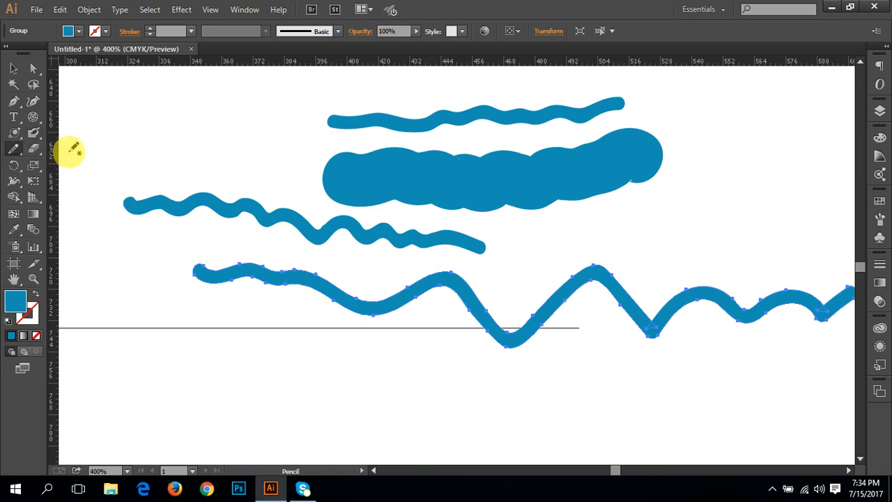
# - Draw a long wavy freehand path with the Pencil tool below the blue shapes and keep it selected
pyautogui.moveTo(223, 347)
pyautogui.mouseDown()
pyautogui.moveTo(173, 188)
pyautogui.moveTo(185, 273)
pyautogui.mouseUp()
pyautogui.moveTo(131, 284)
pyautogui.mouseDown()
pyautogui.moveTo(205, 277)
pyautogui.moveTo(353, 295)
pyautogui.moveTo(426, 283)
pyautogui.moveTo(562, 288)
pyautogui.mouseUp()
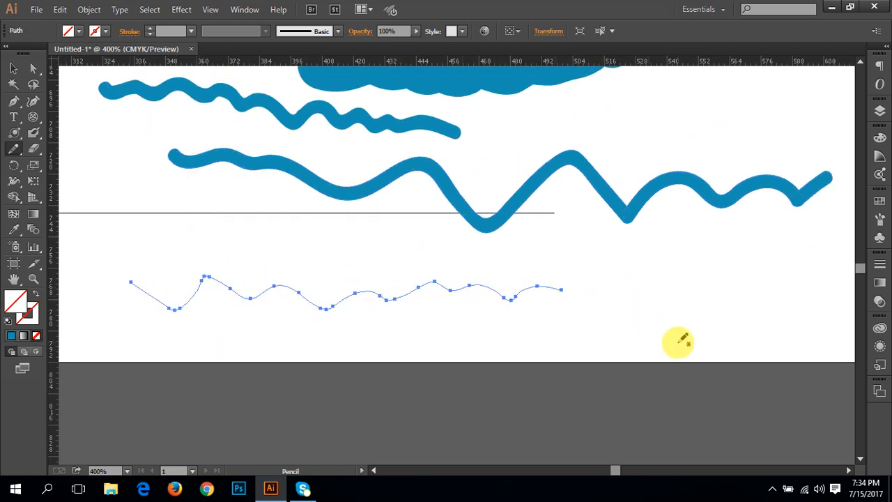
pyautogui.press('v')
pyautogui.click(648, 329)
pyautogui.moveTo(392, 248); pyautogui.dragTo(388, 368)
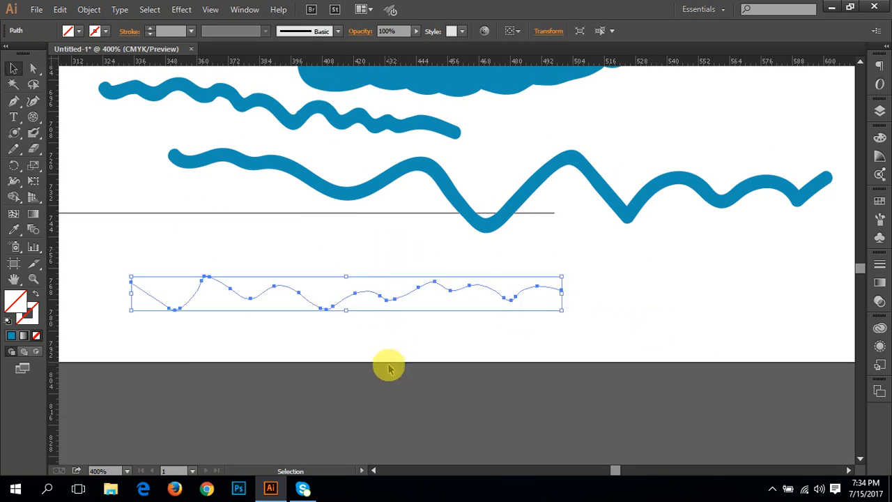
# - Give the pencil path a red #c40038 fill, swap fill and stroke so only the stroke is red, and deselect it
pyautogui.doubleClick(19, 304)
pyautogui.moveTo(177, 132); pyautogui.dragTo(199, 76)
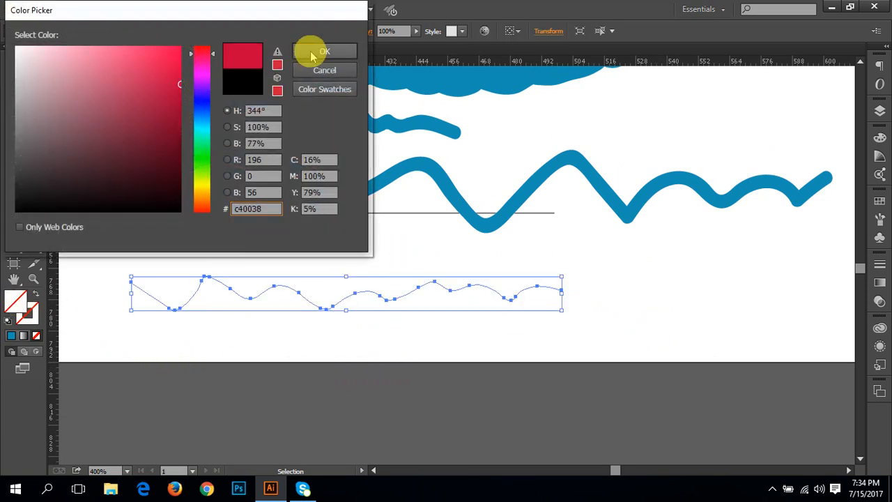
pyautogui.click(312, 57)
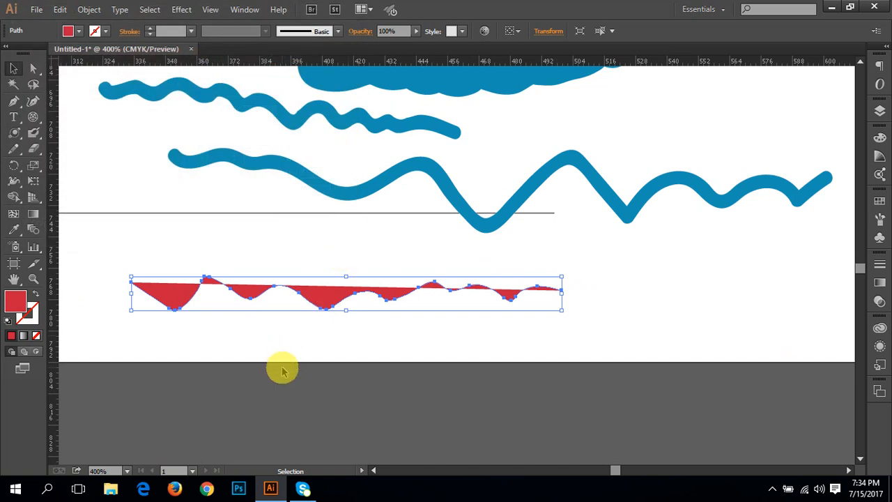
pyautogui.click(35, 294)
pyautogui.click(331, 399)
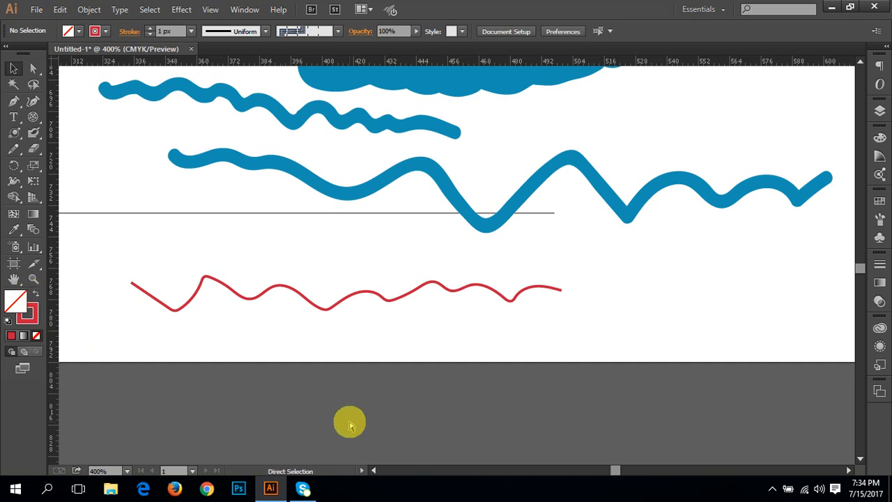
pyautogui.hotkey('ctrl', 'w')
pyautogui.click(568, 261)
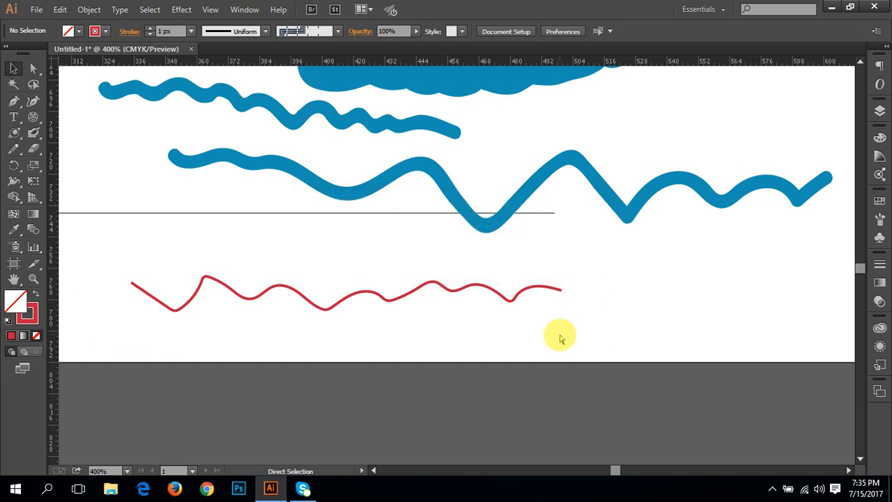
pyautogui.hotkey('ctrl', 'y')
pyautogui.hotkey('ctrl', 'y')
pyautogui.press('Print')
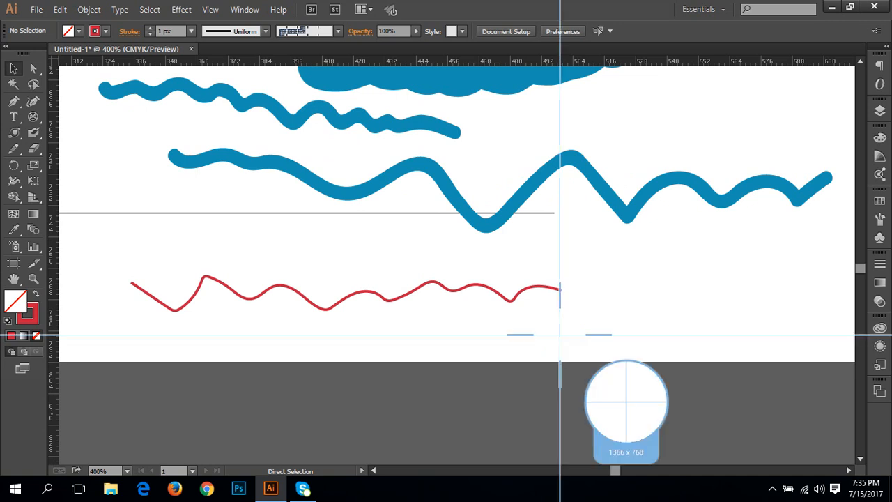
pyautogui.press('Escape')
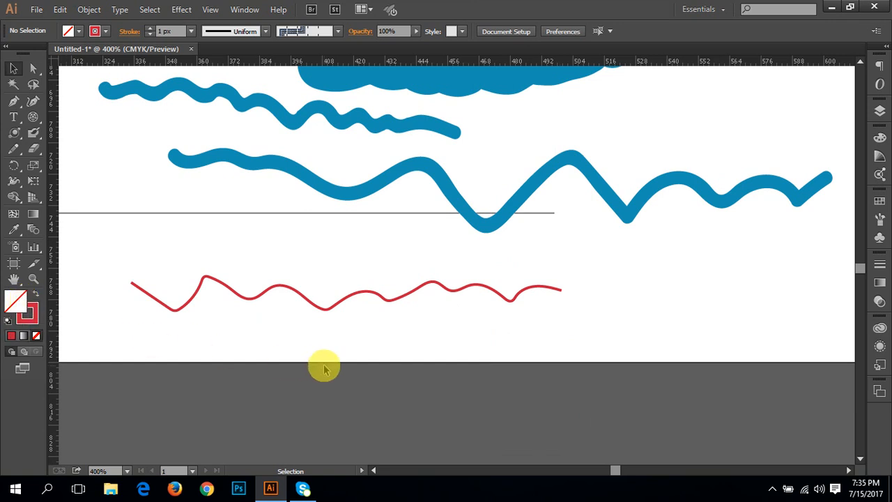
pyautogui.click(191, 286)
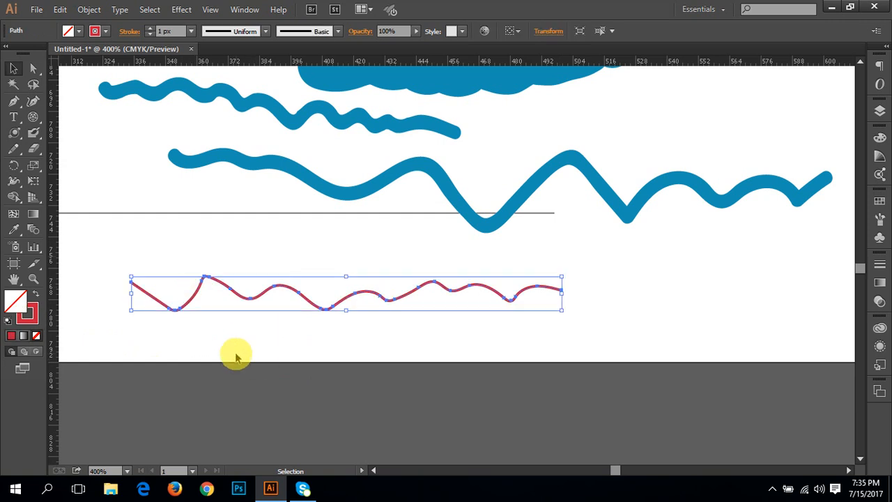
pyautogui.click(219, 334)
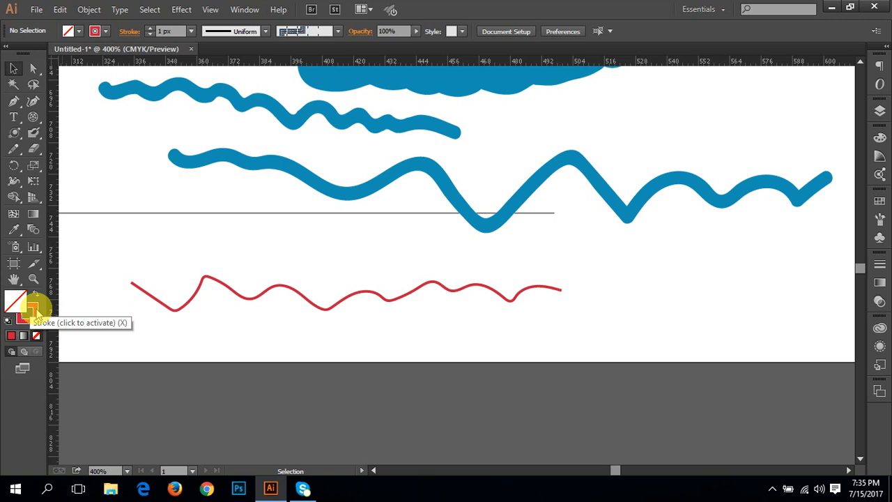
pyautogui.click(32, 310)
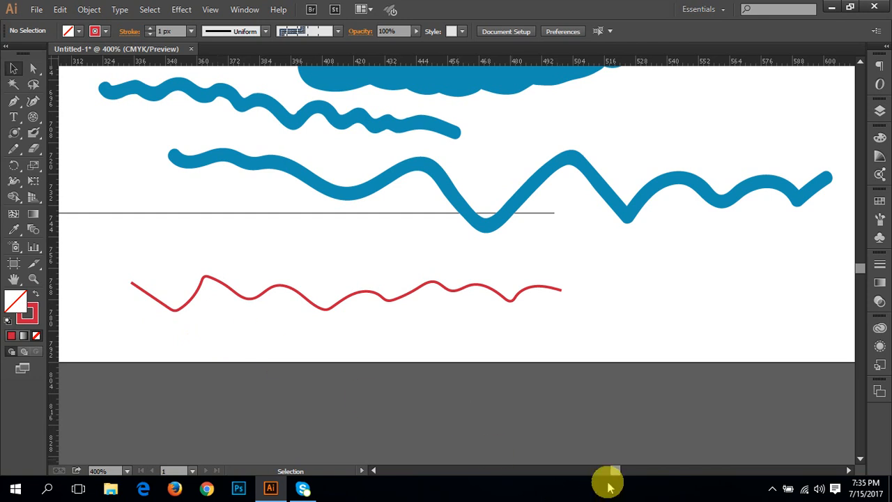
pyautogui.click(772, 489)
pyautogui.rightClick(732, 457)
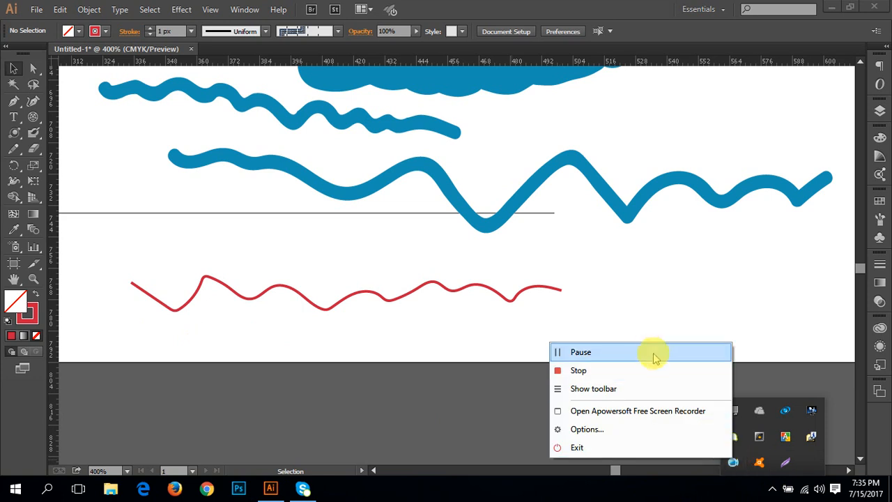
pyautogui.click(650, 352)
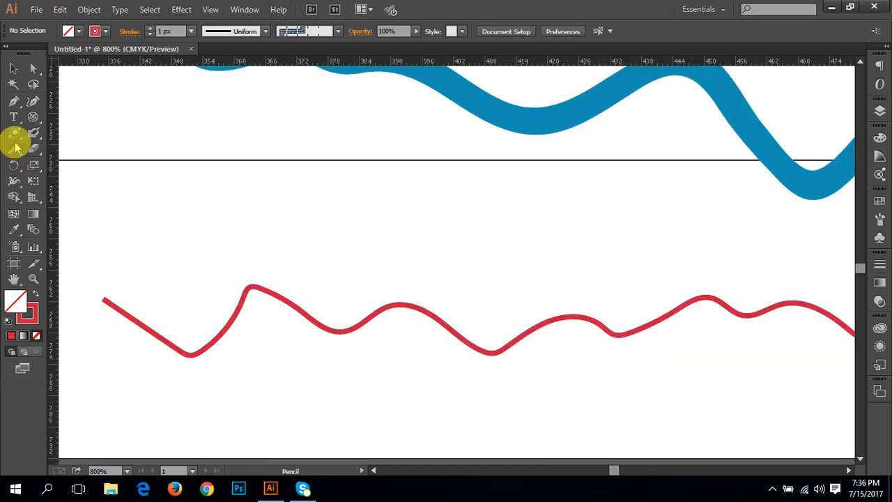
# - Draw a jagged zigzag line with the Pencil tool above the red wavy line
pyautogui.moveTo(14, 146); pyautogui.dragTo(70, 146)
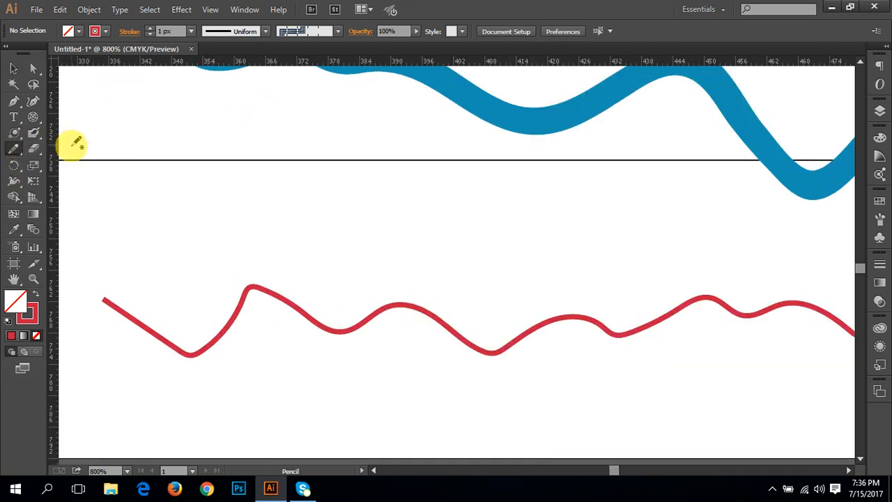
pyautogui.moveTo(105, 209)
pyautogui.mouseDown()
pyautogui.moveTo(133, 243)
pyautogui.moveTo(143, 219)
pyautogui.moveTo(168, 258)
pyautogui.moveTo(254, 248)
pyautogui.moveTo(281, 216)
pyautogui.moveTo(294, 216)
pyautogui.moveTo(308, 254)
pyautogui.moveTo(320, 212)
pyautogui.moveTo(360, 252)
pyautogui.moveTo(462, 215)
pyautogui.moveTo(498, 259)
pyautogui.mouseUp()
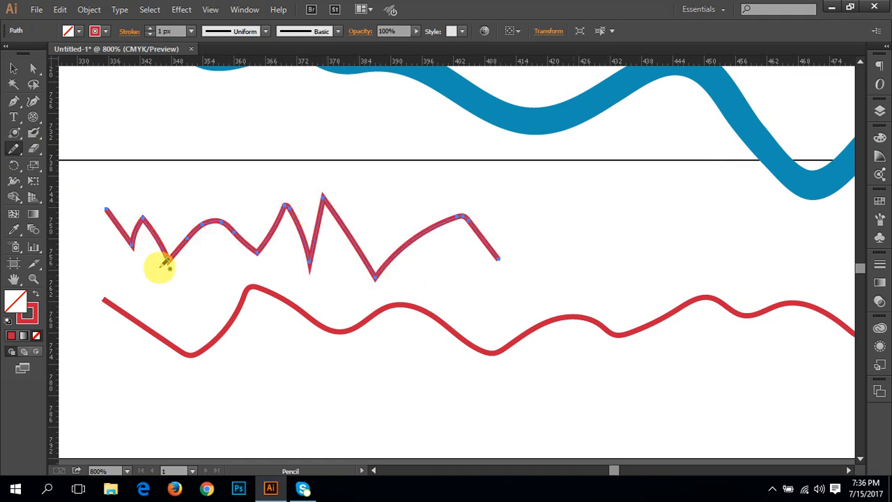
# - Draw a circle about 22 px in diameter beside the start of the zigzag line with the Ellipse tool
pyautogui.press('space')
pyautogui.moveTo(288, 309); pyautogui.dragTo(418, 284)
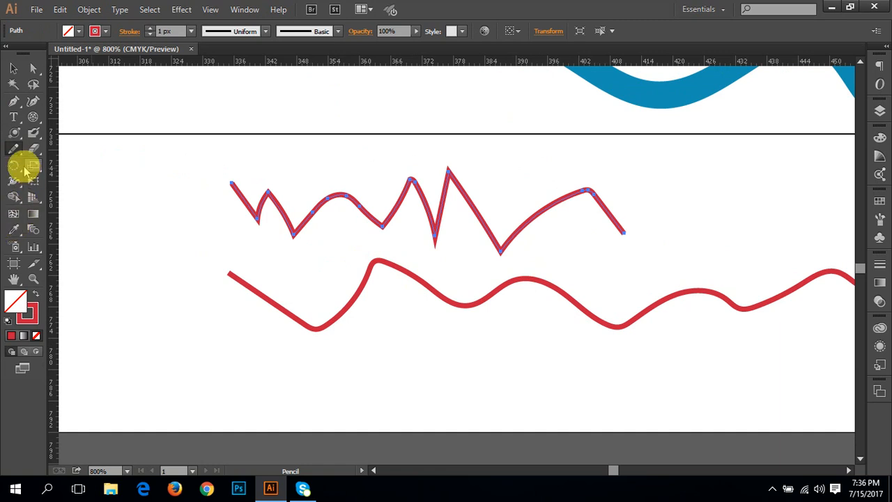
pyautogui.moveTo(16, 141); pyautogui.dragTo(203, 296)
pyautogui.keyDown('ctrl'); pyautogui.click(203, 268); pyautogui.keyUp('ctrl')
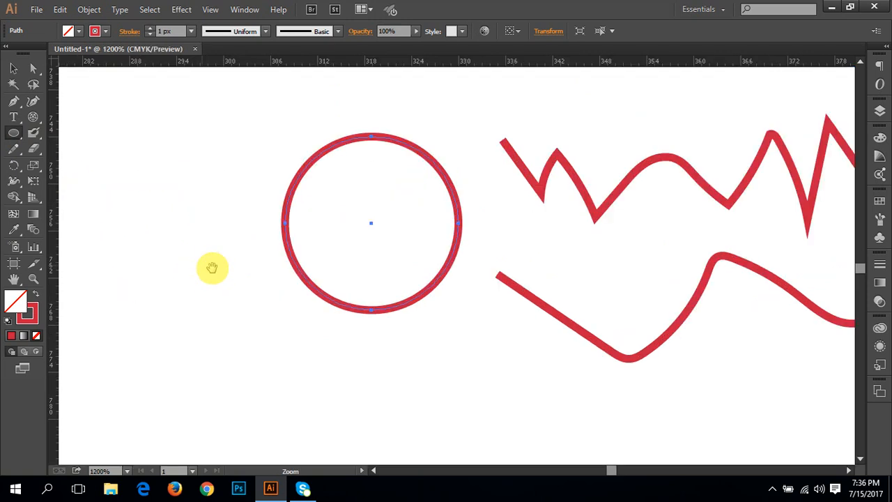
pyautogui.moveTo(301, 247); pyautogui.dragTo(145, 278)
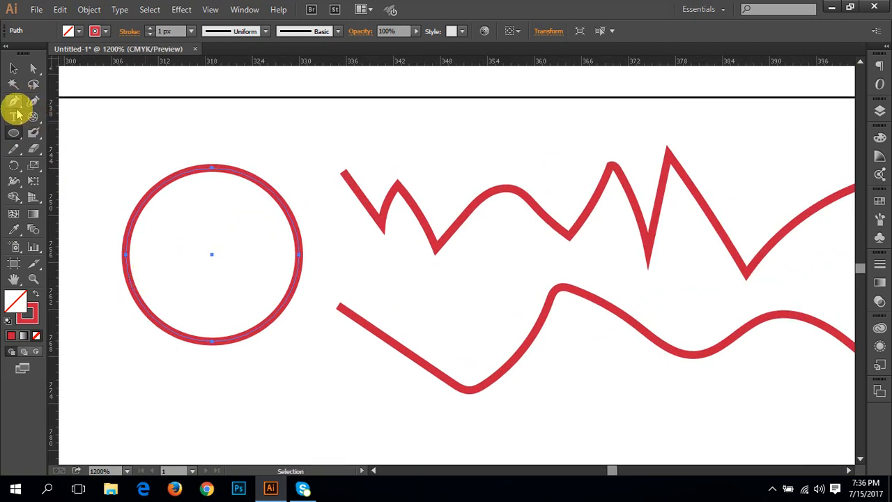
# - Reshape the circle at the anchor nearest the zigzag with the Anchor Point tool, pulling its curve handle outward into a pointed bulge
pyautogui.moveTo(17, 111); pyautogui.dragTo(70, 149)
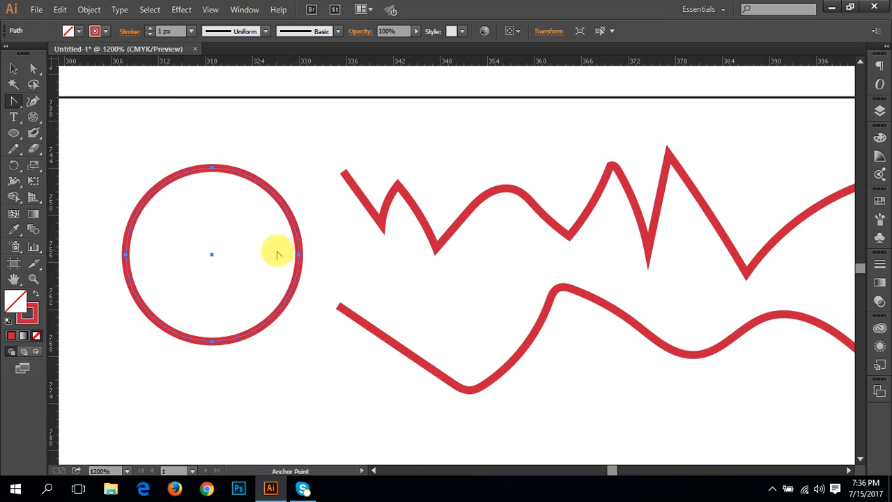
pyautogui.moveTo(298, 256); pyautogui.dragTo(279, 282)
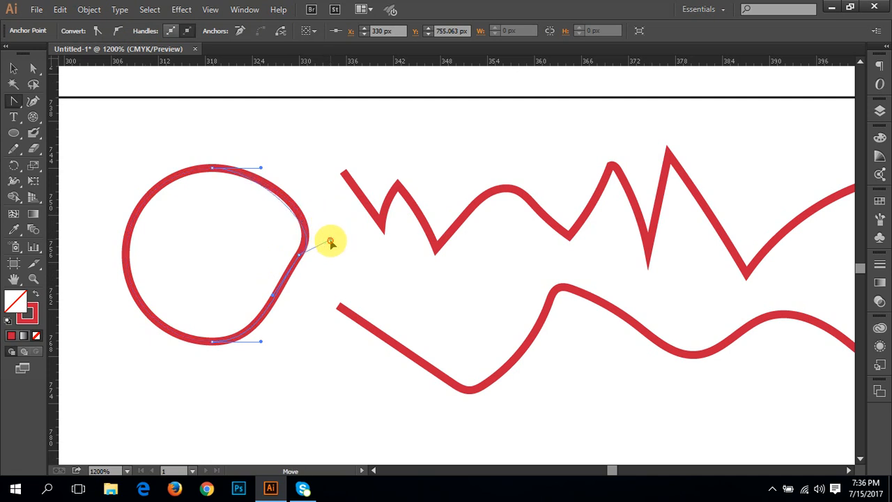
pyautogui.moveTo(339, 241); pyautogui.dragTo(344, 239)
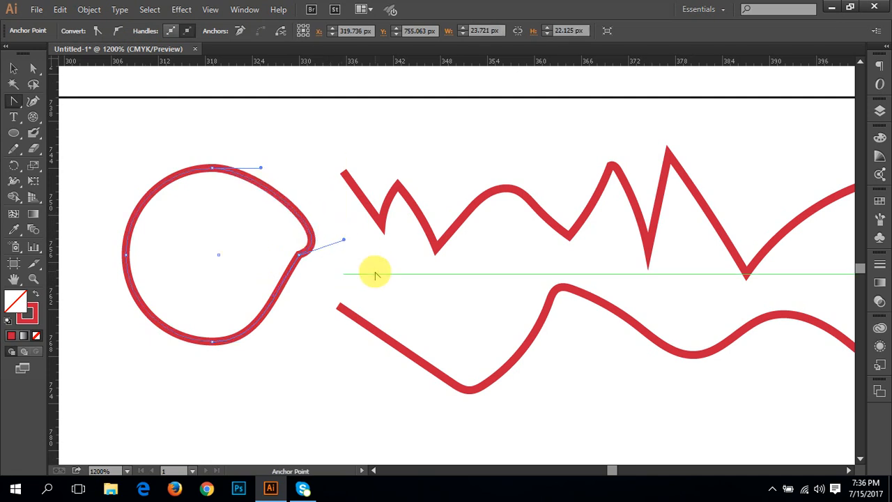
# - Smooth the pointed bulge on the reshaped circle with the Smooth tool
pyautogui.scroll(1, 453, 264)
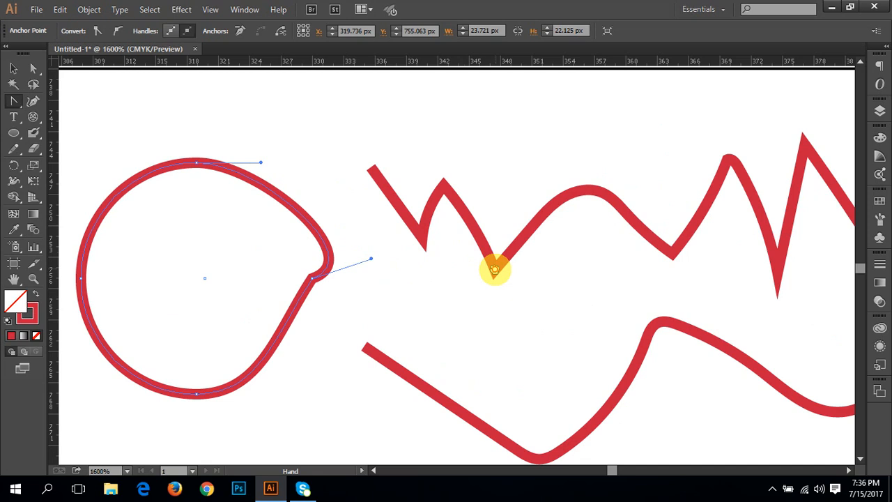
pyautogui.moveTo(496, 269)
pyautogui.mouseDown()
pyautogui.moveTo(445, 282)
pyautogui.moveTo(499, 277)
pyautogui.mouseUp()
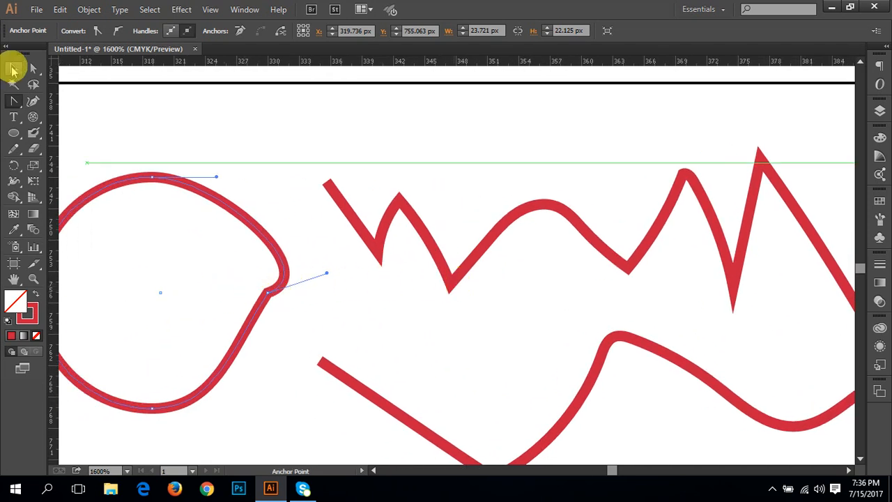
pyautogui.click(13, 69)
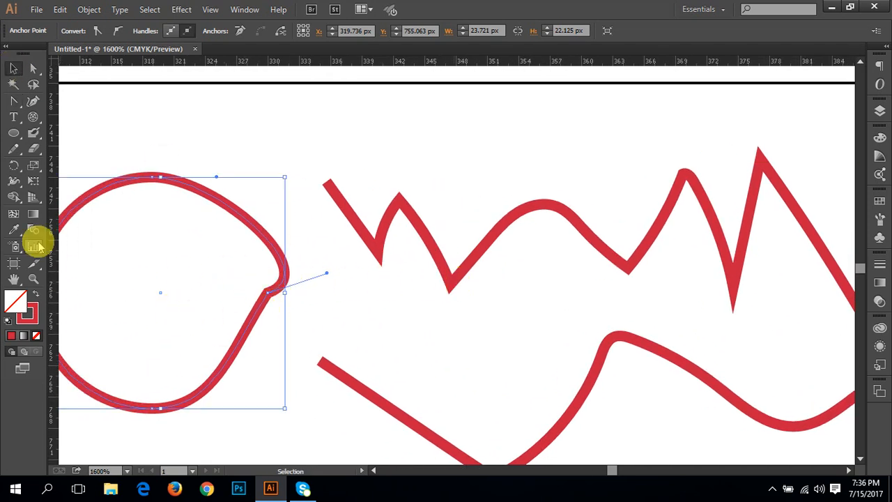
pyautogui.click(14, 149)
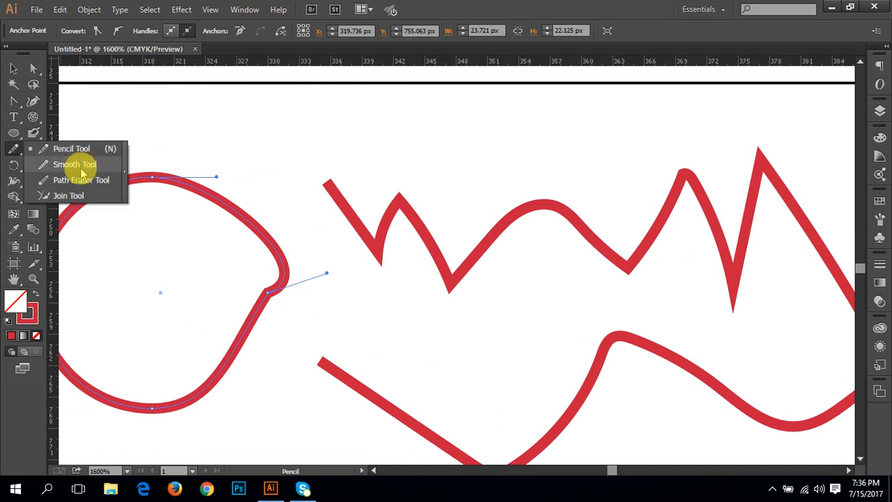
pyautogui.click(75, 164)
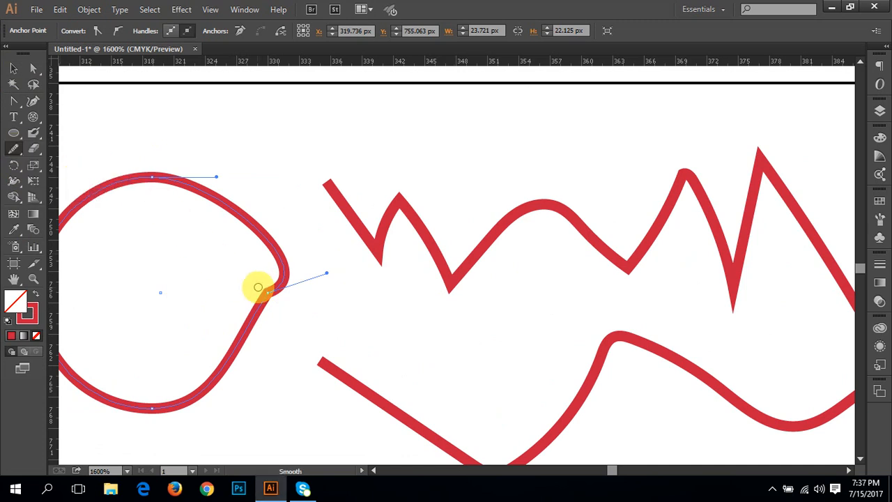
pyautogui.moveTo(274, 281)
pyautogui.mouseDown()
pyautogui.moveTo(241, 332)
pyautogui.moveTo(283, 276)
pyautogui.moveTo(245, 343)
pyautogui.moveTo(285, 287)
pyautogui.moveTo(286, 267)
pyautogui.moveTo(233, 345)
pyautogui.moveTo(260, 321)
pyautogui.moveTo(271, 286)
pyautogui.moveTo(182, 378)
pyautogui.mouseUp()
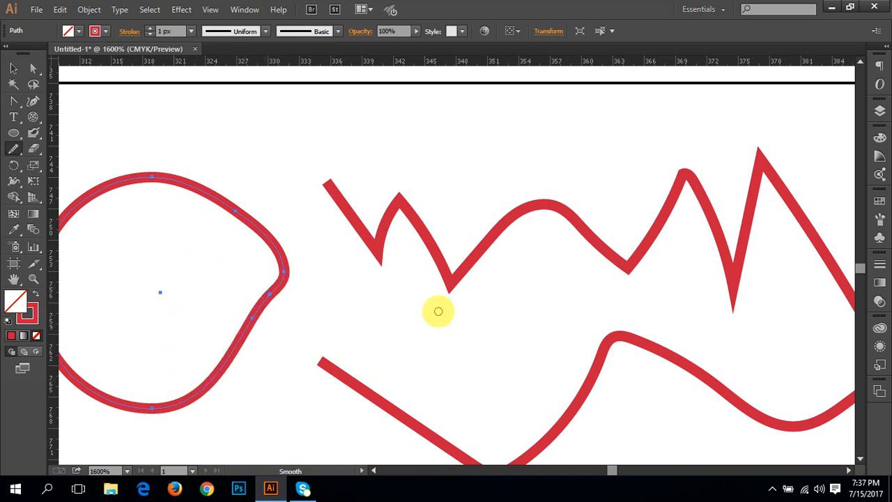
# - Select the zigzag line and round off its second low corner with the Smooth tool
pyautogui.click(13, 68)
pyautogui.moveTo(432, 190); pyautogui.dragTo(478, 370)
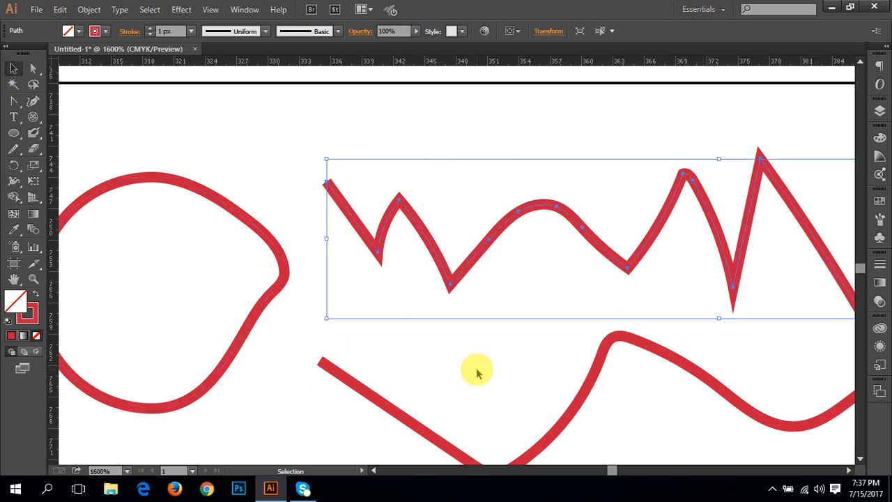
pyautogui.keyDown('ctrl'); pyautogui.click(471, 298); pyautogui.keyUp('ctrl')
pyautogui.keyDown('ctrl'); pyautogui.click(470, 286); pyautogui.keyUp('ctrl')
pyautogui.keyDown('ctrl'); pyautogui.click(468, 253); pyautogui.keyUp('ctrl')
pyautogui.moveTo(374, 184); pyautogui.dragTo(397, 331)
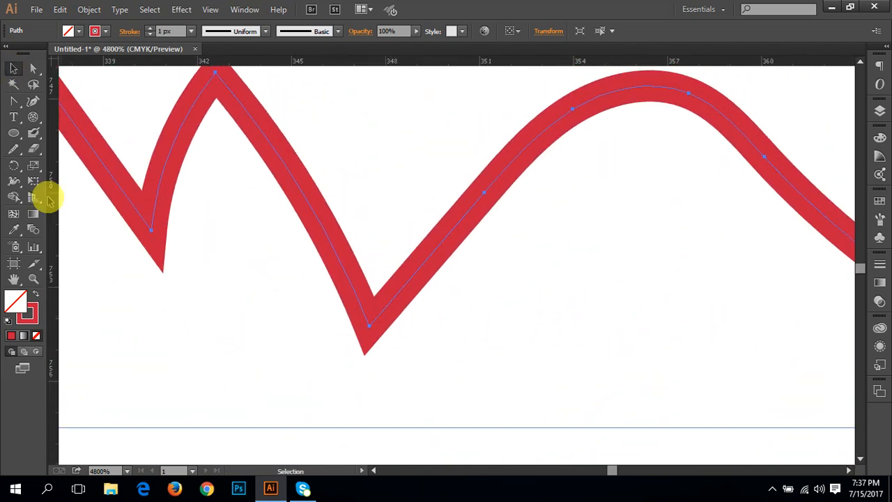
pyautogui.click(13, 148)
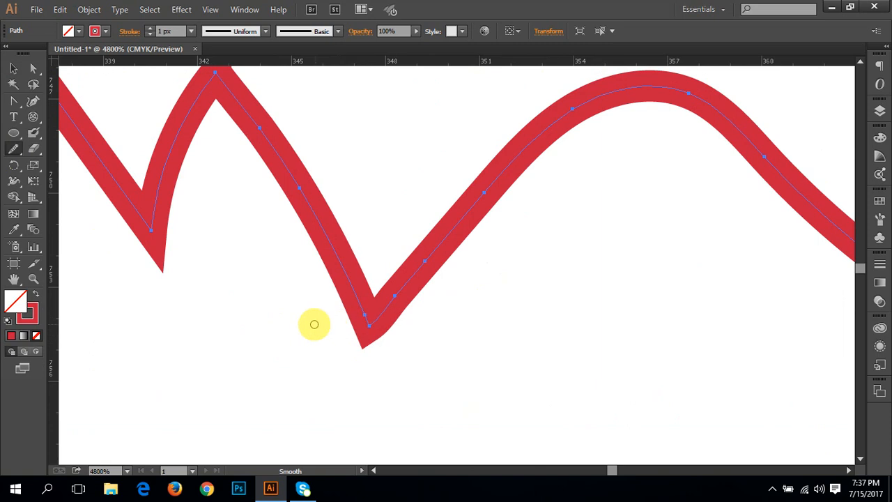
pyautogui.moveTo(313, 323)
pyautogui.mouseDown()
pyautogui.moveTo(376, 323)
pyautogui.moveTo(368, 328)
pyautogui.moveTo(391, 337)
pyautogui.moveTo(367, 324)
pyautogui.moveTo(372, 332)
pyautogui.moveTo(404, 285)
pyautogui.moveTo(370, 327)
pyautogui.moveTo(421, 286)
pyautogui.mouseUp()
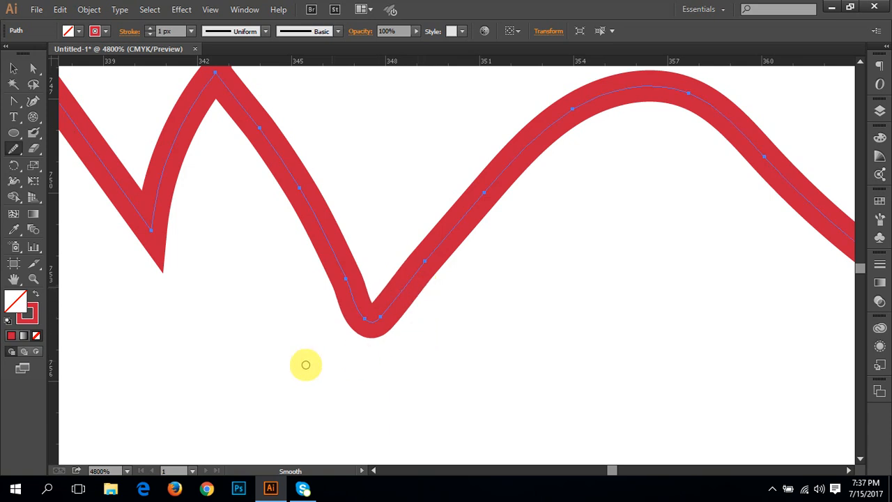
# - Round off the zigzag's first low corner and the first peak after it with the Smooth tool, and deselect the line
pyautogui.moveTo(17, 152); pyautogui.dragTo(90, 163)
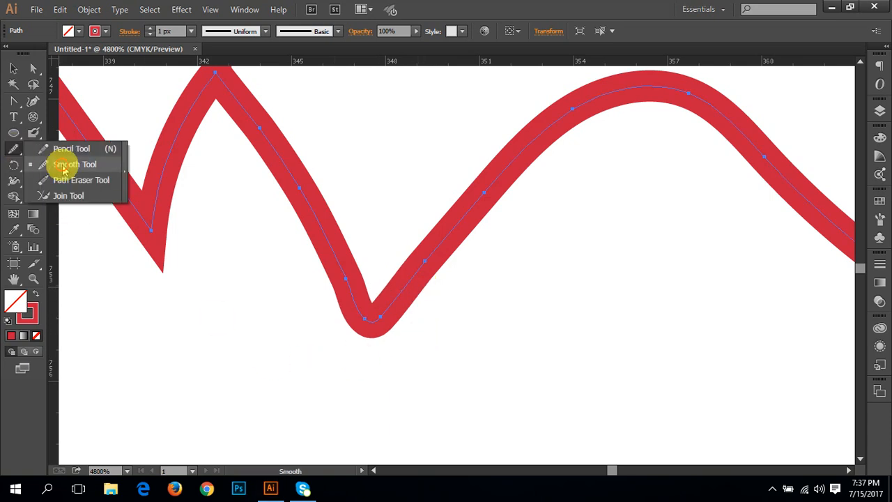
pyautogui.moveTo(154, 220)
pyautogui.mouseDown()
pyautogui.moveTo(132, 246)
pyautogui.moveTo(160, 207)
pyautogui.moveTo(148, 222)
pyautogui.moveTo(83, 174)
pyautogui.mouseUp()
pyautogui.moveTo(191, 239); pyautogui.dragTo(303, 356)
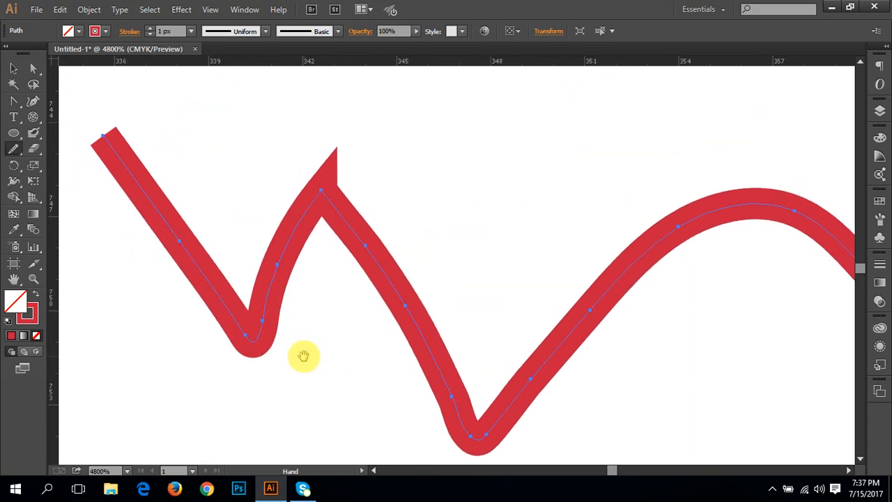
pyautogui.moveTo(317, 211)
pyautogui.mouseDown()
pyautogui.moveTo(319, 193)
pyautogui.moveTo(323, 202)
pyautogui.moveTo(267, 221)
pyautogui.mouseUp()
pyautogui.press('v')
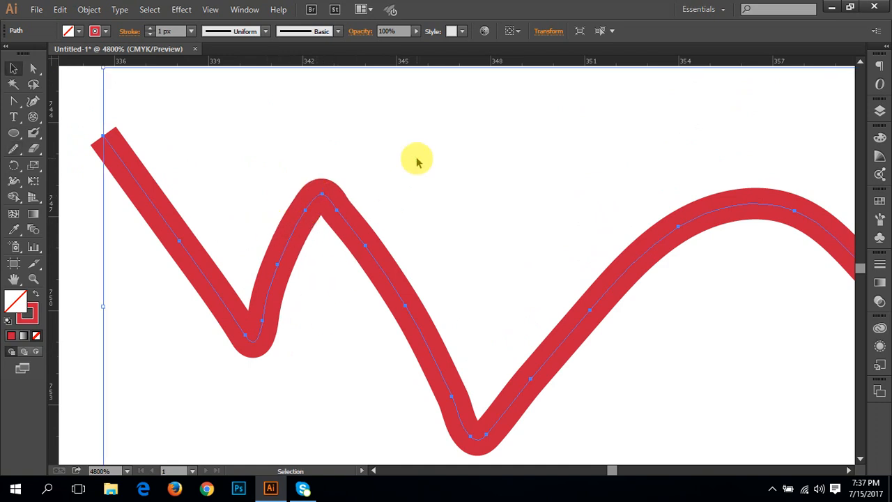
pyautogui.click(460, 203)
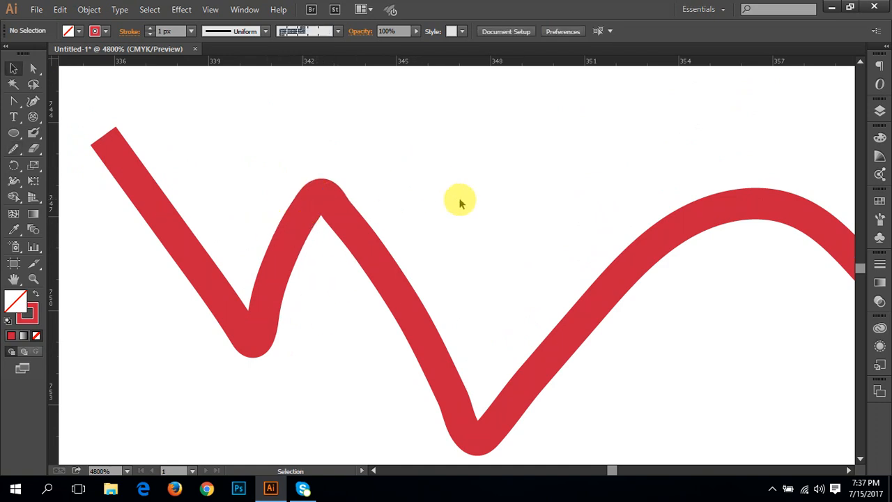
# - Try drawing a horizontal line about 9 px long above the circle with the Line Segment tool, and undo it
pyautogui.press('space')
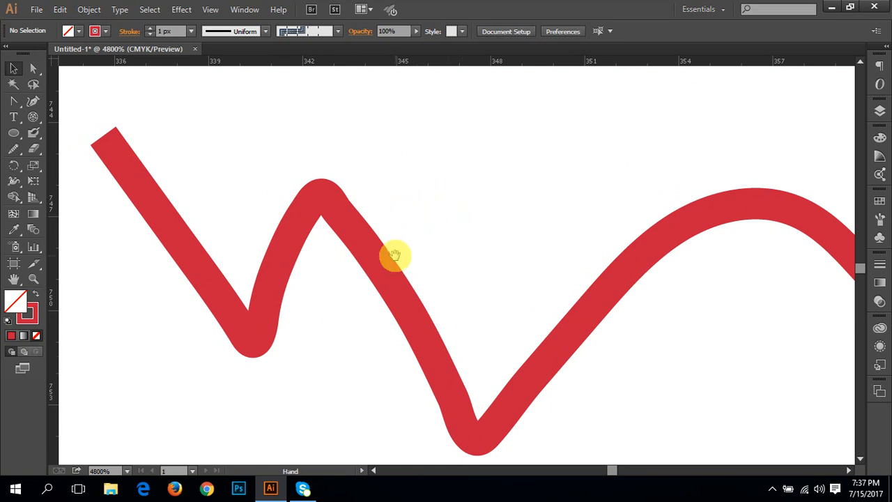
pyautogui.moveTo(396, 257); pyautogui.dragTo(594, 333)
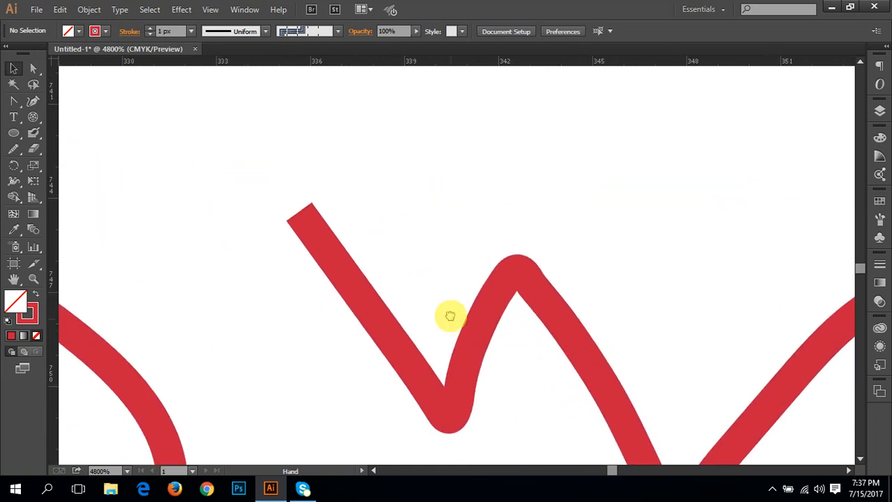
pyautogui.moveTo(449, 316); pyautogui.dragTo(592, 175)
pyautogui.moveTo(444, 277); pyautogui.dragTo(510, 406)
pyautogui.moveTo(380, 305); pyautogui.dragTo(365, 390)
pyautogui.moveTo(395, 362); pyautogui.dragTo(374, 416)
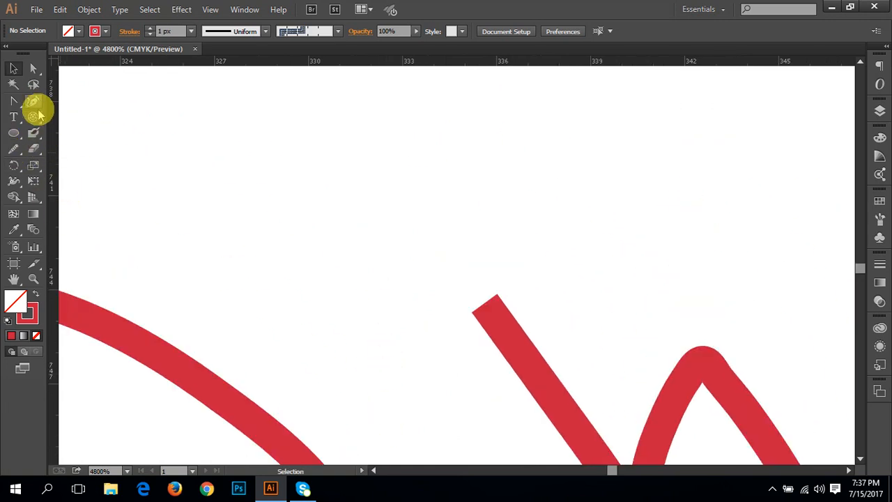
pyautogui.moveTo(35, 119); pyautogui.dragTo(77, 114)
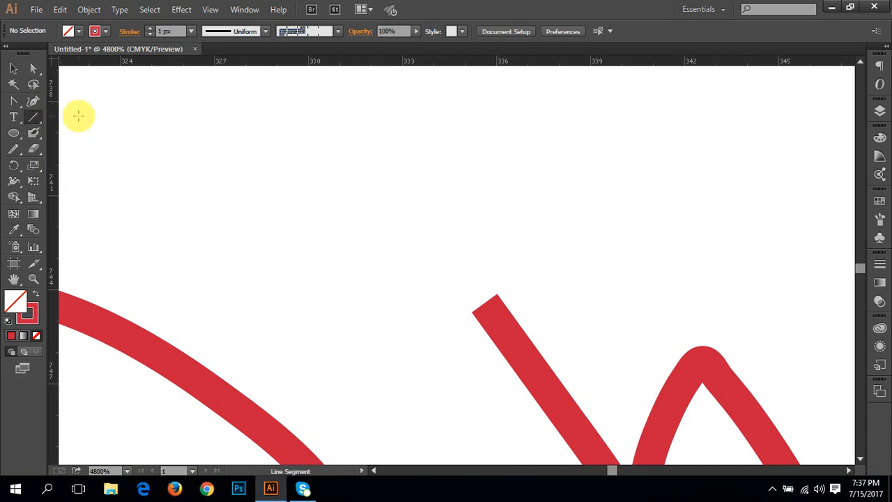
pyautogui.moveTo(122, 193); pyautogui.dragTo(406, 193)
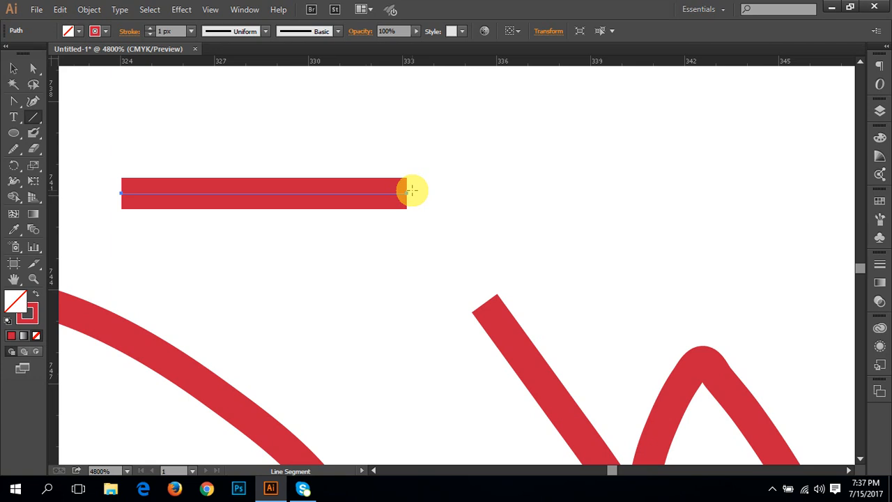
pyautogui.hotkey('ctrl', 'z')
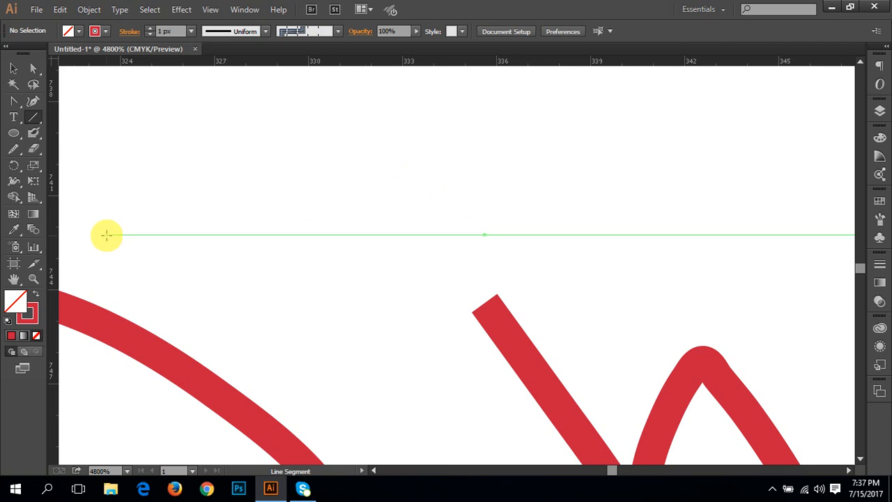
# - Select the zigzag line and erase a small gap in the middle of its first straight segment with the Path Eraser tool
pyautogui.moveTo(20, 154); pyautogui.dragTo(59, 188)
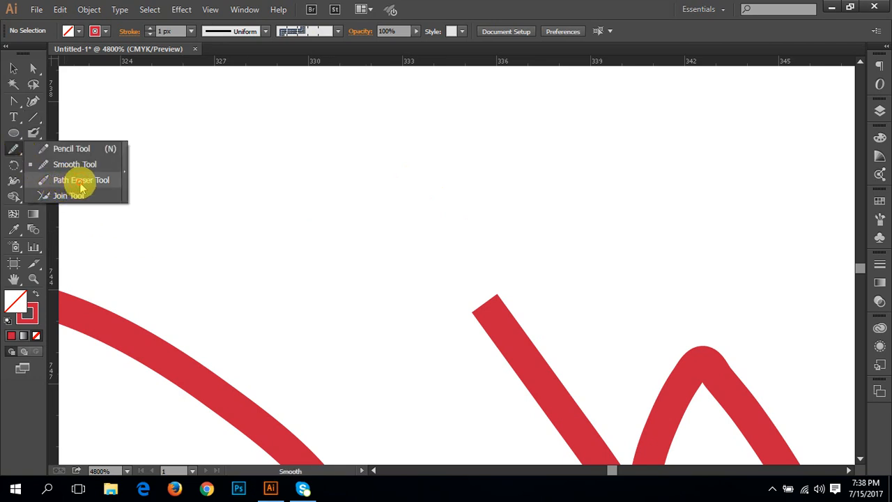
pyautogui.moveTo(81, 186); pyautogui.dragTo(81, 186)
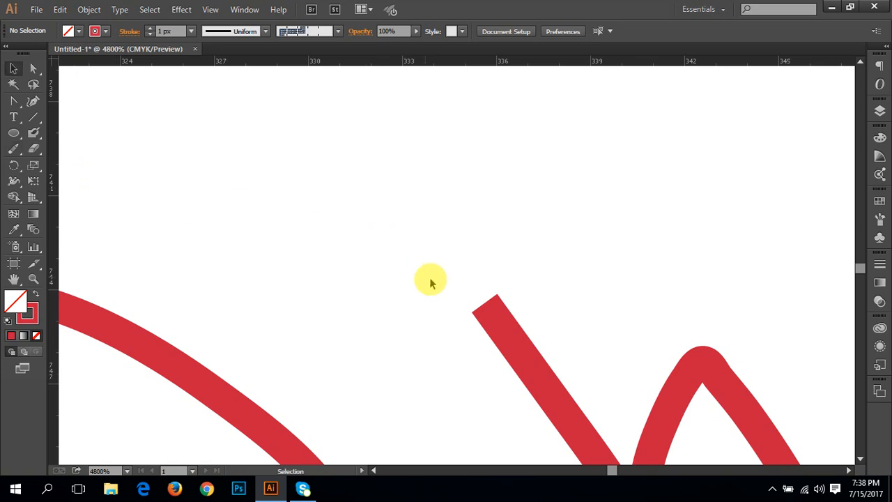
pyautogui.keyDown('ctrl'); pyautogui.click(499, 324); pyautogui.keyUp('ctrl')
pyautogui.moveTo(498, 324); pyautogui.dragTo(135, 153)
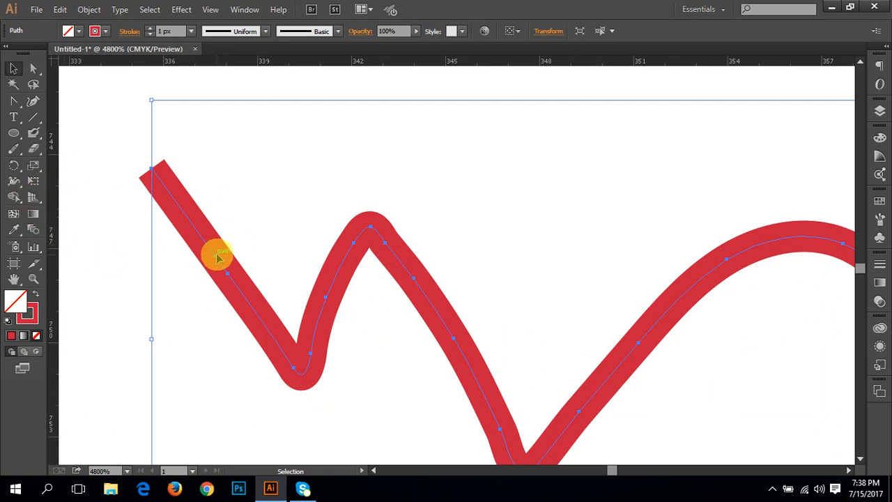
pyautogui.click(14, 149)
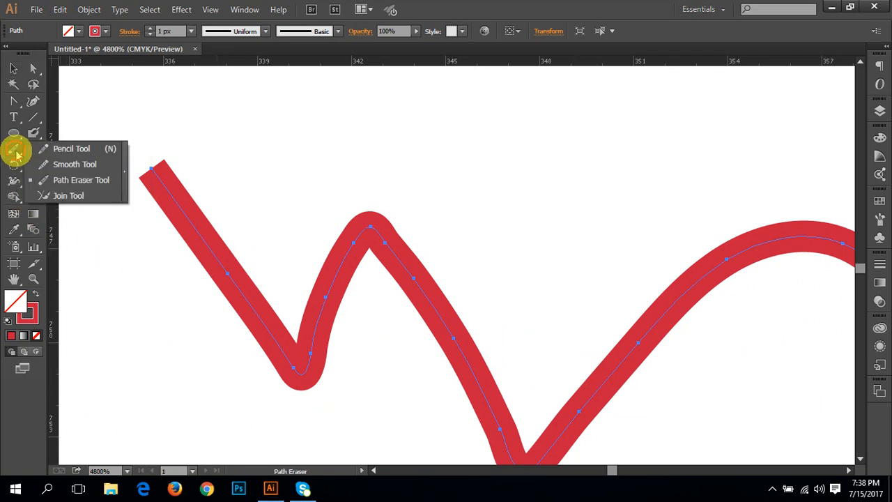
pyautogui.click(78, 182)
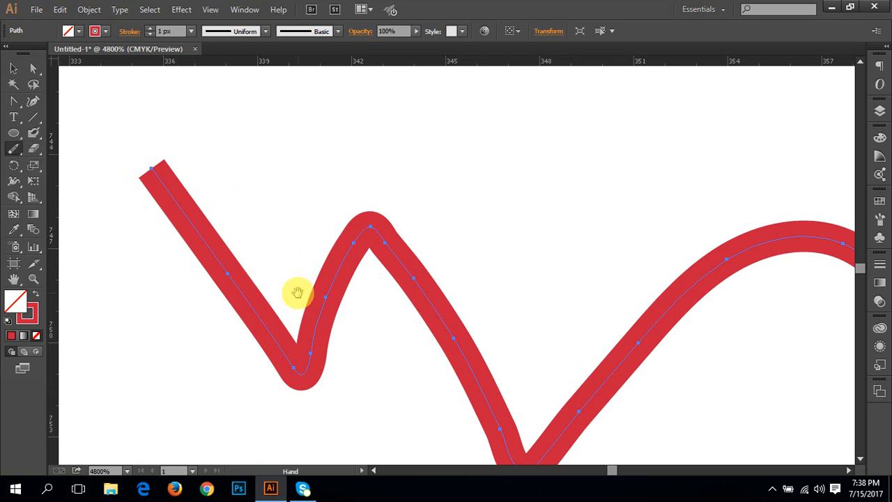
pyautogui.moveTo(296, 292); pyautogui.dragTo(255, 247)
pyautogui.moveTo(201, 237); pyautogui.dragTo(173, 271)
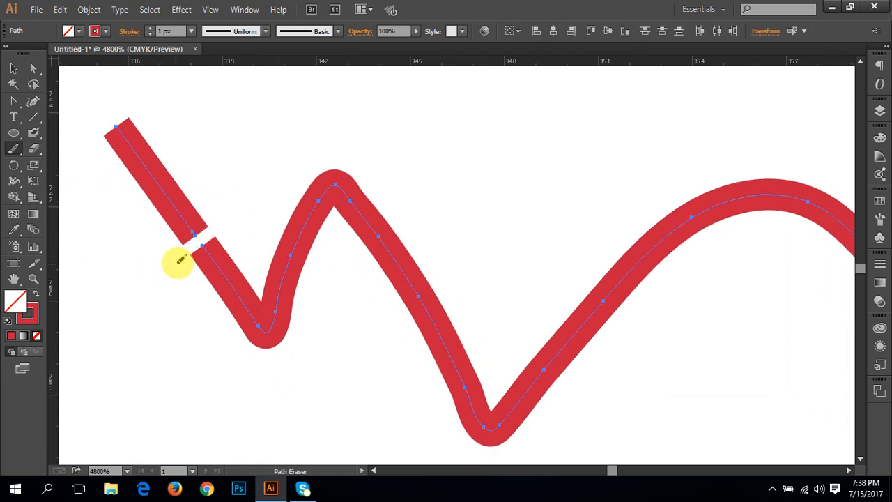
# - Try erasing along the zigzag's detached first piece and around its first valley with the Path Eraser tool, and undo the erasures
pyautogui.moveTo(108, 119); pyautogui.dragTo(183, 216)
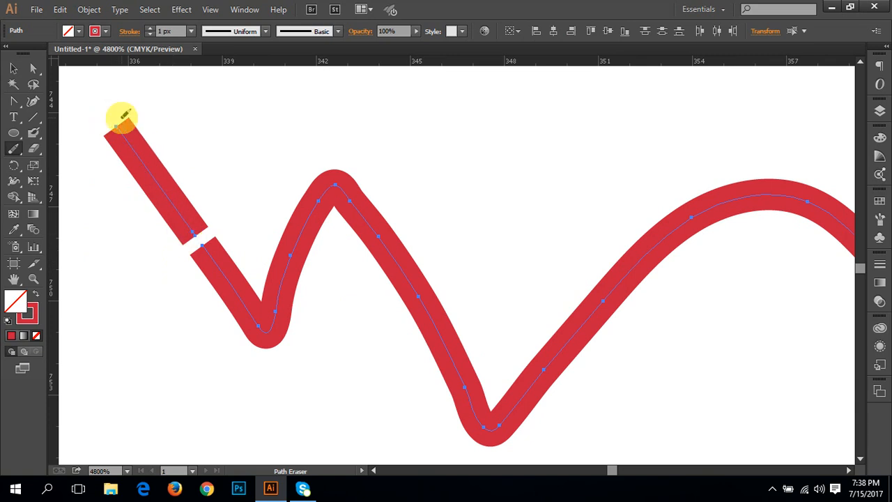
pyautogui.moveTo(120, 119)
pyautogui.mouseDown()
pyautogui.moveTo(190, 230)
pyautogui.moveTo(116, 108)
pyautogui.moveTo(185, 204)
pyautogui.mouseUp()
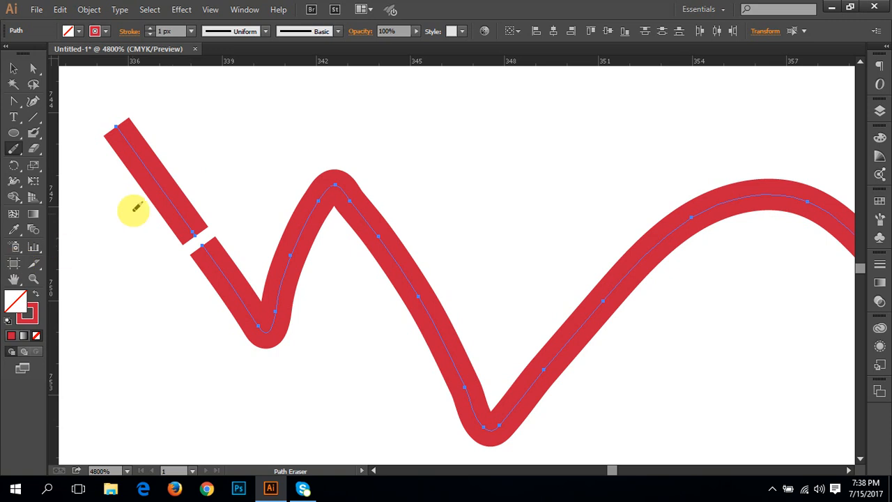
pyautogui.moveTo(280, 291)
pyautogui.mouseDown()
pyautogui.moveTo(268, 368)
pyautogui.moveTo(264, 354)
pyautogui.mouseUp()
pyautogui.hotkey('ctrl', 'z')
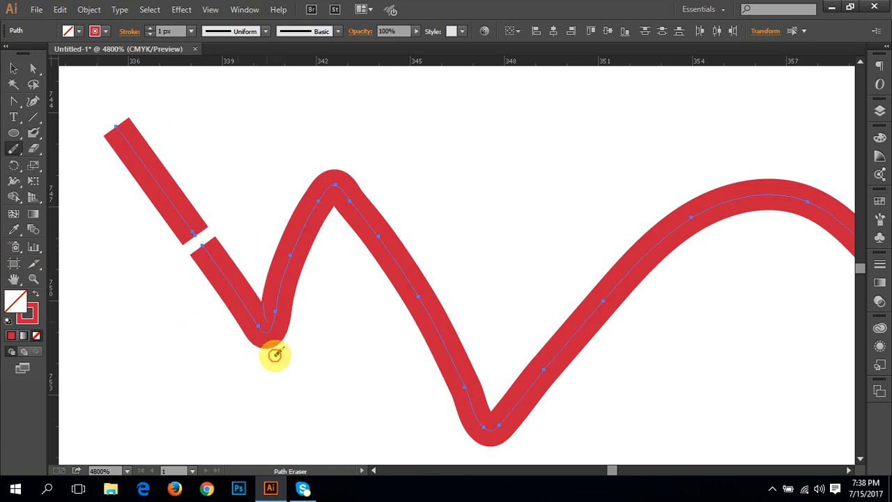
pyautogui.moveTo(274, 302); pyautogui.dragTo(310, 347)
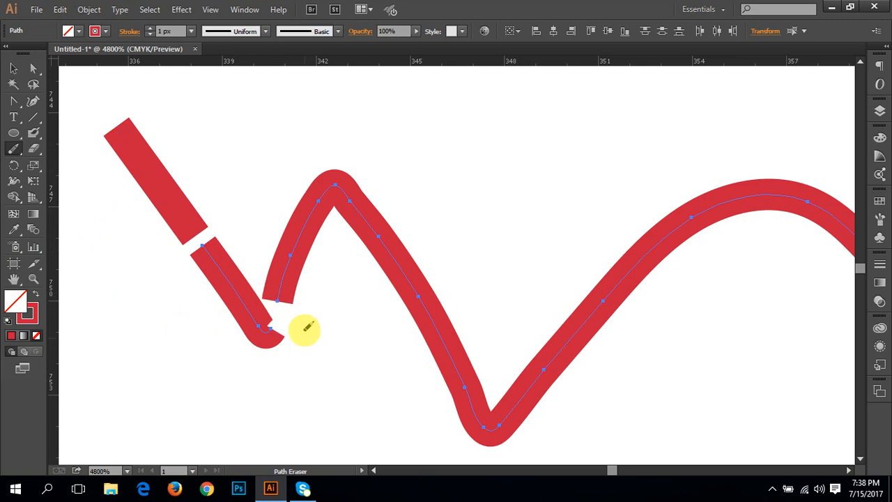
pyautogui.hotkey('ctrl', 'z')
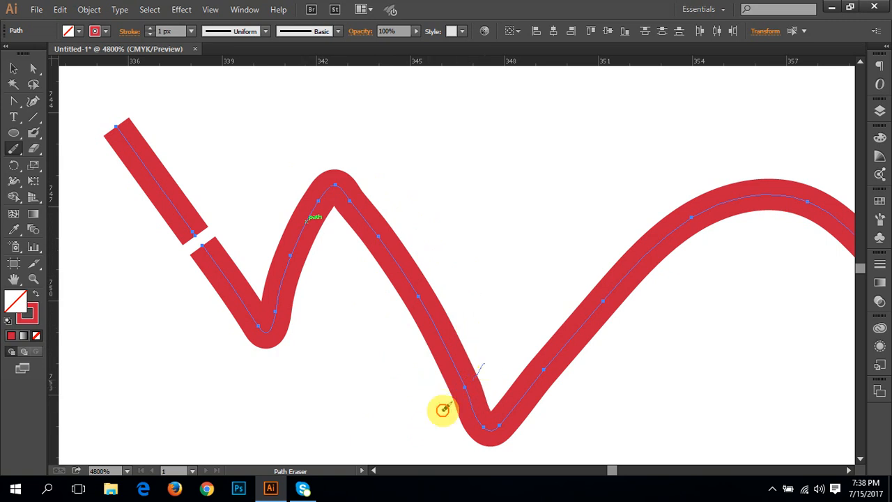
# - Draw a horizontal line about 15.5 px long above the zigzag with the Line Segment tool
pyautogui.moveTo(37, 120); pyautogui.dragTo(77, 117)
pyautogui.moveTo(309, 156); pyautogui.dragTo(244, 316)
pyautogui.moveTo(170, 244); pyautogui.dragTo(655, 216)
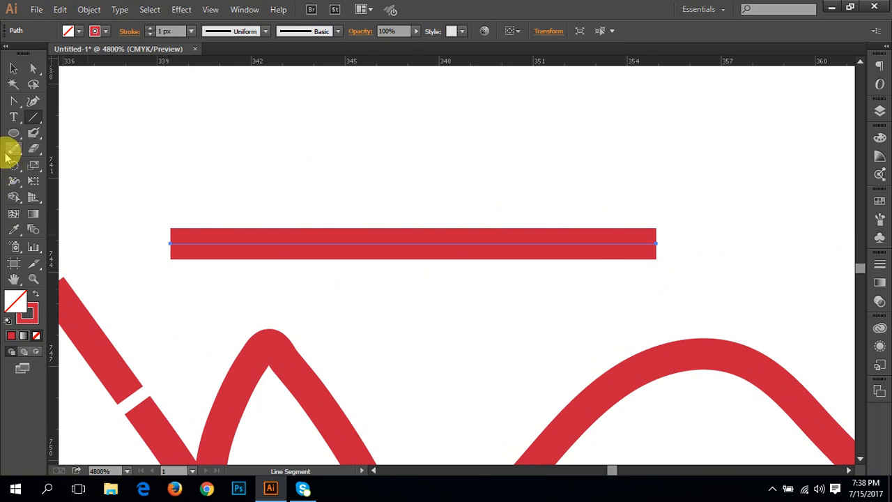
# - Erase two narrow gaps in the horizontal line with the Path Eraser tool, splitting it into three pieces
pyautogui.click(36, 133)
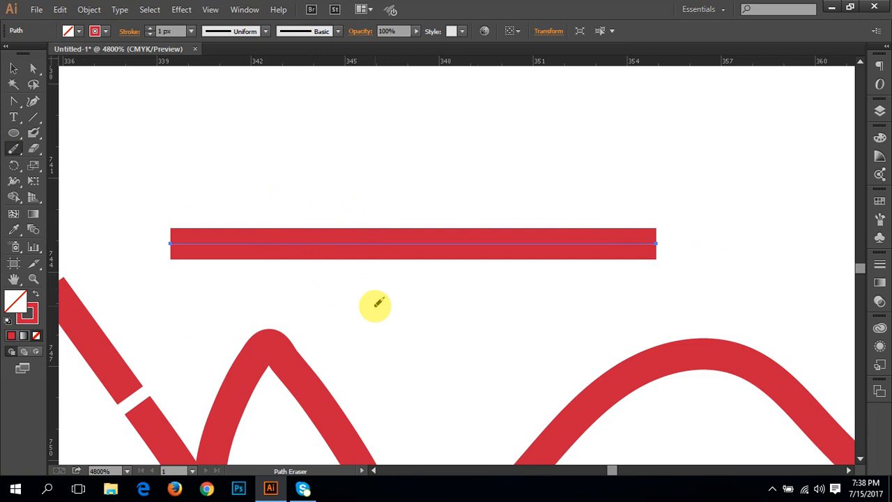
pyautogui.moveTo(347, 241); pyautogui.dragTo(350, 250)
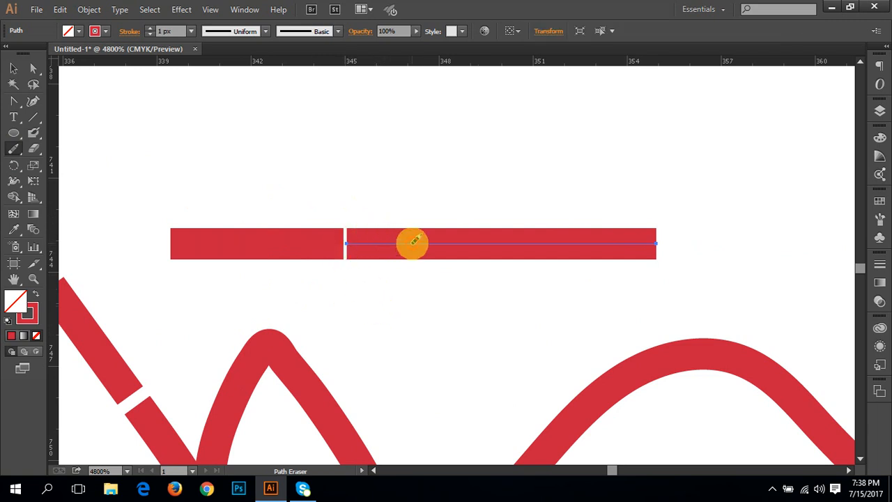
pyautogui.moveTo(412, 243); pyautogui.dragTo(417, 248)
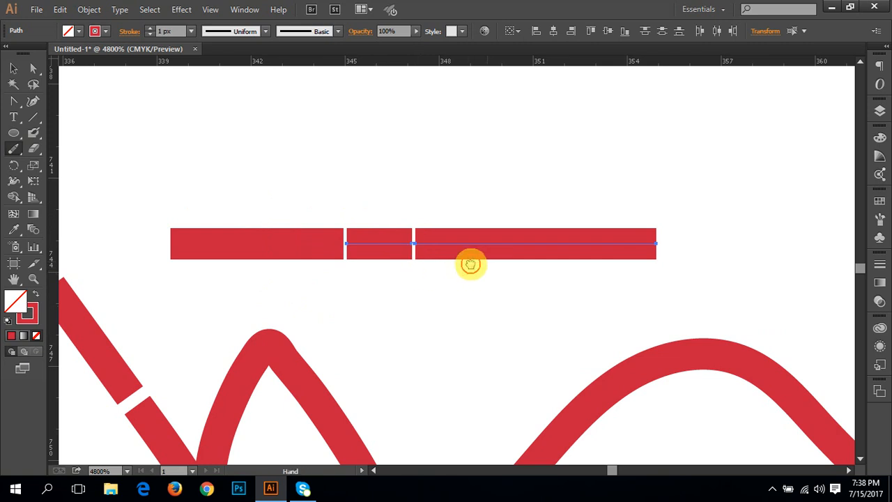
# - Erase narrow gaps across the last, longest piece of the split horizontal line with the Path Eraser tool
pyautogui.moveTo(486, 261); pyautogui.dragTo(347, 274)
pyautogui.scroll(1, 411, 271)
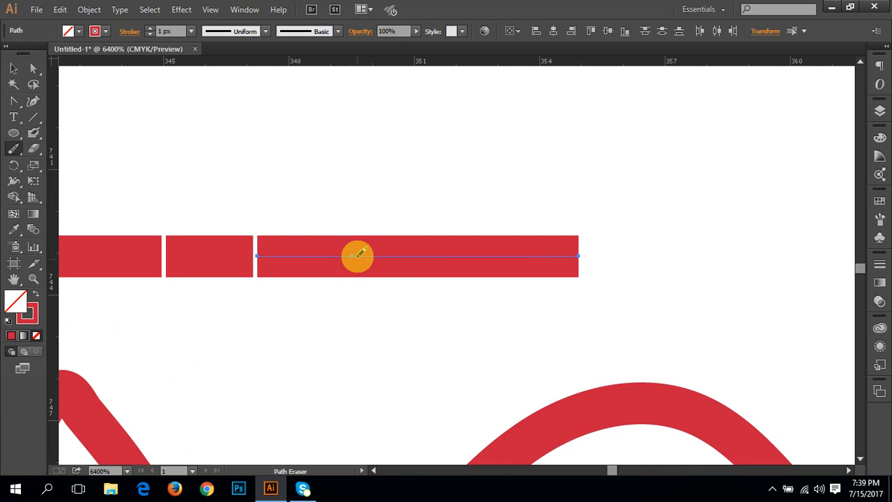
pyautogui.moveTo(357, 255); pyautogui.dragTo(363, 292)
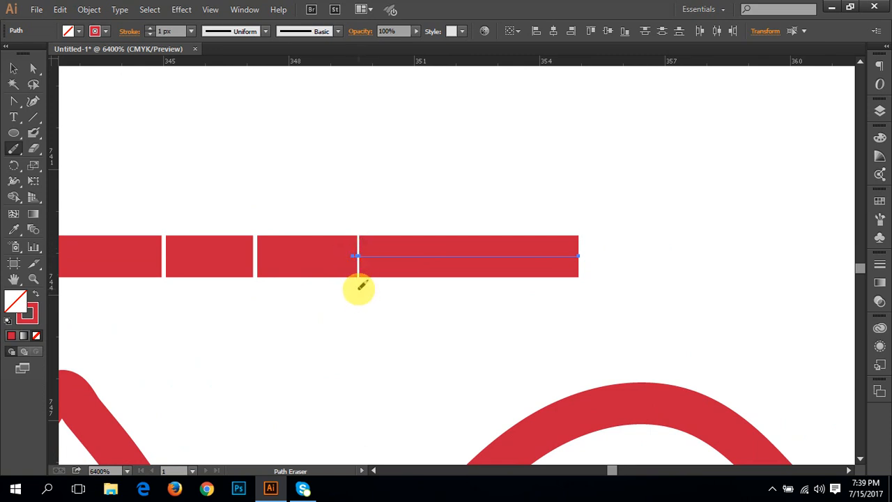
pyautogui.keyDown('ctrl'); pyautogui.click(373, 280); pyautogui.keyUp('ctrl')
pyautogui.keyDown('ctrl'); pyautogui.click(395, 273); pyautogui.keyUp('ctrl')
pyautogui.keyDown('ctrl'); pyautogui.click(411, 252); pyautogui.keyUp('ctrl')
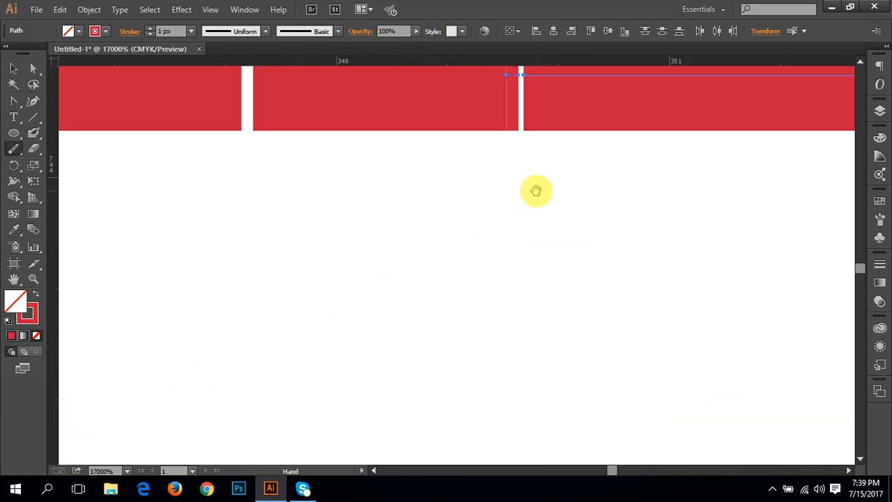
pyautogui.moveTo(595, 146)
pyautogui.mouseDown()
pyautogui.moveTo(425, 295)
pyautogui.moveTo(334, 318)
pyautogui.mouseUp()
pyautogui.moveTo(404, 249); pyautogui.dragTo(408, 270)
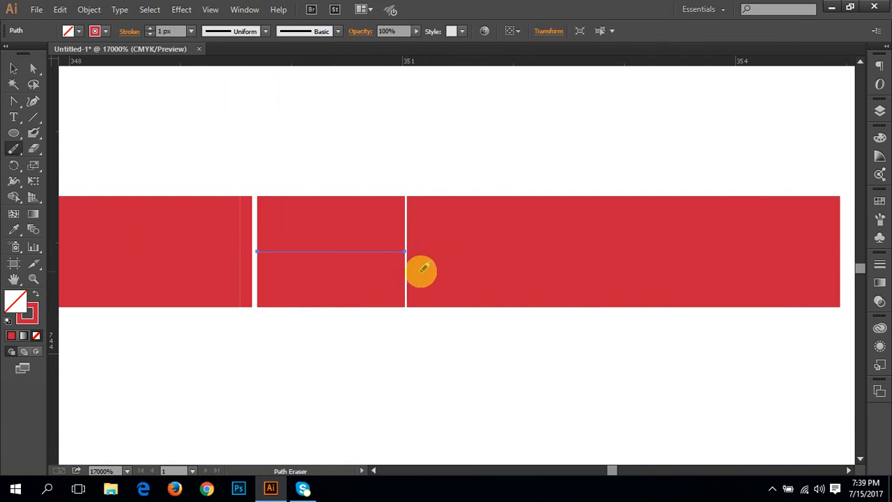
# - Select the remaining end piece of the horizontal line and cut it at two further points with the Path Eraser tool
pyautogui.moveTo(479, 270); pyautogui.dragTo(346, 285)
pyautogui.moveTo(397, 233); pyautogui.dragTo(387, 306)
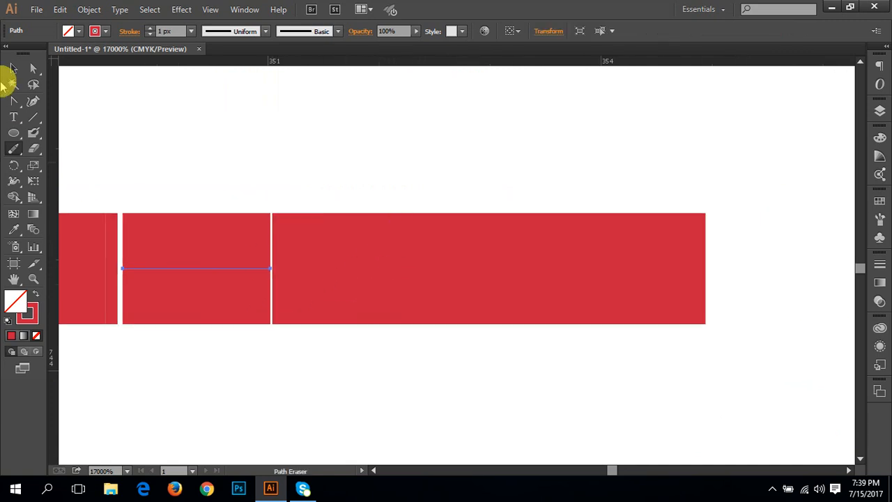
pyautogui.click(13, 68)
pyautogui.click(135, 147)
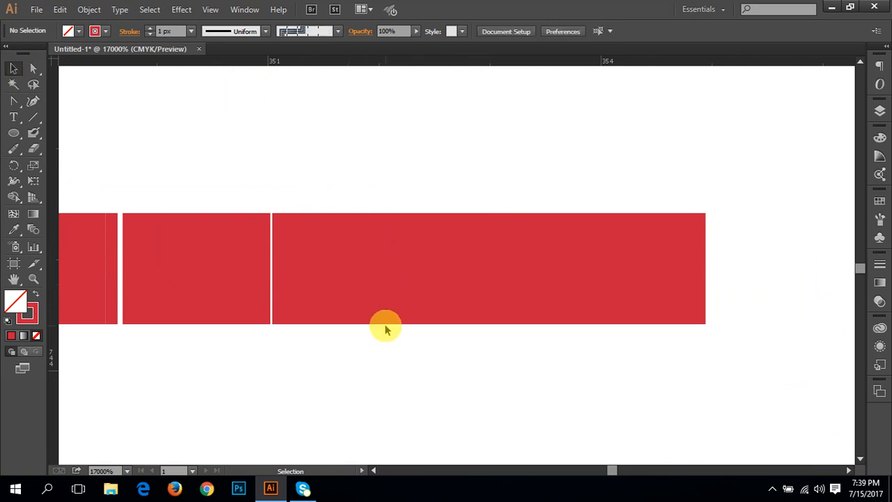
pyautogui.click(388, 269)
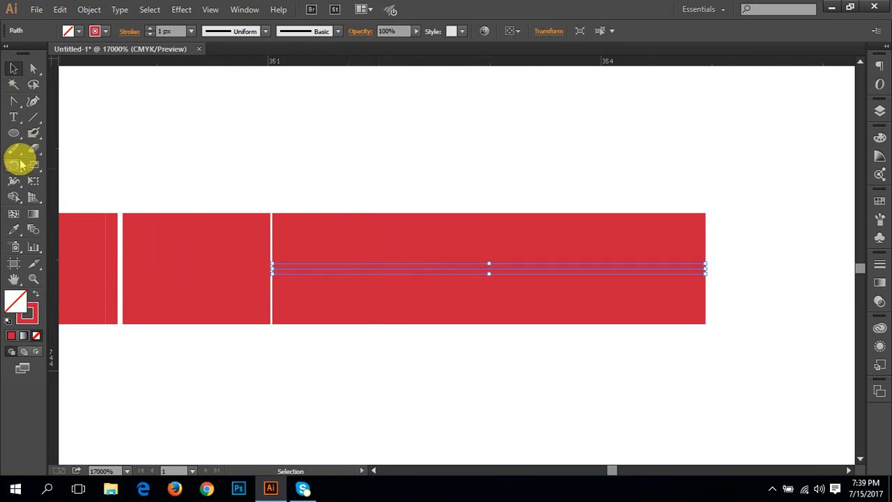
pyautogui.moveTo(15, 150); pyautogui.dragTo(67, 180)
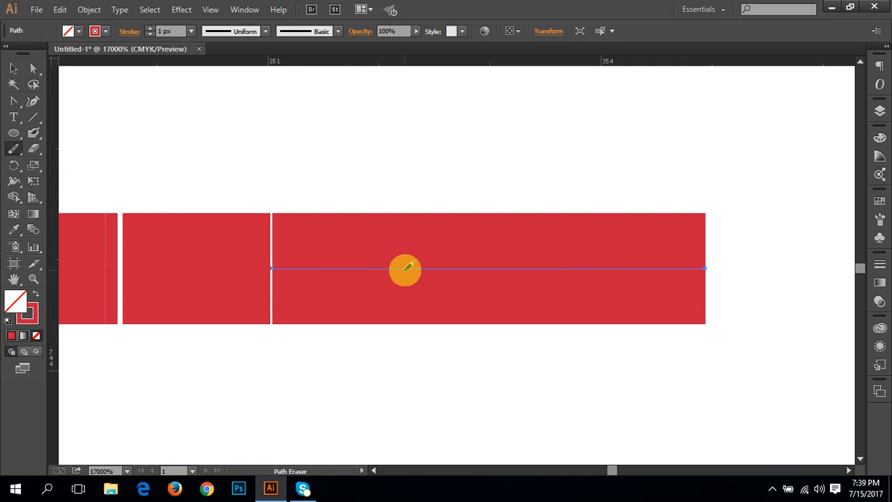
pyautogui.moveTo(403, 265); pyautogui.dragTo(410, 285)
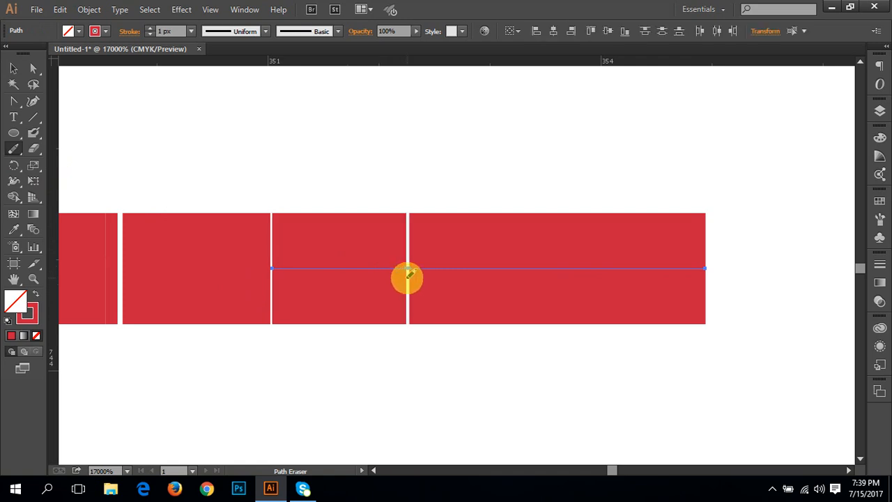
pyautogui.moveTo(489, 278)
pyautogui.mouseDown()
pyautogui.moveTo(296, 287)
pyautogui.moveTo(346, 304)
pyautogui.moveTo(345, 318)
pyautogui.moveTo(350, 277)
pyautogui.moveTo(349, 327)
pyautogui.moveTo(346, 271)
pyautogui.moveTo(349, 331)
pyautogui.moveTo(354, 259)
pyautogui.moveTo(346, 270)
pyautogui.moveTo(353, 351)
pyautogui.mouseUp()
pyautogui.moveTo(346, 255); pyautogui.dragTo(349, 342)
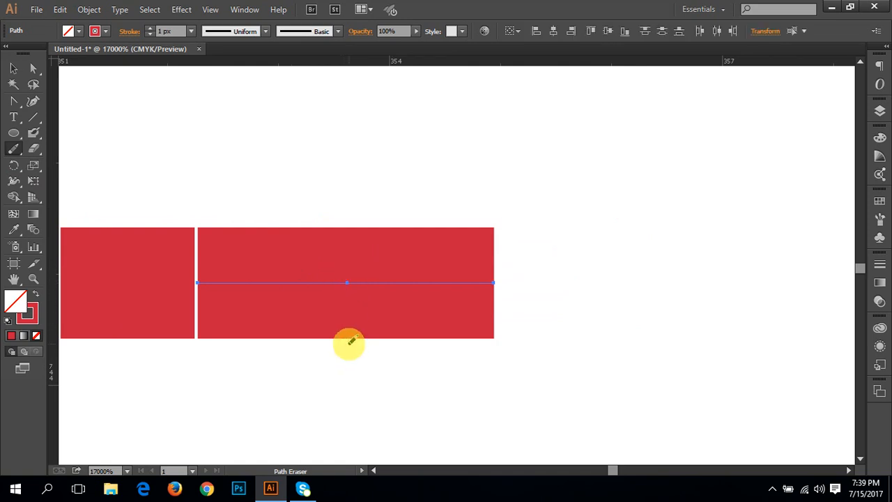
# - Select the horizontal line's first piece and erase two gaps about 0.6 to 0.7 px wide in it with the Path Eraser tool
pyautogui.press('space')
pyautogui.moveTo(425, 322); pyautogui.dragTo(691, 345)
pyautogui.moveTo(315, 352); pyautogui.dragTo(615, 353)
pyautogui.moveTo(398, 369); pyautogui.dragTo(491, 367)
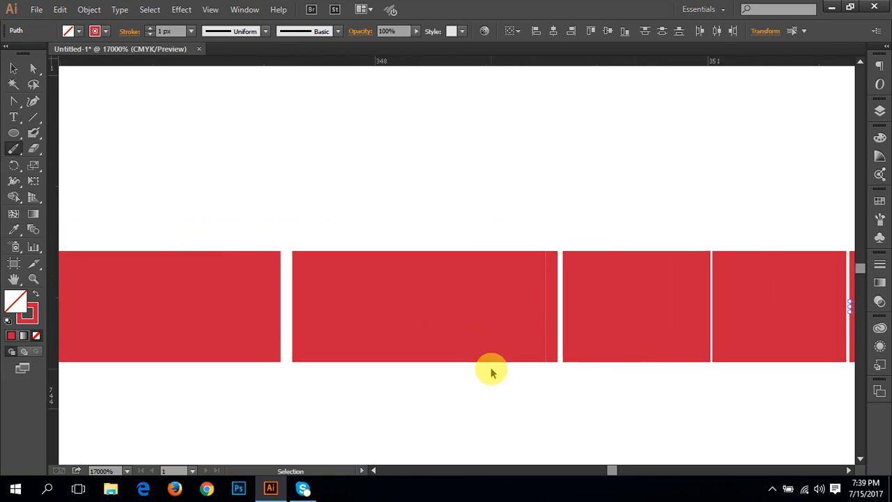
pyautogui.hotkey('ctrl', '-')
pyautogui.hotkey('ctrl', '-')
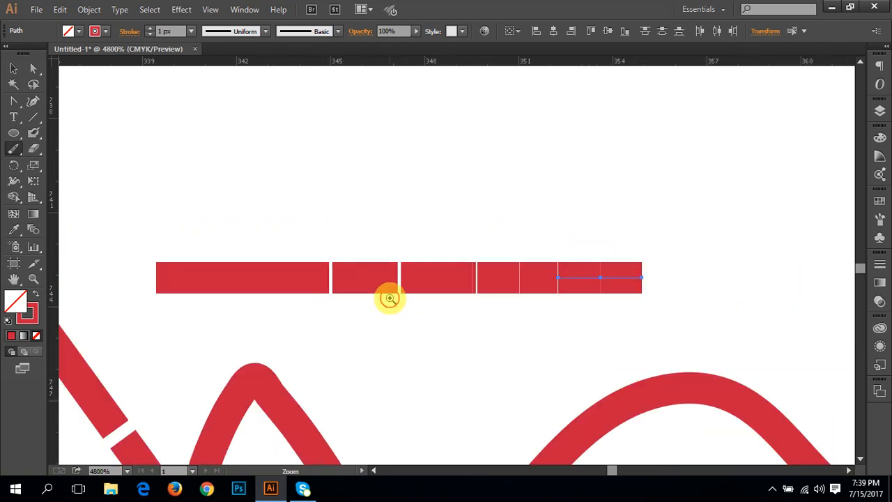
pyautogui.keyDown('ctrl'); pyautogui.click(389, 299); pyautogui.keyUp('ctrl')
pyautogui.moveTo(400, 264); pyautogui.dragTo(438, 337)
pyautogui.keyDown('ctrl'); pyautogui.click(376, 313); pyautogui.keyUp('ctrl')
pyautogui.moveTo(390, 261); pyautogui.dragTo(365, 318)
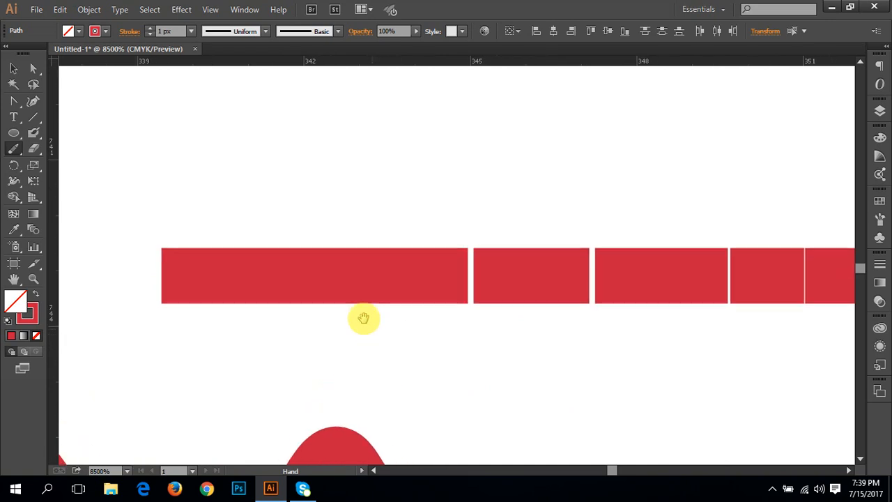
pyautogui.keyDown('ctrl'); pyautogui.click(364, 292); pyautogui.keyUp('ctrl')
pyautogui.moveTo(379, 257); pyautogui.dragTo(349, 311)
pyautogui.click(16, 69)
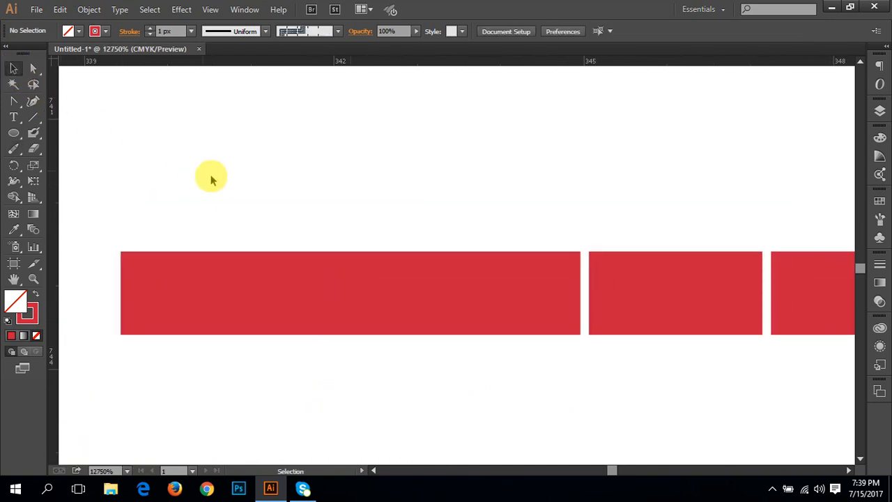
pyautogui.moveTo(209, 177); pyautogui.dragTo(209, 416)
pyautogui.moveTo(299, 342); pyautogui.dragTo(262, 375)
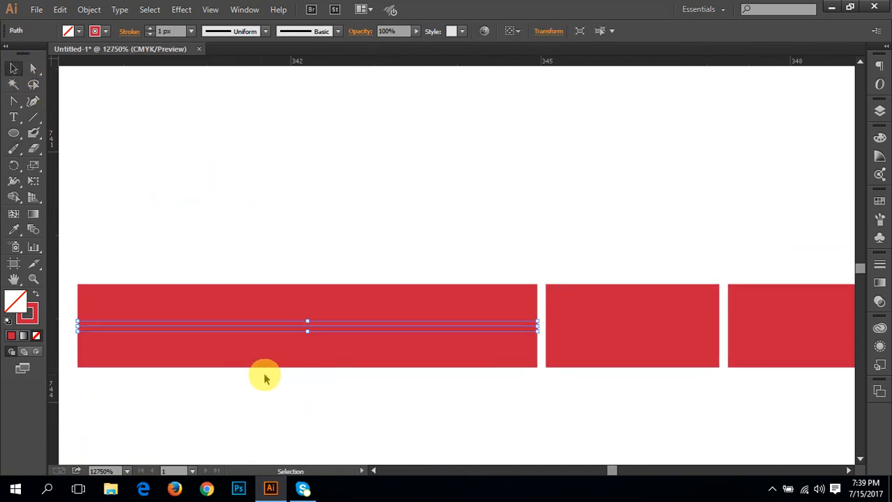
pyautogui.keyDown('ctrl'); pyautogui.click(265, 374); pyautogui.keyUp('ctrl')
pyautogui.moveTo(398, 288)
pyautogui.mouseDown()
pyautogui.moveTo(205, 353)
pyautogui.moveTo(286, 357)
pyautogui.mouseUp()
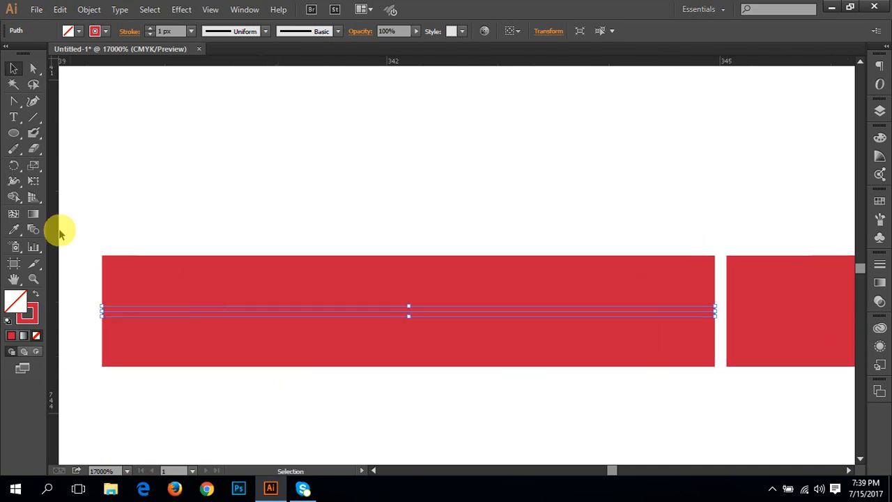
pyautogui.click(14, 148)
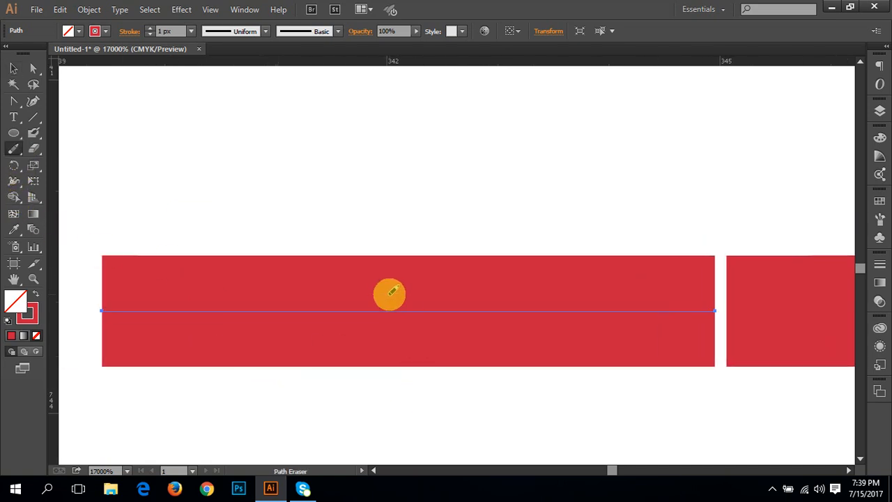
pyautogui.moveTo(362, 205)
pyautogui.mouseDown()
pyautogui.moveTo(404, 411)
pyautogui.moveTo(426, 444)
pyautogui.mouseUp()
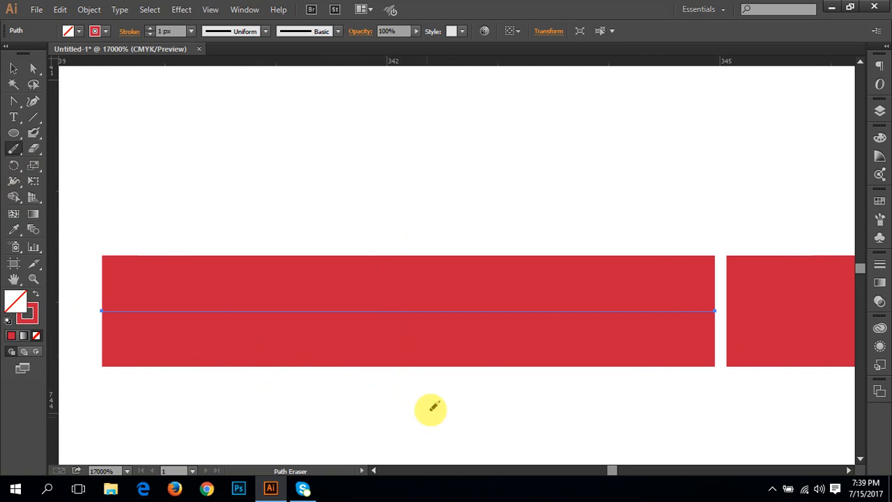
pyautogui.moveTo(414, 209)
pyautogui.mouseDown()
pyautogui.moveTo(399, 309)
pyautogui.moveTo(373, 338)
pyautogui.moveTo(368, 313)
pyautogui.moveTo(416, 313)
pyautogui.moveTo(221, 310)
pyautogui.moveTo(284, 313)
pyautogui.mouseUp()
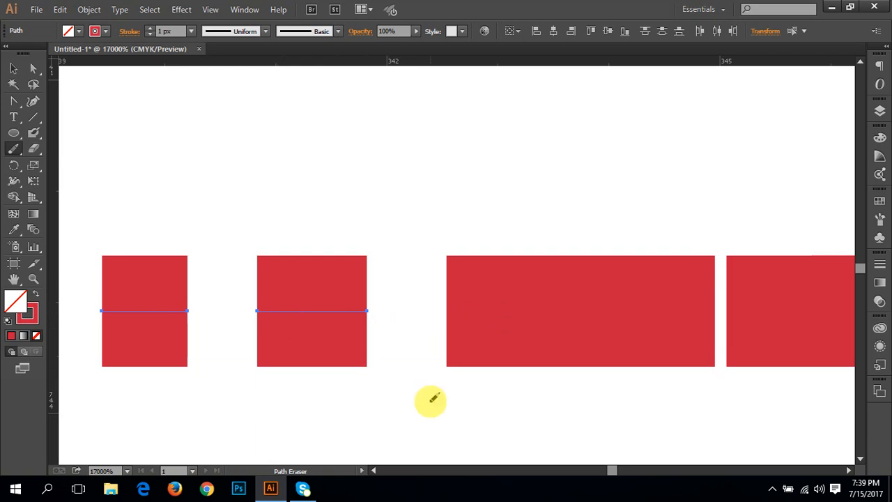
# - Select all pieces of the split horizontal line above the zigzag and delete them
pyautogui.scroll(-5, 430, 404)
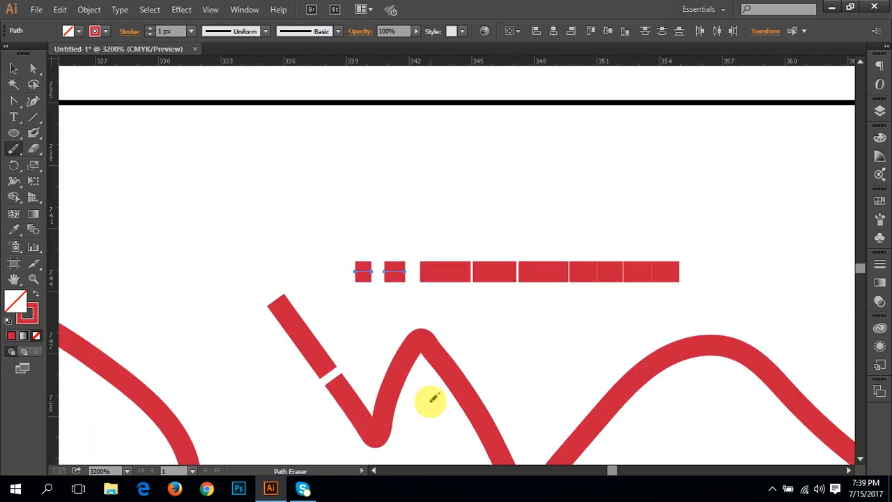
pyautogui.press('v')
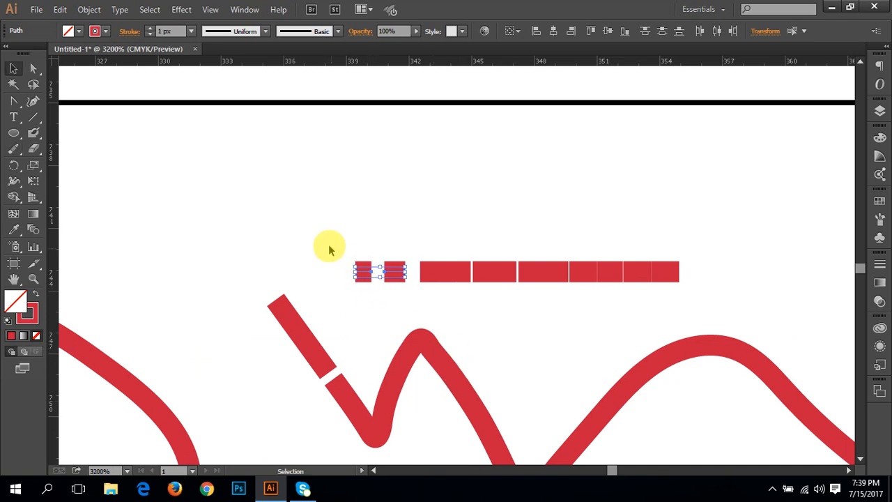
pyautogui.moveTo(328, 244); pyautogui.dragTo(776, 296)
pyautogui.press('Delete')
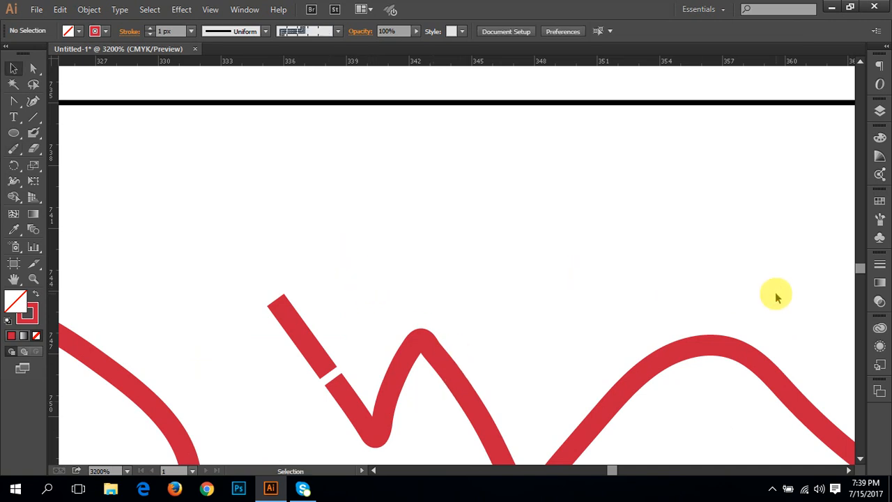
# - Draw a horizontal line about 27 px long just below the black line and set its stroke weight to 3 px
pyautogui.click(37, 120)
pyautogui.moveTo(153, 173); pyautogui.dragTo(719, 174)
pyautogui.scroll(1, 418, 208)
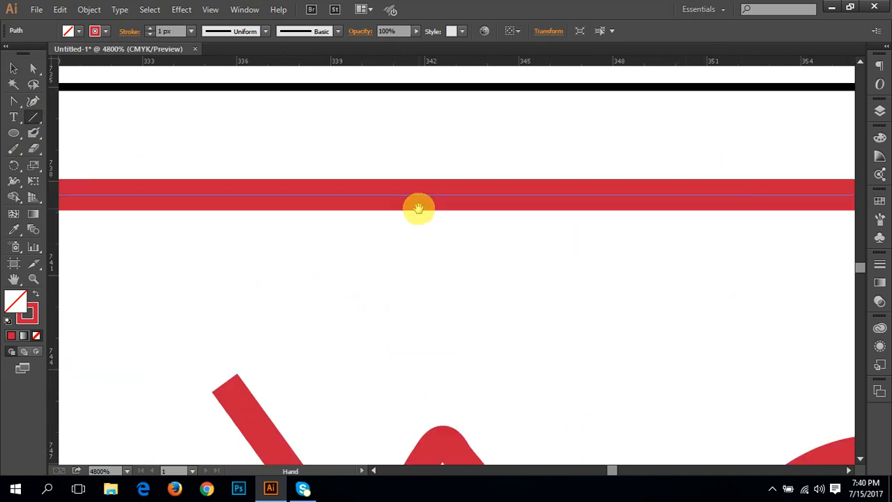
pyautogui.moveTo(440, 206); pyautogui.dragTo(485, 267)
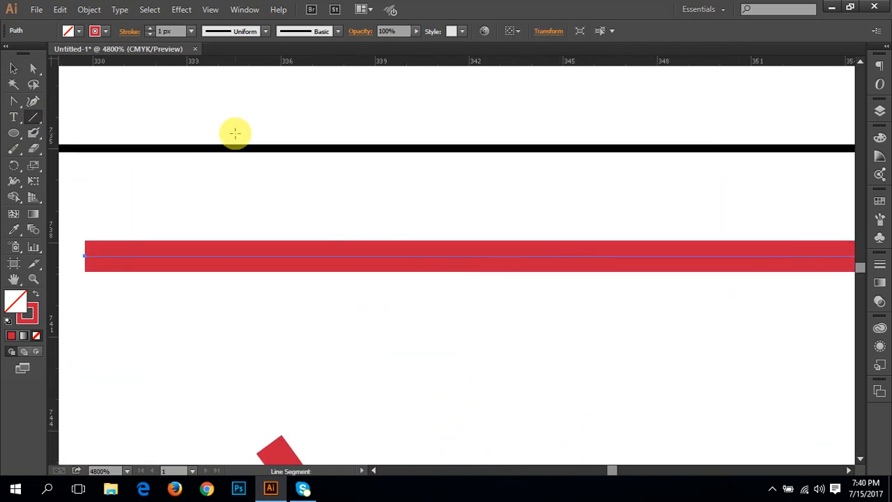
pyautogui.click(150, 28)
pyautogui.click(150, 28)
# - Erase three gaps about 2 to 3 px wide along the thick horizontal line with the Path Eraser tool
pyautogui.moveTo(290, 247); pyautogui.dragTo(279, 271)
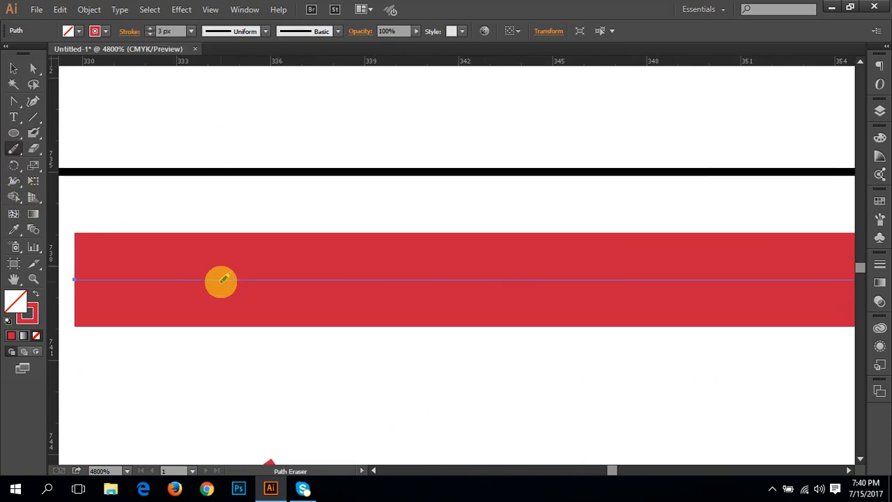
pyautogui.moveTo(225, 279); pyautogui.dragTo(315, 279)
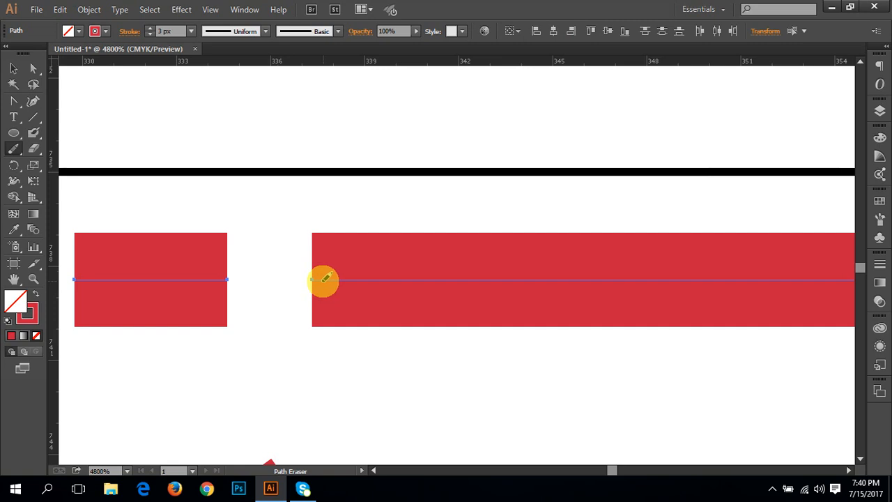
pyautogui.moveTo(469, 277)
pyautogui.mouseDown()
pyautogui.moveTo(319, 277)
pyautogui.moveTo(427, 279)
pyautogui.mouseUp()
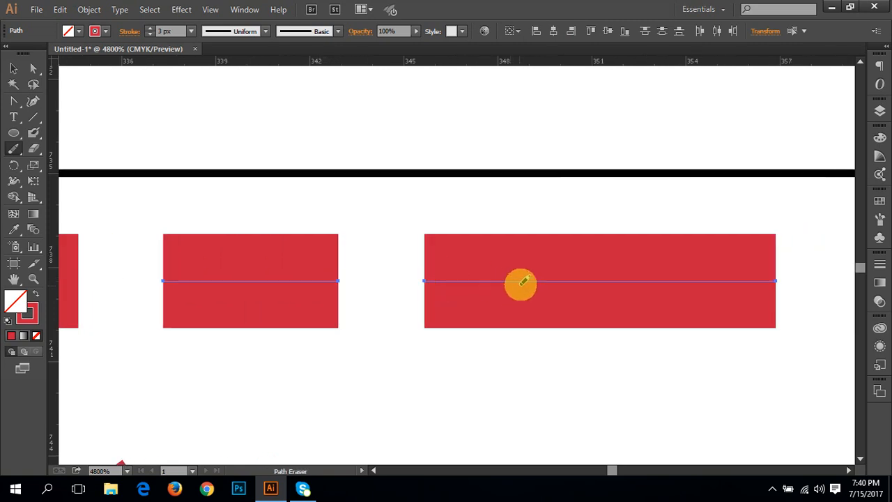
pyautogui.moveTo(535, 282); pyautogui.dragTo(605, 279)
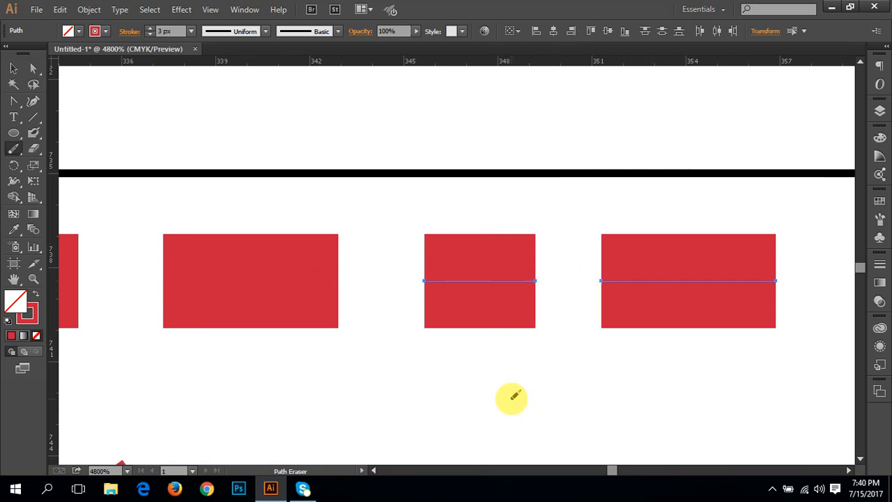
# - Try erasing narrow cuts in the middle of the thick line's third piece with the Path Eraser tool, and undo them
pyautogui.moveTo(480, 277)
pyautogui.mouseDown()
pyautogui.moveTo(480, 299)
pyautogui.moveTo(480, 291)
pyautogui.mouseUp()
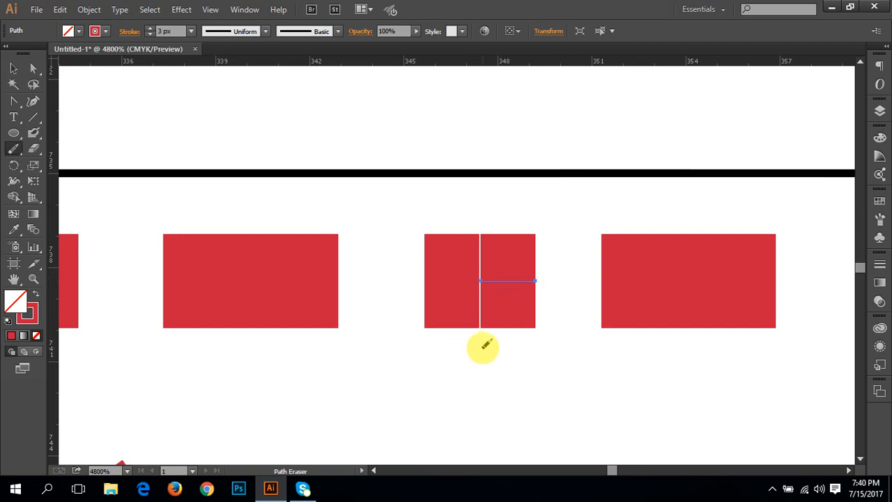
pyautogui.hotkey('ctrl', 'z')
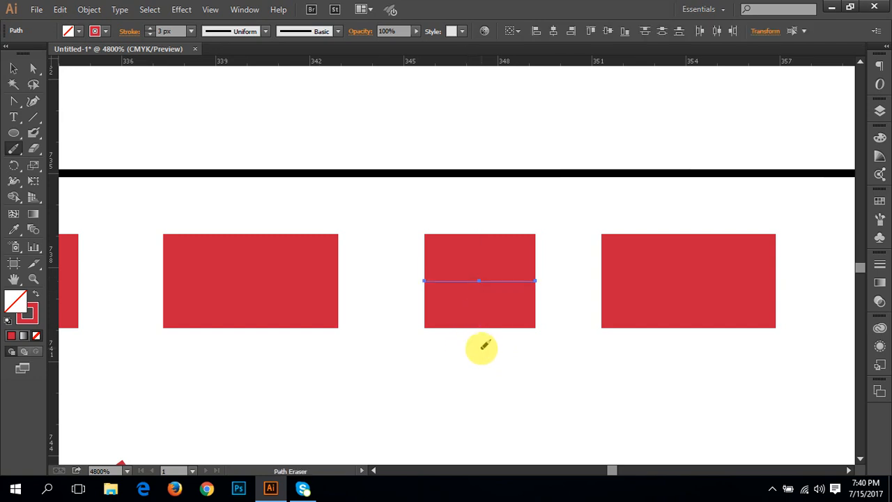
pyautogui.moveTo(444, 330); pyautogui.dragTo(487, 335)
pyautogui.hotkey('ctrl', 'z')
# - Erase a gap about 1.4 px wide in the thick line's last piece, and undo the erasures back to the first gap
pyautogui.moveTo(637, 300); pyautogui.dragTo(405, 334)
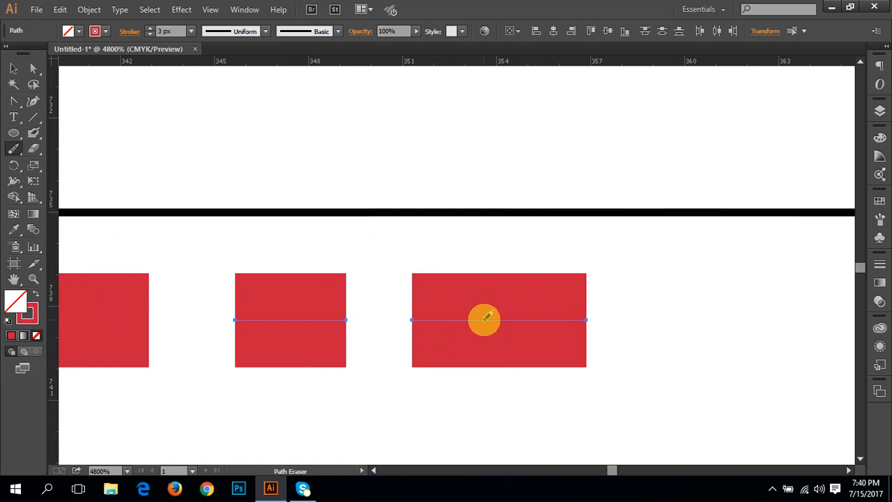
pyautogui.moveTo(491, 320); pyautogui.dragTo(529, 319)
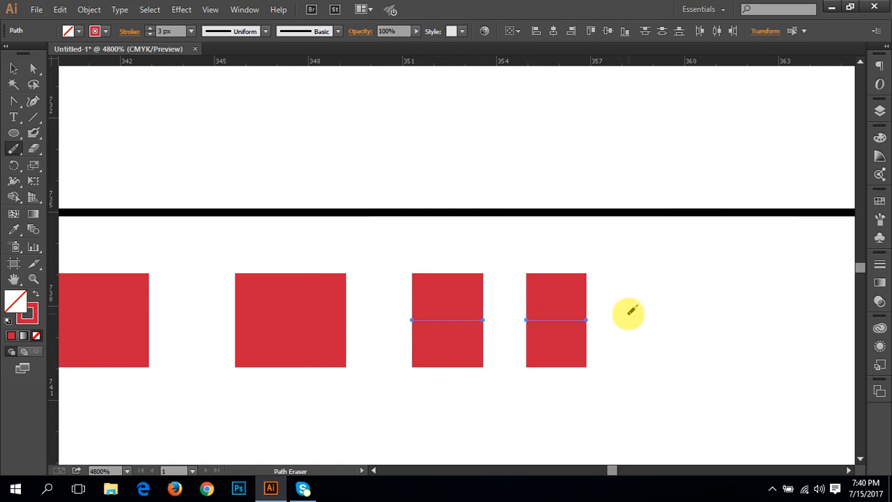
pyautogui.moveTo(272, 324); pyautogui.dragTo(520, 313)
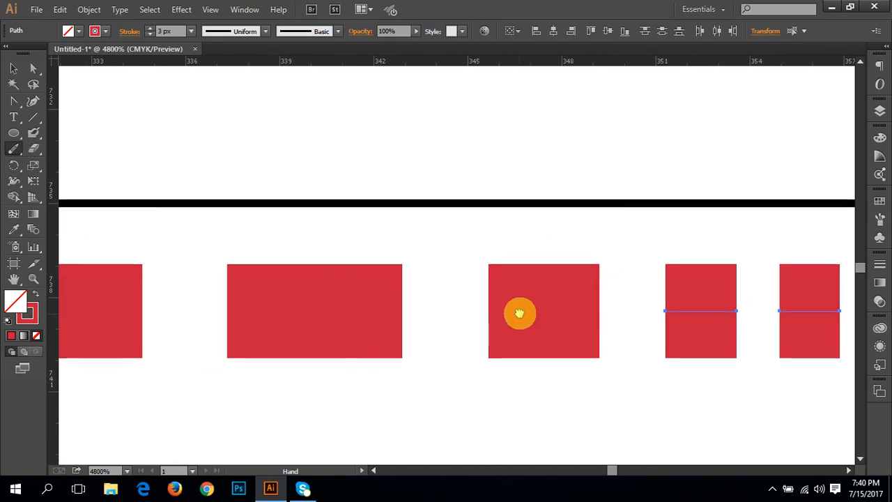
pyautogui.moveTo(357, 322); pyautogui.dragTo(555, 321)
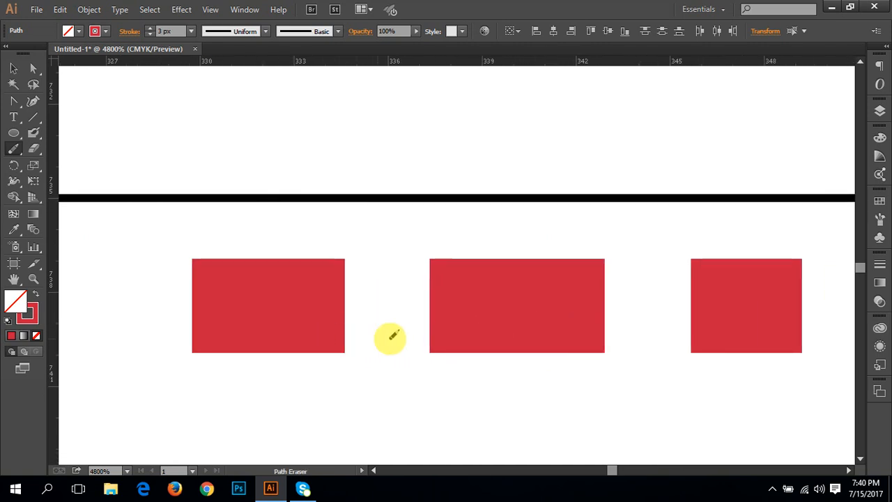
pyautogui.hotkey('ctrl', 'z')
pyautogui.hotkey('ctrl', 'z')
pyautogui.hotkey('ctrl', 'z')
pyautogui.hotkey('ctrl', 'z')
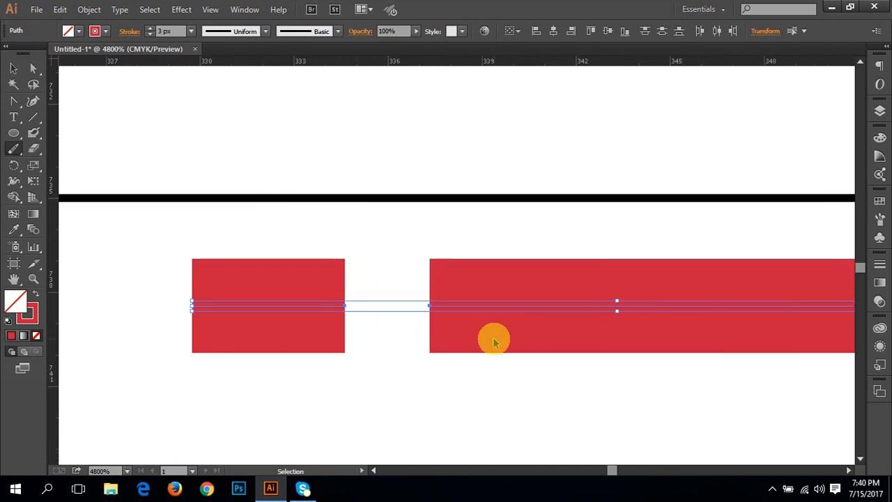
# - Cut a hairline gap about 4 px from the thick line's start with the Path Eraser tool and deselect the pieces
pyautogui.moveTo(492, 338)
pyautogui.mouseDown()
pyautogui.moveTo(439, 326)
pyautogui.moveTo(406, 291)
pyautogui.moveTo(400, 257)
pyautogui.moveTo(392, 317)
pyautogui.moveTo(388, 290)
pyautogui.mouseUp()
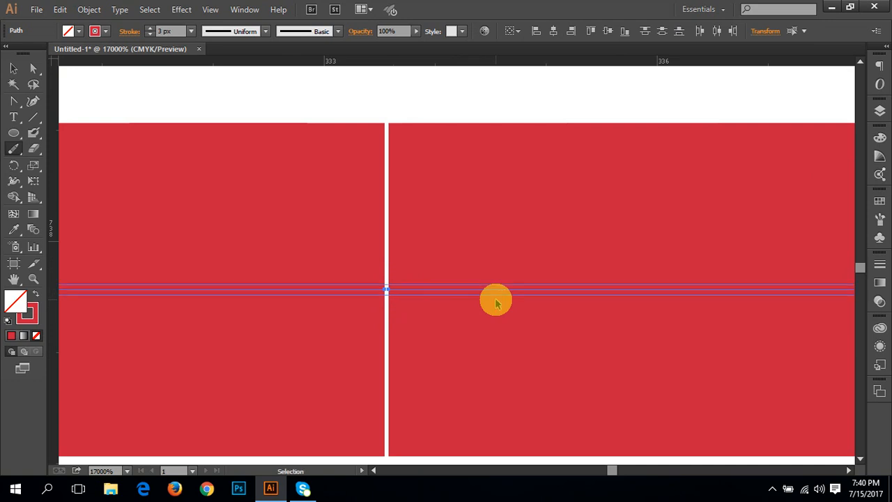
pyautogui.hotkey('ctrl', '=')
pyautogui.hotkey('ctrl', '-')
pyautogui.hotkey('ctrl', '-')
pyautogui.hotkey('ctrl', '-')
pyautogui.hotkey('ctrl', '-')
pyautogui.hotkey('ctrl', '-')
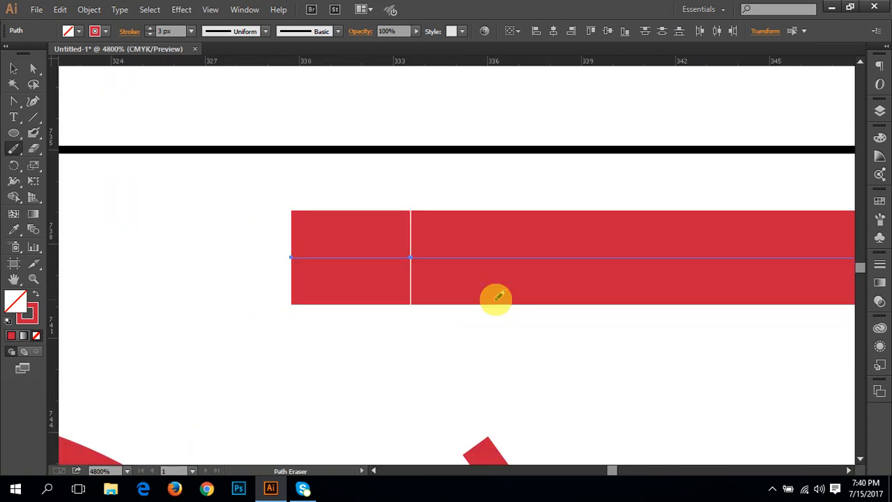
pyautogui.moveTo(497, 299); pyautogui.dragTo(422, 312)
pyautogui.press('v')
pyautogui.click(288, 368)
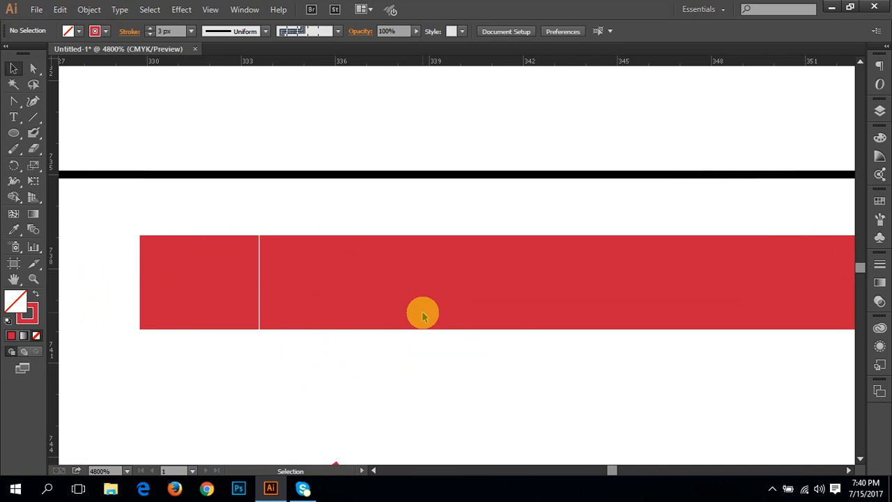
# - Expand the strokes of the two cut pieces of the thick line into filled shapes
pyautogui.moveTo(193, 203); pyautogui.dragTo(374, 360)
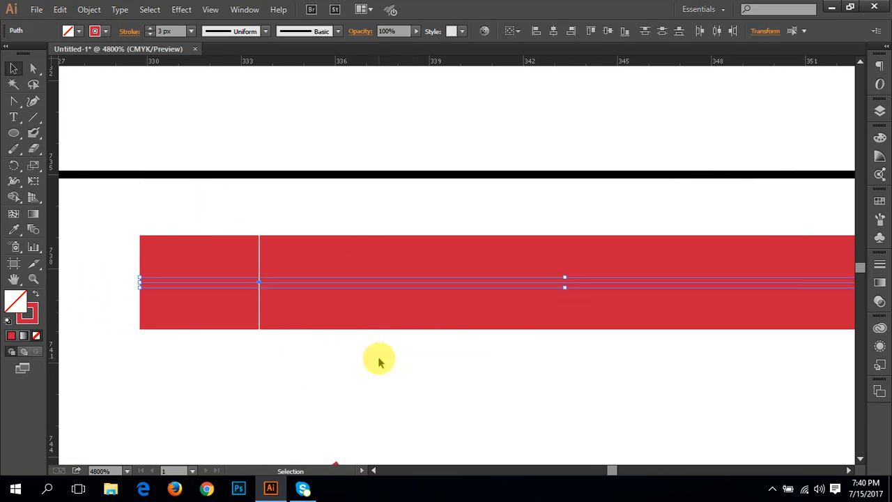
pyautogui.click(88, 9)
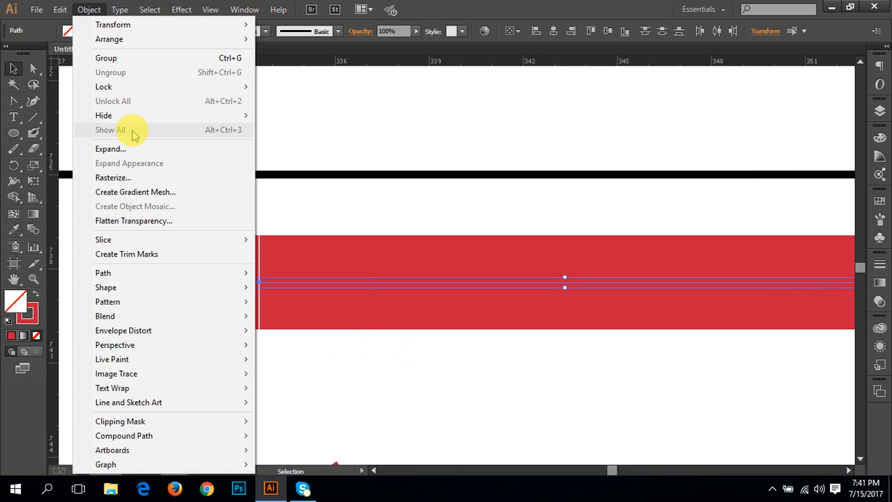
pyautogui.click(112, 148)
pyautogui.click(422, 317)
pyautogui.click(289, 348)
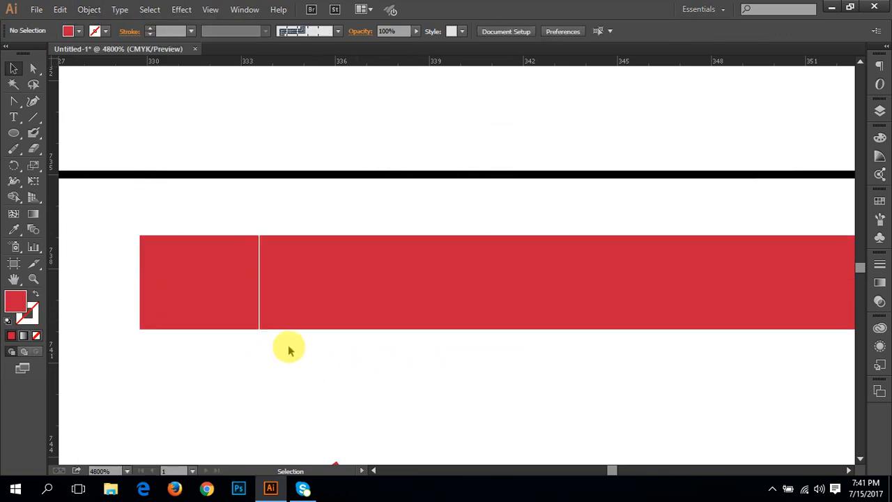
# - Try moving the expanded short piece away from the long one, and undo the changes back to the uncut line
pyautogui.moveTo(217, 265); pyautogui.dragTo(119, 277)
pyautogui.hotkey('ctrl', 'z')
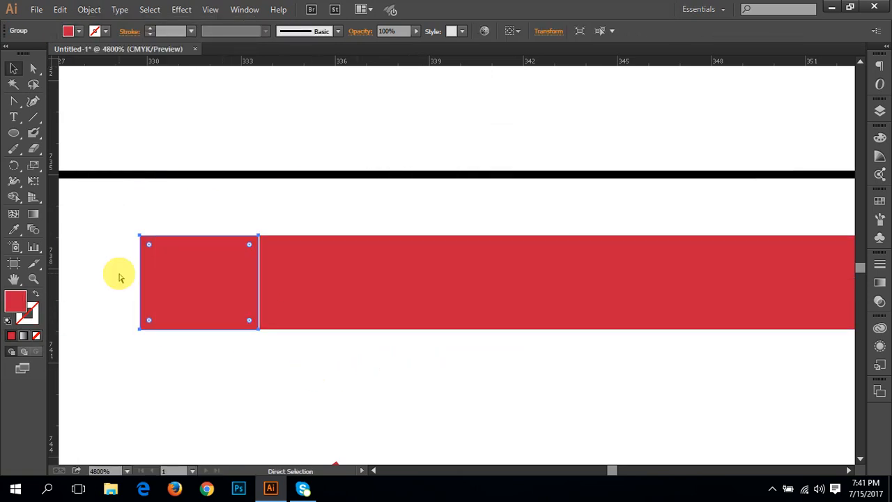
pyautogui.moveTo(378, 282); pyautogui.dragTo(255, 287)
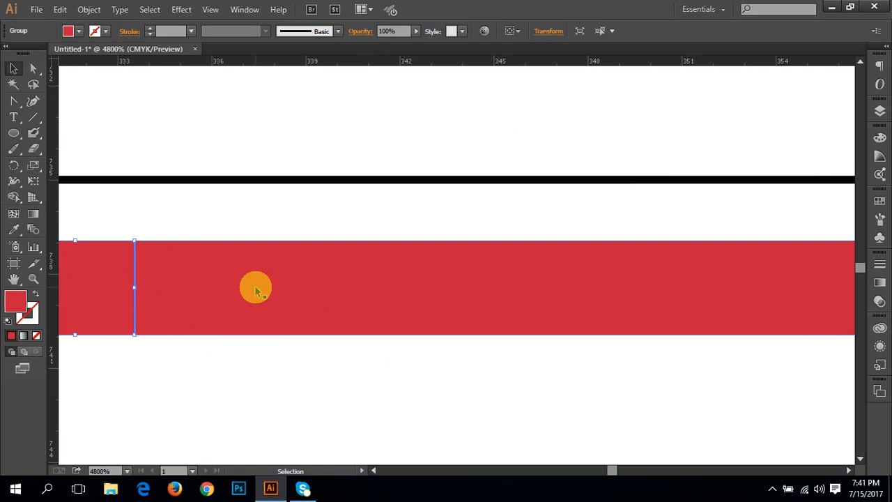
pyautogui.keyDown('ctrl'); pyautogui.click(304, 327); pyautogui.keyUp('ctrl')
pyautogui.moveTo(251, 304)
pyautogui.mouseDown()
pyautogui.moveTo(355, 298)
pyautogui.moveTo(342, 300)
pyautogui.mouseUp()
# - Erase a gap about 0.2 px wide, about 5 px from the thick line's start, with the Path Eraser tool
pyautogui.click(13, 153)
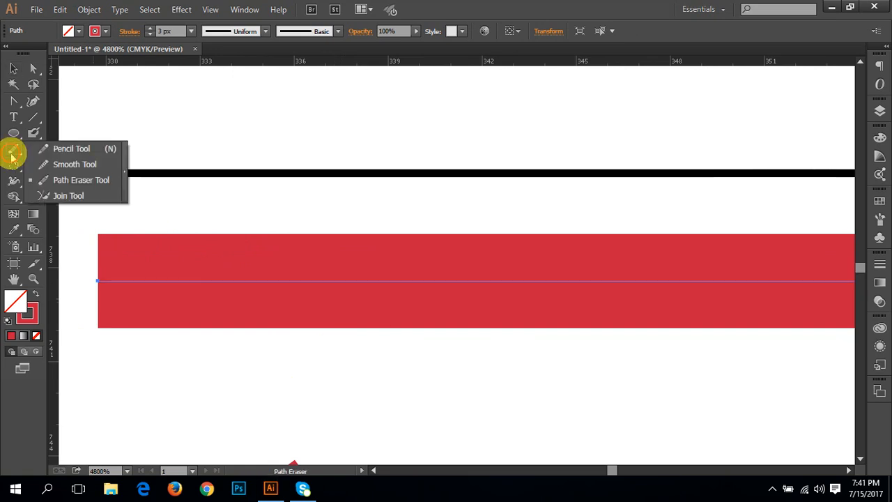
pyautogui.moveTo(12, 156)
pyautogui.mouseDown()
pyautogui.moveTo(59, 204)
pyautogui.moveTo(66, 195)
pyautogui.mouseUp()
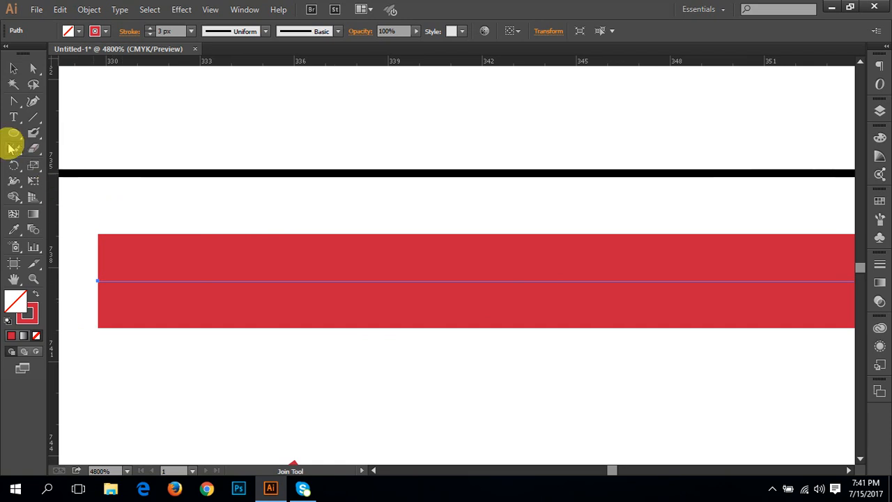
pyautogui.moveTo(13, 155); pyautogui.dragTo(70, 179)
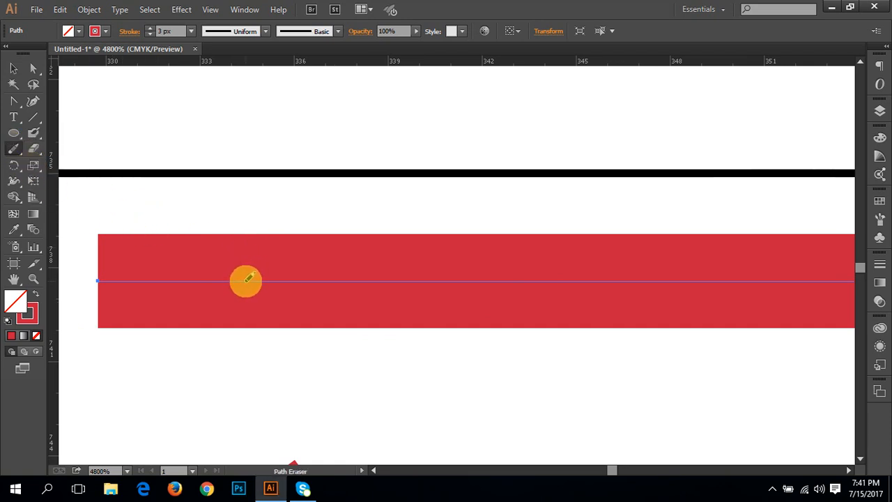
pyautogui.moveTo(253, 282); pyautogui.dragTo(255, 282)
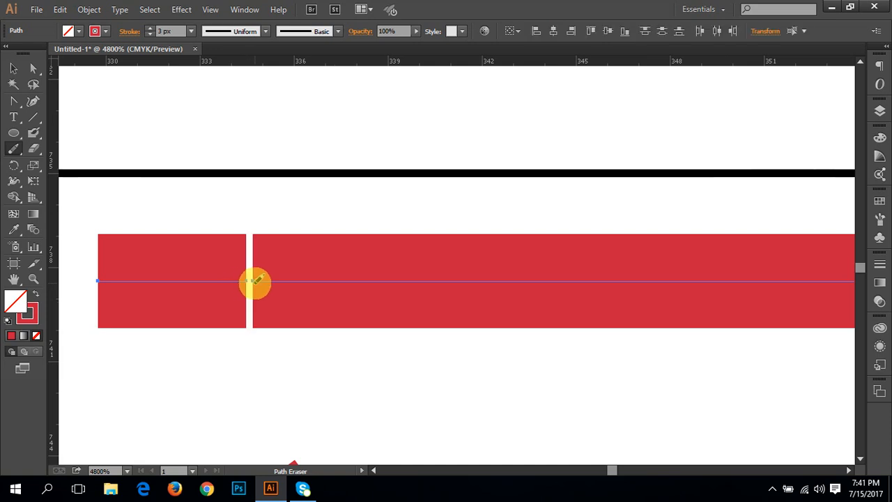
# - Try to join the two line pieces across the narrow gap with the Join tool
pyautogui.moveTo(14, 147); pyautogui.dragTo(56, 193)
pyautogui.moveTo(258, 283); pyautogui.dragTo(203, 284)
pyautogui.moveTo(220, 281); pyautogui.dragTo(274, 282)
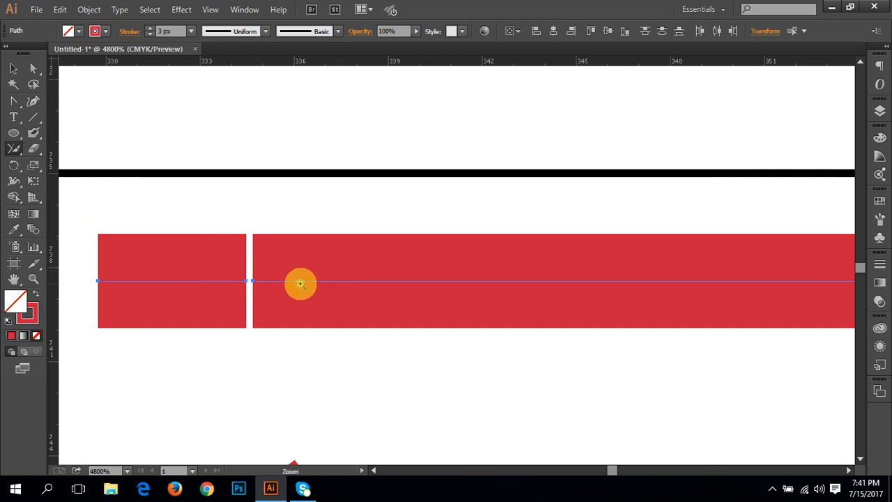
pyautogui.keyDown('ctrl'); pyautogui.click(300, 284); pyautogui.keyUp('ctrl')
pyautogui.keyDown('ctrl'); pyautogui.click(313, 296); pyautogui.keyUp('ctrl')
pyautogui.keyDown('ctrl'); pyautogui.click(366, 255); pyautogui.keyUp('ctrl')
pyautogui.keyDown('ctrl'); pyautogui.click(512, 228); pyautogui.keyUp('ctrl')
pyautogui.moveTo(843, 252); pyautogui.dragTo(439, 279)
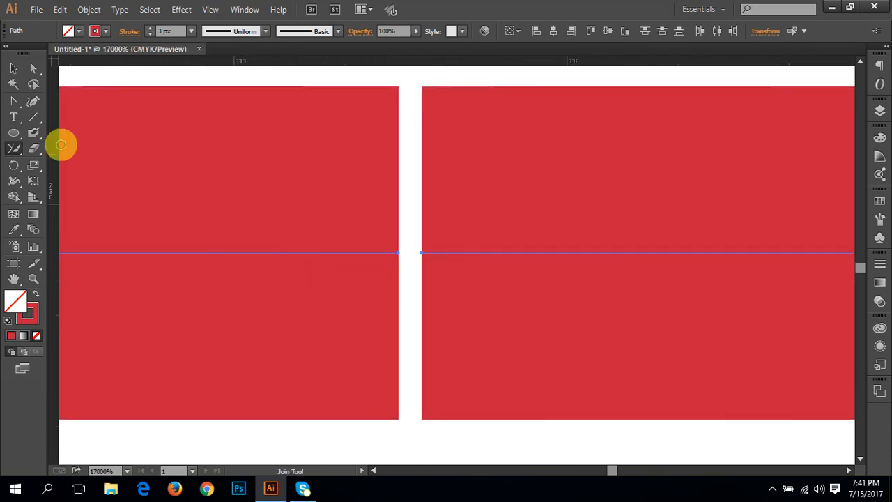
# - Move the short line piece sideways until its end meets the start of the long piece
pyautogui.click(12, 66)
pyautogui.hotkey('ctrl', 'a')
pyautogui.click(415, 314)
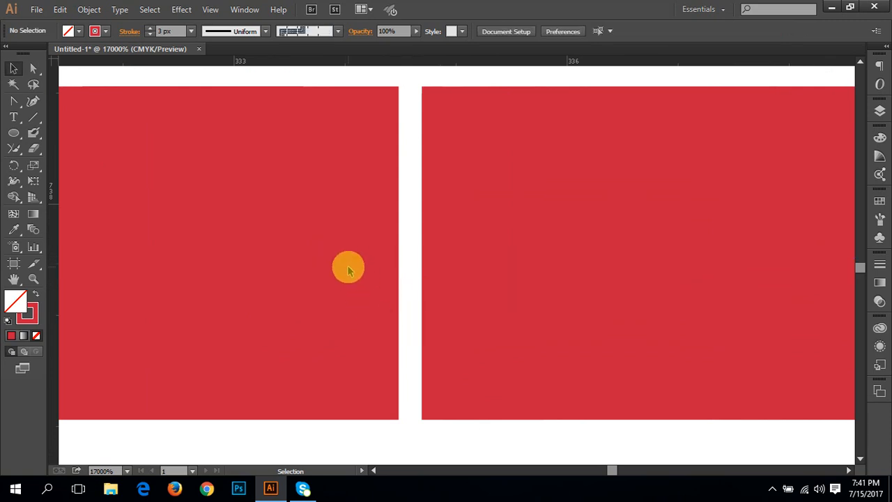
pyautogui.moveTo(328, 74); pyautogui.dragTo(313, 429)
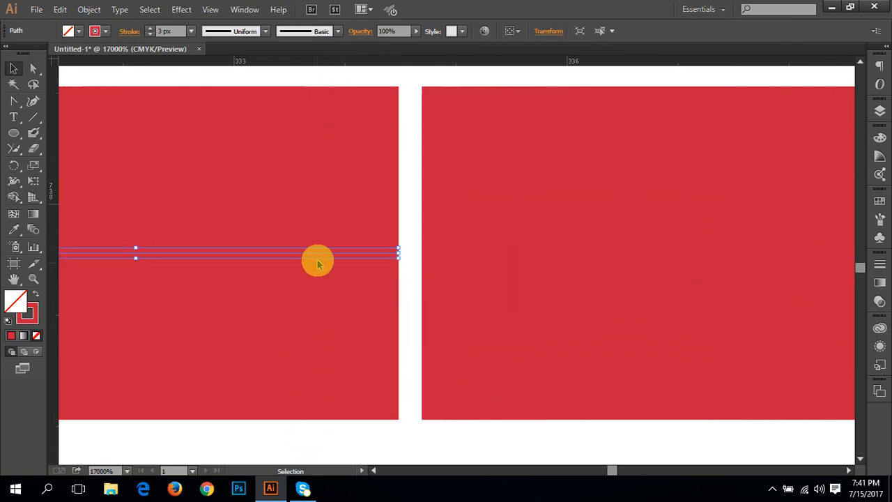
pyautogui.moveTo(324, 256); pyautogui.dragTo(406, 253)
pyautogui.hotkey('ctrl', 'z')
# - Join the two touching line pieces into one path with the Join tool and select the joined path
pyautogui.moveTo(366, 75); pyautogui.dragTo(519, 362)
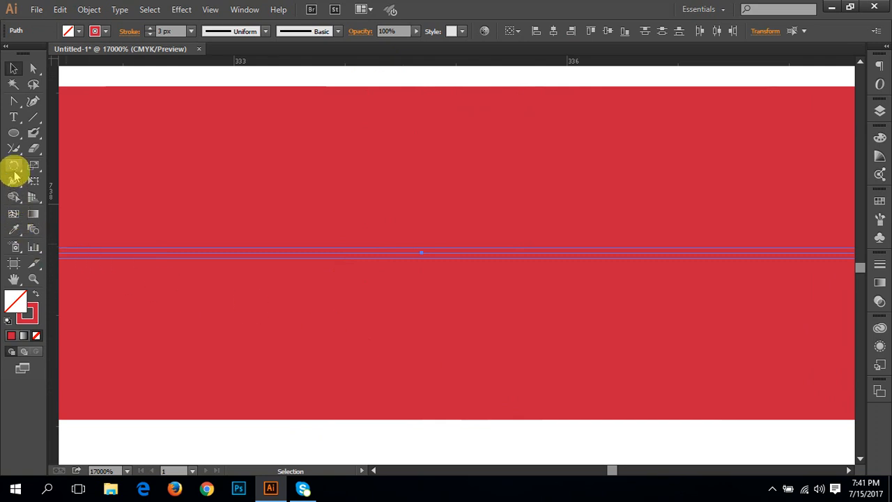
pyautogui.moveTo(14, 157); pyautogui.dragTo(56, 195)
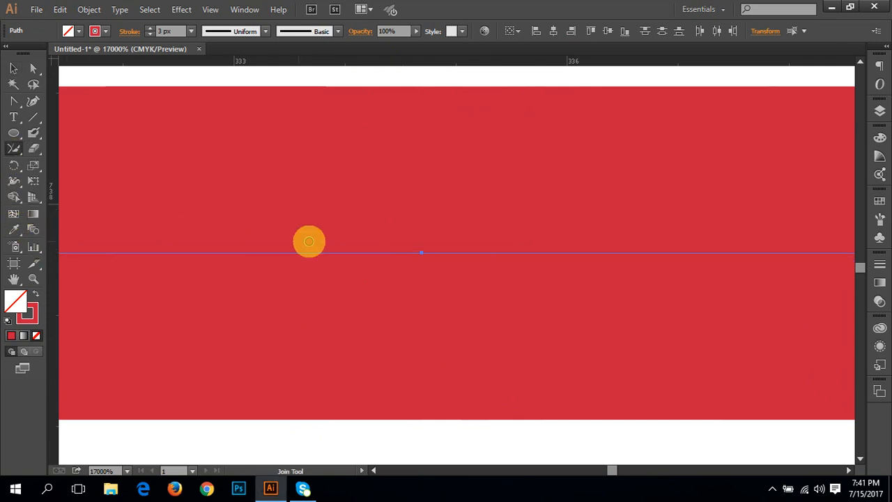
pyautogui.moveTo(379, 251); pyautogui.dragTo(516, 253)
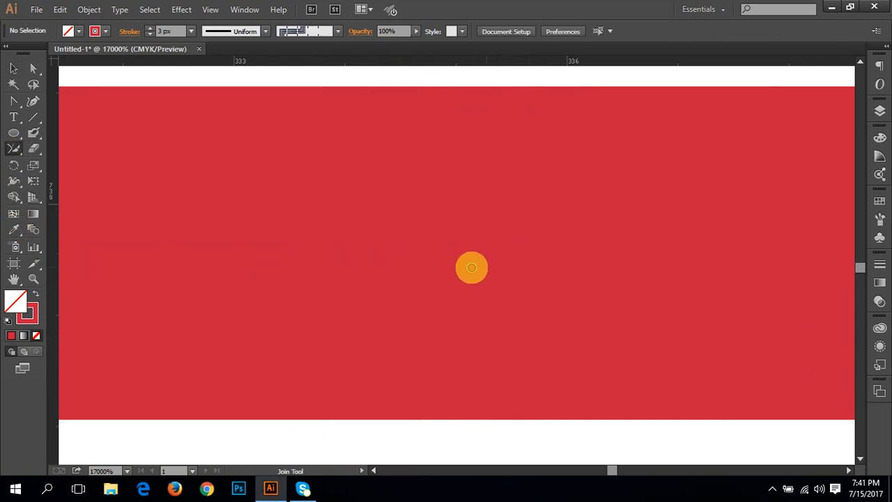
pyautogui.click(13, 68)
pyautogui.moveTo(376, 76); pyautogui.dragTo(420, 441)
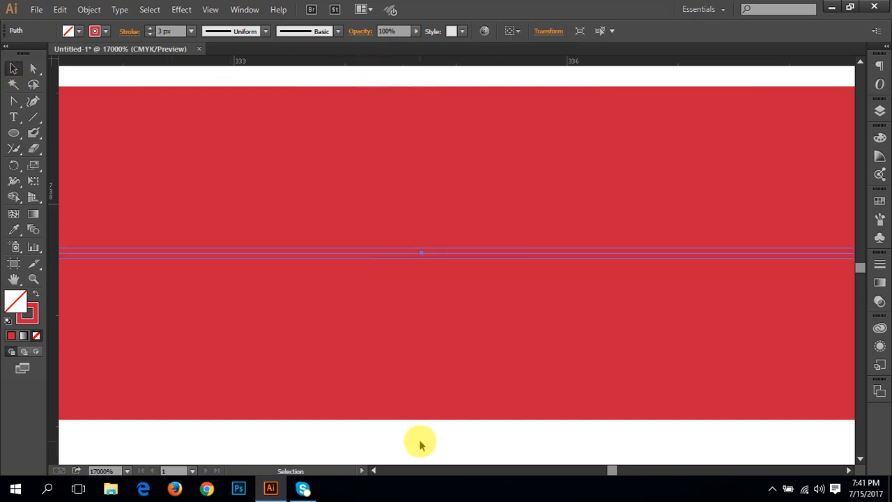
# - Try moving the joined line about 0.9 px down and 0.4 px to the right, and undo the move
pyautogui.hotkey('ctrl', '-')
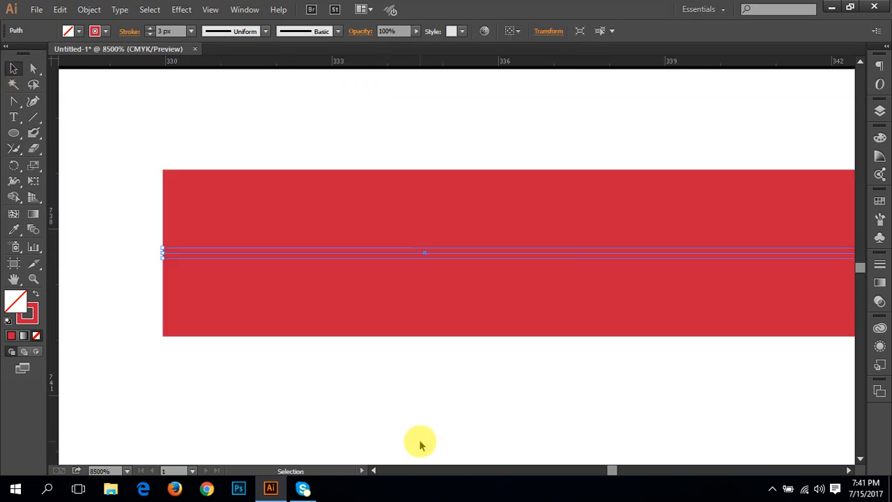
pyautogui.click(408, 411)
pyautogui.moveTo(350, 254)
pyautogui.mouseDown()
pyautogui.moveTo(233, 254)
pyautogui.moveTo(308, 275)
pyautogui.moveTo(365, 303)
pyautogui.mouseUp()
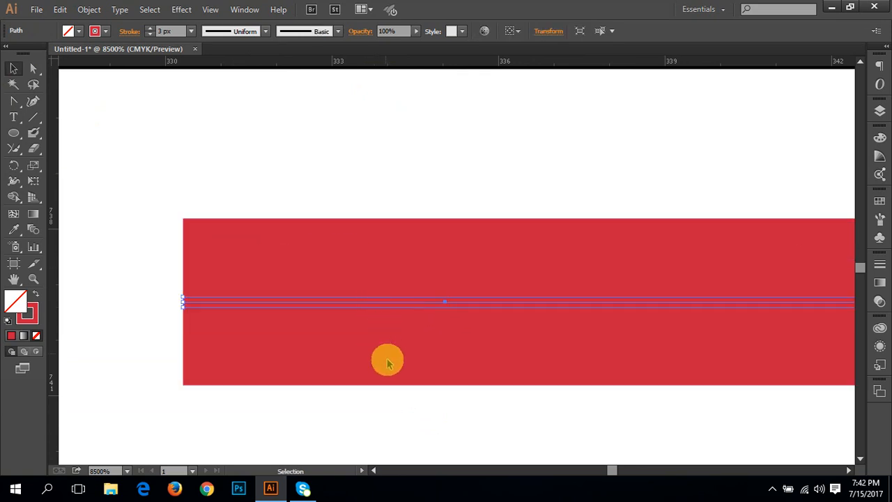
pyautogui.press('space')
pyautogui.moveTo(417, 359); pyautogui.dragTo(332, 334)
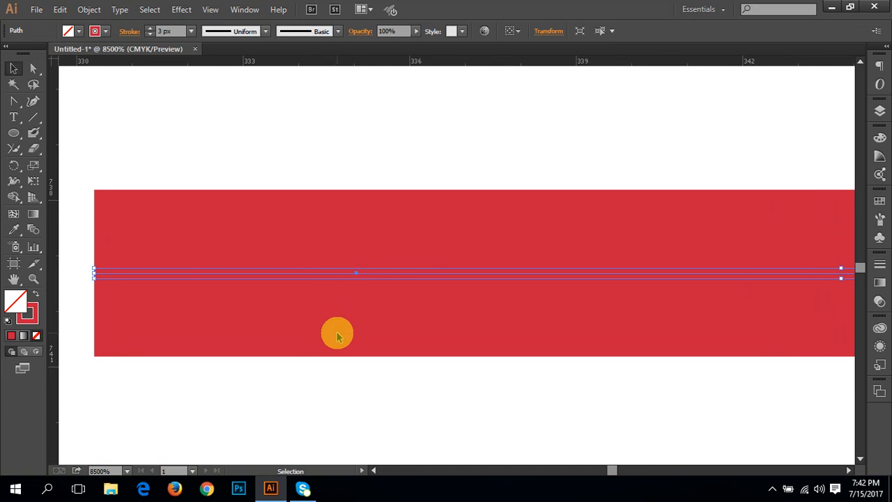
pyautogui.press('space')
pyautogui.moveTo(364, 323); pyautogui.dragTo(381, 340)
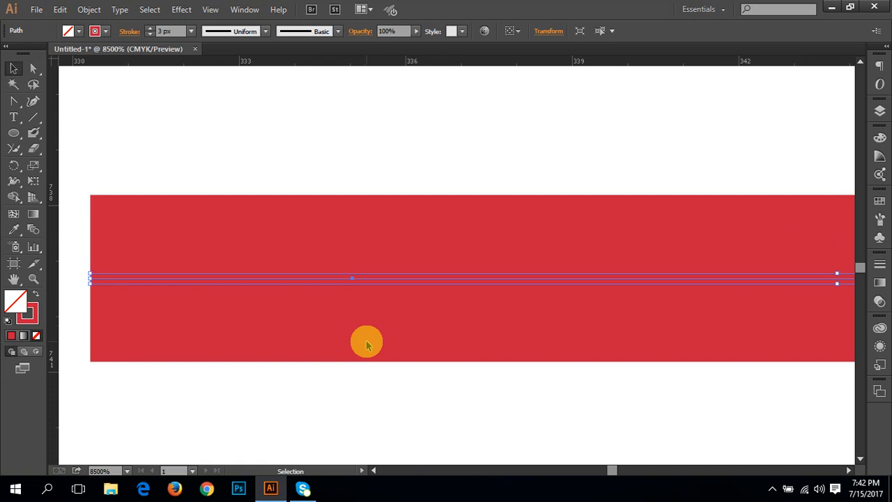
pyautogui.scroll(-1, 366, 344)
pyautogui.hscroll(1, 367, 342)
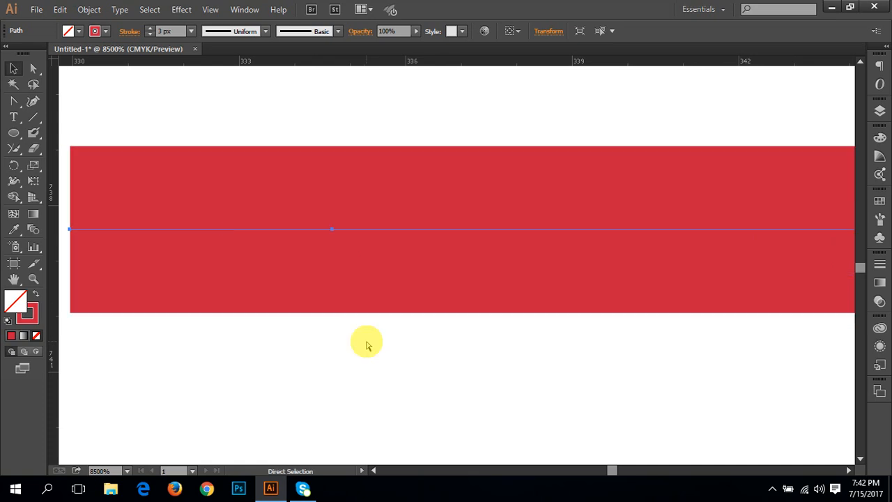
# - Average the anchor points of the two separated red line segments along both axes
pyautogui.press('space')
pyautogui.moveTo(288, 313); pyautogui.dragTo(396, 376)
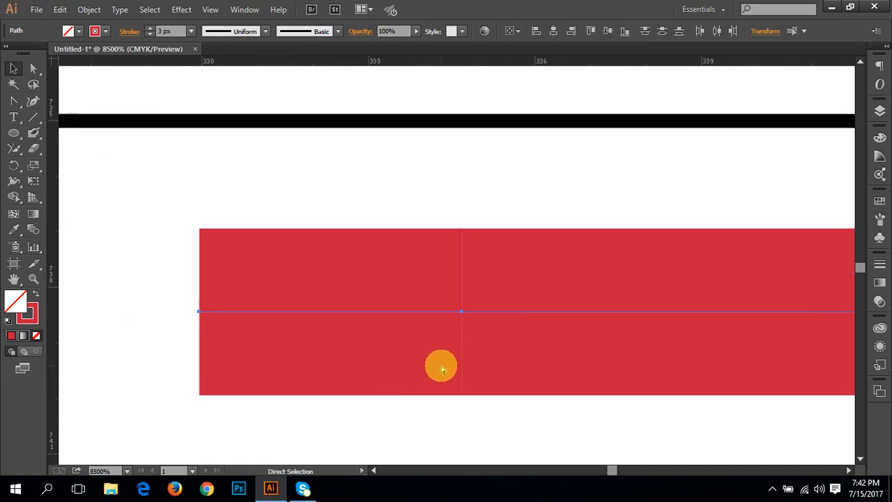
pyautogui.hotkey('ctrl', 'space')
pyautogui.click(465, 319)
pyautogui.click(465, 317)
pyautogui.press('space')
pyautogui.moveTo(456, 259); pyautogui.dragTo(399, 329)
pyautogui.hotkey('ctrl', 'z')
pyautogui.press('space')
pyautogui.moveTo(276, 93); pyautogui.dragTo(555, 425)
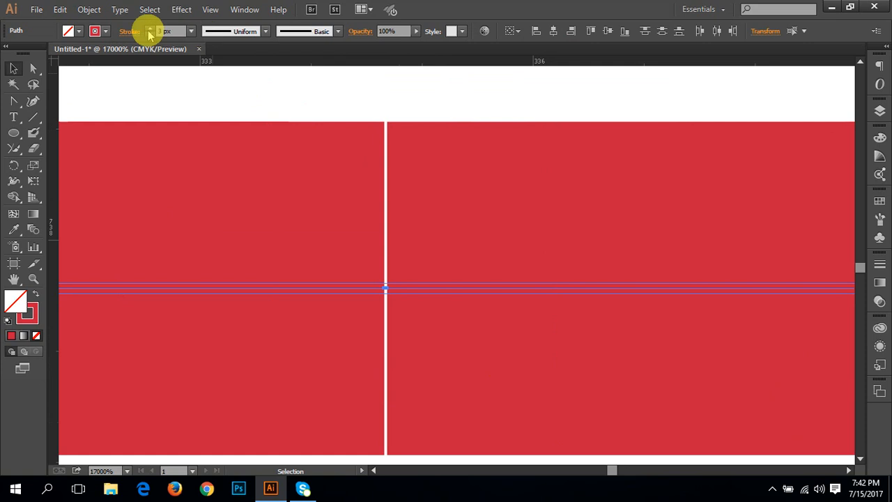
pyautogui.click(89, 9)
pyautogui.moveTo(167, 279)
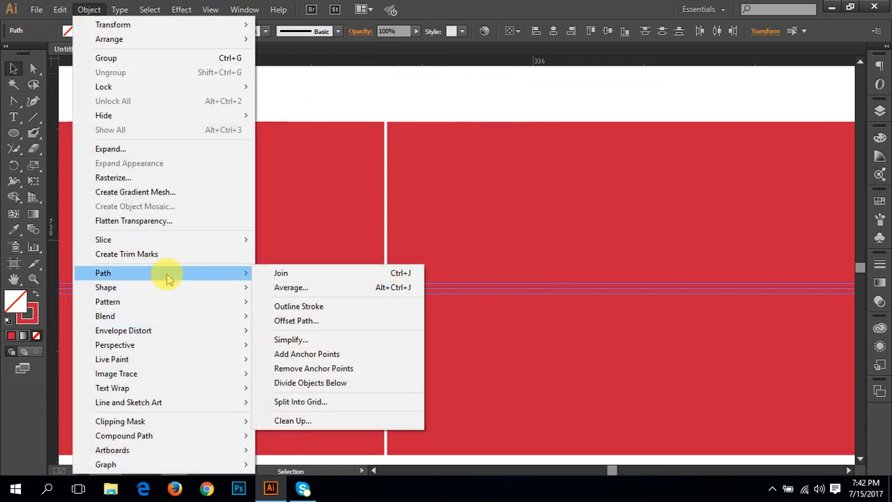
pyautogui.click(283, 287)
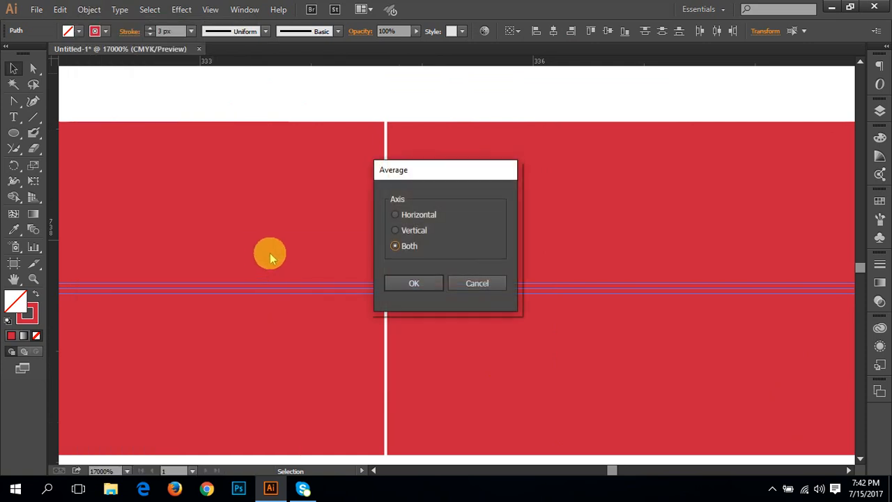
pyautogui.click(411, 284)
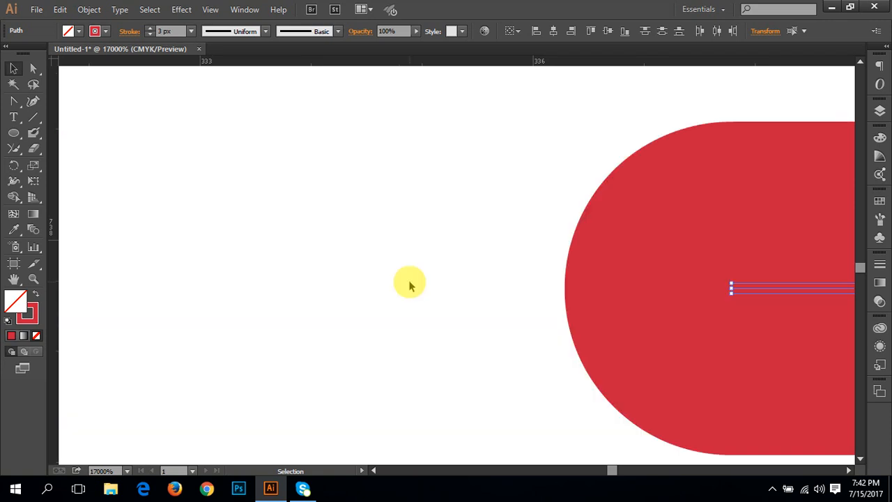
# - Inspect how the two averaged red segments overlap by isolating the shorter segment on its own and leaving isolation
pyautogui.moveTo(626, 303); pyautogui.dragTo(448, 320)
pyautogui.hotkey('ctrl', '-')
pyautogui.click(302, 408)
pyautogui.click(243, 257)
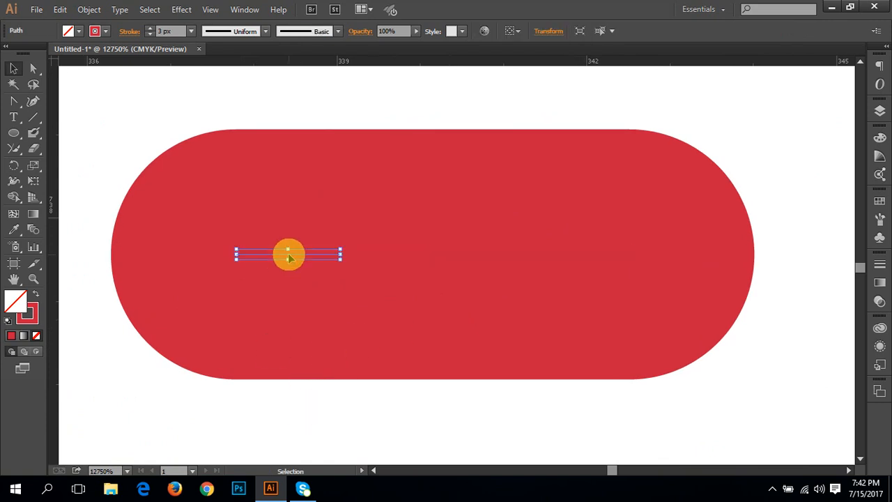
pyautogui.doubleClick(199, 258)
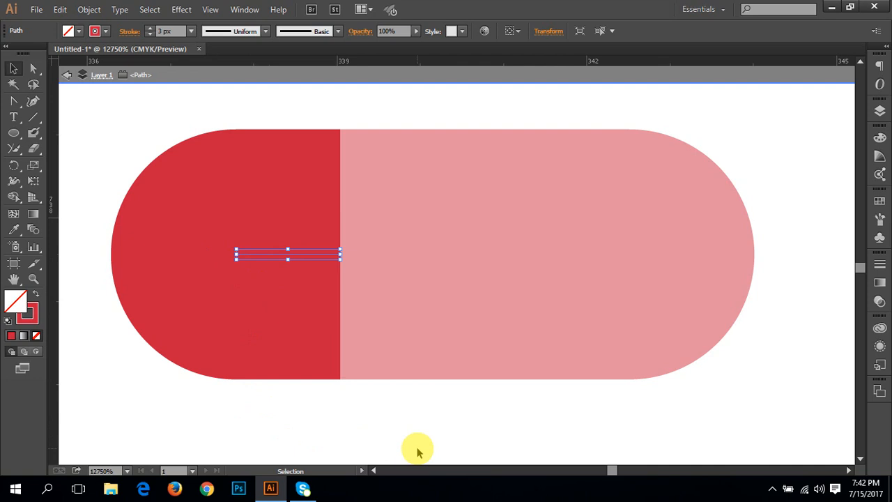
pyautogui.doubleClick(390, 421)
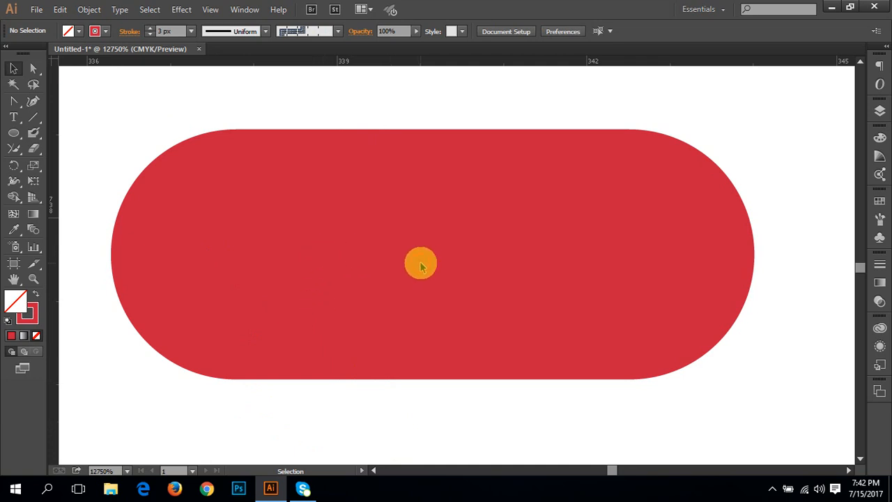
# - Change the longer segment's stroke colour to a very dark maroon (C 53, M 80, Y 66, K 77)
pyautogui.click(428, 259)
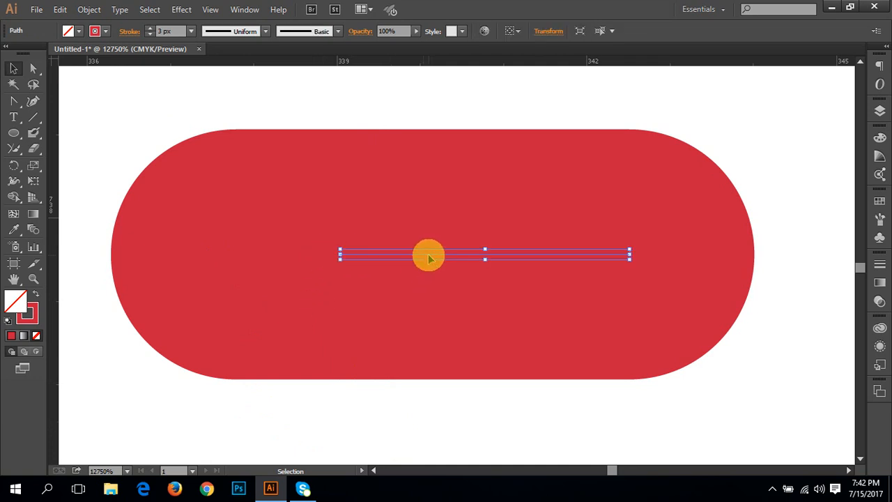
pyautogui.doubleClick(21, 298)
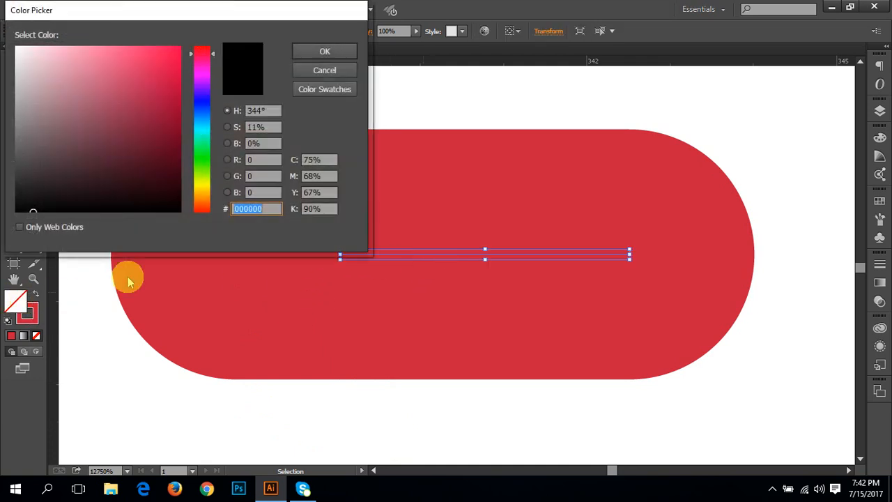
pyautogui.click(317, 71)
pyautogui.doubleClick(36, 319)
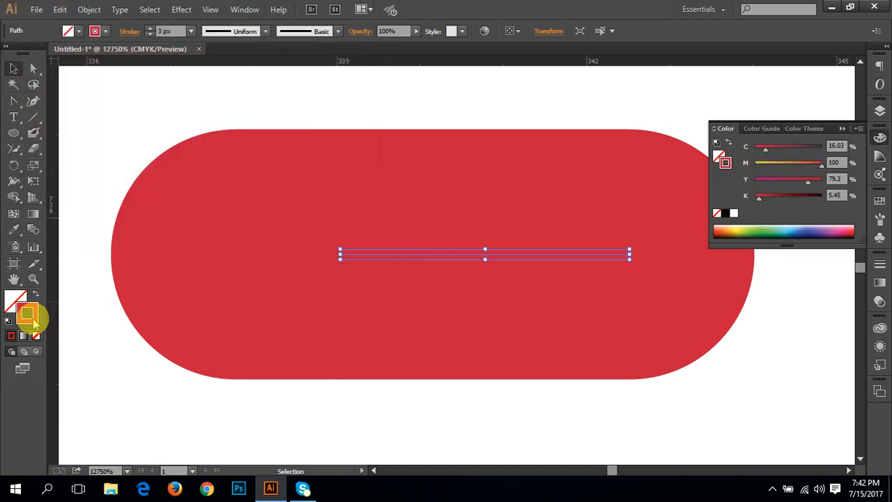
pyautogui.moveTo(141, 103); pyautogui.dragTo(172, 166)
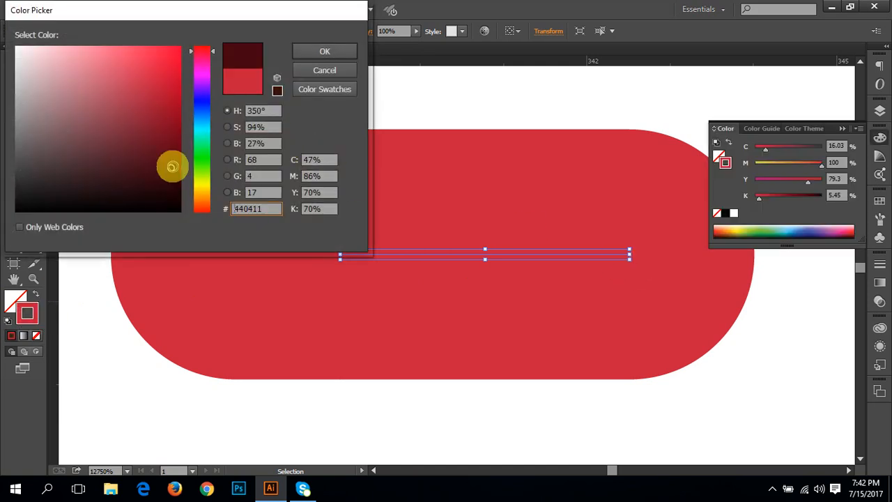
pyautogui.click(310, 53)
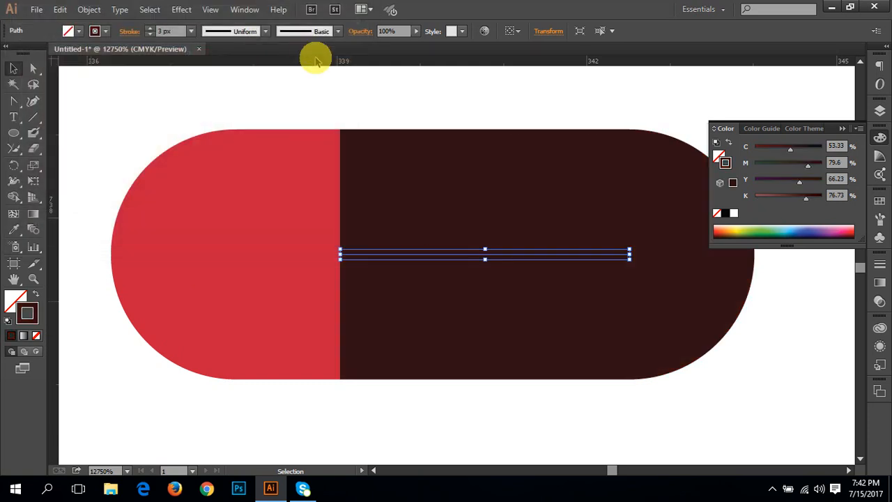
pyautogui.click(438, 409)
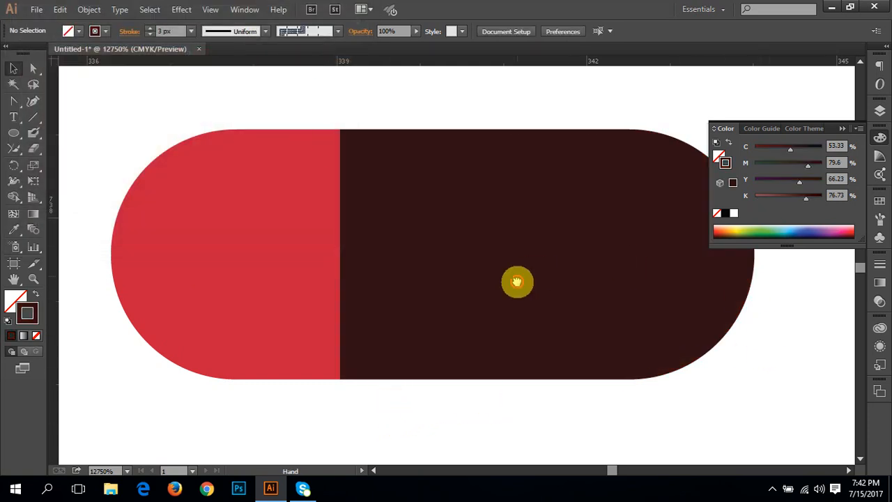
# - Inspect the gap cut in the red zigzag path below the two-colour line
pyautogui.moveTo(518, 280); pyautogui.dragTo(515, 293)
pyautogui.click(843, 129)
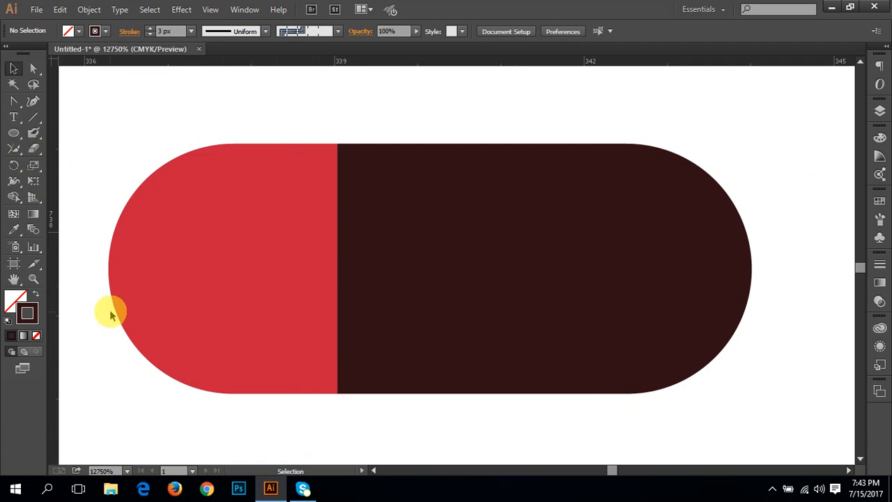
pyautogui.moveTo(256, 128); pyautogui.dragTo(263, 449)
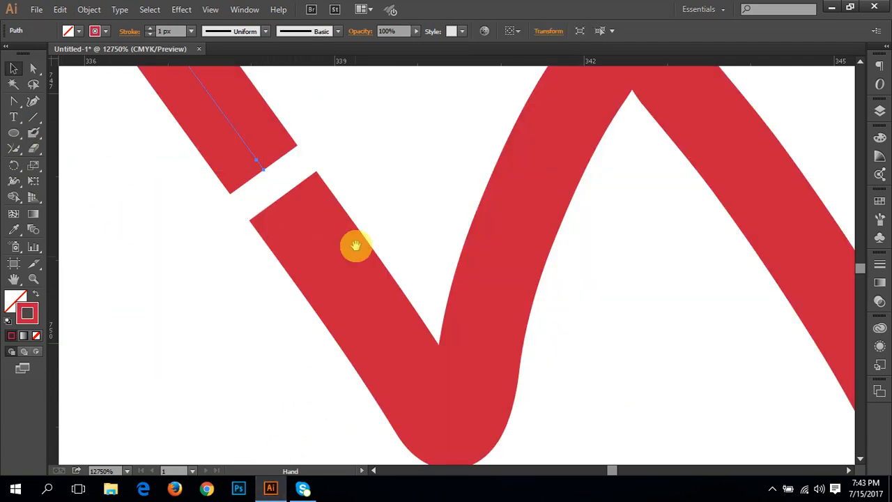
pyautogui.moveTo(356, 245); pyautogui.dragTo(349, 446)
pyautogui.moveTo(355, 159); pyautogui.dragTo(350, 446)
pyautogui.moveTo(376, 98); pyautogui.dragTo(362, 388)
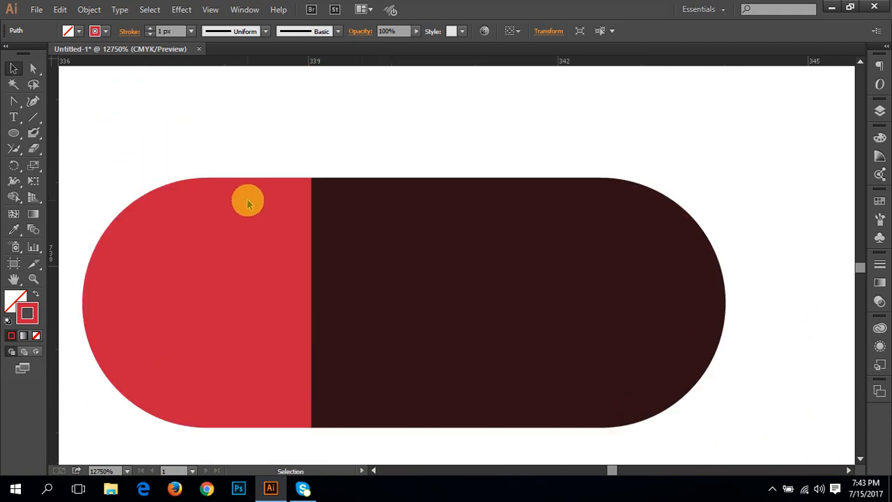
pyautogui.click(258, 322)
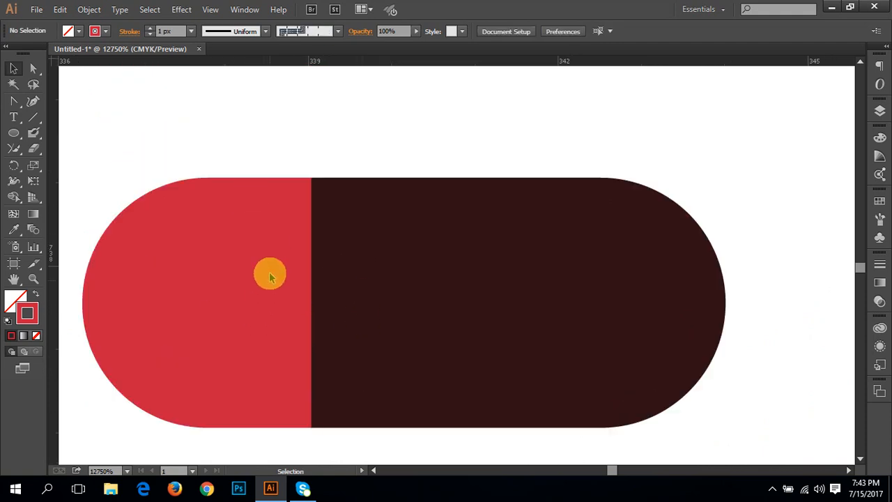
# - Expand the red and dark maroon segments into filled shapes
pyautogui.moveTo(161, 137); pyautogui.dragTo(677, 424)
pyautogui.click(88, 10)
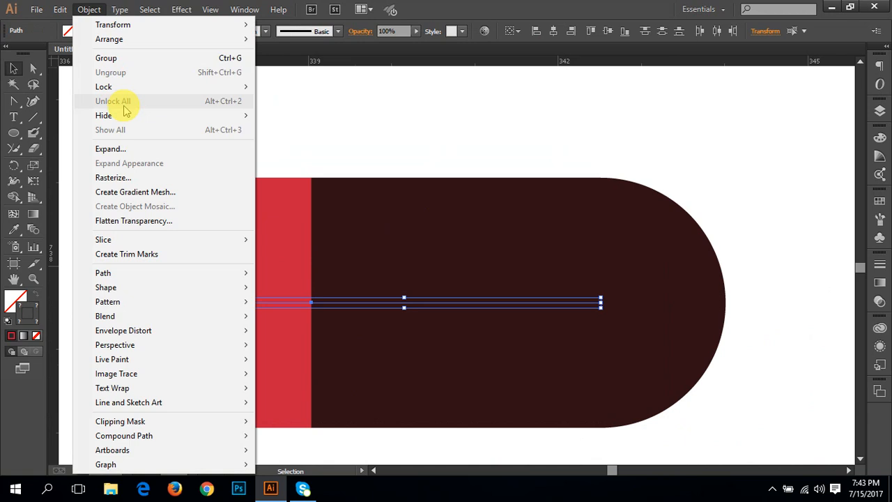
pyautogui.click(133, 144)
pyautogui.click(416, 318)
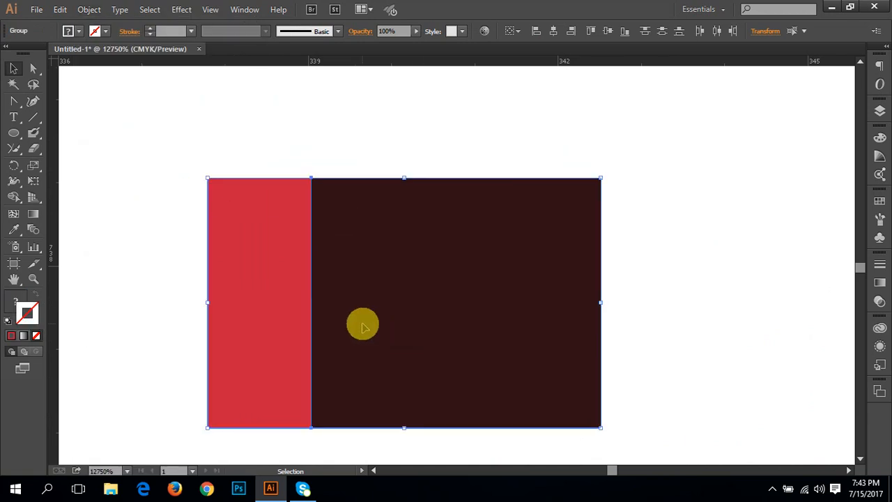
# - Undo the expansion, recolouring and averaging of the two line segments
pyautogui.hotkey('ctrl', 'z')
pyautogui.click(325, 173)
pyautogui.click(350, 303)
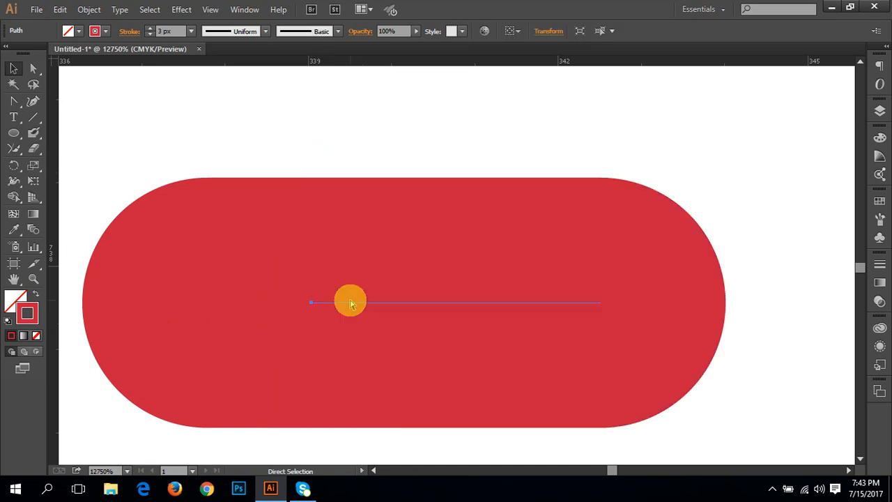
pyautogui.hotkey('ctrl', 'z')
pyautogui.moveTo(468, 300); pyautogui.dragTo(560, 319)
pyautogui.keyDown('ctrl'); pyautogui.click(503, 303); pyautogui.keyUp('ctrl')
pyautogui.moveTo(503, 295); pyautogui.dragTo(394, 332)
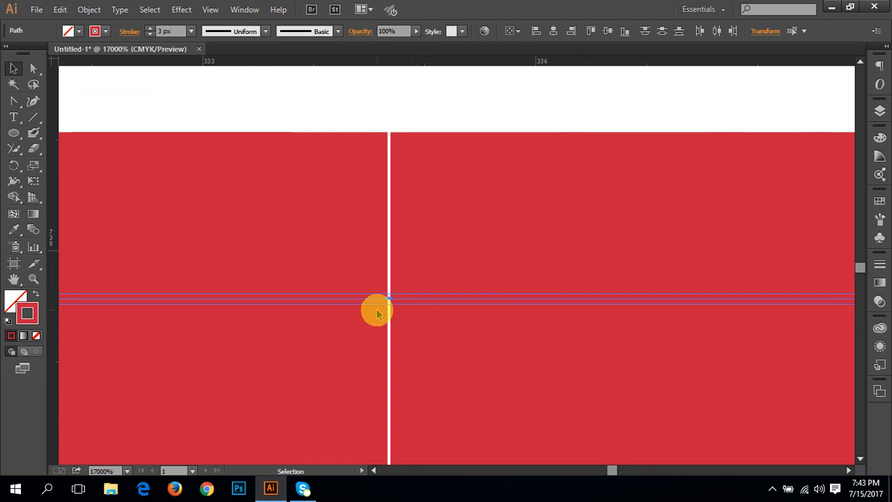
pyautogui.moveTo(289, 300); pyautogui.dragTo(516, 259)
pyautogui.moveTo(385, 260); pyautogui.dragTo(452, 273)
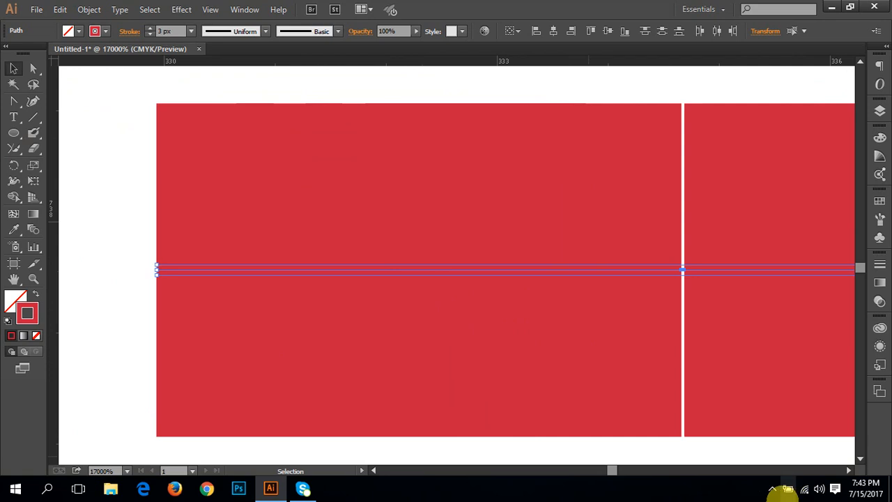
pyautogui.click(770, 490)
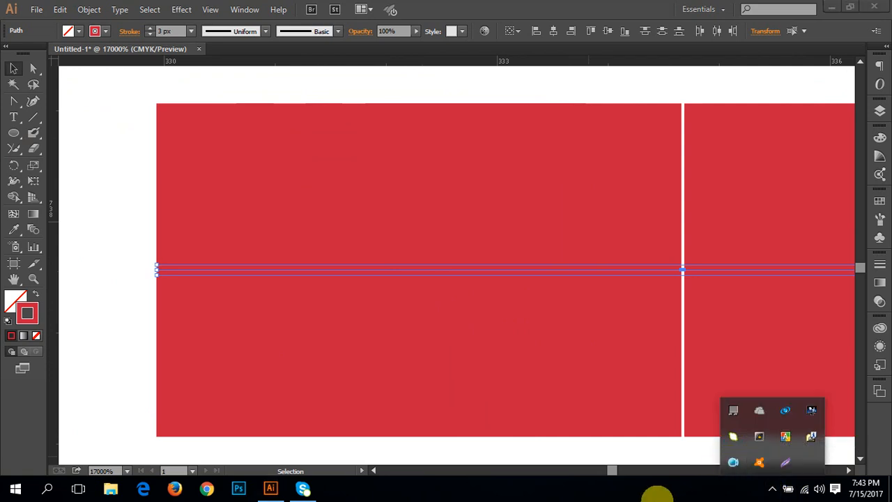
pyautogui.click(653, 498)
# - Delete all artwork from the artboard
pyautogui.moveTo(11, 149); pyautogui.dragTo(56, 154)
pyautogui.moveTo(347, 206); pyautogui.dragTo(416, 303)
pyautogui.hotkey('ctrl', '-')
pyautogui.hotkey('ctrl', '-')
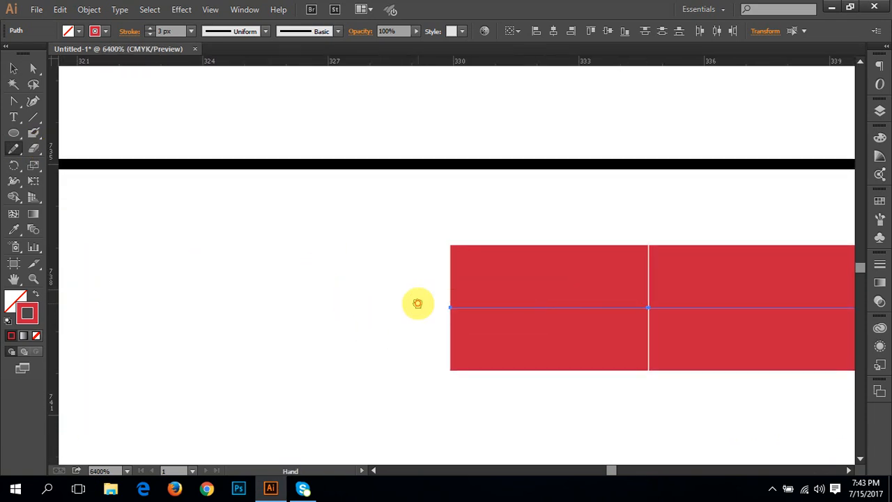
pyautogui.hotkey('ctrl', '-')
pyautogui.hotkey('ctrl', '-')
pyautogui.hotkey('ctrl', '-')
pyautogui.hotkey('ctrl', '-')
pyautogui.hotkey('ctrl', '-')
pyautogui.hotkey('ctrl', '-')
pyautogui.hotkey('ctrl', '-')
pyautogui.hotkey('ctrl', '-')
pyautogui.hotkey('ctrl', '-')
pyautogui.hotkey('ctrl', '-')
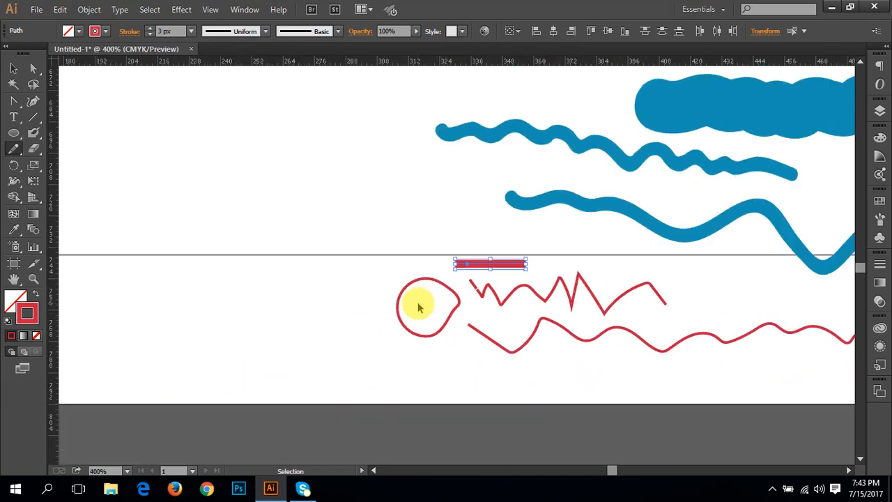
pyautogui.hotkey('ctrl', '0')
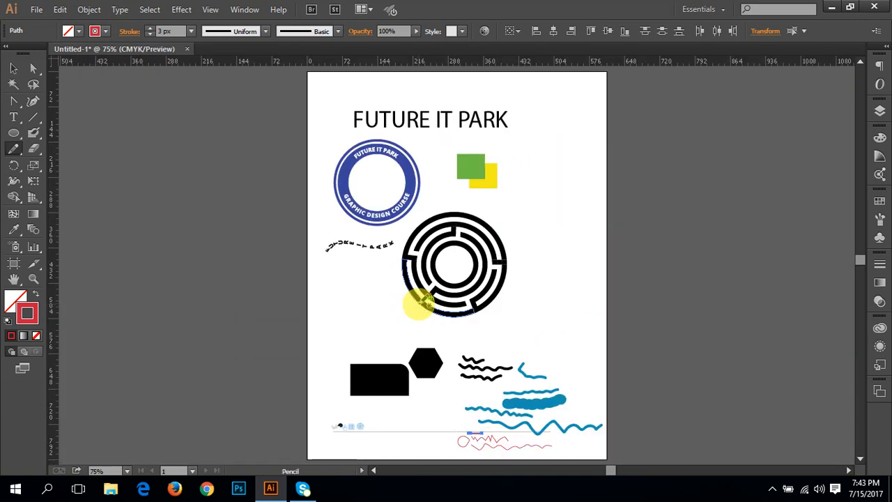
pyautogui.press('v')
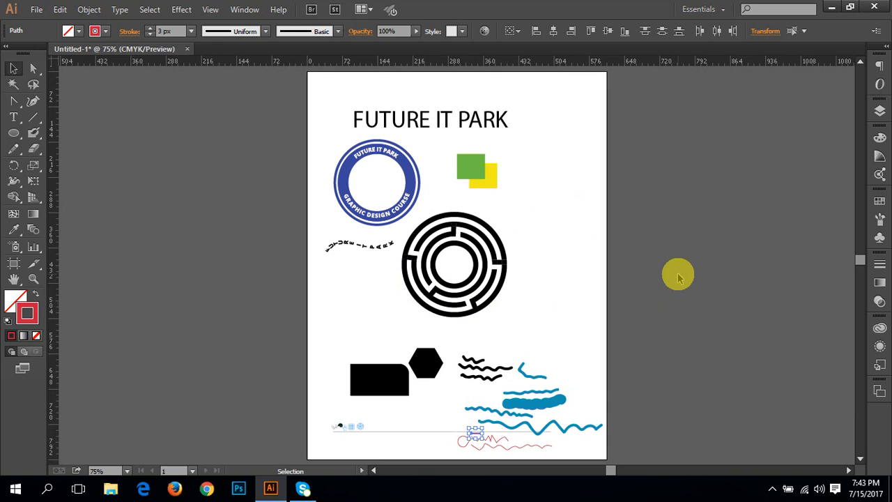
pyautogui.hotkey('ctrl', 'a')
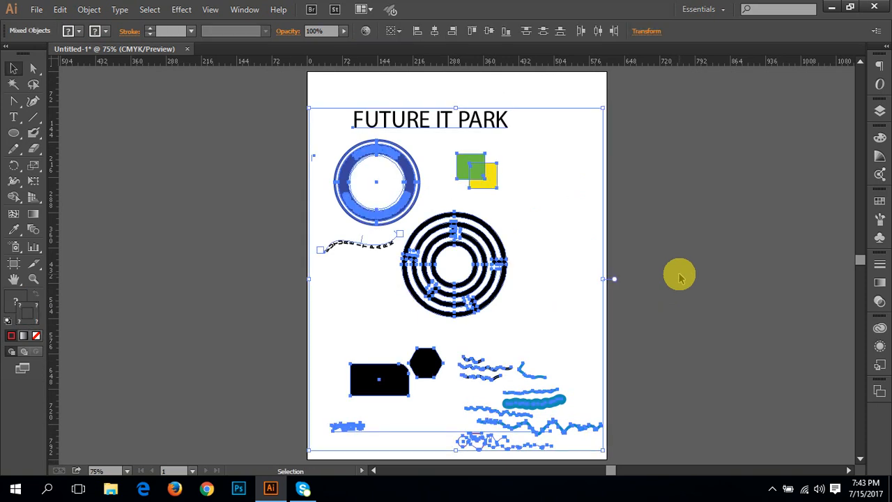
pyautogui.press('Delete')
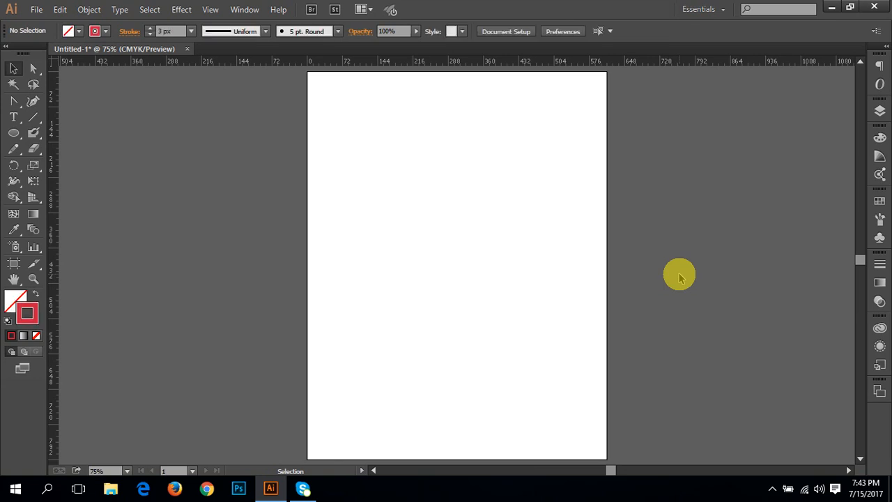
# - Draw a wide unfilled rectangle about 300 px wide and 70 px high with a 3 px red stroke near the page's upper left
pyautogui.keyDown('ctrl'); pyautogui.click(447, 269); pyautogui.keyUp('ctrl')
pyautogui.moveTo(489, 257); pyautogui.dragTo(394, 387)
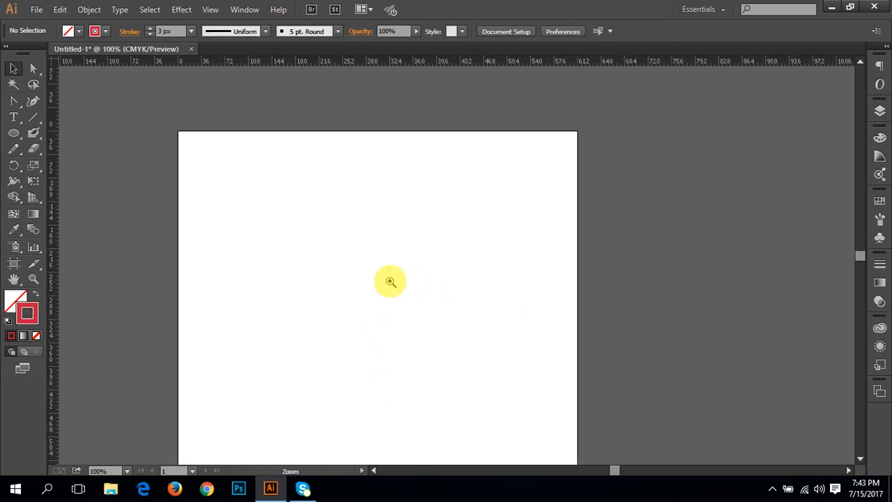
pyautogui.keyDown('ctrl'); pyautogui.click(390, 282); pyautogui.keyUp('ctrl')
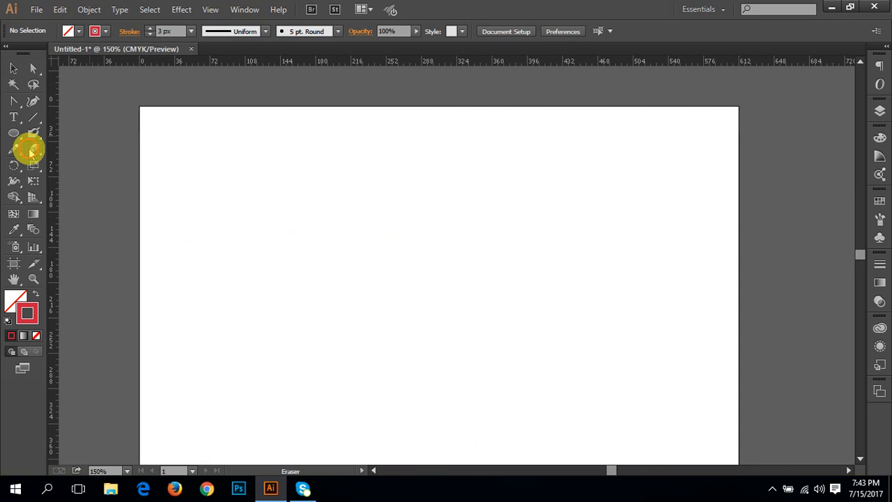
pyautogui.moveTo(31, 151); pyautogui.dragTo(102, 153)
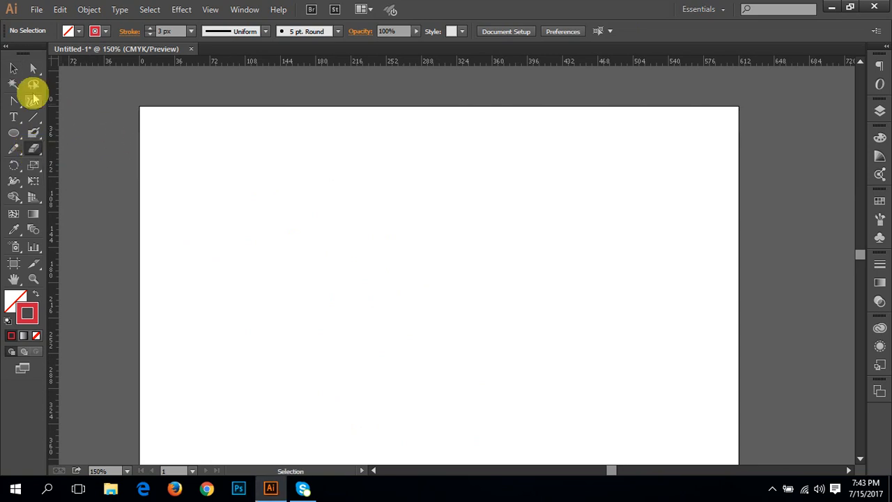
pyautogui.moveTo(11, 136); pyautogui.dragTo(72, 135)
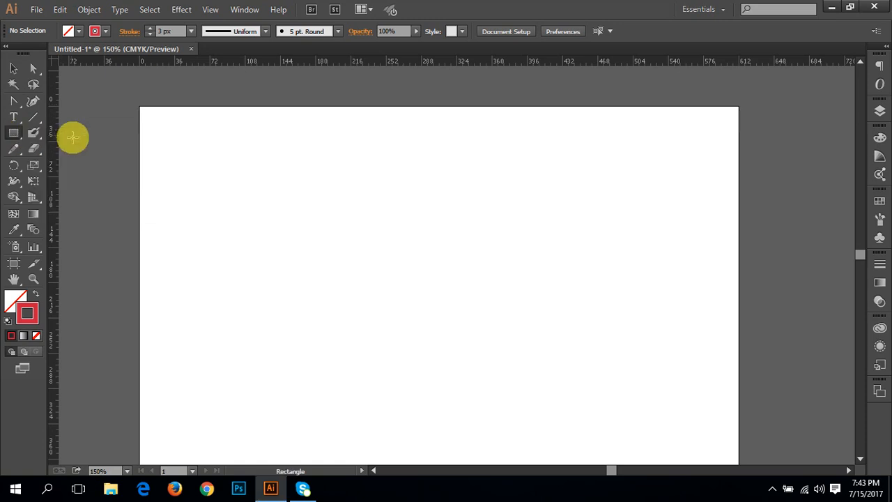
pyautogui.moveTo(192, 188); pyautogui.dragTo(483, 256)
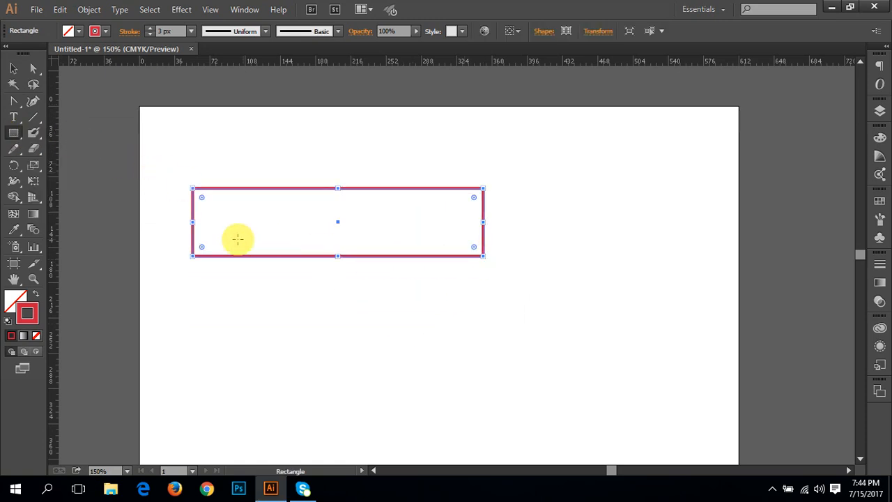
# - Erase a vertical notch into the rectangle's top edge near its left end, trying a second notch beside it and undoing it
pyautogui.hotkey('ctrl', 'space')
pyautogui.keyDown('ctrl'); pyautogui.doubleClick(343, 235); pyautogui.keyUp('ctrl')
pyautogui.moveTo(405, 239); pyautogui.dragTo(210, 214)
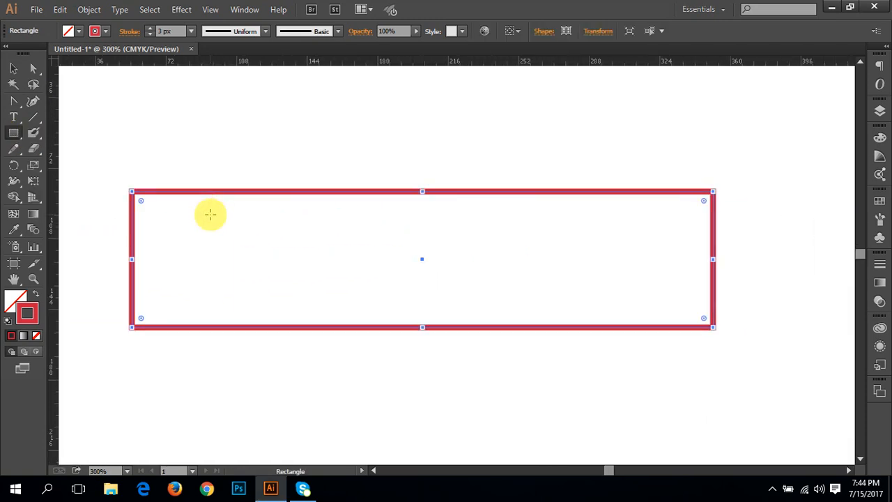
pyautogui.click(34, 149)
pyautogui.moveTo(241, 189); pyautogui.dragTo(237, 243)
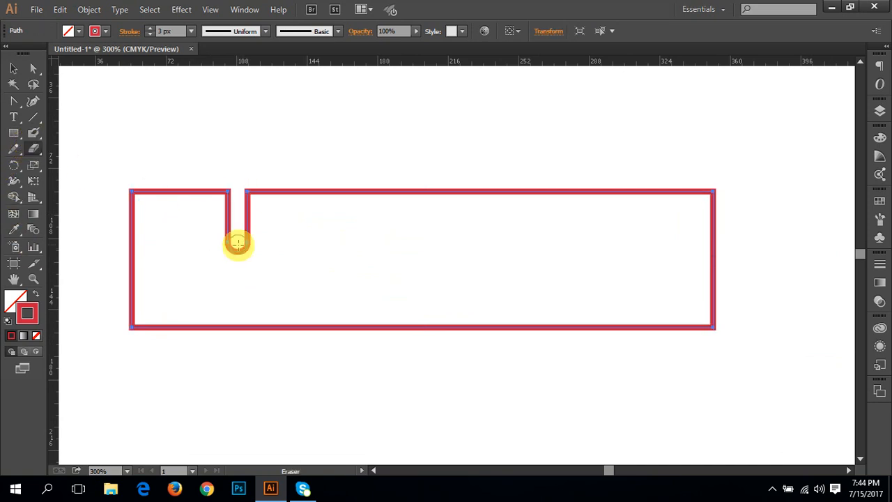
pyautogui.moveTo(344, 184); pyautogui.dragTo(368, 257)
pyautogui.hotkey('ctrl', 'z')
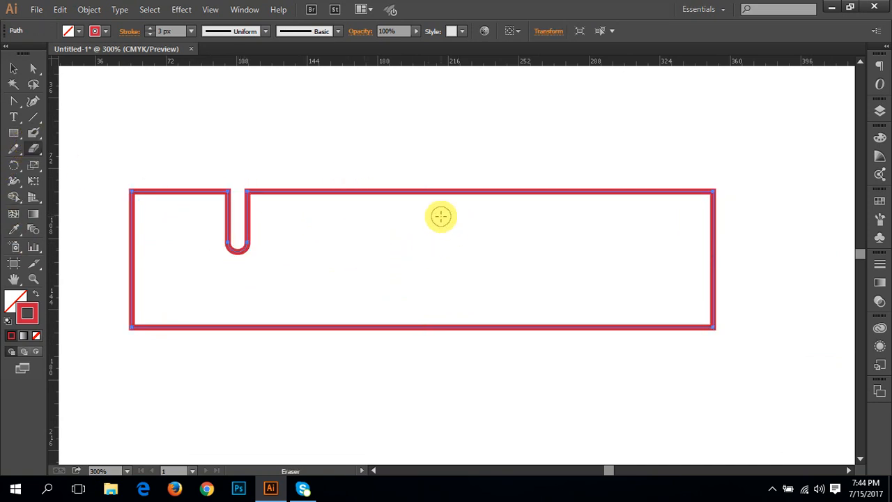
# - Erase a shallow notch in the top edge just right of centre, trying another farther right and undoing that one
pyautogui.moveTo(439, 215); pyautogui.dragTo(440, 119)
pyautogui.moveTo(514, 198); pyautogui.dragTo(513, 149)
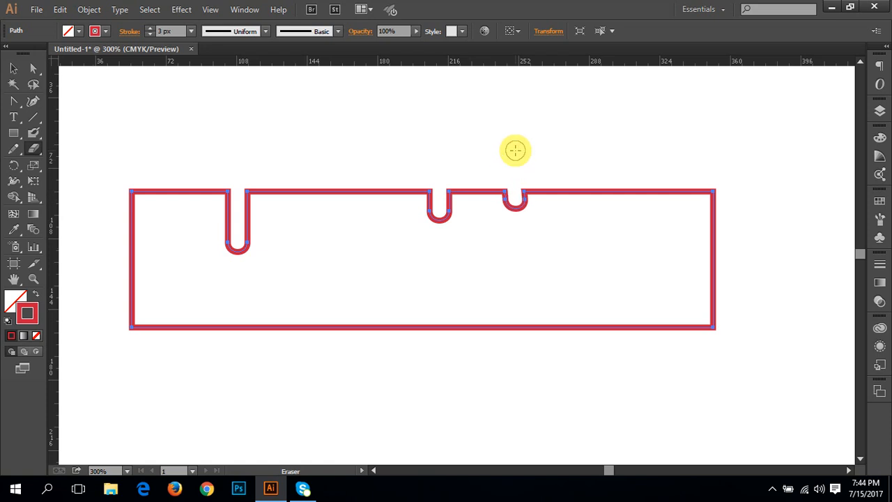
pyautogui.hotkey('ctrl', 'z')
# - Try several eraser strokes across the rectangle's bottom edge, undoing each one
pyautogui.moveTo(498, 351); pyautogui.dragTo(493, 267)
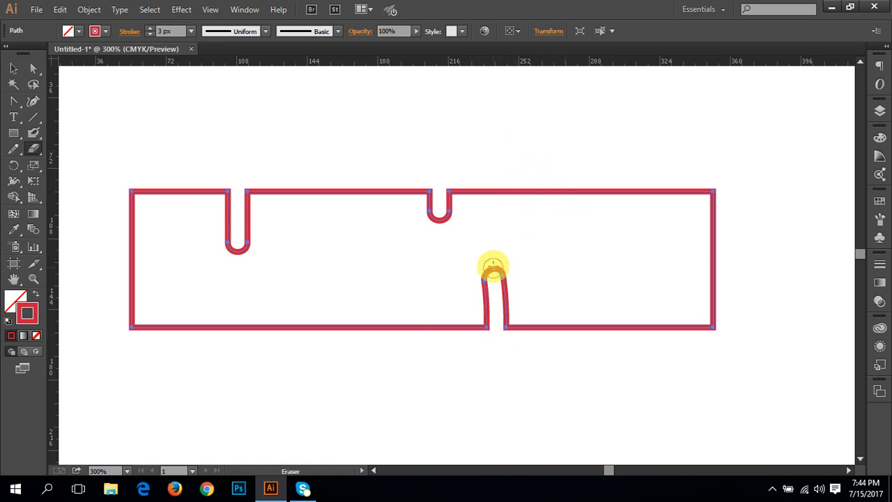
pyautogui.hotkey('ctrl', 'z')
pyautogui.moveTo(494, 326); pyautogui.dragTo(496, 270)
pyautogui.hotkey('ctrl', 'z')
pyautogui.moveTo(485, 329)
pyautogui.mouseDown()
pyautogui.moveTo(484, 285)
pyautogui.moveTo(510, 330)
pyautogui.moveTo(544, 272)
pyautogui.mouseUp()
pyautogui.hotkey('ctrl', 'z')
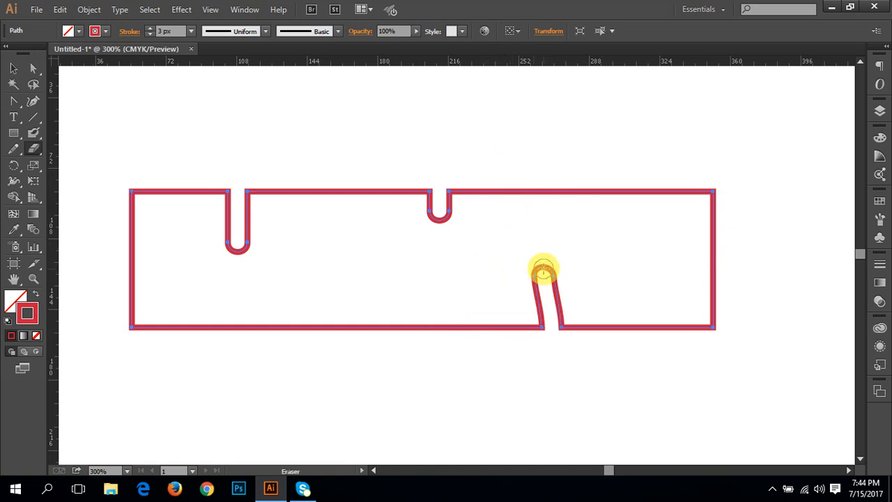
pyautogui.hotkey('ctrl', 'z')
pyautogui.moveTo(506, 317); pyautogui.dragTo(480, 328)
pyautogui.hotkey('ctrl', 'z')
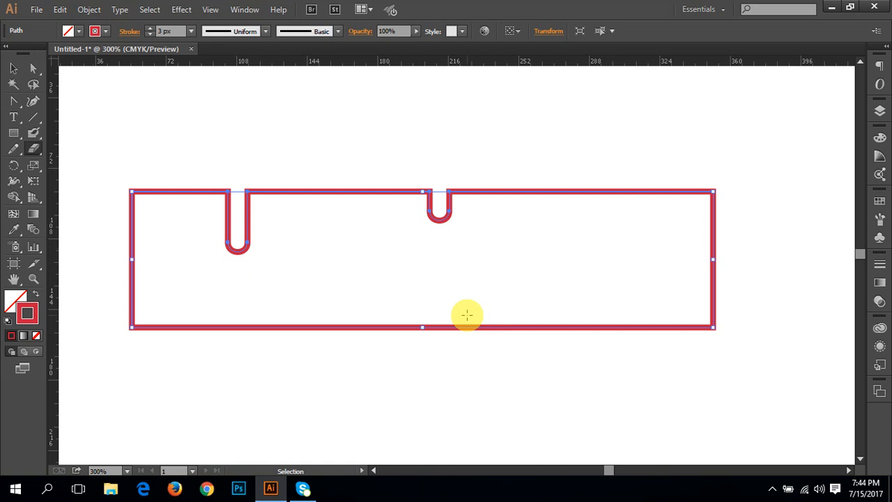
# - Erase two more notches in the top edge, and undo all eraser strokes back to the plain rectangle
pyautogui.moveTo(283, 191); pyautogui.dragTo(285, 232)
pyautogui.moveTo(339, 191); pyautogui.dragTo(349, 248)
pyautogui.hotkey('ctrl', 'z')
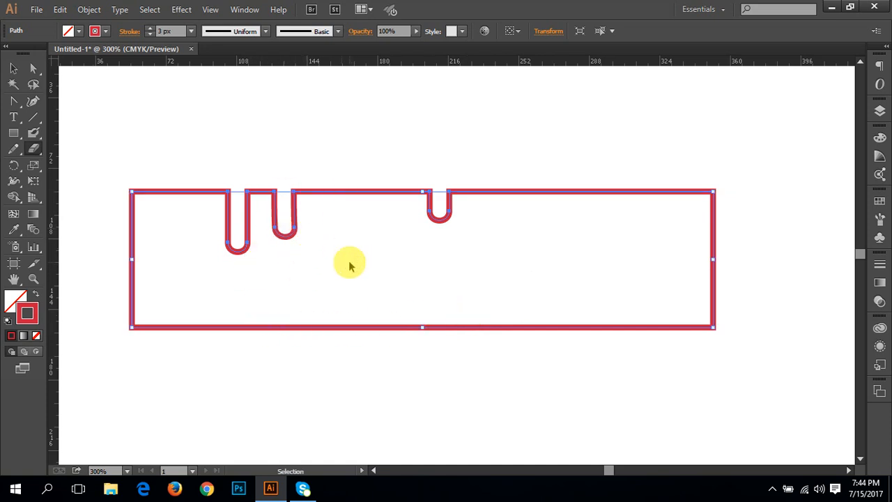
pyautogui.press('ctrl')
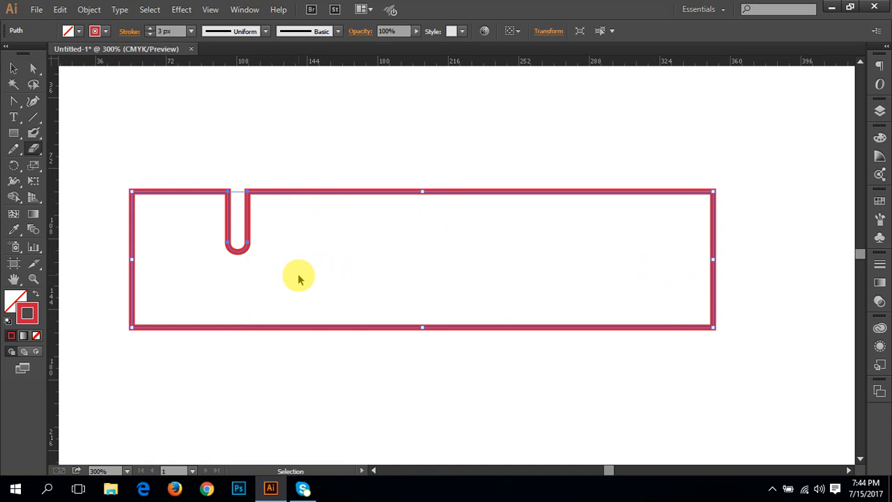
pyautogui.hotkey('ctrl', 'z')
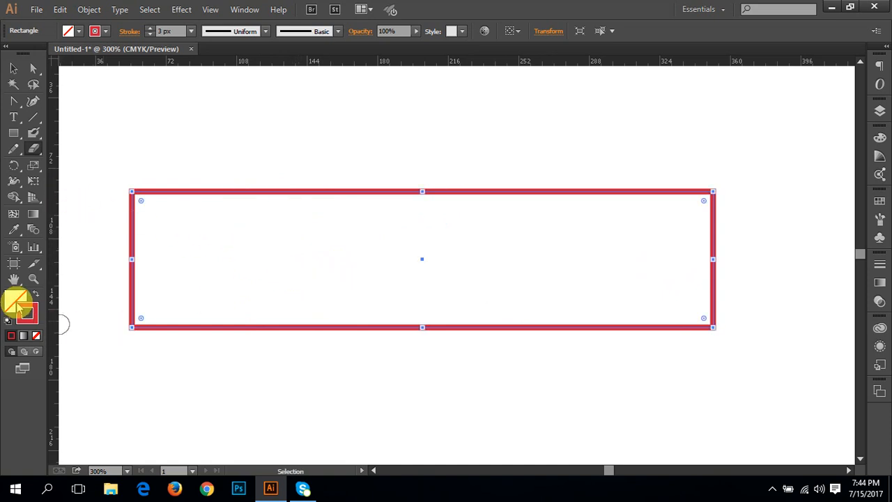
# - Swap the rectangle's fill and stroke to make it solid red, and erase two vertical notches down from its top edge
pyautogui.click(35, 295)
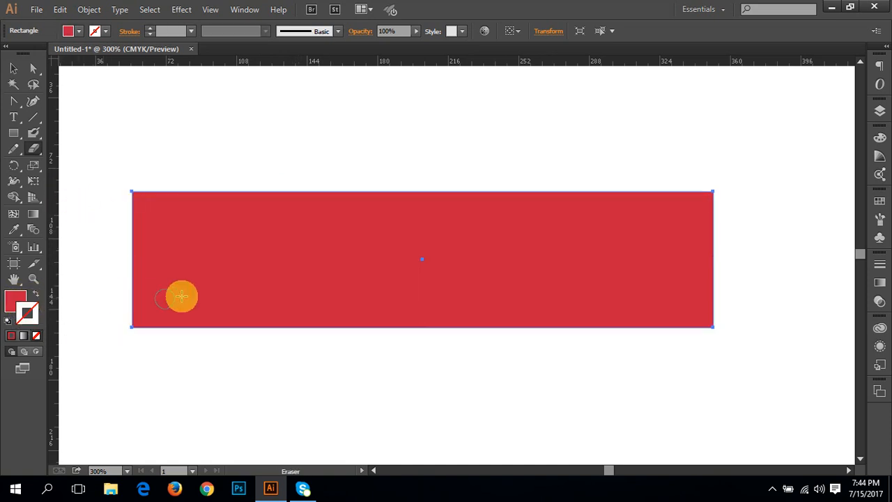
pyautogui.click(33, 148)
pyautogui.moveTo(306, 174); pyautogui.dragTo(309, 242)
pyautogui.moveTo(386, 178); pyautogui.dragTo(388, 303)
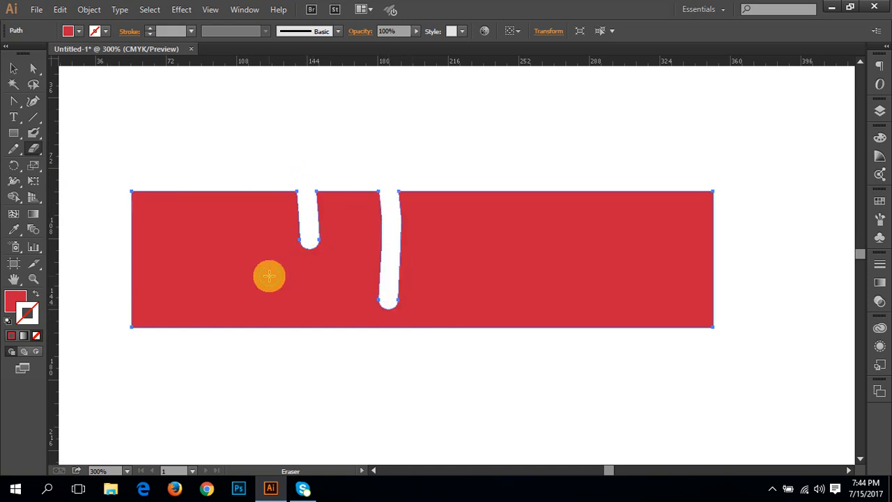
# - Erase a wide irregular opening across the middle of the red rectangle, breaking through its top edge
pyautogui.moveTo(269, 275); pyautogui.dragTo(478, 263)
pyautogui.moveTo(580, 251); pyautogui.dragTo(308, 256)
pyautogui.moveTo(169, 255); pyautogui.dragTo(540, 244)
pyautogui.moveTo(561, 239)
pyautogui.mouseDown()
pyautogui.moveTo(233, 262)
pyautogui.moveTo(293, 225)
pyautogui.moveTo(275, 216)
pyautogui.mouseUp()
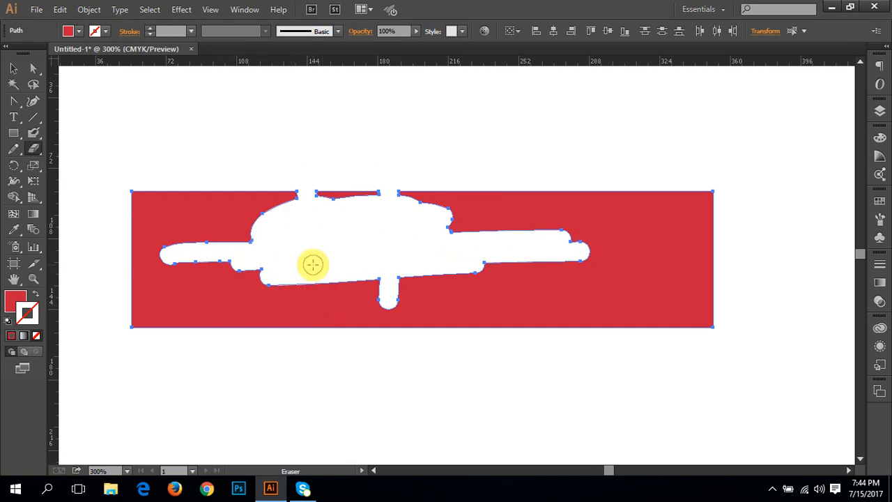
pyautogui.moveTo(313, 265)
pyautogui.mouseDown()
pyautogui.moveTo(276, 211)
pyautogui.moveTo(225, 240)
pyautogui.moveTo(261, 237)
pyautogui.moveTo(250, 223)
pyautogui.moveTo(281, 234)
pyautogui.moveTo(393, 197)
pyautogui.mouseUp()
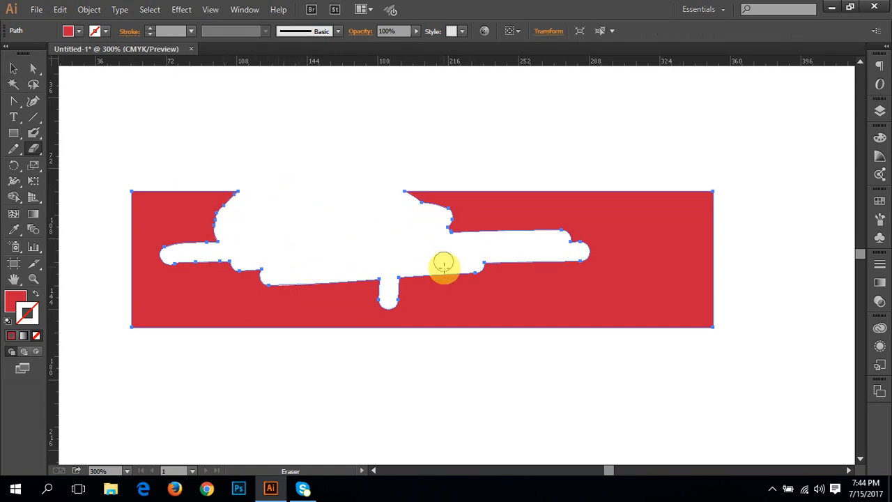
# - Erase more red along the lower-left edge of the opening at 1200% zoom, widening it downward
pyautogui.keyDown('ctrl'); pyautogui.doubleClick(383, 278); pyautogui.keyUp('ctrl')
pyautogui.moveTo(399, 234); pyautogui.dragTo(418, 297)
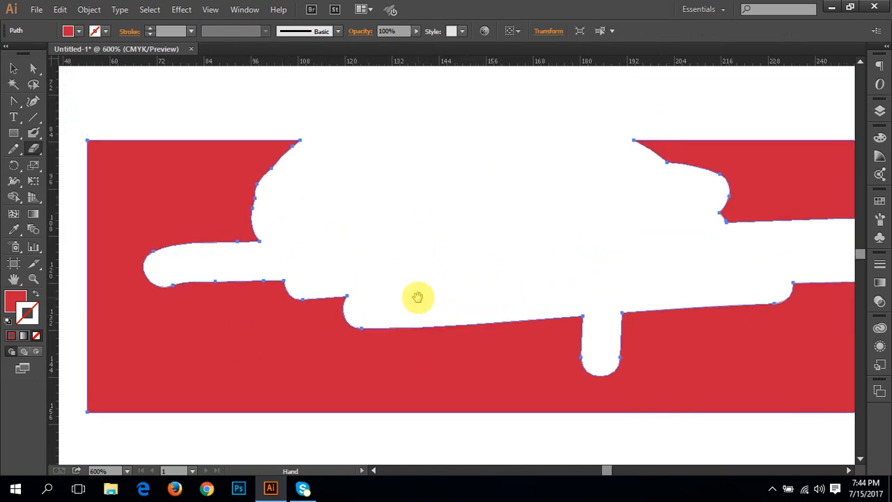
pyautogui.keyDown('ctrl'); pyautogui.doubleClick(283, 291); pyautogui.keyUp('ctrl')
pyautogui.moveTo(576, 251); pyautogui.dragTo(229, 302)
pyautogui.moveTo(335, 303); pyautogui.dragTo(313, 332)
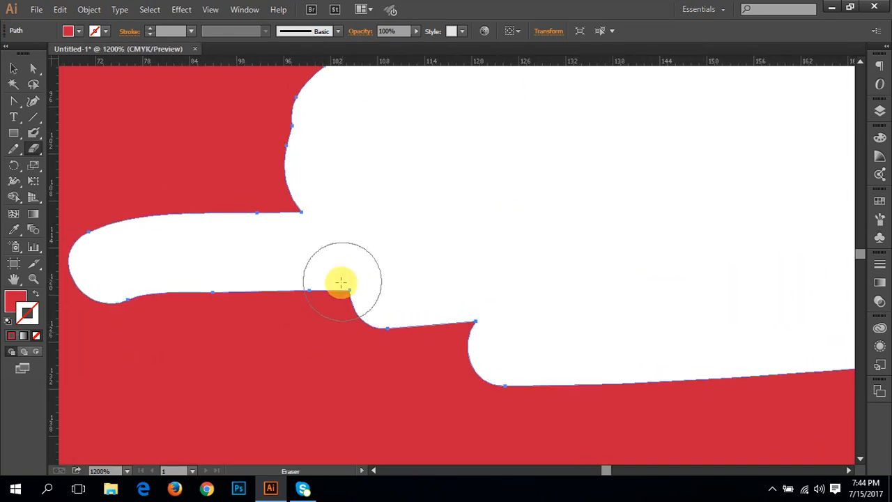
pyautogui.moveTo(189, 298); pyautogui.dragTo(335, 319)
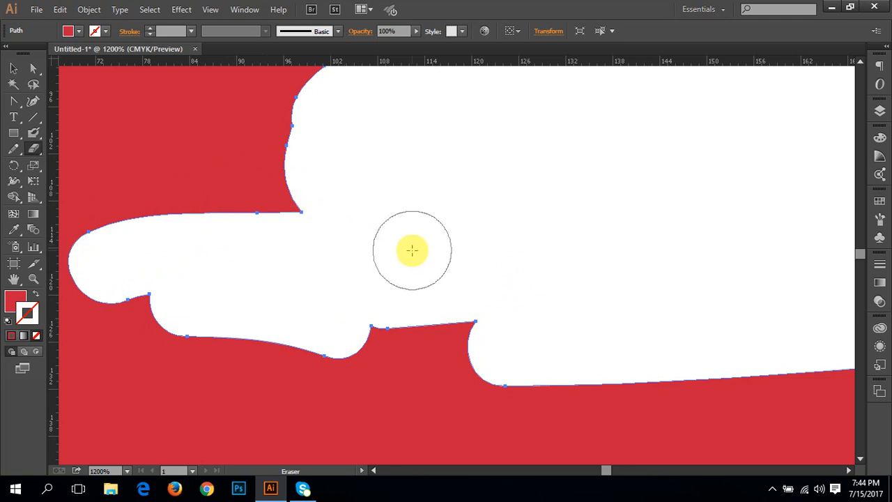
pyautogui.moveTo(412, 249)
pyautogui.mouseDown()
pyautogui.moveTo(389, 319)
pyautogui.moveTo(443, 350)
pyautogui.moveTo(439, 341)
pyautogui.moveTo(324, 370)
pyautogui.mouseUp()
pyautogui.moveTo(444, 346); pyautogui.dragTo(480, 345)
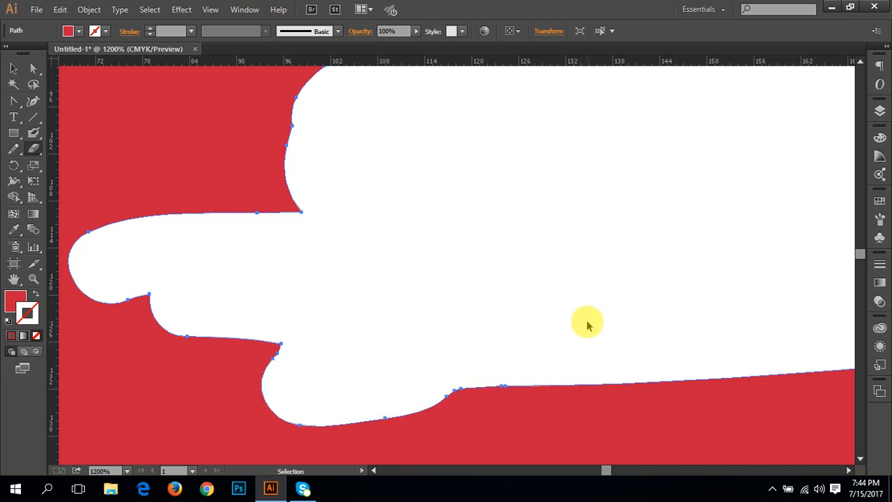
pyautogui.hotkey('ctrl', '-')
pyautogui.hotkey('ctrl', '-')
pyautogui.hotkey('ctrl', '-')
pyautogui.moveTo(523, 303); pyautogui.dragTo(334, 311)
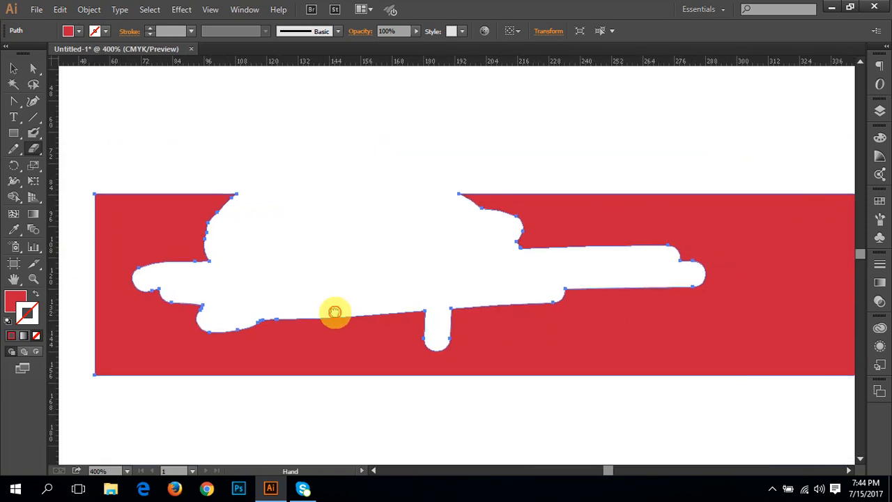
pyautogui.press('v')
pyautogui.moveTo(181, 169); pyautogui.dragTo(167, 382)
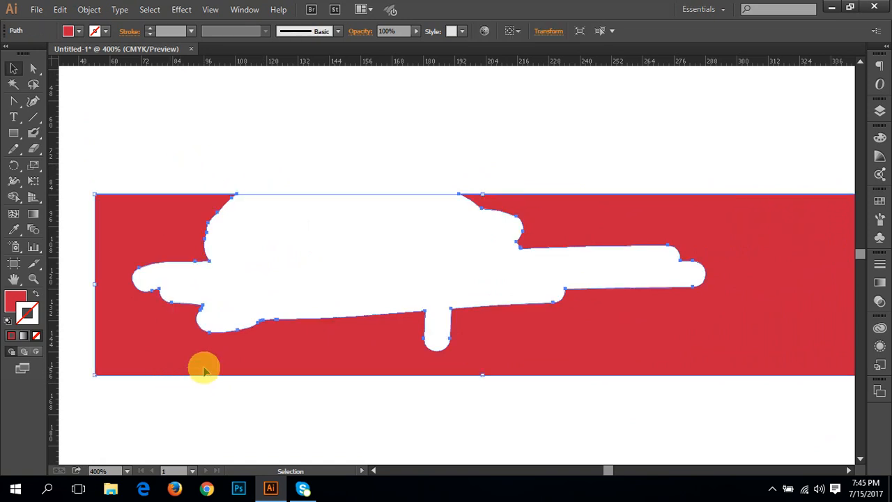
# - Switch the Eraser to the Scissors tool, and delete the partly erased red rectangle
pyautogui.moveTo(33, 148); pyautogui.dragTo(84, 169)
pyautogui.click(82, 166)
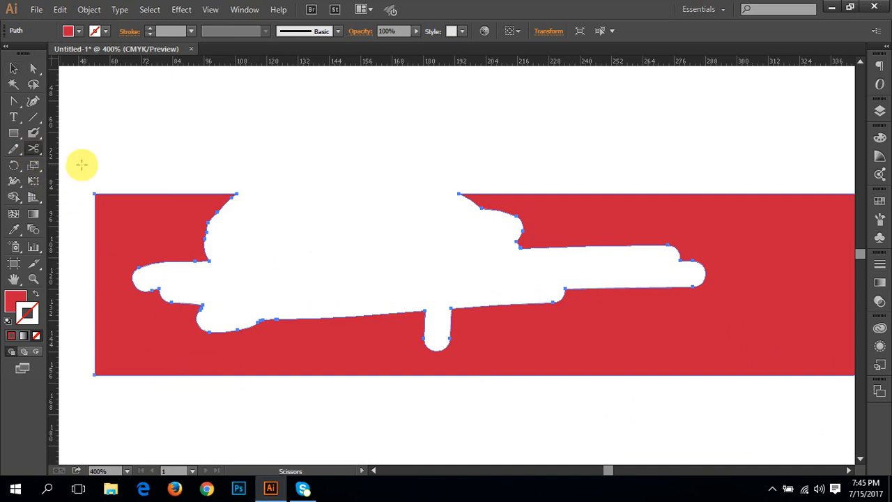
pyautogui.moveTo(271, 257); pyautogui.dragTo(251, 395)
pyautogui.moveTo(278, 275); pyautogui.dragTo(238, 167)
pyautogui.press('v')
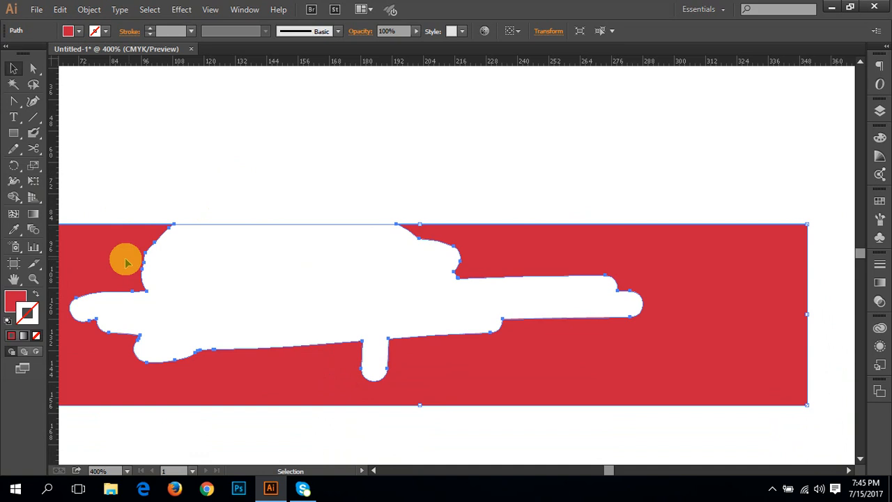
pyautogui.press('Delete')
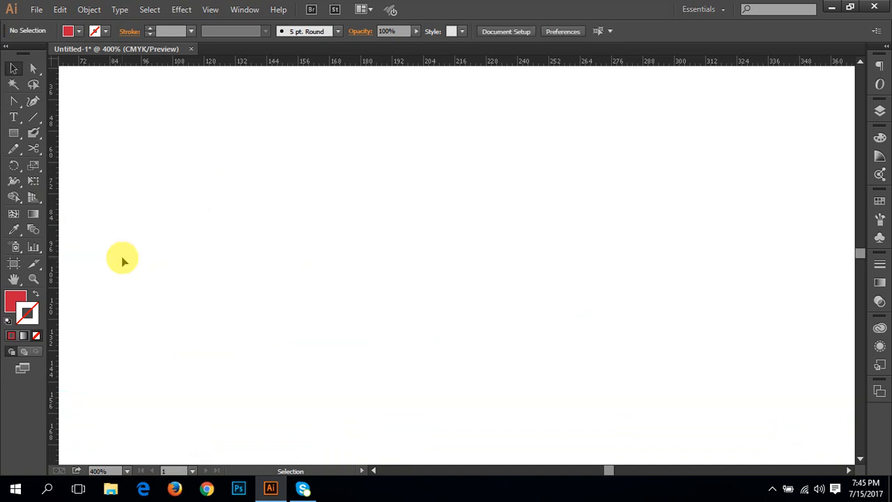
# - Draw a red hexagon about 84 px wide with the Polygon tool near the artboard's upper left
pyautogui.click(12, 142)
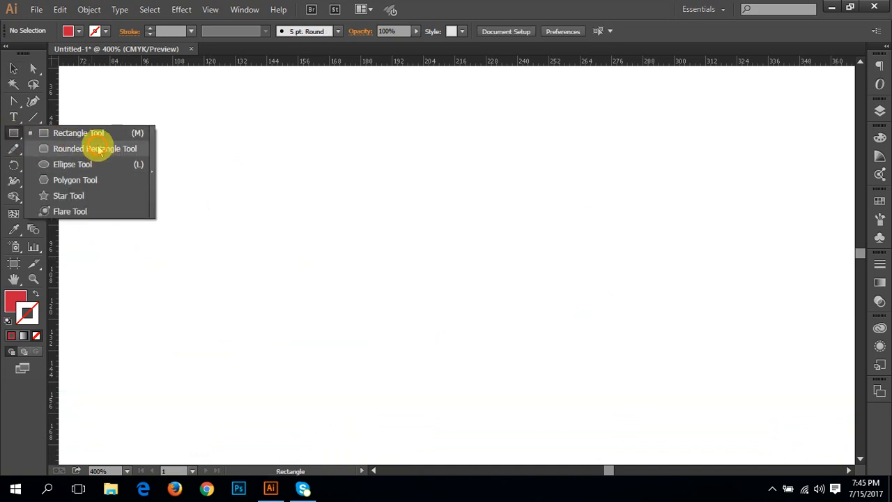
pyautogui.click(94, 180)
pyautogui.moveTo(234, 191); pyautogui.dragTo(311, 272)
pyautogui.moveTo(254, 264); pyautogui.dragTo(267, 299)
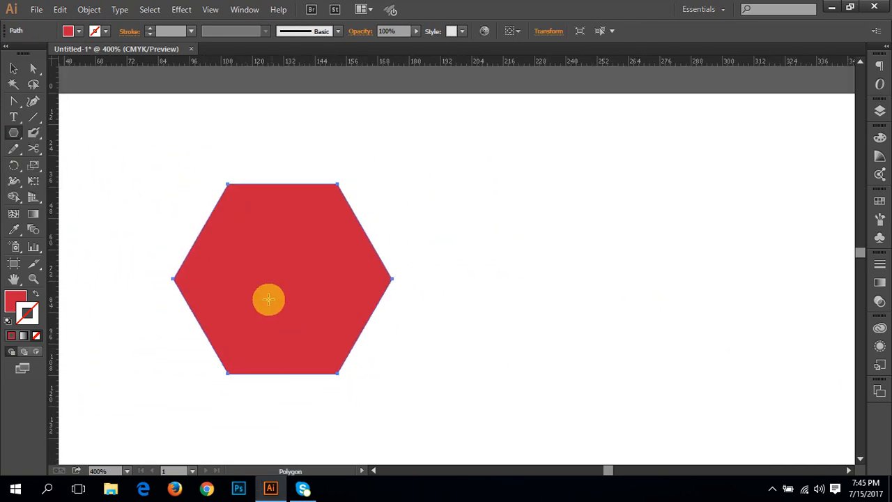
pyautogui.press('v')
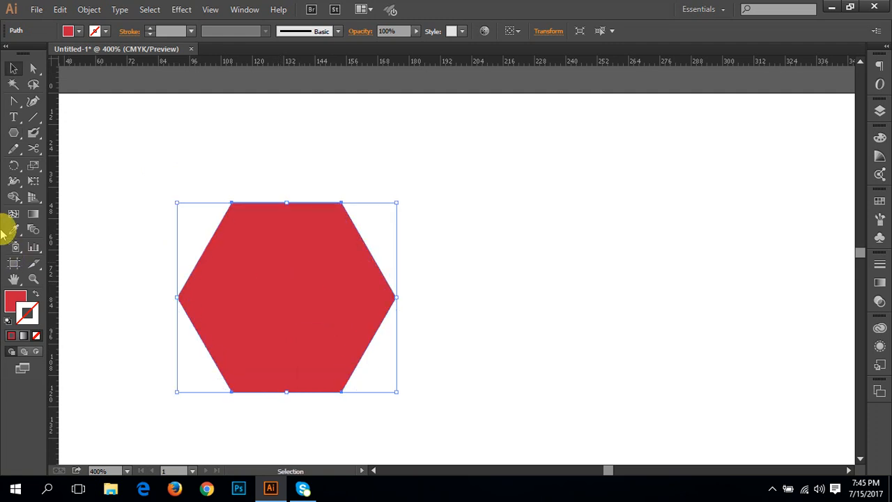
# - Cut the hexagon into two pieces with the Scissors tool at its upper-right and lower-left anchor points
pyautogui.click(32, 148)
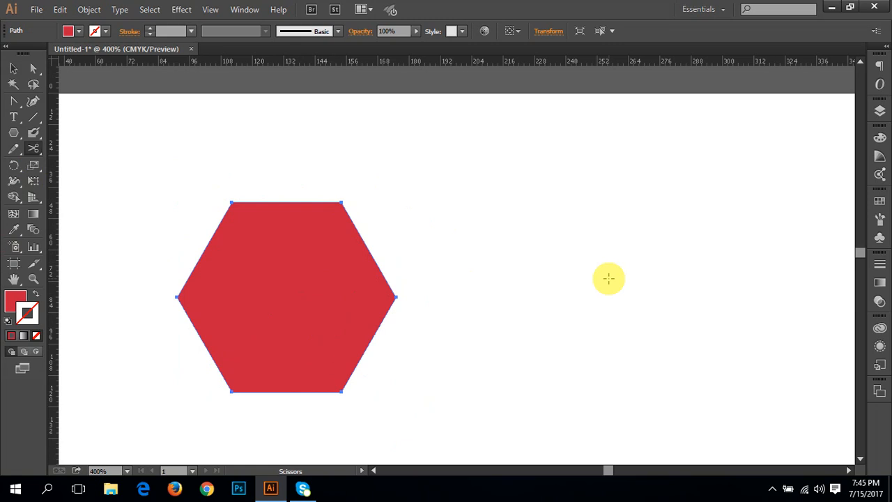
pyautogui.click(339, 201)
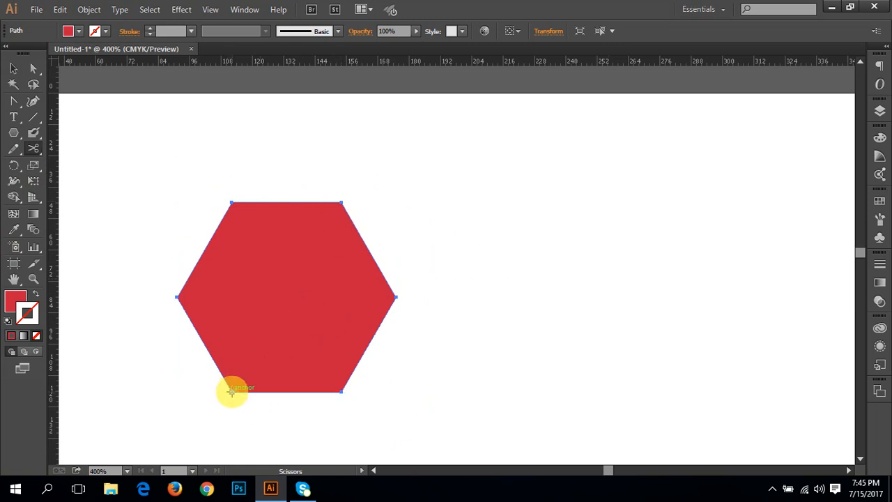
pyautogui.click(231, 392)
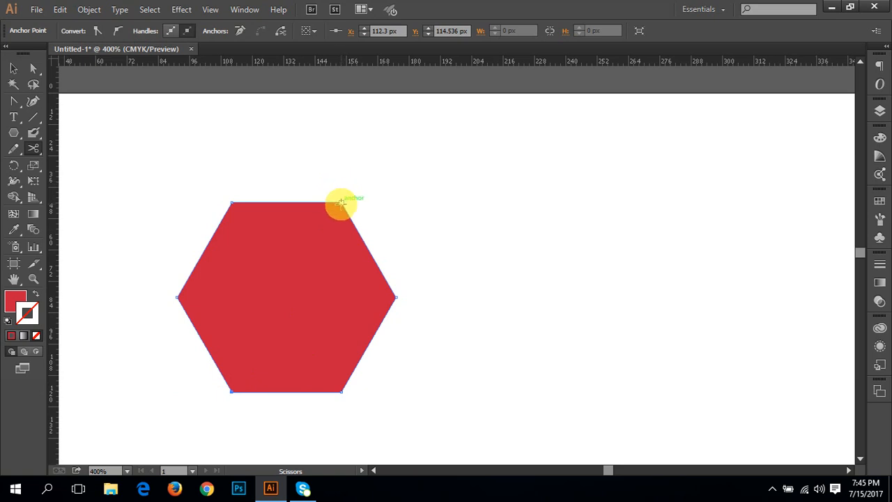
pyautogui.press('v')
pyautogui.click(353, 327)
pyautogui.click(512, 294)
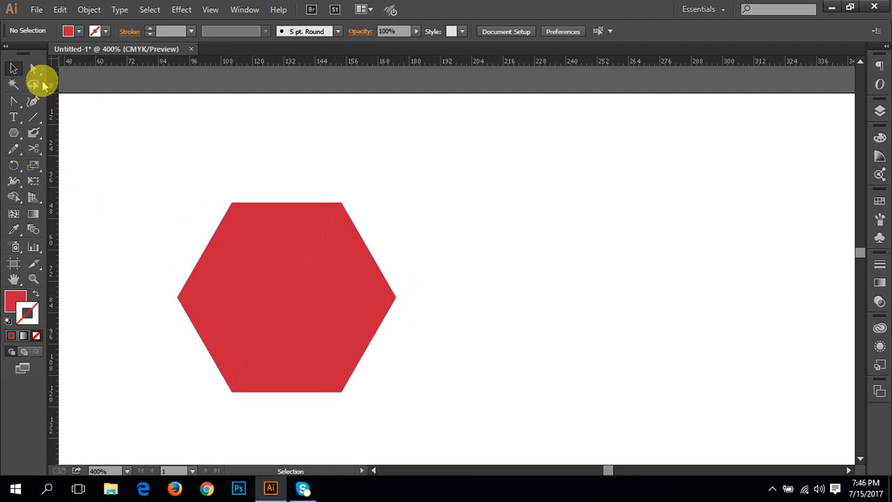
# - Try pulling the hexagon's right piece well away from the left piece, and undo the move
pyautogui.click(360, 318)
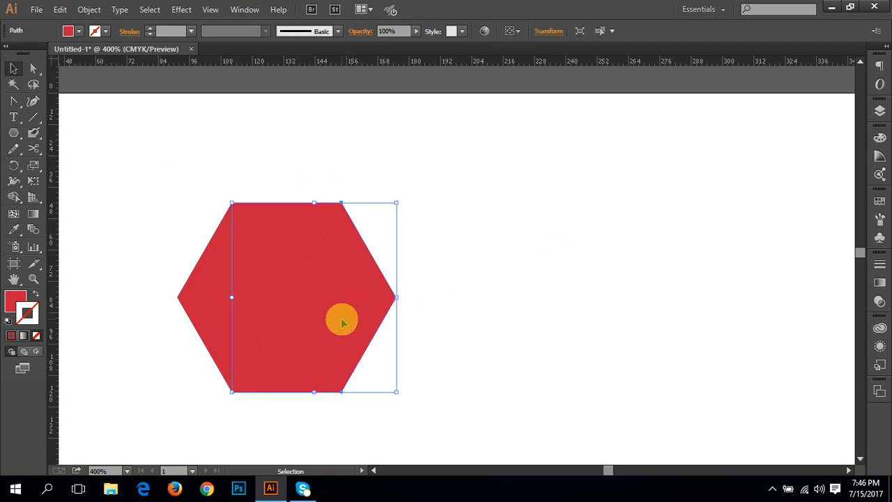
pyautogui.moveTo(336, 322); pyautogui.dragTo(398, 339)
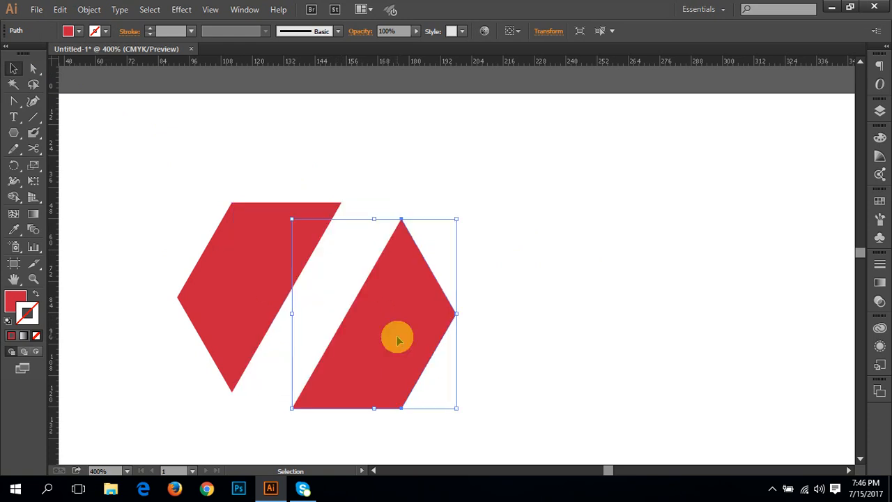
pyautogui.hotkey('ctrl', 'z')
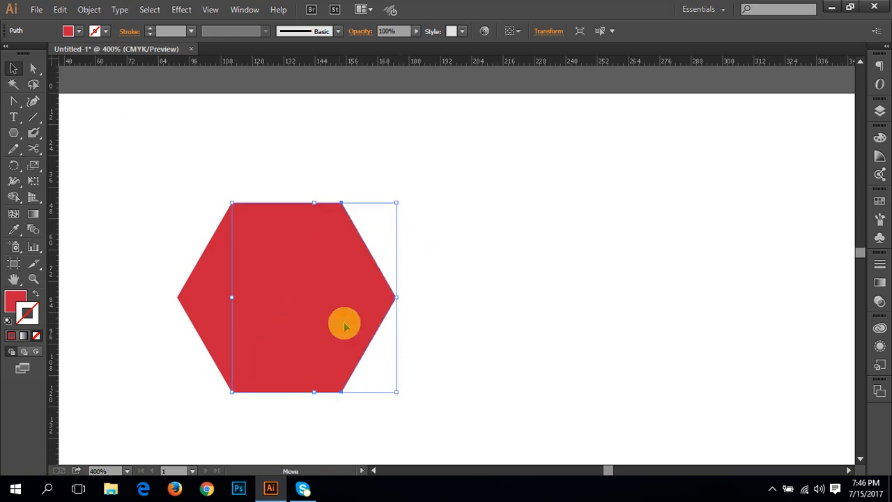
# - Move the hexagon's right piece about 2 px right and down to leave a narrow diagonal gap, and deselect it
pyautogui.moveTo(345, 322); pyautogui.dragTo(346, 335)
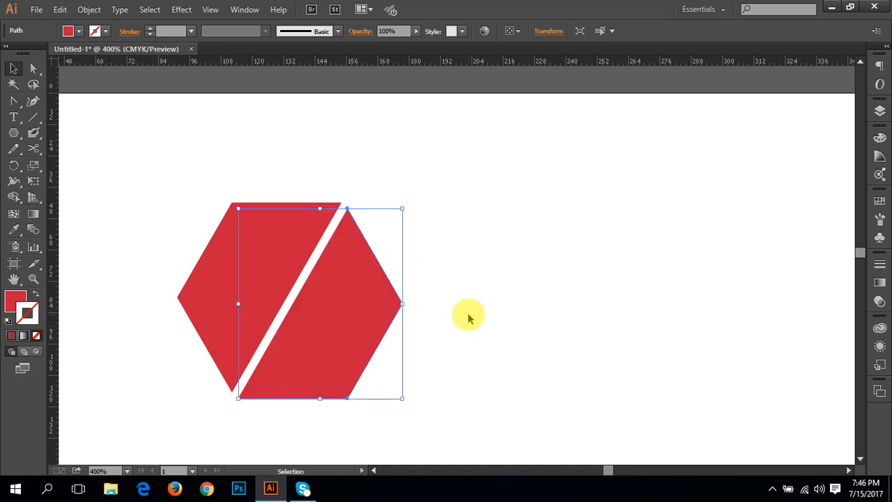
pyautogui.click(544, 293)
pyautogui.keyDown('ctrl'); pyautogui.click(360, 311); pyautogui.keyUp('ctrl')
pyautogui.moveTo(430, 293); pyautogui.dragTo(408, 313)
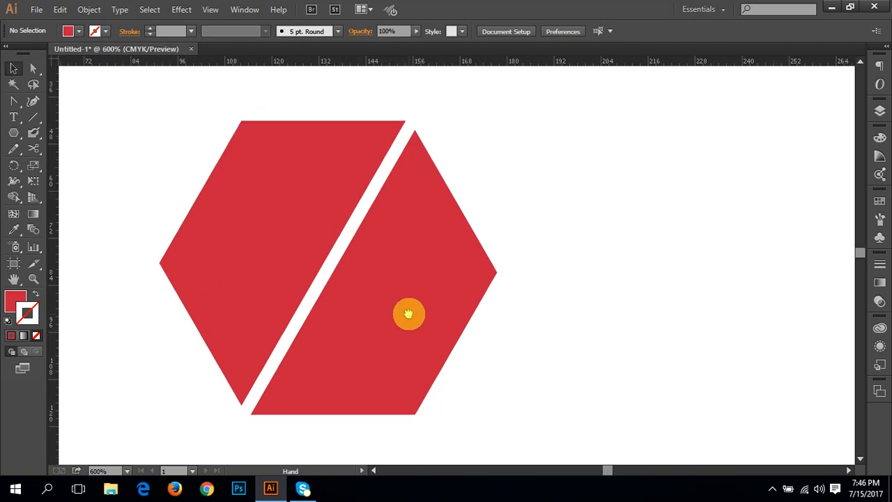
# - Try cutting the hexagon's right piece with the Scissors tool at its right and lower-right corner points, and select the resulting upper segment
pyautogui.click(414, 286)
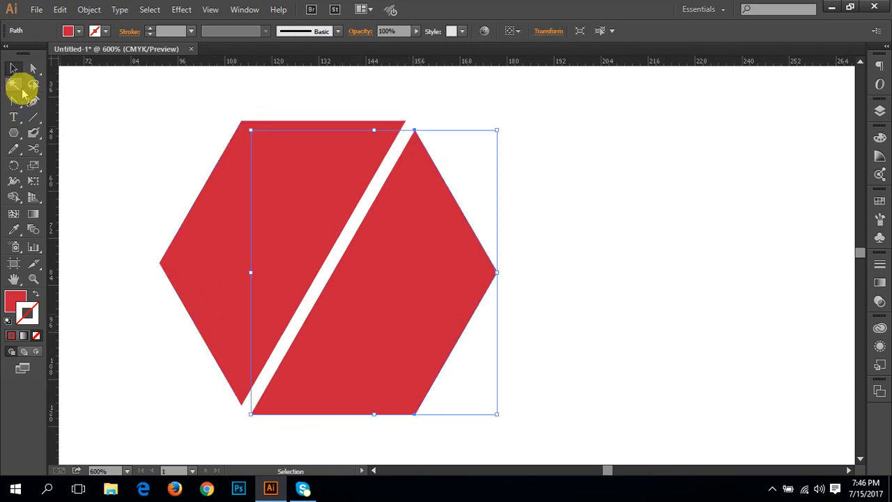
pyautogui.click(33, 148)
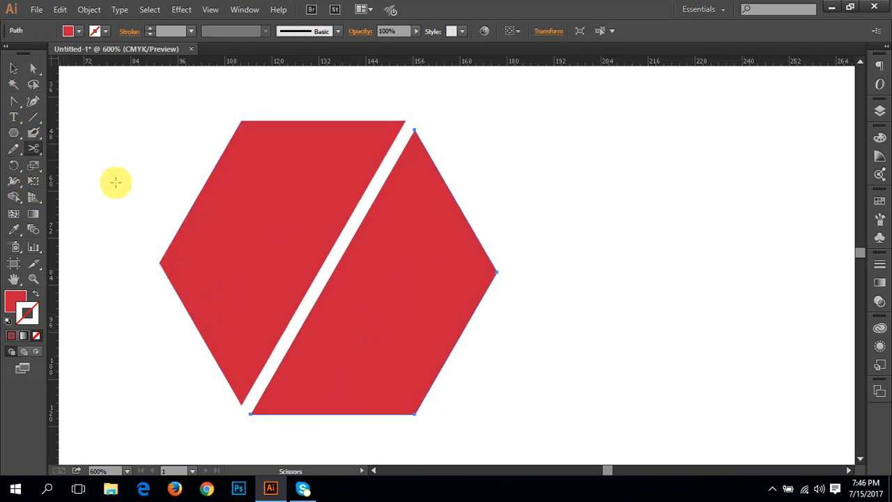
pyautogui.click(494, 273)
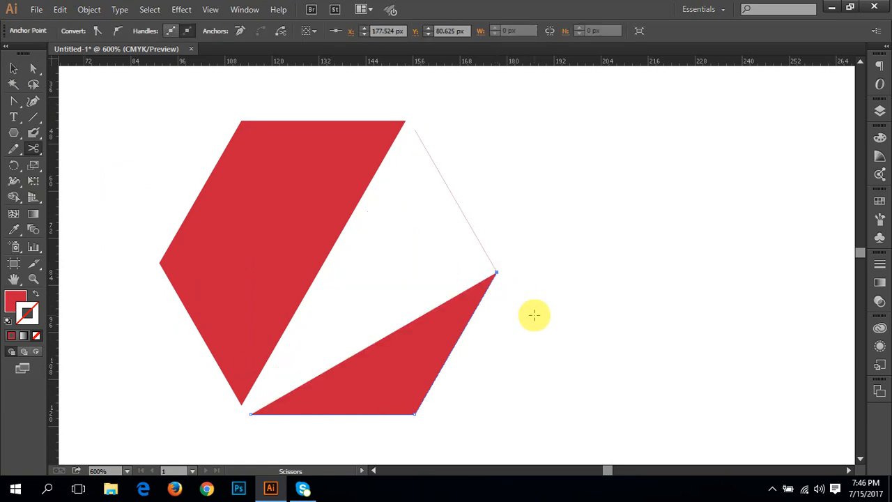
pyautogui.click(419, 414)
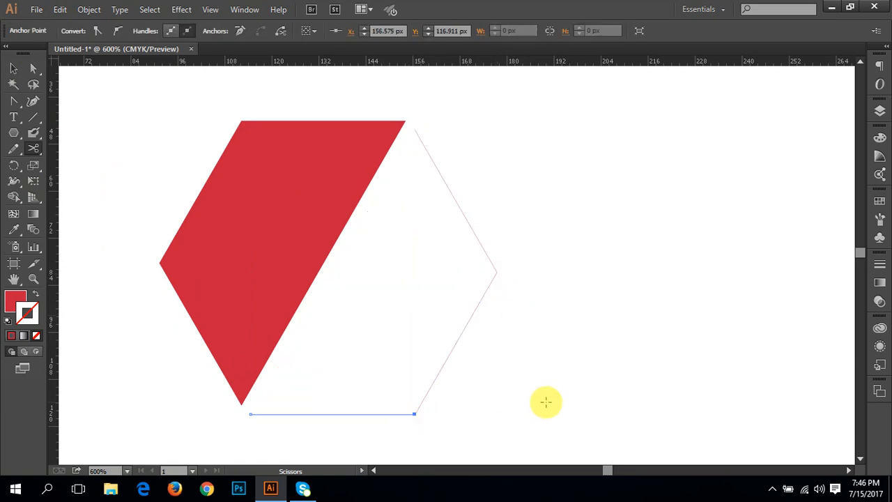
pyautogui.press('v')
pyautogui.click(607, 348)
pyautogui.moveTo(607, 348); pyautogui.dragTo(617, 332)
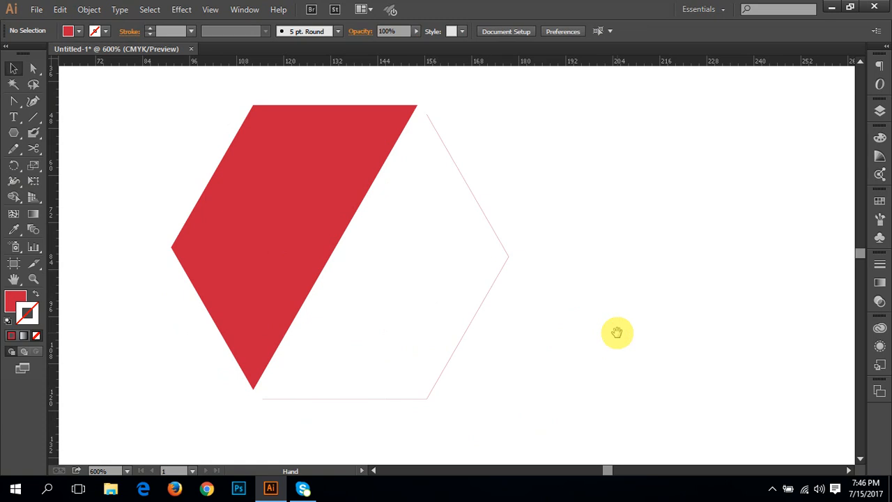
pyautogui.click(467, 339)
pyautogui.moveTo(465, 337); pyautogui.dragTo(486, 220)
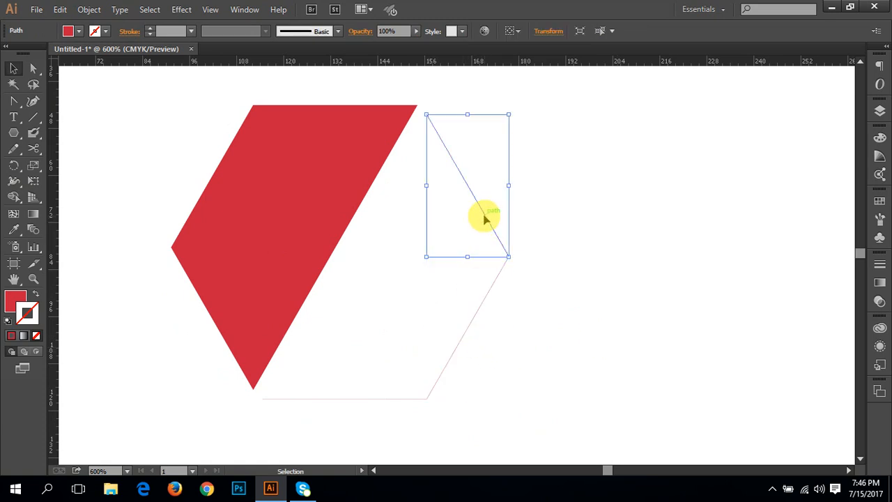
# - Undo the Scissors cuts and the piece's move to restore the whole hexagon, and deselect it
pyautogui.hotkey('ctrl', 'z')
pyautogui.hotkey('ctrl', 'z')
pyautogui.hotkey('ctrl', 'z')
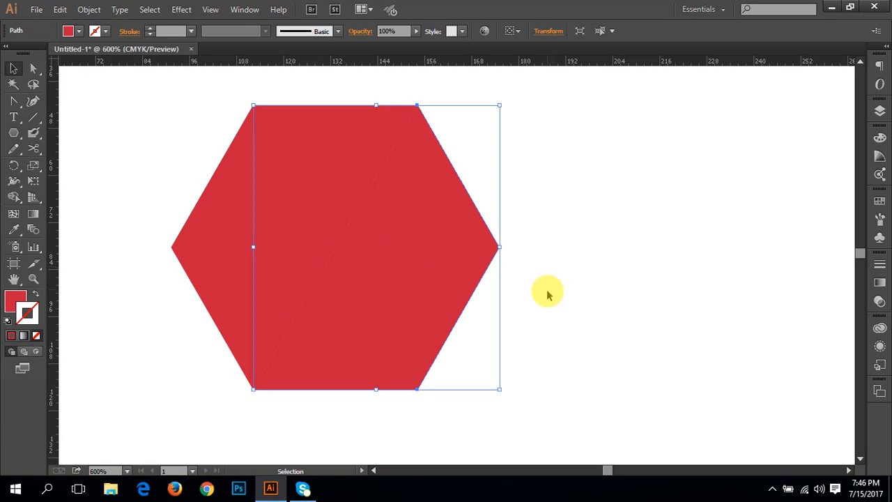
pyautogui.hotkey('ctrl', 'z')
pyautogui.hotkey('ctrl', 'z')
pyautogui.click(586, 251)
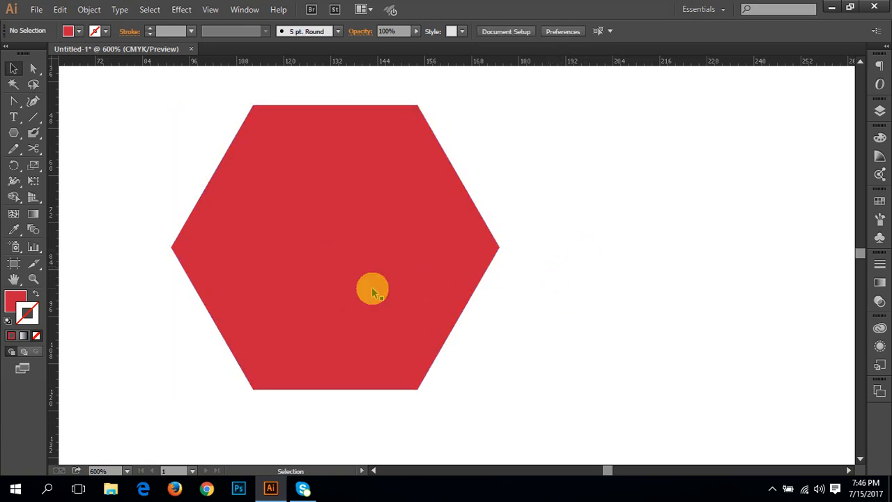
# - Draw a red circle about 45 px in diameter with the Ellipse tool in the empty area right of the hexagon
pyautogui.click(34, 160)
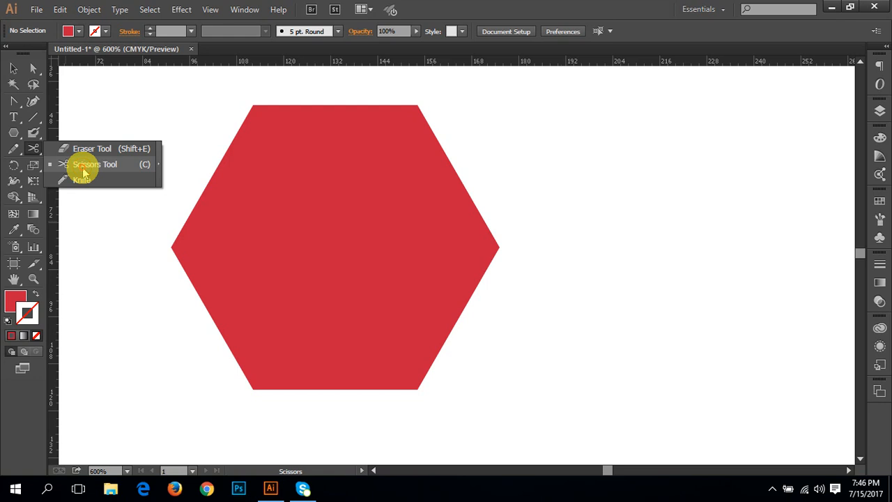
pyautogui.click(83, 167)
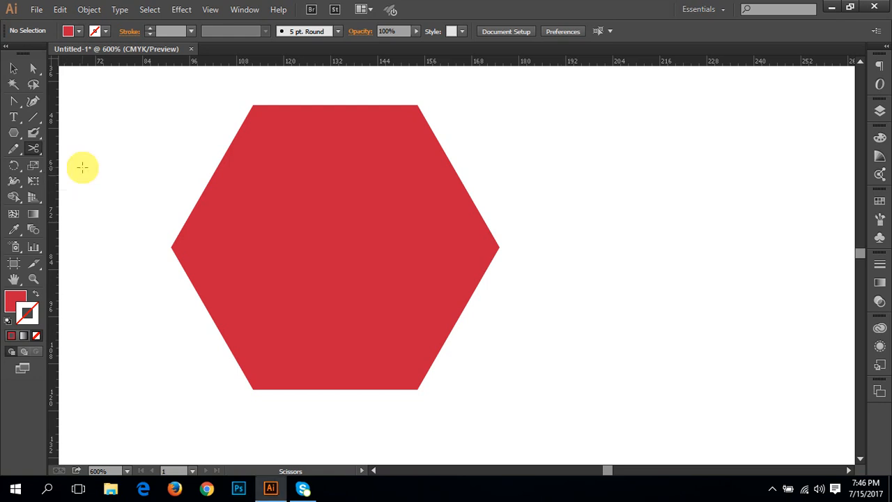
pyautogui.moveTo(13, 132); pyautogui.dragTo(82, 171)
pyautogui.moveTo(412, 241); pyautogui.dragTo(72, 263)
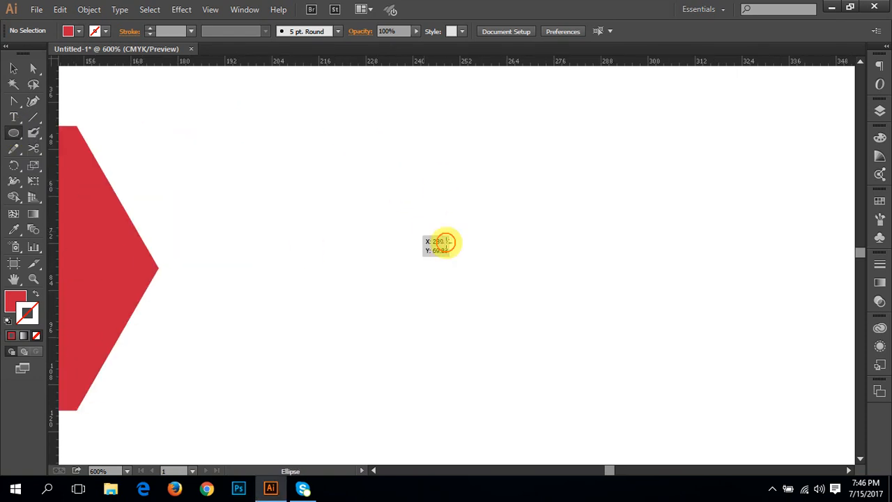
pyautogui.moveTo(479, 263); pyautogui.dragTo(382, 313)
pyautogui.scroll(1, 370, 282)
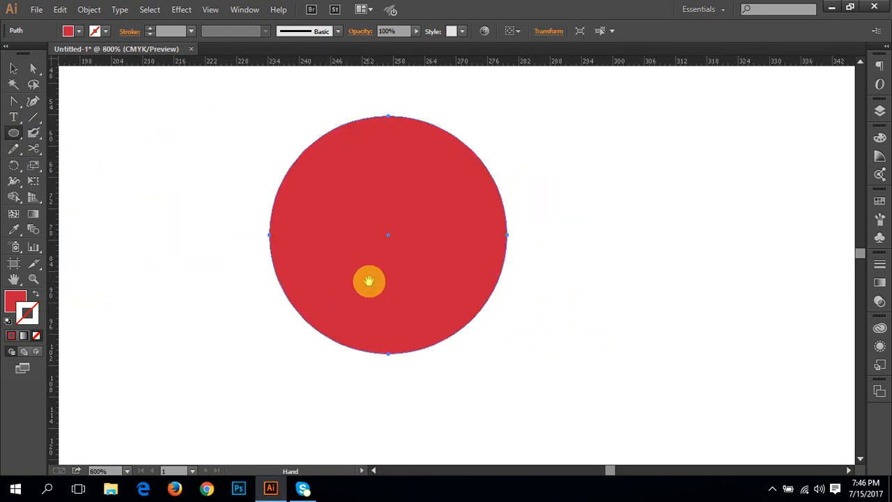
pyautogui.moveTo(411, 275); pyautogui.dragTo(331, 318)
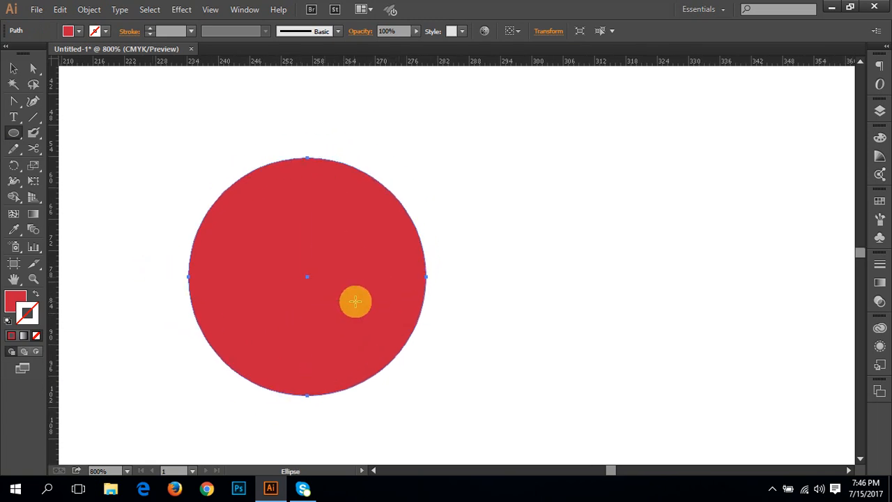
# - Cut the circle into two halves with the Scissors tool at its top and bottom anchor points, and deselect it
pyautogui.click(307, 159)
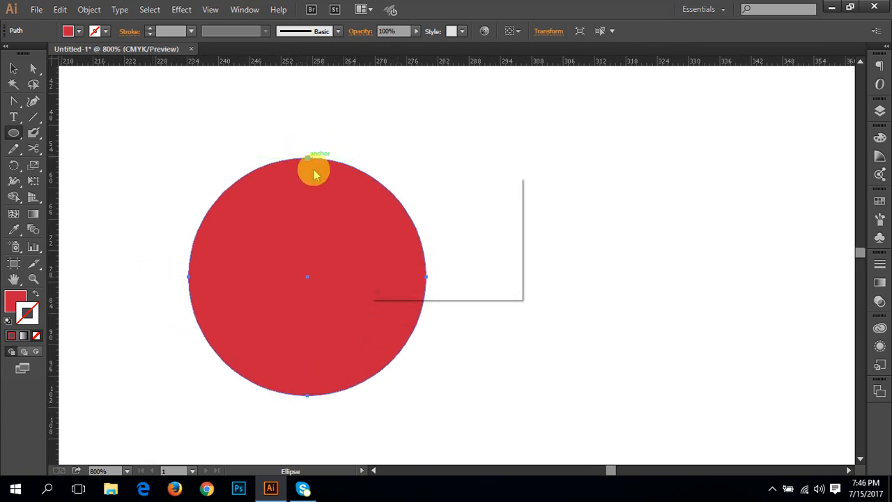
pyautogui.click(471, 267)
pyautogui.click(32, 149)
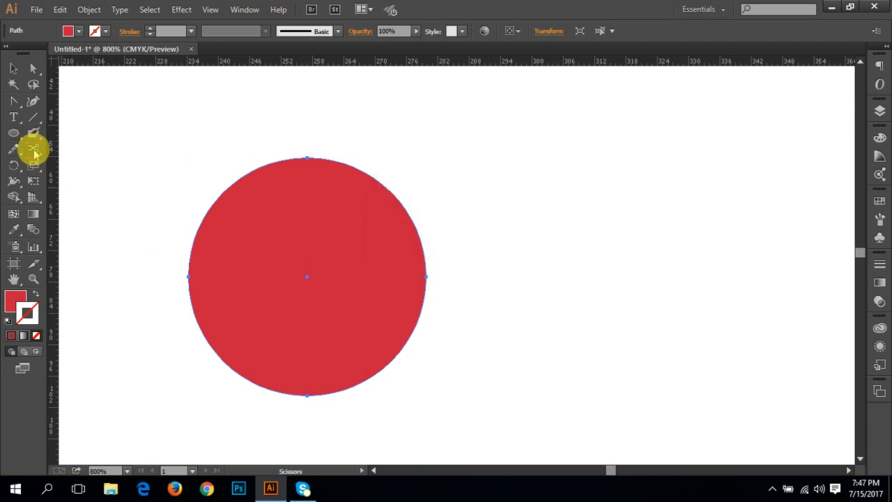
pyautogui.click(307, 159)
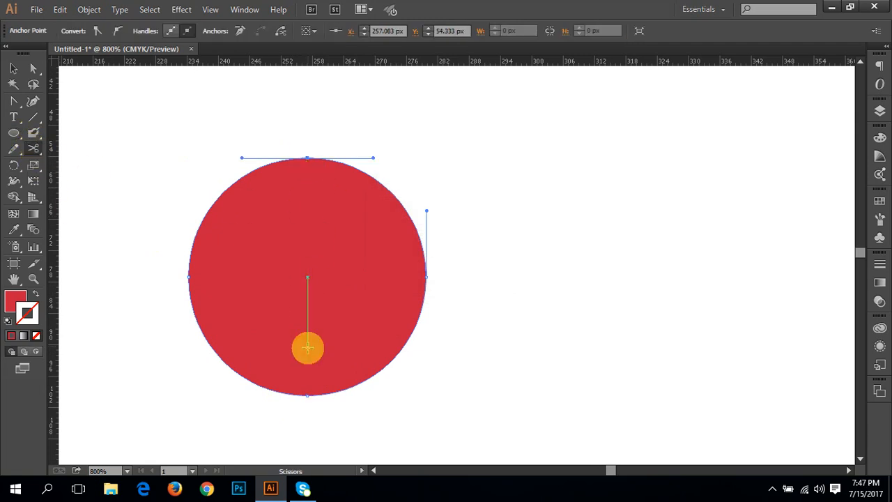
pyautogui.click(307, 396)
pyautogui.press('v')
pyautogui.click(438, 313)
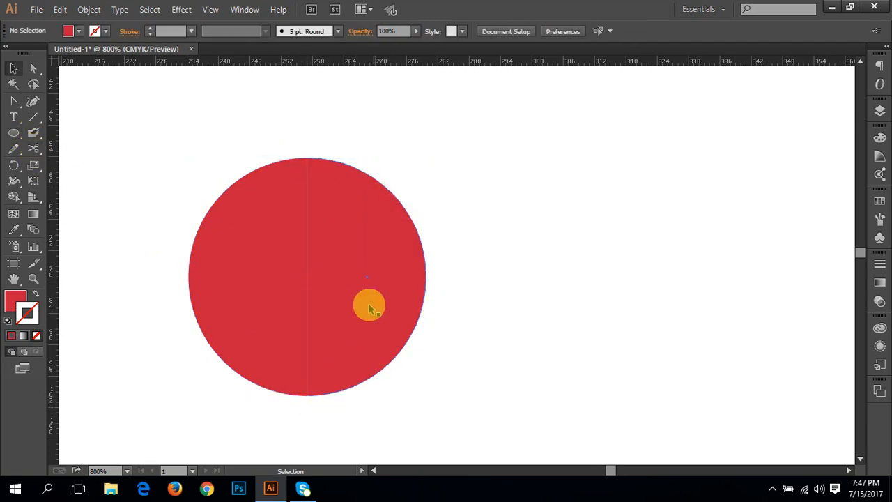
# - Move the circle's right half about 10 px right, and undo both the move and the cuts
pyautogui.moveTo(351, 294); pyautogui.dragTo(402, 297)
pyautogui.click(629, 294)
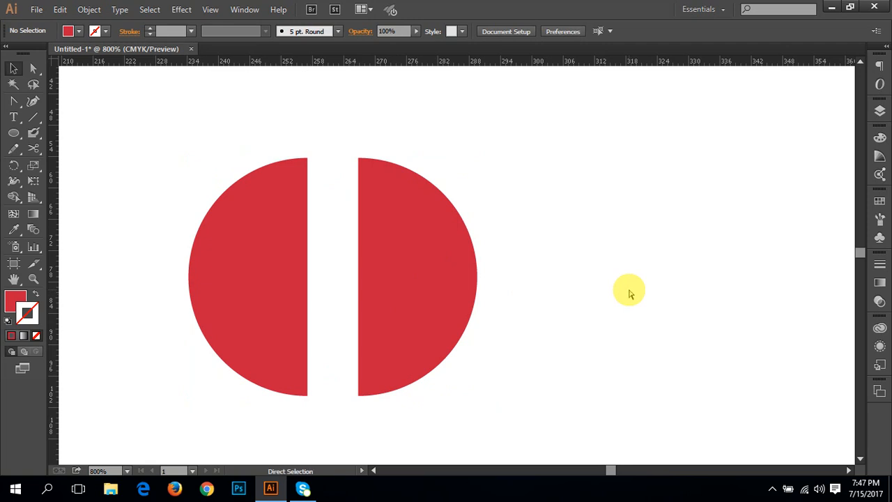
pyautogui.hotkey('ctrl', 'z')
pyautogui.hotkey('ctrl', 'z')
pyautogui.hotkey('ctrl', 'z')
pyautogui.hotkey('ctrl', 'z')
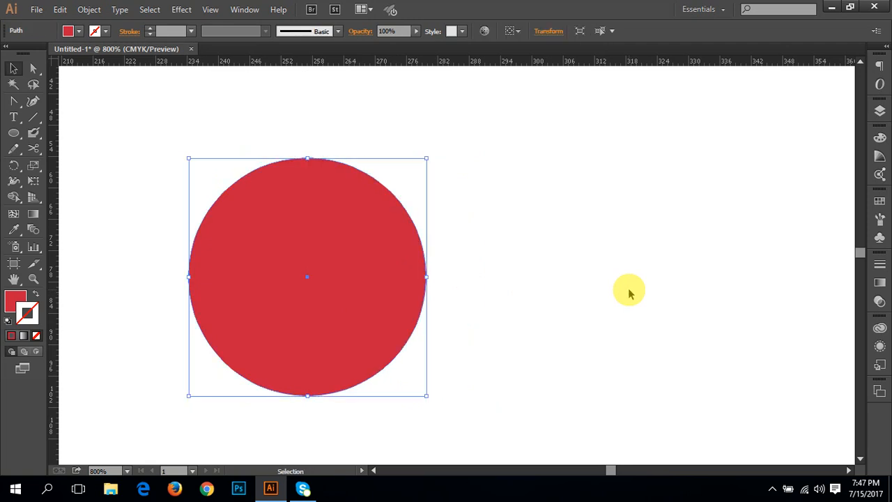
# - Add anchor points on the circle's upper-right and lower-right edge with the Add Anchor Point tool
pyautogui.keyDown('ctrl'); pyautogui.click(319, 243); pyautogui.keyUp('ctrl')
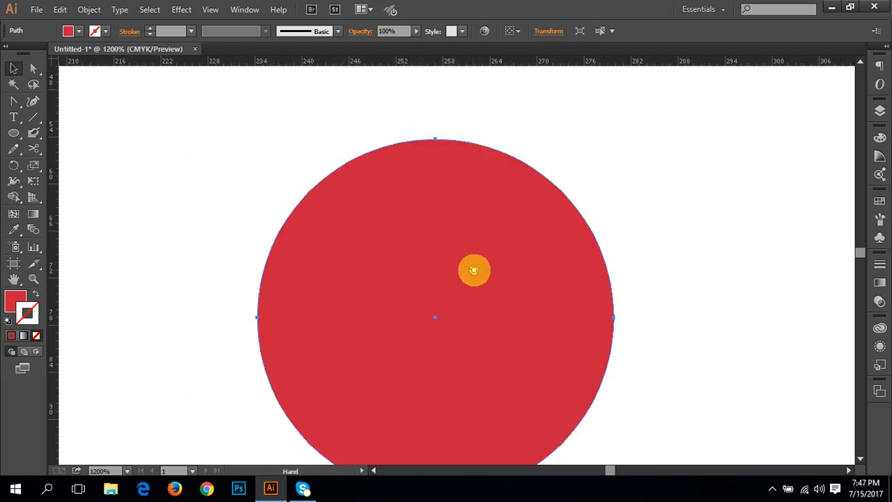
pyautogui.moveTo(472, 269); pyautogui.dragTo(349, 225)
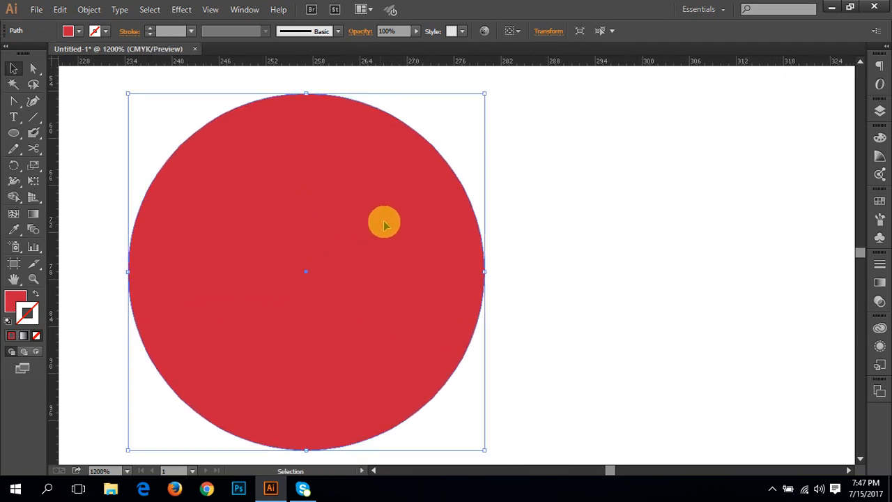
pyautogui.moveTo(15, 103); pyautogui.dragTo(49, 115)
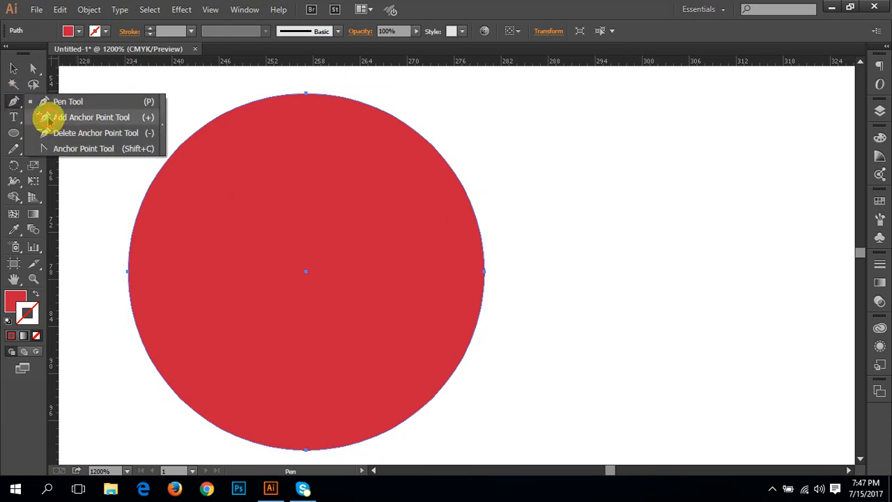
pyautogui.rightClick(439, 160)
pyautogui.click(439, 152)
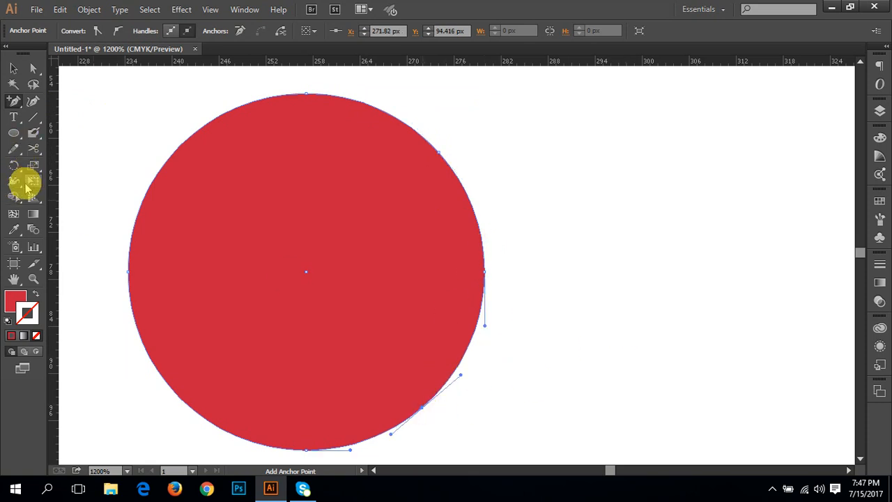
# - Cut the circle with the Scissors tool at its top anchor point and at the added lower-right anchor point
pyautogui.click(32, 149)
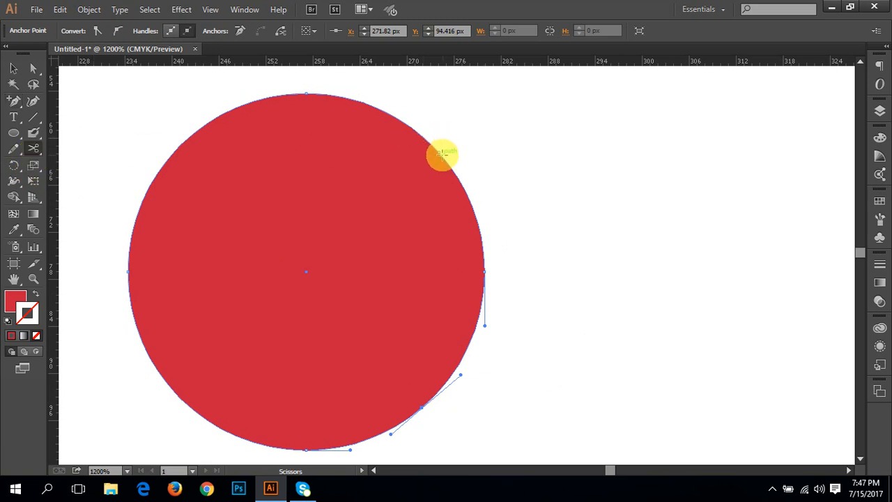
pyautogui.click(439, 152)
pyautogui.click(424, 407)
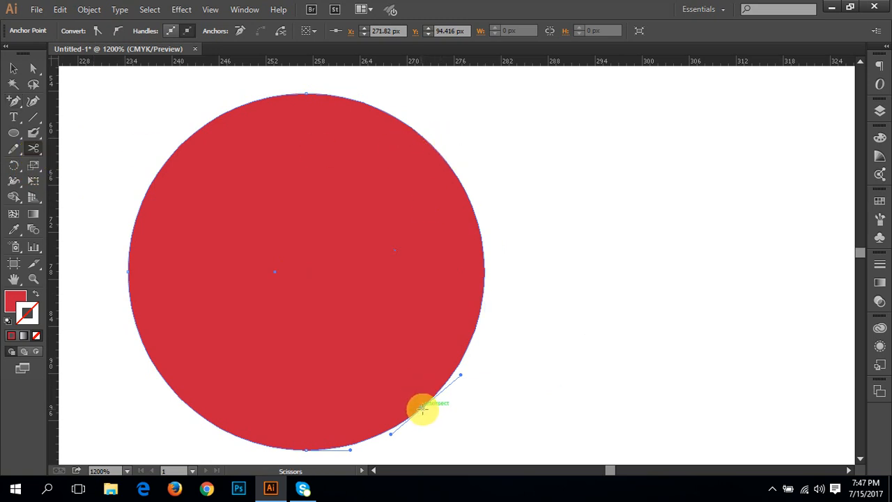
pyautogui.click(356, 155)
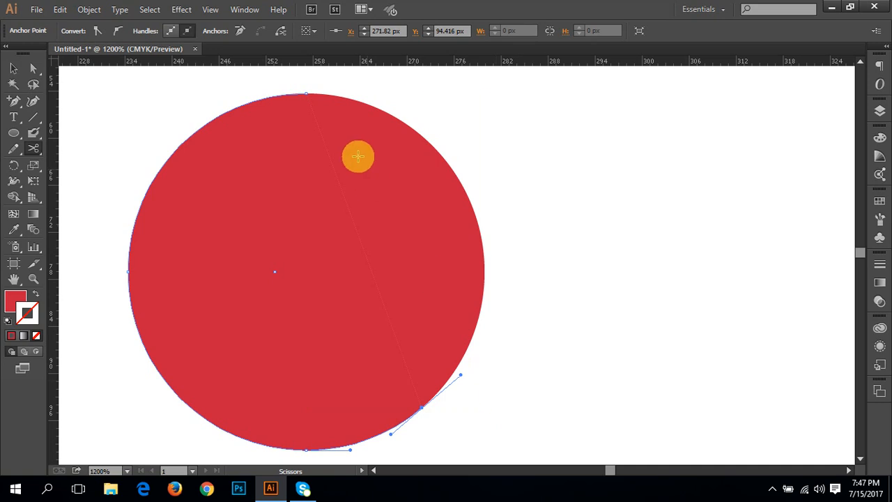
pyautogui.click(434, 344)
pyautogui.click(301, 104)
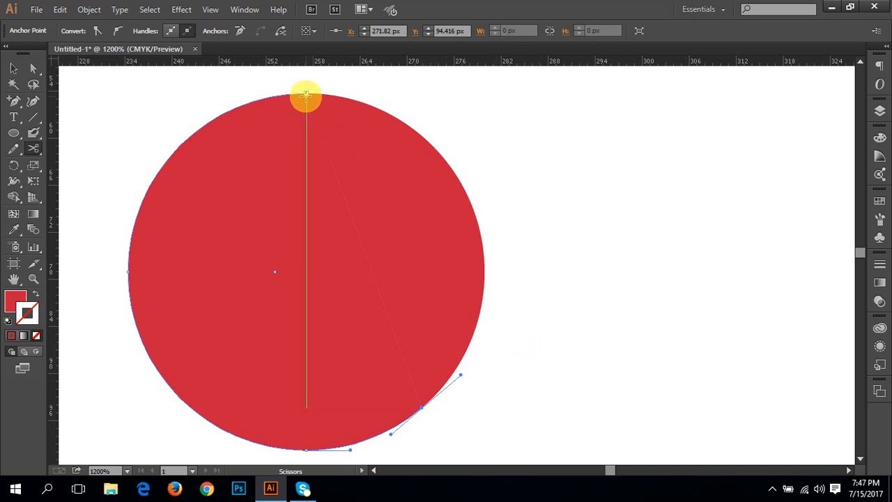
pyautogui.click(306, 92)
pyautogui.click(572, 263)
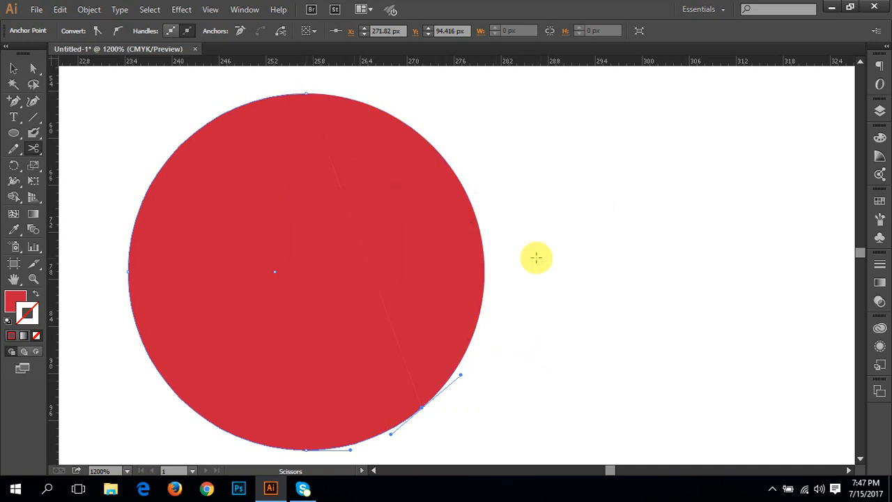
# - Move the circle's cut-off right segment about 13 px right and 2 px up, and undo both the move and the cuts
pyautogui.press('v')
pyautogui.click(542, 193)
pyautogui.click(430, 244)
pyautogui.moveTo(438, 242); pyautogui.dragTo(560, 227)
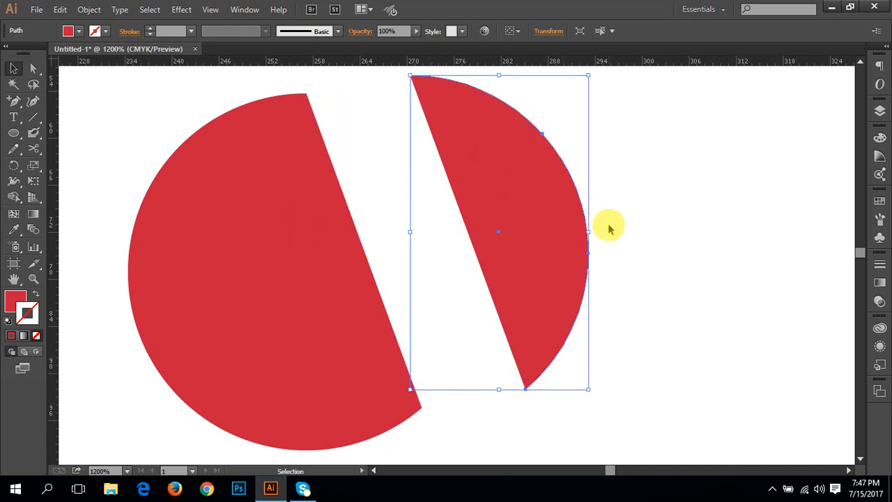
pyautogui.press('a')
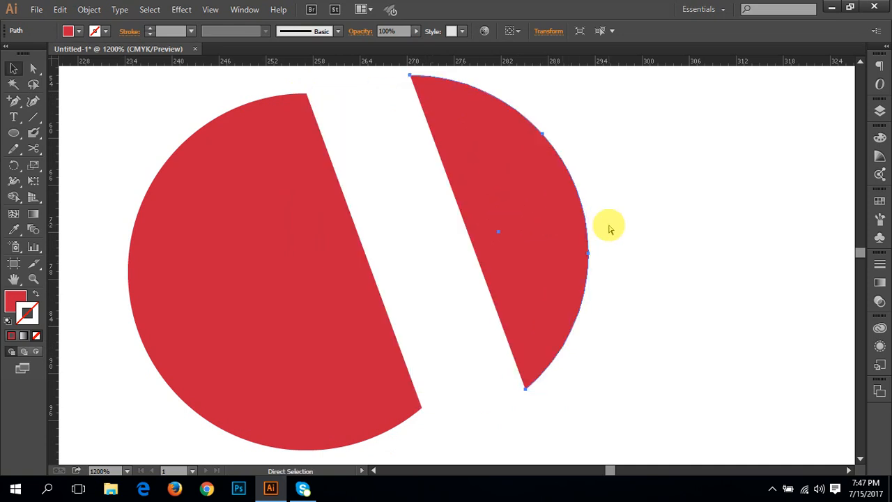
pyautogui.hotkey('ctrl', 'z')
pyautogui.press('v')
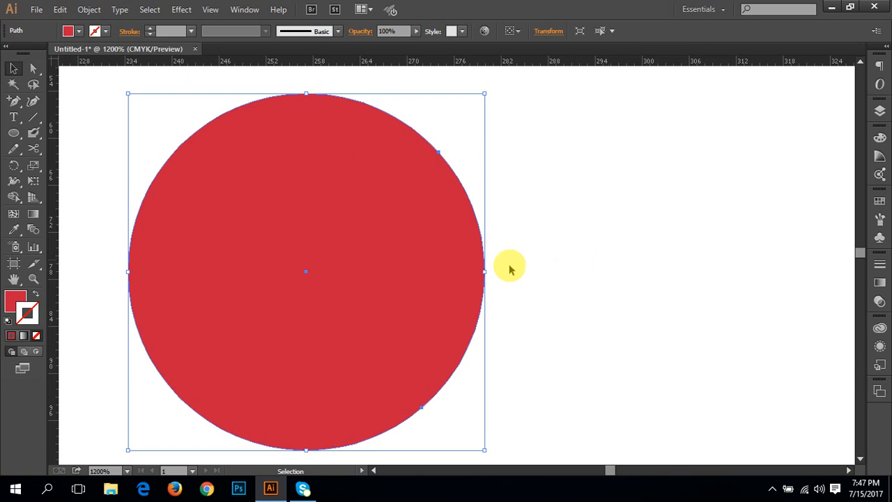
# - Delete the circle from the artboard
pyautogui.click(307, 274)
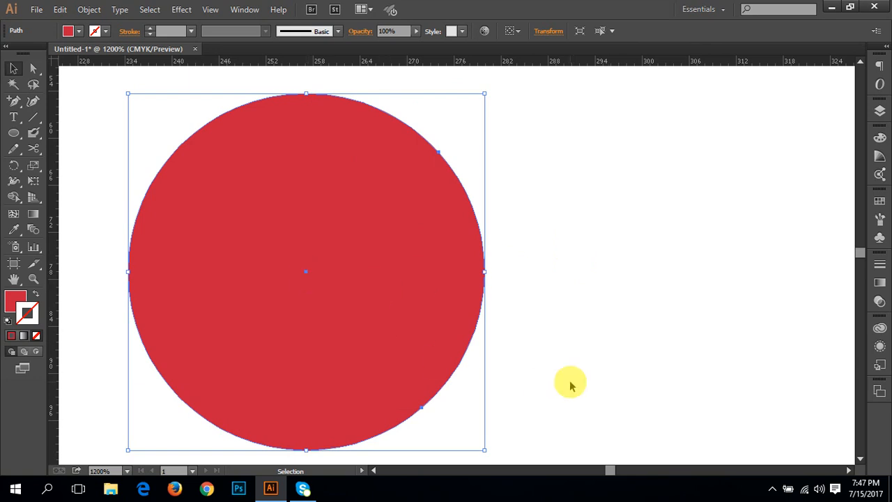
pyautogui.click(342, 317)
pyautogui.press('Delete')
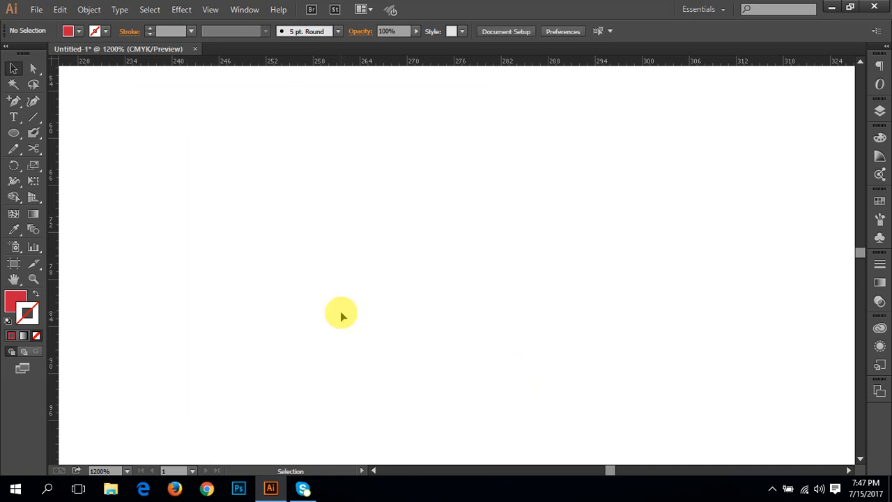
# - Create a three-sided polygon with a 41.8994 px radius on the artboard using the Polygon tool
pyautogui.click(14, 133)
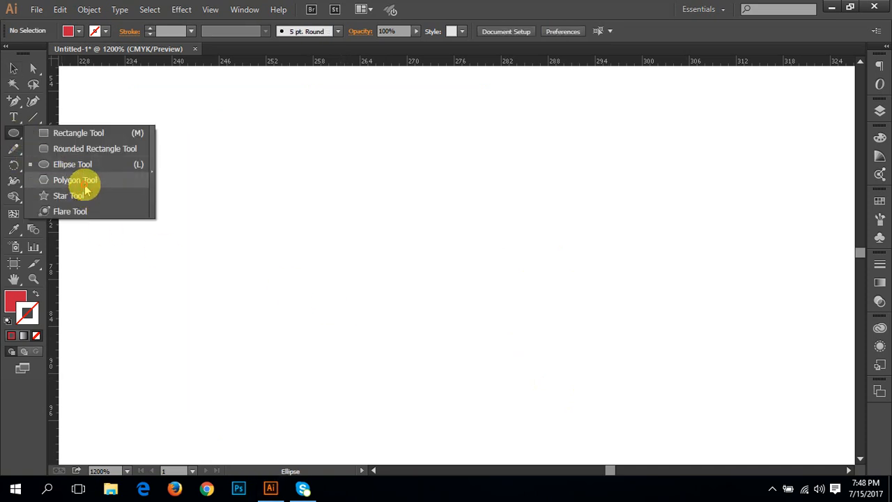
pyautogui.click(82, 186)
pyautogui.click(423, 273)
pyautogui.click(451, 242)
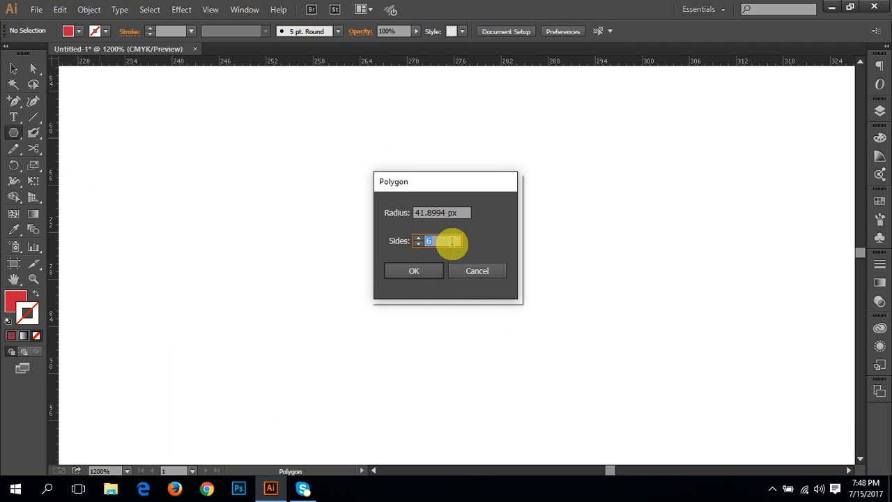
pyautogui.write('3')
pyautogui.click(411, 270)
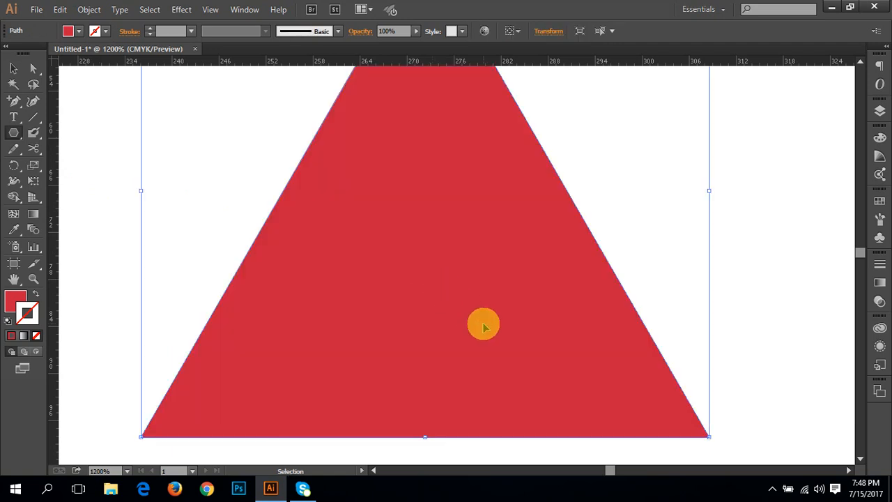
# - Delete the triangle from the artboard
pyautogui.hotkey('ctrl', '-')
pyautogui.hotkey('ctrl', '-')
pyautogui.hotkey('ctrl', '-')
pyautogui.moveTo(435, 334); pyautogui.dragTo(326, 385)
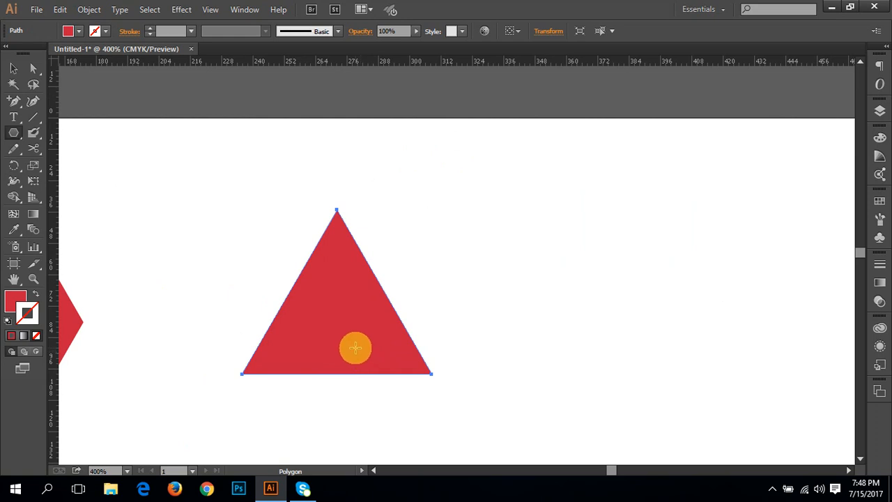
pyautogui.press('Delete')
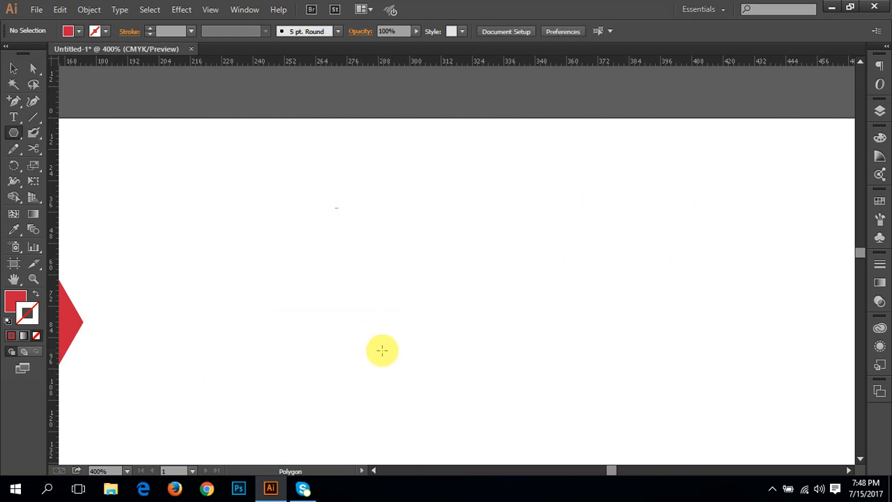
# - Draw a red circle about 72 px in diameter on the empty artboard area
pyautogui.click(14, 133)
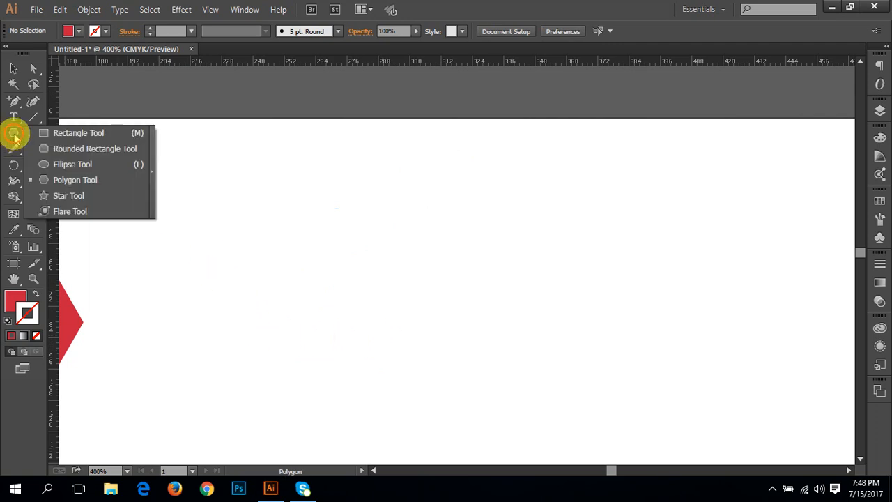
pyautogui.click(77, 164)
pyautogui.moveTo(324, 268); pyautogui.dragTo(511, 405)
pyautogui.press('space')
pyautogui.moveTo(468, 390); pyautogui.dragTo(322, 312)
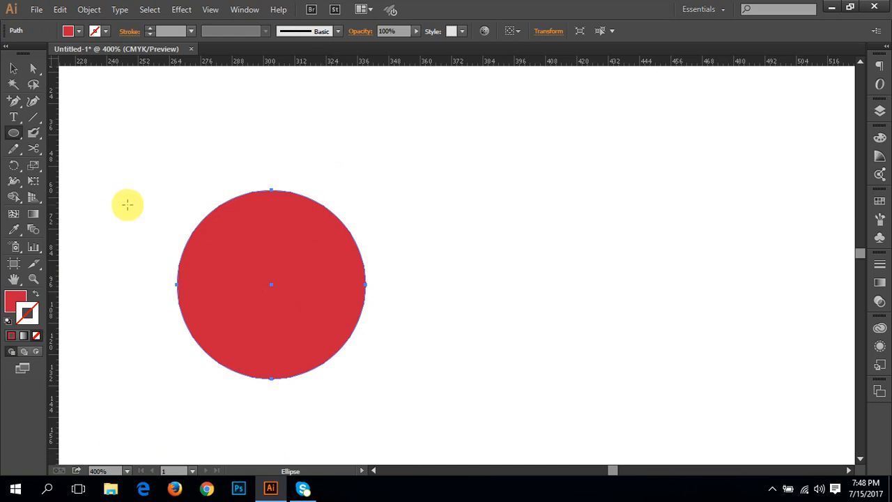
# - Draw a vertical line about 79 px long and a horizontal line about 85 px long through the circle's centre
pyautogui.click(33, 117)
pyautogui.moveTo(271, 284); pyautogui.dragTo(271, 186)
pyautogui.moveTo(271, 188); pyautogui.dragTo(269, 388)
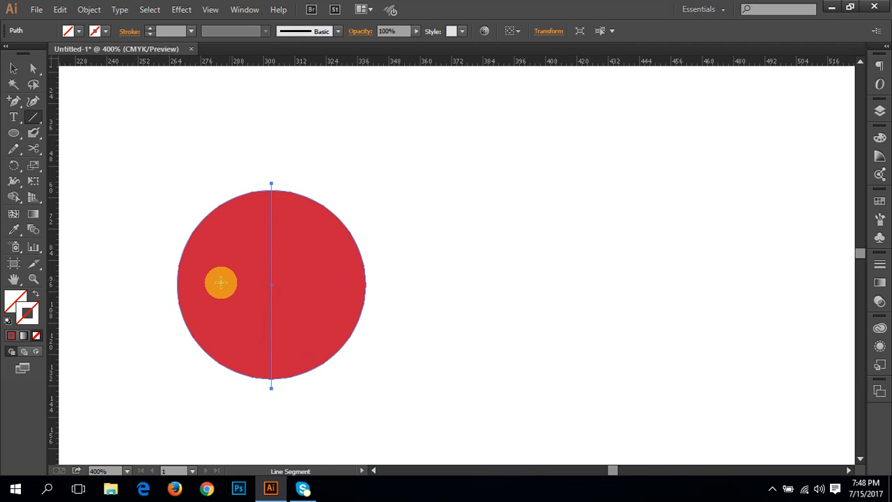
pyautogui.moveTo(271, 285); pyautogui.dragTo(387, 287)
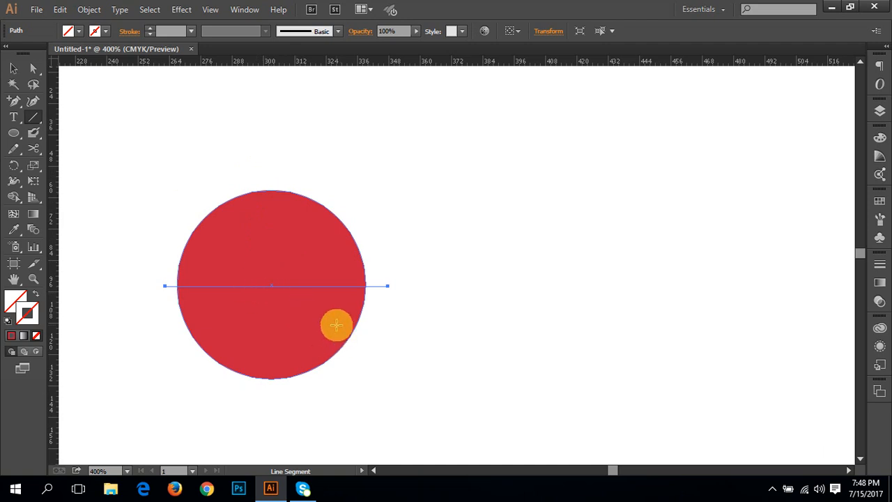
# - Examine the circle and its two crossing lines in outline view, and return to preview view
pyautogui.hotkey('ctrl', 'y')
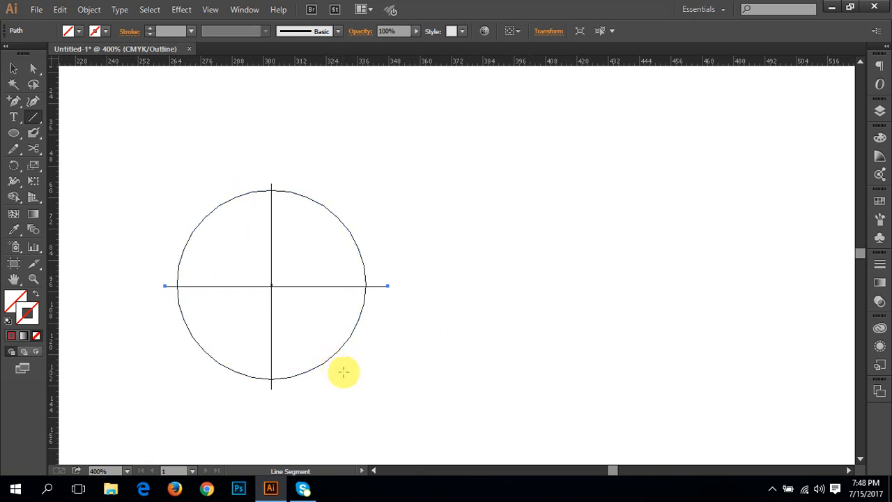
pyautogui.press('v')
pyautogui.click(272, 209)
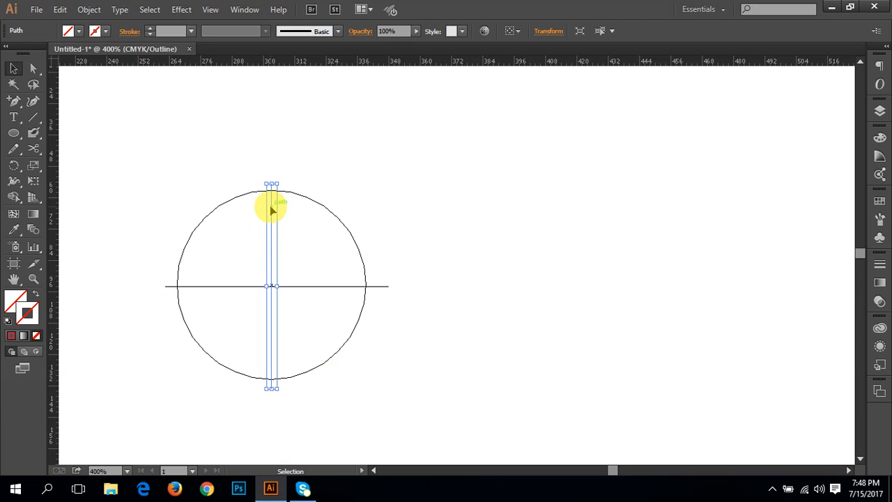
pyautogui.click(34, 155)
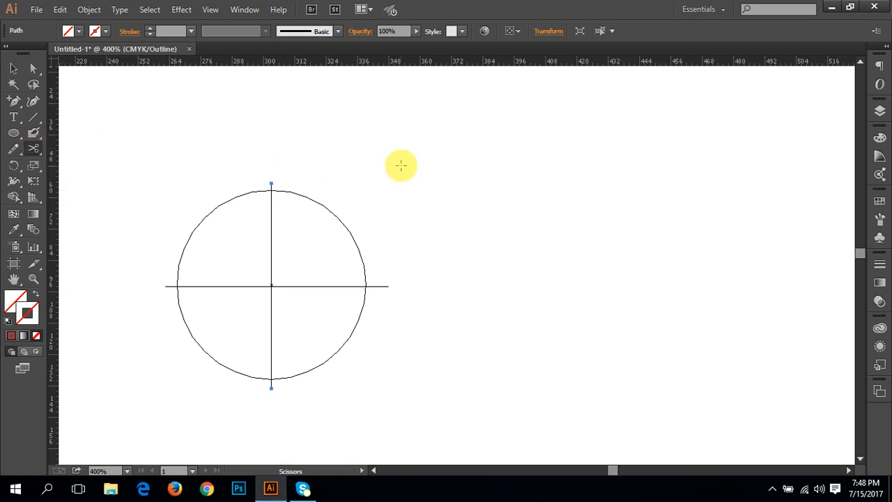
pyautogui.press('v')
pyautogui.click(440, 224)
pyautogui.hotkey('ctrl', 'y')
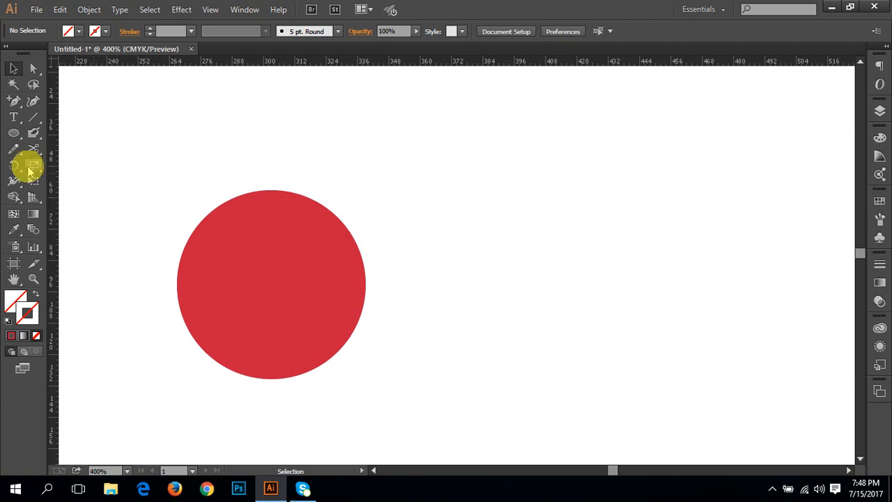
# - Make two Knife cuts from the circle's upper edge into its interior
pyautogui.moveTo(34, 149); pyautogui.dragTo(82, 189)
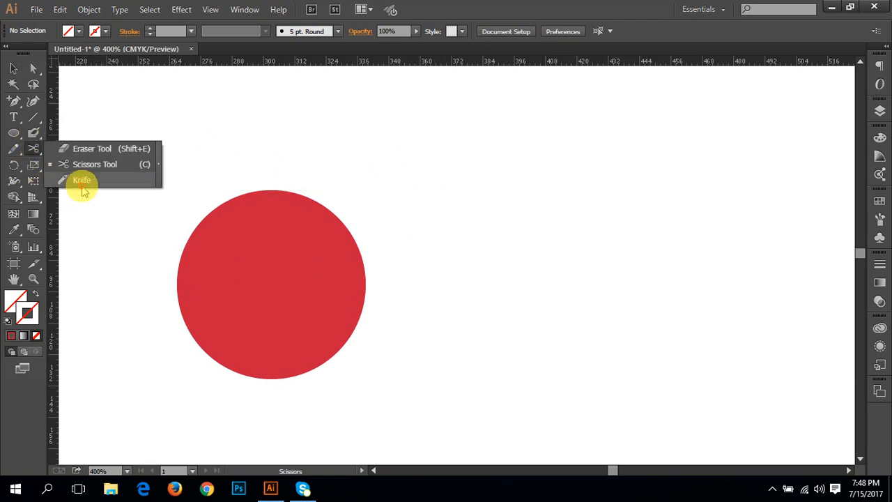
pyautogui.click(83, 186)
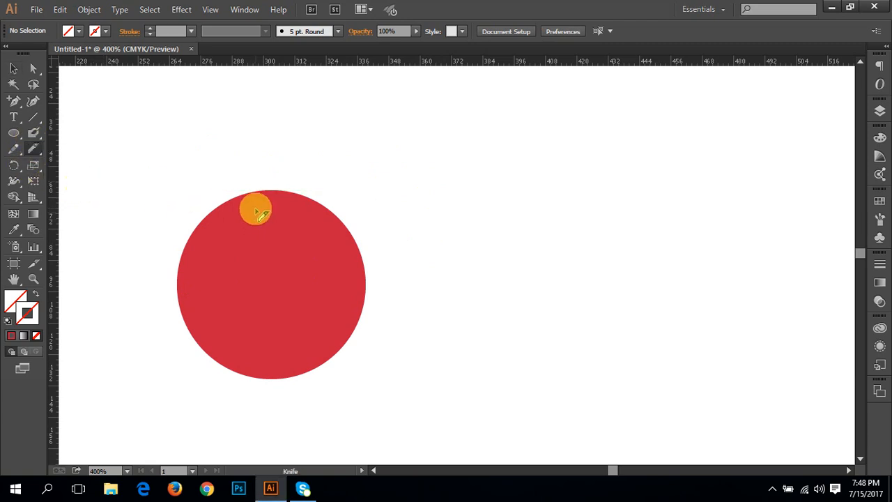
pyautogui.press('v')
pyautogui.click(34, 149)
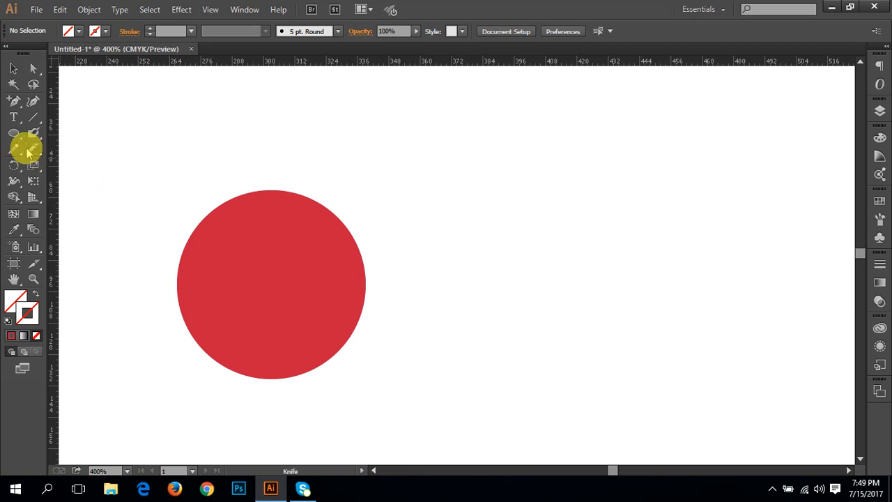
pyautogui.moveTo(257, 192); pyautogui.dragTo(306, 332)
pyautogui.keyDown('ctrl'); pyautogui.click(277, 322); pyautogui.keyUp('ctrl')
pyautogui.moveTo(319, 292); pyautogui.dragTo(264, 356)
pyautogui.moveTo(385, 307); pyautogui.dragTo(315, 317)
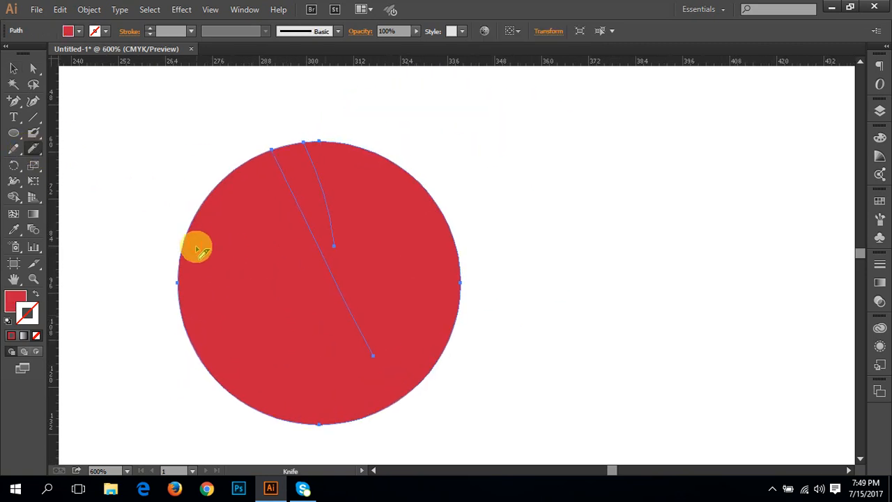
# - Cut a small piece from the circle's left edge with the Knife, move it about 24 px left, and undo the move
pyautogui.moveTo(194, 243)
pyautogui.mouseDown()
pyautogui.moveTo(170, 240)
pyautogui.moveTo(218, 266)
pyautogui.moveTo(149, 291)
pyautogui.mouseUp()
pyautogui.press('v')
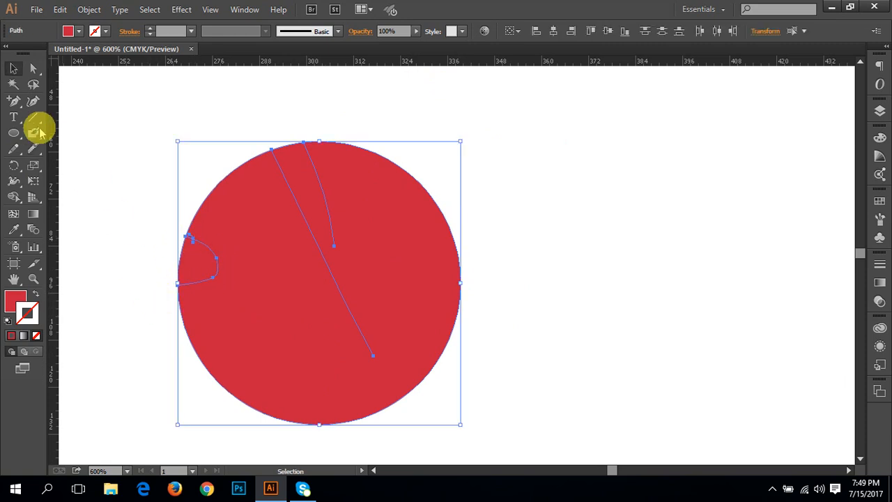
pyautogui.click(129, 167)
pyautogui.moveTo(201, 263); pyautogui.dragTo(91, 264)
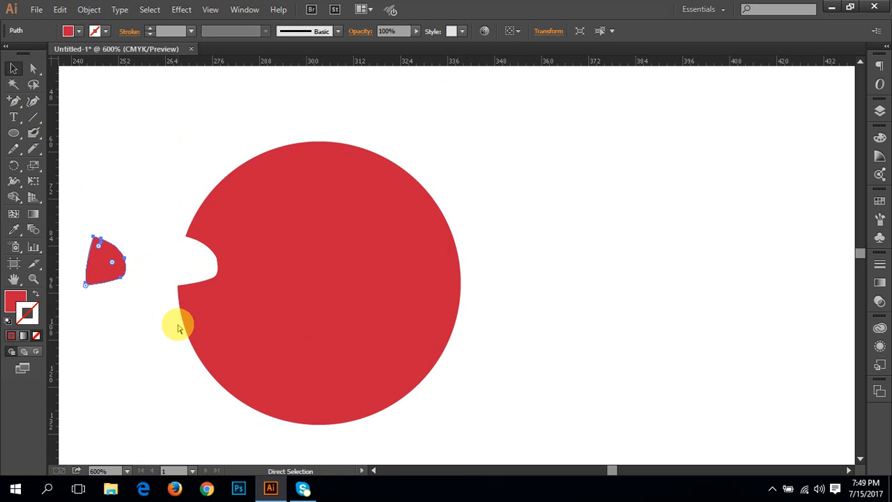
pyautogui.hotkey('ctrl', 'z')
pyautogui.click(145, 288)
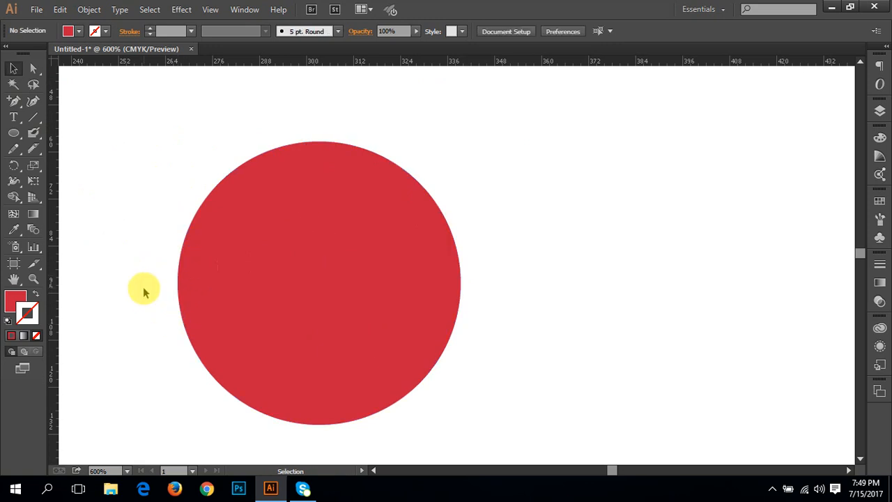
# - Cut completely across the circle with the Knife, diagonally from its upper-left to its lower-right edge
pyautogui.click(385, 241)
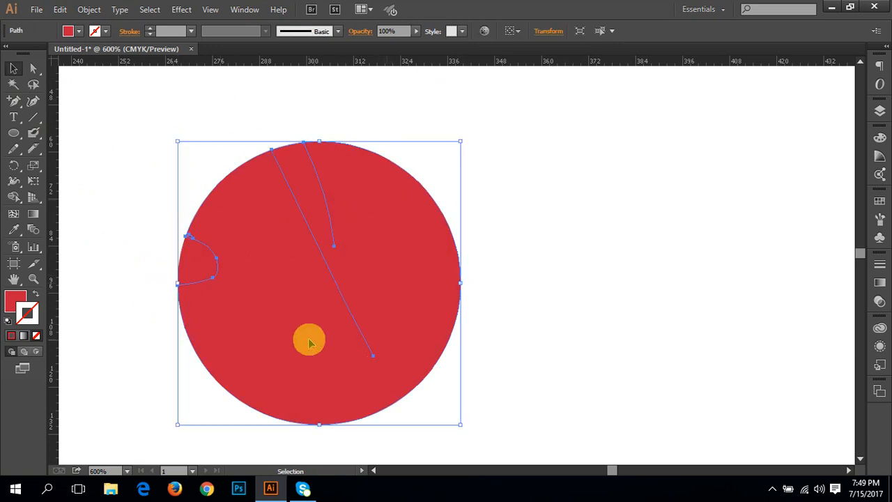
pyautogui.click(33, 148)
pyautogui.moveTo(218, 139); pyautogui.dragTo(418, 474)
pyautogui.press('v')
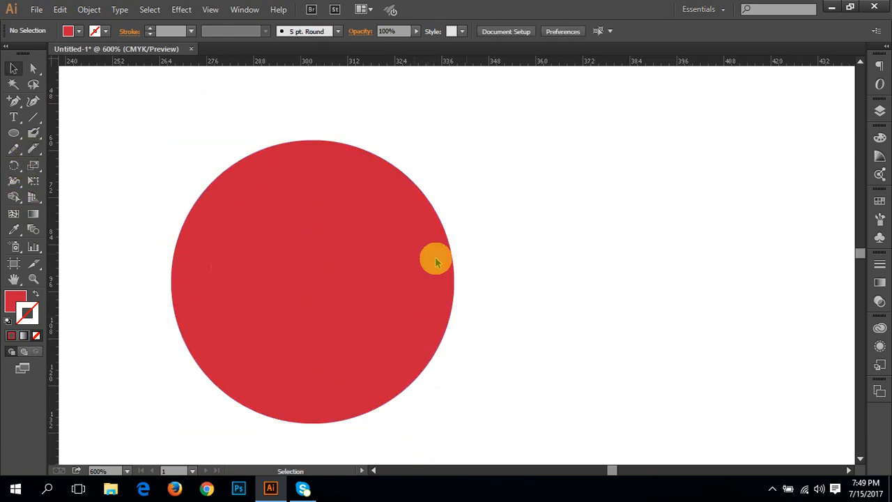
# - Move the circle's upper-right half about 21 px right and 10 px up, and undo the move and all Knife cuts
pyautogui.click(398, 289)
pyautogui.moveTo(398, 288); pyautogui.dragTo(482, 249)
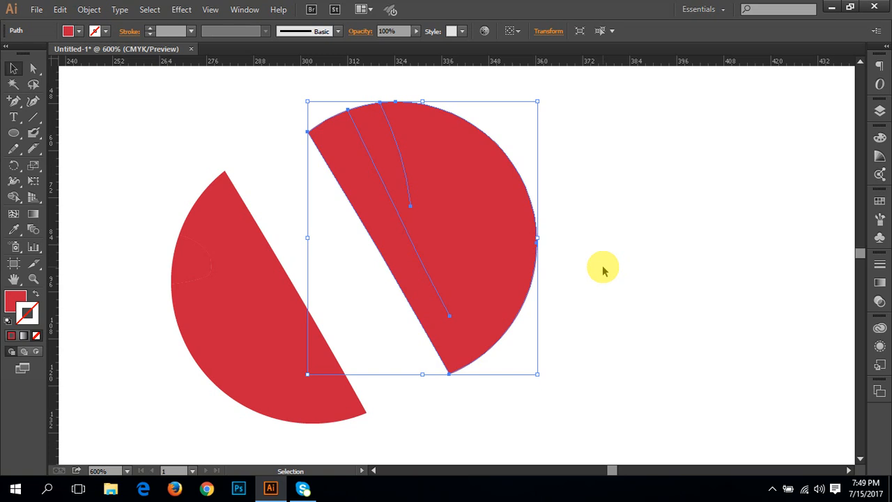
pyautogui.hotkey('ctrl', 'z')
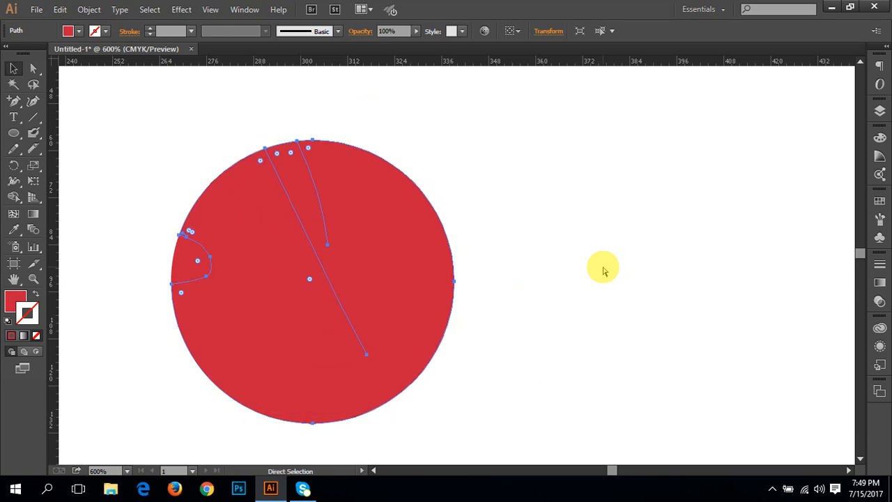
pyautogui.click(604, 271)
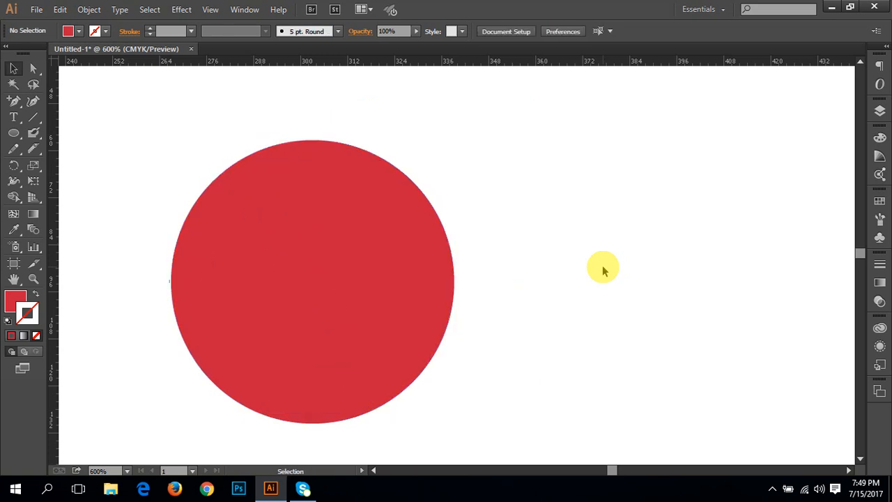
# - Cut the whole circle in two again with one diagonal Knife stroke starting and ending outside its edge
pyautogui.click(318, 265)
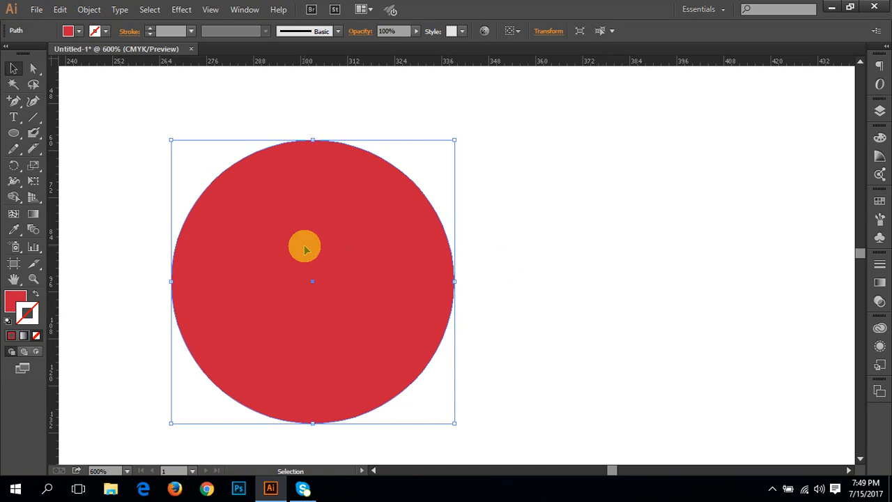
pyautogui.click(33, 150)
pyautogui.moveTo(230, 127)
pyautogui.mouseDown()
pyautogui.moveTo(467, 422)
pyautogui.moveTo(456, 411)
pyautogui.mouseUp()
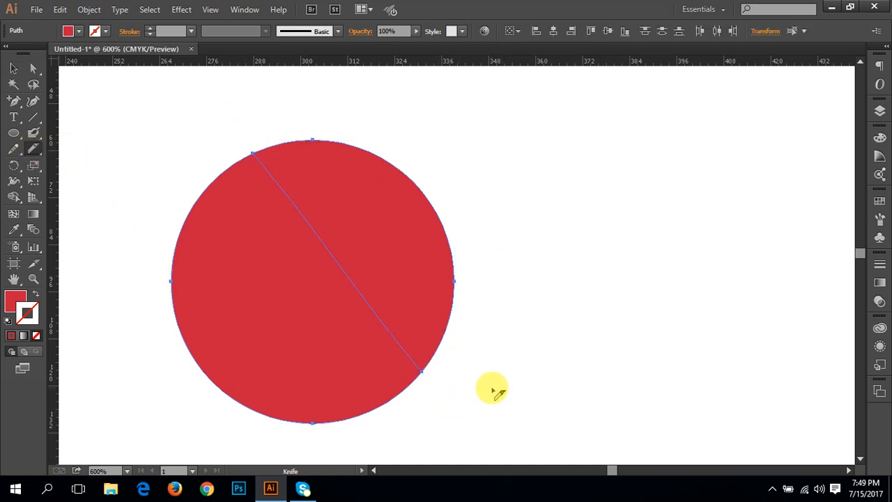
pyautogui.press('v')
# - Move the cut-off upper-right piece about 20 px right and 6 px up, and undo the move and the cut
pyautogui.click(456, 303)
pyautogui.moveTo(394, 245); pyautogui.dragTo(481, 224)
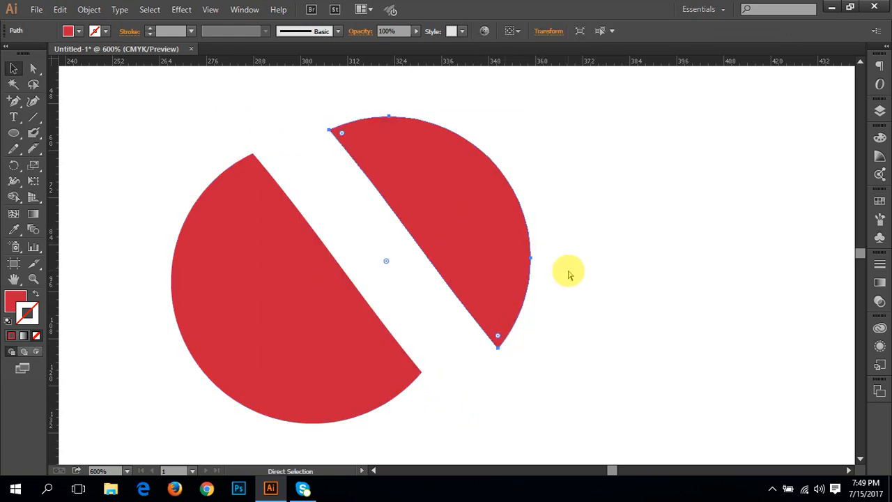
pyautogui.hotkey('ctrl', 'z')
pyautogui.hotkey('ctrl', 'z')
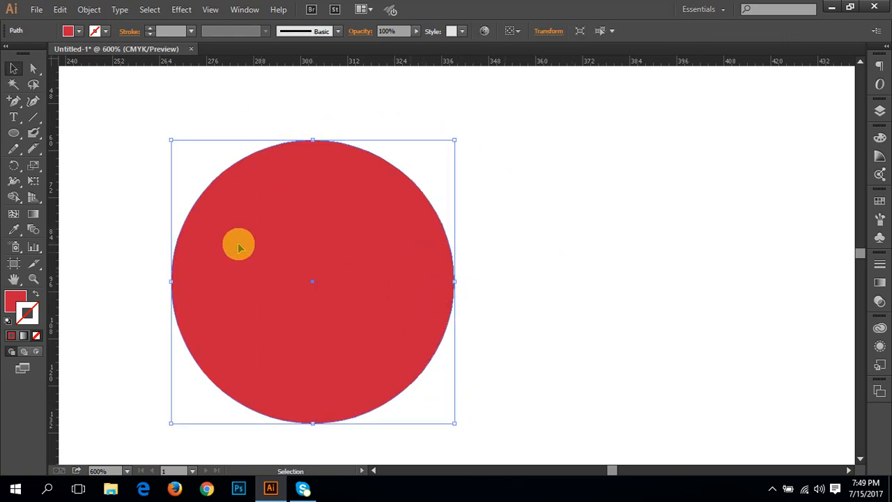
# - Try a steep diagonal Knife cut, undo it, and cut the circle from top to bottom with a wavy stroke
pyautogui.click(32, 148)
pyautogui.moveTo(226, 133)
pyautogui.mouseDown()
pyautogui.moveTo(299, 338)
pyautogui.moveTo(380, 438)
pyautogui.mouseUp()
pyautogui.hotkey('ctrl', 'z')
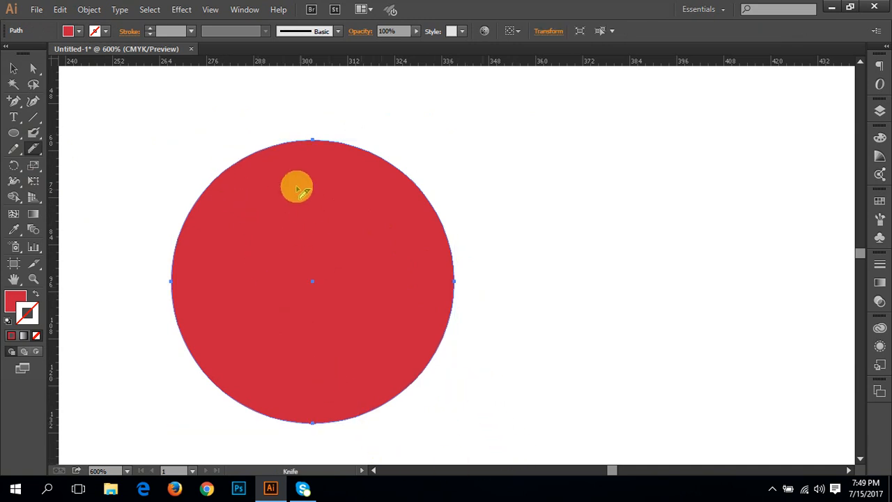
pyautogui.moveTo(296, 122)
pyautogui.mouseDown()
pyautogui.moveTo(304, 345)
pyautogui.moveTo(245, 464)
pyautogui.mouseUp()
pyautogui.press('v')
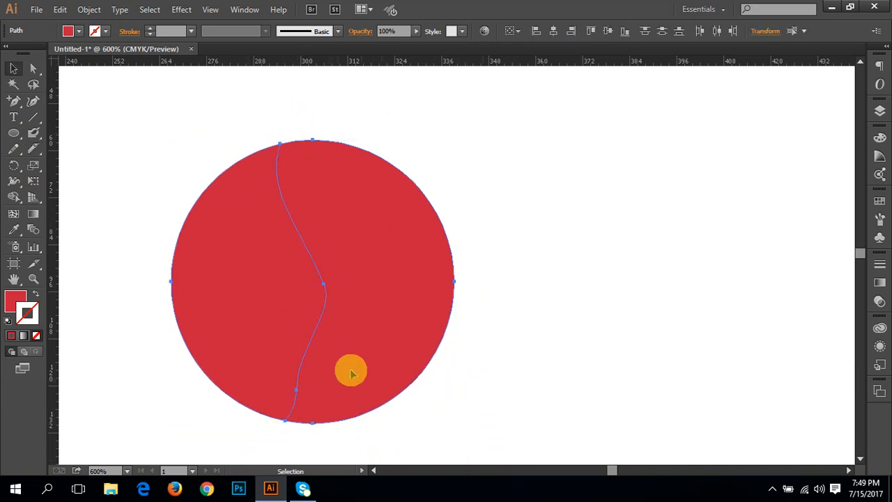
# - Move the circle's right half about 2 px right along the wavy cut, and undo the move and the cut
pyautogui.click(388, 316)
pyautogui.moveTo(401, 310); pyautogui.dragTo(409, 309)
pyautogui.click(569, 293)
pyautogui.moveTo(603, 300); pyautogui.dragTo(587, 281)
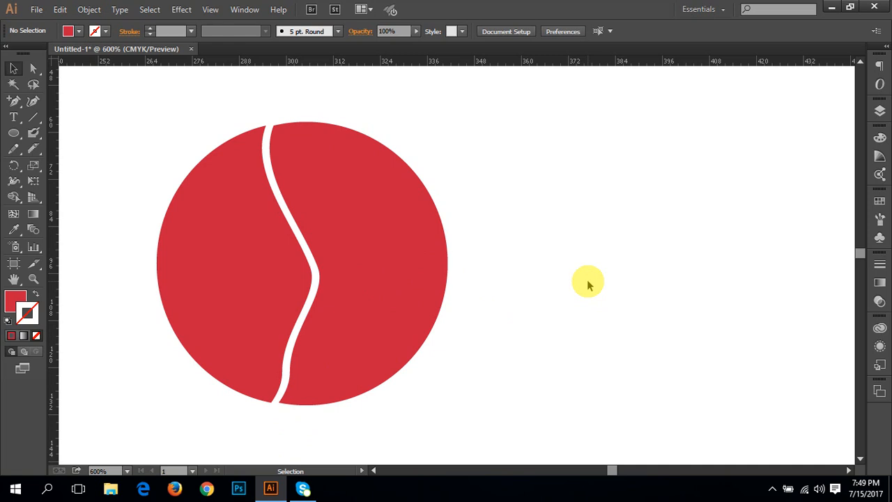
pyautogui.hotkey('ctrl', 'z')
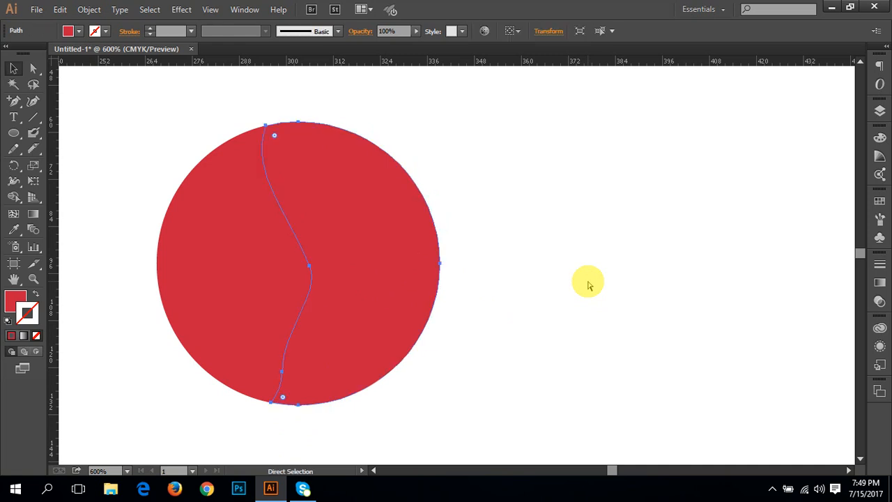
pyautogui.hotkey('ctrl', 'z')
pyautogui.click(486, 276)
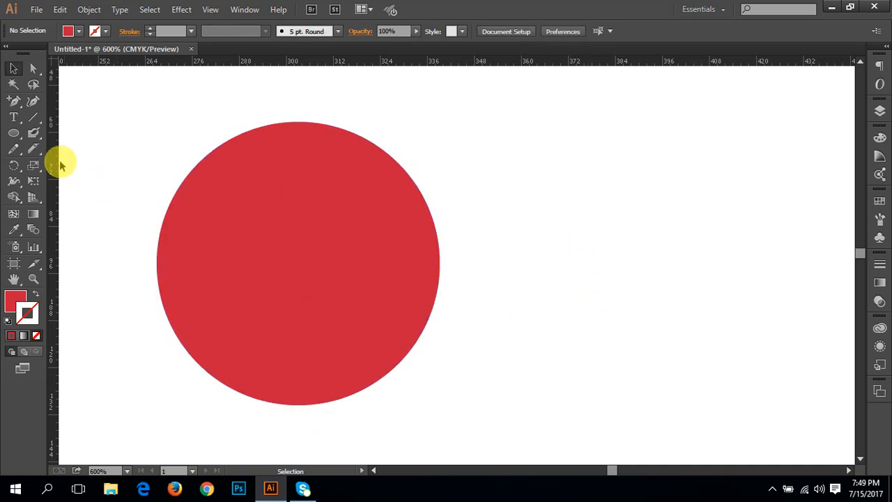
pyautogui.moveTo(14, 166); pyautogui.dragTo(63, 172)
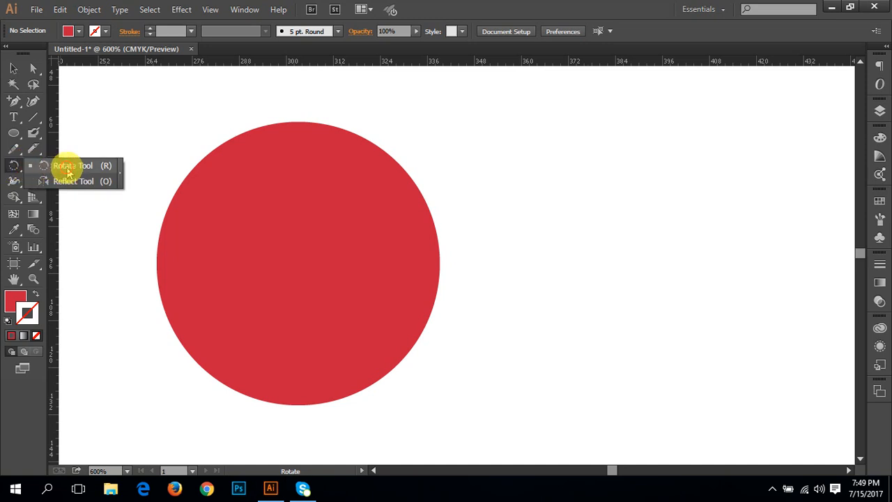
pyautogui.moveTo(67, 171); pyautogui.dragTo(66, 167)
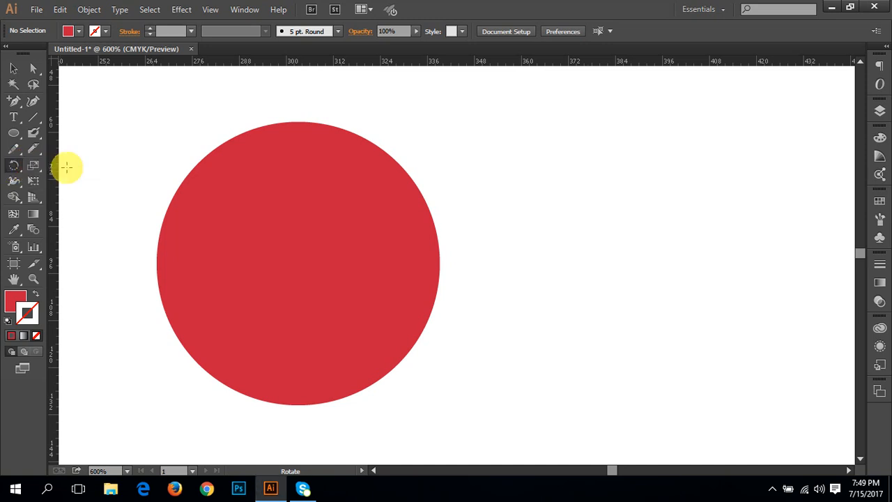
pyautogui.moveTo(280, 219); pyautogui.dragTo(207, 227)
pyautogui.moveTo(219, 286); pyautogui.dragTo(338, 273)
pyautogui.press('v')
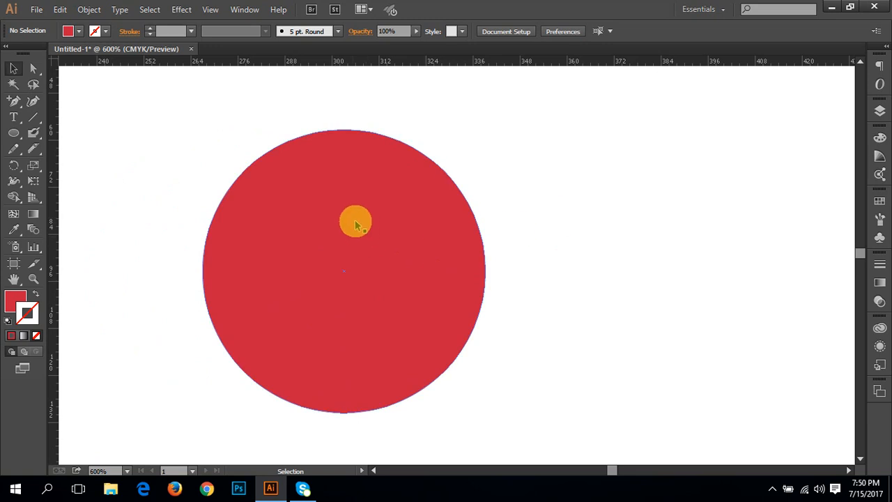
# - Give the two invisible lines crossing the circle a #230007 stroke with a weight of 0.25 px
pyautogui.click(343, 201)
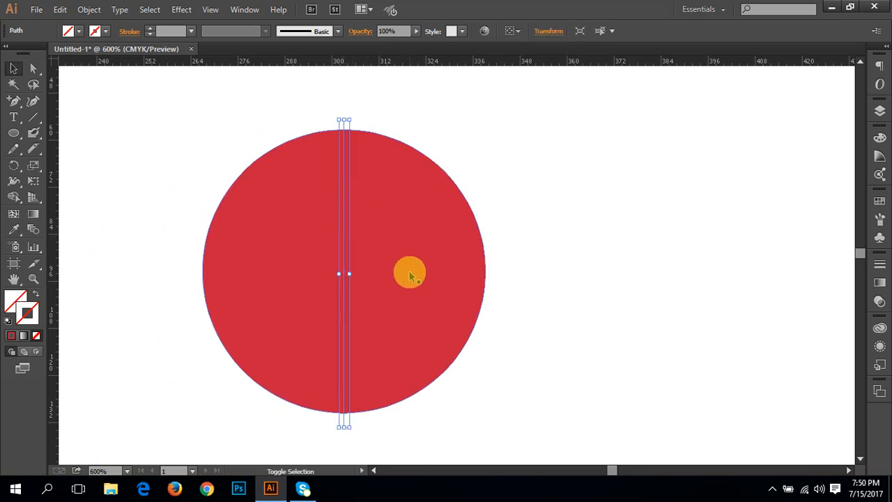
pyautogui.keyDown('shift'); pyautogui.click(411, 275); pyautogui.keyUp('shift')
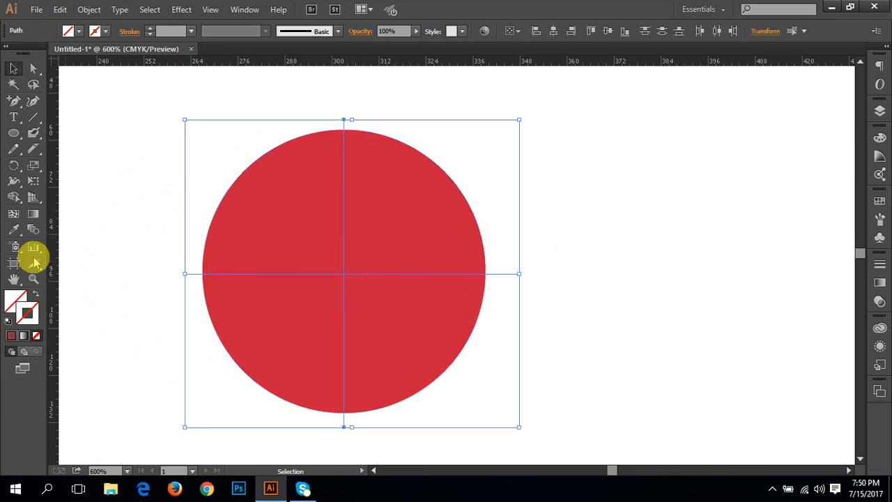
pyautogui.doubleClick(28, 311)
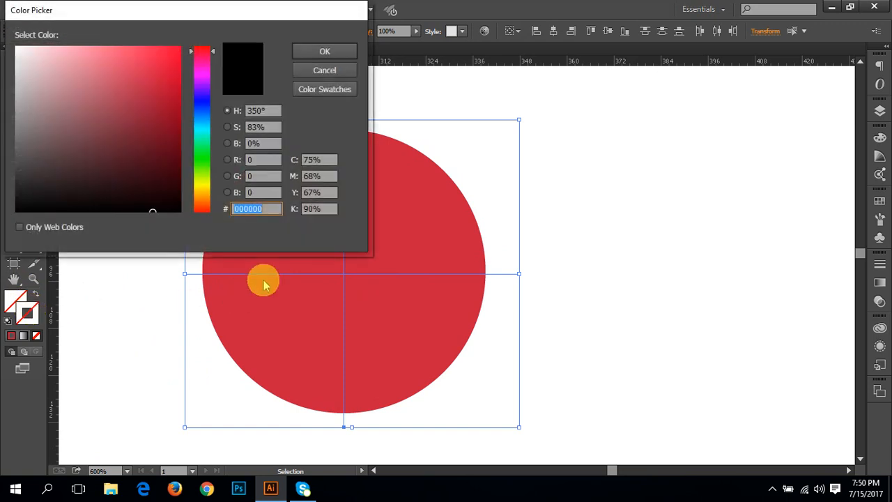
pyautogui.click(179, 190)
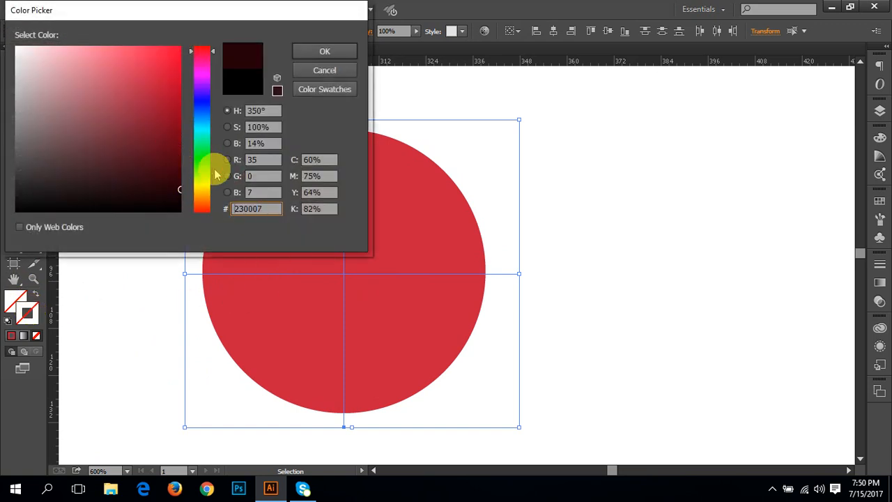
pyautogui.click(307, 53)
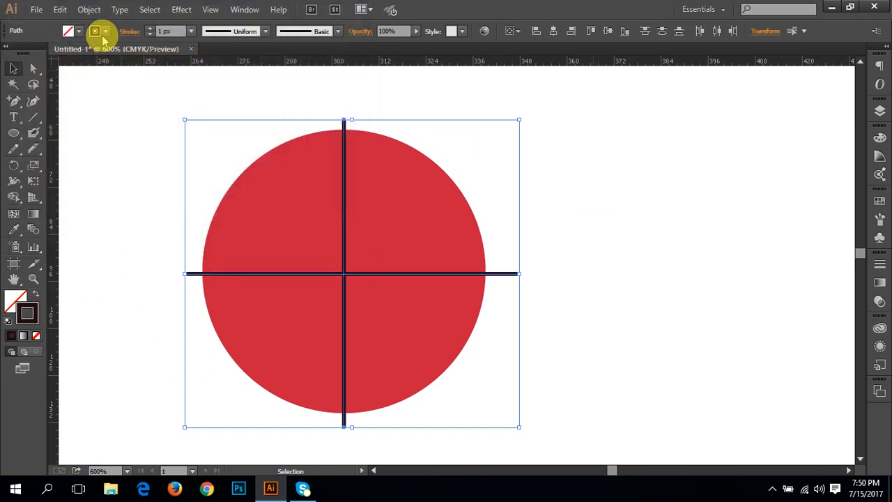
pyautogui.click(191, 31)
pyautogui.click(199, 45)
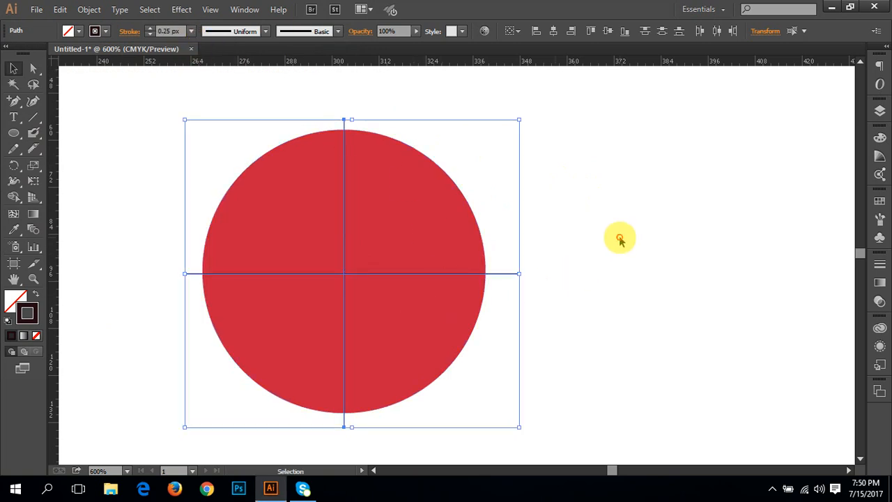
pyautogui.click(578, 232)
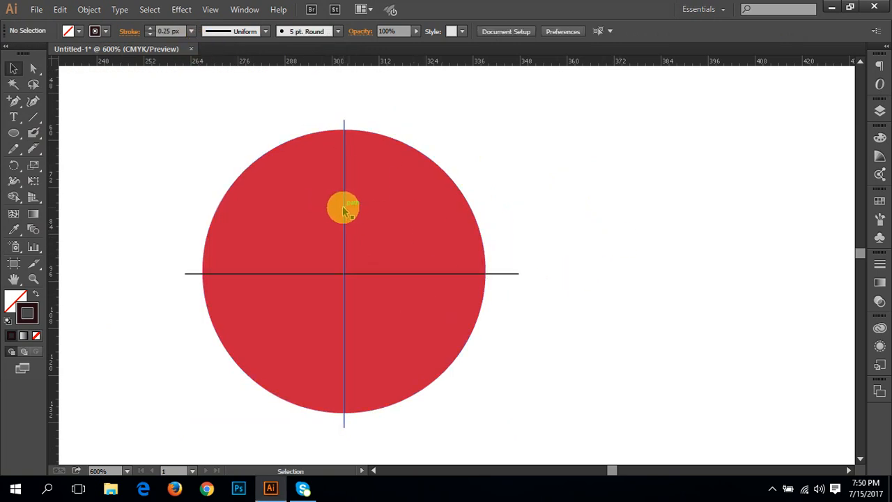
# - Group the horizontal and vertical lines that cross over the circle
pyautogui.click(383, 274)
pyautogui.rightClick(383, 275)
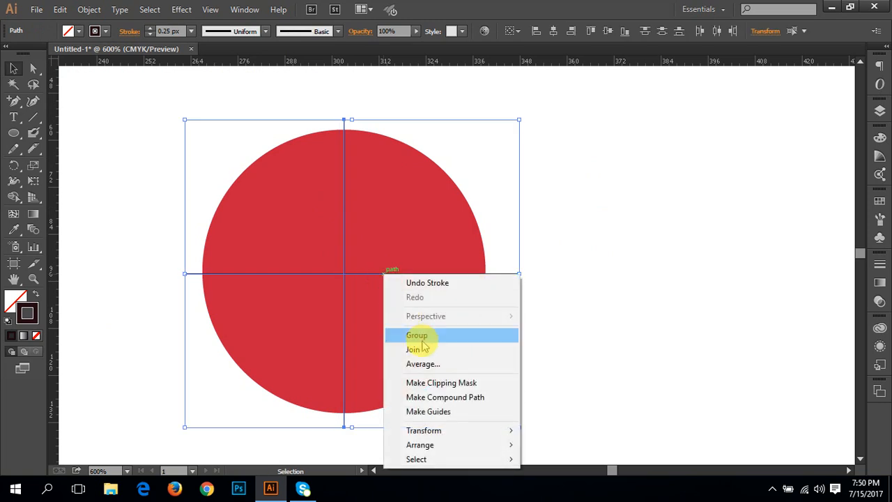
pyautogui.click(424, 336)
pyautogui.click(581, 255)
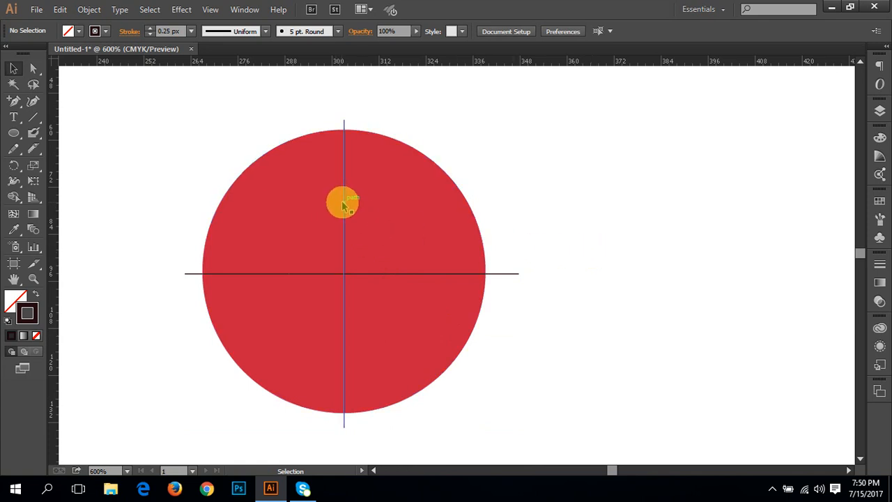
# - Select the line group and set the Rotate tool's pivot exactly at the lines' intersection inside the circle
pyautogui.click(346, 279)
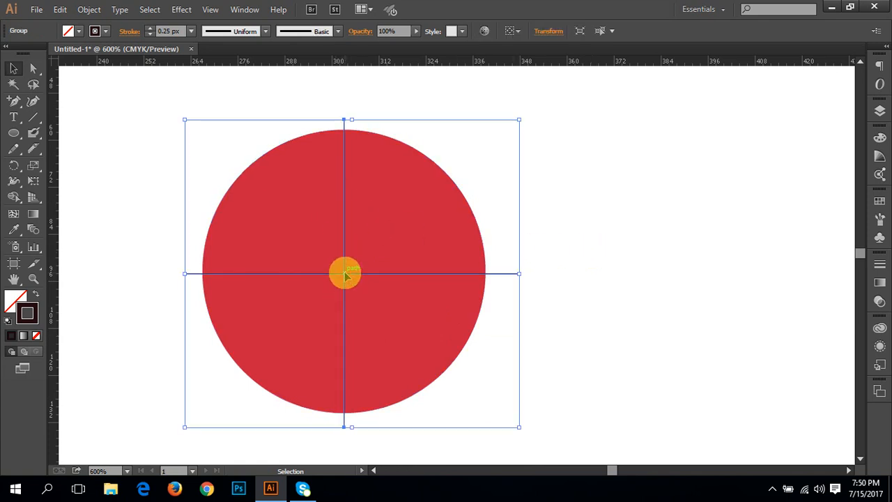
pyautogui.moveTo(14, 166); pyautogui.dragTo(56, 170)
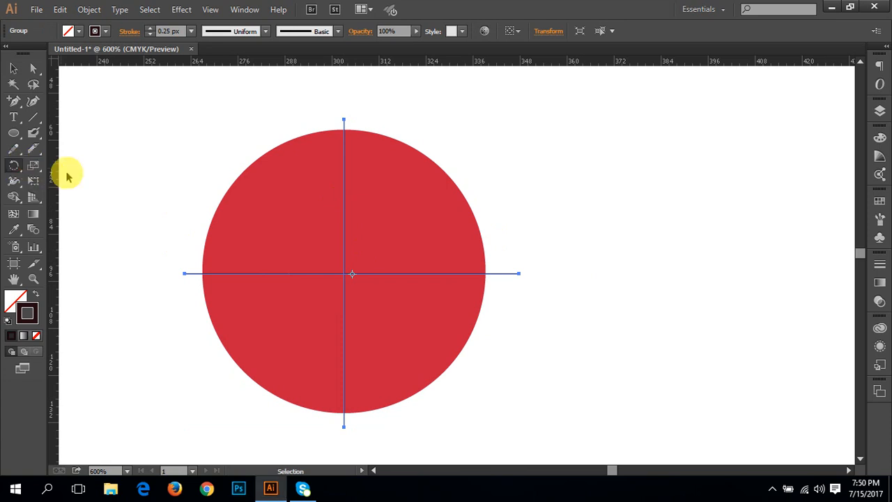
pyautogui.keyDown('ctrl'); pyautogui.click(343, 276); pyautogui.keyUp('ctrl')
pyautogui.keyDown('ctrl'); pyautogui.click(342, 277); pyautogui.keyUp('ctrl')
pyautogui.moveTo(342, 277); pyautogui.dragTo(7, 333)
pyautogui.moveTo(338, 311); pyautogui.dragTo(404, 329)
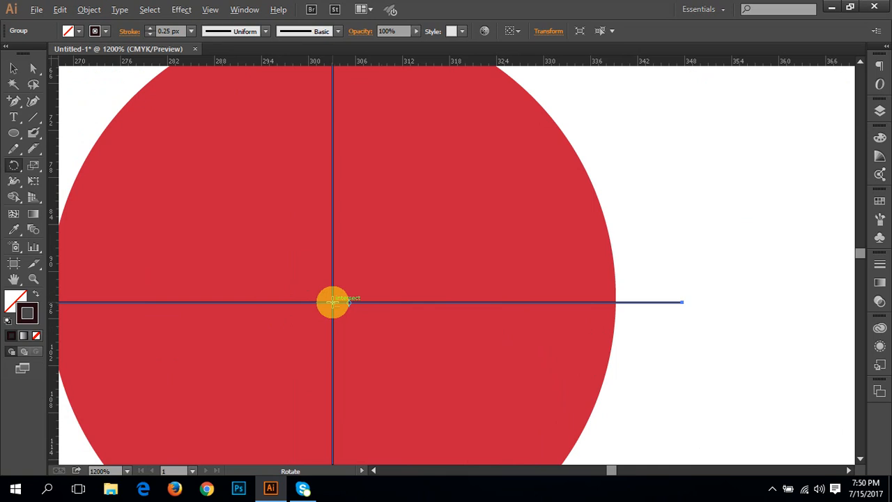
pyautogui.keyDown('alt'); pyautogui.click(332, 302); pyautogui.keyUp('alt')
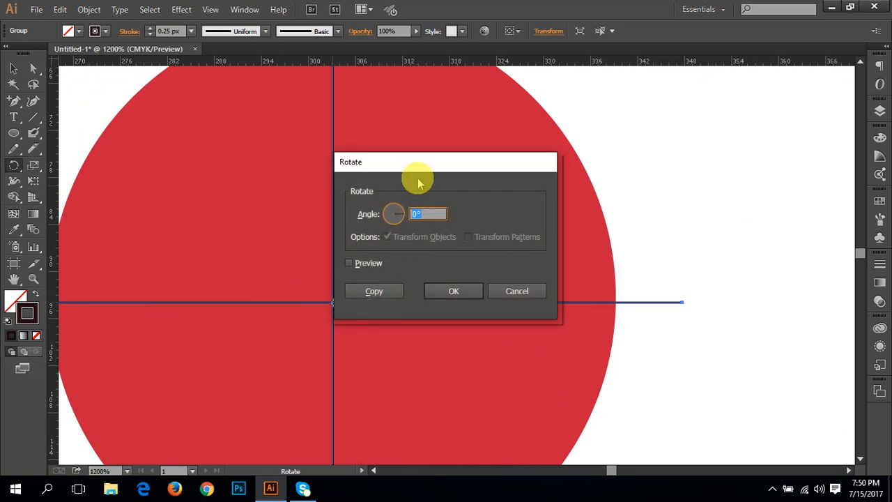
# - Create a copy of the line group rotated by 45° about the chosen pivot, previewing the rotation first
pyautogui.moveTo(406, 168); pyautogui.dragTo(517, 165)
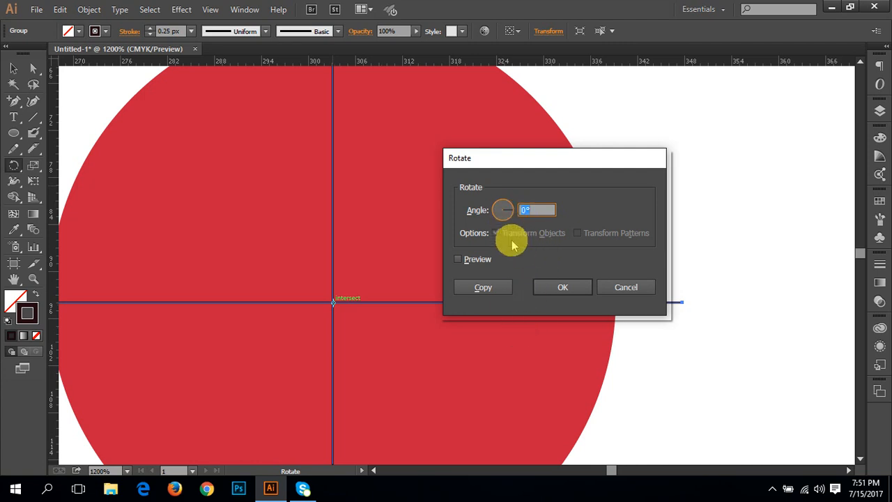
pyautogui.write('45')
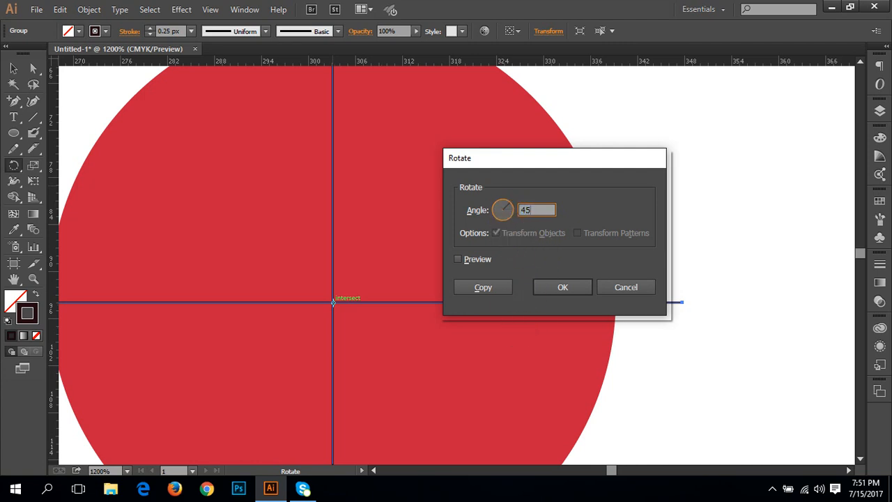
pyautogui.click(478, 260)
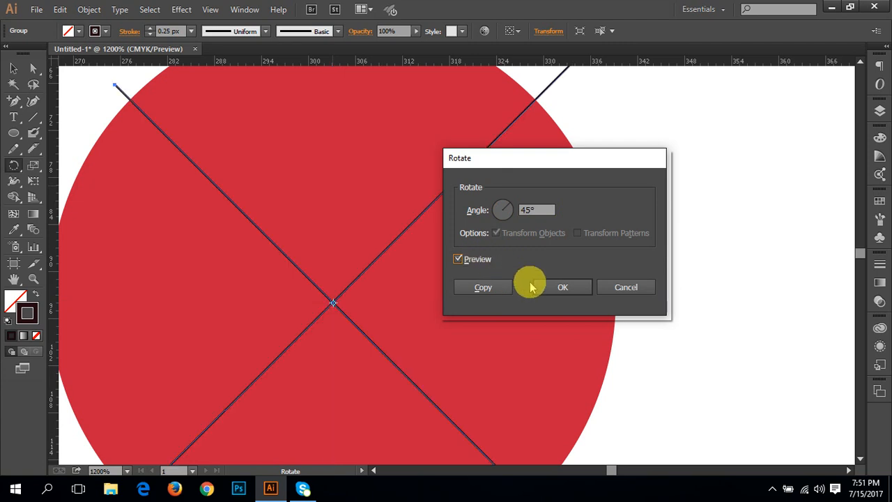
pyautogui.click(500, 291)
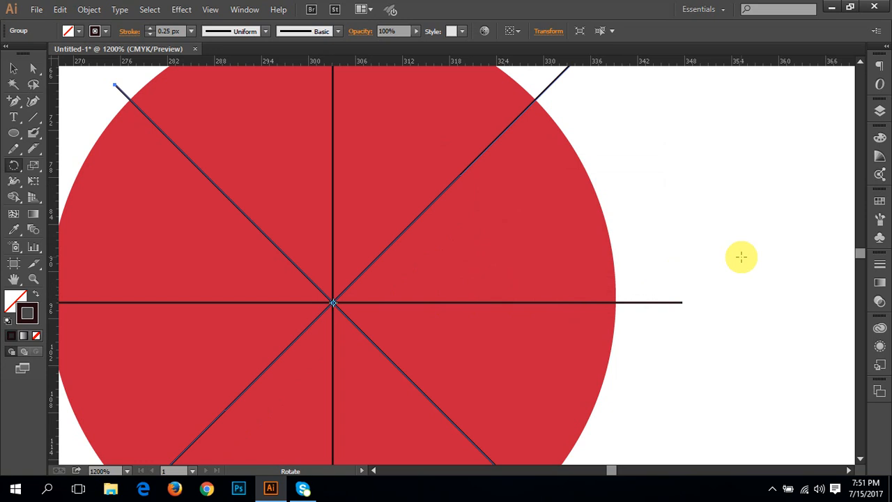
pyautogui.press('v')
pyautogui.hotkey('ctrl', '-')
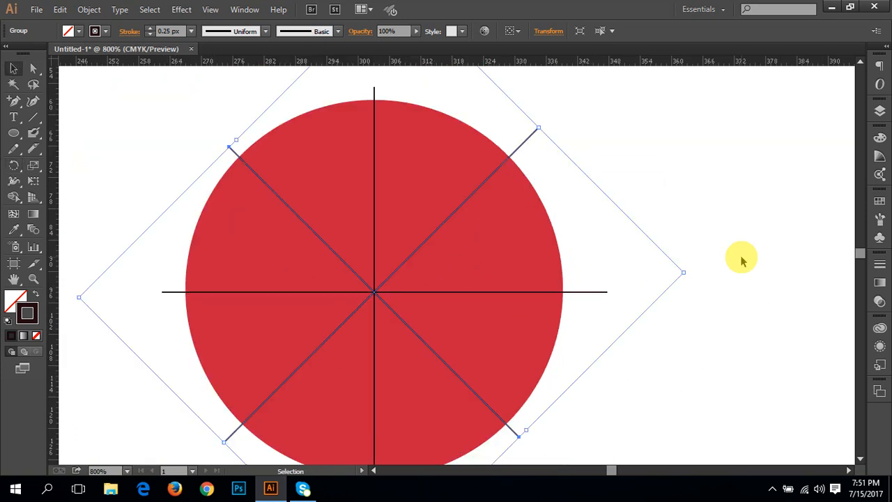
pyautogui.click(668, 195)
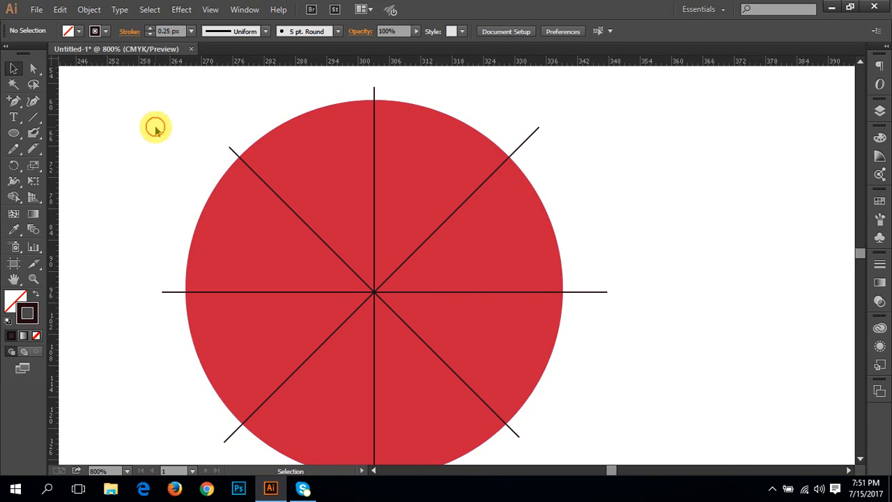
# - Select the circle with all its lines and examine closely how the lines meet at the centre
pyautogui.moveTo(155, 128); pyautogui.dragTo(658, 435)
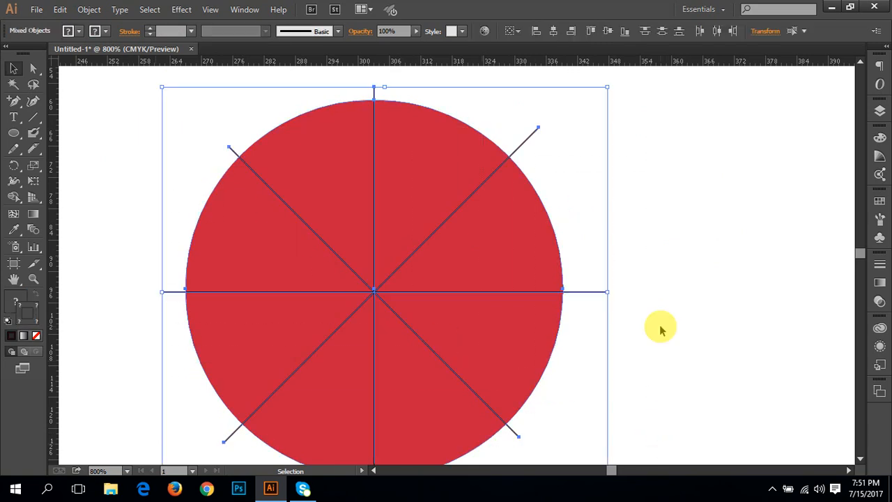
pyautogui.hotkey('ctrl', 'space')
pyautogui.keyDown('ctrl'); pyautogui.click(409, 315); pyautogui.keyUp('ctrl')
pyautogui.keyDown('ctrl'); pyautogui.click(416, 255); pyautogui.keyUp('ctrl')
pyautogui.keyDown('ctrl'); pyautogui.click(423, 252); pyautogui.keyUp('ctrl')
pyautogui.keyDown('ctrl'); pyautogui.click(465, 263); pyautogui.keyUp('ctrl')
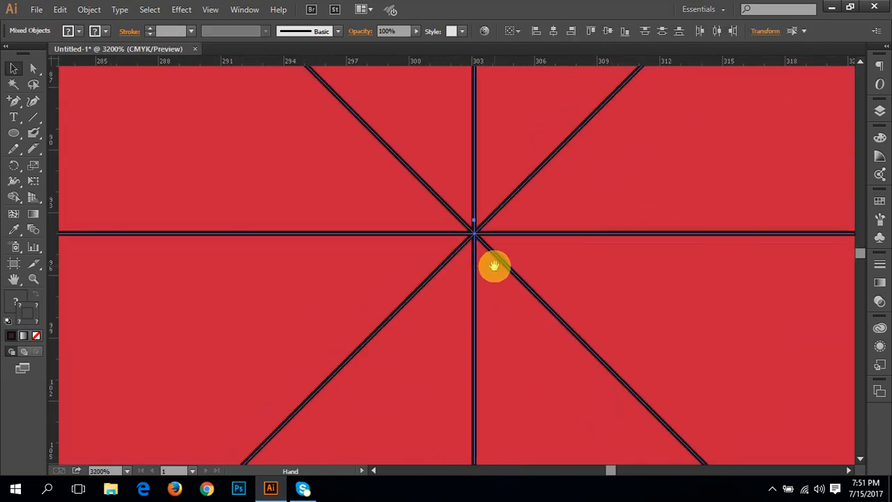
pyautogui.moveTo(492, 266); pyautogui.dragTo(451, 295)
pyautogui.keyDown('ctrl'); pyautogui.click(452, 298); pyautogui.keyUp('ctrl')
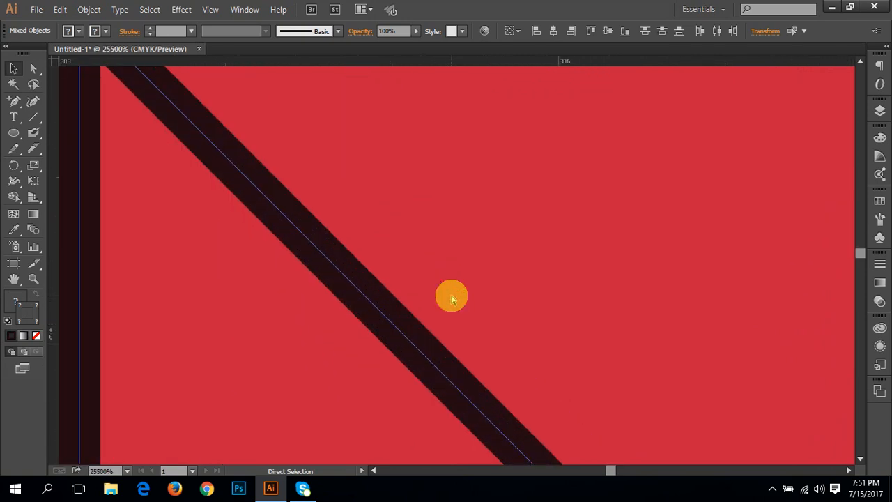
# - Examine how the crossing lines divide the whole circle, selecting the circle and lines together again and deselecting them
pyautogui.hotkey('ctrl', '0')
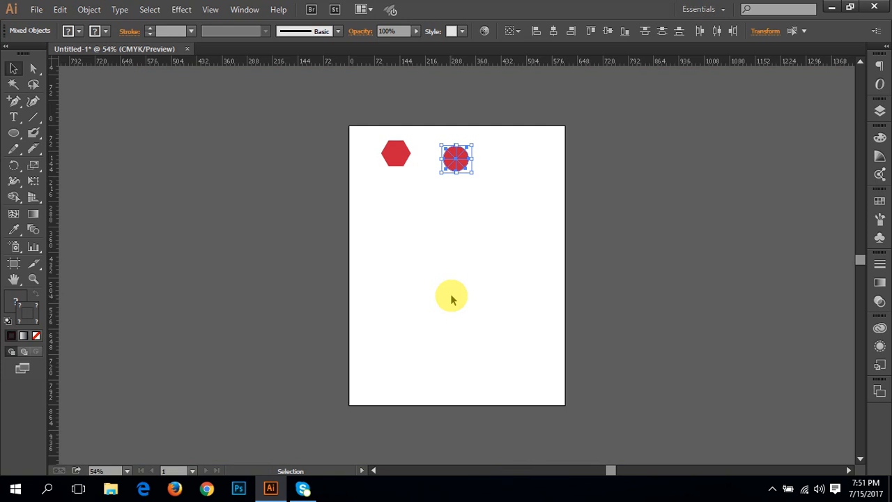
pyautogui.keyDown('ctrl'); pyautogui.click(475, 159); pyautogui.keyUp('ctrl')
pyautogui.keyDown('ctrl'); pyautogui.click(475, 159); pyautogui.keyUp('ctrl')
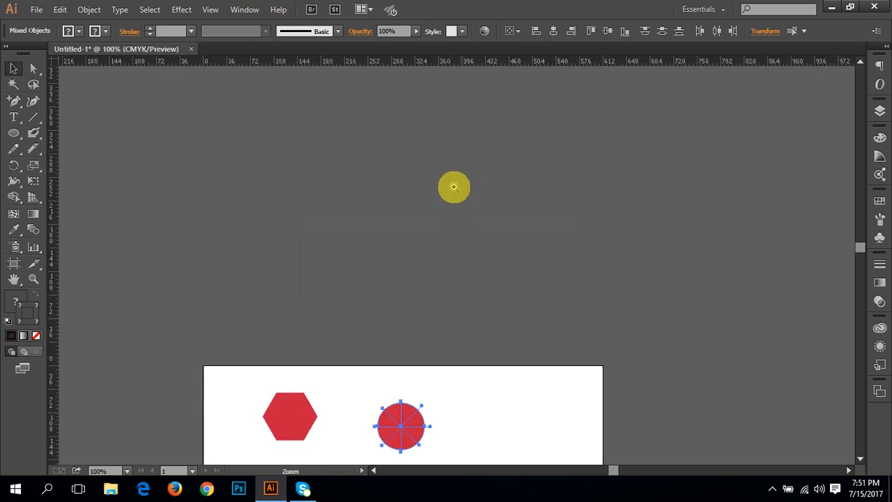
pyautogui.keyDown('ctrl'); pyautogui.click(433, 386); pyautogui.keyUp('ctrl')
pyautogui.keyDown('ctrl'); pyautogui.click(419, 405); pyautogui.keyUp('ctrl')
pyautogui.keyDown('ctrl'); pyautogui.click(418, 314); pyautogui.keyUp('ctrl')
pyautogui.keyDown('ctrl'); pyautogui.click(448, 202); pyautogui.keyUp('ctrl')
pyautogui.moveTo(535, 170); pyautogui.dragTo(433, 356)
pyautogui.keyDown('ctrl'); pyautogui.click(412, 265); pyautogui.keyUp('ctrl')
pyautogui.keyDown('ctrl'); pyautogui.click(411, 261); pyautogui.keyUp('ctrl')
pyautogui.moveTo(496, 237); pyautogui.dragTo(341, 300)
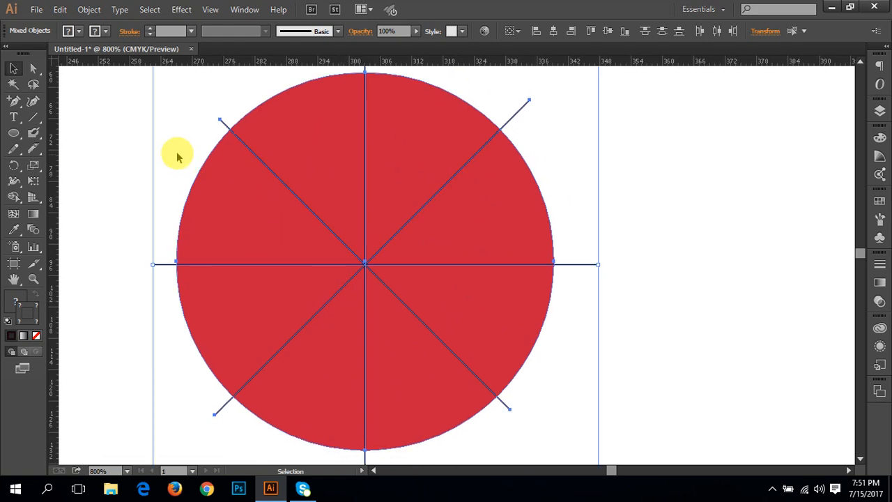
pyautogui.click(172, 132)
pyautogui.moveTo(130, 105); pyautogui.dragTo(684, 414)
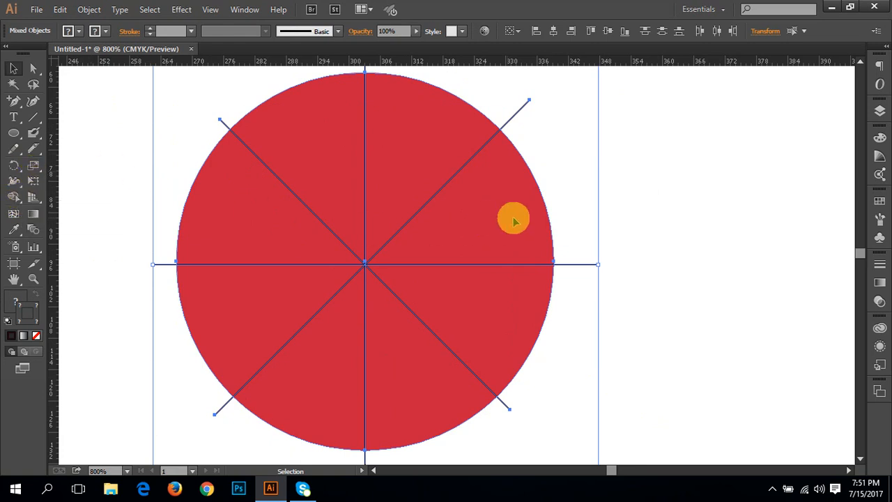
pyautogui.click(699, 250)
# - Draw a vertical ellipse about 4 px wide and 45 px high right of the circle, and place a copy about 21 px above it
pyautogui.moveTo(695, 271); pyautogui.dragTo(388, 267)
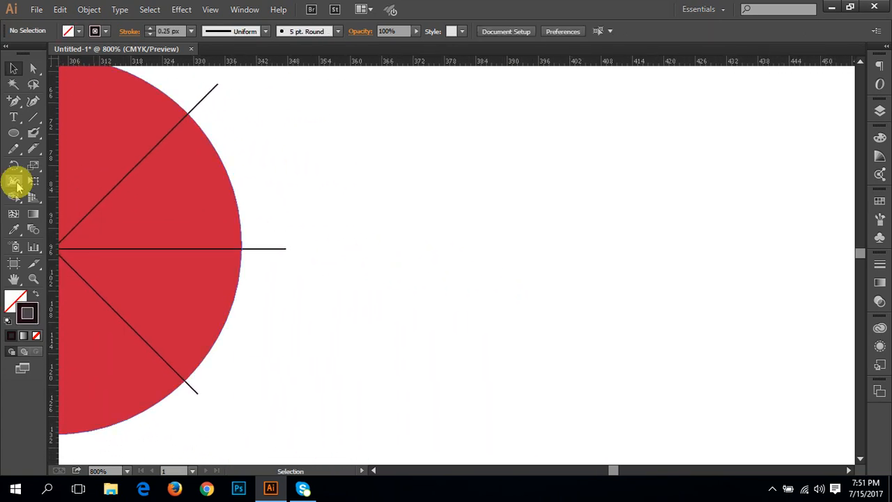
pyautogui.moveTo(13, 166); pyautogui.dragTo(43, 167)
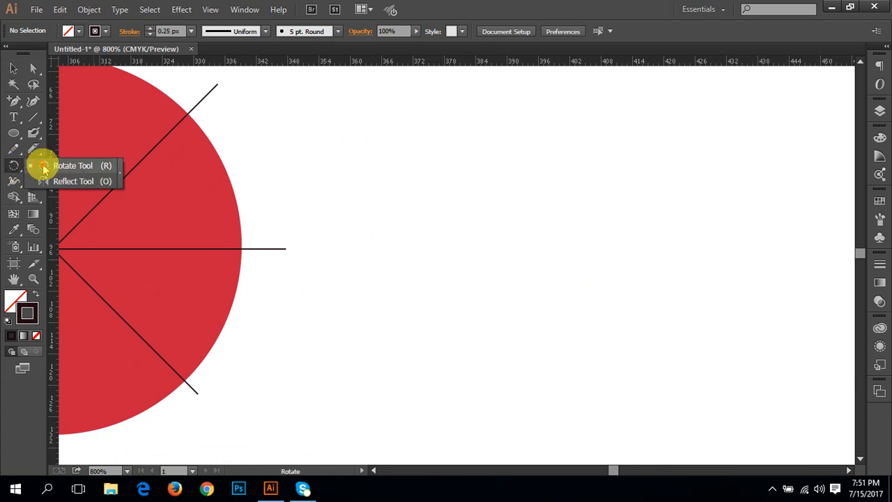
pyautogui.moveTo(43, 167); pyautogui.dragTo(43, 168)
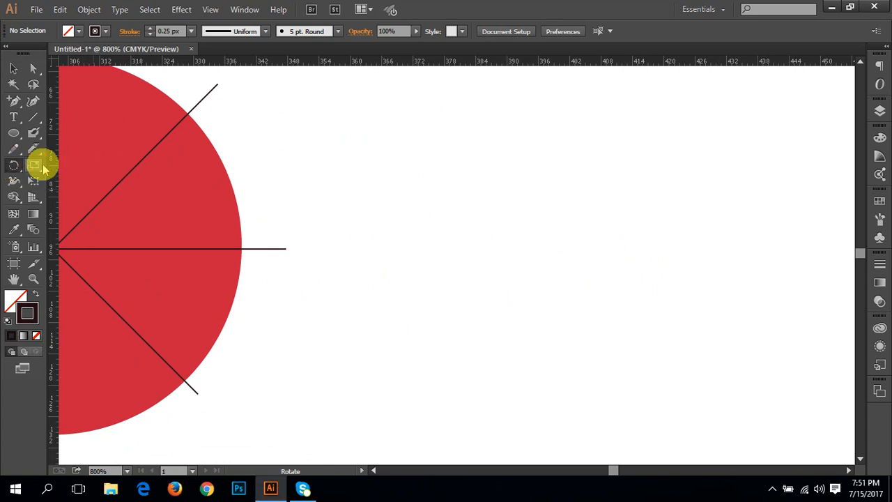
pyautogui.moveTo(14, 135); pyautogui.dragTo(91, 168)
pyautogui.press('space')
pyautogui.moveTo(428, 276); pyautogui.dragTo(373, 265)
pyautogui.scroll(-1, 482, 256)
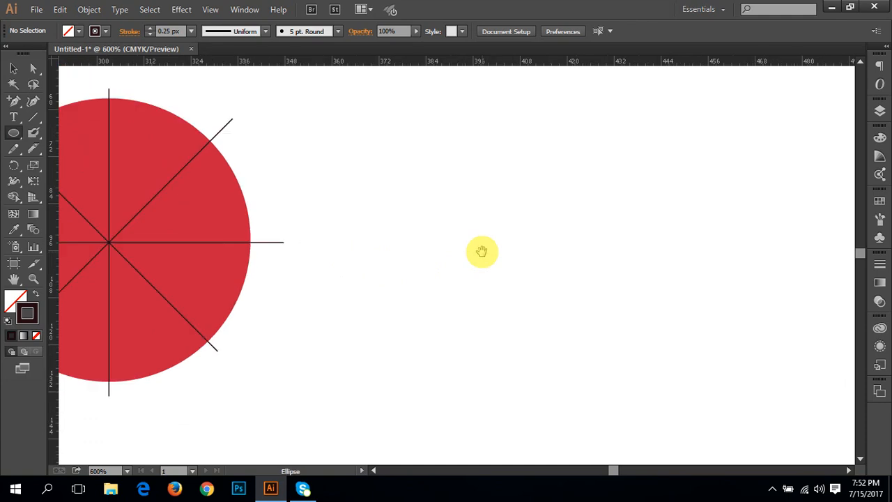
pyautogui.moveTo(482, 251); pyautogui.dragTo(464, 418)
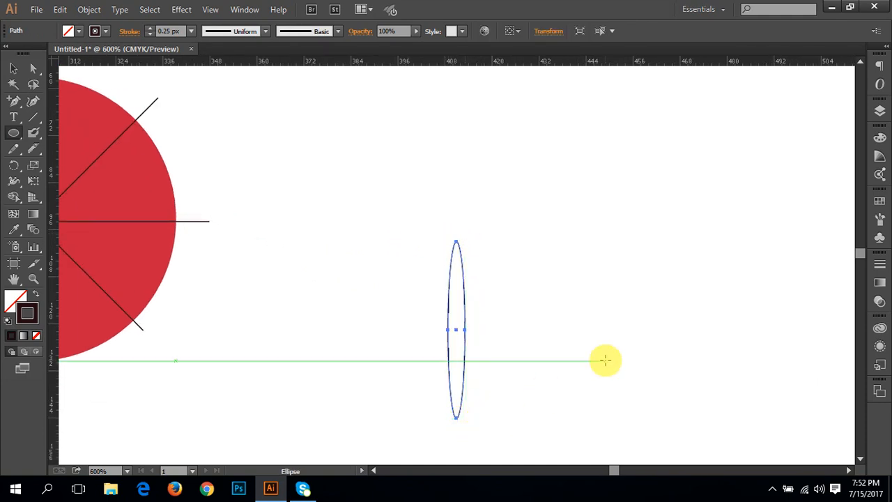
pyautogui.press('v')
pyautogui.moveTo(467, 346); pyautogui.dragTo(458, 254)
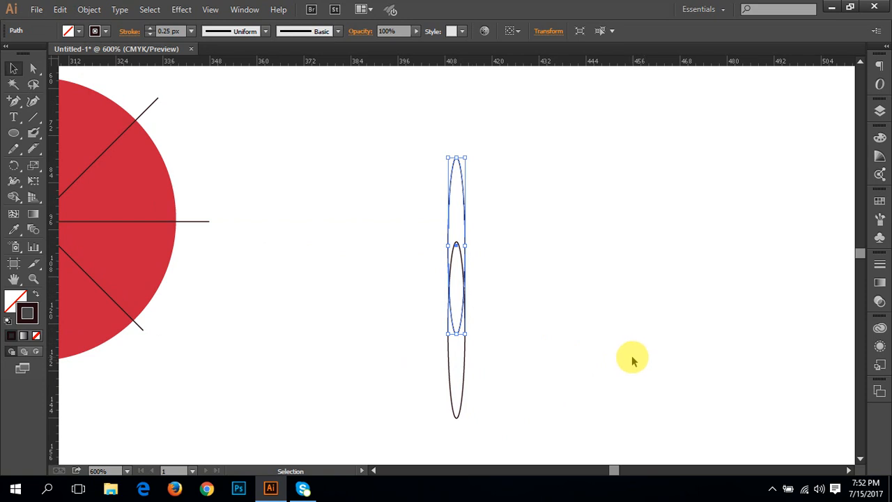
# - Group the two overlapping narrow ellipses and select the resulting group
pyautogui.moveTo(370, 224); pyautogui.dragTo(598, 387)
pyautogui.rightClick(460, 292)
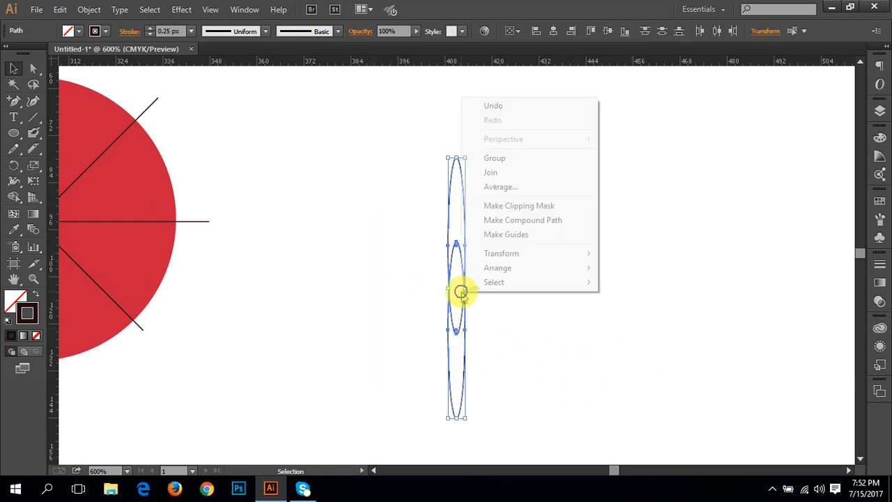
pyautogui.click(504, 157)
pyautogui.click(566, 272)
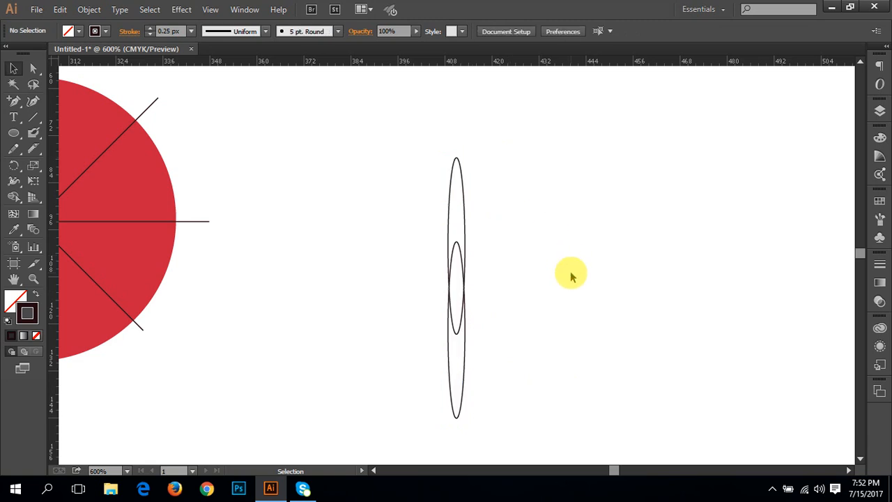
pyautogui.moveTo(414, 267); pyautogui.dragTo(679, 373)
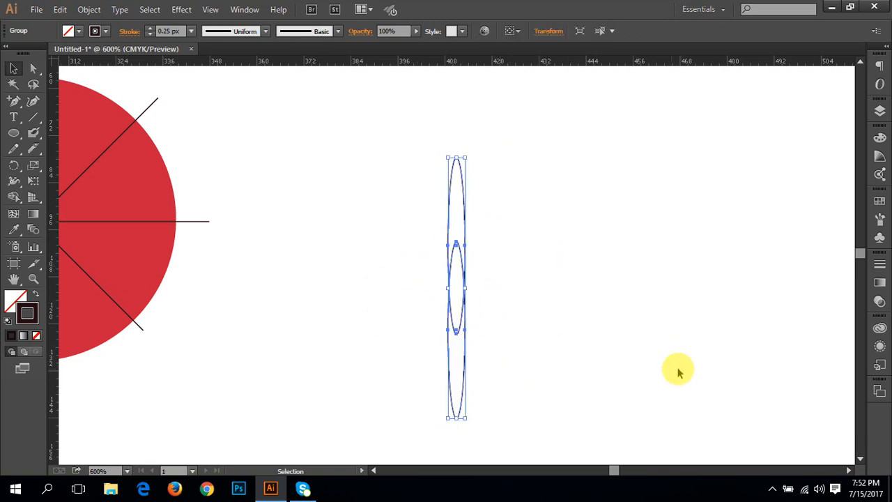
pyautogui.click(191, 31)
pyautogui.click(200, 48)
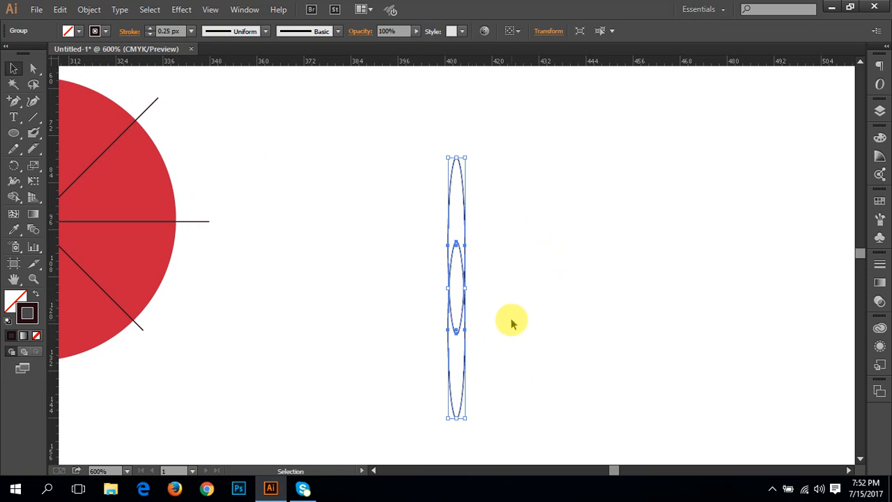
# - Move the ellipse group down into the empty area of the artboard, below and right of the divided circle
pyautogui.hotkey('ctrl', '-')
pyautogui.hotkey('ctrl', '-')
pyautogui.hotkey('ctrl', '-')
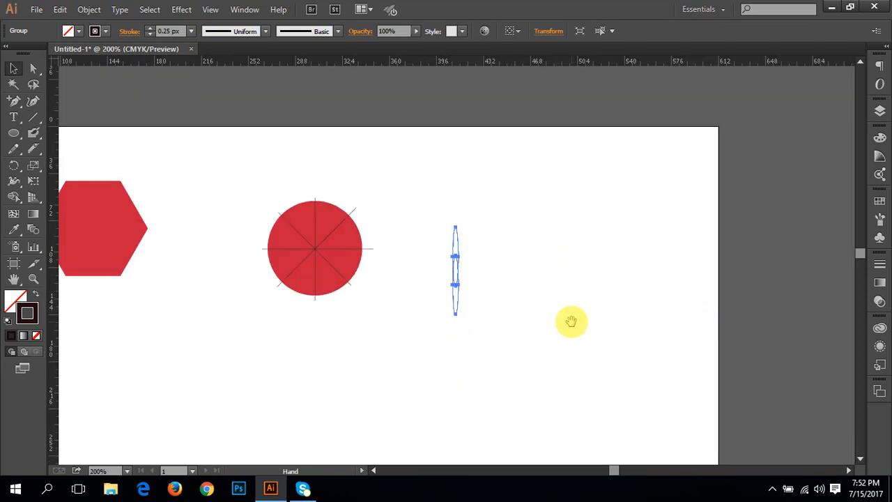
pyautogui.moveTo(570, 320); pyautogui.dragTo(434, 135)
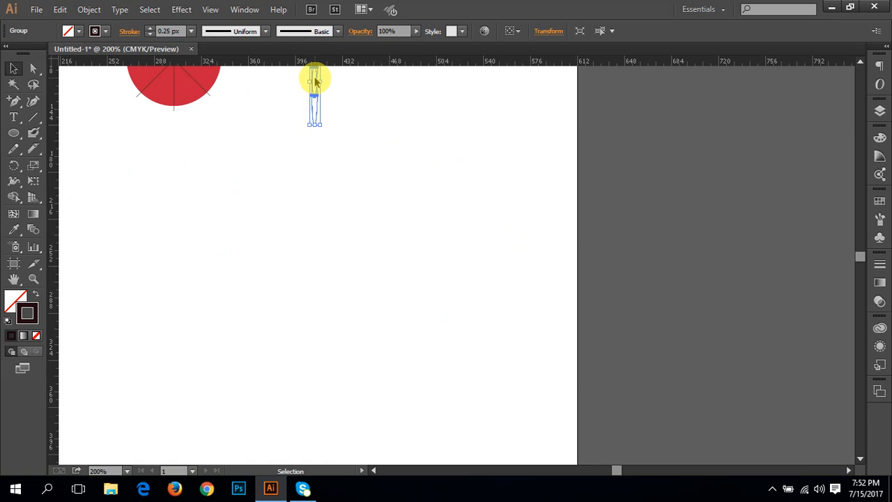
pyautogui.moveTo(314, 81); pyautogui.dragTo(297, 388)
pyautogui.hotkey('ctrl', '+')
pyautogui.moveTo(353, 377); pyautogui.dragTo(328, 384)
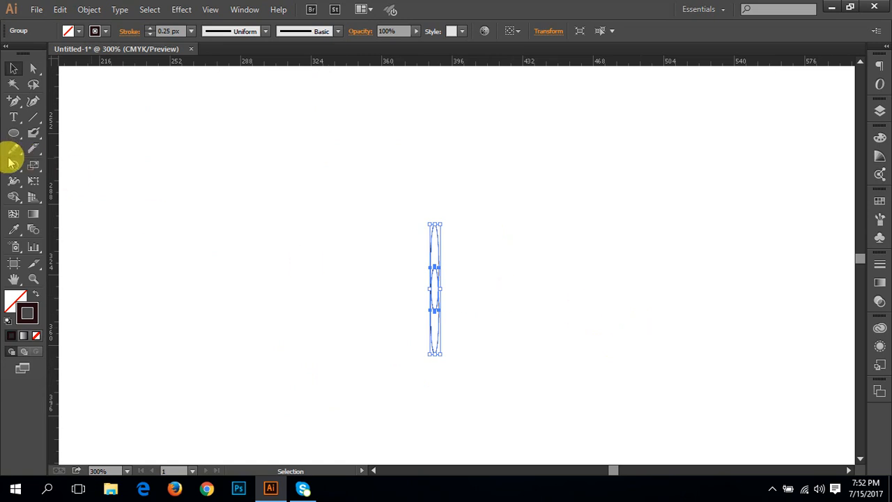
# - Create a copy of the ellipse group rotated by 30° about a pivot on the edge of its overlapping middle part
pyautogui.moveTo(10, 162); pyautogui.dragTo(72, 164)
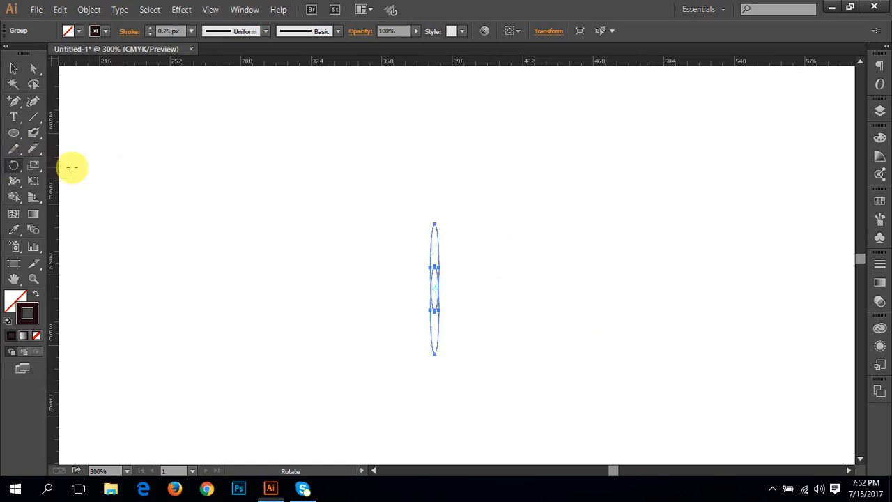
pyautogui.keyDown('ctrl'); pyautogui.click(436, 306); pyautogui.keyUp('ctrl')
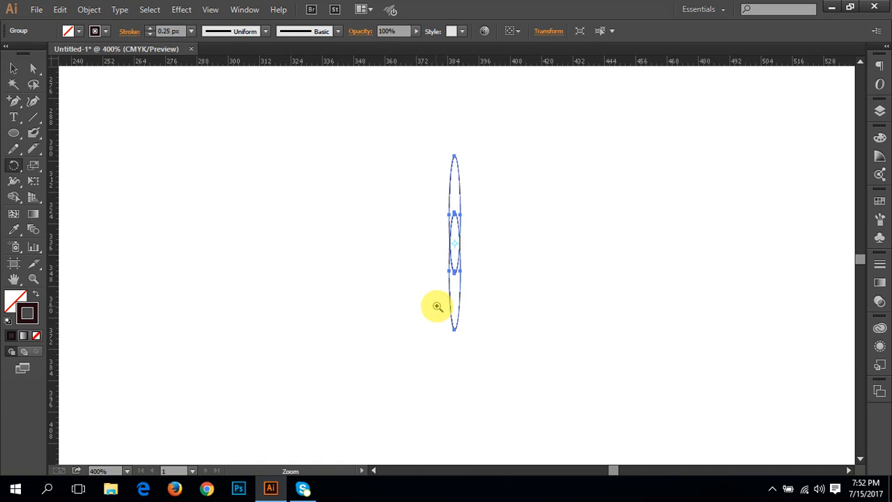
pyautogui.moveTo(477, 277); pyautogui.dragTo(387, 306)
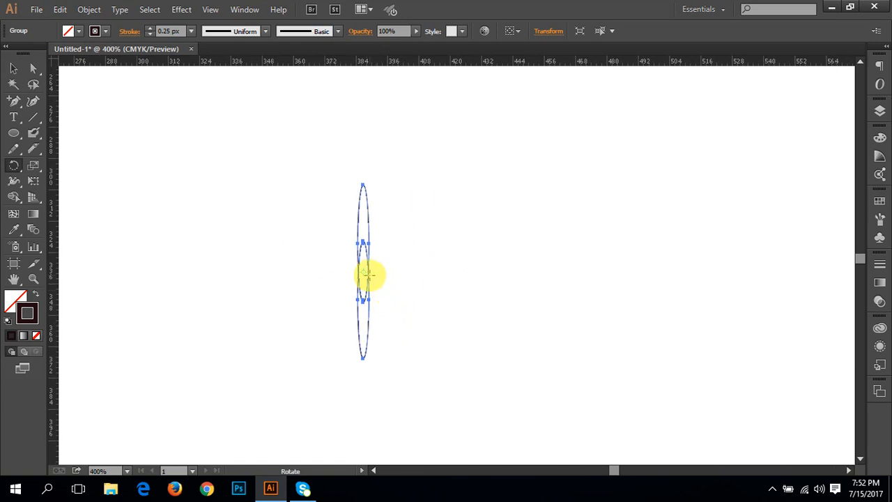
pyautogui.keyDown('alt'); pyautogui.click(369, 274); pyautogui.keyUp('alt')
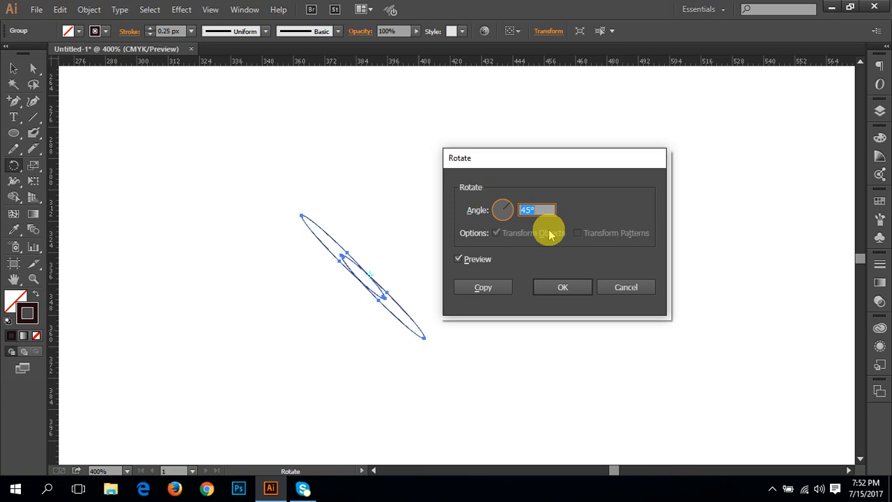
pyautogui.write('30')
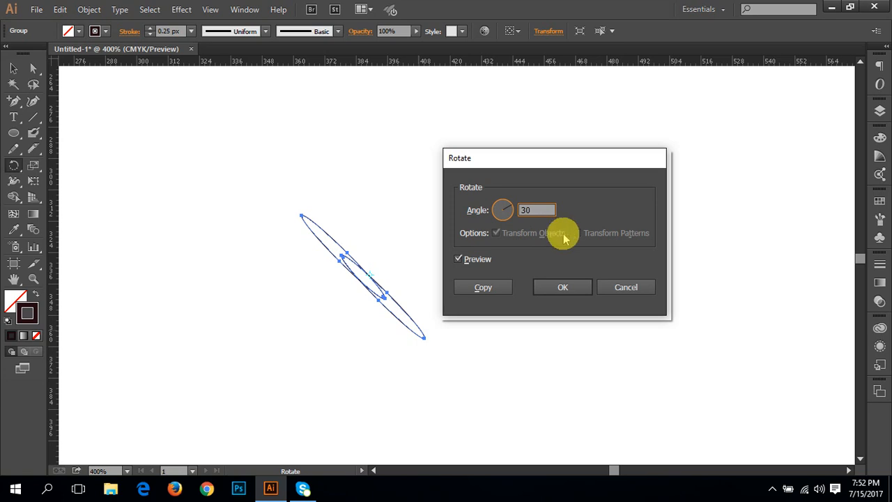
pyautogui.doubleClick(488, 259)
pyautogui.click(490, 291)
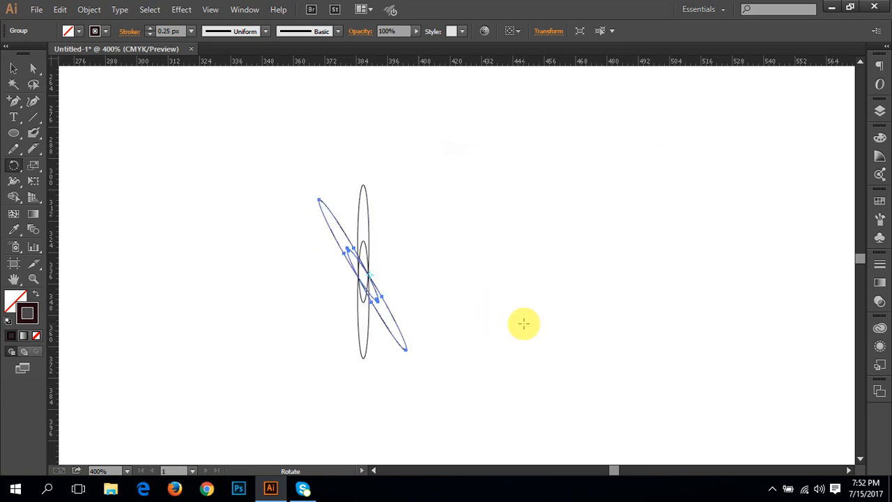
# - Repeat the 30° rotated copy of the ellipse group all the way around the pivot, then deselect the finished flower
pyautogui.hotkey('ctrl', 'd')
pyautogui.hotkey('ctrl', 'd')
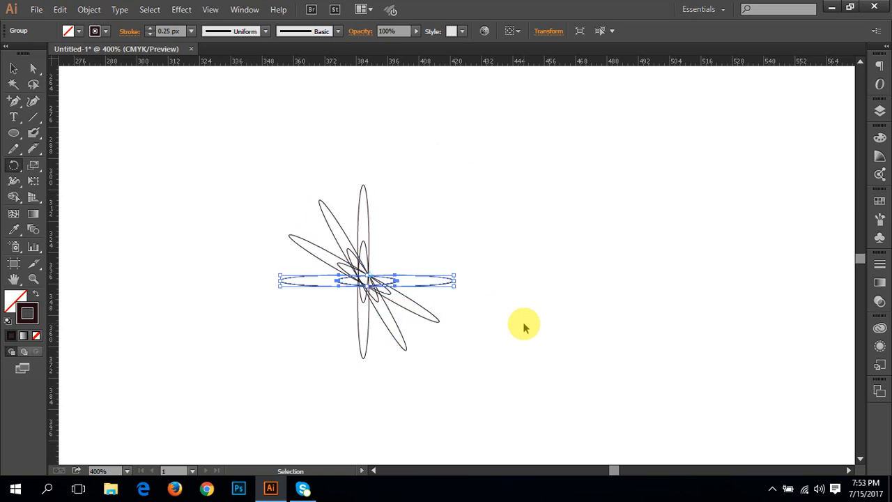
pyautogui.hotkey('ctrl', 'd')
pyautogui.hotkey('ctrl', 'd')
pyautogui.hotkey('ctrl', 'd')
pyautogui.hotkey('ctrl', 'd')
pyautogui.hotkey('ctrl', 'd')
pyautogui.hotkey('ctrl', 'd')
pyautogui.hotkey('ctrl', 'd')
pyautogui.hotkey('ctrl', 'd')
pyautogui.hotkey('ctrl', 'd')
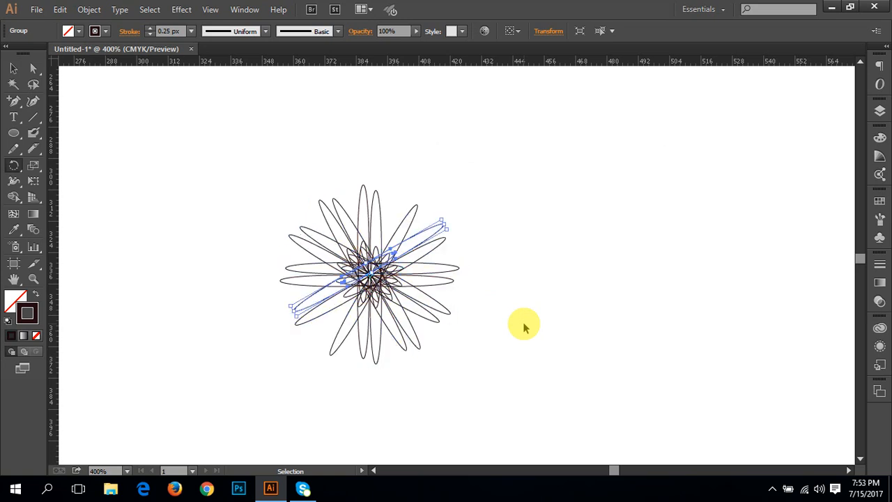
pyautogui.hotkey('ctrl', 'd')
pyautogui.hotkey('ctrl', 'd')
pyautogui.hotkey('ctrl', 'd')
pyautogui.hotkey('ctrl', 'd')
pyautogui.hotkey('ctrl', 'd')
pyautogui.hotkey('ctrl', 'd')
pyautogui.hotkey('ctrl', 'd')
pyautogui.hotkey('ctrl', 'd')
pyautogui.hotkey('ctrl', 'd')
pyautogui.hotkey('ctrl', 'd')
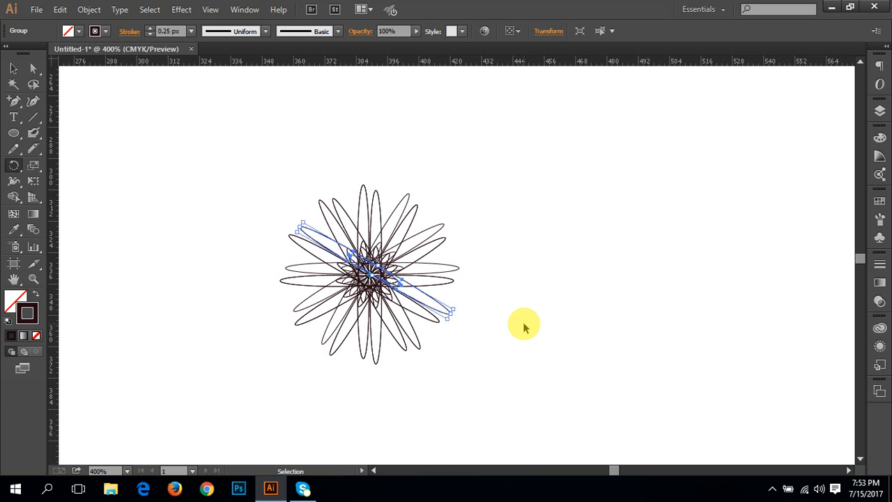
pyautogui.hotkey('ctrl', 'd')
pyautogui.hotkey('ctrl', 'd')
pyautogui.hotkey('ctrl', 'd')
pyautogui.hotkey('ctrl', 'd')
pyautogui.hotkey('ctrl', 'd')
pyautogui.hotkey('ctrl', 'd')
pyautogui.hotkey('ctrl', 'd')
pyautogui.hotkey('ctrl', 'd')
pyautogui.hotkey('ctrl', 'd')
pyautogui.hotkey('ctrl', 'd')
pyautogui.hotkey('ctrl', 'd')
pyautogui.hotkey('ctrl', 'd')
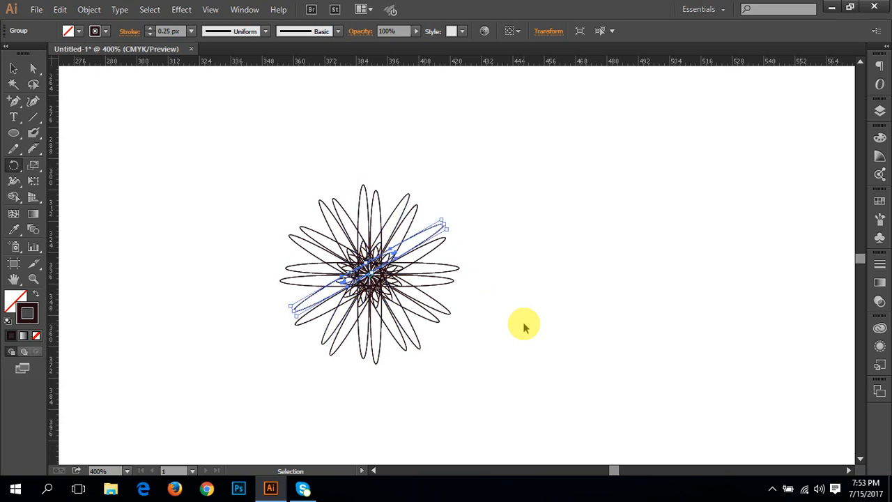
pyautogui.hotkey('ctrl', 'd')
pyautogui.hotkey('ctrl', 'd')
pyautogui.hotkey('ctrl', 'd')
pyautogui.hotkey('ctrl', 'd')
pyautogui.hotkey('ctrl', 'd')
pyautogui.hotkey('ctrl', 'd')
pyautogui.hotkey('ctrl', 'd')
pyautogui.hotkey('ctrl', 'd')
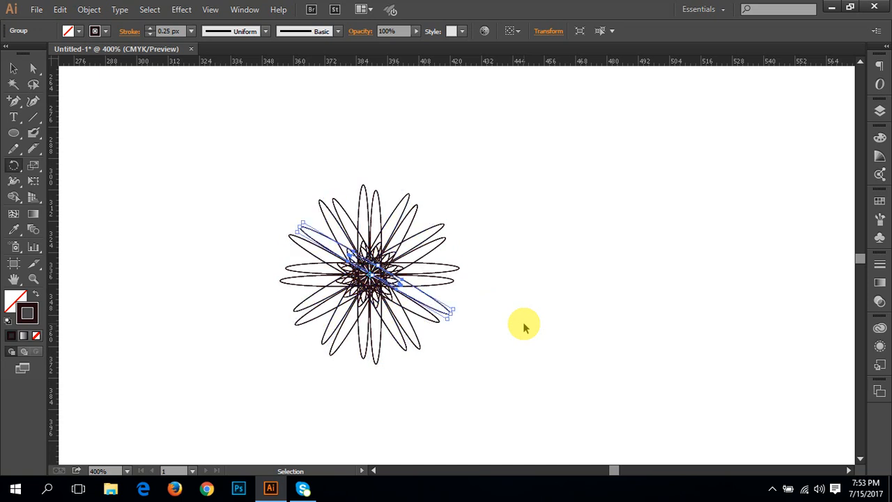
pyautogui.hotkey('ctrl', 'd')
pyautogui.hotkey('ctrl', 'd')
pyautogui.hotkey('ctrl', 'd')
pyautogui.hotkey('ctrl', 'd')
pyautogui.hotkey('ctrl', 'd')
pyautogui.hotkey('ctrl', 'd')
pyautogui.hotkey('ctrl', 'd')
pyautogui.hotkey('ctrl', 'd')
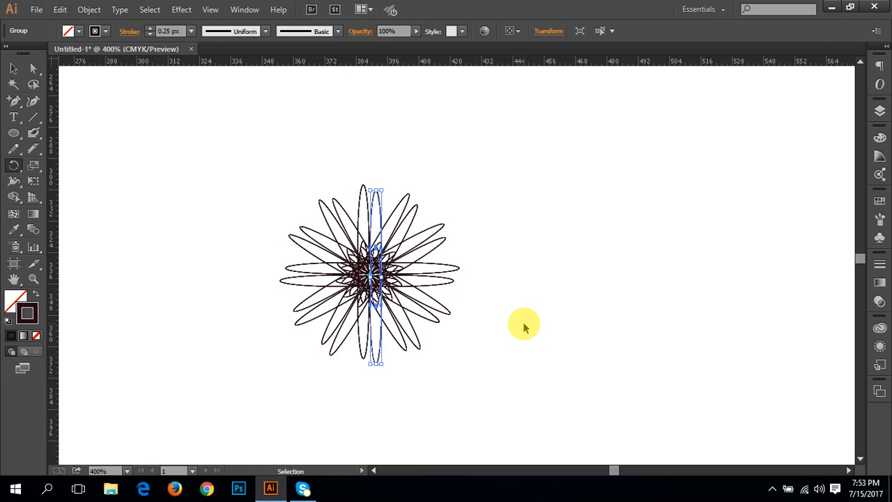
pyautogui.hotkey('ctrl', 'd')
pyautogui.hotkey('ctrl', 'd')
pyautogui.hotkey('ctrl', 'd')
pyautogui.hotkey('ctrl', 'd')
pyautogui.hotkey('ctrl', 'd')
pyautogui.press('v')
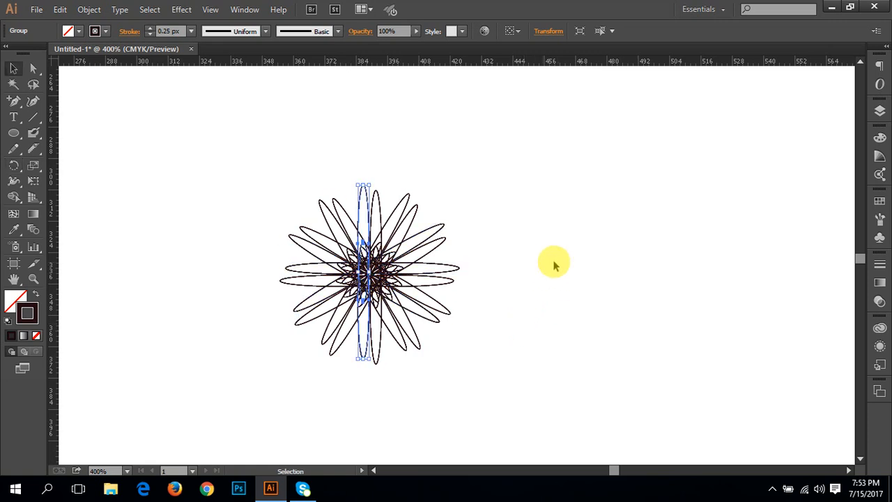
pyautogui.click(554, 265)
# - Look closely at the flower and undo several of its latest rotated copies, redoing and repeating a few in between
pyautogui.keyDown('ctrl'); pyautogui.click(371, 262); pyautogui.keyUp('ctrl')
pyautogui.moveTo(461, 286); pyautogui.dragTo(315, 263)
pyautogui.hotkey('ctrl', 'z')
pyautogui.hotkey('ctrl', 'z')
pyautogui.hotkey('ctrl', 'z')
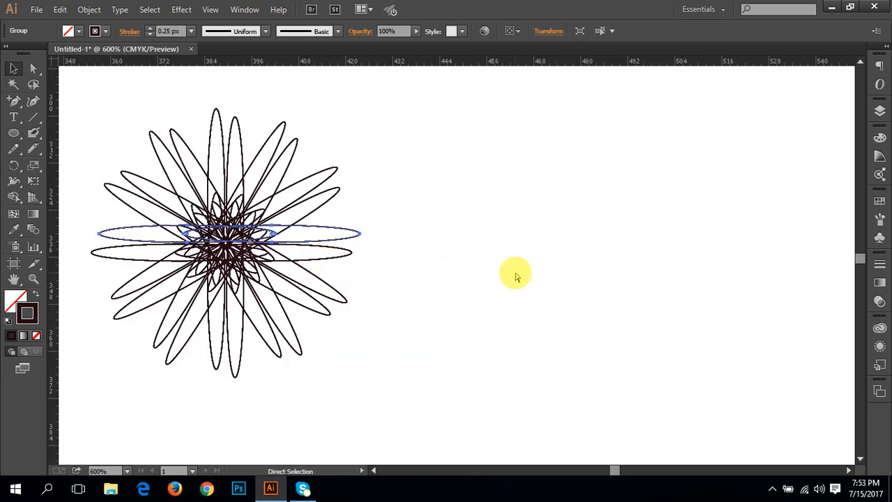
pyautogui.hotkey('ctrl', 'z')
pyautogui.hotkey('ctrl', 'shift', 'z')
pyautogui.hotkey('ctrl', 'd')
pyautogui.hotkey('ctrl', 'd')
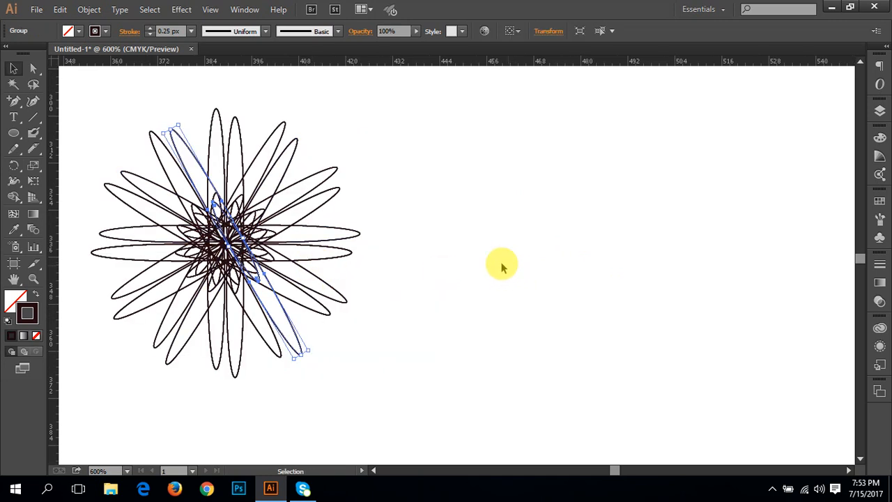
pyautogui.hotkey('ctrl', 'z')
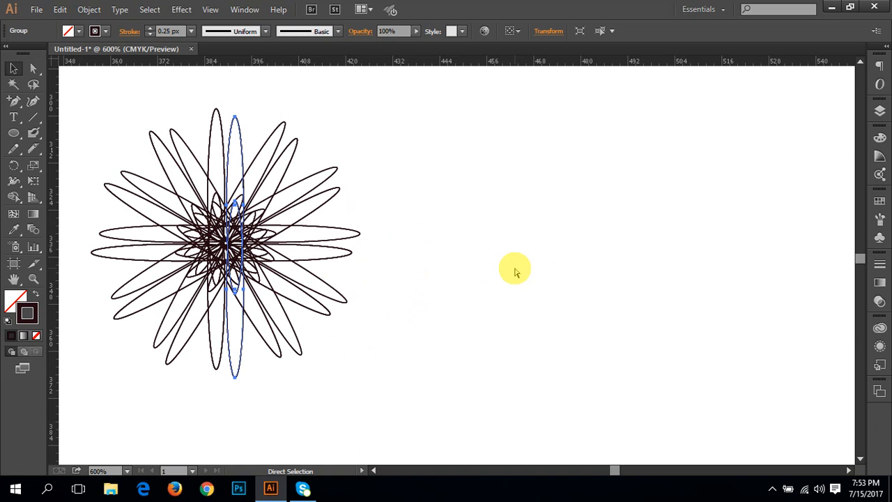
pyautogui.hotkey('ctrl', 'z')
pyautogui.click(486, 255)
pyautogui.hotkey('ctrl', 'z')
pyautogui.hotkey('ctrl', 'z')
pyautogui.hotkey('ctrl', 'z')
pyautogui.hotkey('ctrl', 'z')
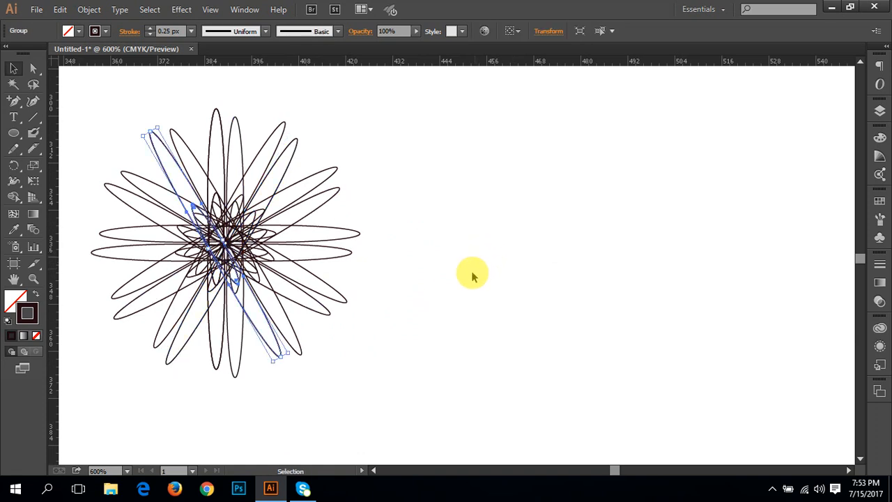
# - Replace the whole uneven flower with a single narrow vertical ellipse about 5 px wide and 51 px high
pyautogui.click(452, 332)
pyautogui.moveTo(441, 351); pyautogui.dragTo(167, 162)
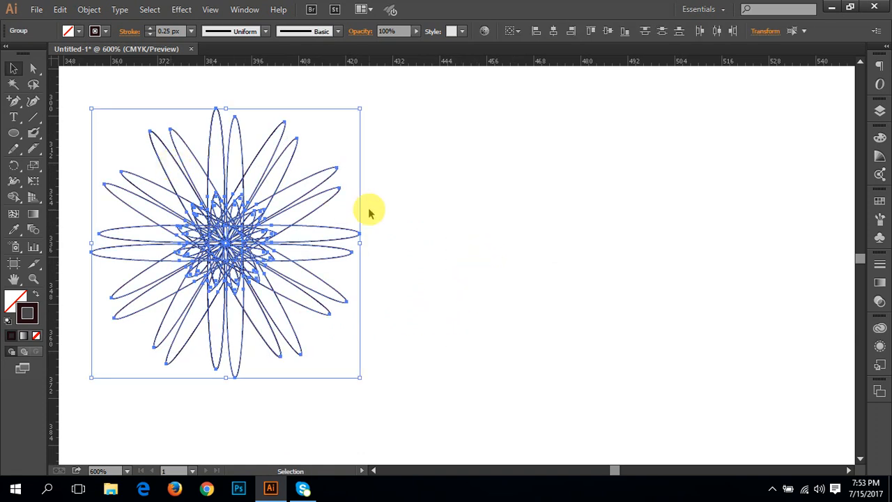
pyautogui.press('Delete')
pyautogui.moveTo(14, 133); pyautogui.dragTo(70, 164)
pyautogui.moveTo(380, 221); pyautogui.dragTo(398, 421)
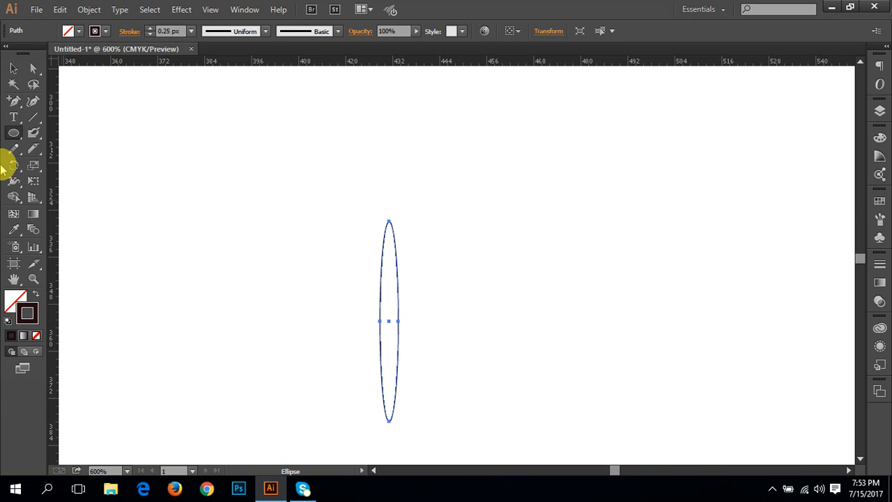
# - Create a copy of the narrow ellipse rotated by 30° about the ellipse's exact centre
pyautogui.moveTo(14, 167); pyautogui.dragTo(70, 167)
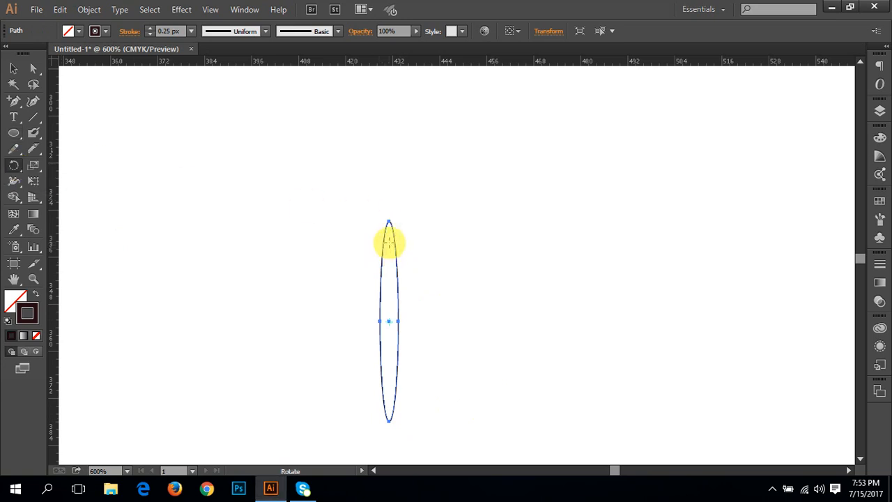
pyautogui.keyDown('alt'); pyautogui.click(389, 240); pyautogui.keyUp('alt')
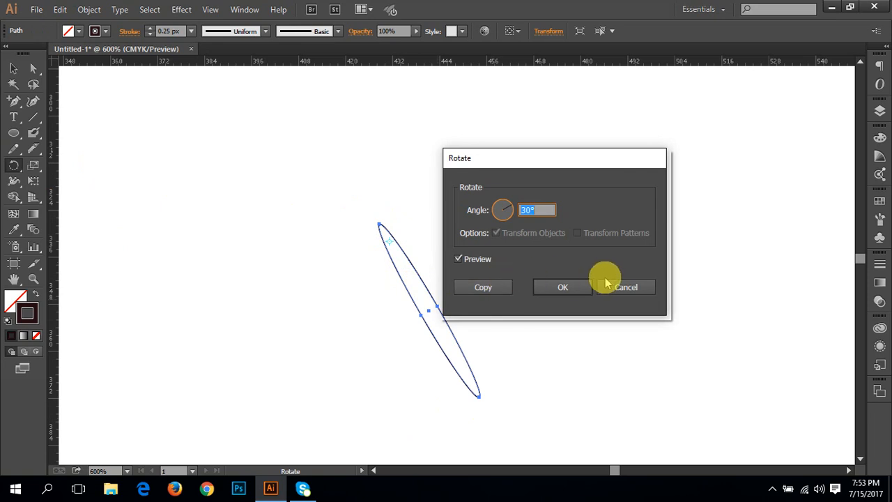
pyautogui.click(606, 284)
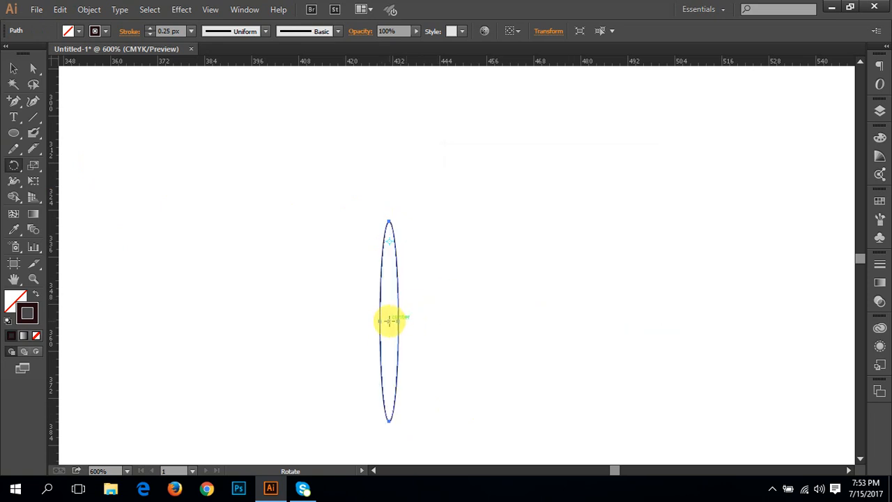
pyautogui.keyDown('alt'); pyautogui.click(389, 322); pyautogui.keyUp('alt')
pyautogui.click(481, 288)
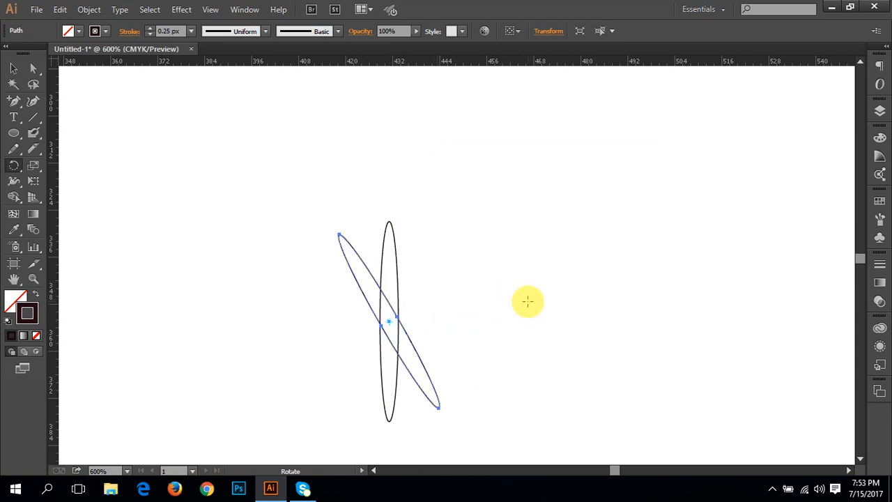
# - Repeat the 30° rotated copy around the ellipse's centre until the petals form a full even flower, then deselect it
pyautogui.hotkey('ctrl', 'd')
pyautogui.hotkey('ctrl', 'd')
pyautogui.hotkey('ctrl', 'd')
pyautogui.hotkey('ctrl', 'd')
pyautogui.hotkey('ctrl', 'd')
pyautogui.hotkey('ctrl', 'd')
pyautogui.hotkey('ctrl', 'd')
pyautogui.hotkey('ctrl', 'd')
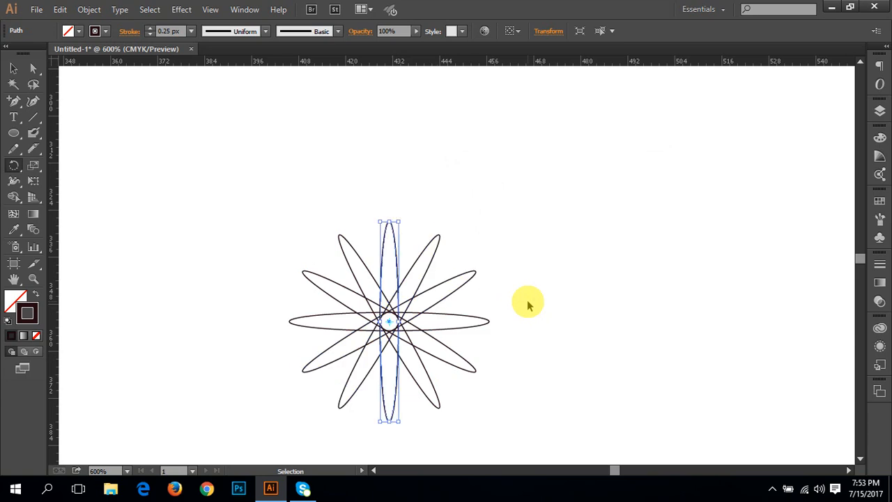
pyautogui.hotkey('ctrl', 'd')
pyautogui.hotkey('ctrl', 'd')
pyautogui.hotkey('ctrl', 'd')
pyautogui.hotkey('ctrl', 'd')
pyautogui.hotkey('ctrl', 'd')
pyautogui.hotkey('ctrl', 'd')
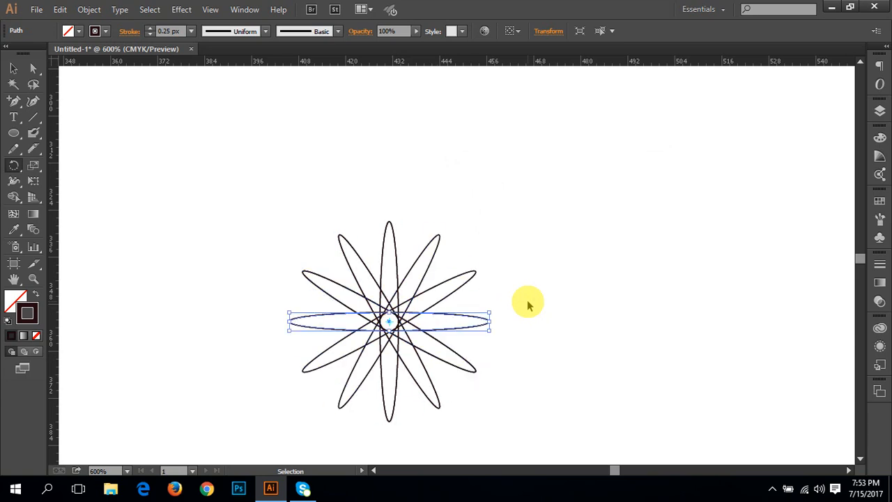
pyautogui.hotkey('ctrl', 'd')
pyautogui.hotkey('ctrl', 'd')
pyautogui.hotkey('ctrl', 'd')
pyautogui.press('v')
pyautogui.click(571, 306)
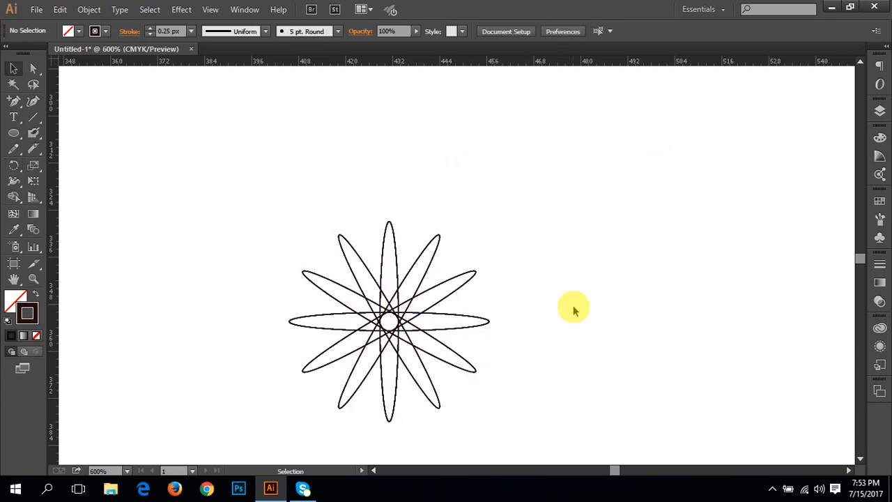
# - Draw a narrow vertical ellipse about 4 px wide and 49 px high beside the flower, and copy it straight up with the ends overlapping
pyautogui.press('space')
pyautogui.moveTo(539, 308); pyautogui.dragTo(409, 266)
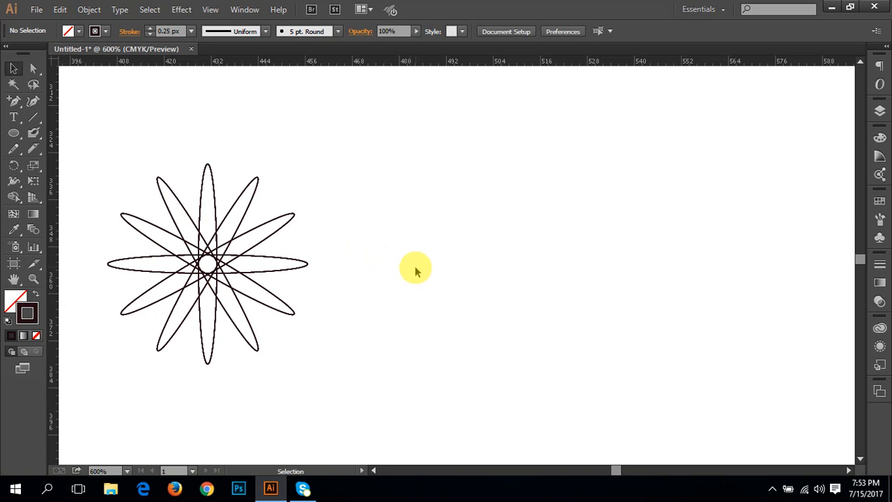
pyautogui.click(15, 134)
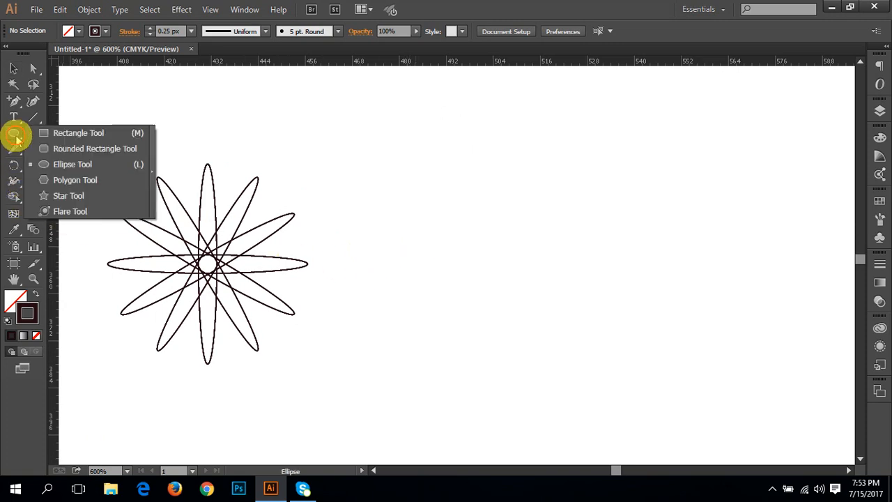
pyautogui.click(82, 172)
pyautogui.moveTo(470, 283); pyautogui.dragTo(411, 294)
pyautogui.moveTo(420, 250); pyautogui.dragTo(437, 441)
pyautogui.press('v')
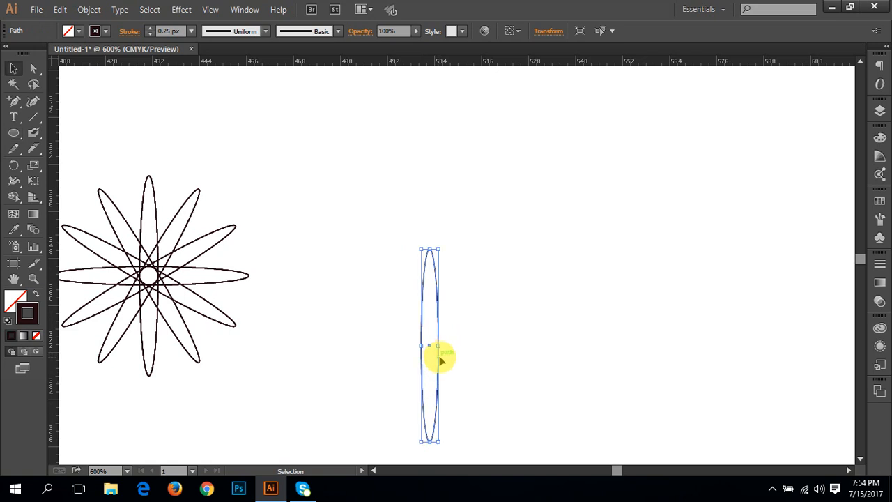
pyautogui.moveTo(438, 359); pyautogui.dragTo(429, 209)
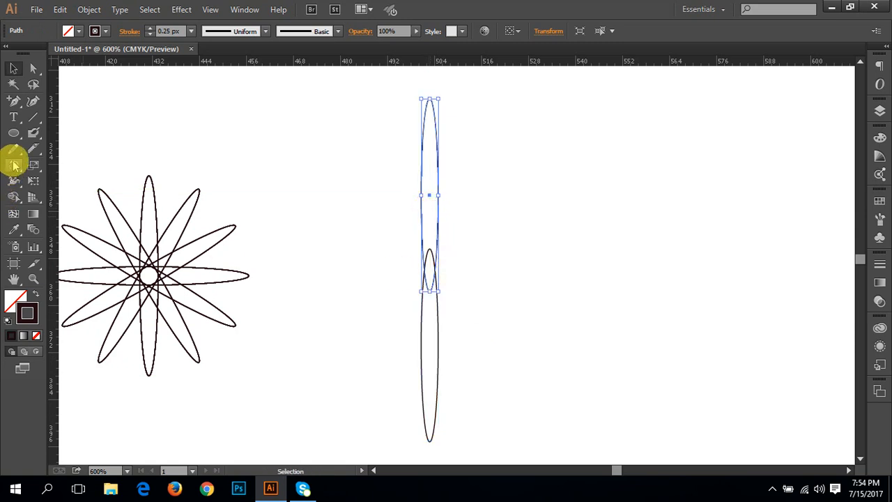
# - Create a copy of both stacked ellipses rotated by 30° about the middle of their overlap
pyautogui.click(13, 165)
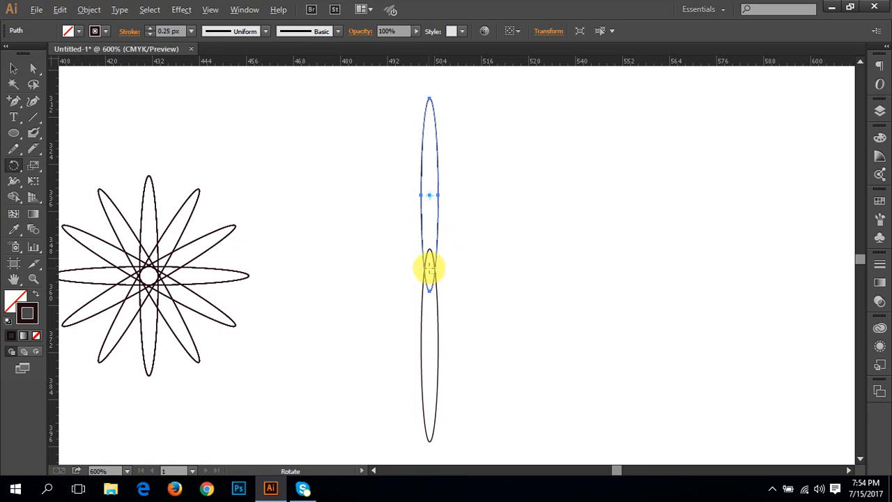
pyautogui.click(13, 67)
pyautogui.moveTo(355, 159); pyautogui.dragTo(524, 386)
pyautogui.click(13, 165)
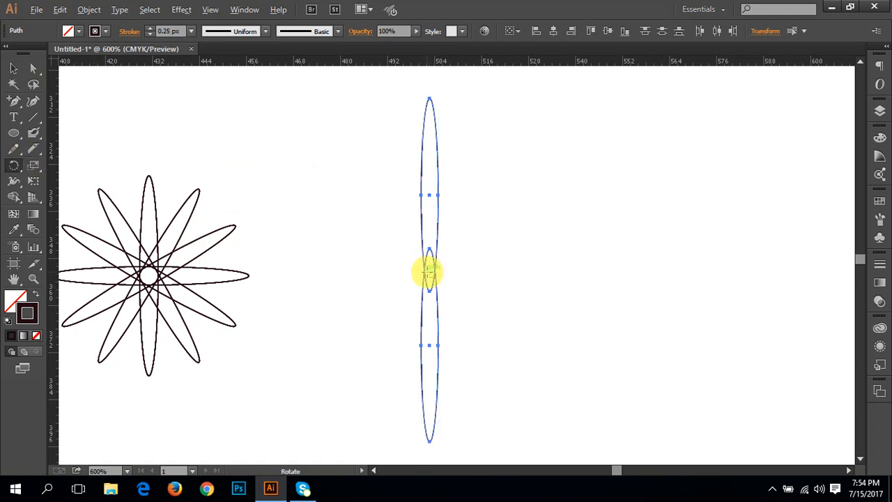
pyautogui.keyDown('alt'); pyautogui.click(429, 272); pyautogui.keyUp('alt')
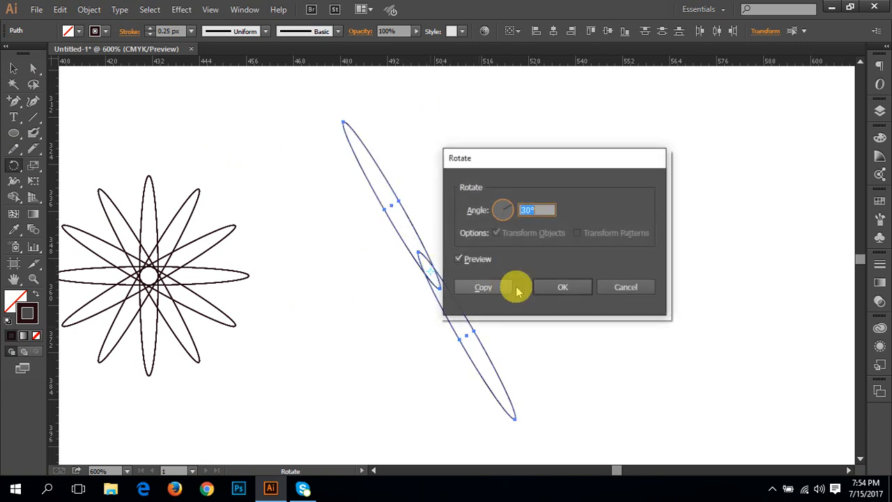
pyautogui.click(512, 289)
pyautogui.press('v')
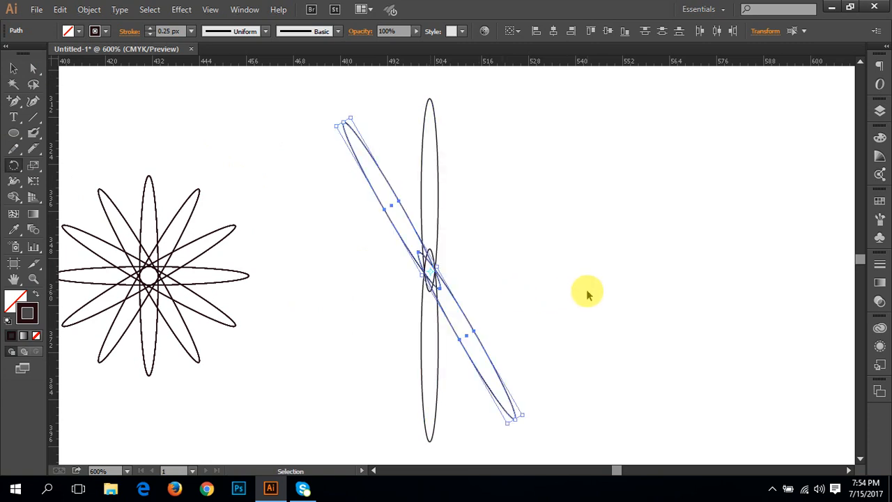
# - Repeat the 30° rotated copy of the ellipse pair until the long petals go fully around the centre
pyautogui.hotkey('ctrl', 'd')
pyautogui.hotkey('ctrl', 'd')
pyautogui.hotkey('ctrl', 'd')
pyautogui.hotkey('ctrl', 'd')
pyautogui.hotkey('ctrl', 'd')
pyautogui.hotkey('ctrl', 'd')
pyautogui.hotkey('ctrl', 'd')
pyautogui.hotkey('ctrl', 'd')
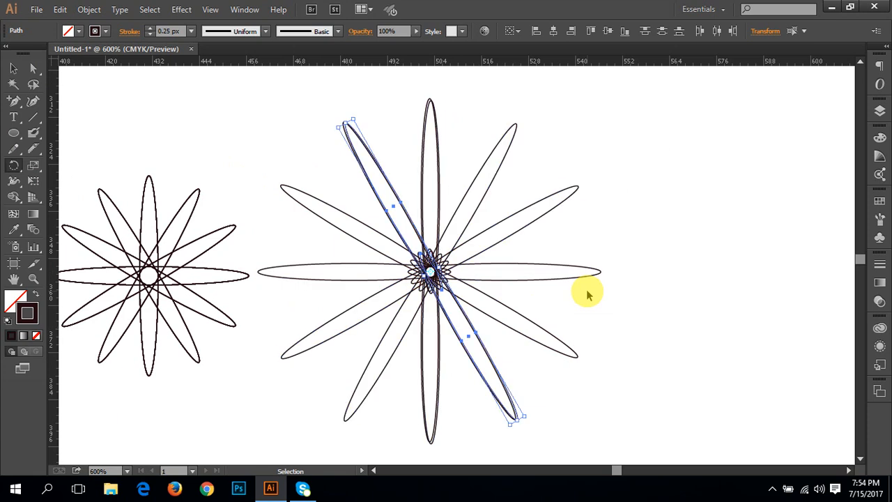
pyautogui.hotkey('ctrl', 'd')
pyautogui.hotkey('ctrl', 'd')
pyautogui.hotkey('ctrl', 'd')
pyautogui.hotkey('ctrl', 'd')
pyautogui.hotkey('ctrl', 'd')
pyautogui.hotkey('ctrl', 'd')
pyautogui.hotkey('ctrl', 'd')
pyautogui.hotkey('ctrl', 'd')
pyautogui.hotkey('ctrl', 'd')
pyautogui.hotkey('ctrl', 'd')
pyautogui.hotkey('ctrl', 'd')
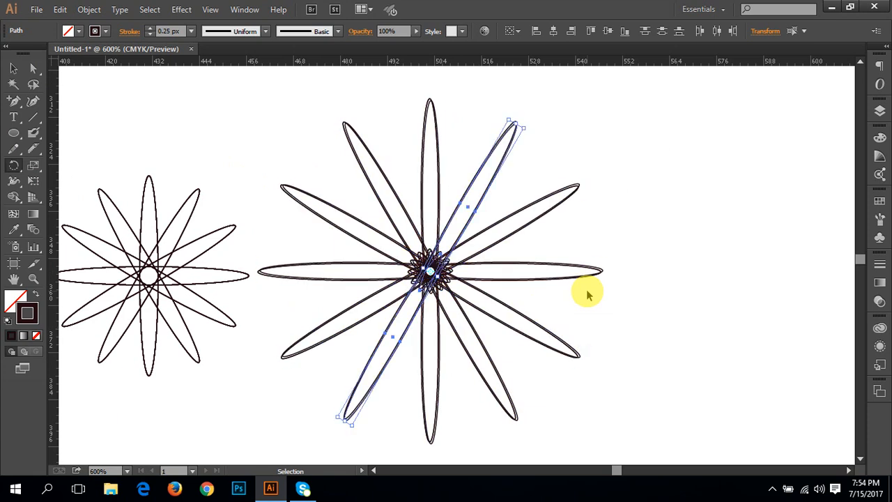
pyautogui.hotkey('ctrl', 'd')
pyautogui.hotkey('ctrl', 'd')
pyautogui.hotkey('ctrl', 'd')
pyautogui.hotkey('ctrl', 'd')
pyautogui.hotkey('ctrl', 'd')
pyautogui.hotkey('ctrl', 'd')
pyautogui.hotkey('ctrl', 'd')
pyautogui.hotkey('ctrl', 'd')
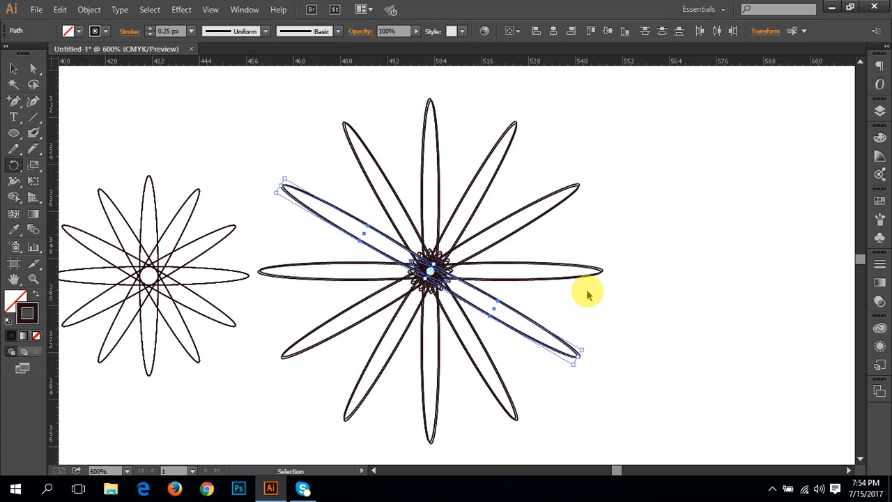
pyautogui.hotkey('ctrl', 'd')
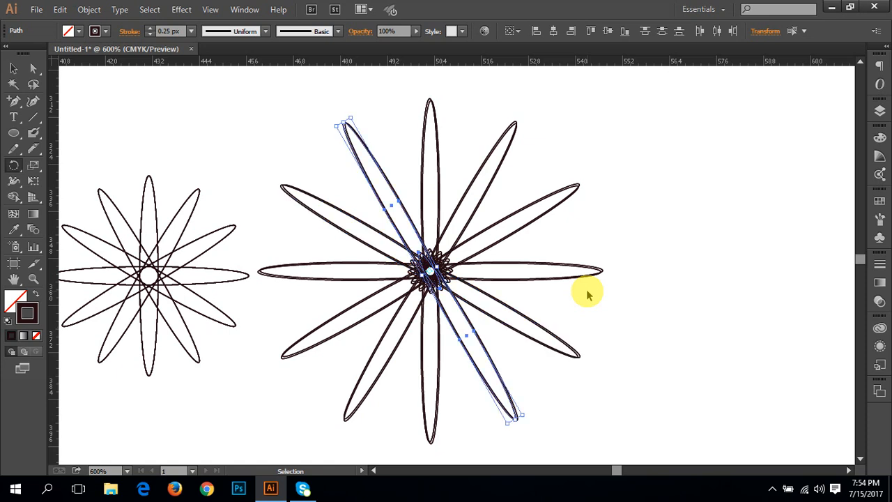
# - Undo the long-petalled flower and the copied ellipse, keeping only the single narrow vertical ellipse
pyautogui.hotkey('ctrl', 'z')
pyautogui.hotkey('ctrl', 'z')
pyautogui.hotkey('ctrl', 'z')
pyautogui.hotkey('ctrl', 'z')
pyautogui.hotkey('ctrl', 'z')
pyautogui.hotkey('ctrl', 'z')
pyautogui.hotkey('ctrl', 'z')
pyautogui.hotkey('ctrl', 'z')
pyautogui.hotkey('ctrl', 'z')
pyautogui.hotkey('ctrl', 'z')
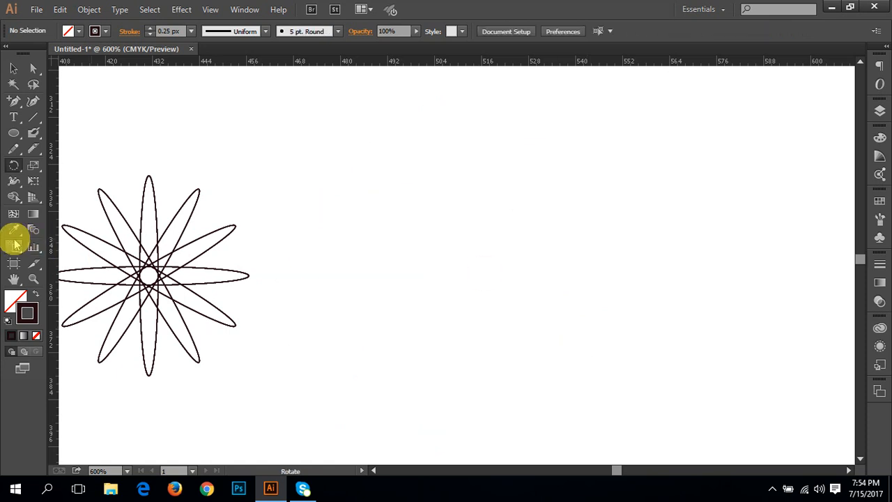
pyautogui.hotkey('ctrl', 'shift', 'z')
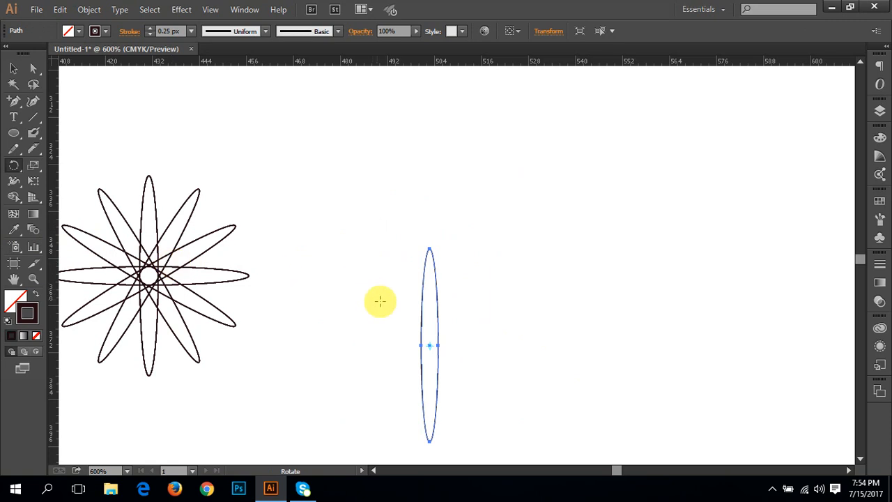
# - Copy the narrow ellipse straight up so about half of it overlaps the original, and shift the copy slightly down
pyautogui.press('v')
pyautogui.moveTo(439, 333); pyautogui.dragTo(435, 231)
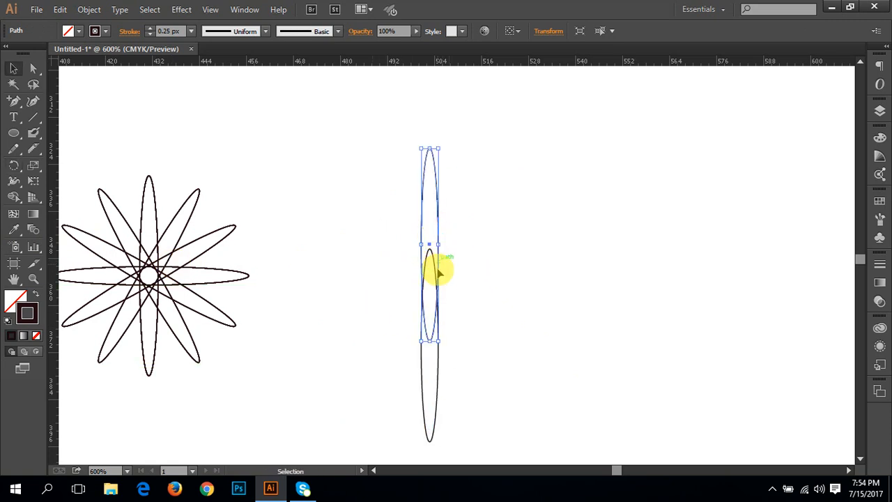
pyautogui.click(348, 202)
pyautogui.moveTo(438, 220)
pyautogui.mouseDown()
pyautogui.moveTo(434, 201)
pyautogui.moveTo(442, 234)
pyautogui.mouseUp()
pyautogui.click(358, 239)
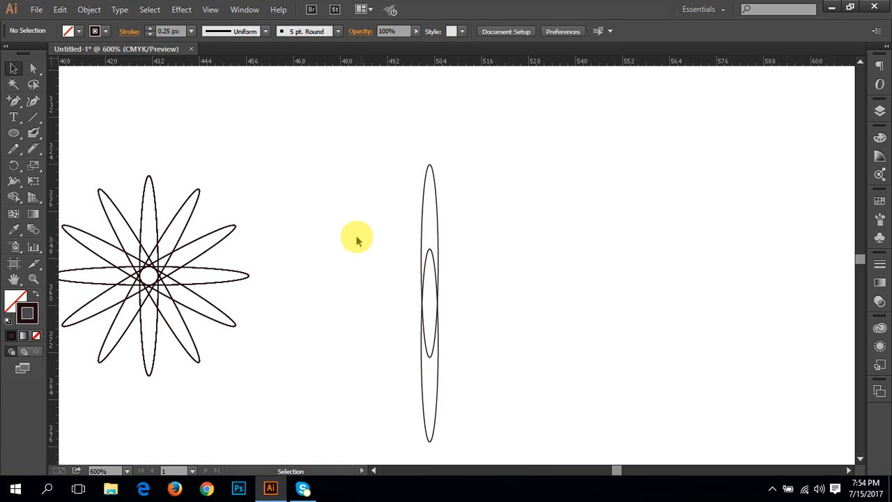
# - Create a copy of both overlapping ellipses rotated by 30° about a point just right of their shared centre
pyautogui.moveTo(348, 221); pyautogui.dragTo(496, 324)
pyautogui.click(13, 164)
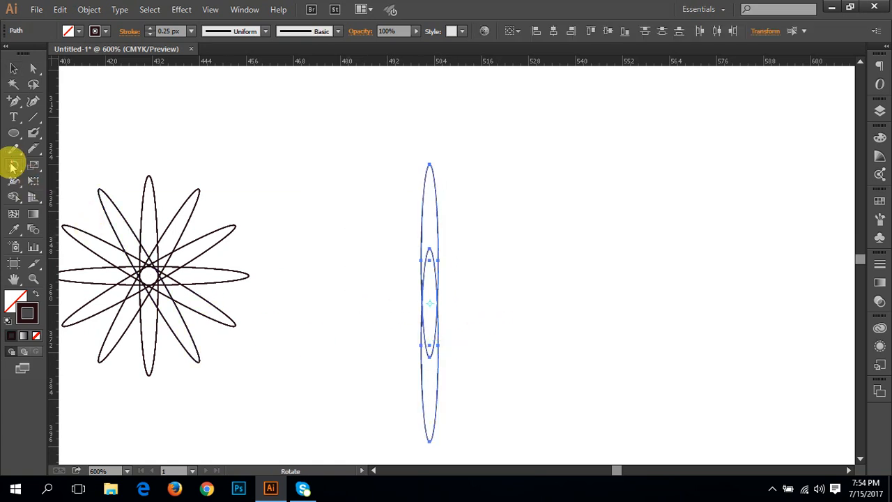
pyautogui.keyDown('alt'); pyautogui.click(443, 304); pyautogui.keyUp('alt')
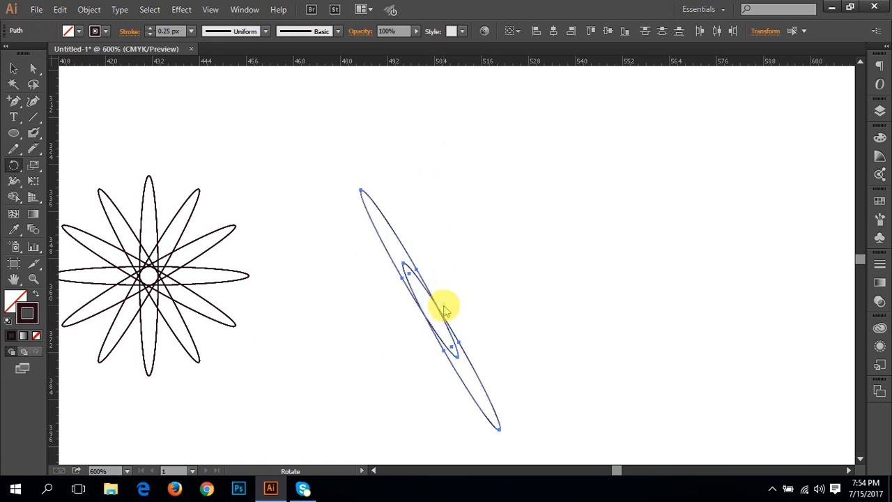
pyautogui.click(479, 286)
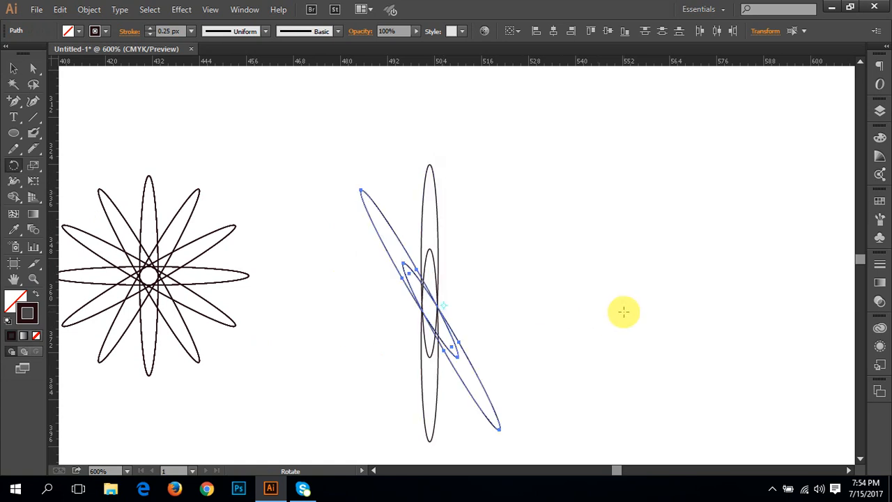
# - Repeat the off-centre 30° rotated copy of the ellipse pair until a dense double-petalled flower forms
pyautogui.hotkey('ctrl', 'd')
pyautogui.hotkey('ctrl', 'd')
pyautogui.hotkey('ctrl', 'd')
pyautogui.hotkey('ctrl', 'd')
pyautogui.hotkey('ctrl', 'd')
pyautogui.hotkey('ctrl', 'd')
pyautogui.hotkey('ctrl', 'd')
pyautogui.hotkey('ctrl', 'd')
pyautogui.hotkey('ctrl', 'd')
pyautogui.hotkey('ctrl', 'd')
pyautogui.hotkey('ctrl', 'd')
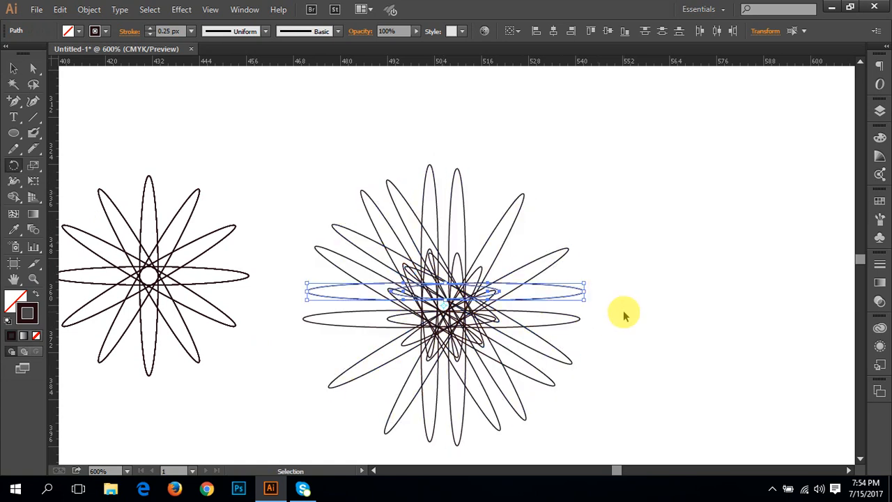
pyautogui.hotkey('ctrl', 'd')
pyautogui.hotkey('ctrl', 'd')
pyautogui.hotkey('ctrl', 'd')
pyautogui.hotkey('ctrl', 'd')
pyautogui.hotkey('ctrl', 'd')
pyautogui.hotkey('ctrl', 'd')
pyautogui.hotkey('ctrl', 'd')
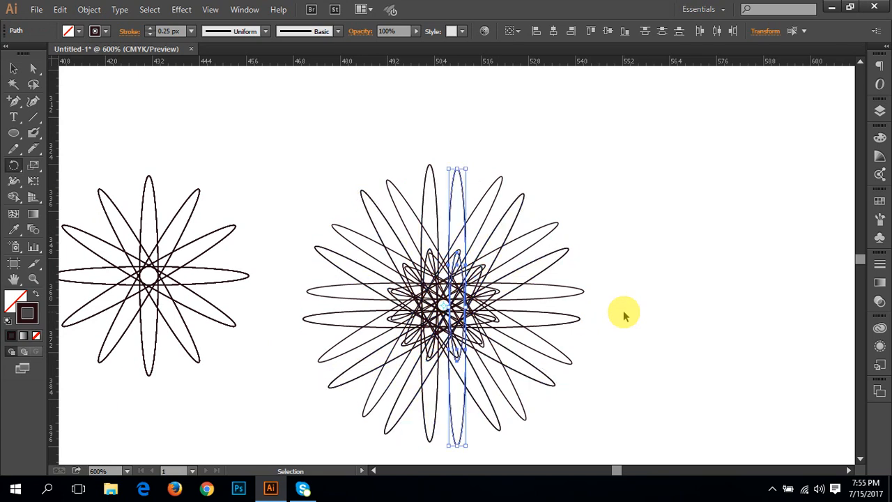
pyautogui.hotkey('ctrl', 'd')
pyautogui.moveTo(622, 312); pyautogui.dragTo(452, 288)
pyautogui.hotkey('ctrl', 'd')
pyautogui.hotkey('ctrl', 'd')
pyautogui.hotkey('ctrl', 'd')
pyautogui.hotkey('ctrl', 'd')
pyautogui.hotkey('ctrl', 'd')
pyautogui.hotkey('ctrl', 'd')
pyautogui.hotkey('ctrl', 'd')
pyautogui.hotkey('ctrl', 'd')
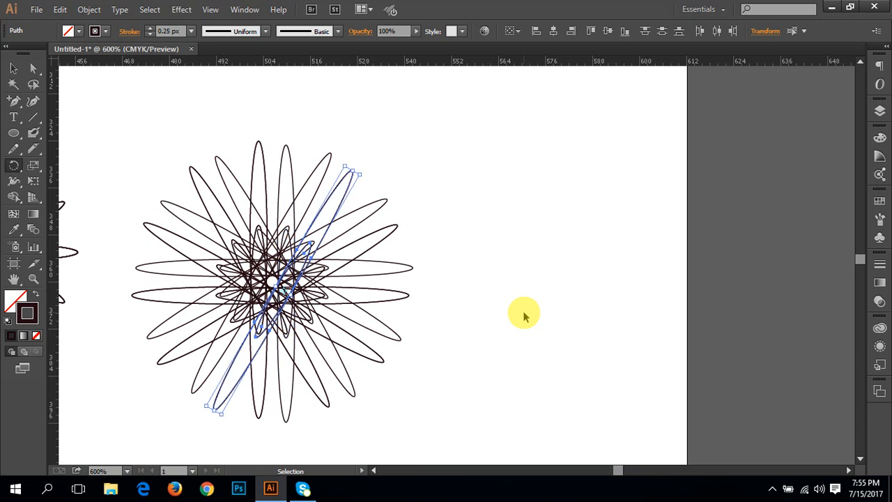
# - Undo the entire dense double-petalled flower, including the narrow ellipse it was built from
pyautogui.hotkey('ctrl', 'z')
pyautogui.hotkey('ctrl', 'z')
pyautogui.hotkey('ctrl', 'z')
pyautogui.hotkey('ctrl', 'z')
pyautogui.hotkey('ctrl', 'z')
pyautogui.hotkey('ctrl', 'z')
pyautogui.hotkey('ctrl', 'z')
pyautogui.hotkey('ctrl', 'z')
pyautogui.hotkey('ctrl', 'z')
pyautogui.hotkey('ctrl', 'z')
pyautogui.hotkey('ctrl', 'z')
pyautogui.hotkey('ctrl', 'z')
pyautogui.hotkey('ctrl', 'z')
pyautogui.hotkey('ctrl', 'z')
pyautogui.hotkey('ctrl', 'z')
pyautogui.hotkey('ctrl', 'z')
pyautogui.hotkey('ctrl', 'z')
pyautogui.hotkey('ctrl', 'z')
pyautogui.hotkey('ctrl', 'z')
pyautogui.hotkey('ctrl', 'z')
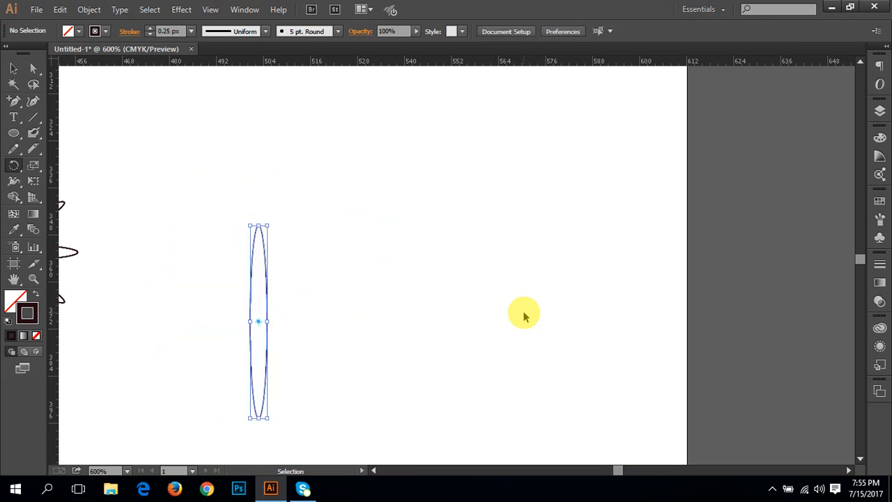
pyautogui.hotkey('ctrl', 'z')
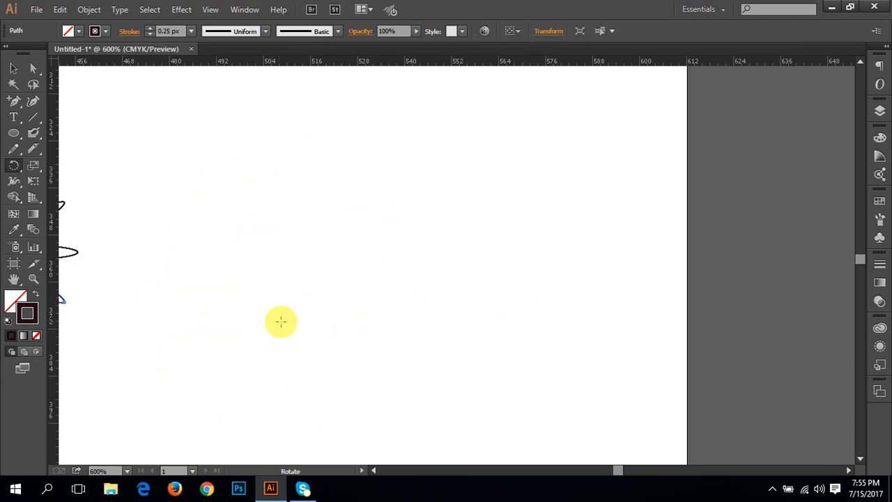
# - Undo many of the stacked duplicate petal copies in the first flower while keeping its full even shape
pyautogui.moveTo(255, 318); pyautogui.dragTo(427, 342)
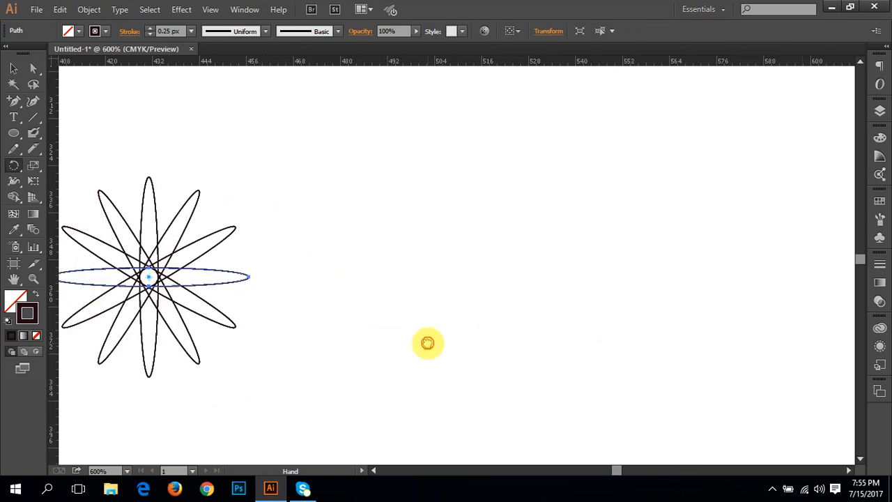
pyautogui.hotkey('ctrl', 'z')
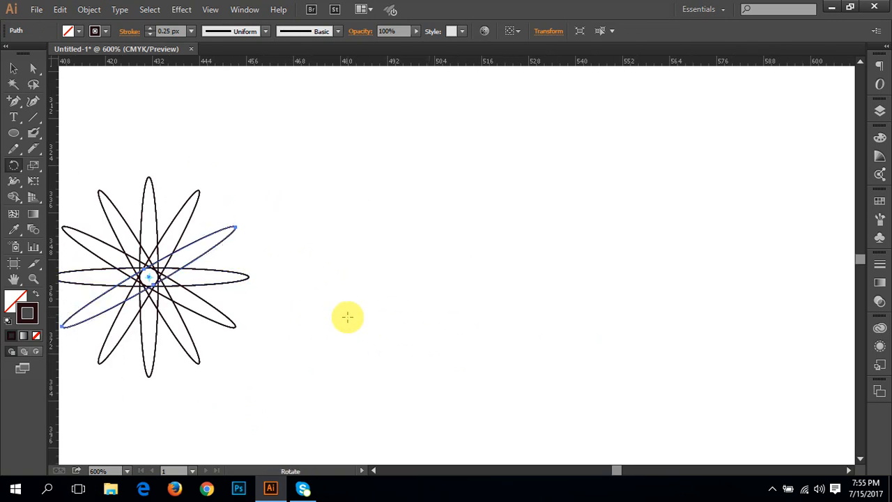
pyautogui.hotkey('ctrl', 'z')
pyautogui.hotkey('ctrl', 'z')
pyautogui.hotkey('ctrl', 'z')
pyautogui.hotkey('ctrl', 'z')
pyautogui.hotkey('ctrl', 'z')
pyautogui.hotkey('ctrl', 'z')
pyautogui.hotkey('ctrl', 'z')
pyautogui.hotkey('ctrl', 'z')
pyautogui.hotkey('ctrl', 'z')
pyautogui.hotkey('ctrl', 'z')
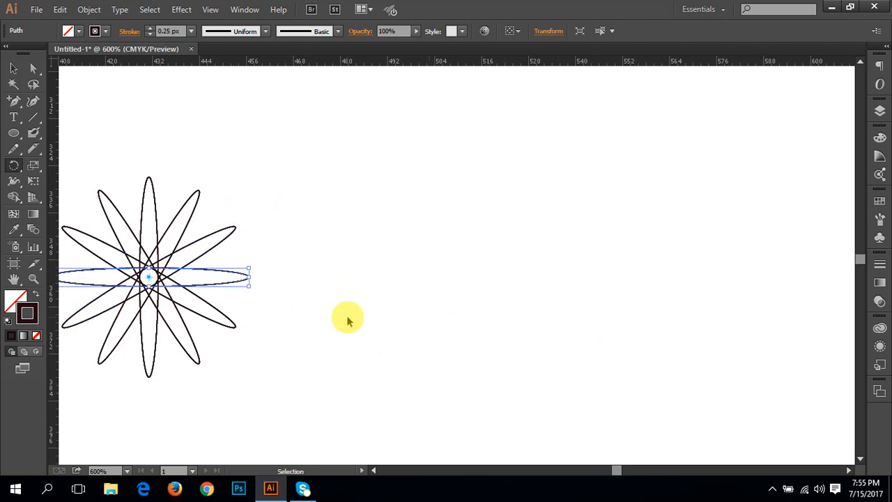
pyautogui.hotkey('ctrl', 'z')
pyautogui.hotkey('ctrl', 'z')
pyautogui.hotkey('ctrl', 'z')
pyautogui.hotkey('ctrl', 'z')
pyautogui.hotkey('ctrl', 'z')
pyautogui.hotkey('ctrl', 'z')
pyautogui.hotkey('ctrl', 'z')
pyautogui.hotkey('ctrl', 'z')
pyautogui.hotkey('ctrl', 'z')
pyautogui.hotkey('ctrl', 'z')
pyautogui.hotkey('ctrl', 'z')
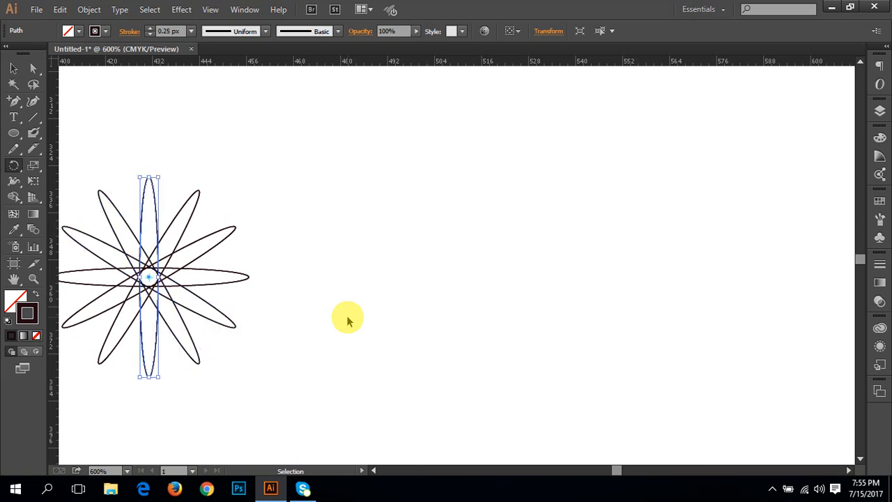
pyautogui.hotkey('ctrl', 'z')
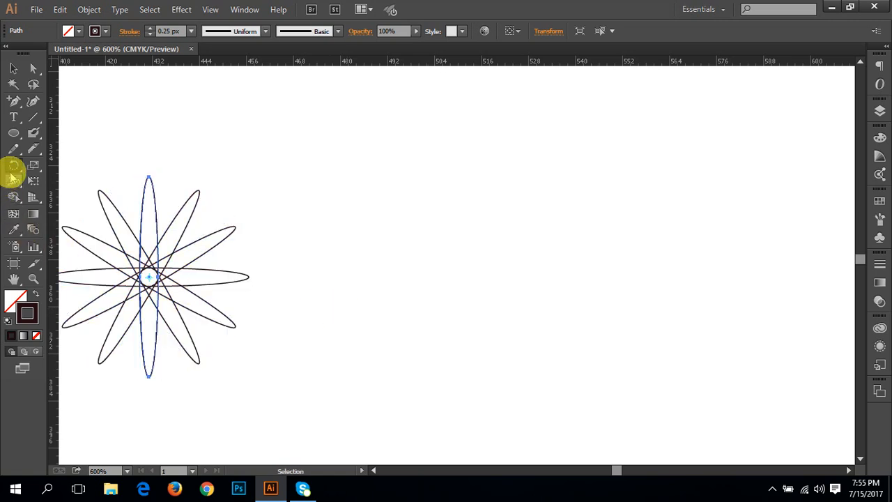
# - Draw a narrow vertical ellipse about 4 px wide and 35 px high beside the flower, and copy it straight up with an overlap
pyautogui.click(13, 132)
pyautogui.moveTo(460, 256); pyautogui.dragTo(501, 424)
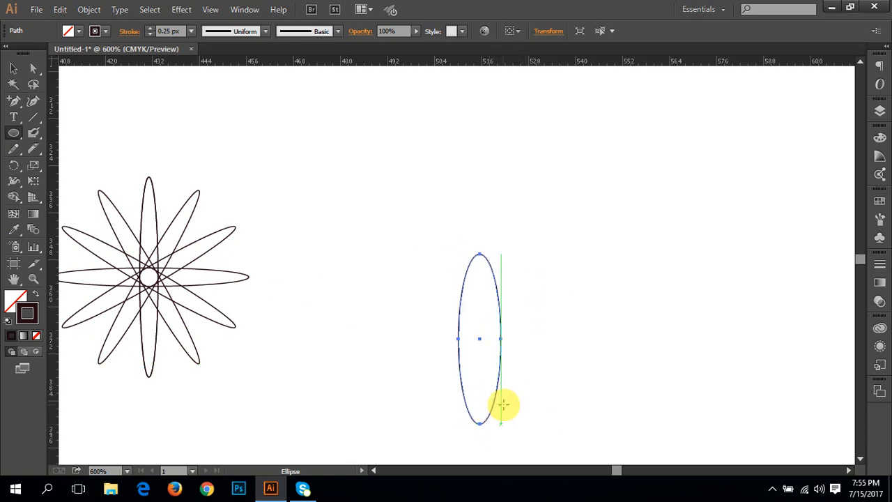
pyautogui.hotkey('ctrl', 'z')
pyautogui.moveTo(477, 281); pyautogui.dragTo(491, 420)
pyautogui.press('v')
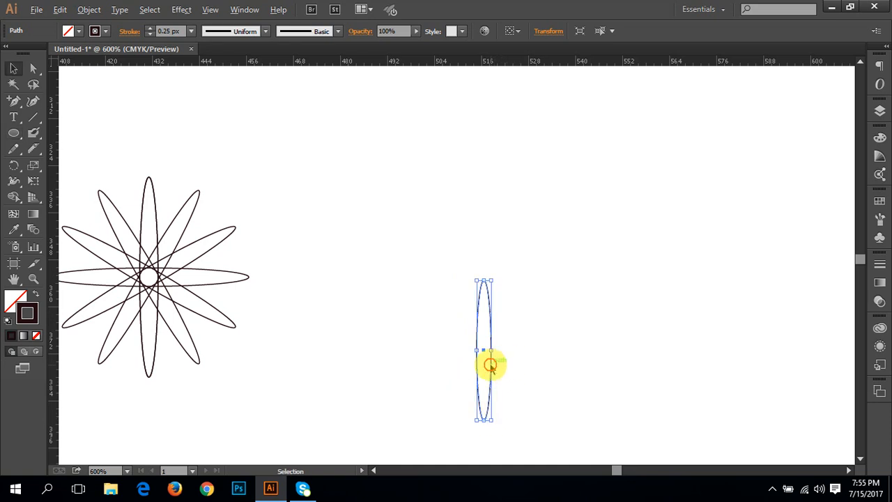
pyautogui.moveTo(489, 363); pyautogui.dragTo(490, 298)
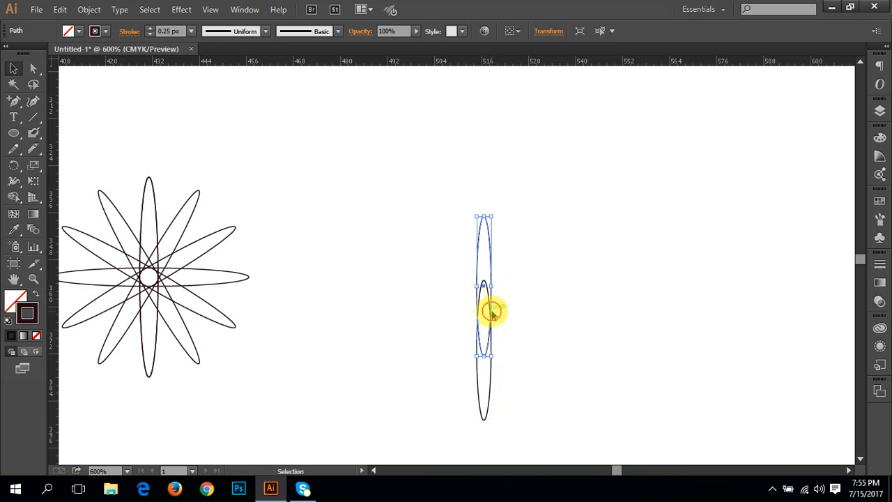
# - Make a 30° rotated copy of the overlapping ellipse pair about a point just beside its centre
pyautogui.moveTo(402, 255); pyautogui.dragTo(543, 394)
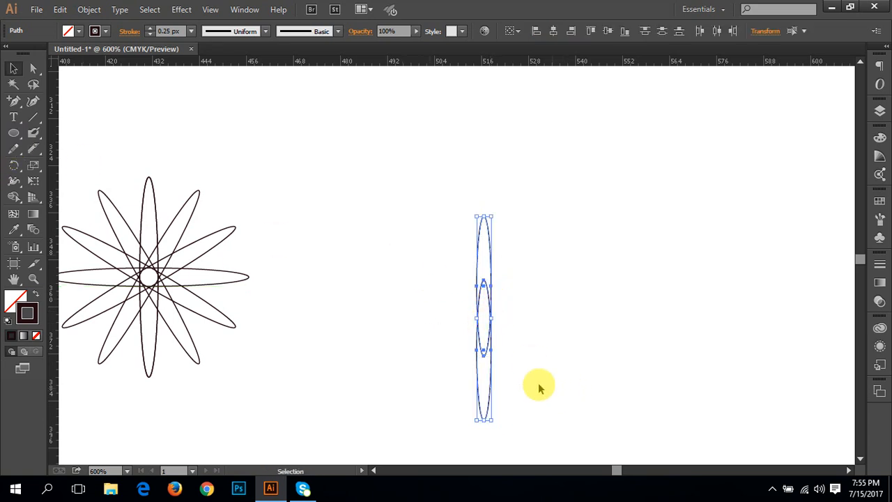
pyautogui.click(14, 164)
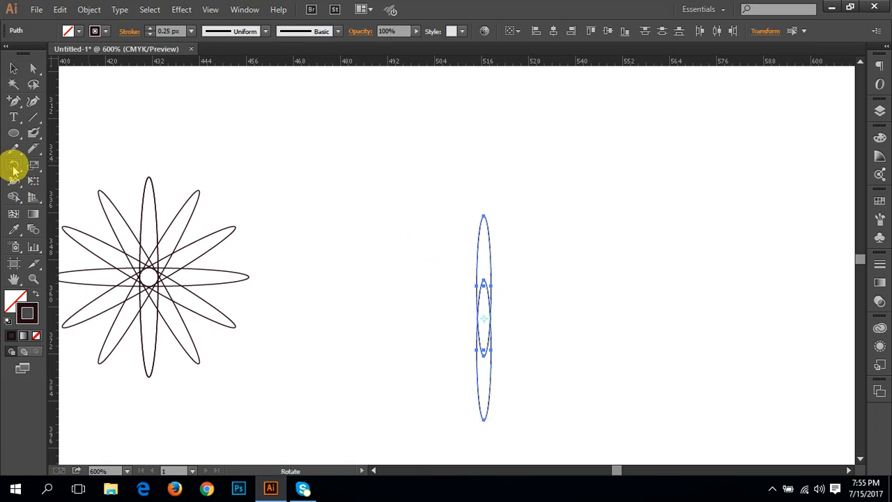
pyautogui.keyDown('alt'); pyautogui.click(495, 319); pyautogui.keyUp('alt')
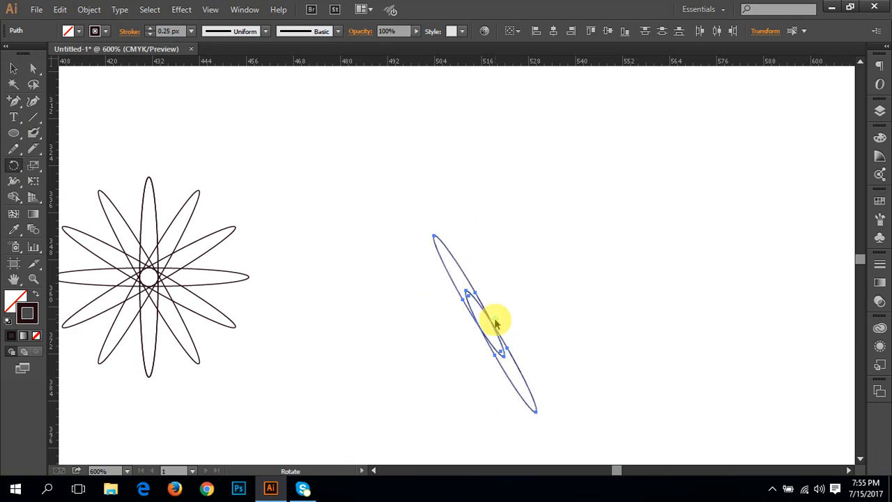
pyautogui.click(488, 286)
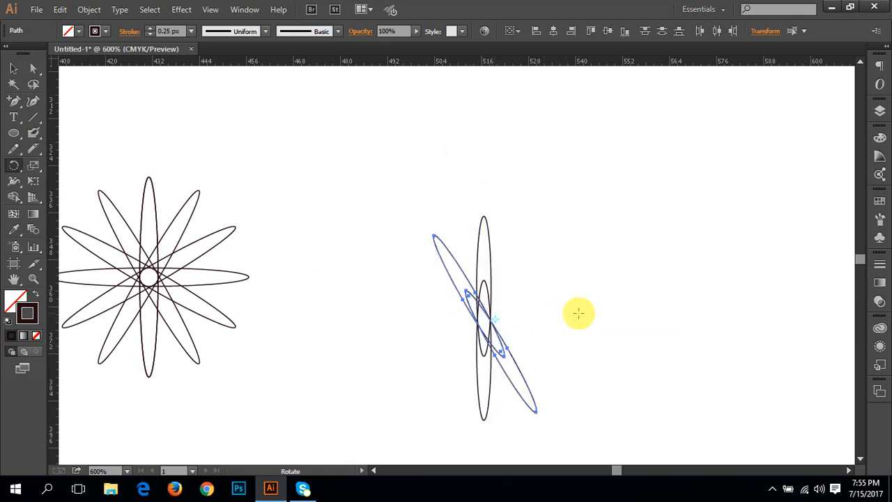
# - Repeat the 30° rotated copy of the overlapping pair until a dense flower with an inner petal ring forms
pyautogui.hotkey('ctrl', 'd')
pyautogui.hotkey('ctrl', 'd')
pyautogui.hotkey('ctrl', 'd')
pyautogui.hotkey('ctrl', 'd')
pyautogui.hotkey('ctrl', 'd')
pyautogui.hotkey('ctrl', 'd')
pyautogui.hotkey('ctrl', 'd')
pyautogui.hotkey('ctrl', 'd')
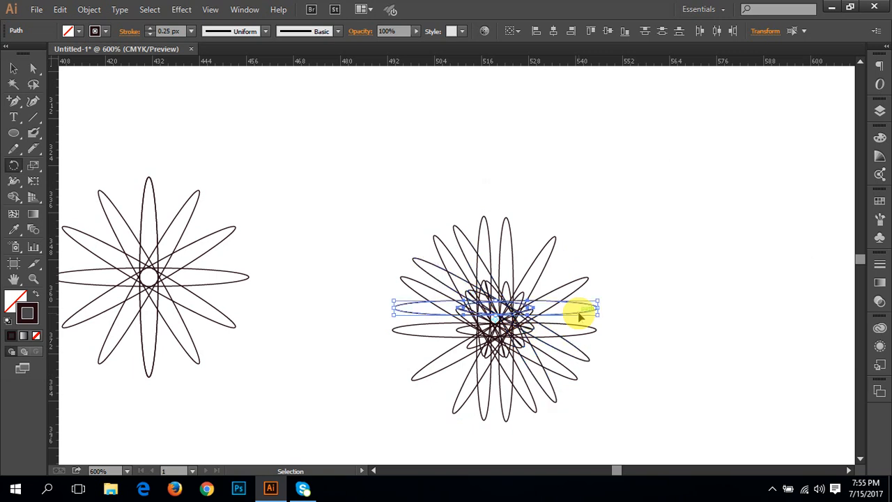
pyautogui.hotkey('ctrl', 'd')
pyautogui.hotkey('ctrl', 'd')
pyautogui.hotkey('ctrl', 'd')
pyautogui.hotkey('ctrl', 'd')
pyautogui.hotkey('ctrl', 'd')
pyautogui.hotkey('ctrl', 'd')
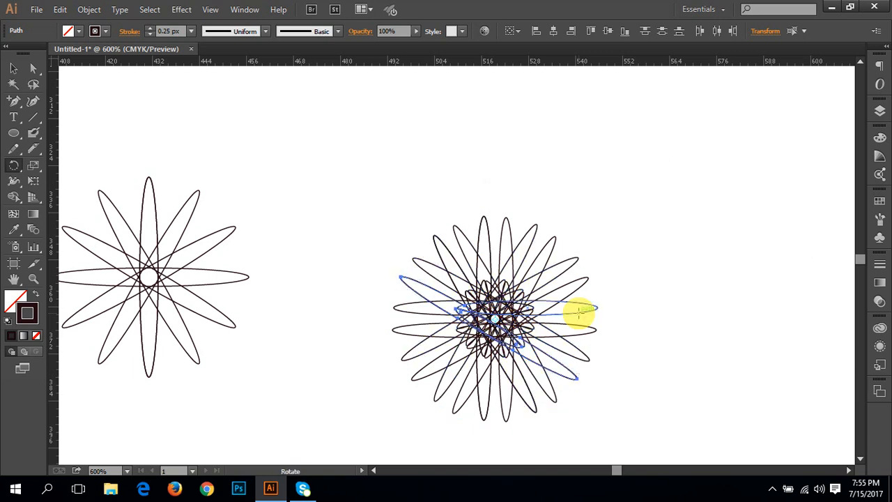
pyautogui.press('v')
pyautogui.hotkey('ctrl', 'd')
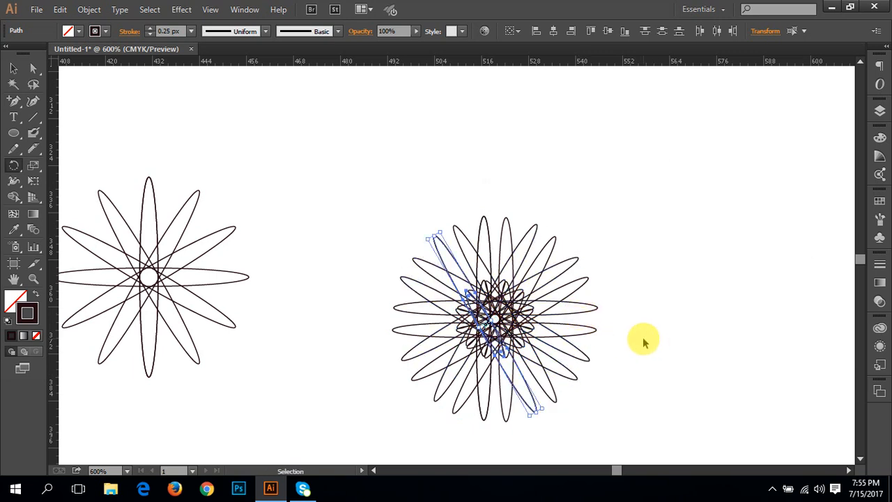
pyautogui.hotkey('ctrl', 'd')
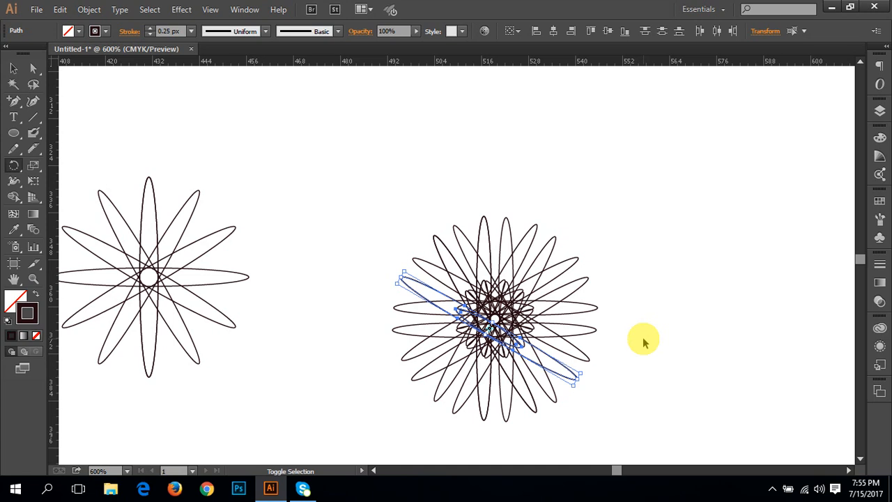
# - Undo the dense flower and the overlapping upper copy, keeping only the single vertical ellipse
pyautogui.hotkey('ctrl', 'z')
pyautogui.hotkey('ctrl', 'z')
pyautogui.hotkey('ctrl', 'z')
pyautogui.hotkey('ctrl', 'z')
pyautogui.hotkey('ctrl', 'z')
pyautogui.hotkey('ctrl', 'z')
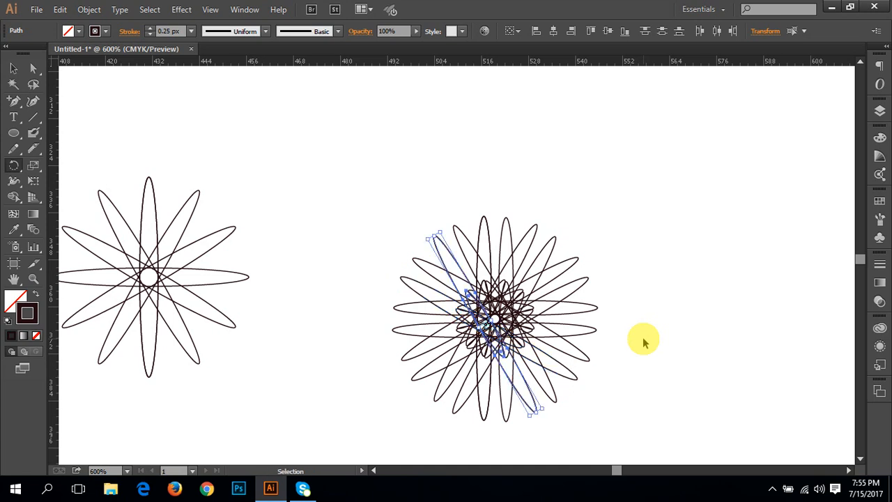
pyautogui.hotkey('ctrl', 'z')
pyautogui.hotkey('ctrl', 'z')
pyautogui.hotkey('ctrl', 'z')
pyautogui.hotkey('ctrl', 'z')
pyautogui.hotkey('ctrl', 'z')
pyautogui.hotkey('ctrl', 'z')
pyautogui.hotkey('ctrl', 'z')
pyautogui.hotkey('ctrl', 'z')
pyautogui.hotkey('ctrl', 'z')
pyautogui.hotkey('ctrl', 'z')
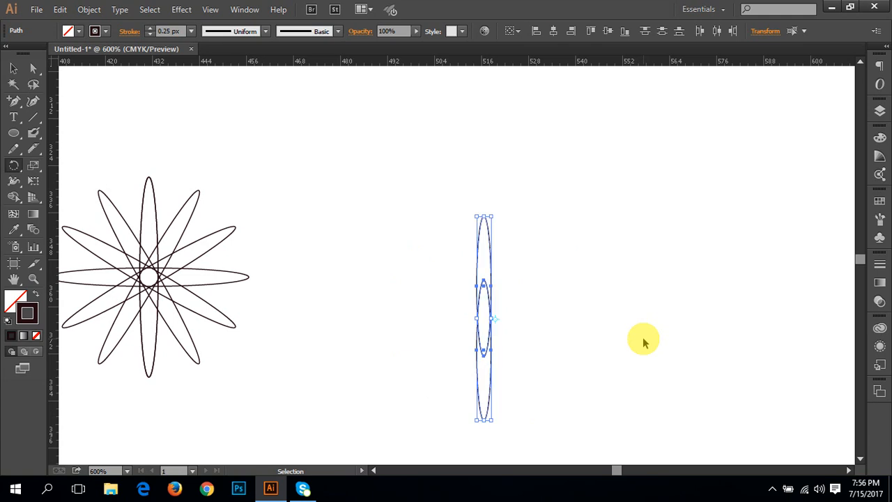
pyautogui.hotkey('ctrl', 'z')
# - Copy the vertical ellipse straight up so that the two ellipses meet end to end
pyautogui.press('v')
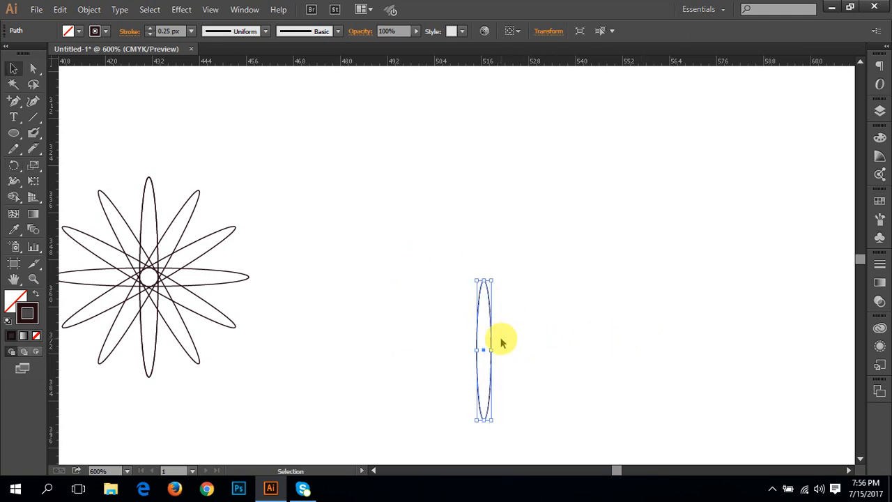
pyautogui.moveTo(492, 342); pyautogui.dragTo(489, 207)
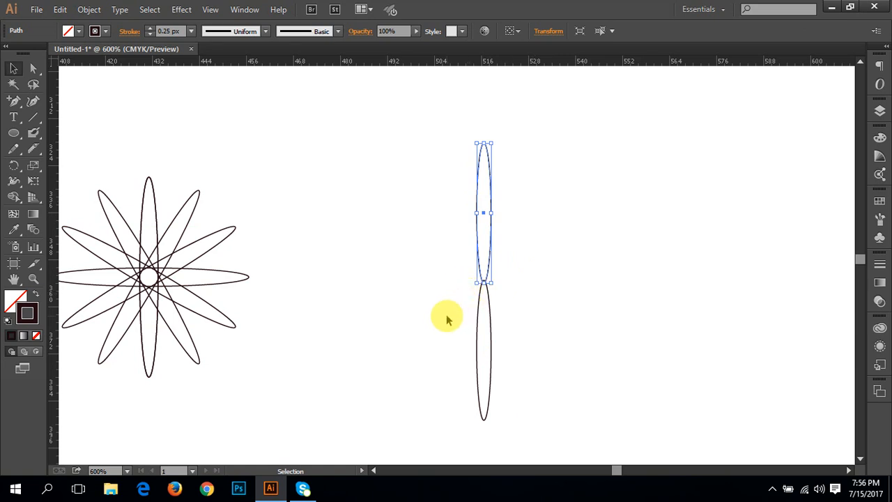
# - Make a 30° rotated copy of the end-to-end ellipse pair about a point just beside where they meet
pyautogui.moveTo(418, 193); pyautogui.dragTo(597, 392)
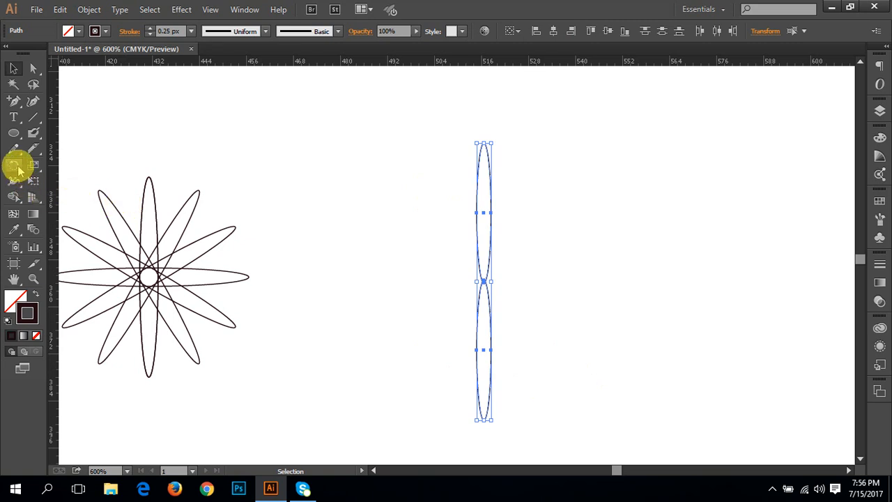
pyautogui.click(15, 166)
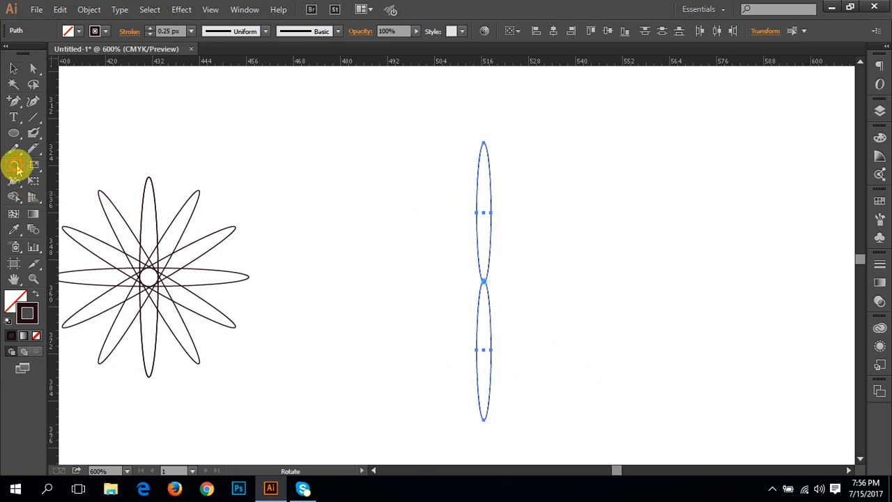
pyautogui.keyDown('alt'); pyautogui.click(491, 281); pyautogui.keyUp('alt')
pyautogui.click(496, 289)
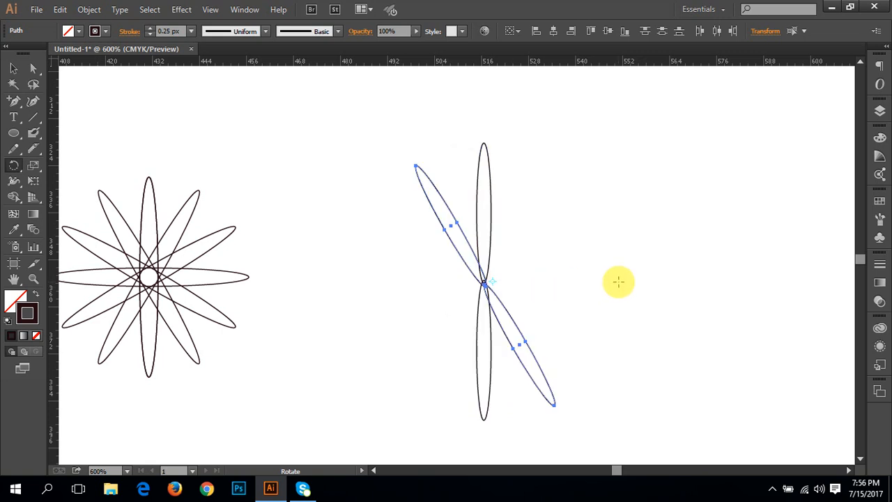
# - Repeat the rotated copy of the end-to-end pair many times around the off-centre point to form a flower of paired long petals
pyautogui.hotkey('ctrl', 'd')
pyautogui.hotkey('ctrl', 'd')
pyautogui.hotkey('ctrl', 'd')
pyautogui.hotkey('ctrl', 'd')
pyautogui.hotkey('ctrl', 'd')
pyautogui.hotkey('ctrl', 'd')
pyautogui.hotkey('ctrl', 'd')
pyautogui.hotkey('ctrl', 'd')
pyautogui.hotkey('ctrl', 'd')
pyautogui.hotkey('ctrl', 'd')
pyautogui.hotkey('ctrl', 'd')
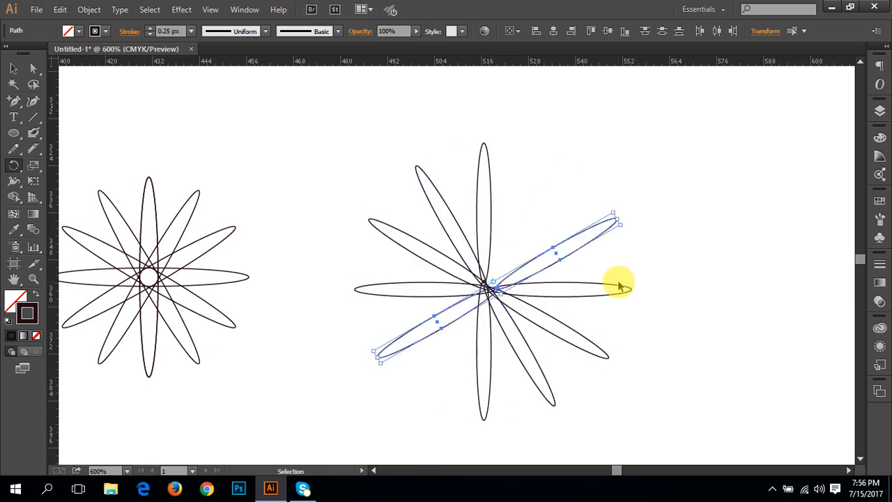
pyautogui.hotkey('ctrl', 'd')
pyautogui.hotkey('ctrl', 'd')
pyautogui.hotkey('ctrl', 'd')
pyautogui.hotkey('ctrl', 'd')
pyautogui.hotkey('ctrl', 'd')
pyautogui.hotkey('ctrl', 'd')
pyautogui.hotkey('ctrl', 'd')
pyautogui.hotkey('ctrl', 'd')
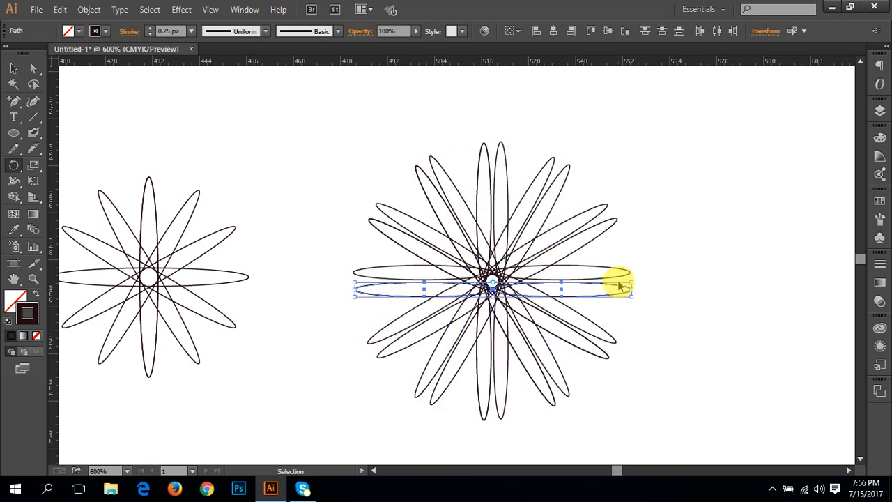
pyautogui.hotkey('ctrl', 'd')
pyautogui.hotkey('ctrl', 'd')
pyautogui.hotkey('ctrl', 'd')
pyautogui.hotkey('ctrl', 'd')
pyautogui.hotkey('ctrl', 'd')
pyautogui.hotkey('ctrl', 'd')
pyautogui.hotkey('ctrl', 'd')
pyautogui.hotkey('ctrl', 'd')
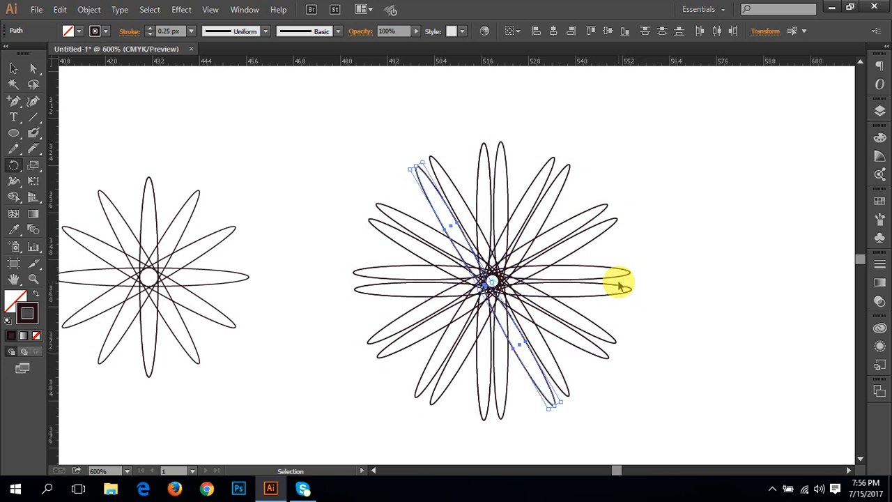
pyautogui.hotkey('ctrl', 'd')
pyautogui.hotkey('ctrl', 'd')
pyautogui.hotkey('ctrl', 'd')
pyautogui.hotkey('ctrl', 'd')
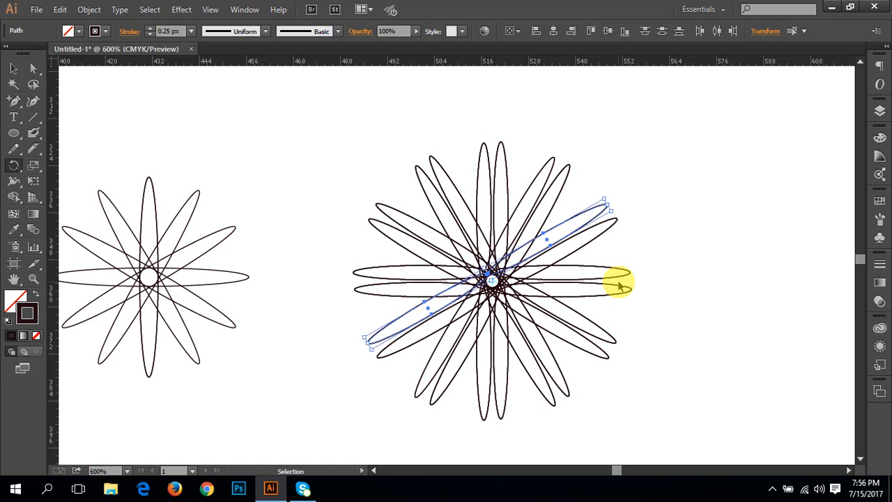
pyautogui.hotkey('ctrl', 'd')
pyautogui.hotkey('ctrl', 'd')
pyautogui.hotkey('ctrl', 'd')
pyautogui.hotkey('ctrl', 'd')
pyautogui.hotkey('ctrl', 'd')
pyautogui.hotkey('ctrl', 'd')
pyautogui.hotkey('ctrl', 'd')
pyautogui.hotkey('ctrl', 'd')
pyautogui.hotkey('ctrl', 'd')
pyautogui.hotkey('ctrl', 'd')
pyautogui.hotkey('ctrl', 'd')
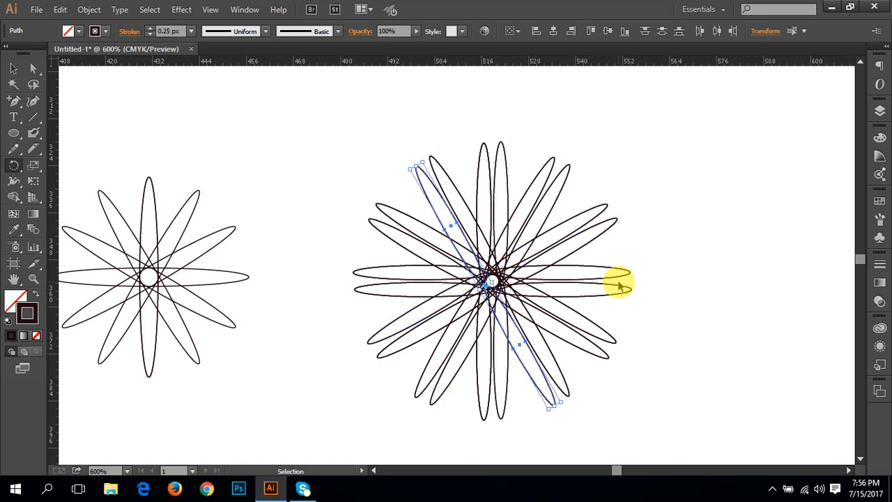
pyautogui.hotkey('ctrl', 'd')
pyautogui.hotkey('ctrl', 'd')
pyautogui.hotkey('ctrl', 'd')
pyautogui.hotkey('ctrl', 'd')
pyautogui.hotkey('ctrl', 'd')
pyautogui.hotkey('ctrl', 'd')
pyautogui.hotkey('ctrl', 'd')
pyautogui.hotkey('ctrl', 'd')
pyautogui.hotkey('ctrl', 'd')
pyautogui.hotkey('ctrl', 'd')
pyautogui.hotkey('ctrl', 'd')
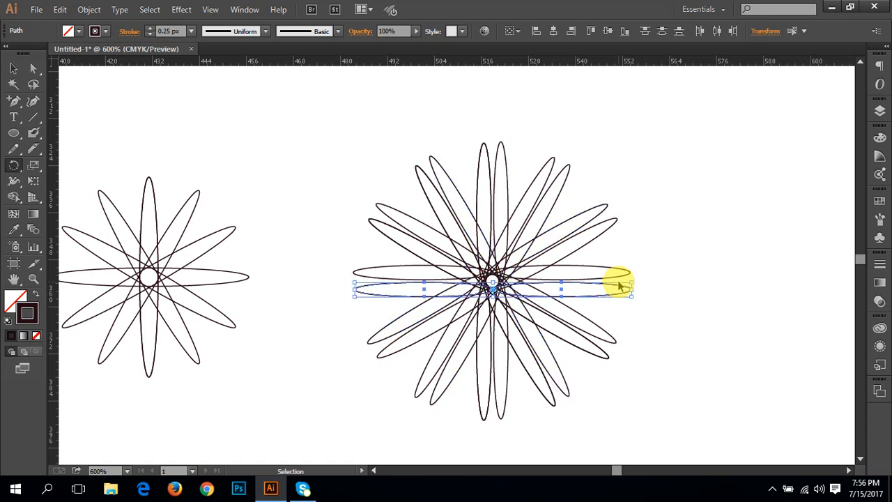
# - Undo all rotated copies of the long-petalled flower back to the vertical end-to-end ellipse pair
pyautogui.hotkey('ctrl', 'z')
pyautogui.hotkey('ctrl', 'z')
pyautogui.hotkey('ctrl', 'z')
pyautogui.hotkey('ctrl', 'z')
pyautogui.hotkey('ctrl', 'z')
pyautogui.hotkey('ctrl', 'z')
pyautogui.hotkey('ctrl', 'z')
pyautogui.hotkey('ctrl', 'z')
pyautogui.hotkey('ctrl', 'z')
pyautogui.hotkey('ctrl', 'z')
pyautogui.hotkey('ctrl', 'z')
pyautogui.hotkey('ctrl', 'z')
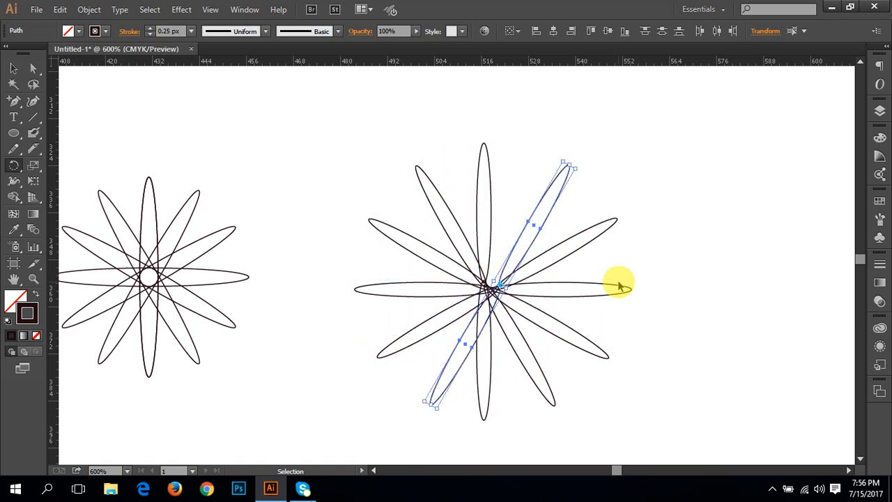
pyautogui.hotkey('ctrl', 'z')
pyautogui.hotkey('ctrl', 'z')
pyautogui.hotkey('ctrl', 'z')
pyautogui.press('r')
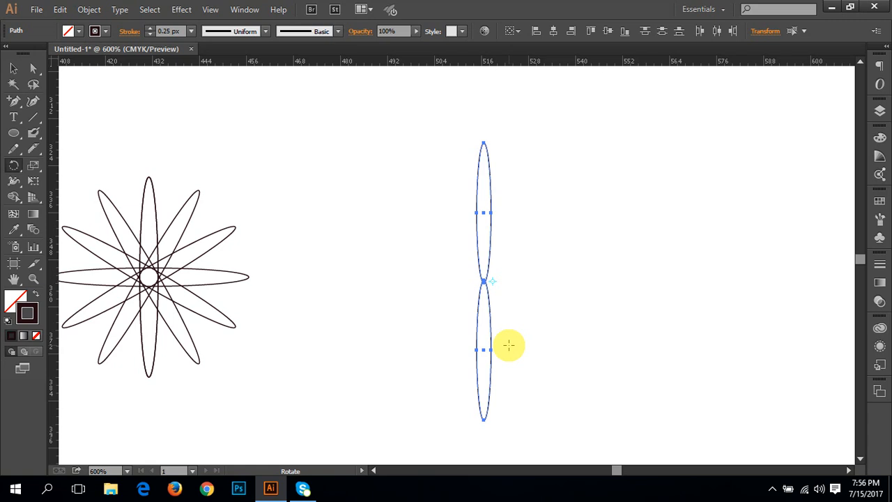
# - Move the upper ellipse slightly up to leave a small gap above the lower one, and select both ellipses
pyautogui.press('v')
pyautogui.click(526, 245)
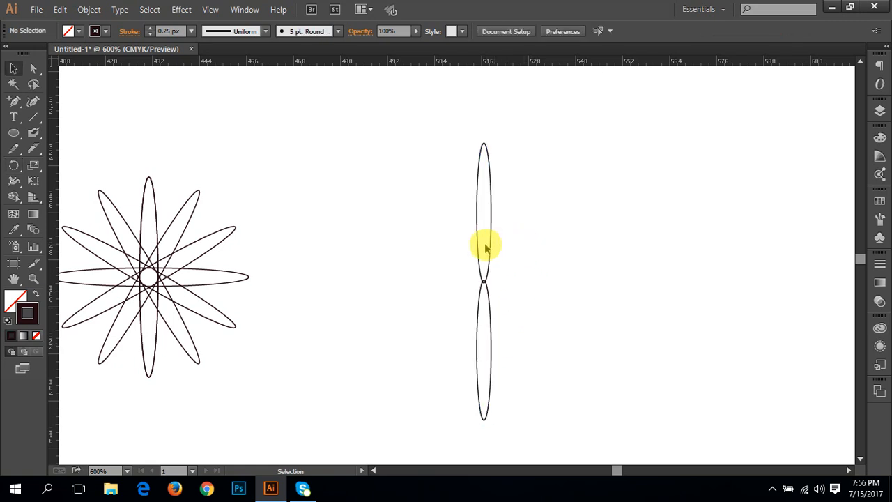
pyautogui.moveTo(492, 234); pyautogui.dragTo(460, 300)
# - Make a 45° rotated copy of the separated ellipse pair about the middle of the gap between them
pyautogui.press('r')
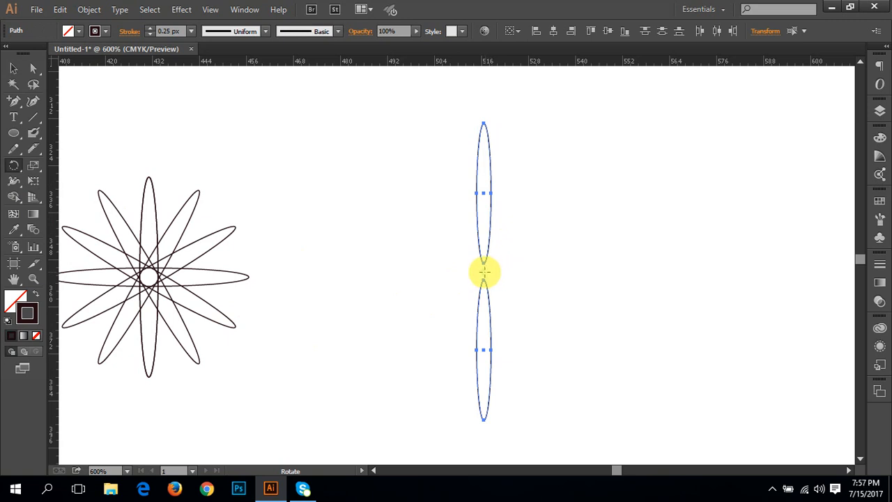
pyautogui.keyDown('alt'); pyautogui.click(483, 272); pyautogui.keyUp('alt')
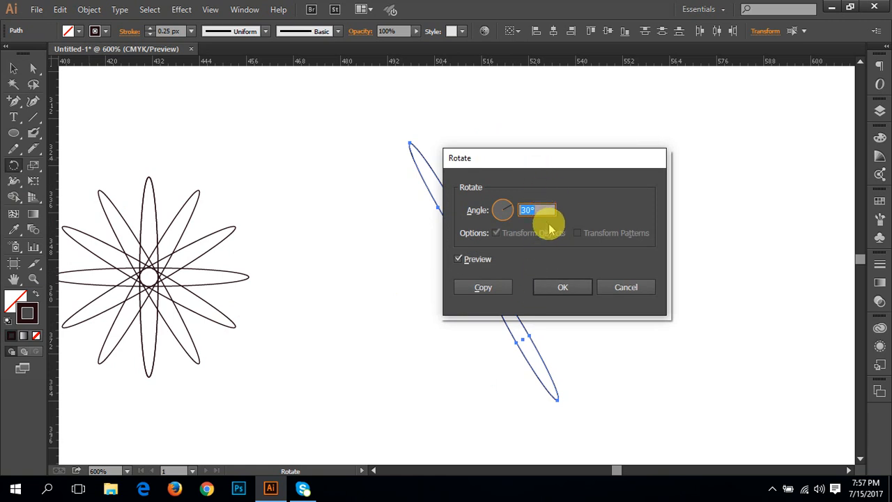
pyautogui.write('45')
pyautogui.click(483, 285)
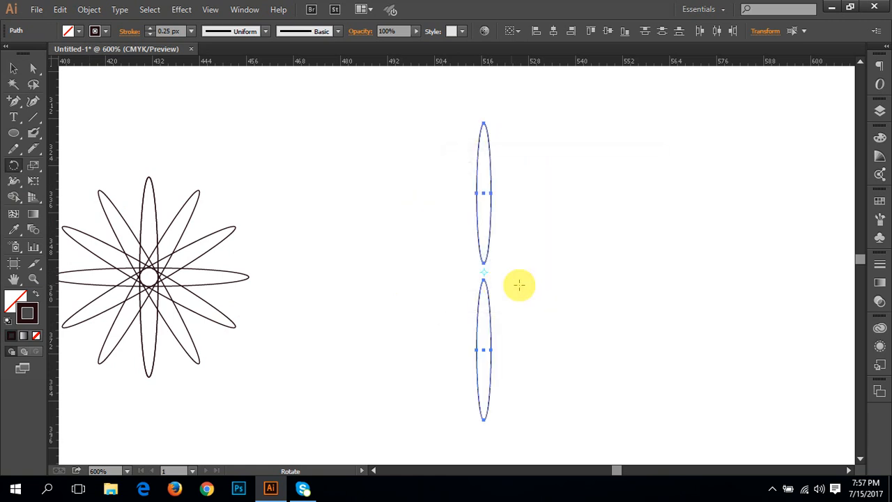
# - Repeat the 45° rotated copy to complete a flower of eight separate petals, and deselect it
pyautogui.hotkey('ctrl', 'd')
pyautogui.hotkey('ctrl', 'd')
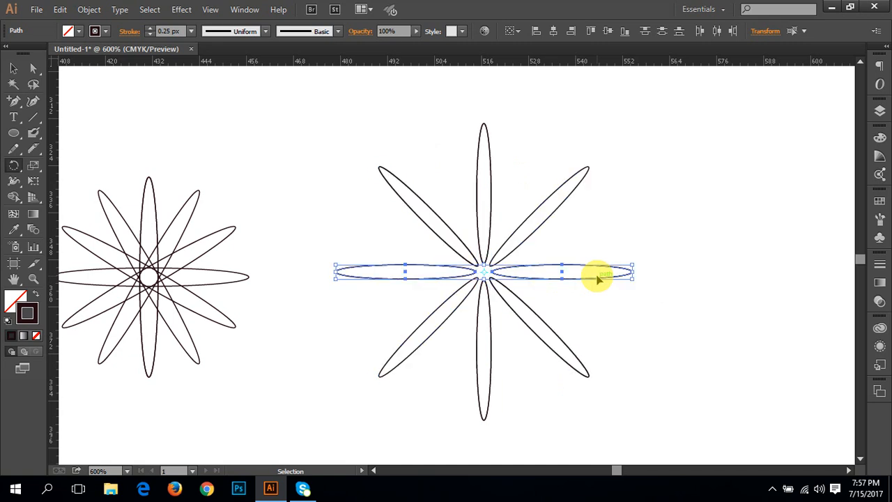
pyautogui.hotkey('ctrl', 'd')
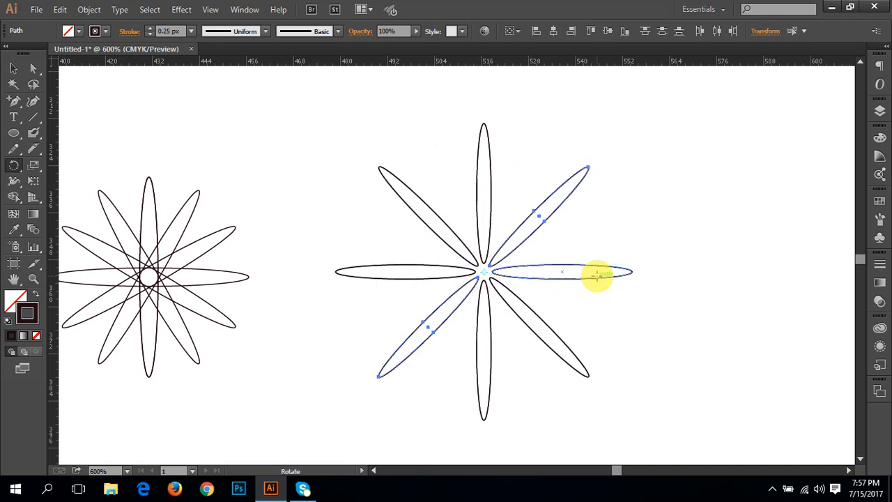
pyautogui.press('v')
pyautogui.click(686, 263)
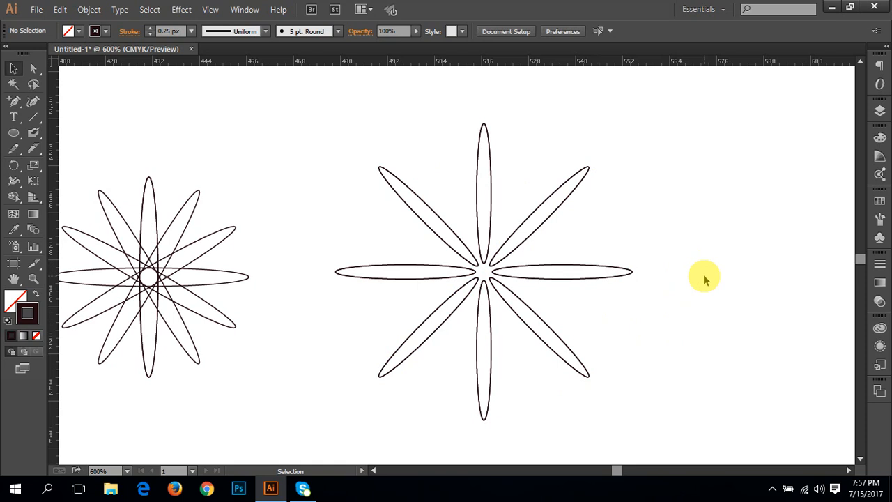
# - Change the stroke of the eight-petal flower's upper-left petal to bright green with a 103° hue, and deselect the petal
pyautogui.moveTo(351, 141); pyautogui.dragTo(454, 223)
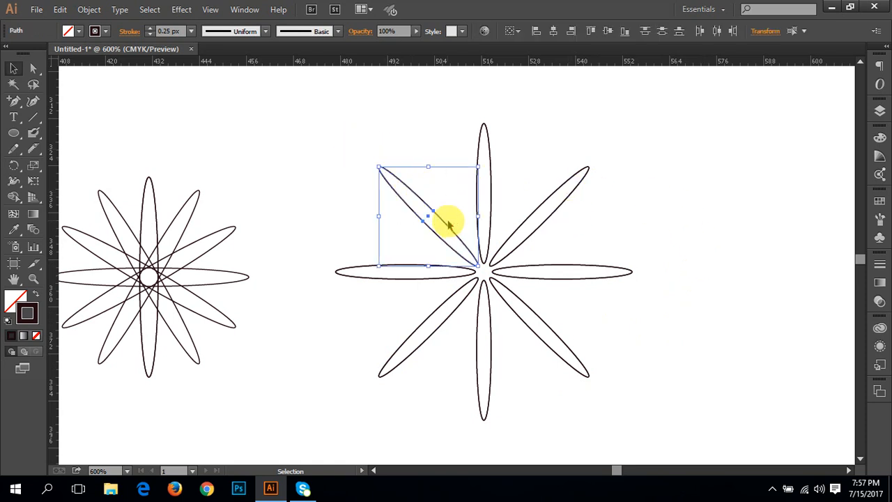
pyautogui.doubleClick(30, 311)
pyautogui.click(200, 165)
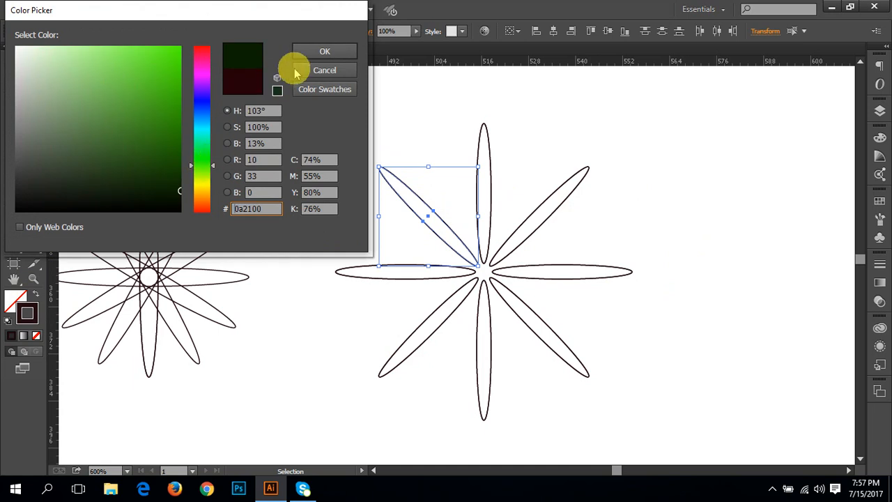
pyautogui.click(180, 47)
pyautogui.click(325, 52)
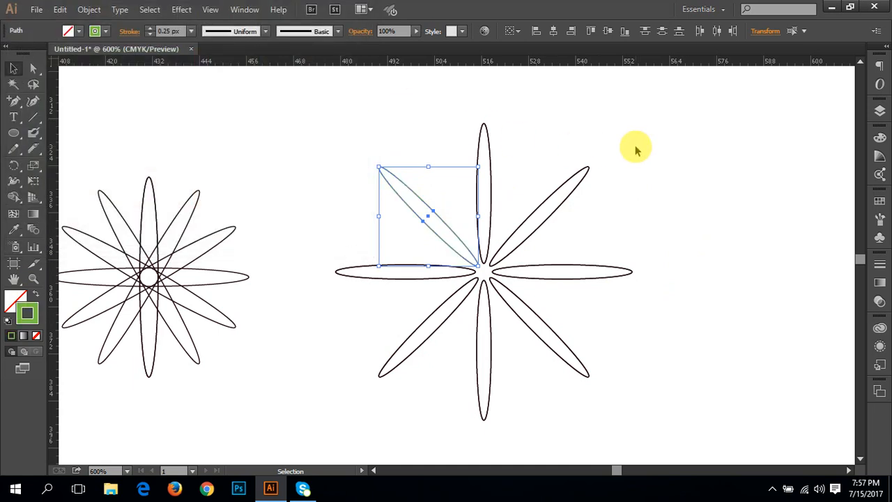
pyautogui.click(663, 162)
# - Fill all eight petals of the flower with the linear yellow-to-red gradient, and reselect the whole flower
pyautogui.moveTo(663, 162); pyautogui.dragTo(553, 175)
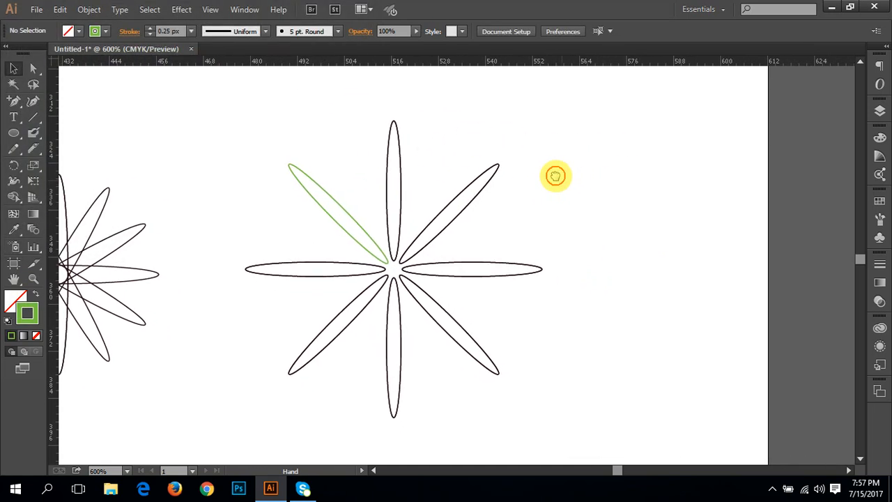
pyautogui.moveTo(245, 129); pyautogui.dragTo(587, 365)
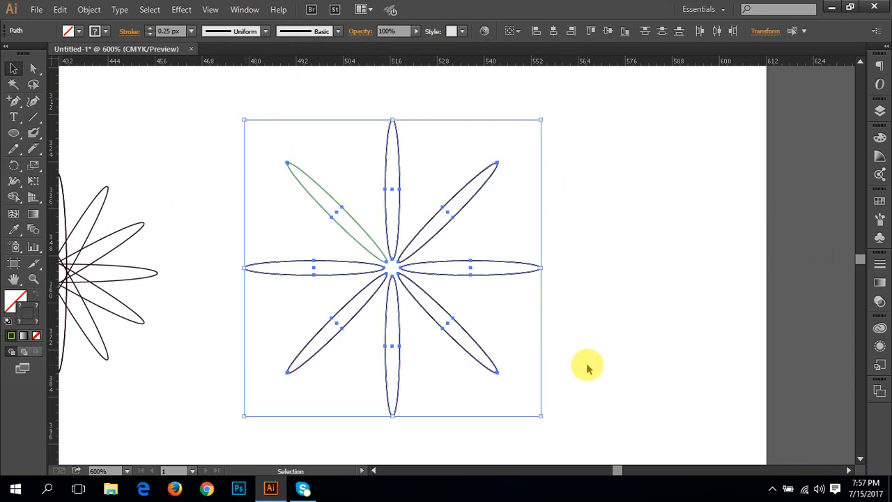
pyautogui.click(19, 301)
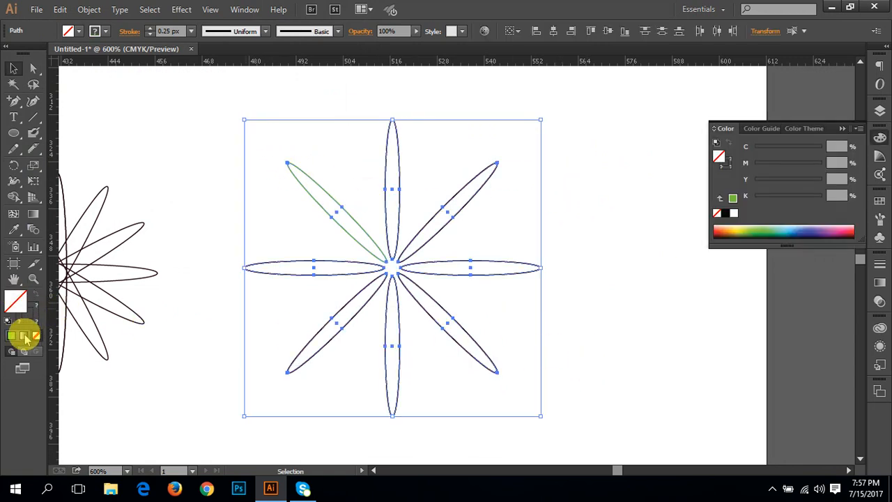
pyautogui.click(24, 335)
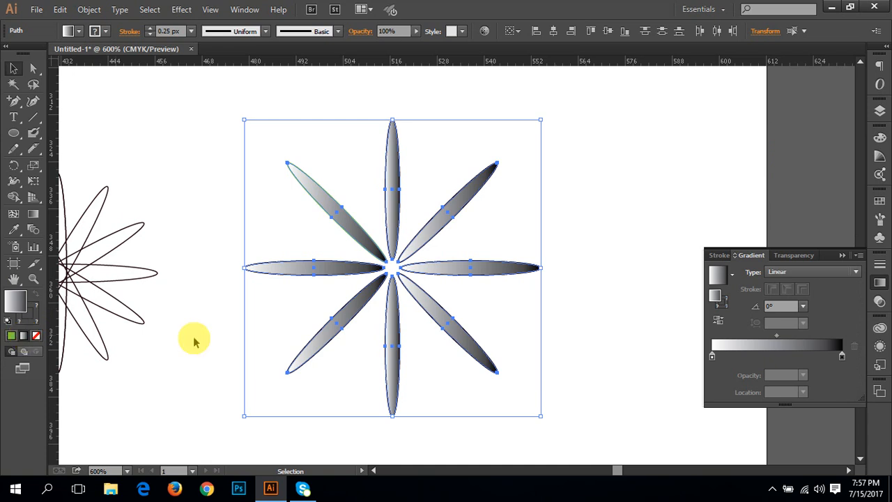
pyautogui.click(731, 275)
pyautogui.click(691, 320)
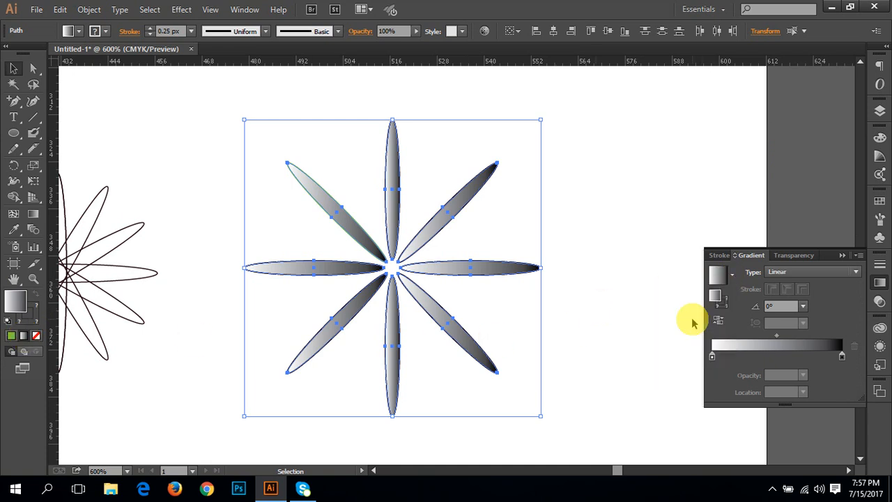
pyautogui.click(607, 242)
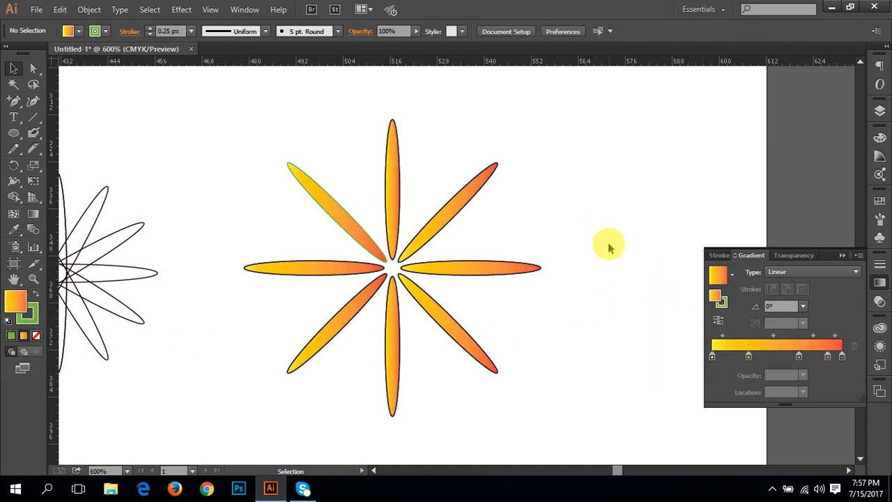
pyautogui.moveTo(227, 117); pyautogui.dragTo(597, 394)
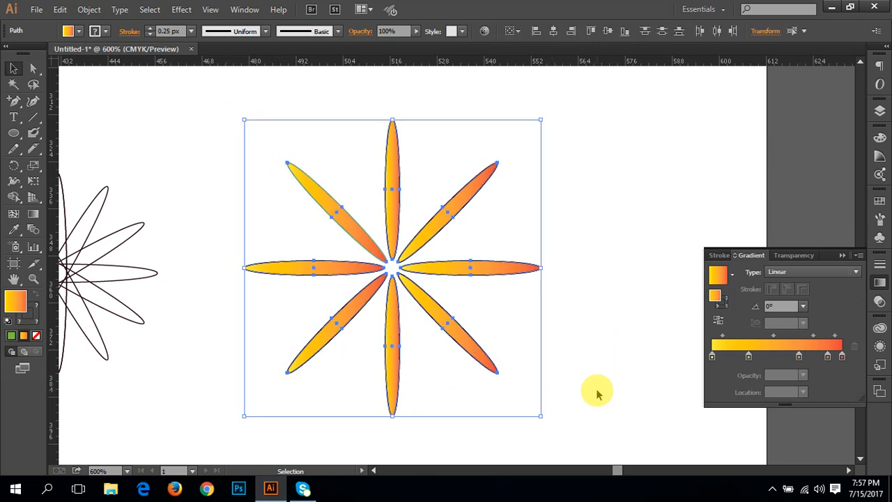
# - Undo the gradient fill, the petal's stroke colour and the rotated copies until the separated-petal flower and its ellipse pair are gone
pyautogui.hotkey('ctrl', 'z')
pyautogui.hotkey('ctrl', 'z')
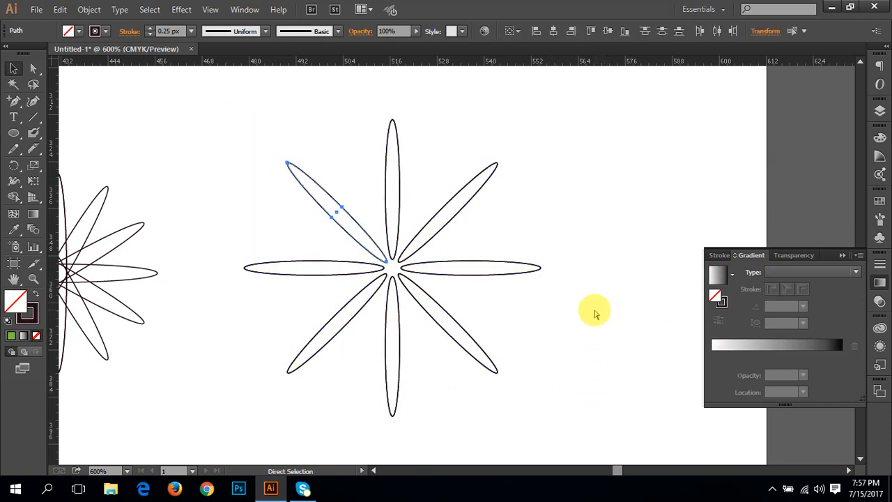
pyautogui.hotkey('ctrl', 'z')
pyautogui.hotkey('ctrl', 'z')
pyautogui.hotkey('ctrl', 'z')
pyautogui.hotkey('ctrl', 'z')
pyautogui.hotkey('ctrl', 'z')
pyautogui.hotkey('ctrl', 'z')
pyautogui.hotkey('ctrl', 'z')
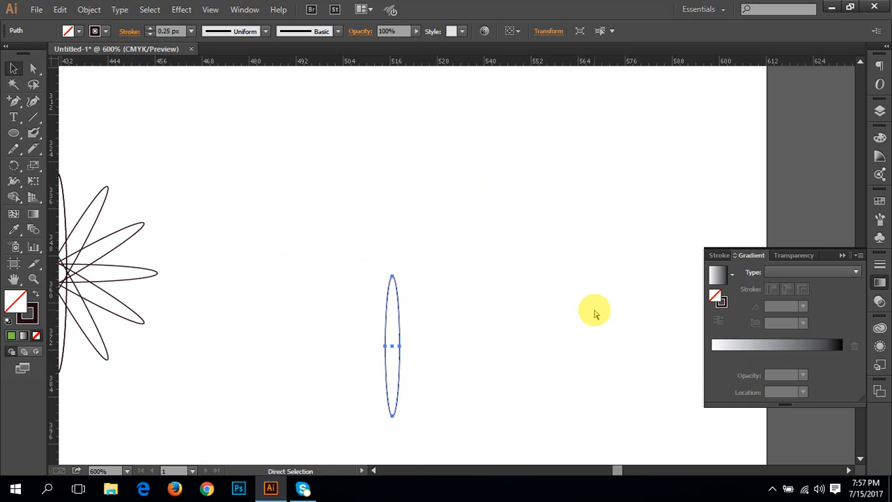
pyautogui.click(771, 488)
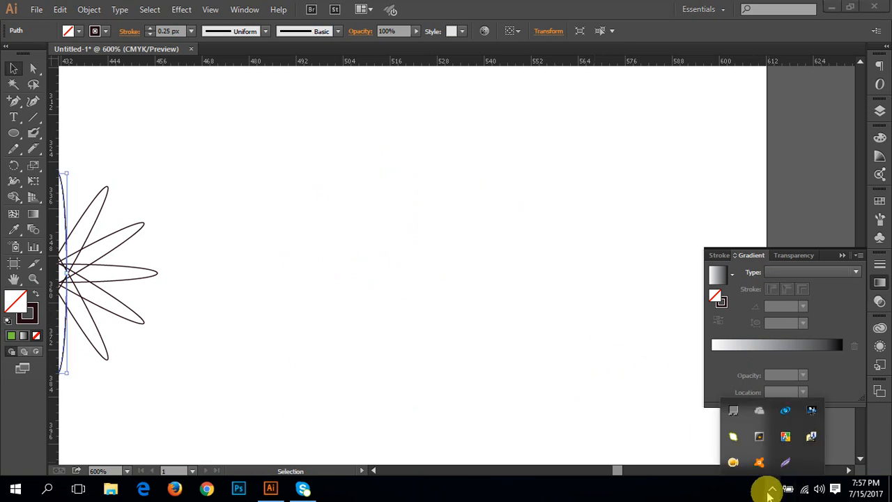
pyautogui.rightClick(733, 464)
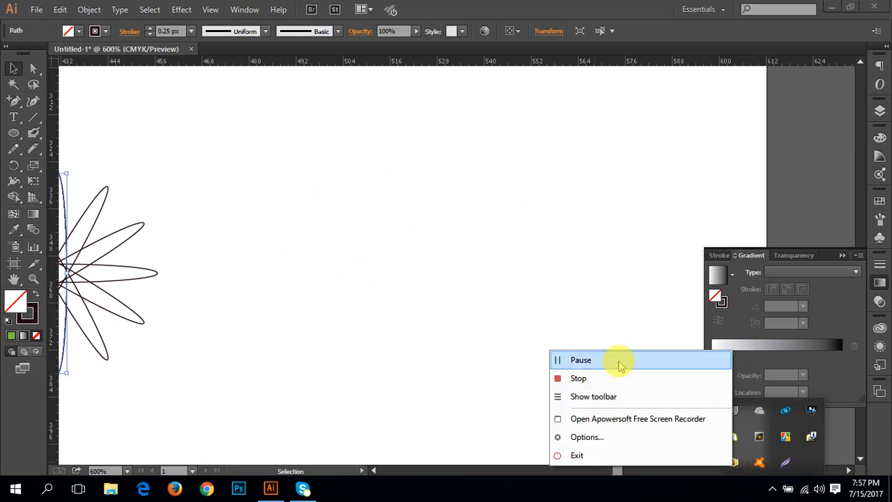
pyautogui.click(620, 359)
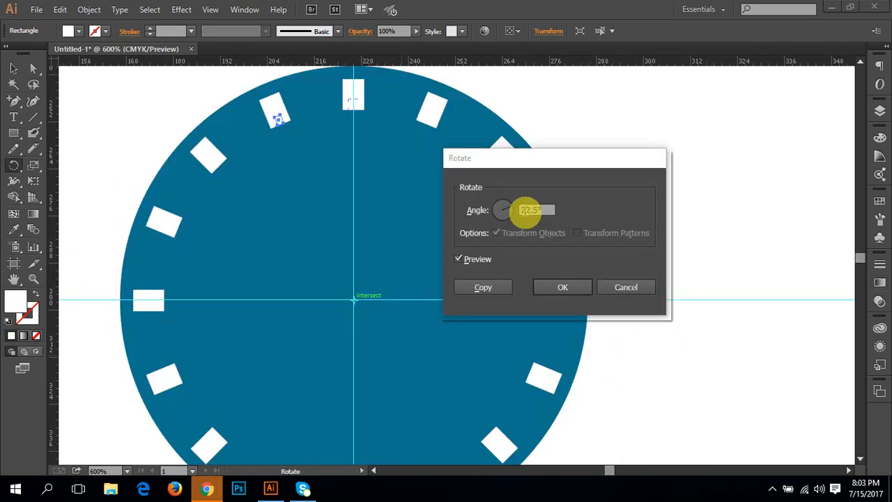
# - Try a 6° rotated copy of the small white rectangle about the guides' intersection, and repeat it along the dial's upper-left rim
pyautogui.doubleClick(536, 209)
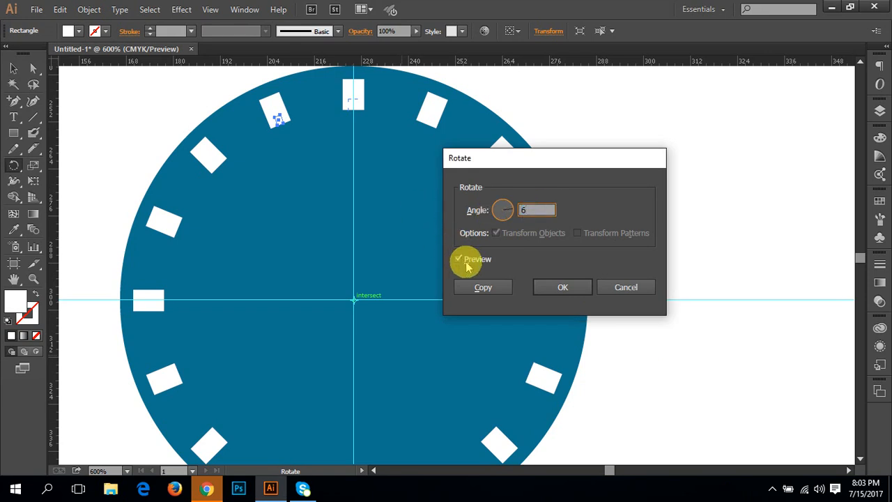
pyautogui.write('6')
pyautogui.press('Tab')
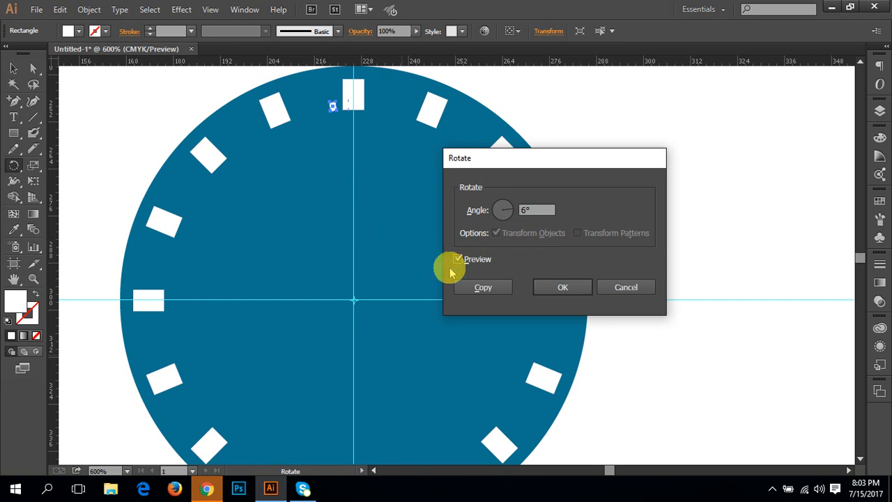
pyautogui.click(484, 289)
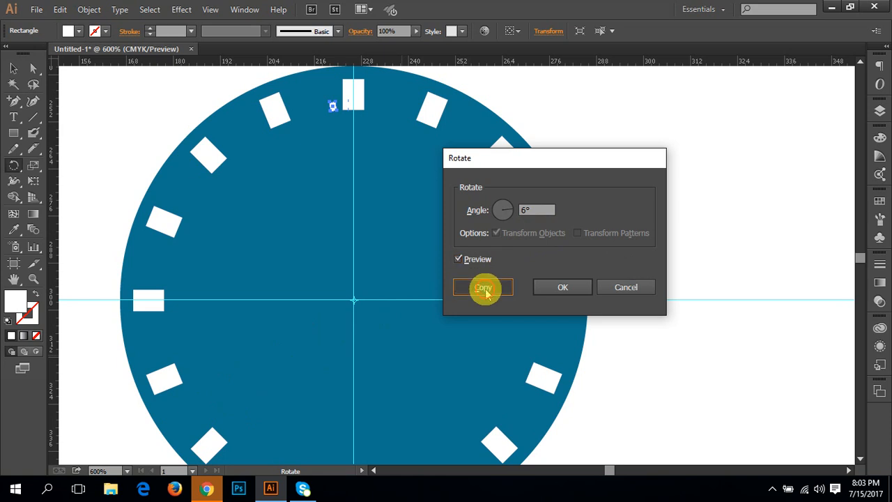
pyautogui.press('v')
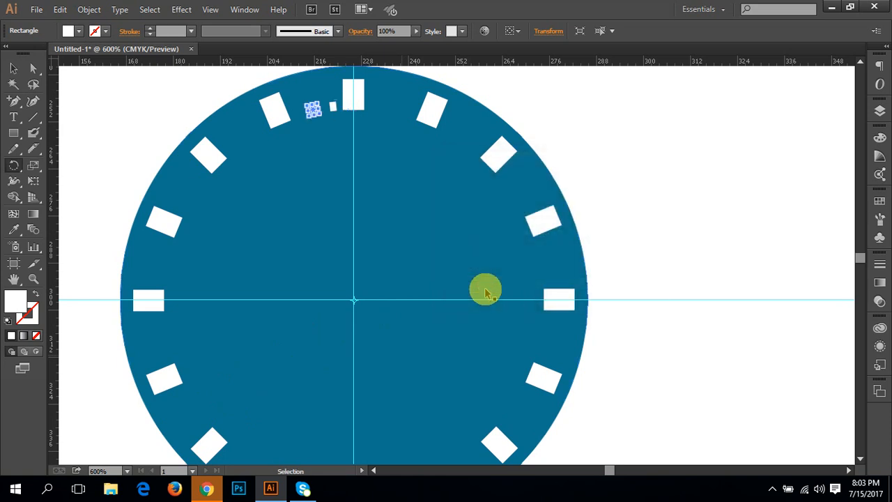
pyautogui.hotkey('ctrl', 'd')
pyautogui.hotkey('ctrl', 'd')
pyautogui.hotkey('ctrl', 'd')
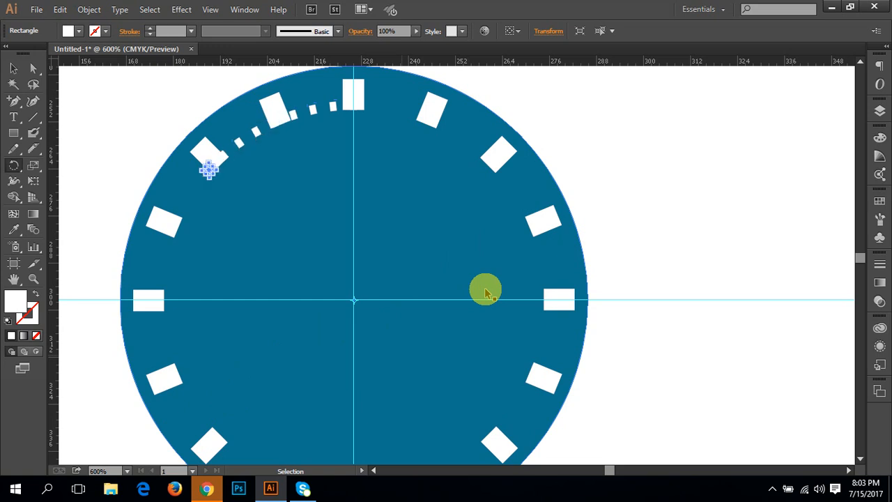
# - Undo the small rectangle's 6° rotated copies
pyautogui.hotkey('ctrl', 'z')
pyautogui.hotkey('ctrl', 'z')
pyautogui.hotkey('ctrl', 'z')
pyautogui.hotkey('ctrl', 'z')
pyautogui.hotkey('ctrl', 'z')
pyautogui.hotkey('ctrl', 'z')
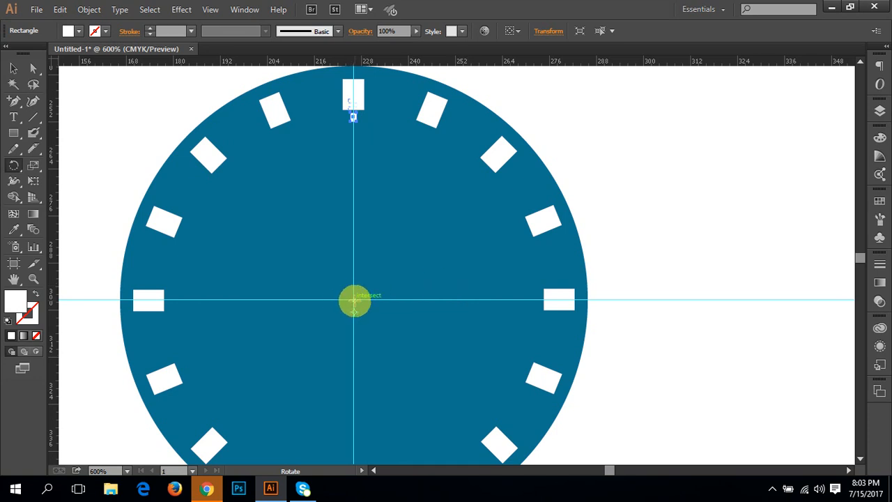
# - Make a 6° rotated copy of the small rectangle below the dial's top mark about the guides' intersection
pyautogui.keyDown('alt'); pyautogui.click(354, 301); pyautogui.keyUp('alt')
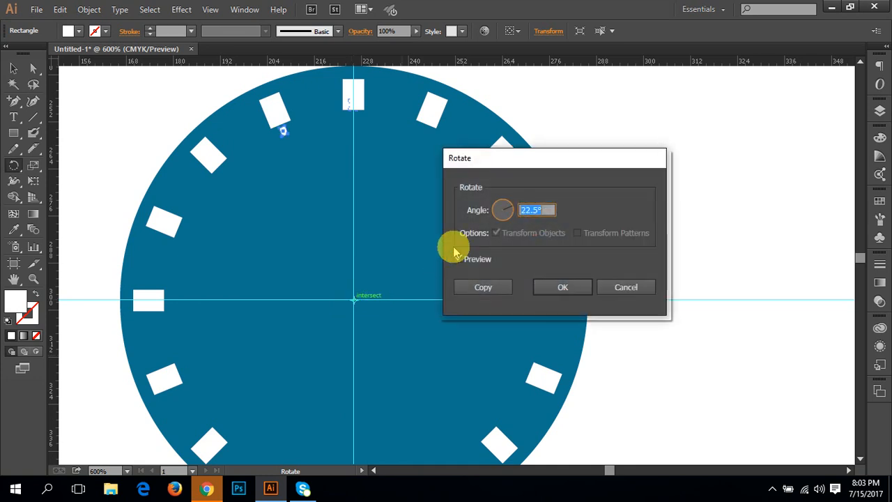
pyautogui.click(457, 257)
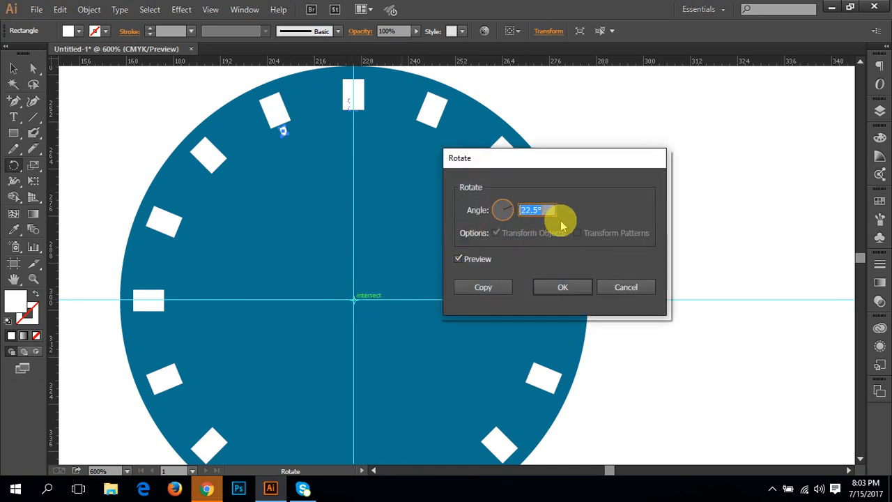
pyautogui.write('6')
pyautogui.press('Tab')
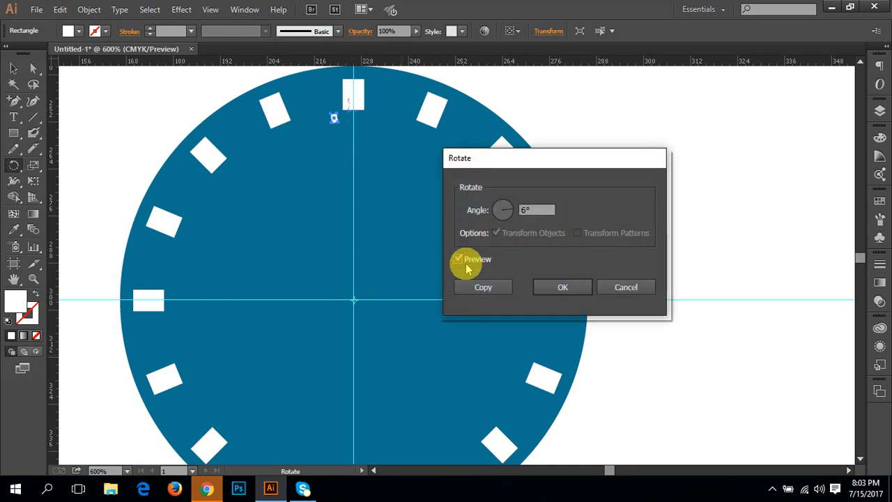
pyautogui.click(509, 287)
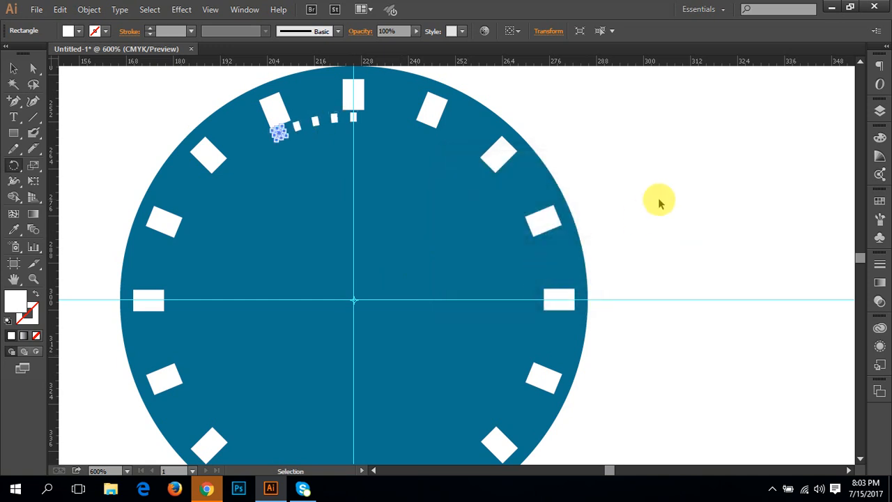
# - Repeat the 6° rotated copy around the dial to complete the inner ring of small rectangles, and deselect
pyautogui.hotkey('ctrl', 'd')
pyautogui.hotkey('ctrl', 'd')
pyautogui.hotkey('ctrl', 'd')
pyautogui.hotkey('ctrl', 'd')
pyautogui.hotkey('ctrl', 'd')
pyautogui.hotkey('ctrl', 'd')
pyautogui.hotkey('ctrl', 'd')
pyautogui.hotkey('ctrl', 'd')
pyautogui.hotkey('ctrl', 'd')
pyautogui.hotkey('ctrl', 'd')
pyautogui.hotkey('ctrl', 'd')
pyautogui.hotkey('ctrl', 'd')
pyautogui.hotkey('ctrl', 'd')
pyautogui.hotkey('ctrl', 'd')
pyautogui.hotkey('ctrl', 'd')
pyautogui.hotkey('ctrl', 'd')
pyautogui.hotkey('ctrl', 'd')
pyautogui.hotkey('ctrl', 'd')
pyautogui.hotkey('ctrl', 'd')
pyautogui.hotkey('ctrl', 'd')
pyautogui.hotkey('ctrl', 'd')
pyautogui.hotkey('ctrl', 'd')
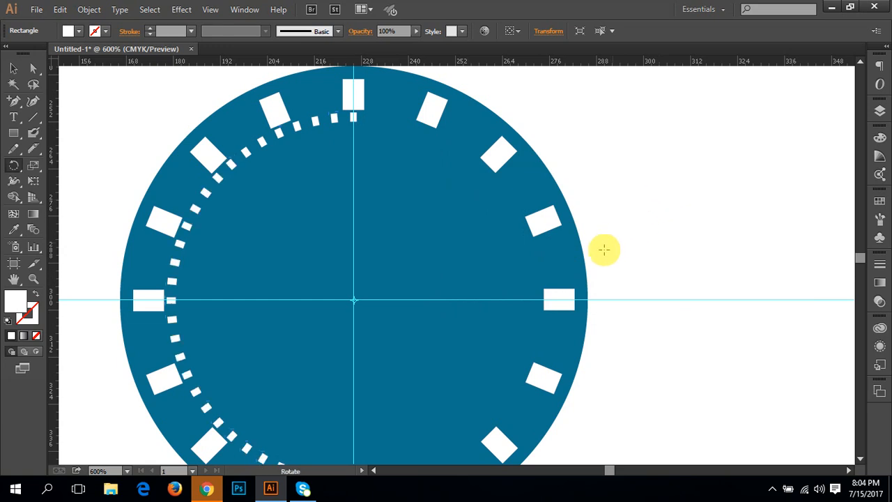
pyautogui.scroll(-2, 593, 258)
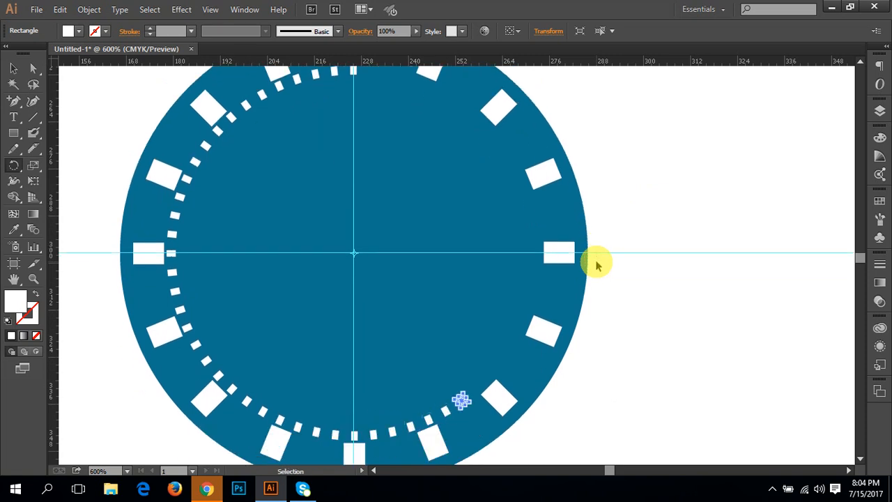
pyautogui.hotkey('ctrl', 'd')
pyautogui.hotkey('ctrl', 'd')
pyautogui.hotkey('ctrl', 'd')
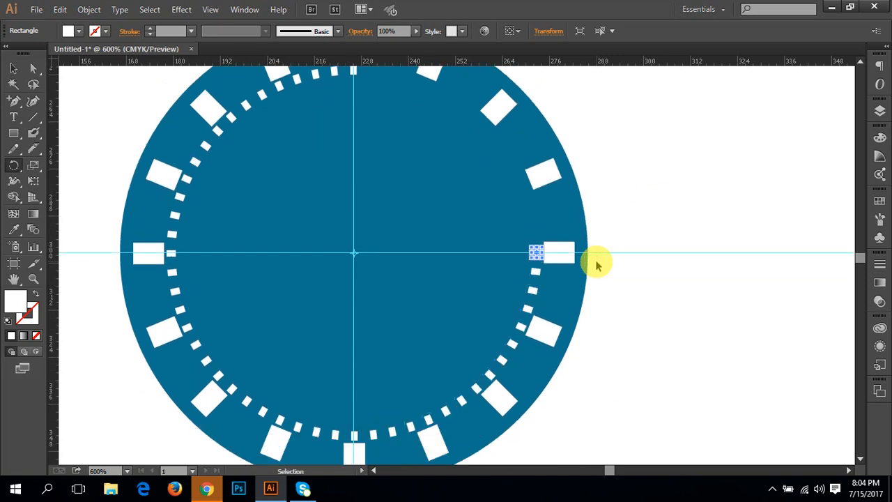
pyautogui.hotkey('ctrl', 'd')
pyautogui.hotkey('ctrl', 'd')
pyautogui.hotkey('ctrl', 'd')
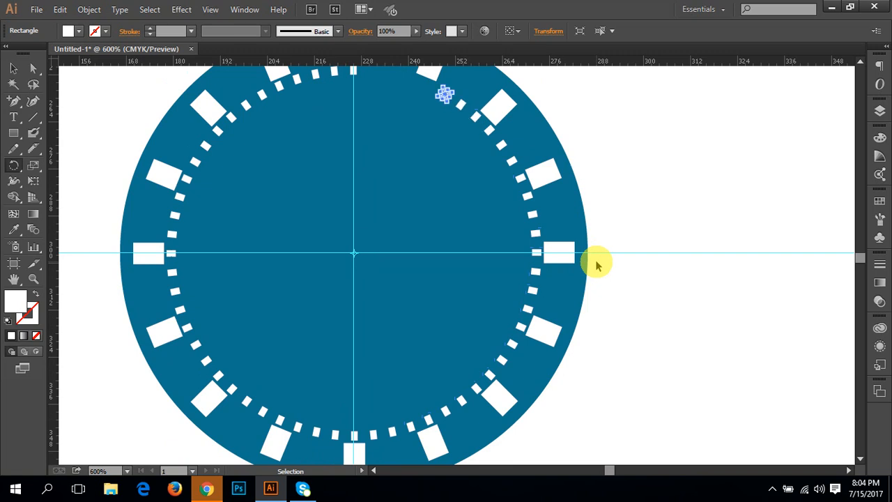
pyautogui.scroll(1, 612, 309)
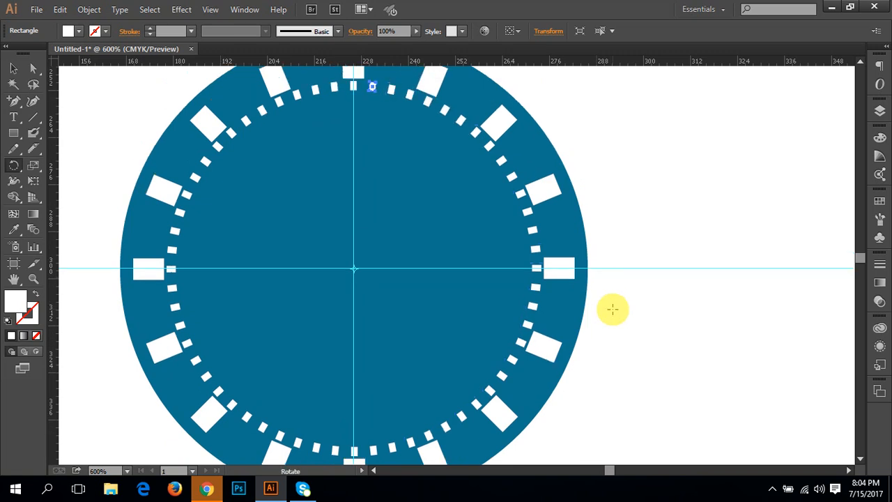
pyautogui.press('v')
pyautogui.click(655, 206)
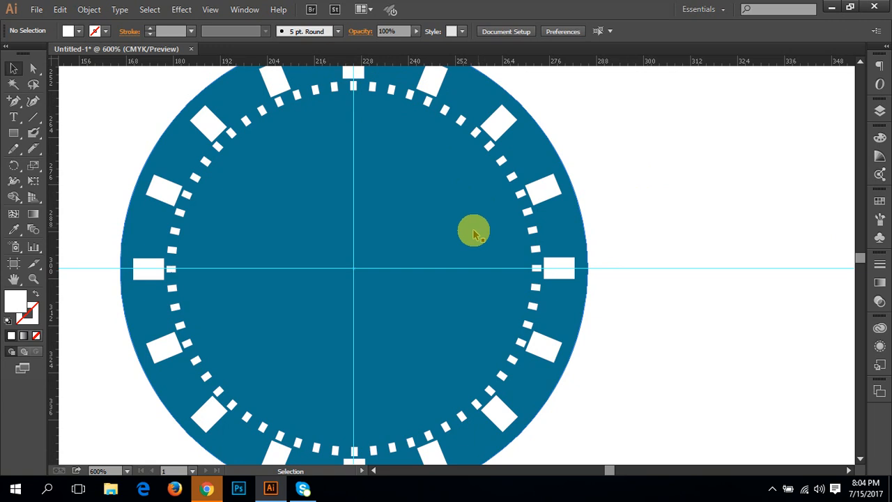
# - Draw a diagonal line segment from the guides' intersection at the dial's centre toward its lower right
pyautogui.press('space')
pyautogui.moveTo(434, 253); pyautogui.dragTo(451, 255)
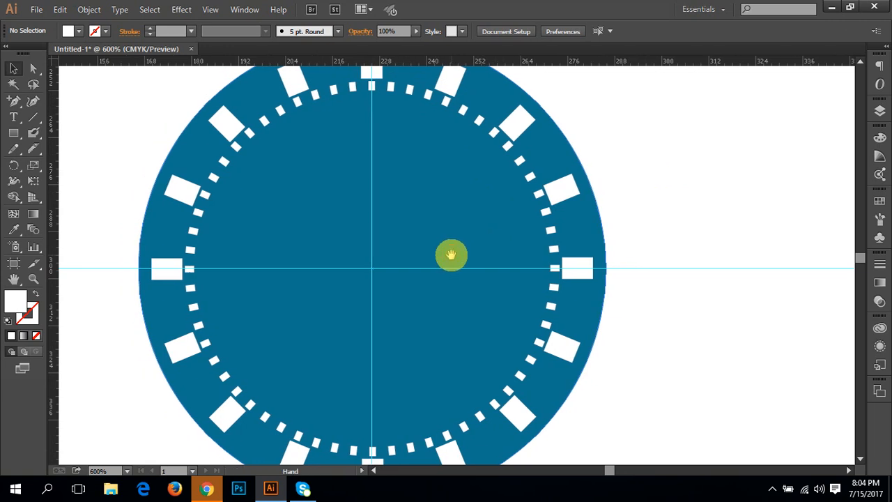
pyautogui.hotkey('ctrl', '-')
pyautogui.hotkey('ctrl', '-')
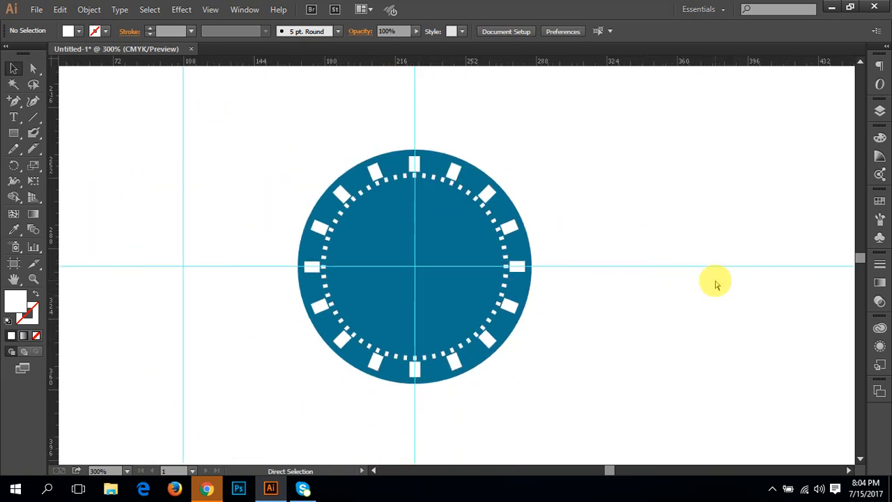
pyautogui.keyDown('ctrl'); pyautogui.click(418, 231); pyautogui.keyUp('ctrl')
pyautogui.moveTo(475, 273); pyautogui.dragTo(414, 249)
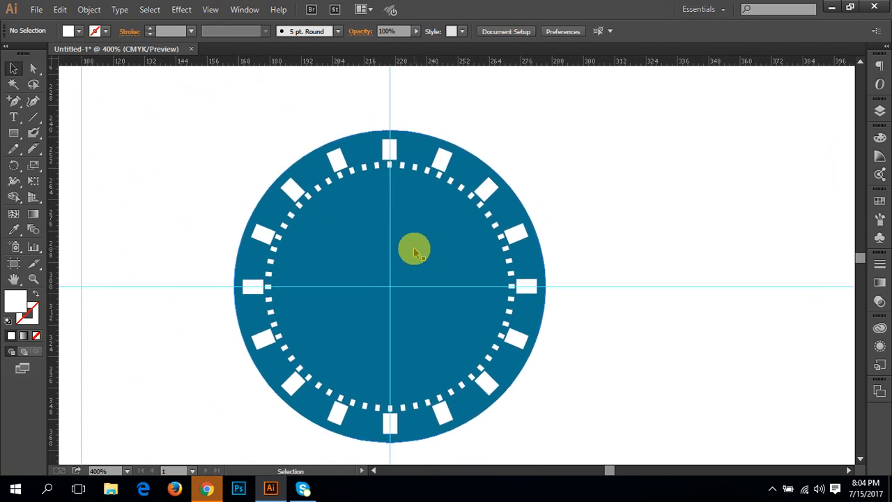
pyautogui.moveTo(414, 252); pyautogui.dragTo(395, 222)
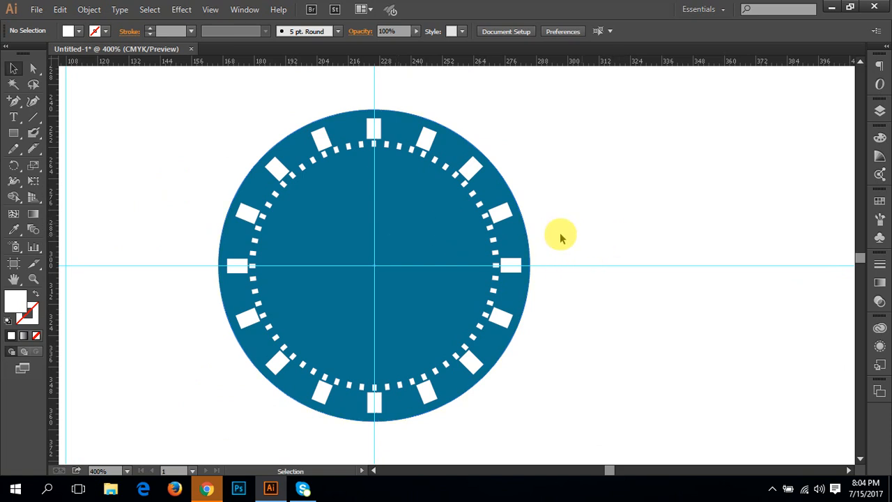
pyautogui.click(404, 225)
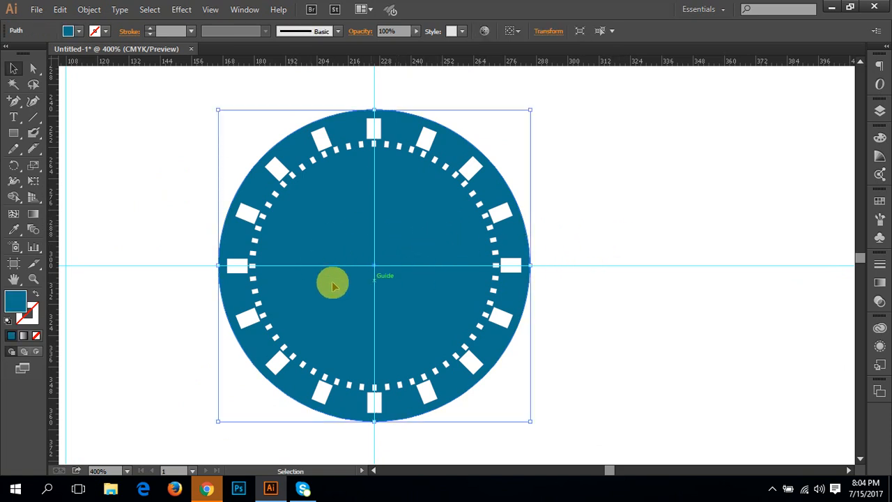
pyautogui.click(32, 117)
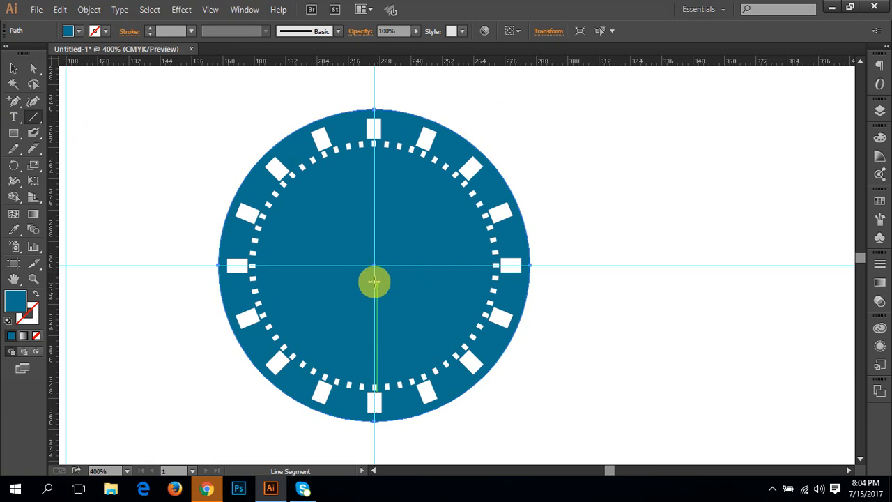
pyautogui.moveTo(375, 265); pyautogui.dragTo(420, 314)
pyautogui.click(13, 68)
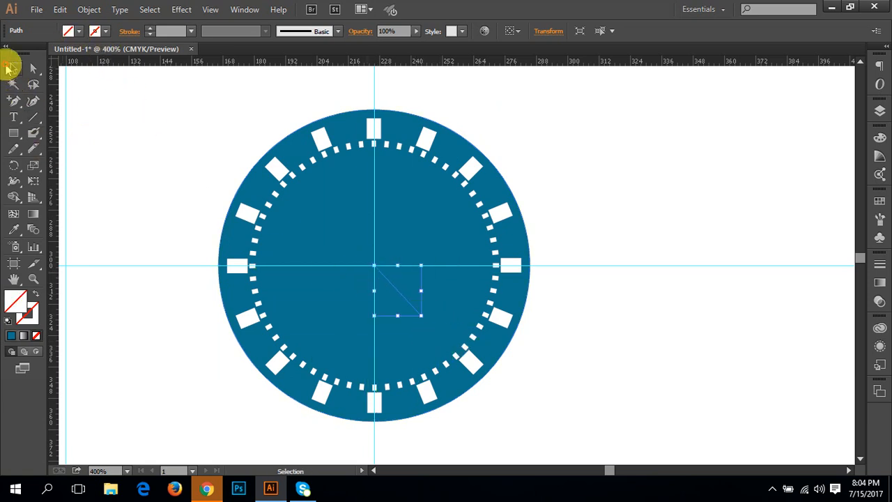
# - Give the diagonal line a 1 px white (ffffff) stroke with no fill, and deselect it
pyautogui.click(150, 31)
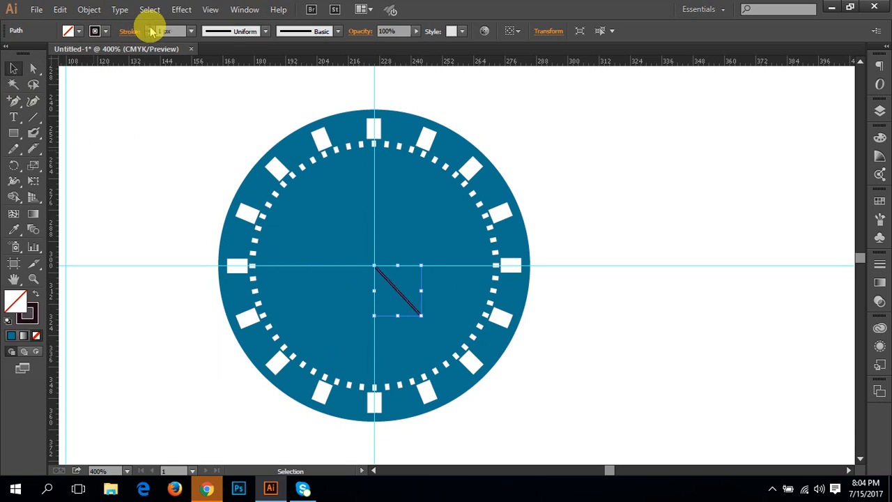
pyautogui.click(36, 294)
pyautogui.click(36, 294)
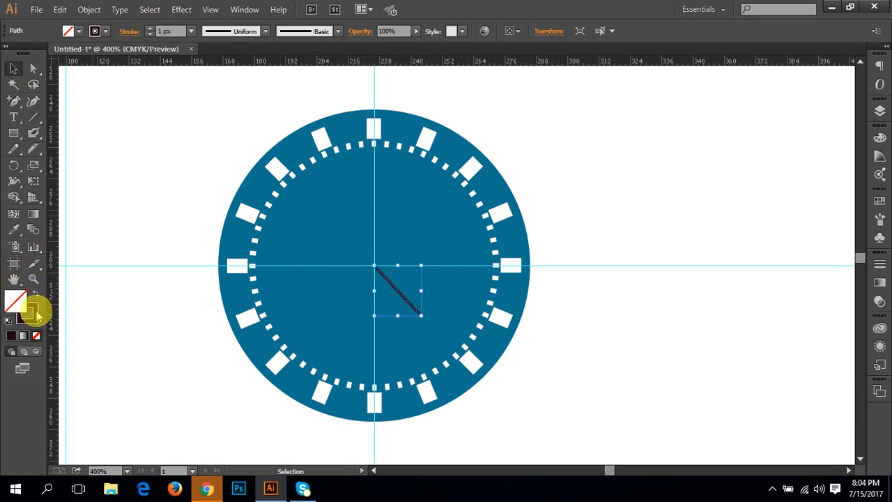
pyautogui.doubleClick(28, 311)
pyautogui.moveTo(61, 84); pyautogui.dragTo(16, 39)
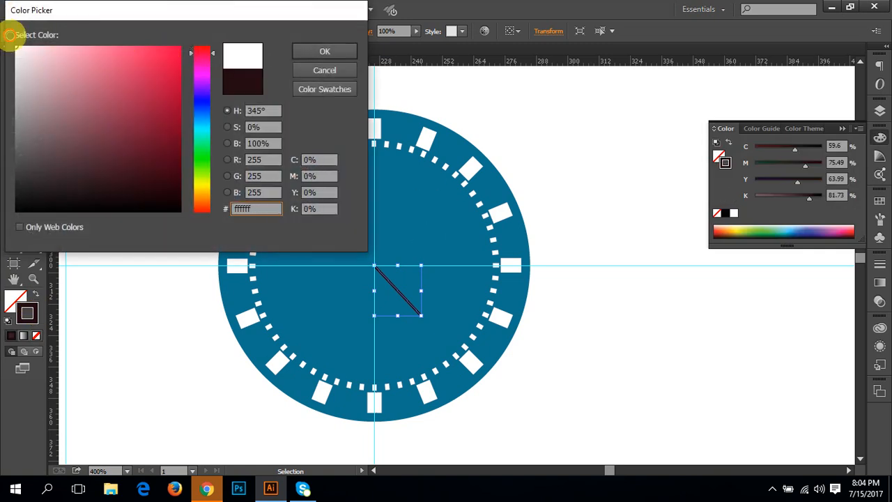
pyautogui.click(310, 56)
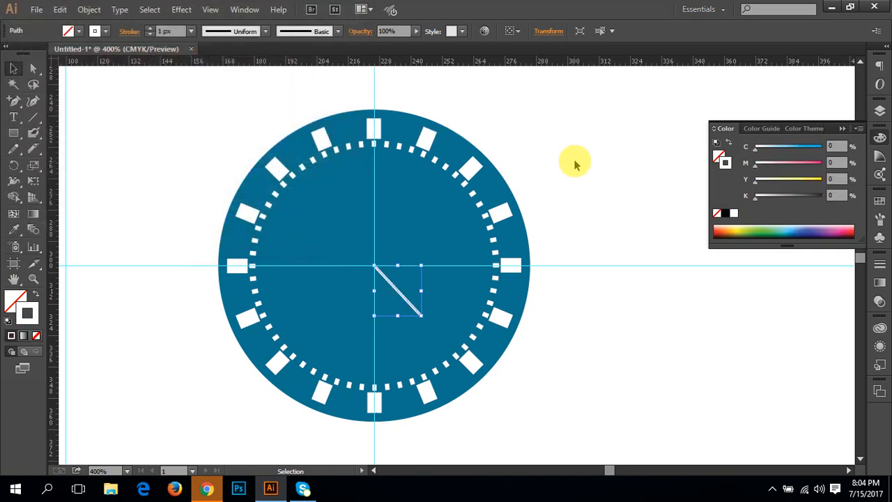
pyautogui.click(575, 162)
# - Duplicate the white diagonal line in place and shorten the copy from its outer end, keeping it anchored at the dial's centre
pyautogui.keyDown('ctrl'); pyautogui.click(404, 296); pyautogui.keyUp('ctrl')
pyautogui.moveTo(484, 276); pyautogui.dragTo(464, 354)
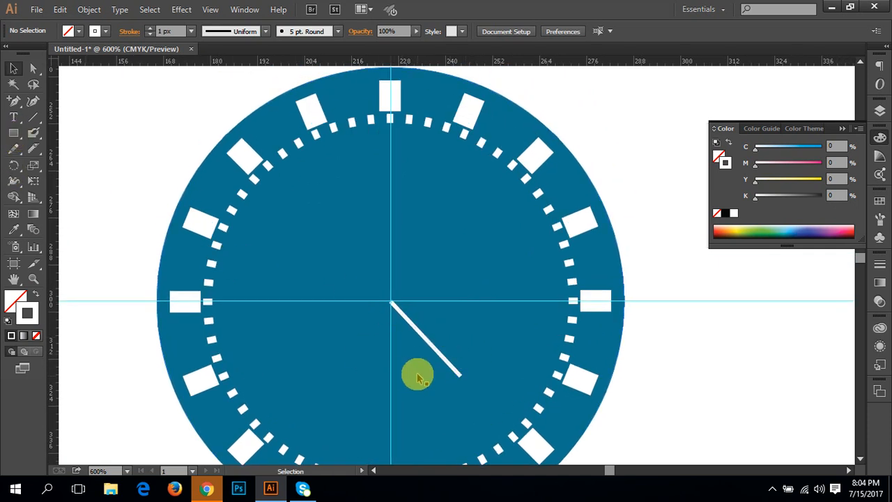
pyautogui.click(439, 355)
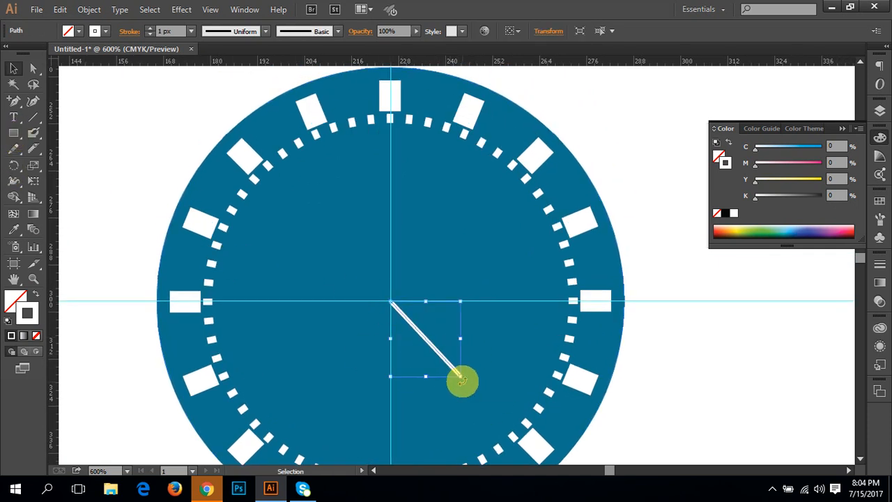
pyautogui.press('ctrl')
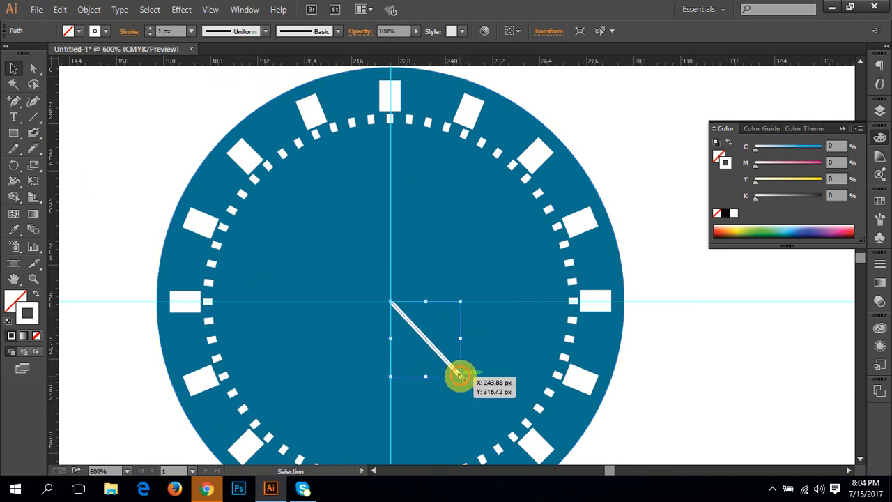
pyautogui.moveTo(460, 374); pyautogui.dragTo(432, 346)
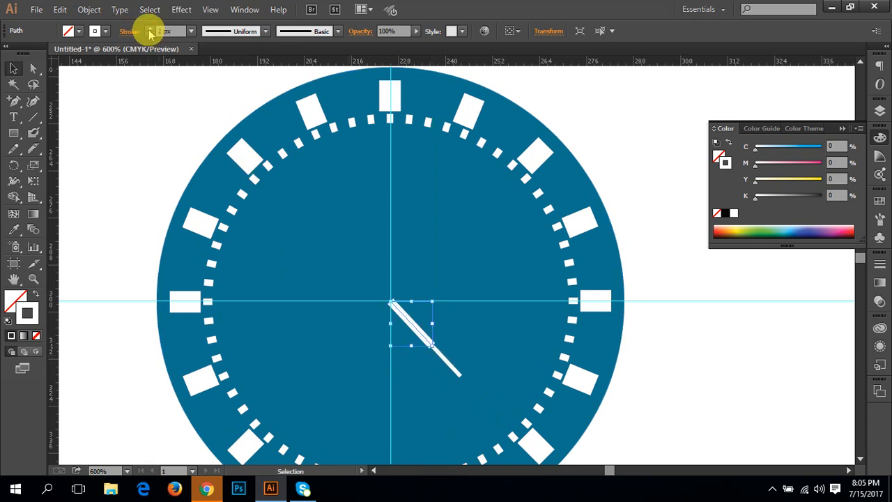
# - Set the shorter hand's stroke weight to 3 px and rotate it to point almost horizontally toward the dial's right-hand mark
pyautogui.click(149, 34)
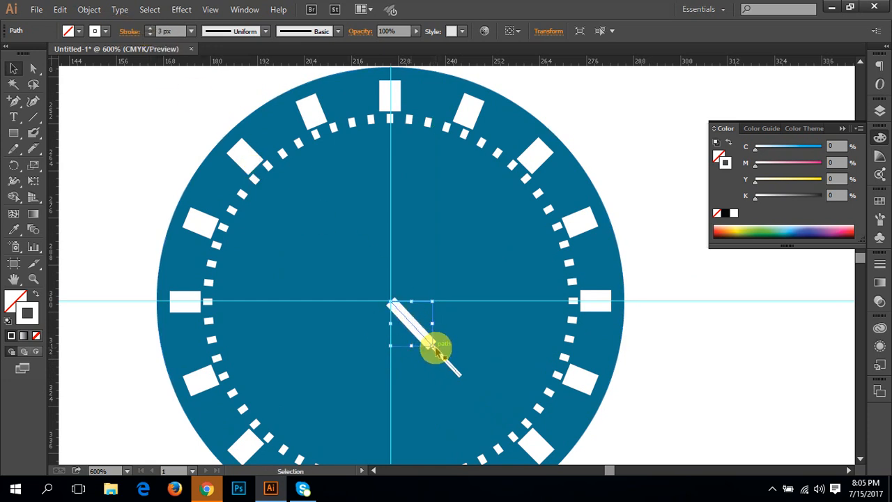
pyautogui.moveTo(436, 347); pyautogui.dragTo(433, 284)
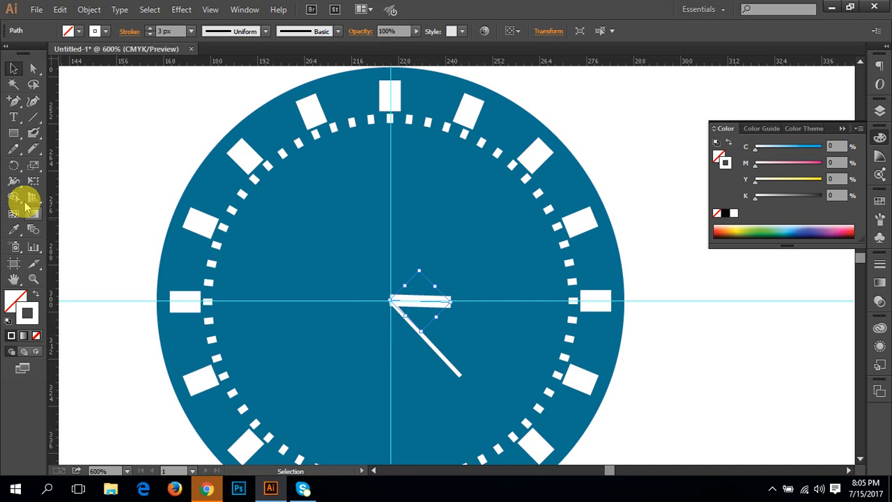
# - Draw a small circle centred on the guides' intersection, give it a white fill with no stroke, and deselect it
pyautogui.moveTo(13, 132); pyautogui.dragTo(55, 163)
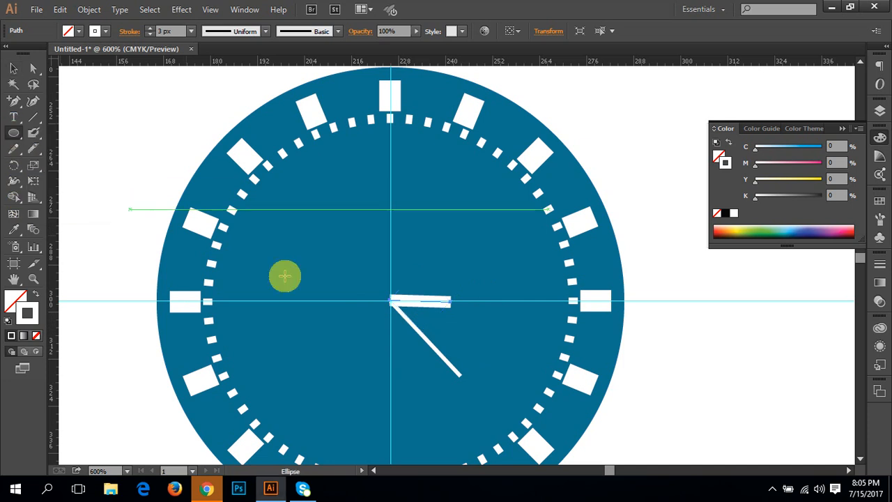
pyautogui.moveTo(388, 297)
pyautogui.mouseDown()
pyautogui.moveTo(397, 304)
pyautogui.moveTo(382, 291)
pyautogui.moveTo(391, 302)
pyautogui.mouseUp()
pyautogui.press('v')
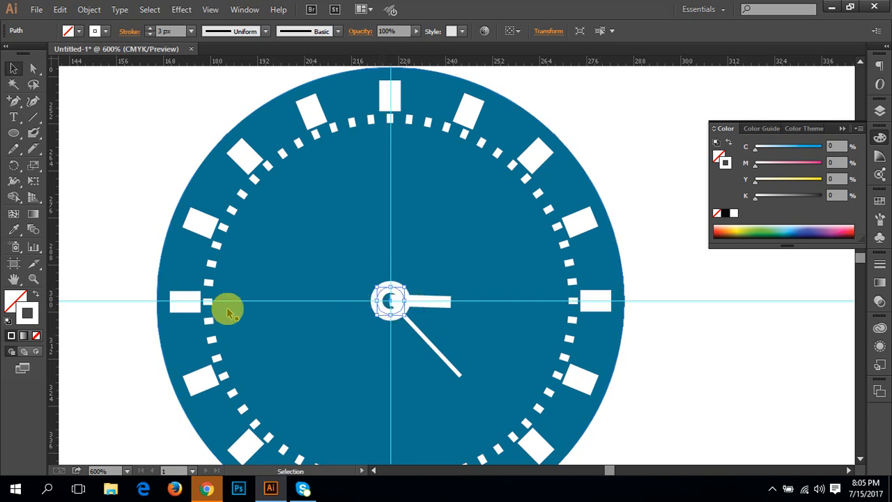
pyautogui.click(35, 294)
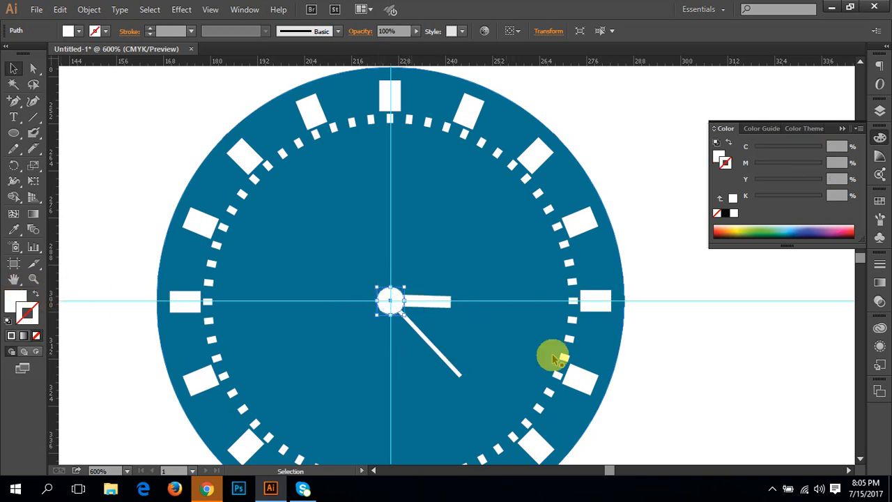
pyautogui.click(690, 358)
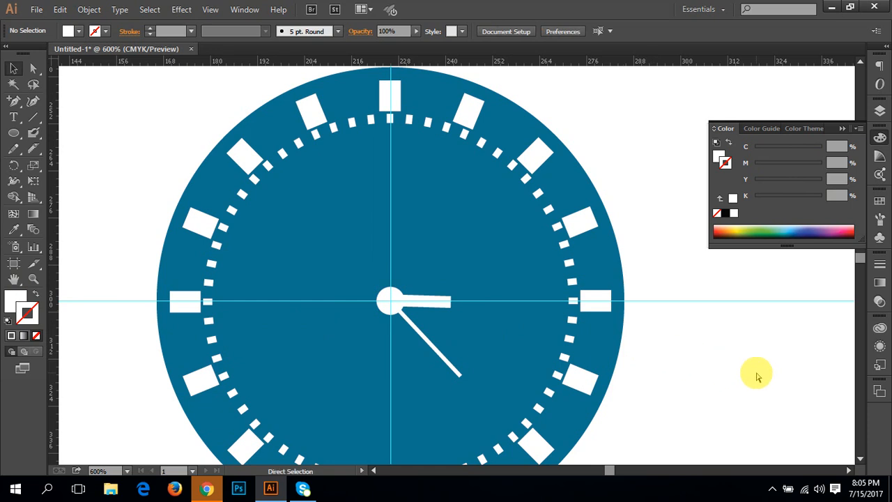
# - Move the vertical guide to the left of the dial and the horizontal guide well above it, and deselect
pyautogui.hotkey('ctrl', '-')
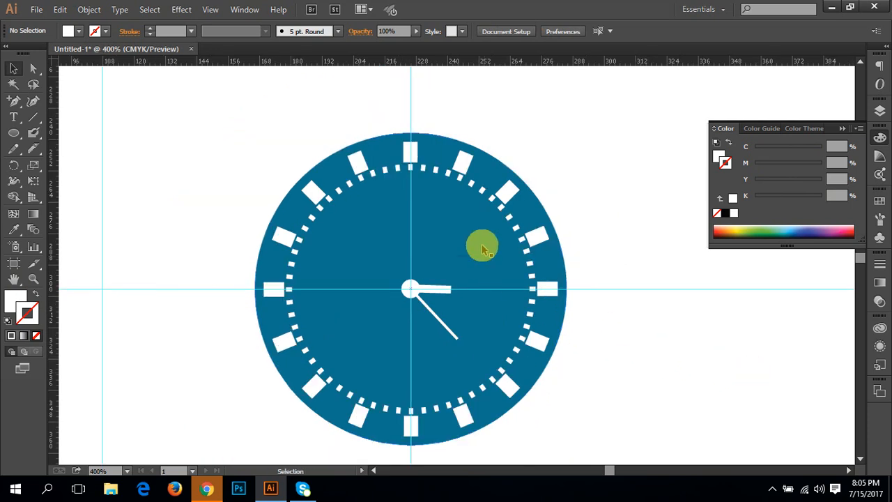
pyautogui.moveTo(411, 102); pyautogui.dragTo(135, 184)
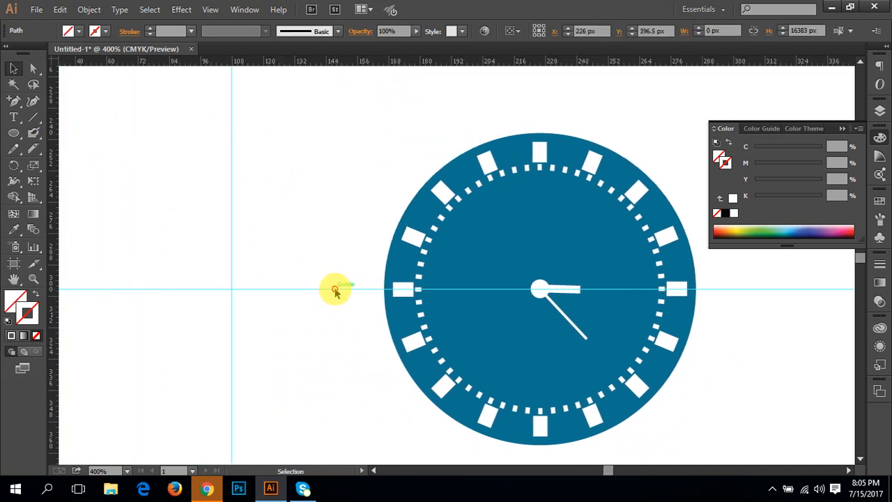
pyautogui.moveTo(335, 289); pyautogui.dragTo(357, 64)
pyautogui.moveTo(522, 218); pyautogui.dragTo(328, 191)
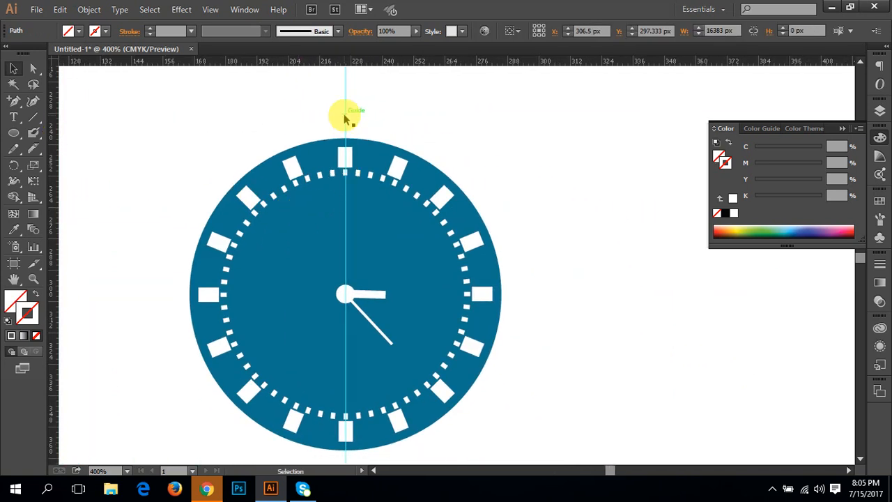
pyautogui.moveTo(341, 110); pyautogui.dragTo(61, 151)
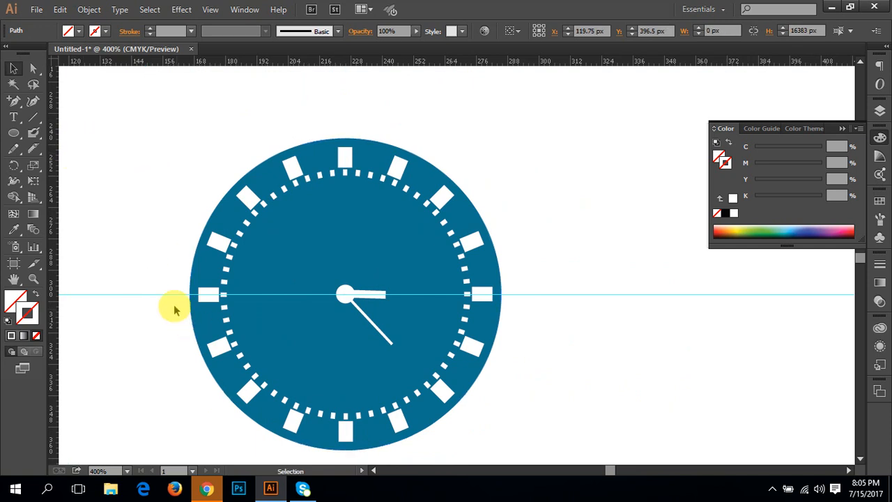
pyautogui.moveTo(168, 294); pyautogui.dragTo(199, 73)
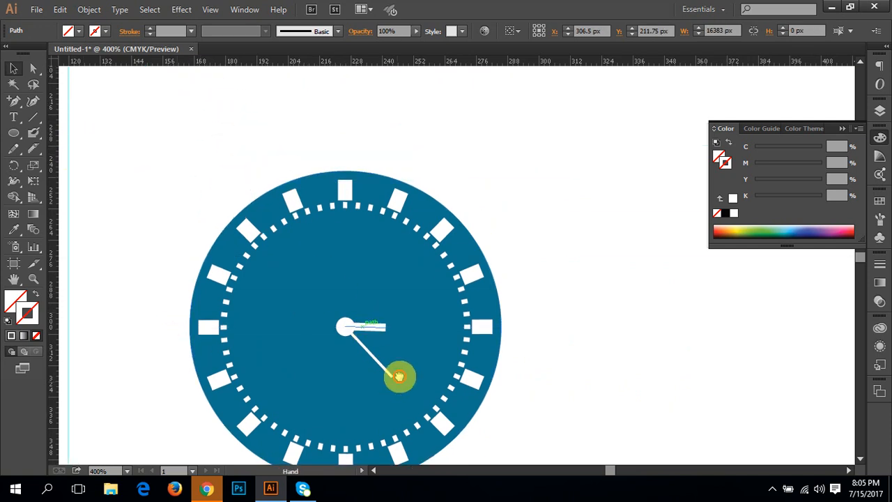
pyautogui.moveTo(398, 374); pyautogui.dragTo(399, 324)
pyautogui.moveTo(320, 325); pyautogui.dragTo(330, 336)
pyautogui.click(608, 308)
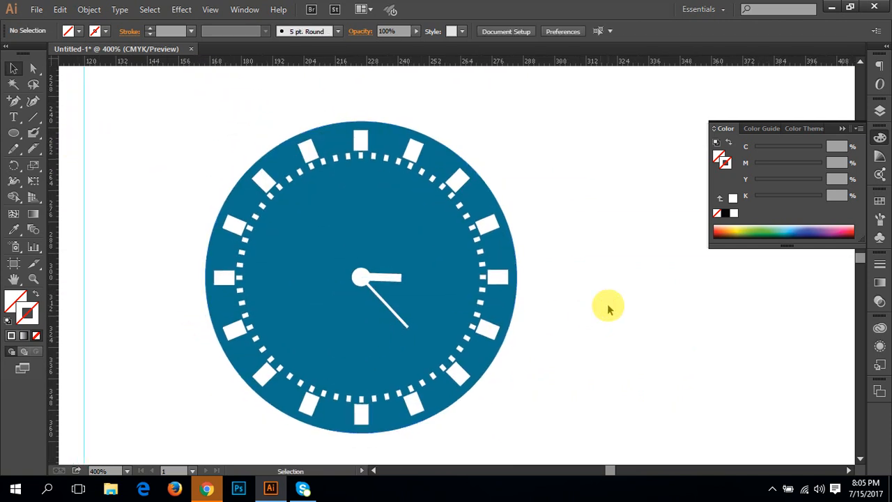
pyautogui.moveTo(578, 295); pyautogui.dragTo(593, 294)
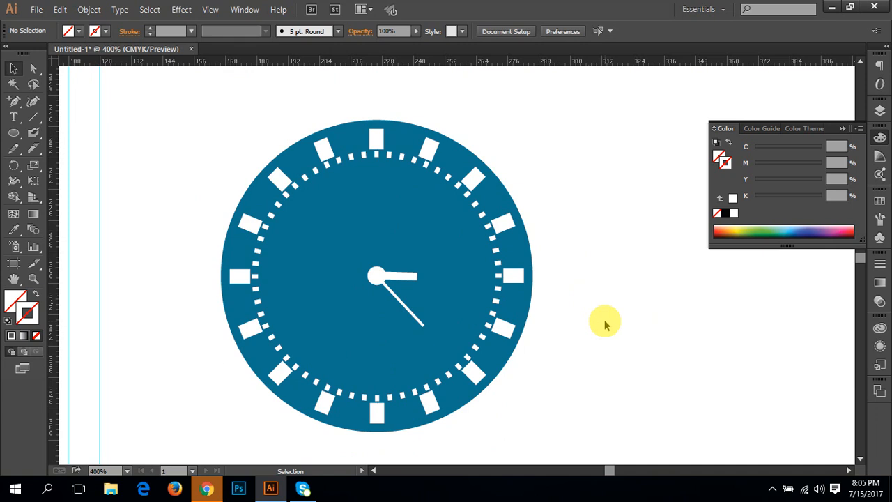
pyautogui.moveTo(551, 303)
pyautogui.mouseDown()
pyautogui.moveTo(564, 305)
pyautogui.moveTo(557, 298)
pyautogui.mouseUp()
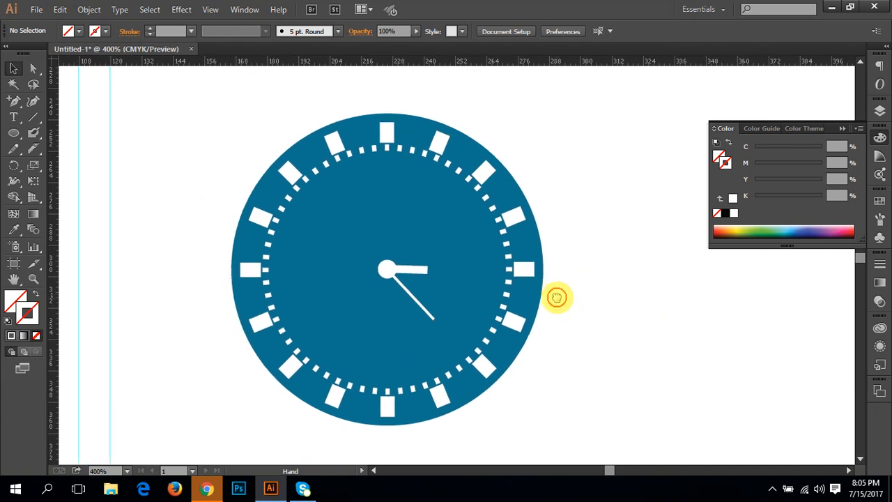
pyautogui.click(248, 10)
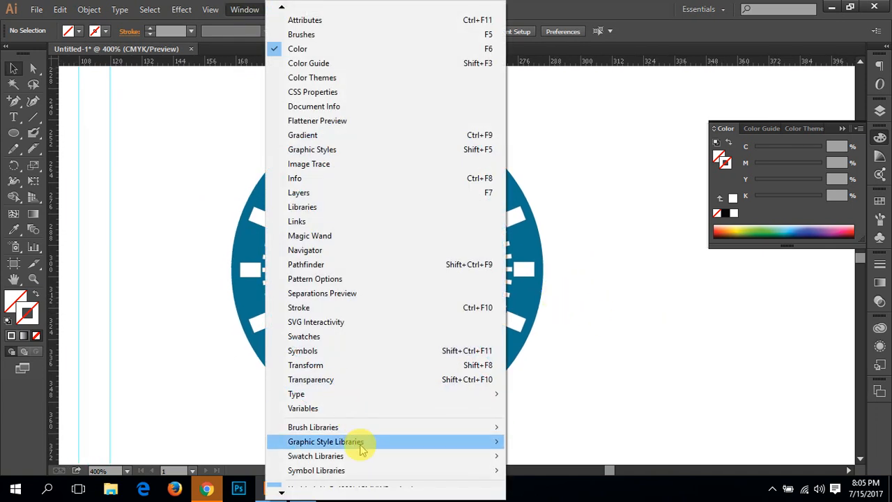
pyautogui.click(629, 6)
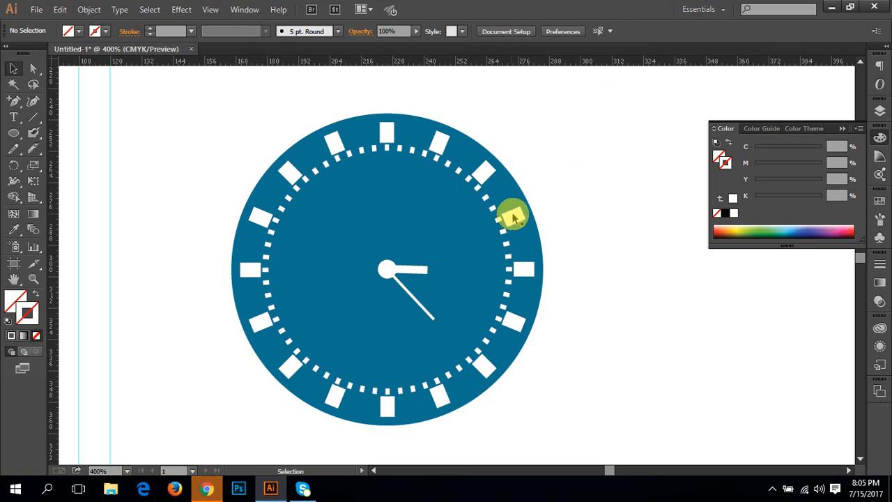
pyautogui.click(772, 488)
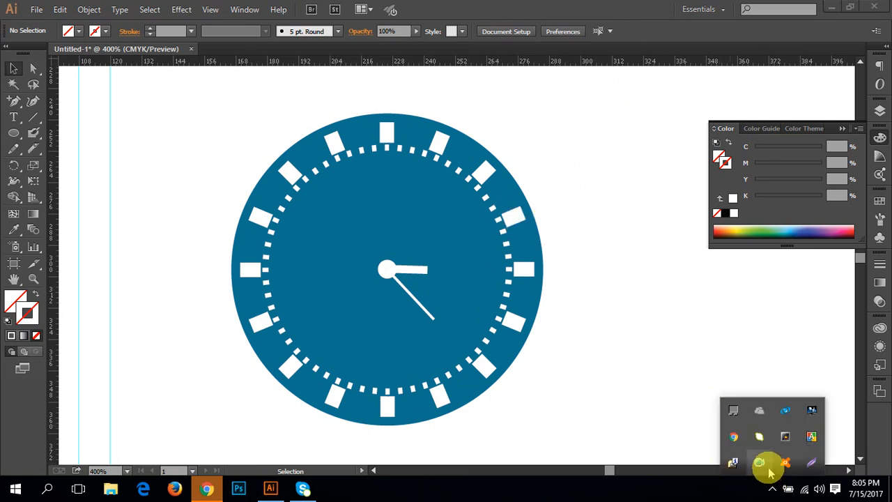